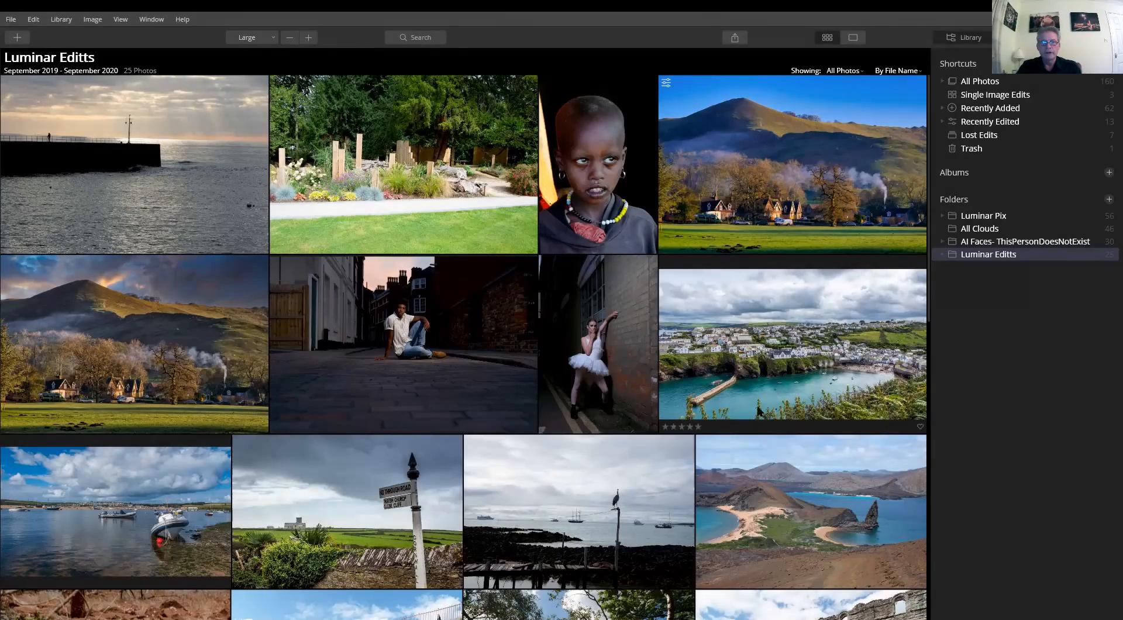
{"action": "scroll", "coordinate": [833, 407], "scroll_direction": "down", "scroll_amount": 1}
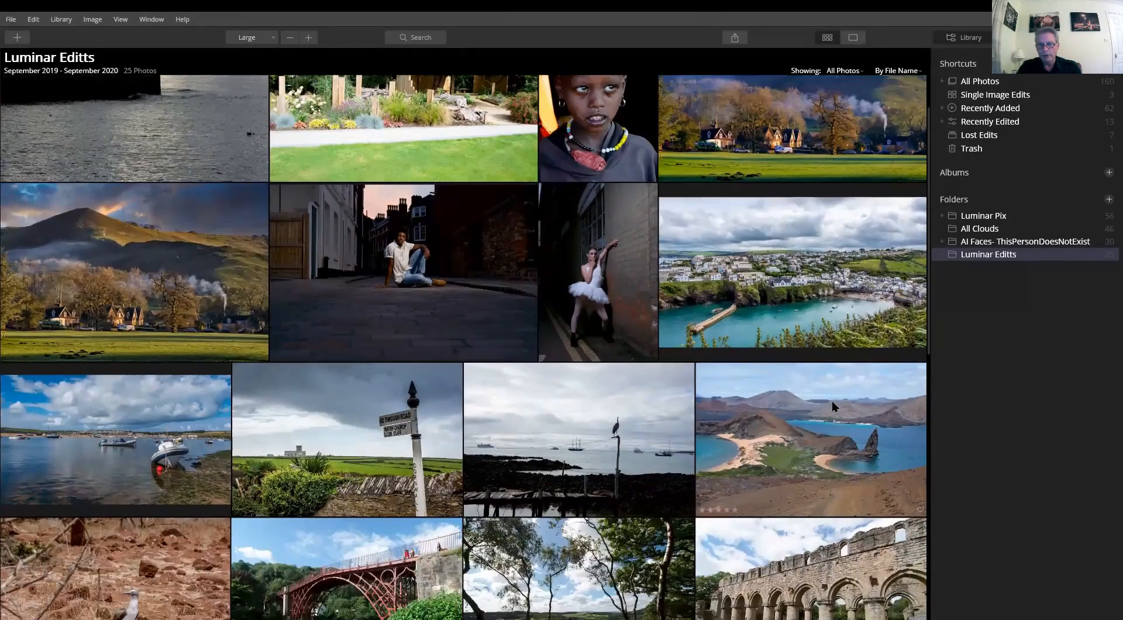
{"action": "scroll", "coordinate": [832, 401], "scroll_direction": "up", "scroll_amount": 1}
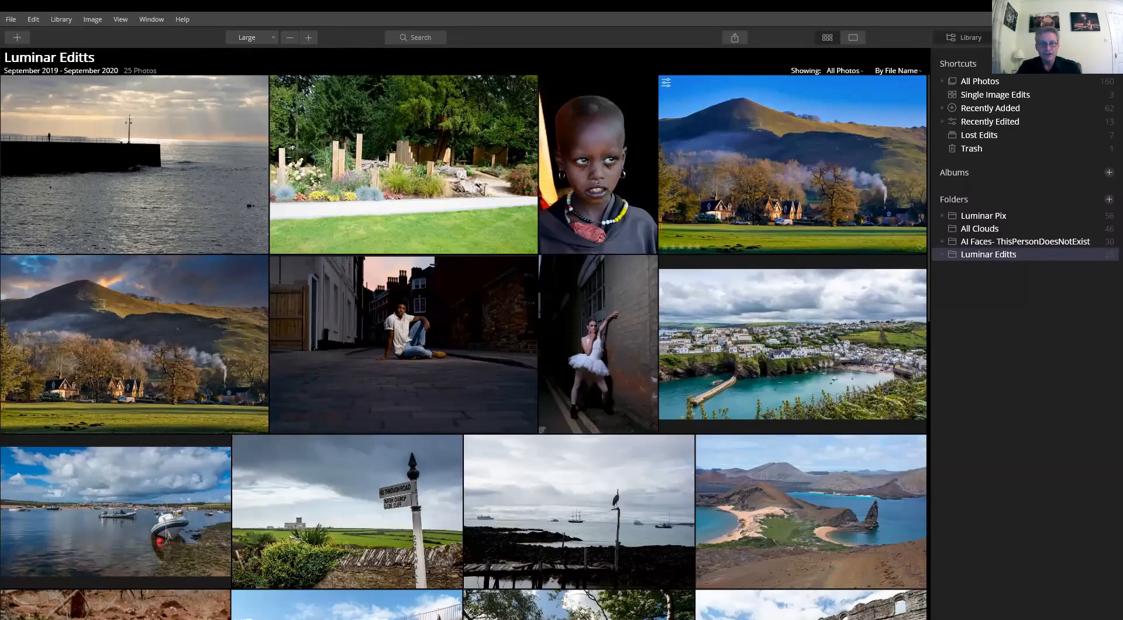
{"action": "scroll", "coordinate": [755, 216], "scroll_direction": "down", "scroll_amount": 3}
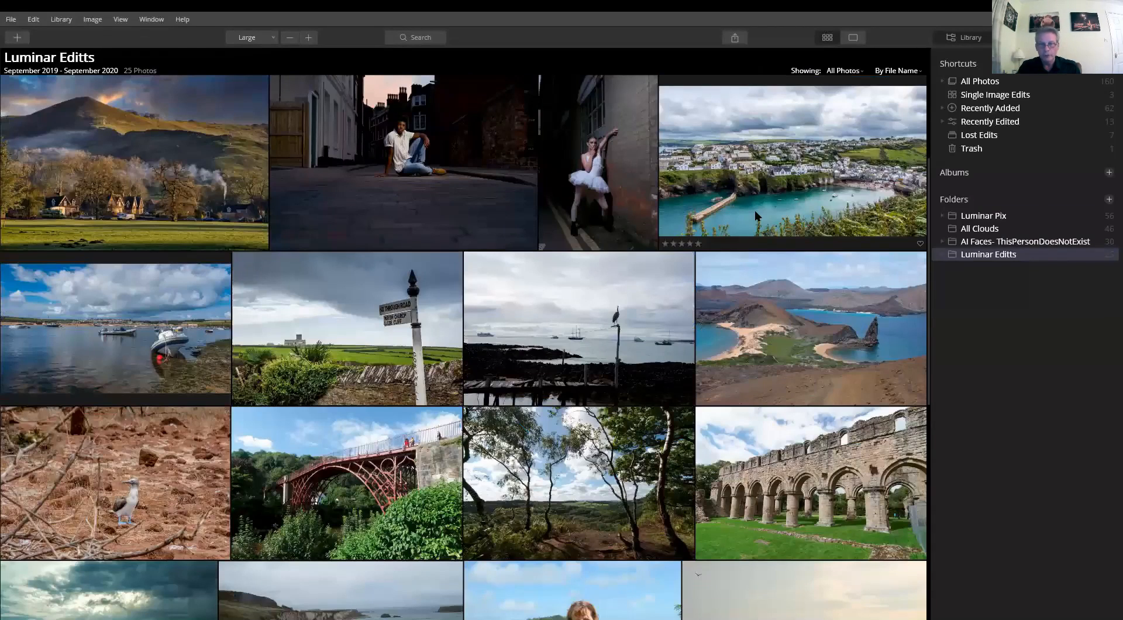
{"action": "scroll", "coordinate": [755, 214], "scroll_direction": "up", "scroll_amount": 3}
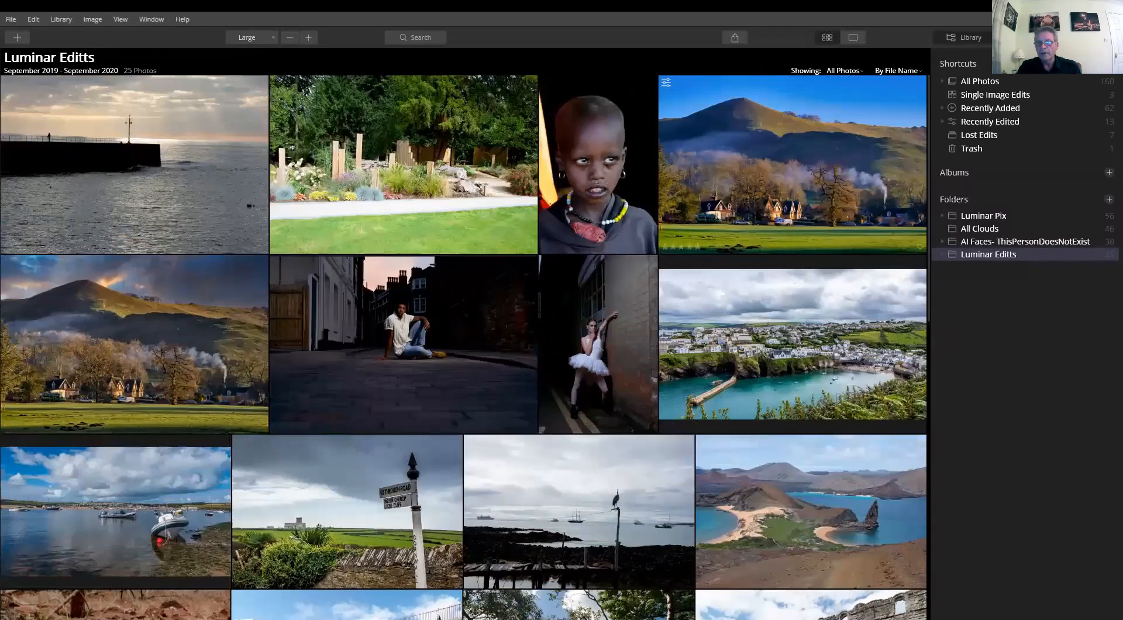
Open the raw photo of the village below the hill with the clear blue sky and revert its adjustments to the original
{"action": "left_click", "coordinate": [799, 177]}
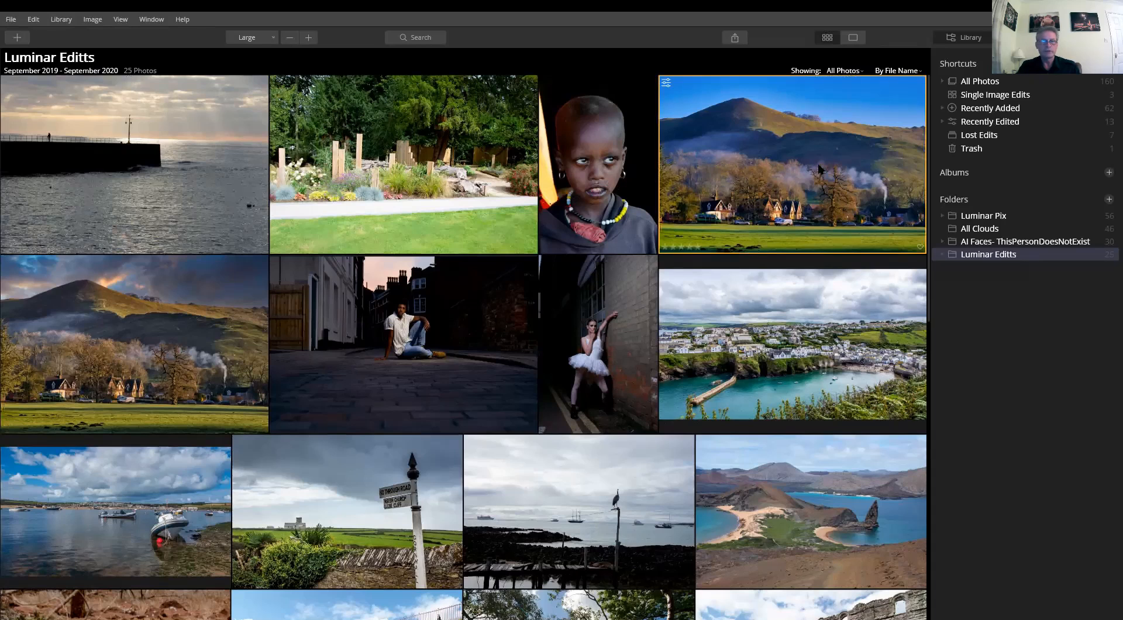
{"action": "double_click", "coordinate": [818, 169]}
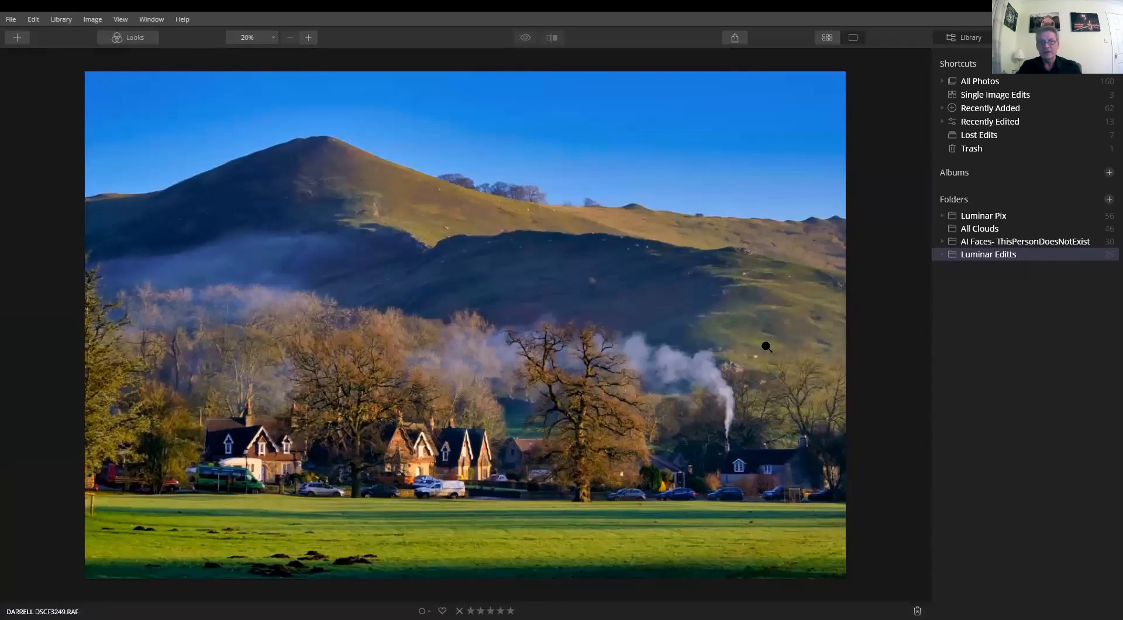
{"action": "right_click", "coordinate": [397, 349]}
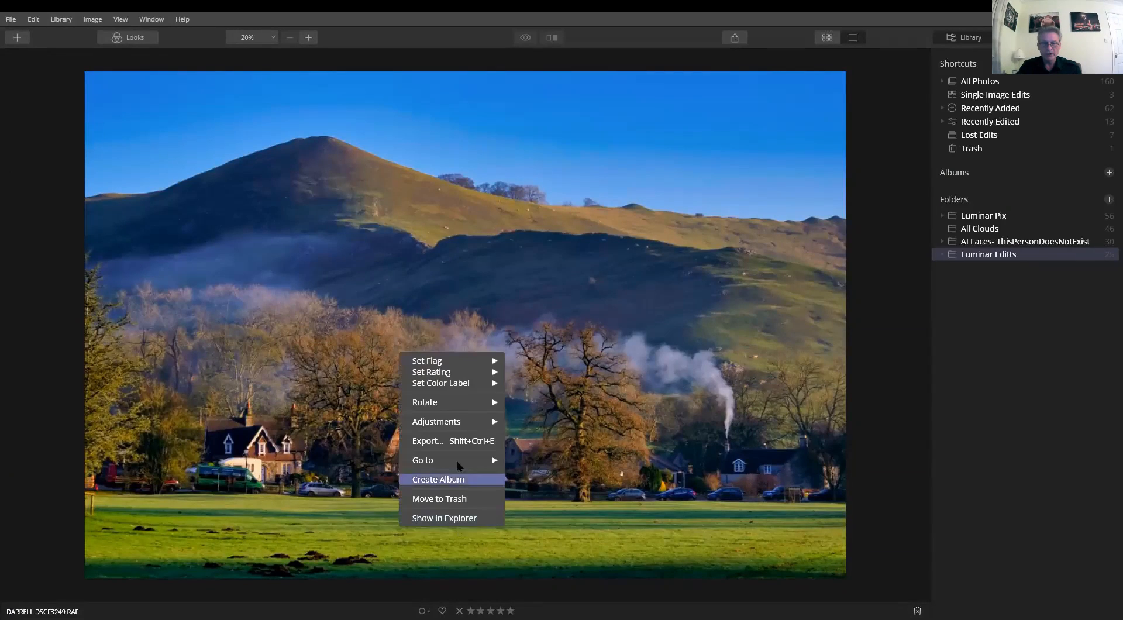
{"action": "mouse_move", "coordinate": [448, 430]}
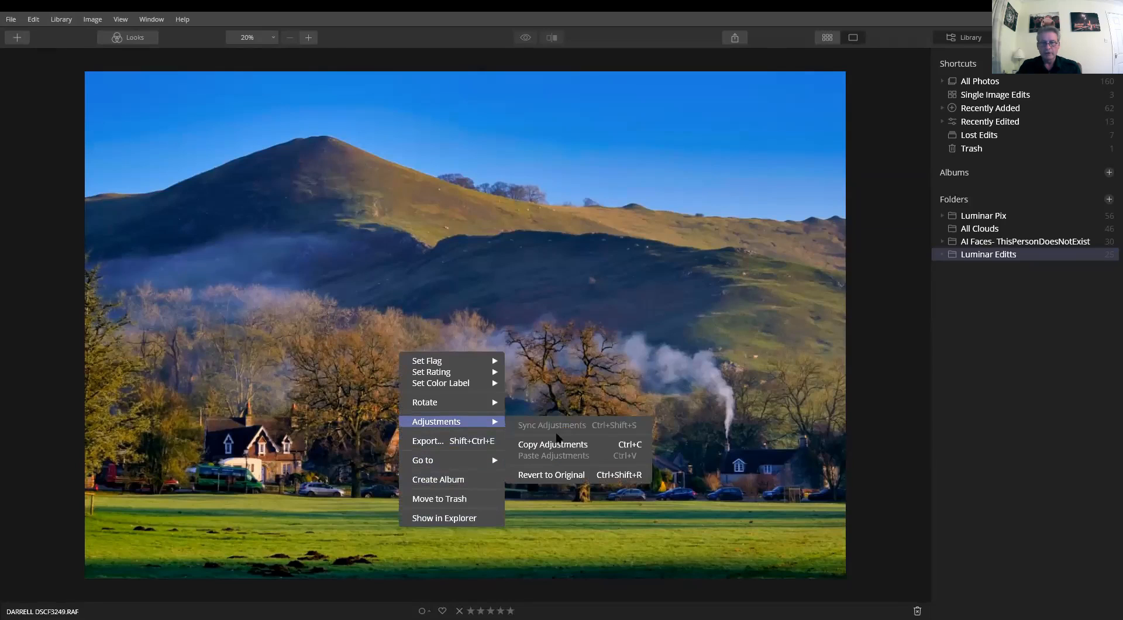
{"action": "left_click", "coordinate": [570, 474]}
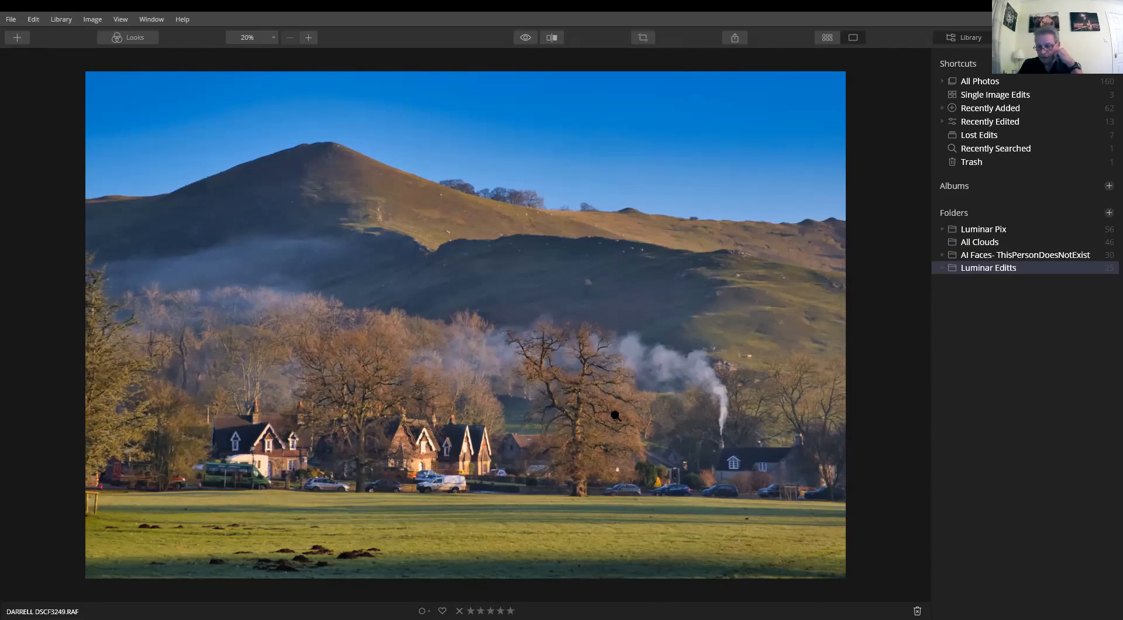
Compare the reverted raw hill photo with the edited JPG version that has the dramatic cloudy sky
{"action": "key", "text": "Right"}
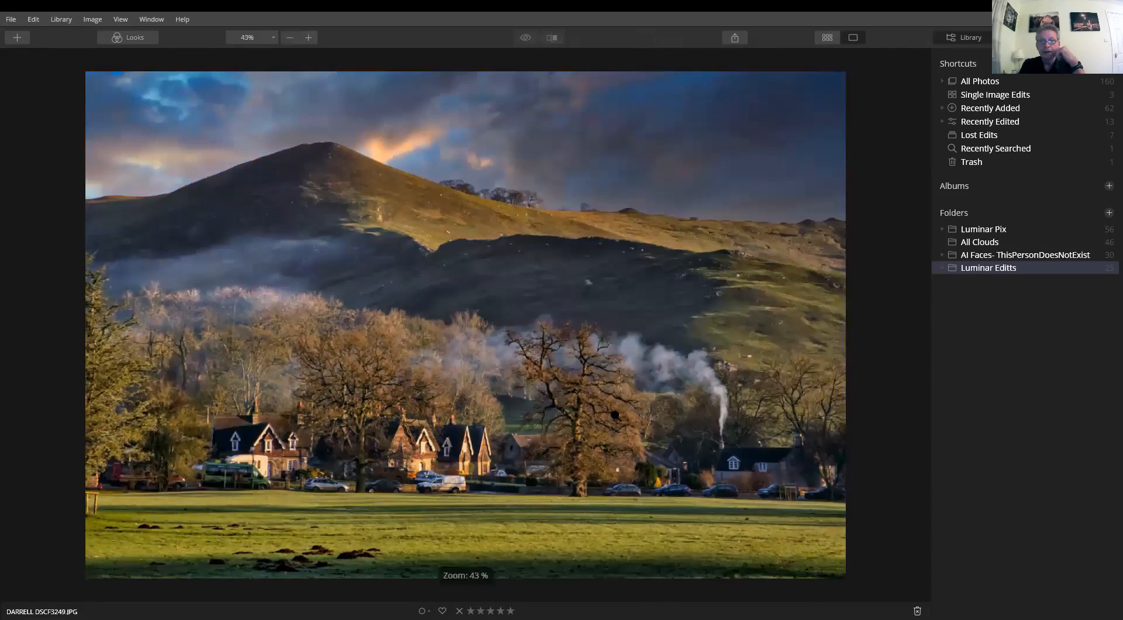
{"action": "key", "text": "Left"}
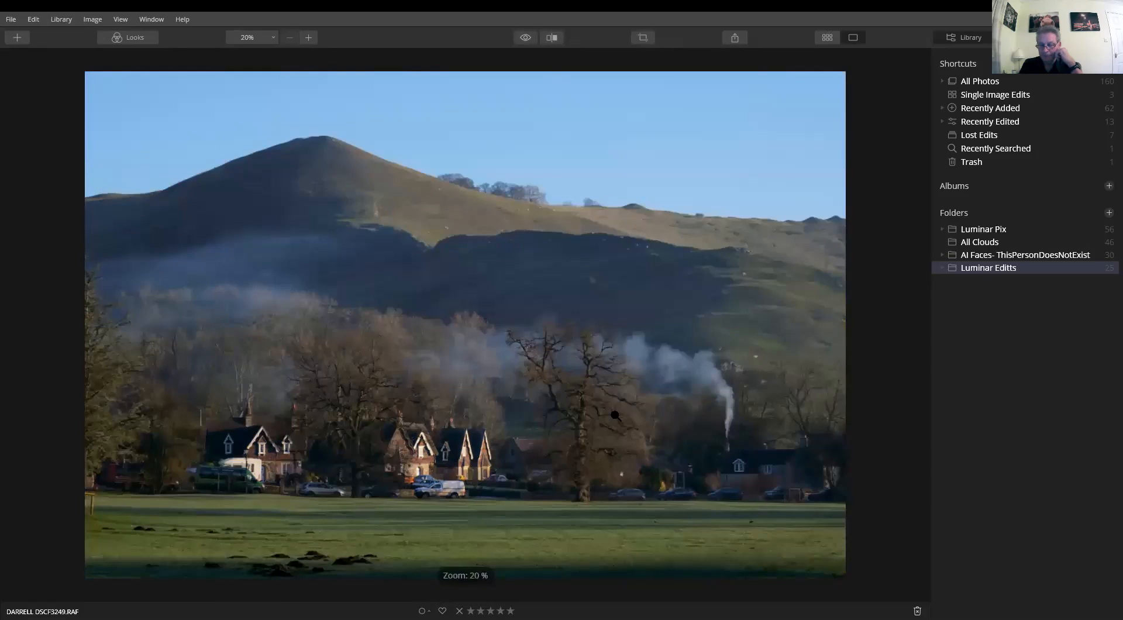
{"action": "key", "text": "Right"}
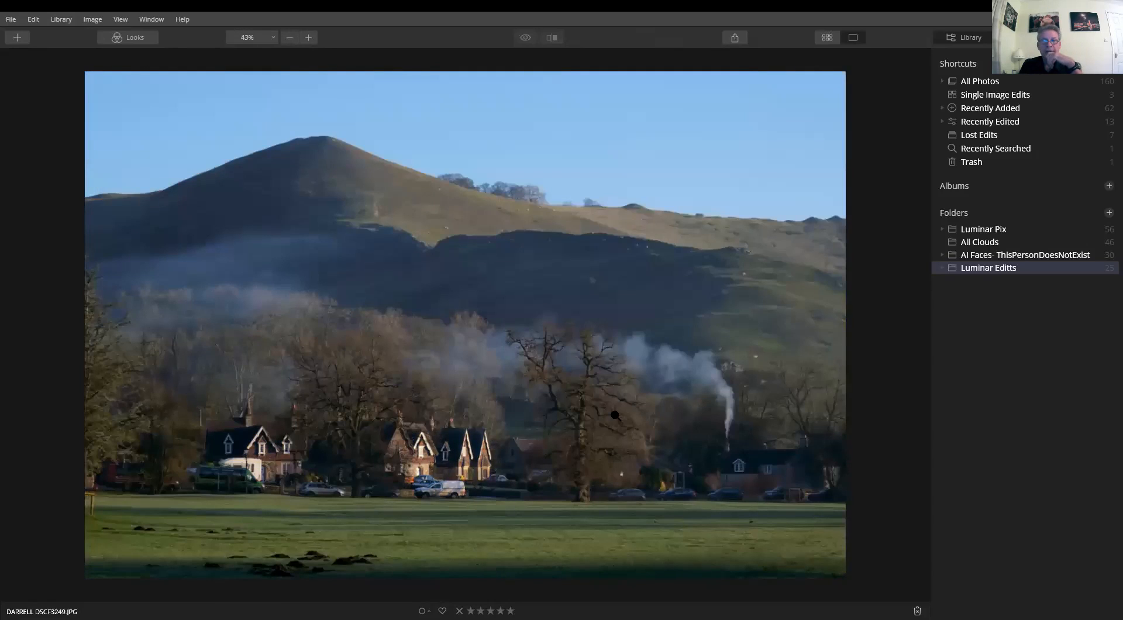
{"action": "key", "text": "Right"}
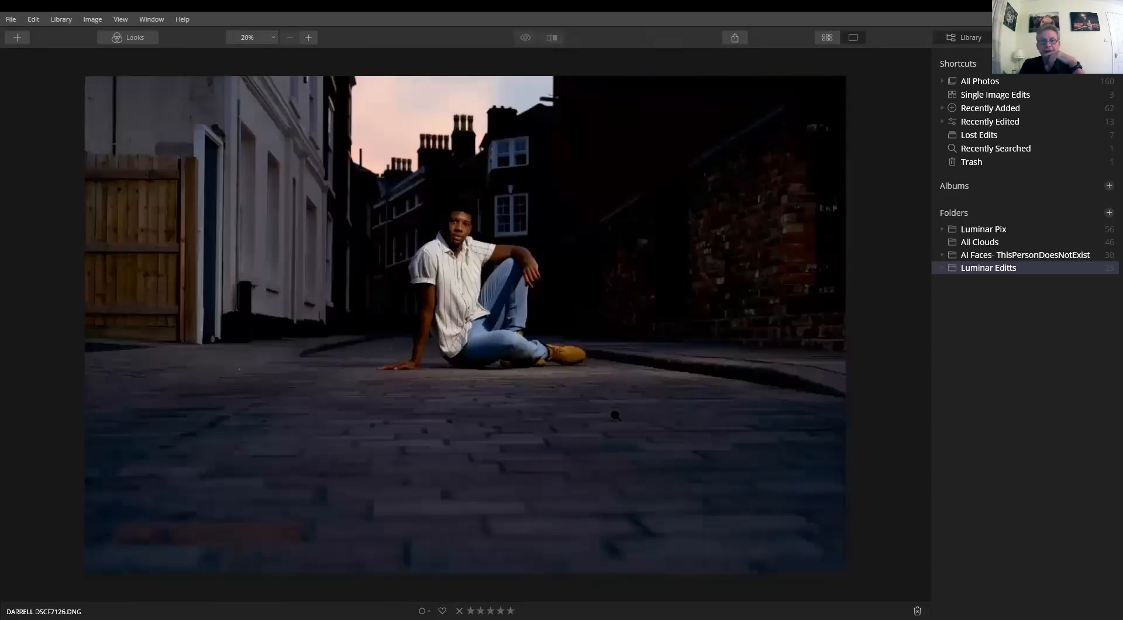
{"action": "key", "text": "Left"}
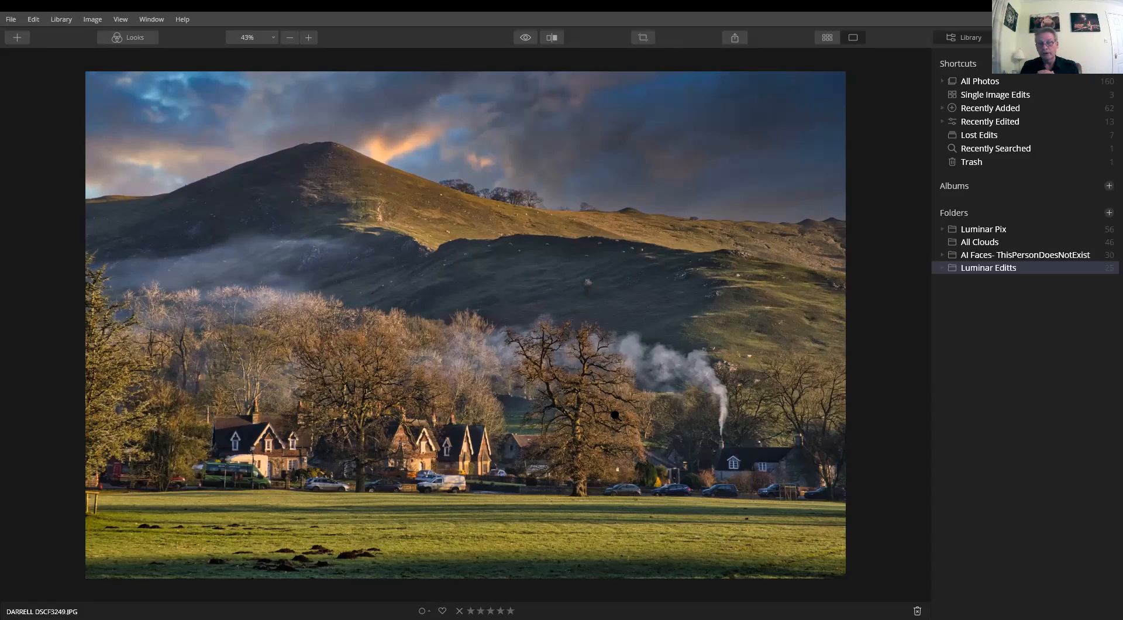
{"action": "key", "text": "Right"}
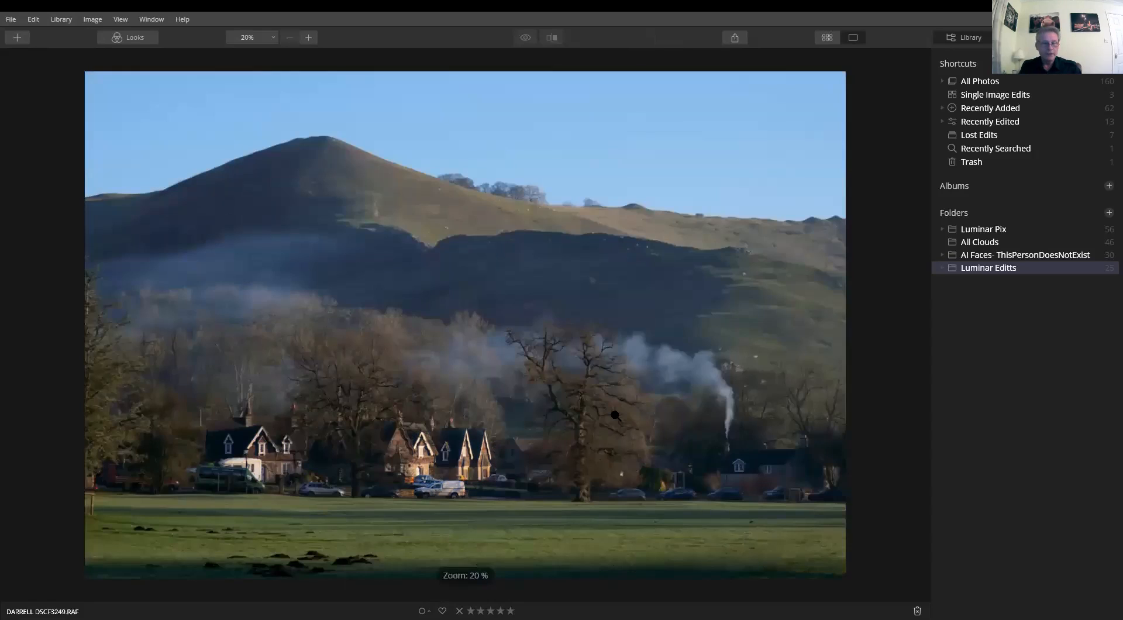
Return to the gallery and open the first photo, the pier with the cloudy seascape
{"action": "left_click", "coordinate": [827, 37]}
{"action": "left_click", "coordinate": [125, 170]}
{"action": "double_click", "coordinate": [125, 171]}
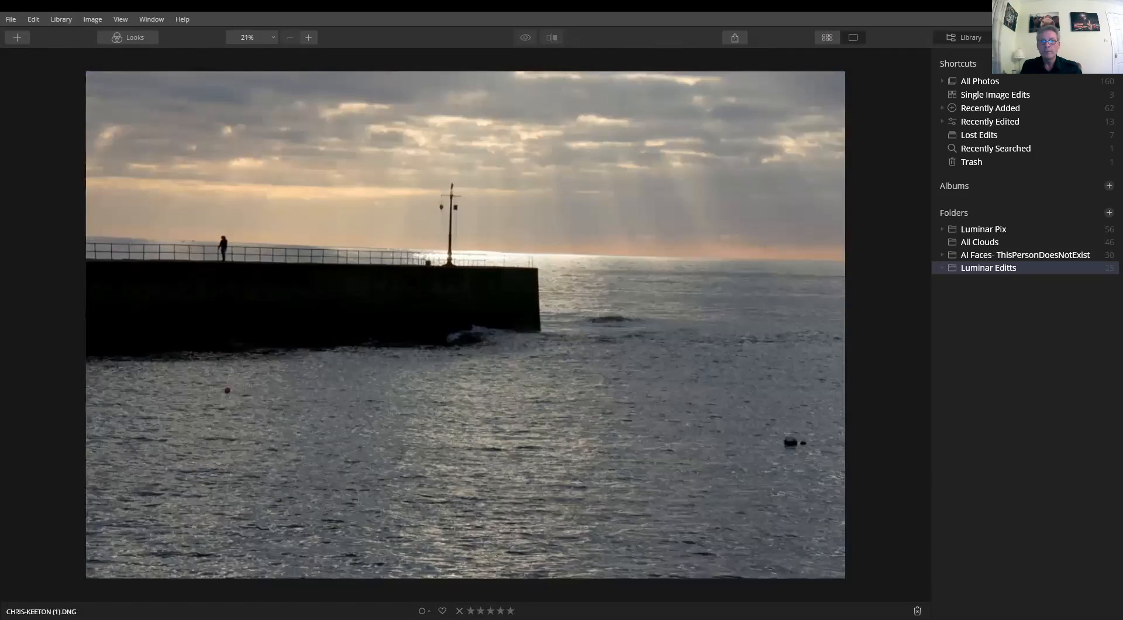
Browse from the pier seascape to the child portrait and inspect the face at 100% zoom
{"action": "key", "text": "Right"}
{"action": "key", "text": "Right"}
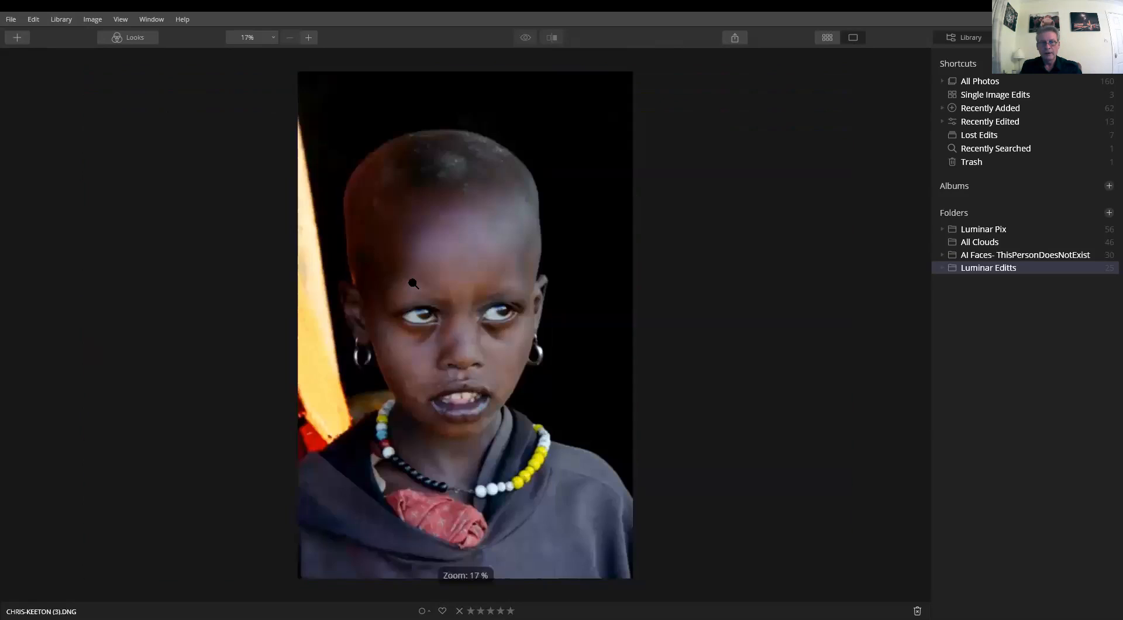
{"action": "key", "text": "Left"}
{"action": "key", "text": "Right"}
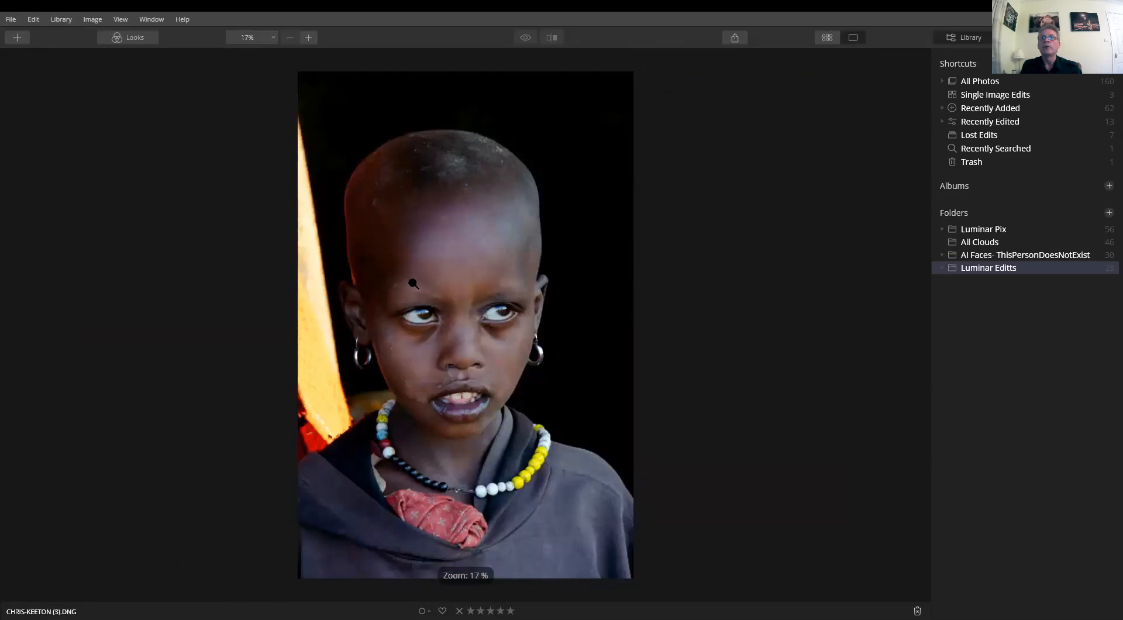
{"action": "key", "text": "Left"}
{"action": "key", "text": "Left"}
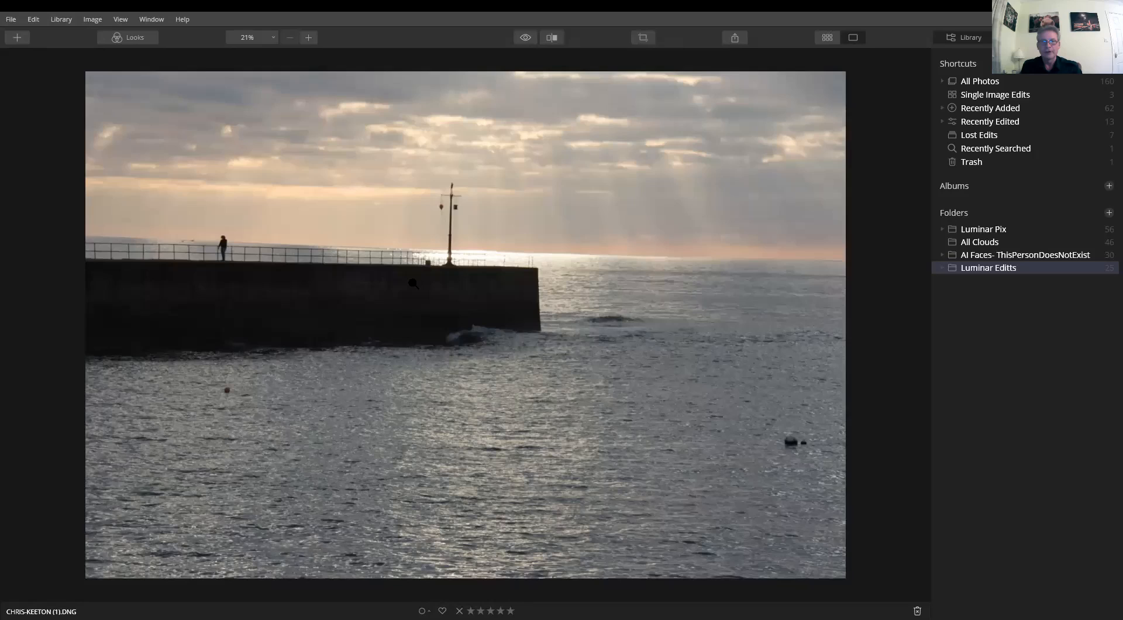
{"action": "key", "text": "Right"}
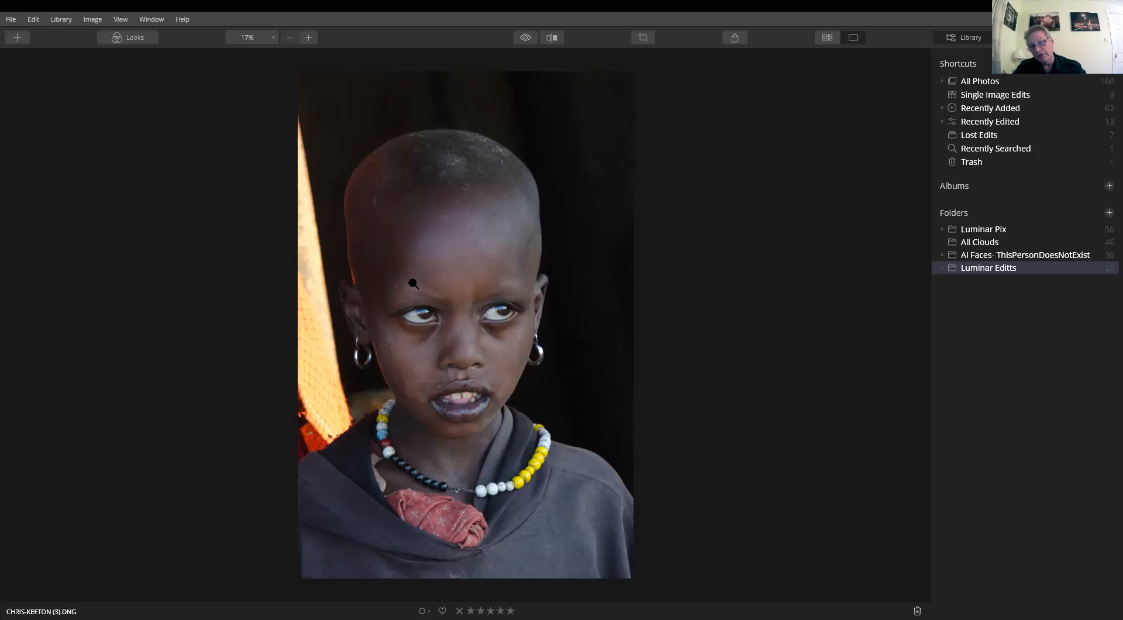
{"action": "left_click", "coordinate": [487, 319]}
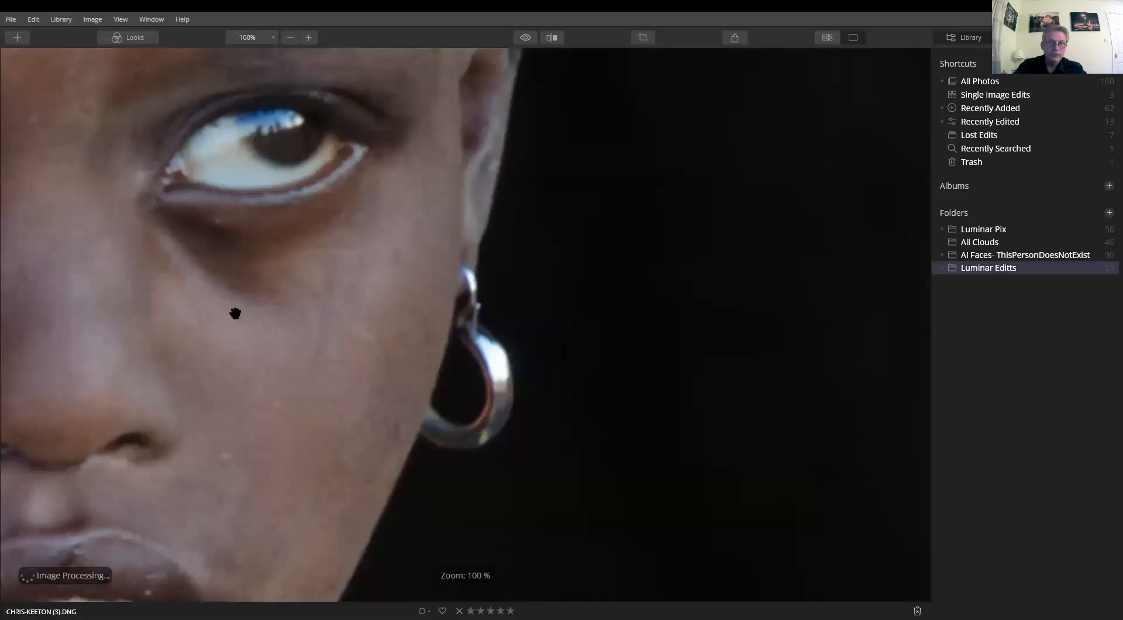
{"action": "left_click", "coordinate": [235, 314]}
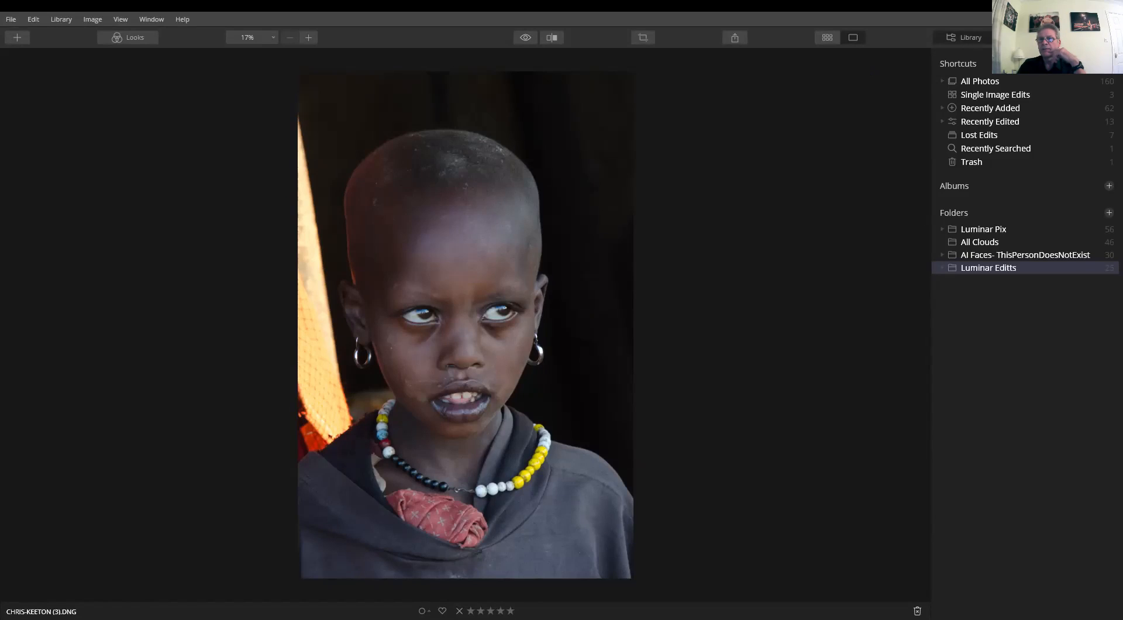
Start Crop & Rotate on the child portrait, tighten the frame at the original aspect ratio and shift the photo within it
{"action": "left_click", "coordinate": [1024, 38]}
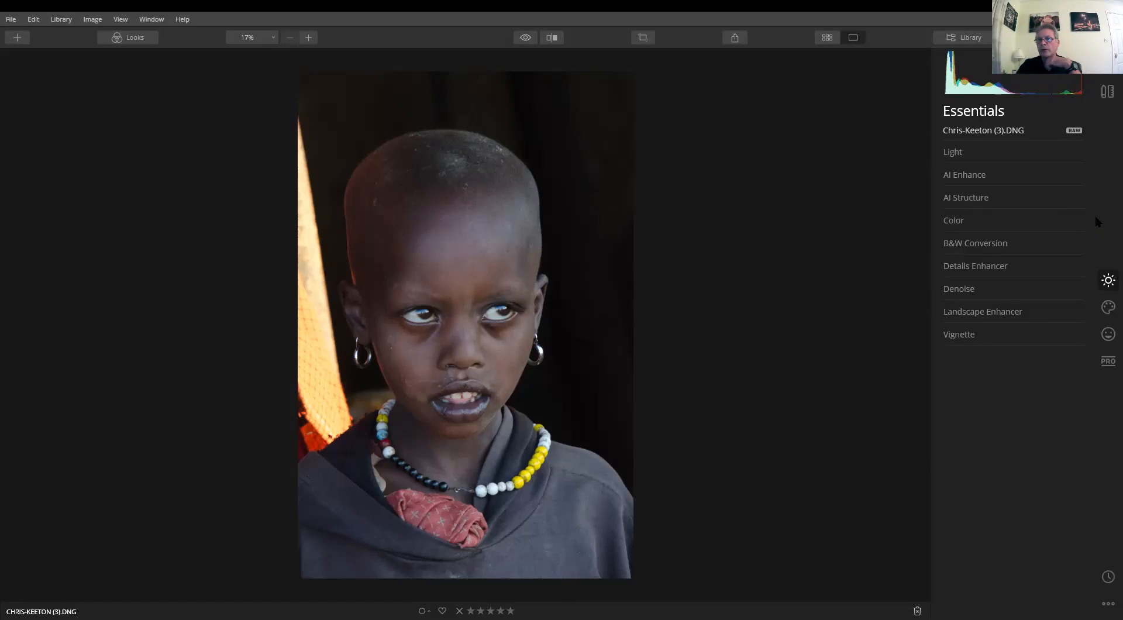
{"action": "left_click", "coordinate": [1105, 98]}
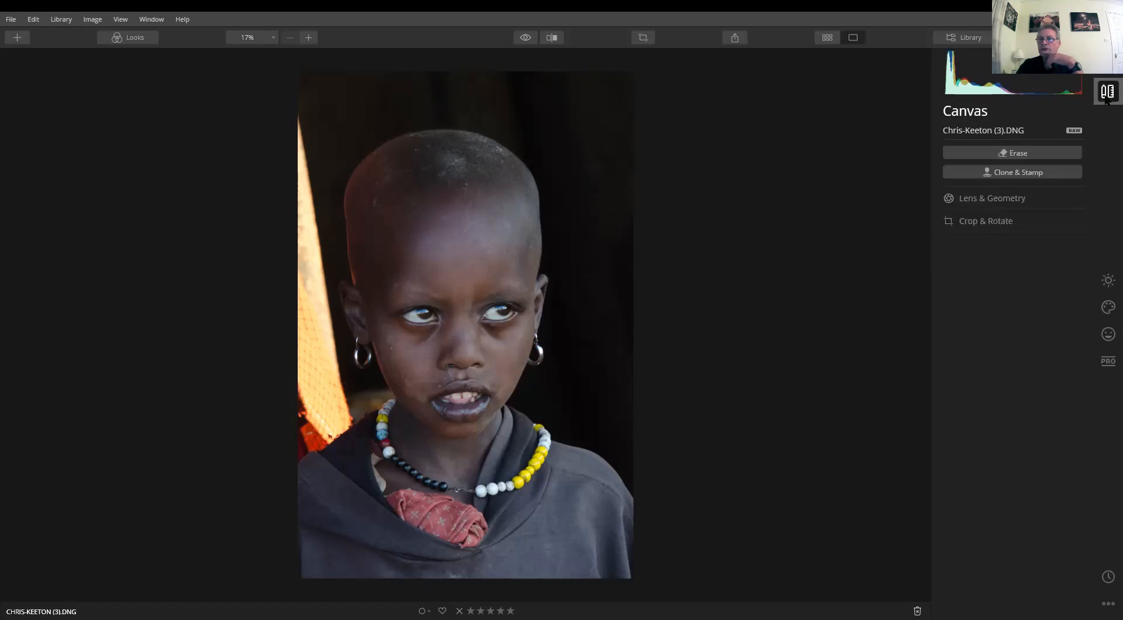
{"action": "left_click", "coordinate": [1001, 221]}
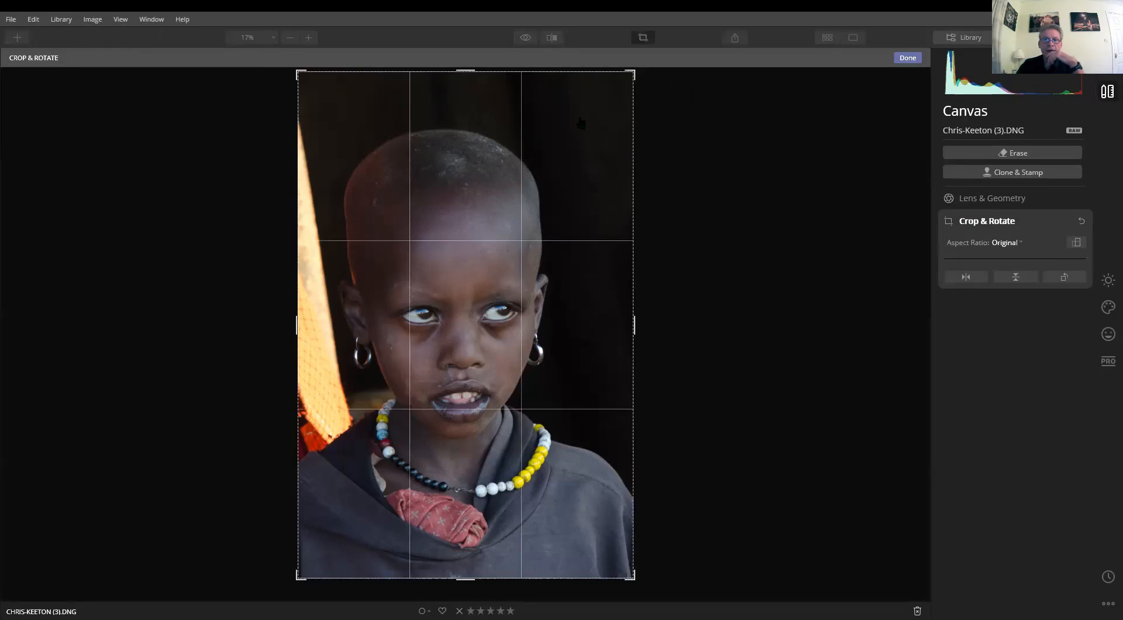
{"action": "left_click_drag", "start_coordinate": [634, 100], "coordinate": [615, 102]}
{"action": "left_click_drag", "start_coordinate": [452, 202], "coordinate": [418, 199]}
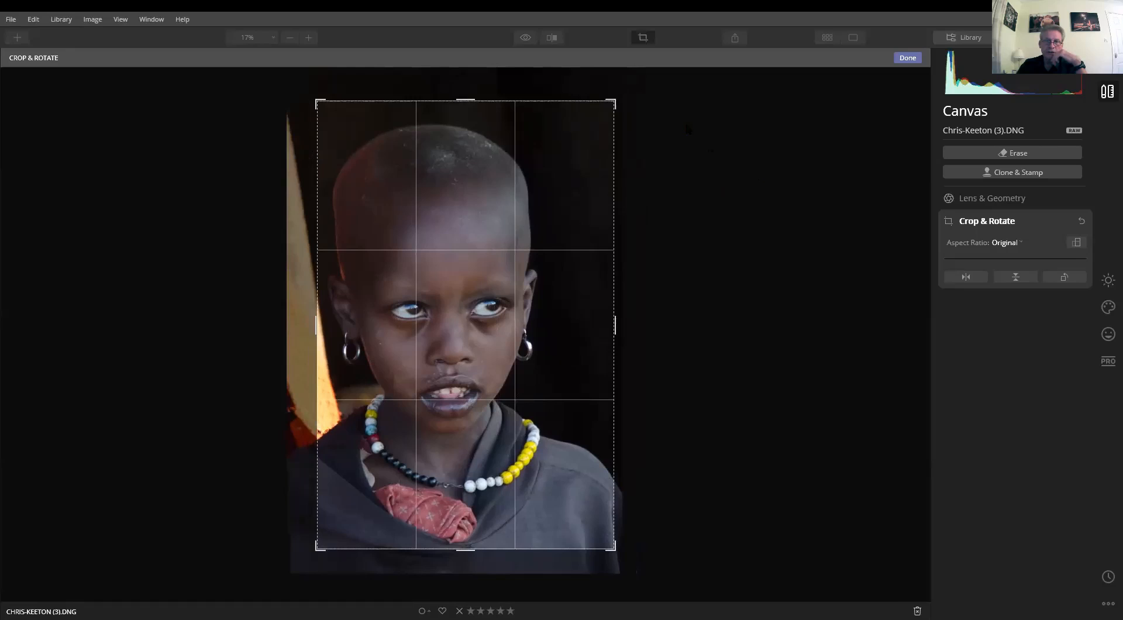
Rotate the portrait slightly clockwise and reposition it so the head and necklace sit inside the crop frame
{"action": "left_click_drag", "start_coordinate": [659, 95], "coordinate": [676, 116]}
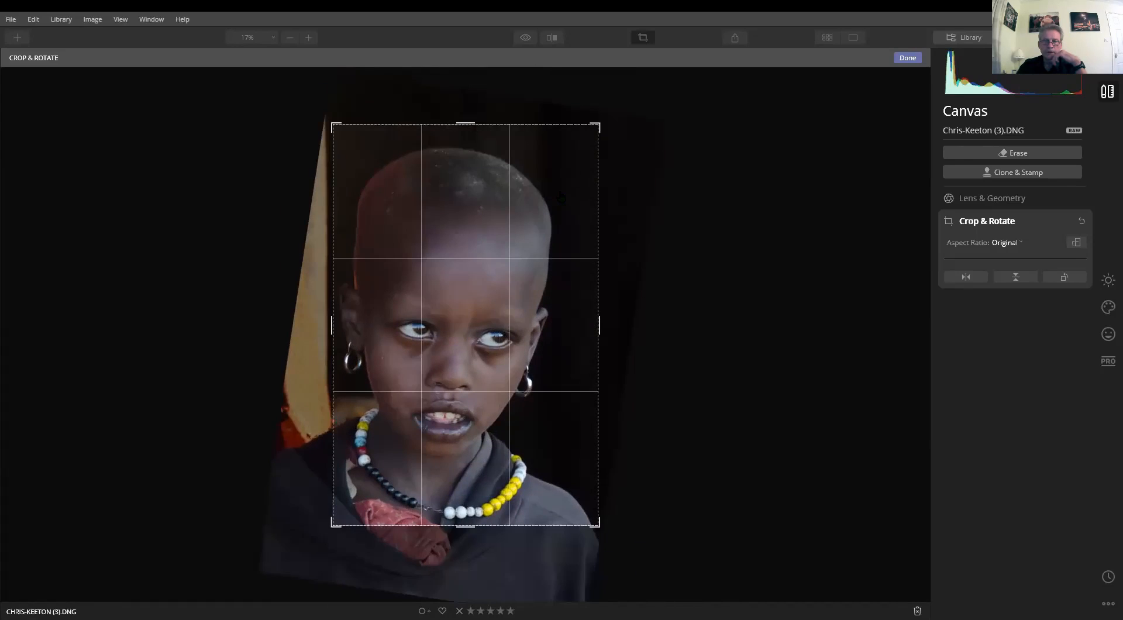
{"action": "left_click_drag", "start_coordinate": [561, 198], "coordinate": [562, 197]}
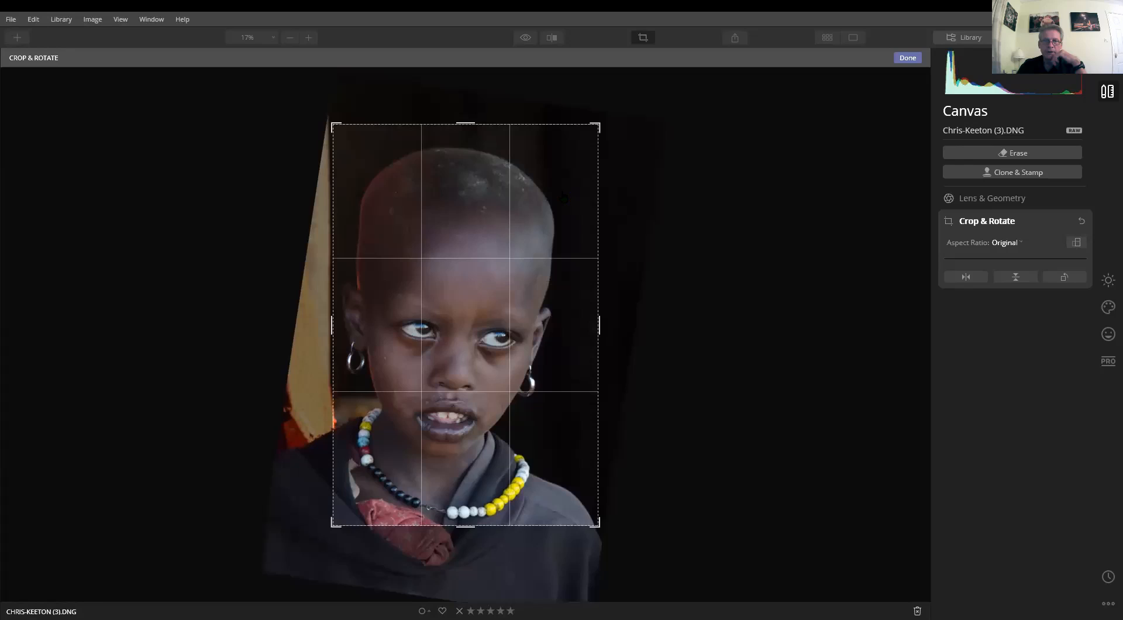
{"action": "left_click_drag", "start_coordinate": [543, 297], "coordinate": [546, 298]}
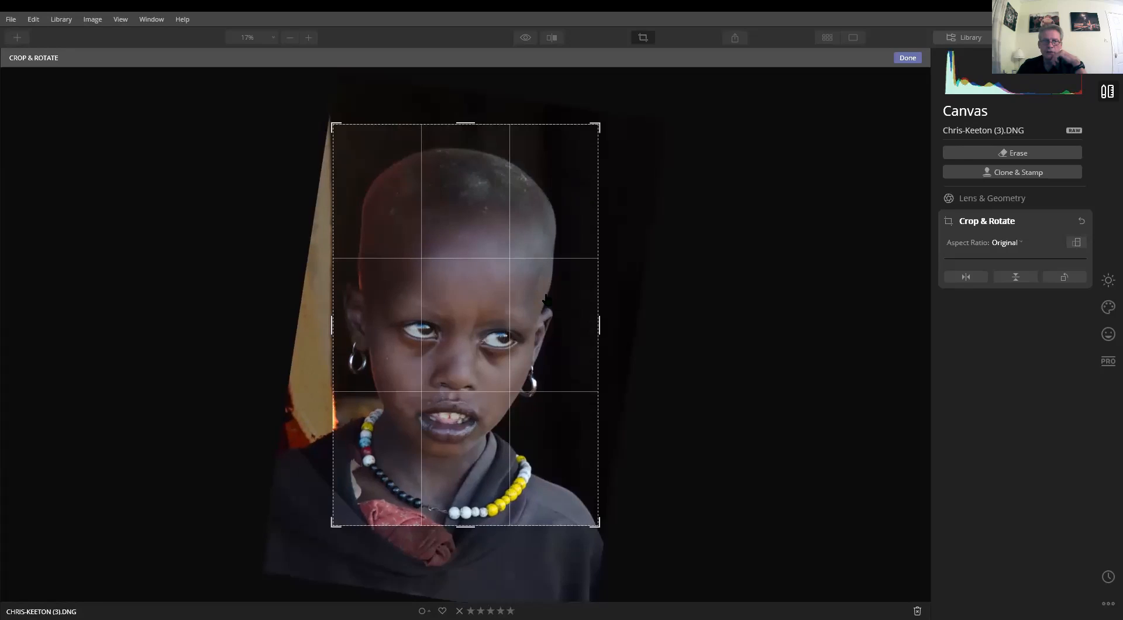
{"action": "left_click_drag", "start_coordinate": [459, 519], "coordinate": [451, 522]}
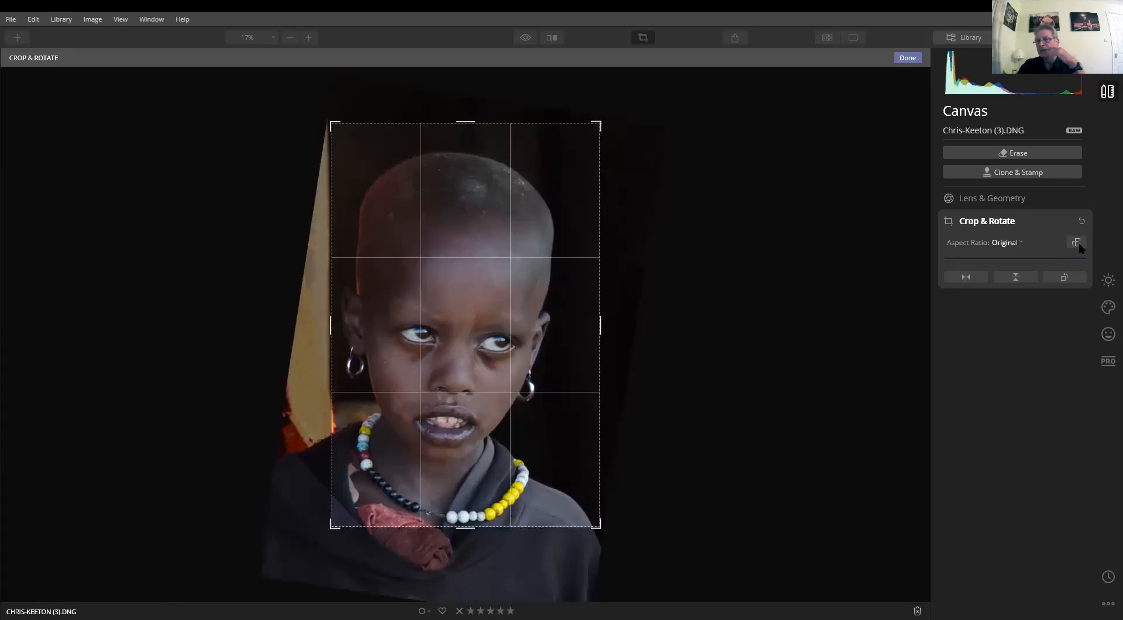
Set the crop's aspect ratio to Free, extend the frame to include more of the clothing below the necklace, and apply the crop
{"action": "left_click", "coordinate": [1009, 244]}
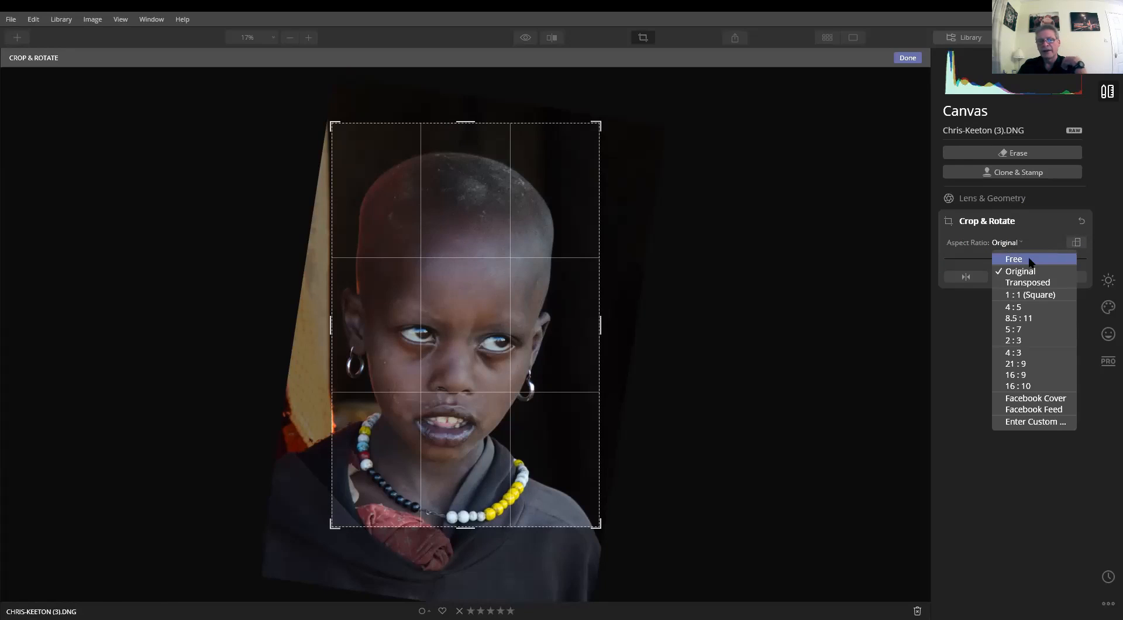
{"action": "left_click", "coordinate": [1029, 260]}
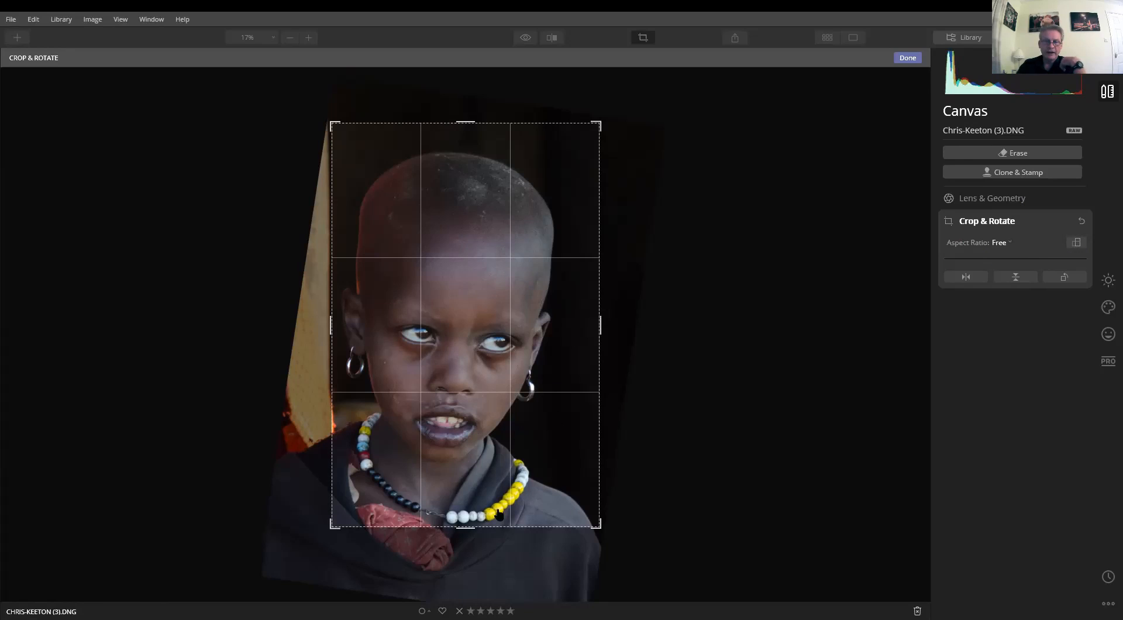
{"action": "left_click_drag", "start_coordinate": [466, 528], "coordinate": [466, 569]}
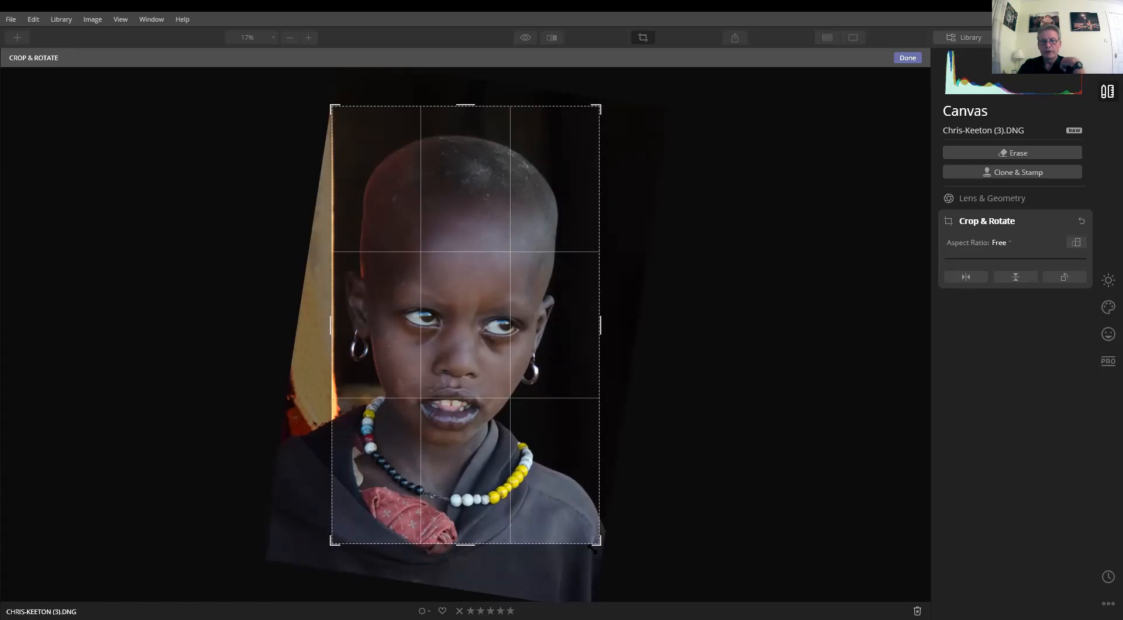
{"action": "left_click_drag", "start_coordinate": [592, 549], "coordinate": [595, 550]}
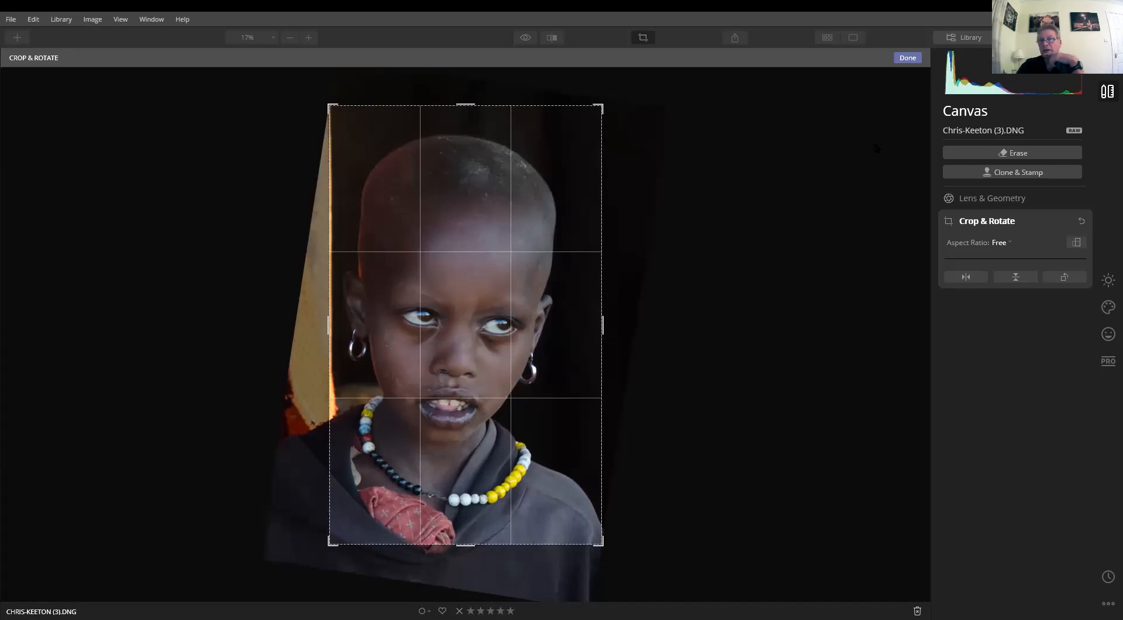
{"action": "left_click", "coordinate": [908, 58]}
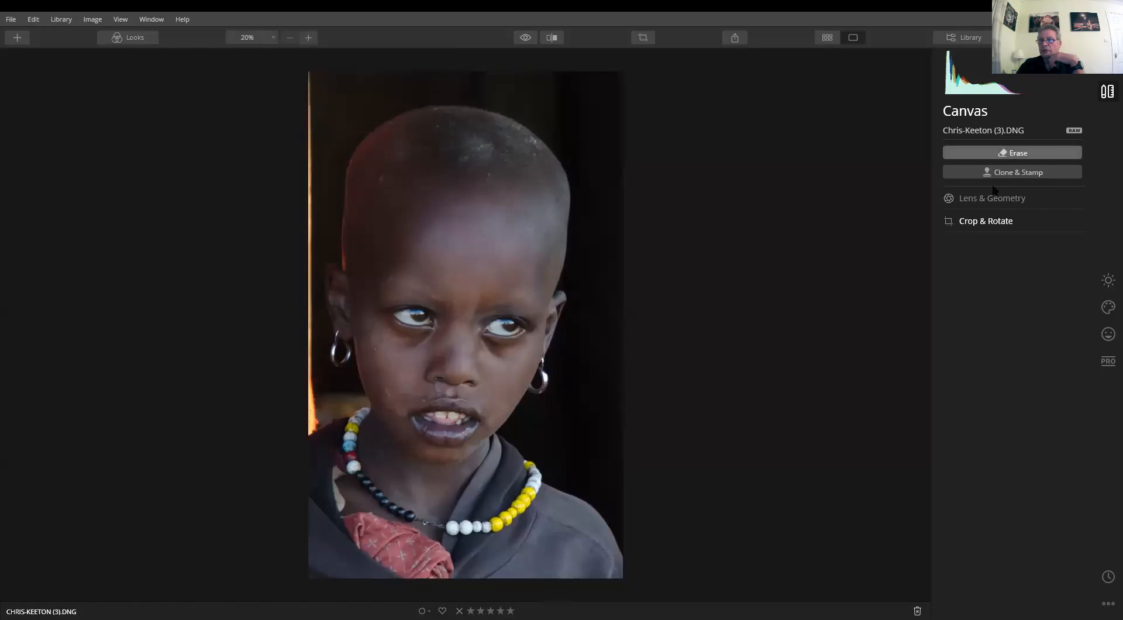
Reopen the portrait's crop, tighten the frame around the head and necklace to exclude the bright strip beside it, and apply it
{"action": "left_click", "coordinate": [994, 221]}
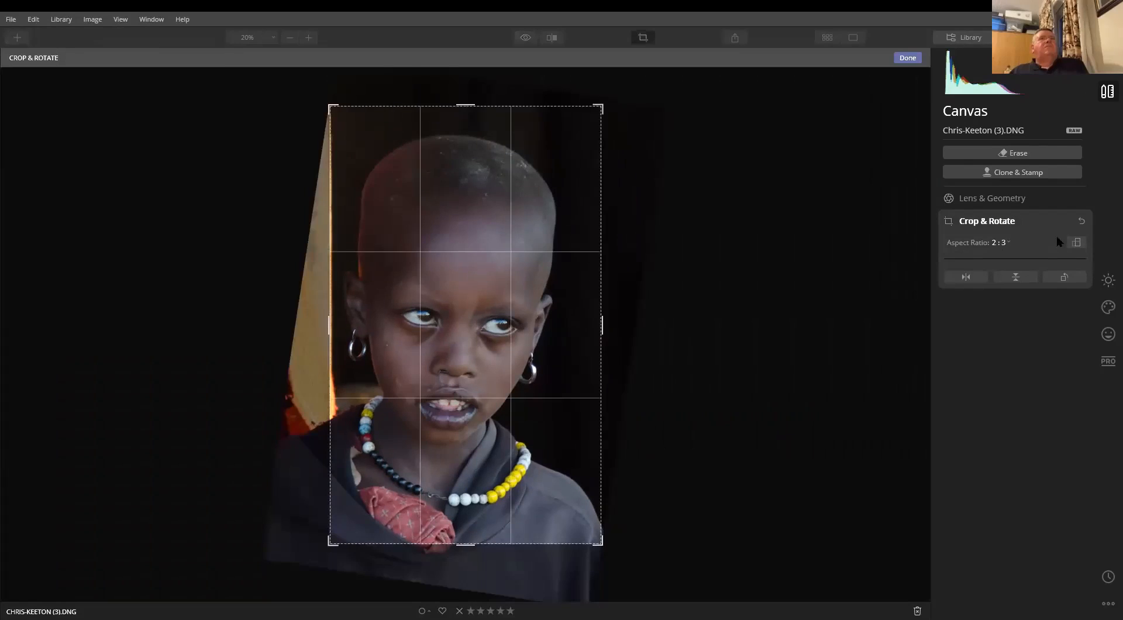
{"action": "left_click_drag", "start_coordinate": [331, 318], "coordinate": [333, 318]}
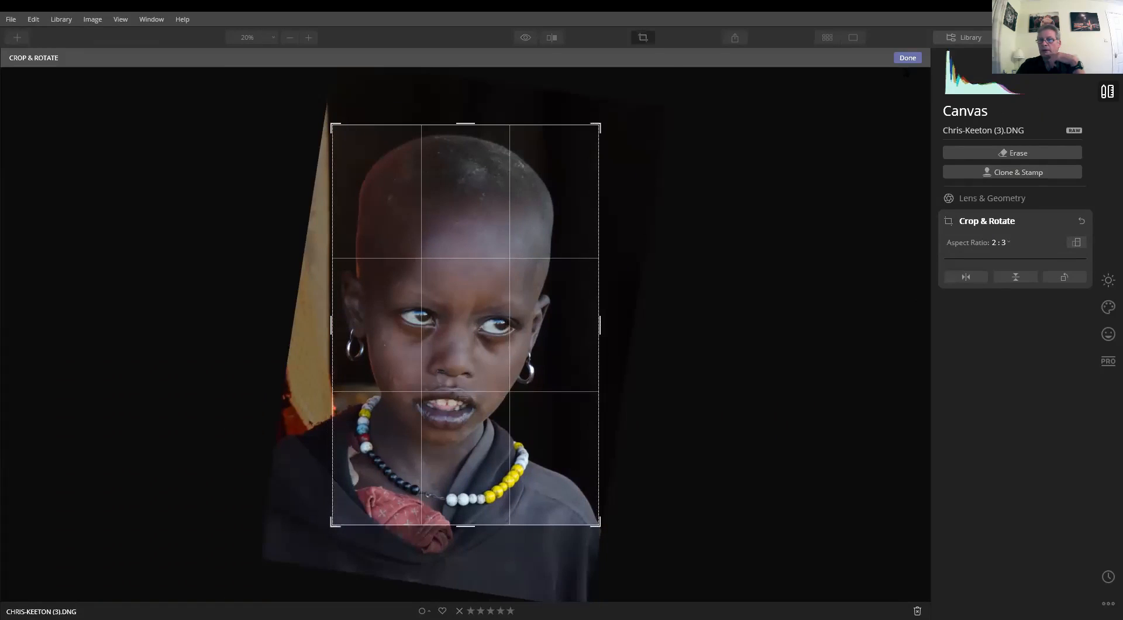
{"action": "left_click", "coordinate": [907, 58]}
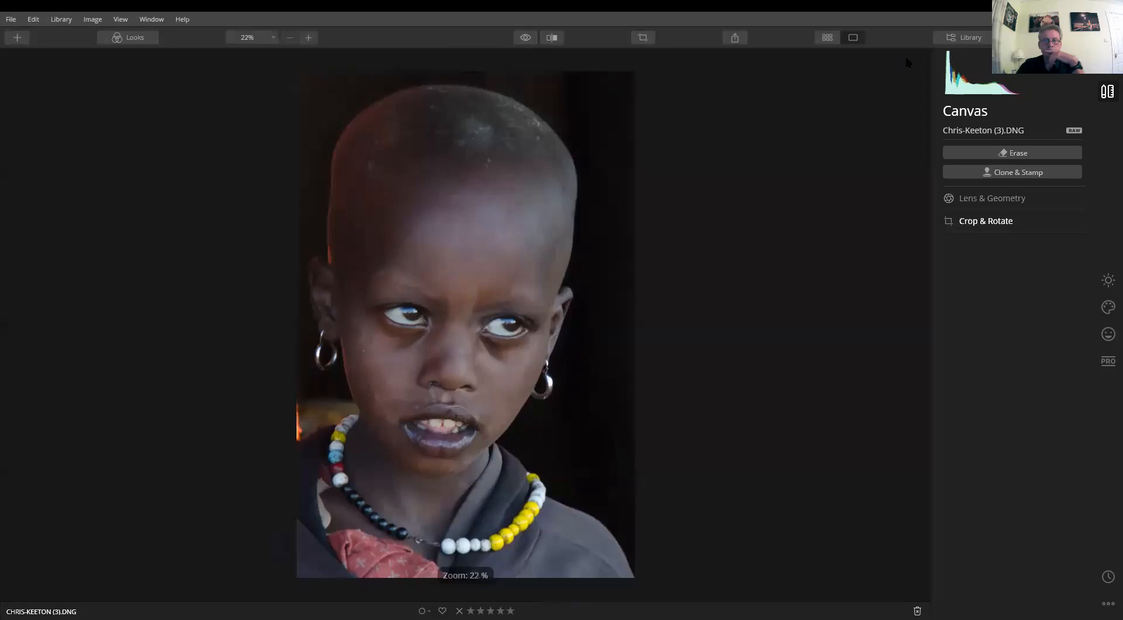
Convert the portrait to black and white and set its luminance to Red -94, Yellow -44, Green -7 and Magenta -100
{"action": "left_click", "coordinate": [1107, 280]}
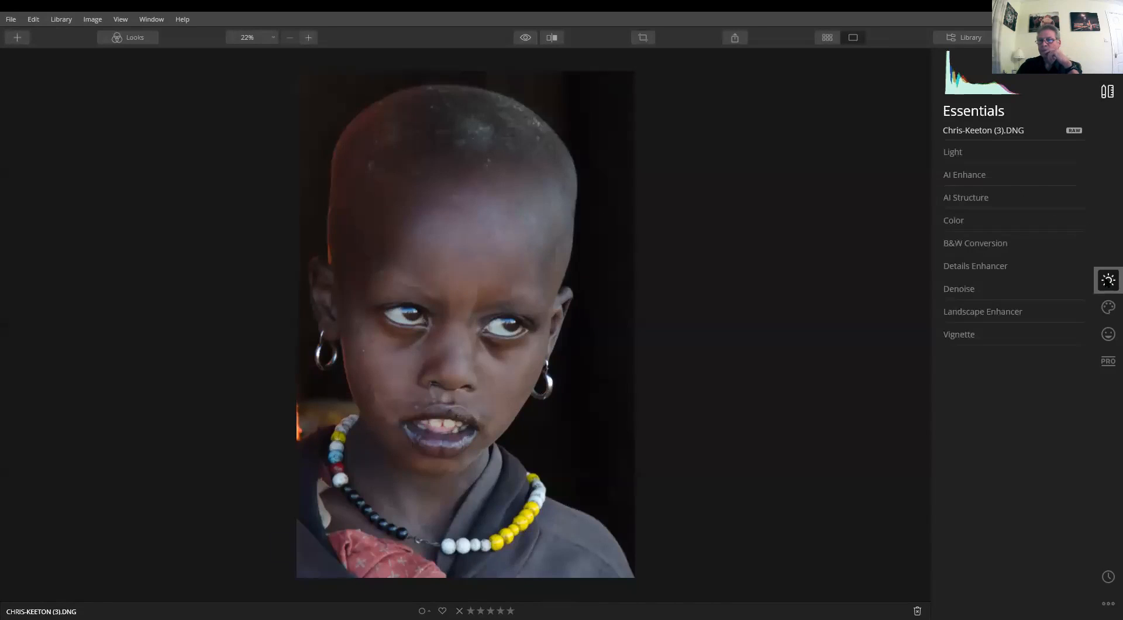
{"action": "left_click", "coordinate": [1021, 243]}
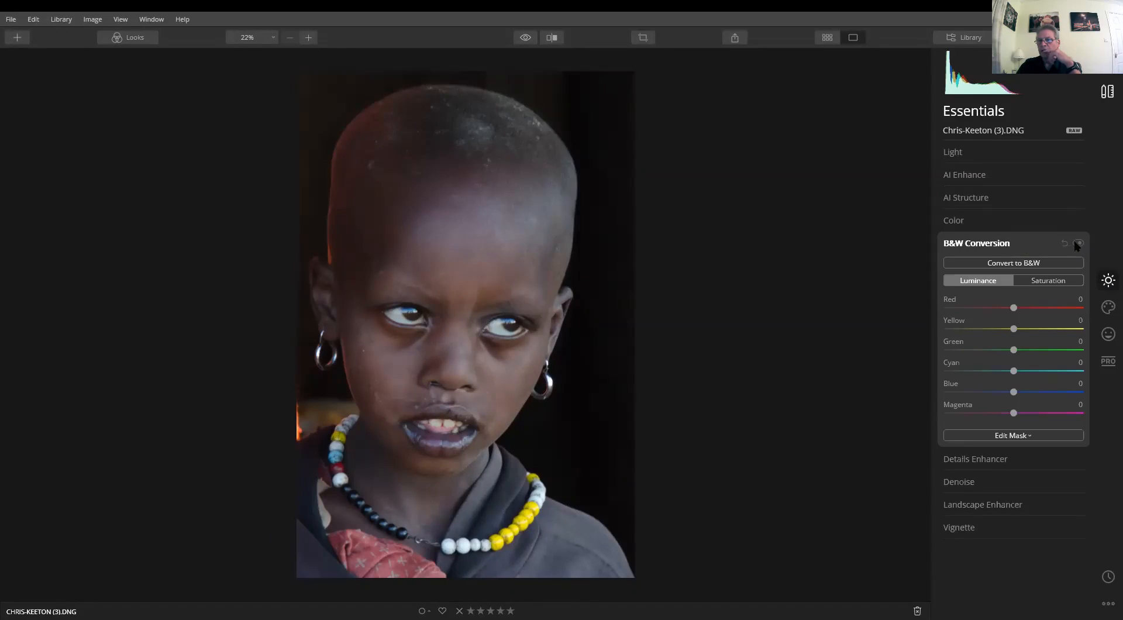
{"action": "left_click", "coordinate": [1022, 268]}
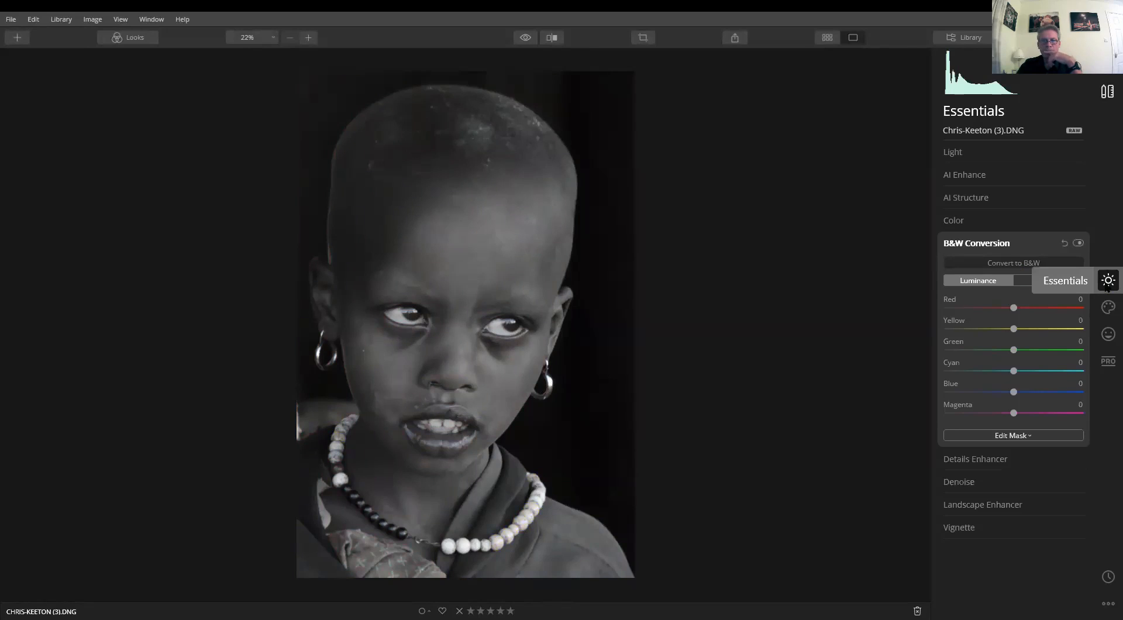
{"action": "mouse_move", "coordinate": [1013, 308]}
{"action": "left_mouse_down"}
{"action": "mouse_move", "coordinate": [973, 315]}
{"action": "mouse_move", "coordinate": [1028, 307]}
{"action": "mouse_move", "coordinate": [1007, 310]}
{"action": "left_mouse_up"}
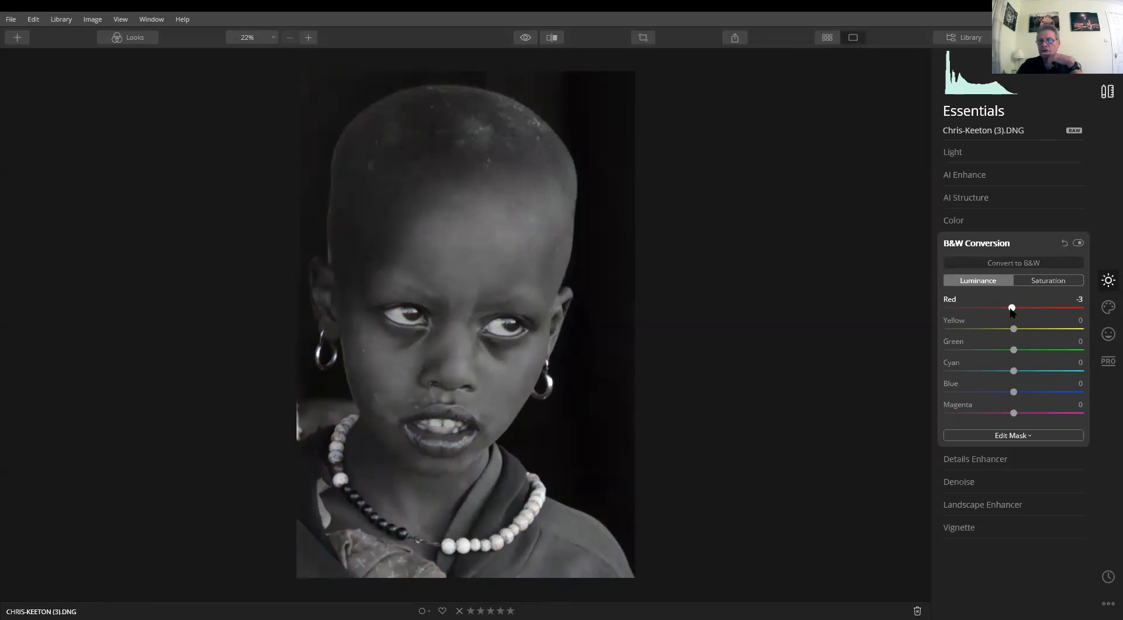
{"action": "left_click_drag", "start_coordinate": [1010, 310], "coordinate": [950, 317]}
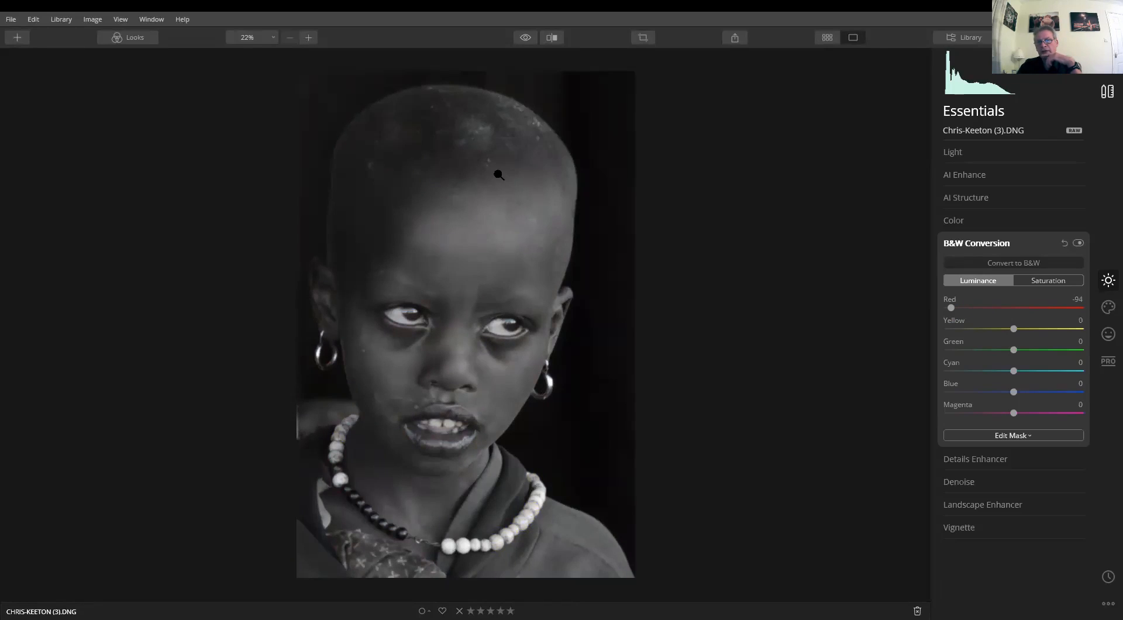
{"action": "mouse_move", "coordinate": [1013, 328]}
{"action": "left_mouse_down"}
{"action": "mouse_move", "coordinate": [984, 331]}
{"action": "mouse_move", "coordinate": [1009, 331]}
{"action": "mouse_move", "coordinate": [986, 332]}
{"action": "mouse_move", "coordinate": [1012, 350]}
{"action": "mouse_move", "coordinate": [1033, 347]}
{"action": "mouse_move", "coordinate": [964, 349]}
{"action": "mouse_move", "coordinate": [1050, 347]}
{"action": "mouse_move", "coordinate": [1009, 350]}
{"action": "left_mouse_up"}
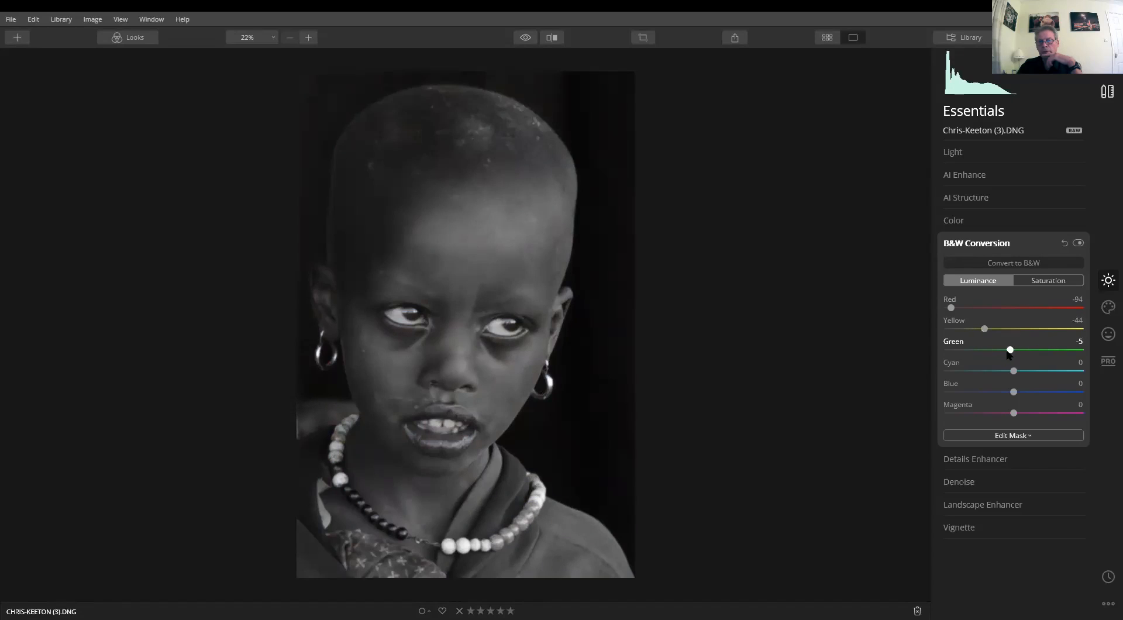
{"action": "left_click_drag", "start_coordinate": [1003, 412], "coordinate": [947, 409]}
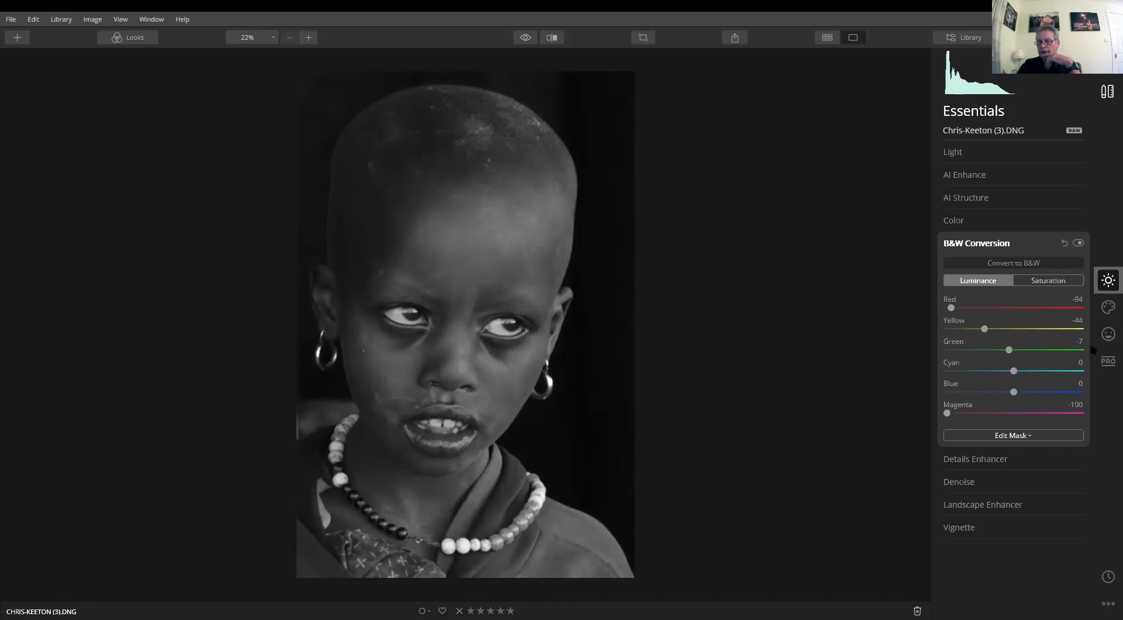
Add a vignette to the portrait with an amount of -54
{"action": "left_click", "coordinate": [1010, 527]}
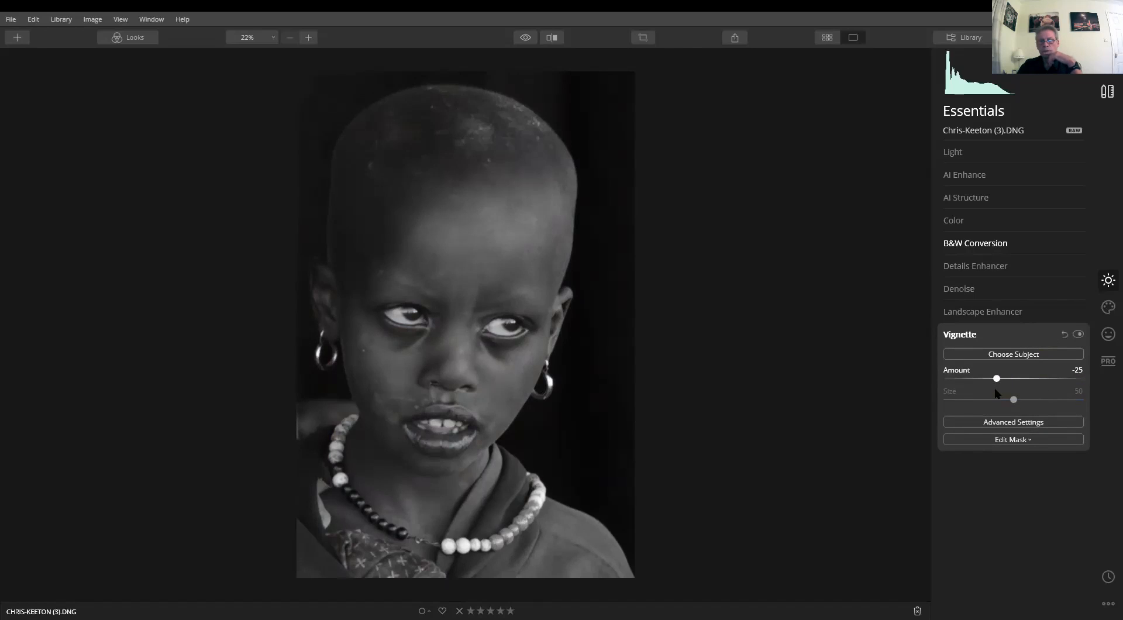
{"action": "left_click_drag", "start_coordinate": [997, 378], "coordinate": [985, 386]}
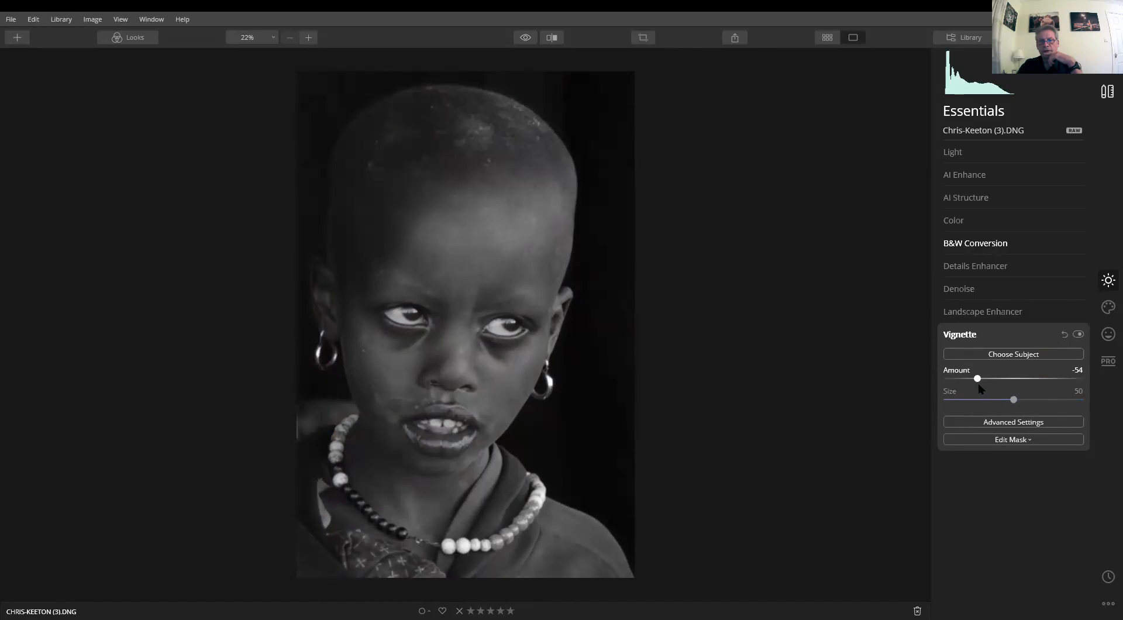
Inspect the face at 100% zoom and set AI Portrait Enhancer's Face Light to 20
{"action": "left_click", "coordinate": [1106, 307]}
{"action": "left_click", "coordinate": [1106, 335]}
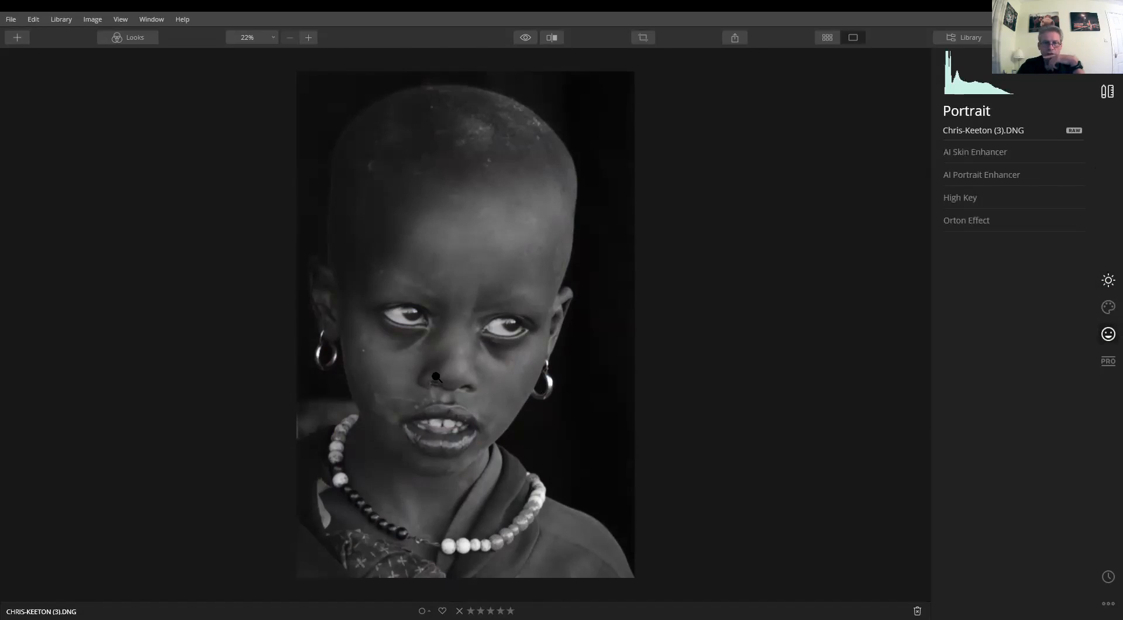
{"action": "left_click", "coordinate": [475, 374]}
{"action": "left_click_drag", "start_coordinate": [227, 255], "coordinate": [624, 371]}
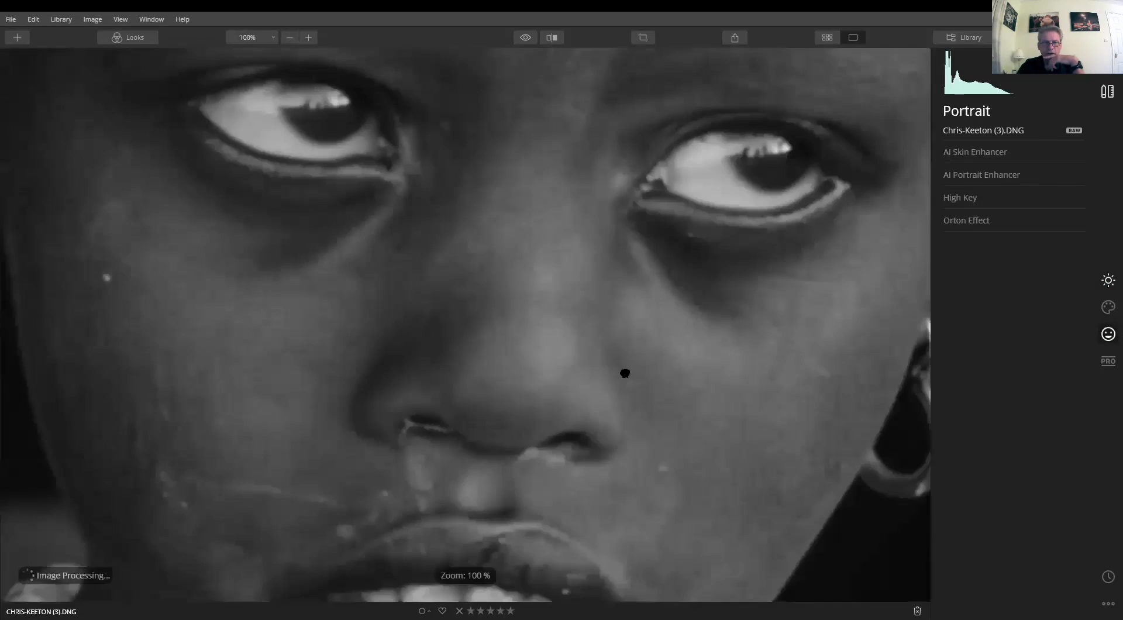
{"action": "left_click", "coordinate": [571, 349]}
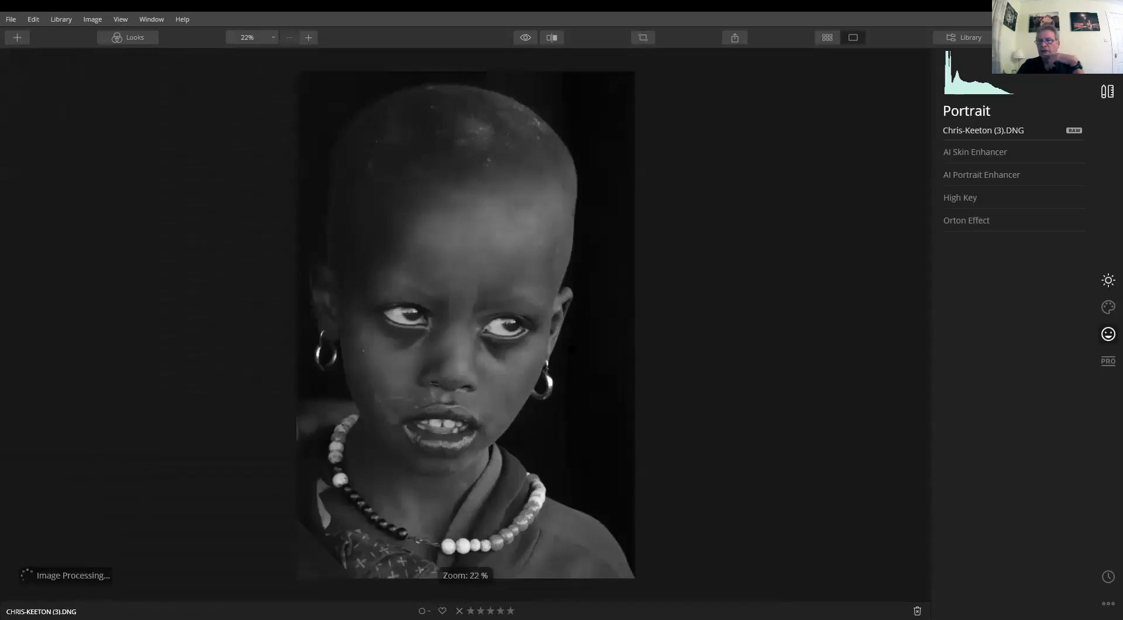
{"action": "left_click", "coordinate": [1015, 175]}
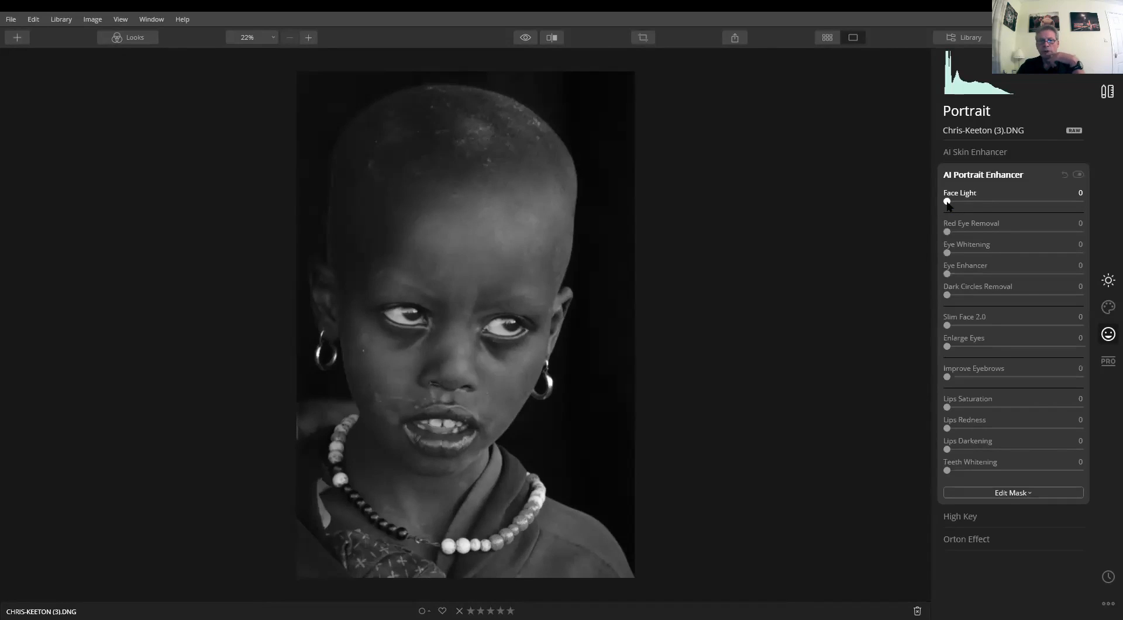
{"action": "mouse_move", "coordinate": [967, 206]}
{"action": "left_mouse_down"}
{"action": "mouse_move", "coordinate": [951, 204]}
{"action": "mouse_move", "coordinate": [975, 209]}
{"action": "left_mouse_up"}
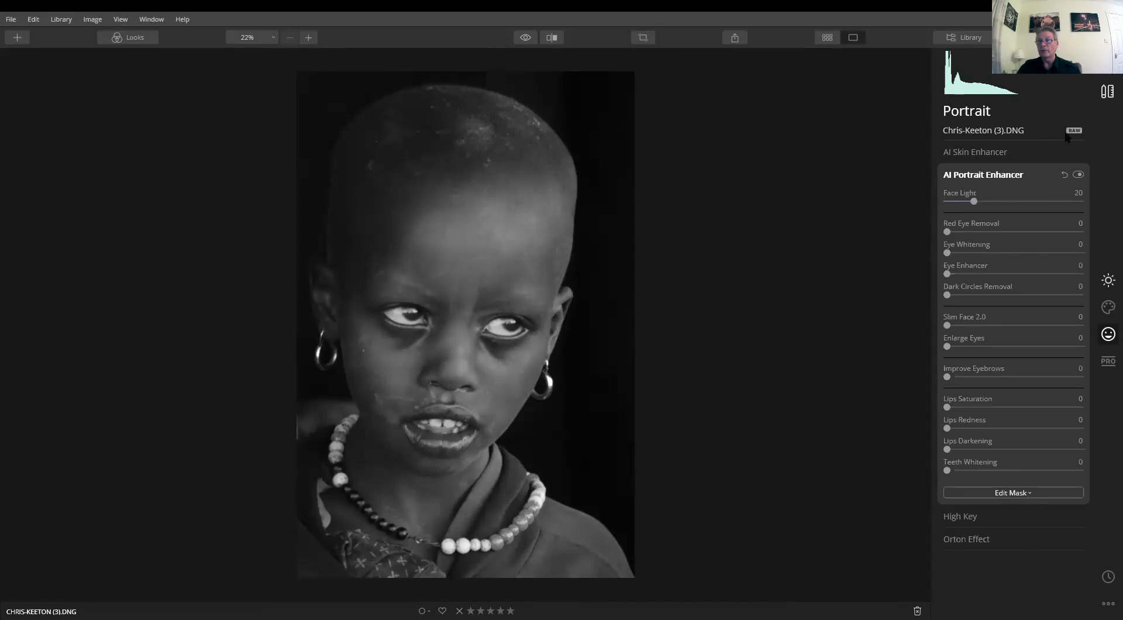
Darken the portrait in the Light settings with Exposure at -0.35 and Shadows at -18
{"action": "left_click", "coordinate": [1106, 285]}
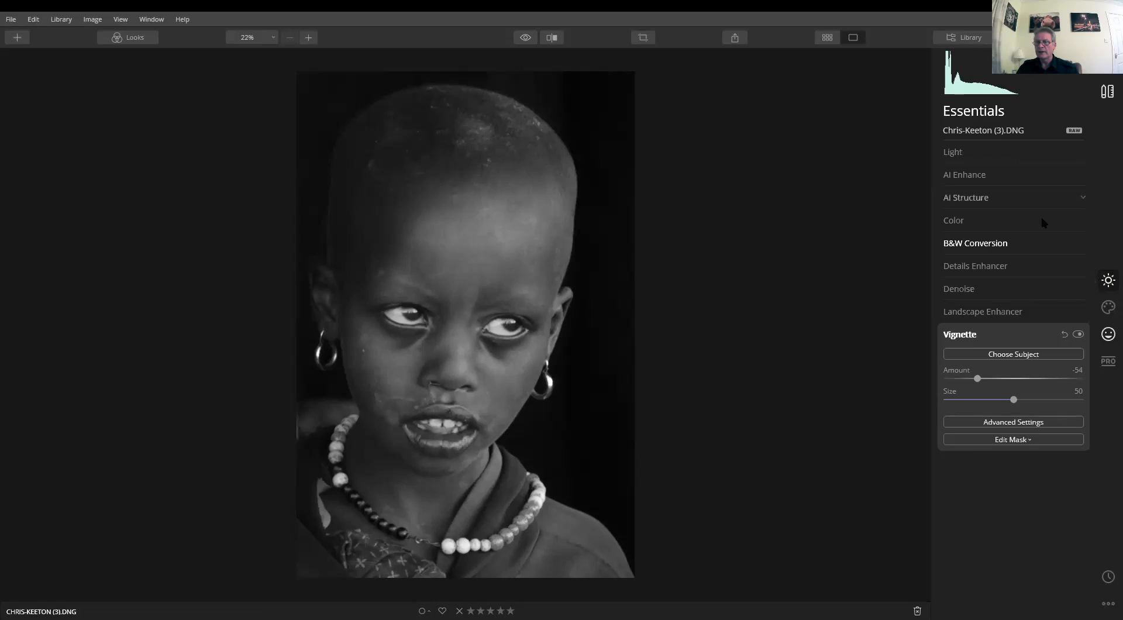
{"action": "left_click", "coordinate": [969, 152]}
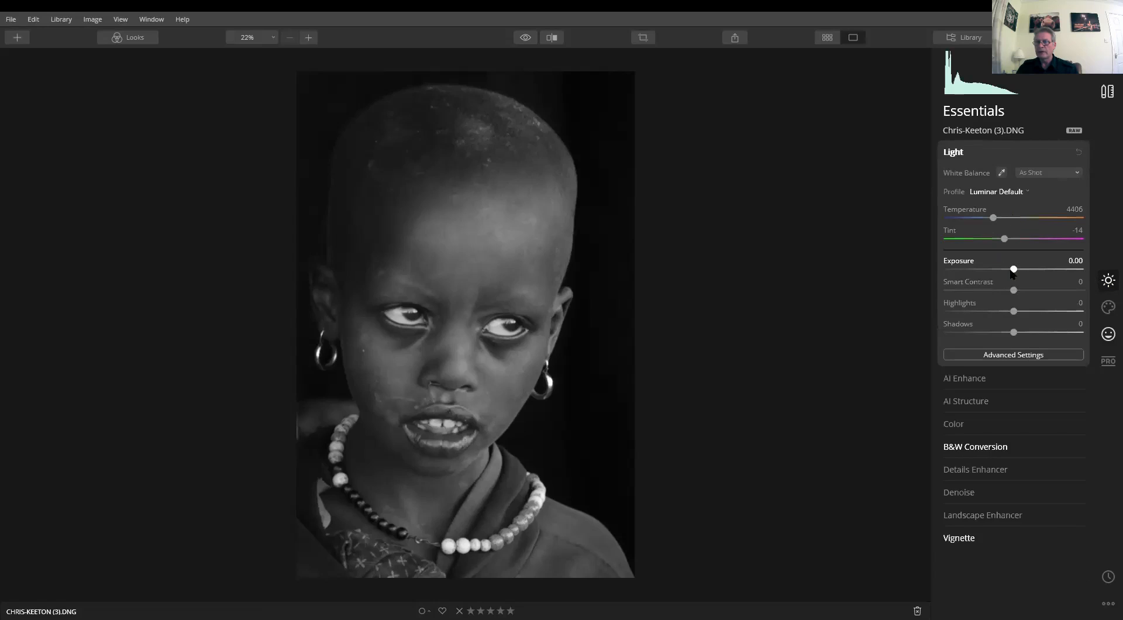
{"action": "left_click_drag", "start_coordinate": [1013, 270], "coordinate": [1009, 270]}
{"action": "left_click_drag", "start_coordinate": [1014, 332], "coordinate": [1001, 332]}
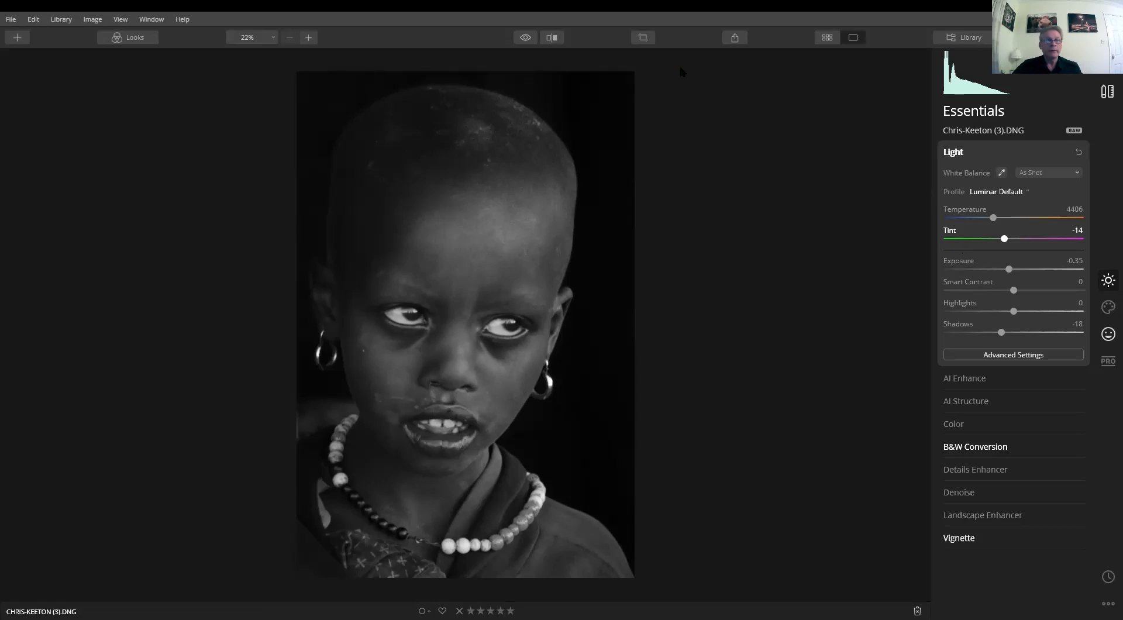
View the edited portrait in the gallery, reopen it and compare it with the original using the before/after toggle and split comparison
{"action": "left_click", "coordinate": [826, 39]}
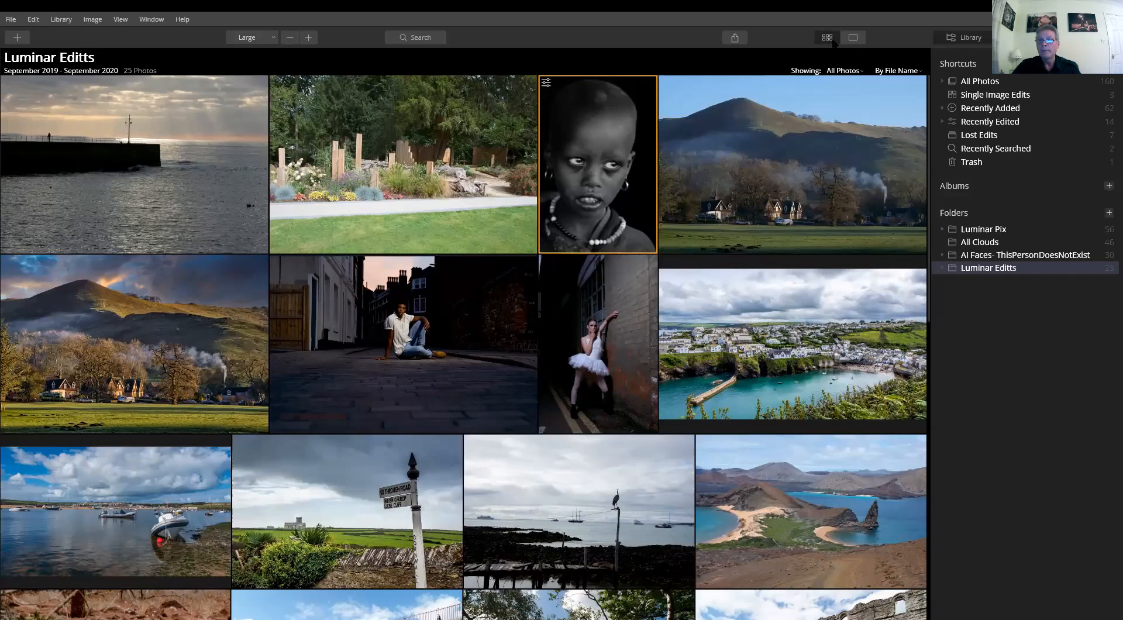
{"action": "double_click", "coordinate": [602, 163]}
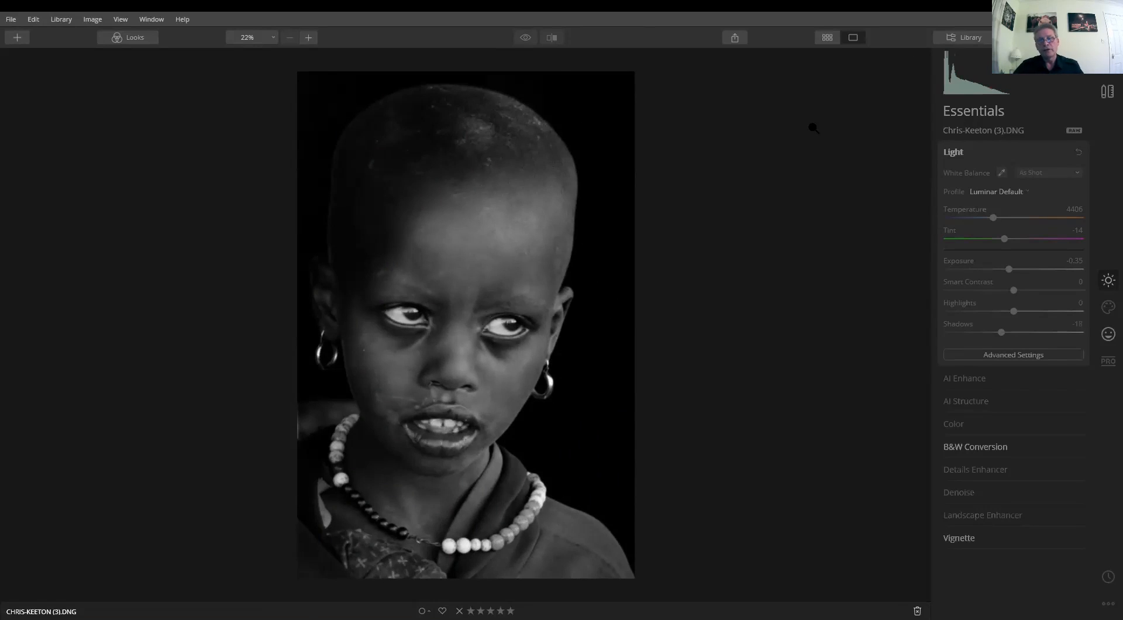
{"action": "left_click", "coordinate": [526, 39]}
{"action": "left_click", "coordinate": [525, 39]}
{"action": "left_click", "coordinate": [526, 38]}
{"action": "left_click", "coordinate": [526, 39]}
{"action": "left_click", "coordinate": [525, 39]}
{"action": "left_click", "coordinate": [526, 38]}
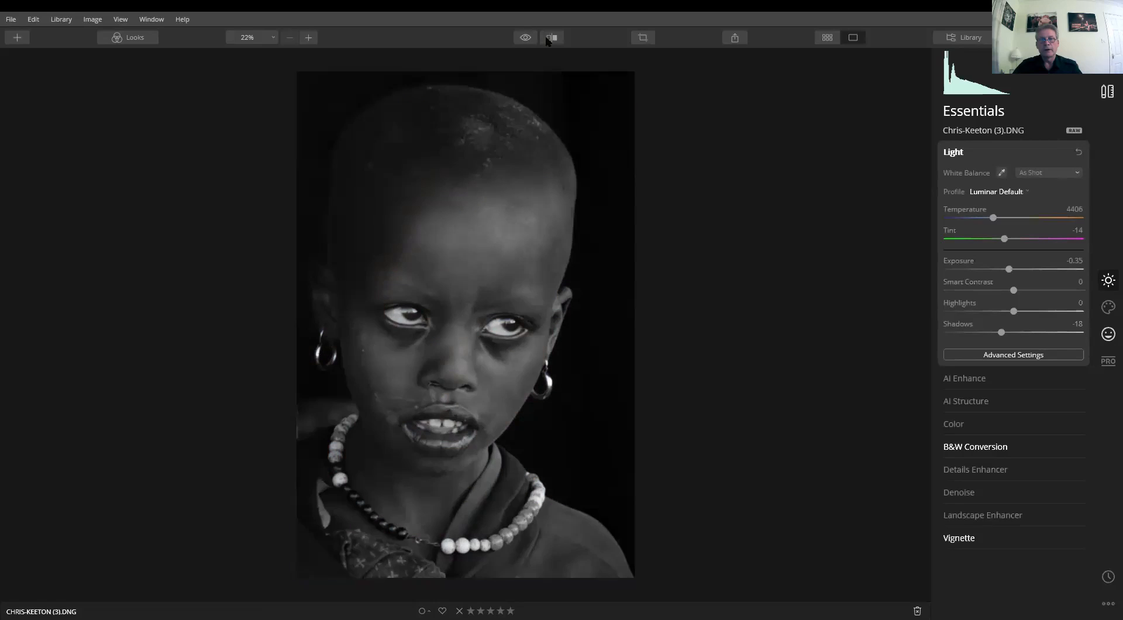
{"action": "left_click", "coordinate": [552, 38]}
{"action": "left_click_drag", "start_coordinate": [455, 271], "coordinate": [504, 287]}
{"action": "left_click", "coordinate": [524, 37]}
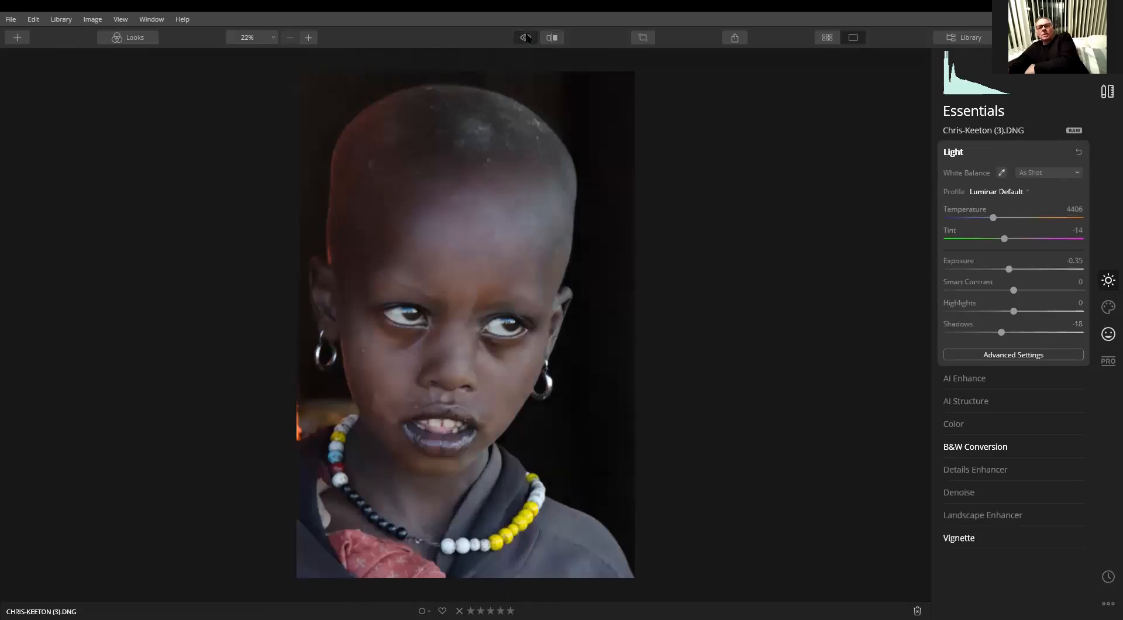
{"action": "left_click", "coordinate": [553, 37]}
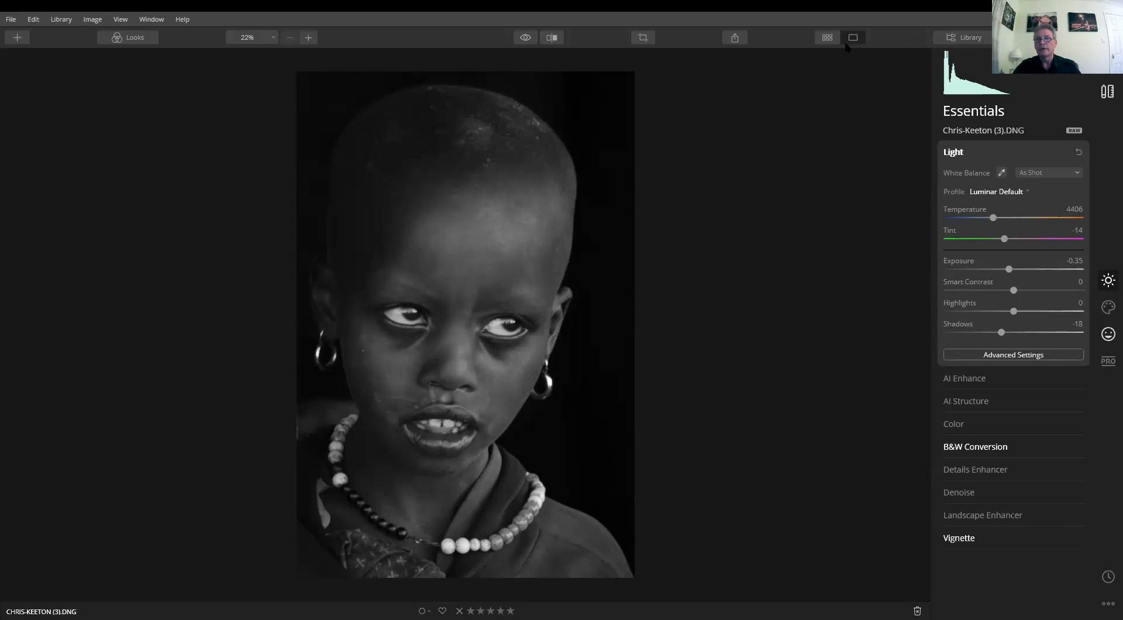
Return to the gallery, open the hillside village photo and browse onward to the street portrait of the seated man, DSCF7126
{"action": "left_click", "coordinate": [827, 37]}
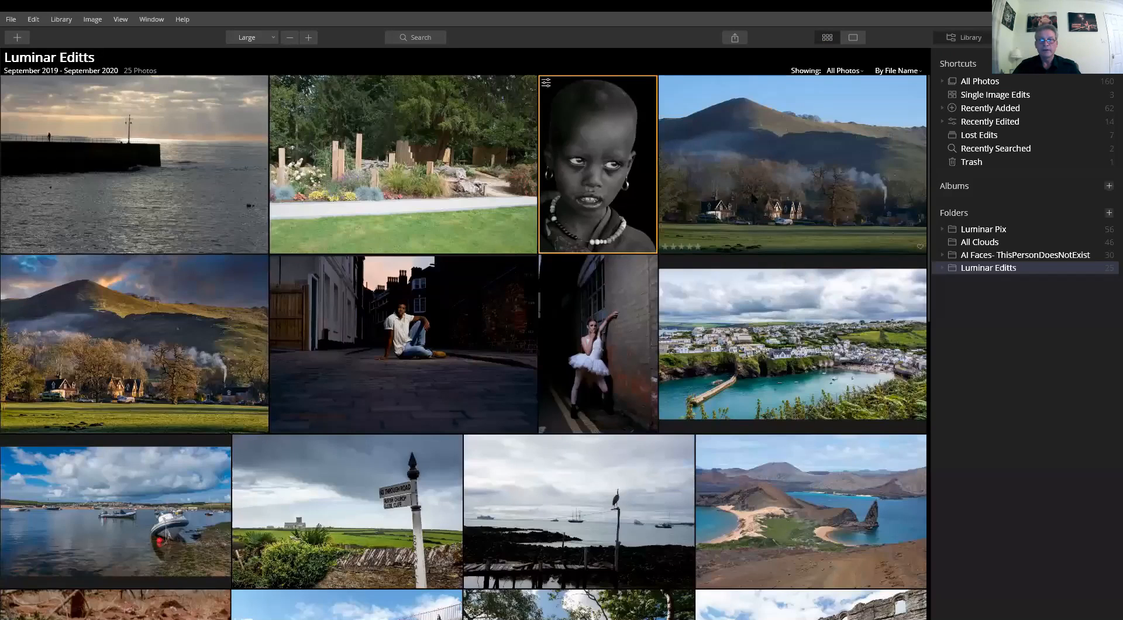
{"action": "left_click", "coordinate": [759, 184]}
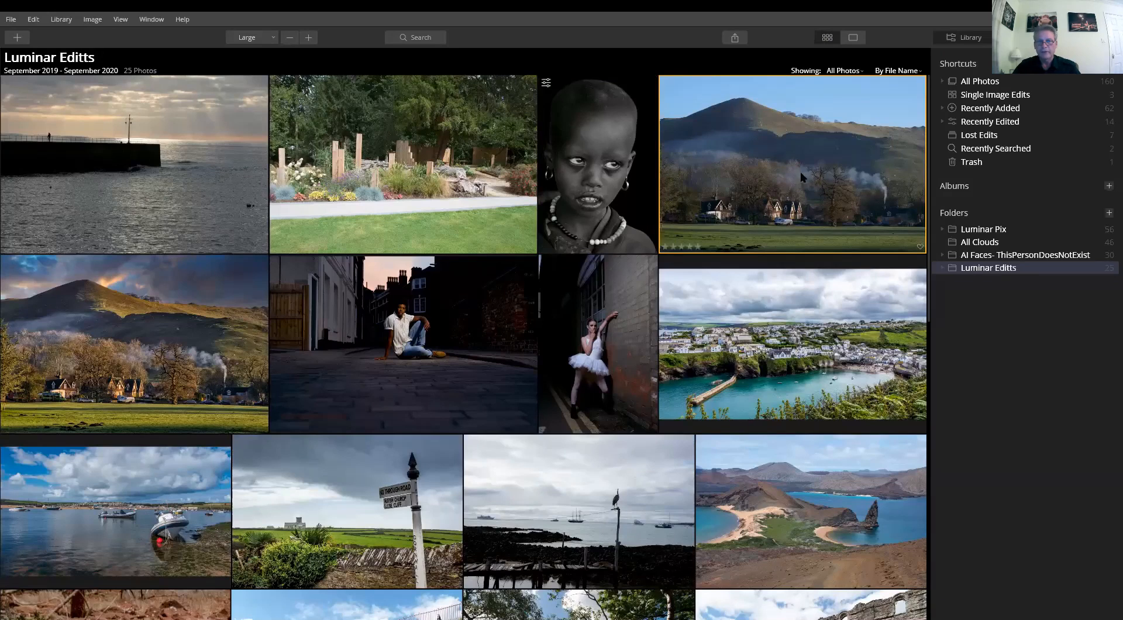
{"action": "double_click", "coordinate": [824, 157]}
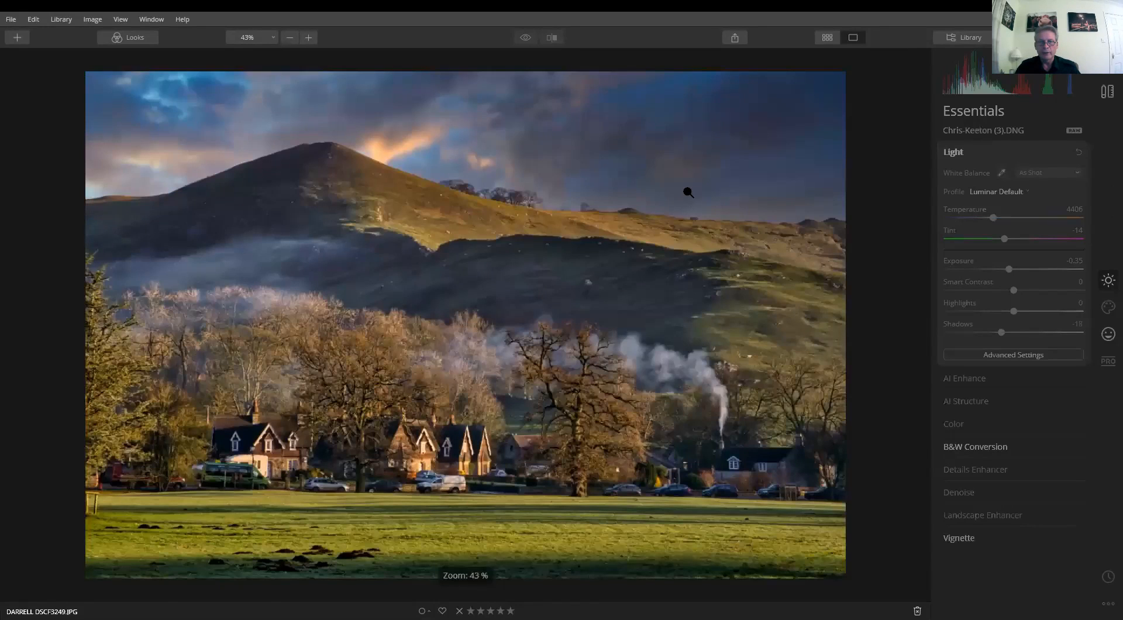
{"action": "key", "text": "Right"}
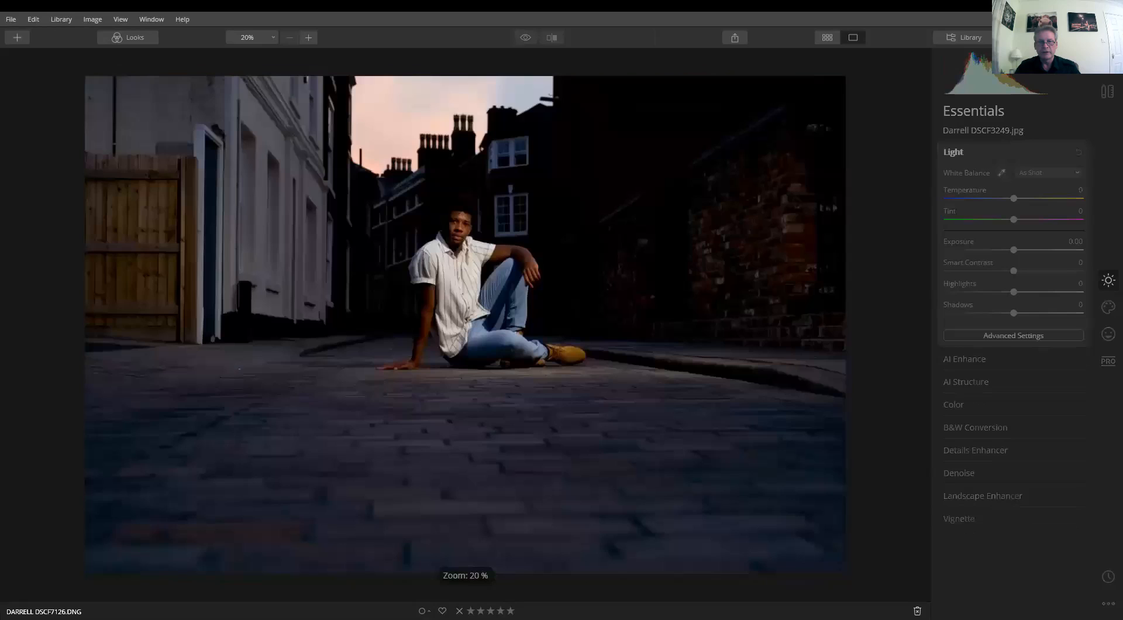
{"action": "key", "text": "Right"}
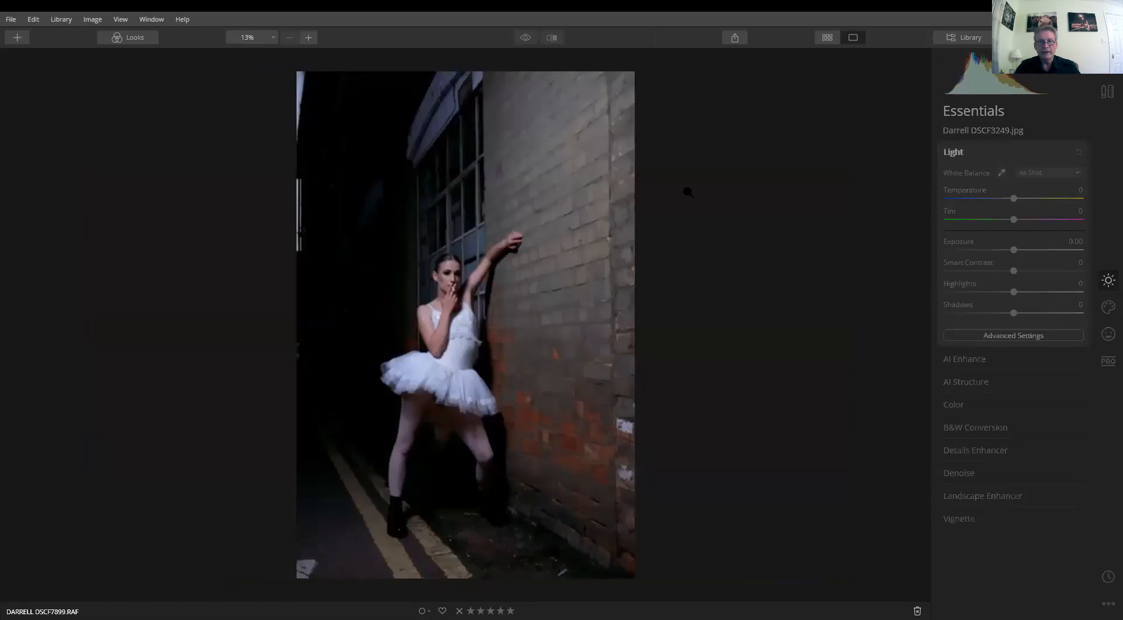
{"action": "key", "text": "Left"}
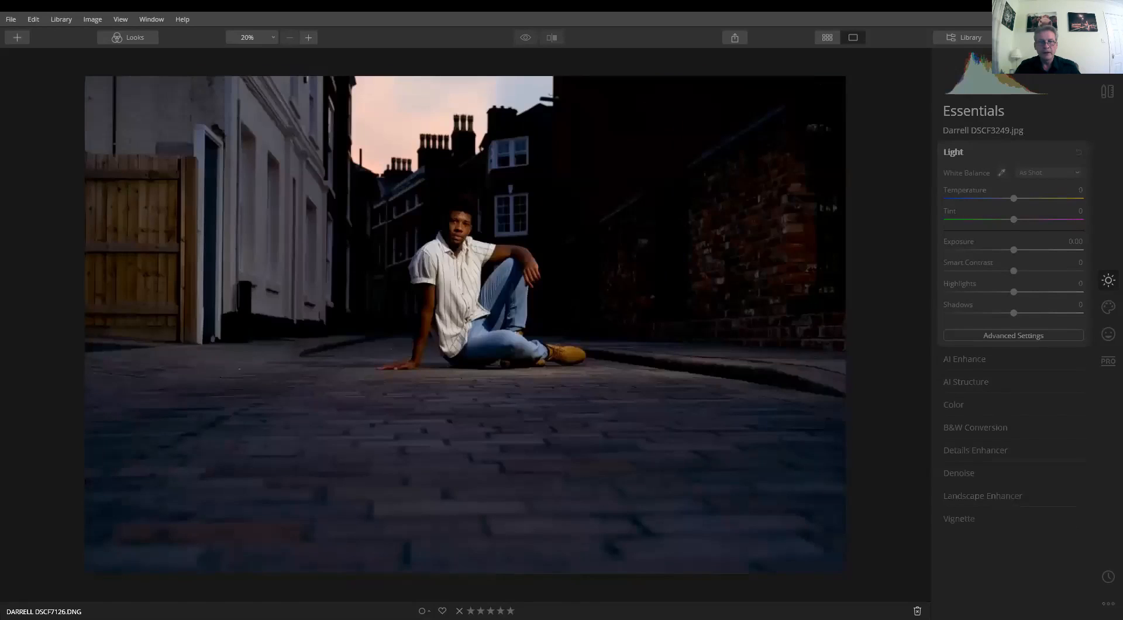
{"action": "key", "text": "Right"}
{"action": "key", "text": "Left"}
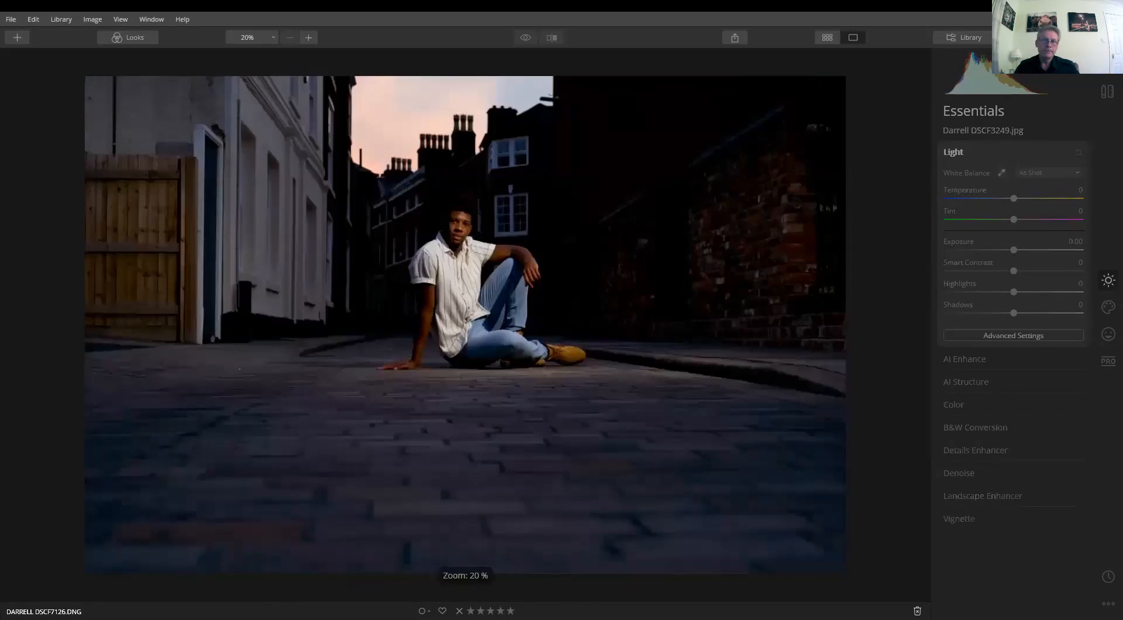
{"action": "key", "text": "Right"}
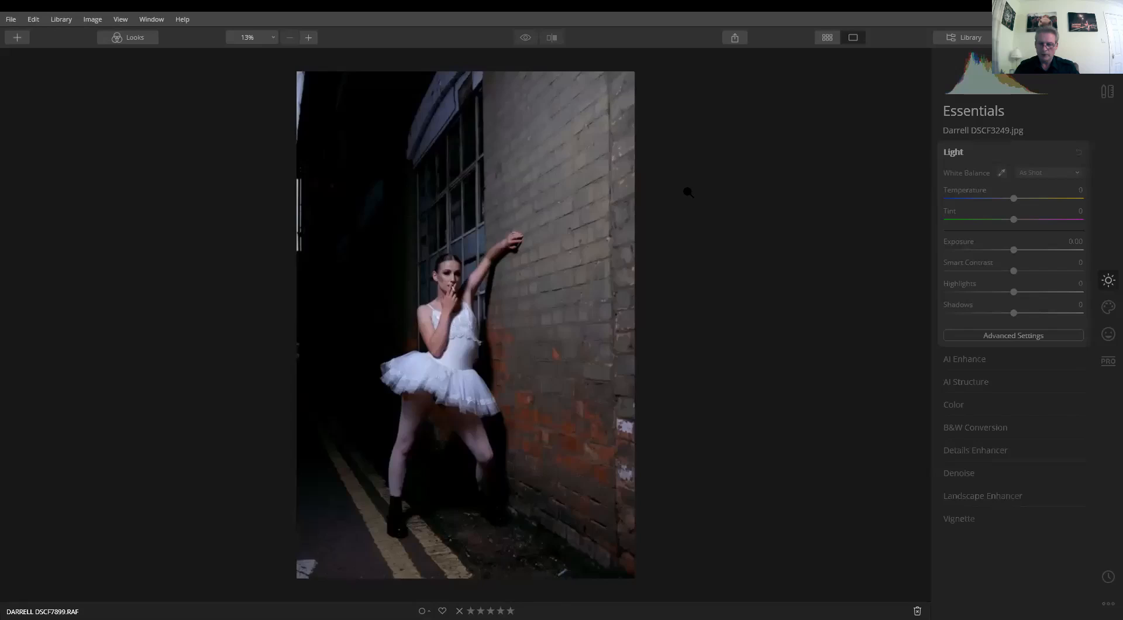
{"action": "key", "text": "Left"}
{"action": "key", "text": "Left"}
{"action": "key", "text": "Right"}
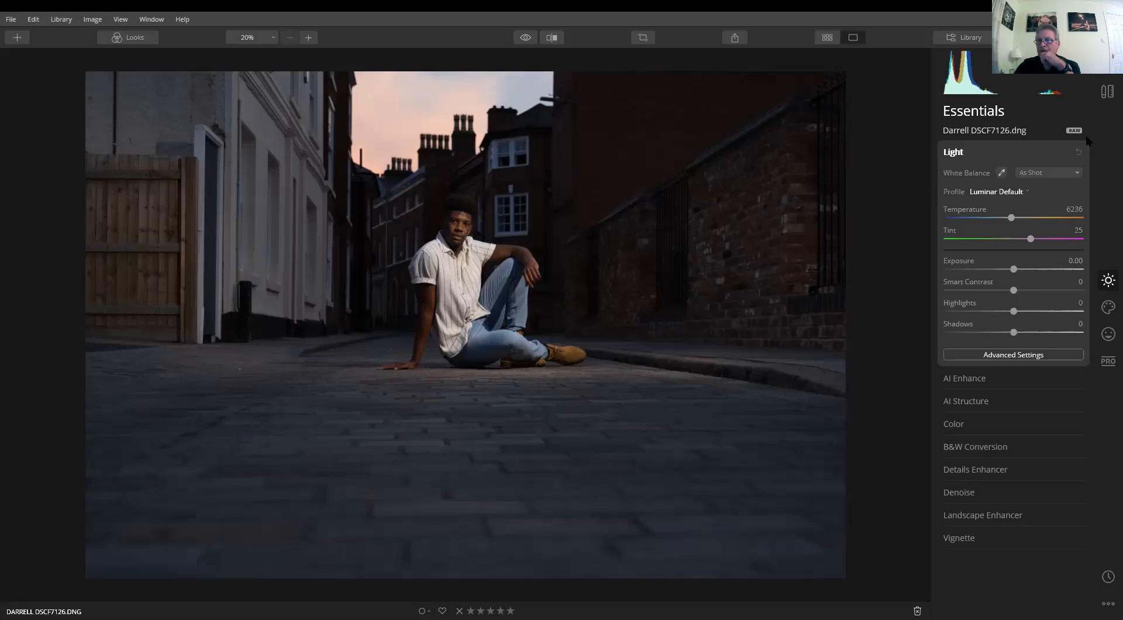
Crop the street portrait tighter in the original aspect ratio, placing the seated man near the left vertical third line, and apply it
{"action": "left_click", "coordinate": [1106, 92]}
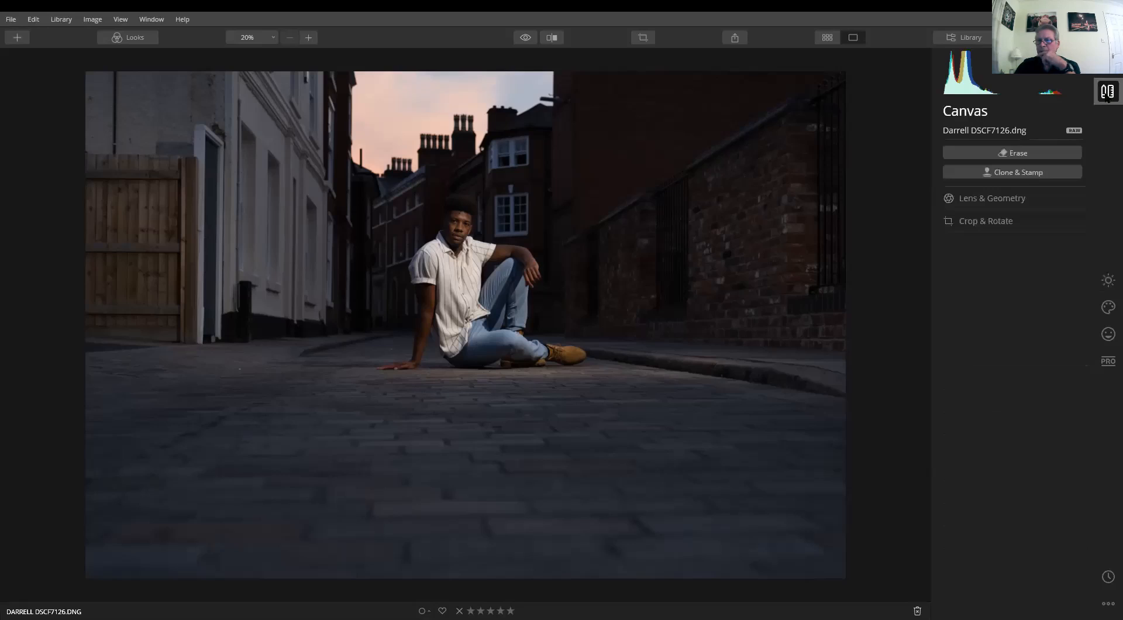
{"action": "left_click", "coordinate": [1001, 222]}
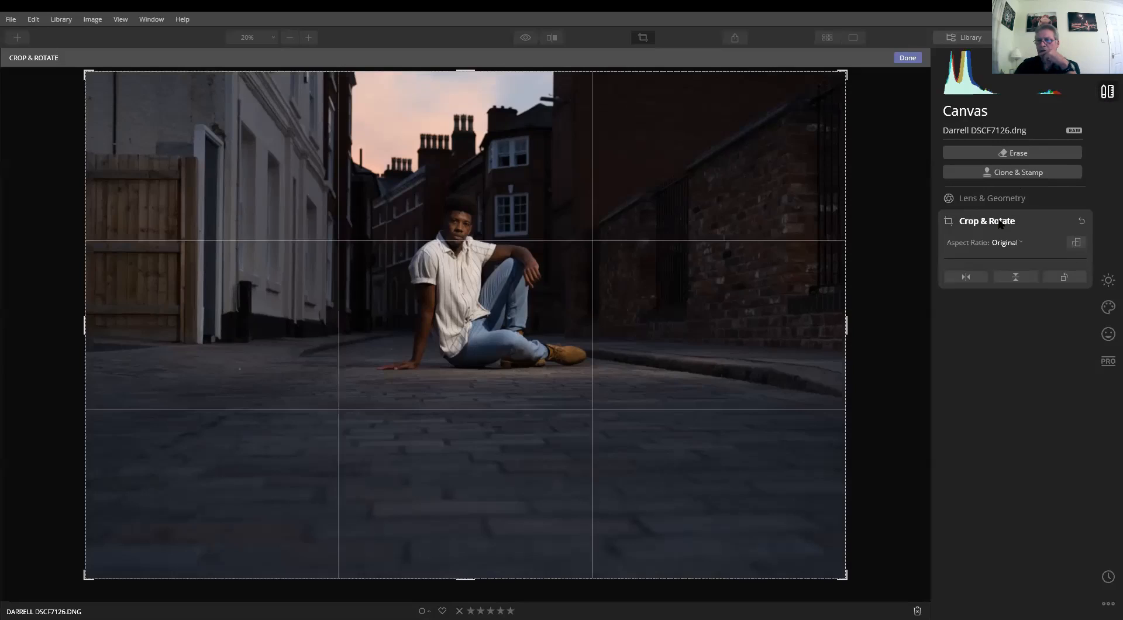
{"action": "left_click_drag", "start_coordinate": [86, 324], "coordinate": [153, 321]}
{"action": "mouse_move", "coordinate": [509, 333]}
{"action": "left_mouse_down"}
{"action": "mouse_move", "coordinate": [511, 293]}
{"action": "mouse_move", "coordinate": [512, 325]}
{"action": "left_mouse_up"}
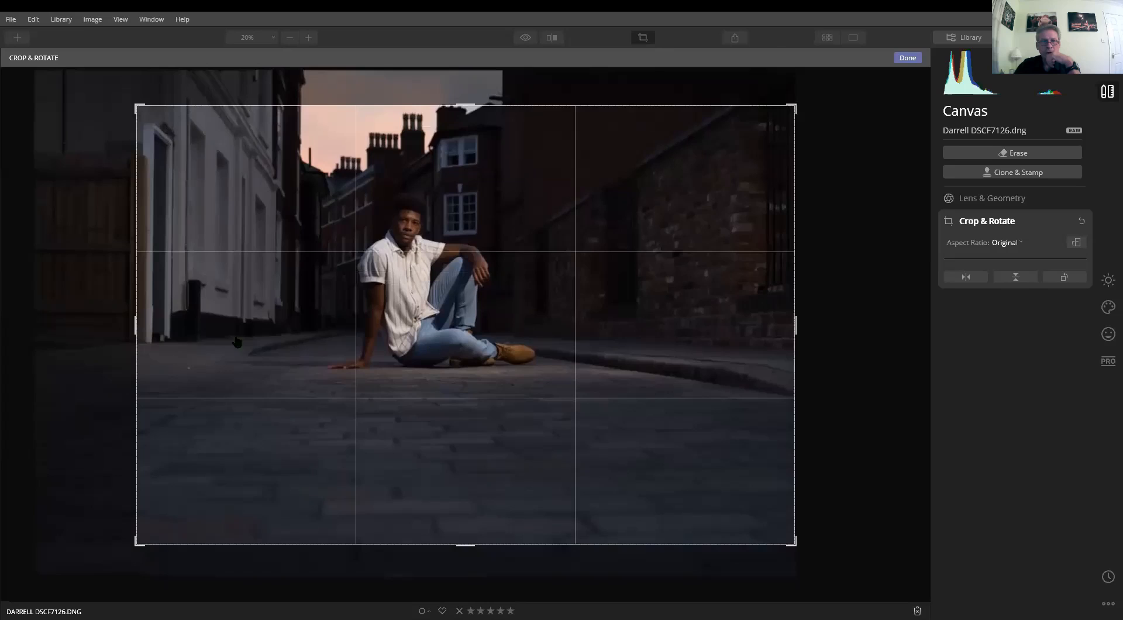
{"action": "left_click_drag", "start_coordinate": [146, 313], "coordinate": [158, 313]}
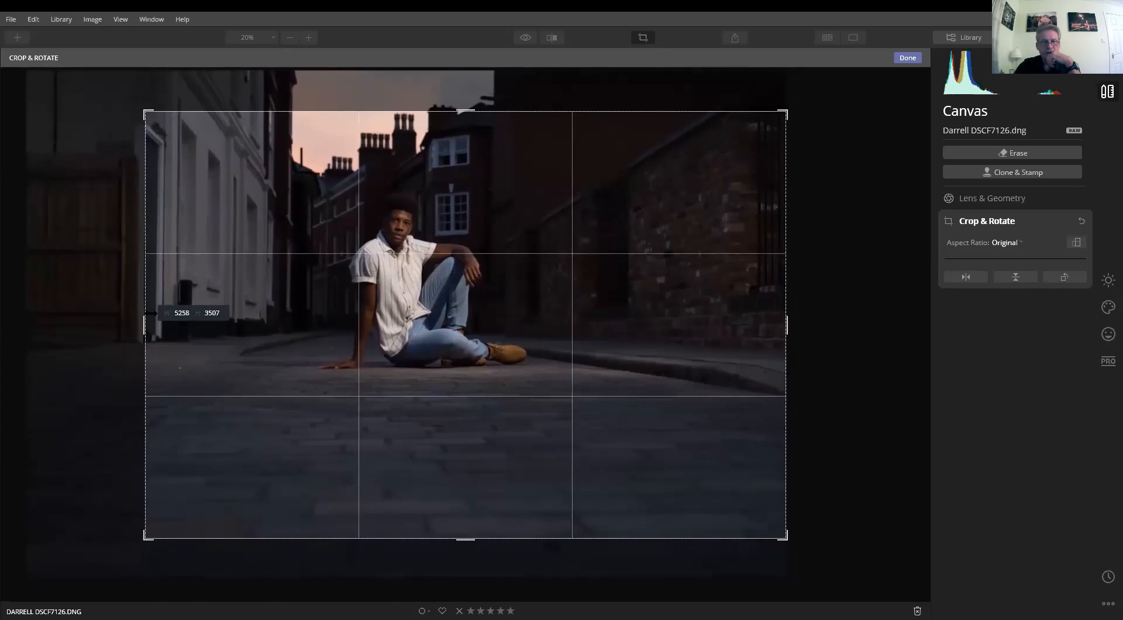
{"action": "left_click_drag", "start_coordinate": [532, 323], "coordinate": [530, 312]}
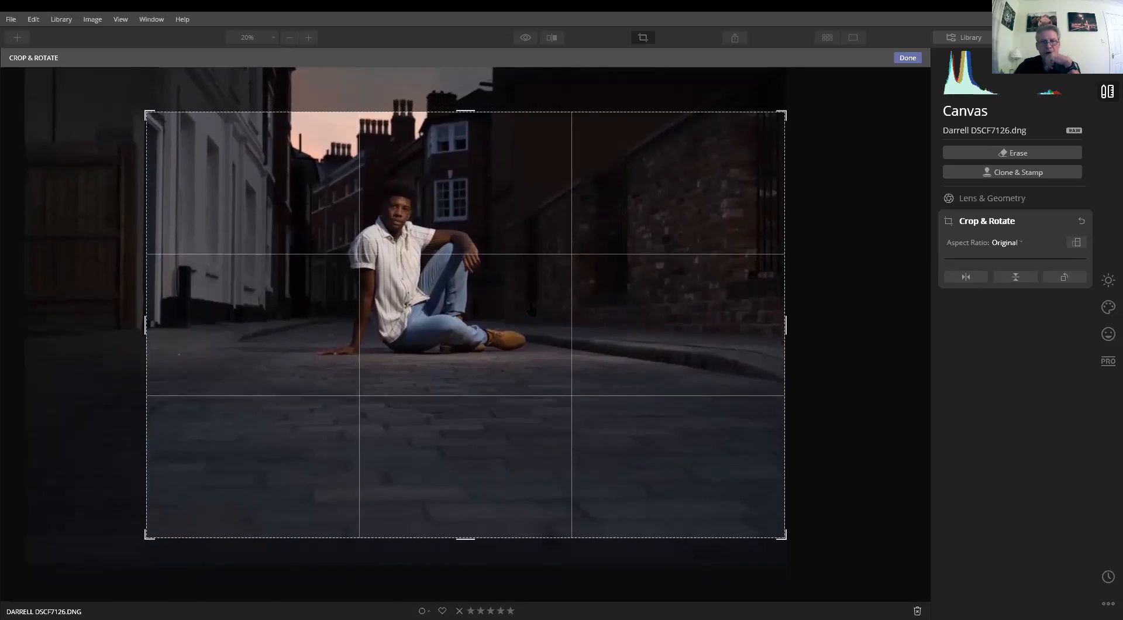
{"action": "left_click_drag", "start_coordinate": [152, 332], "coordinate": [163, 332]}
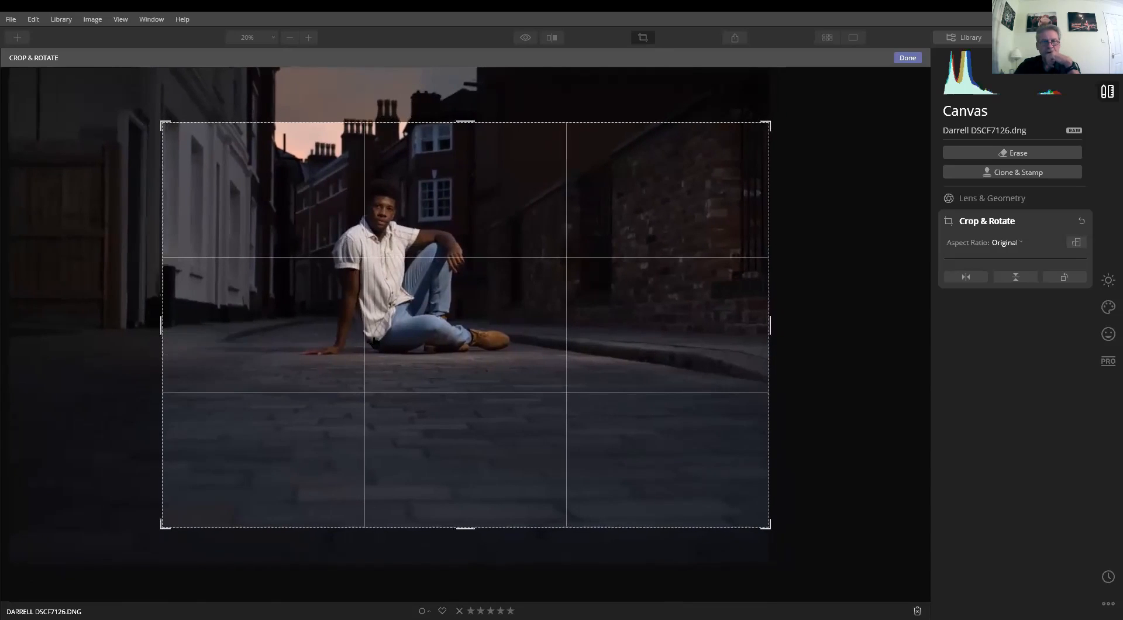
{"action": "mouse_move", "coordinate": [373, 341]}
{"action": "left_mouse_down"}
{"action": "mouse_move", "coordinate": [370, 362]}
{"action": "mouse_move", "coordinate": [372, 322]}
{"action": "mouse_move", "coordinate": [371, 369]}
{"action": "mouse_move", "coordinate": [373, 360]}
{"action": "left_mouse_up"}
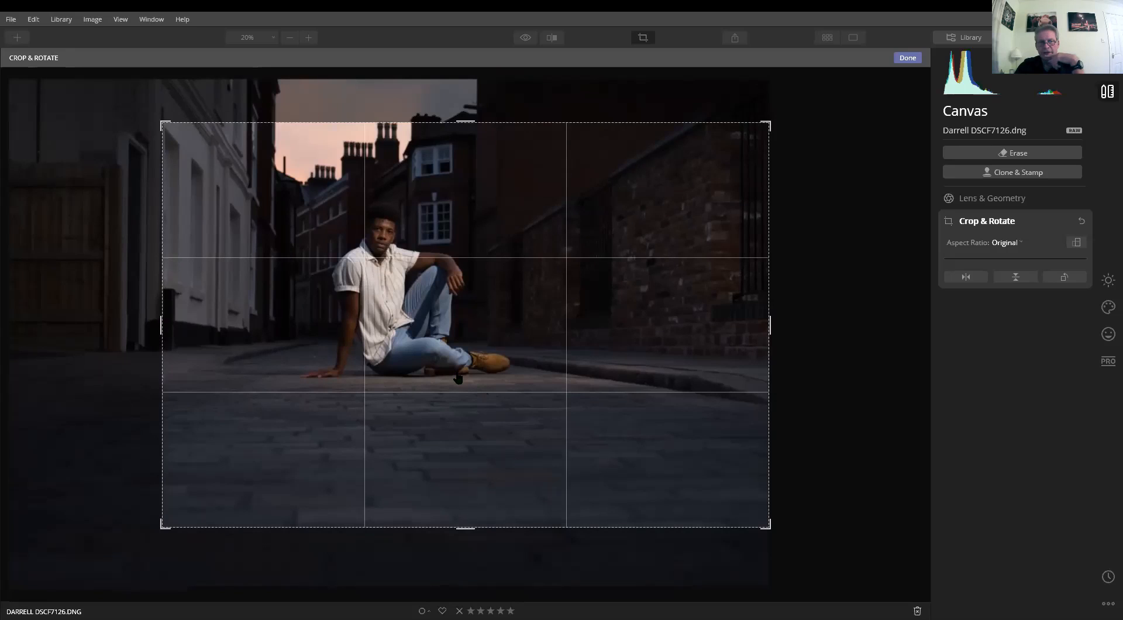
{"action": "left_click", "coordinate": [907, 60]}
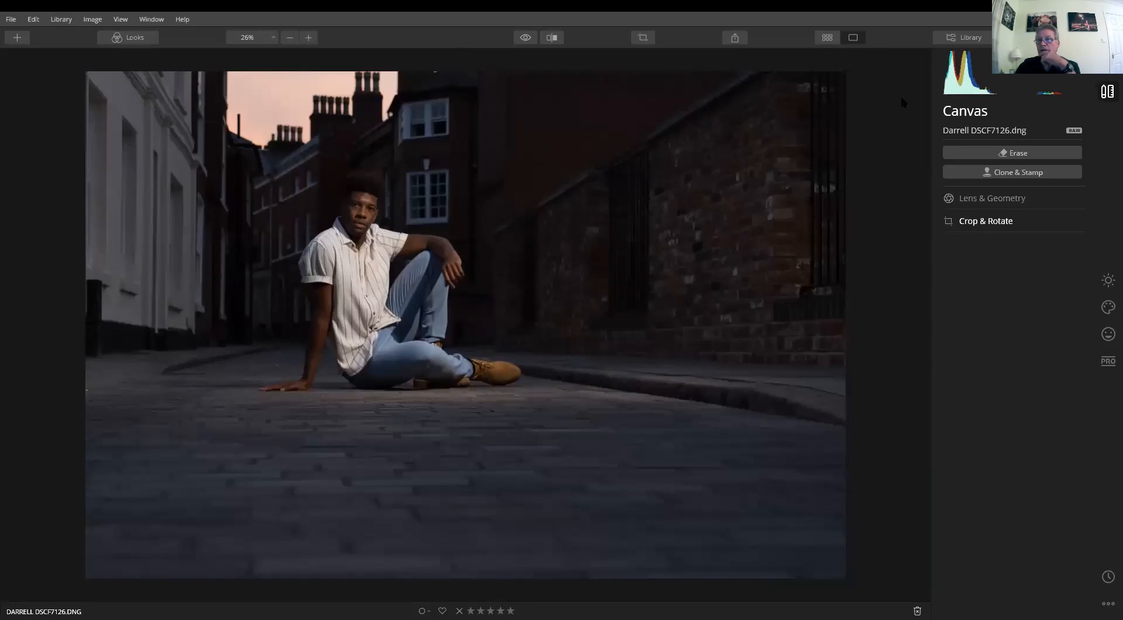
Reopen the crop and shift the photo within the frame, trying the seated man higher and lower against the thirds grid
{"action": "left_click", "coordinate": [992, 223]}
{"action": "left_click_drag", "start_coordinate": [445, 284], "coordinate": [444, 298]}
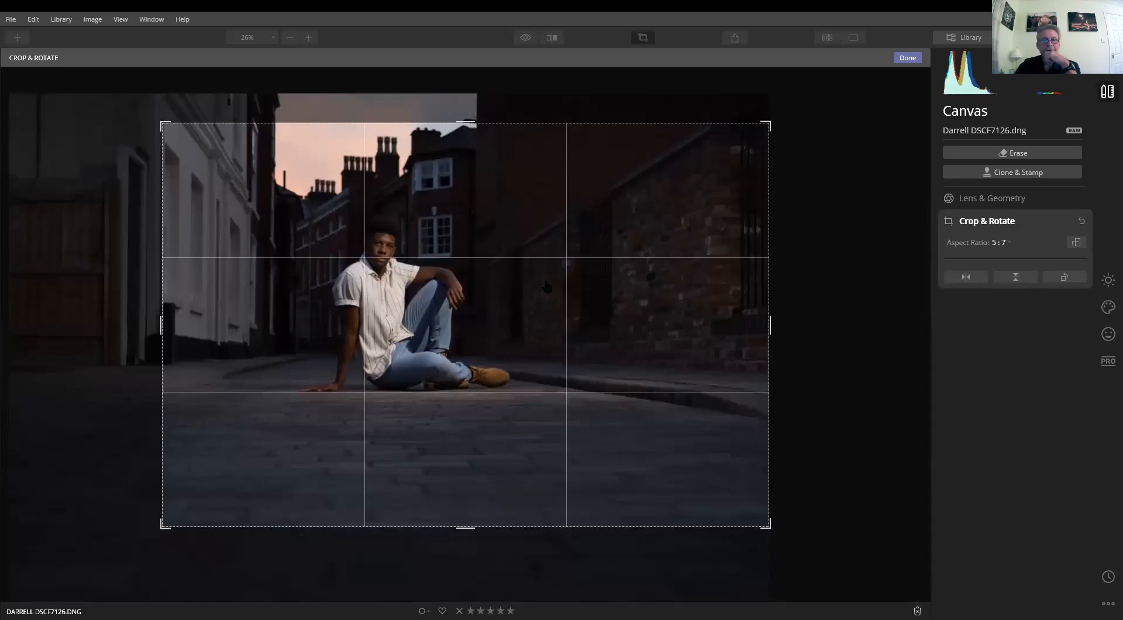
{"action": "left_click_drag", "start_coordinate": [546, 286], "coordinate": [553, 199]}
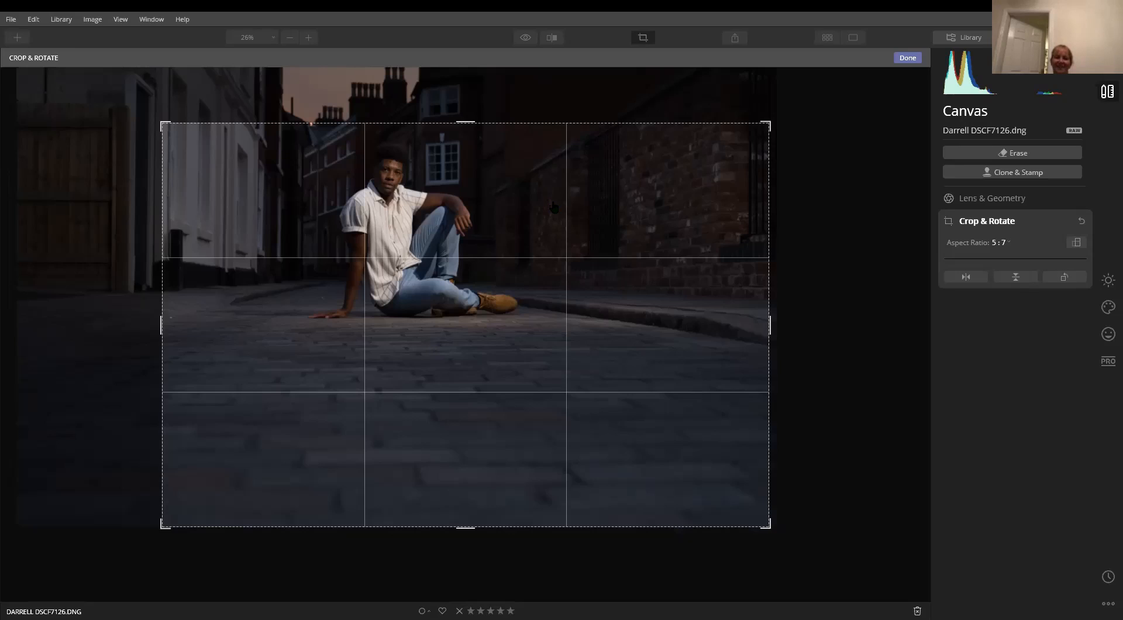
{"action": "mouse_move", "coordinate": [552, 206]}
{"action": "left_mouse_down"}
{"action": "mouse_move", "coordinate": [553, 216]}
{"action": "mouse_move", "coordinate": [554, 206]}
{"action": "left_mouse_up"}
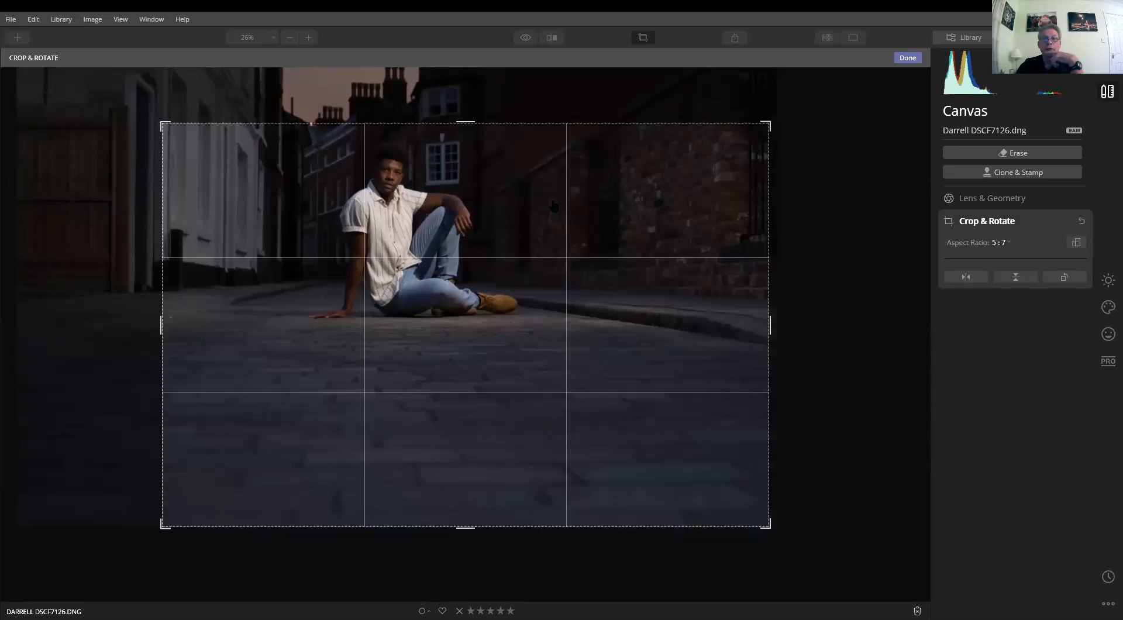
{"action": "left_click_drag", "start_coordinate": [553, 205], "coordinate": [558, 289]}
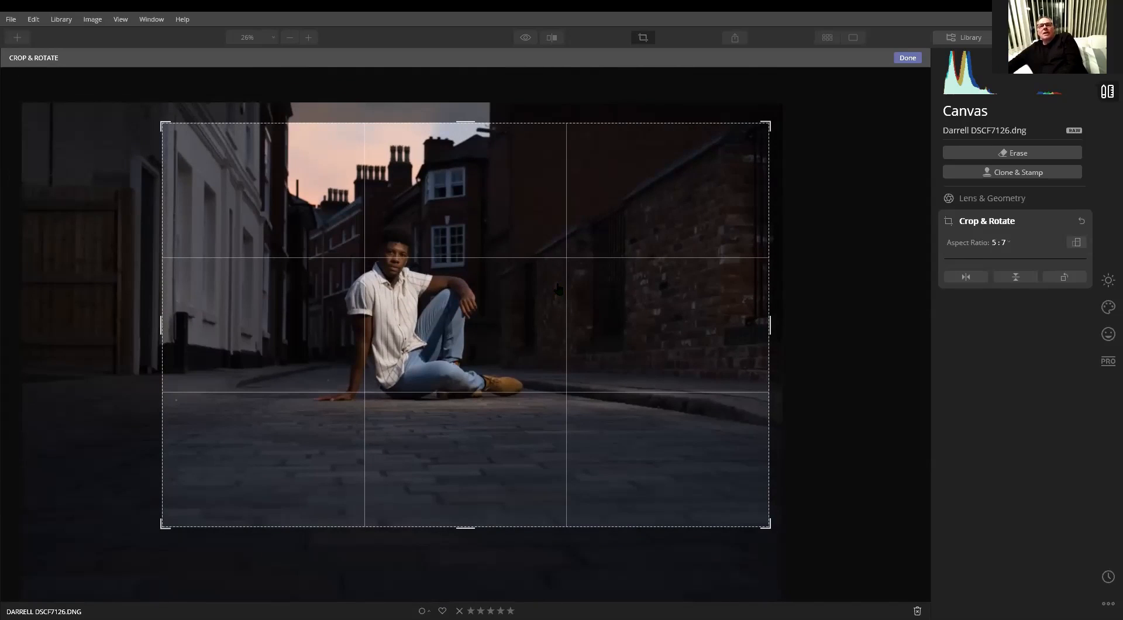
Resize the crop frame at 5:7, align the man's head with the upper-left thirds intersection, and apply the crop
{"action": "left_click_drag", "start_coordinate": [159, 274], "coordinate": [166, 273]}
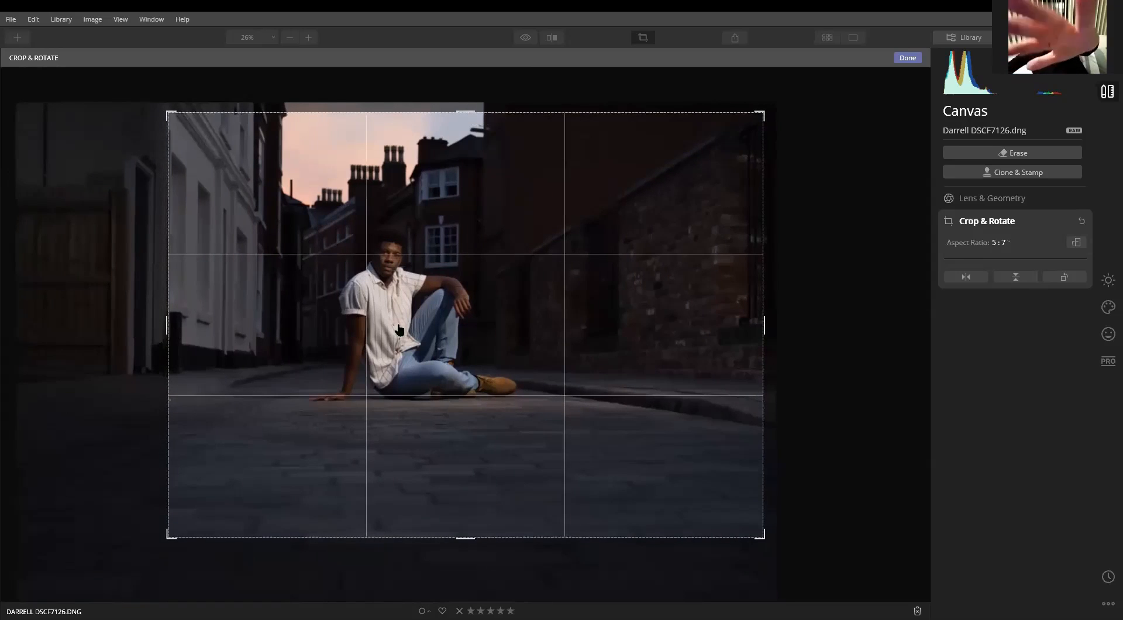
{"action": "left_click_drag", "start_coordinate": [398, 330], "coordinate": [372, 326]}
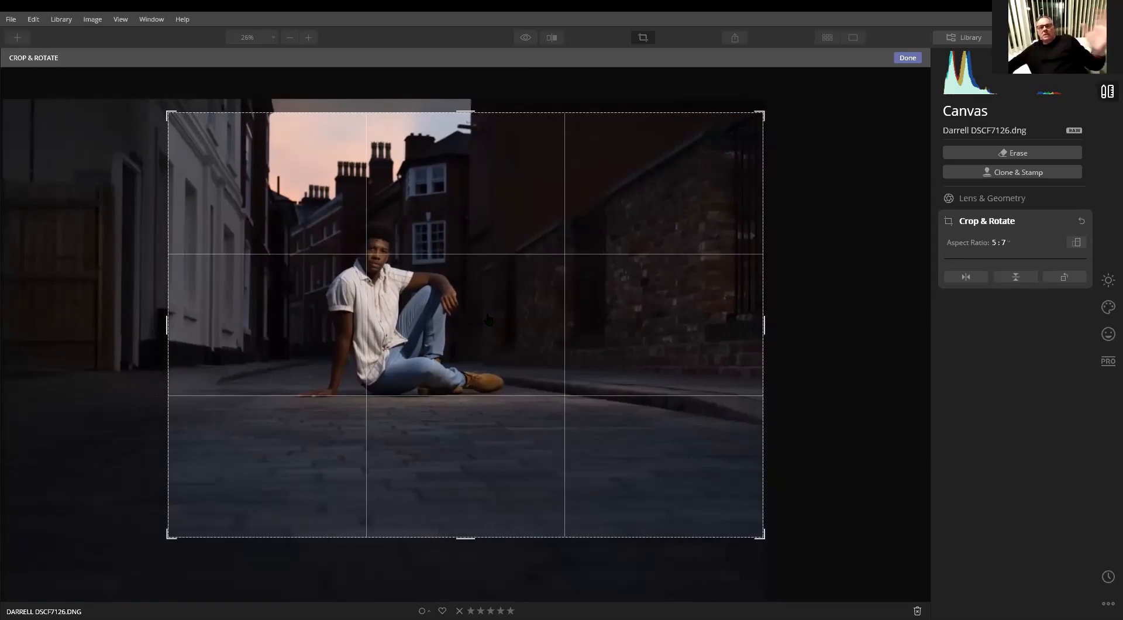
{"action": "left_click_drag", "start_coordinate": [489, 319], "coordinate": [489, 321]}
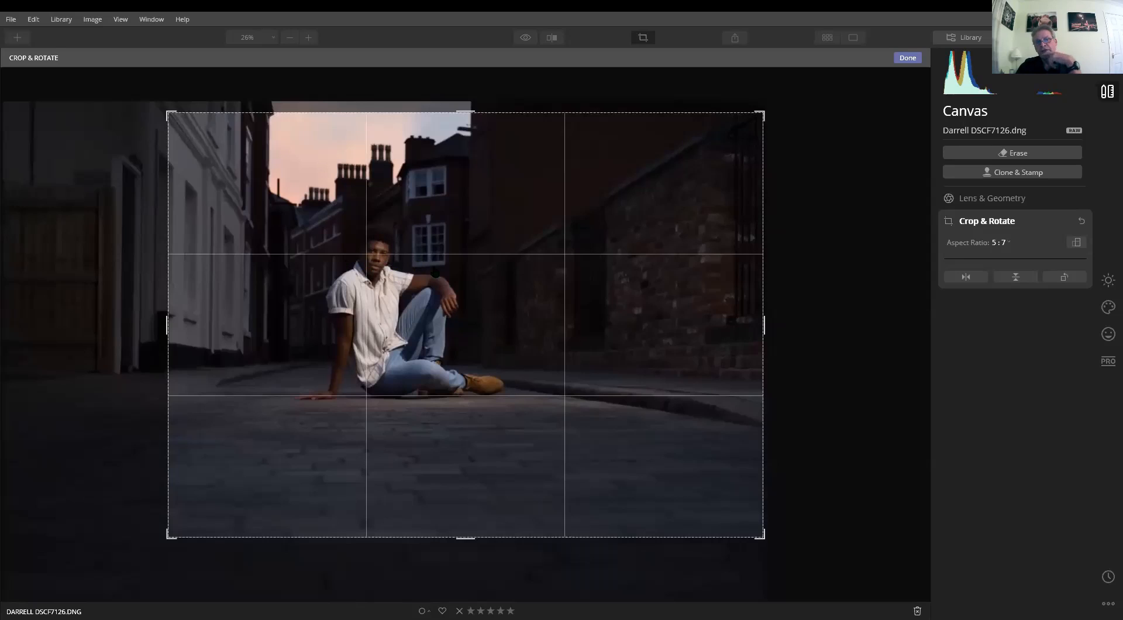
{"action": "mouse_move", "coordinate": [477, 280]}
{"action": "left_mouse_down"}
{"action": "mouse_move", "coordinate": [478, 206]}
{"action": "mouse_move", "coordinate": [469, 284]}
{"action": "left_mouse_up"}
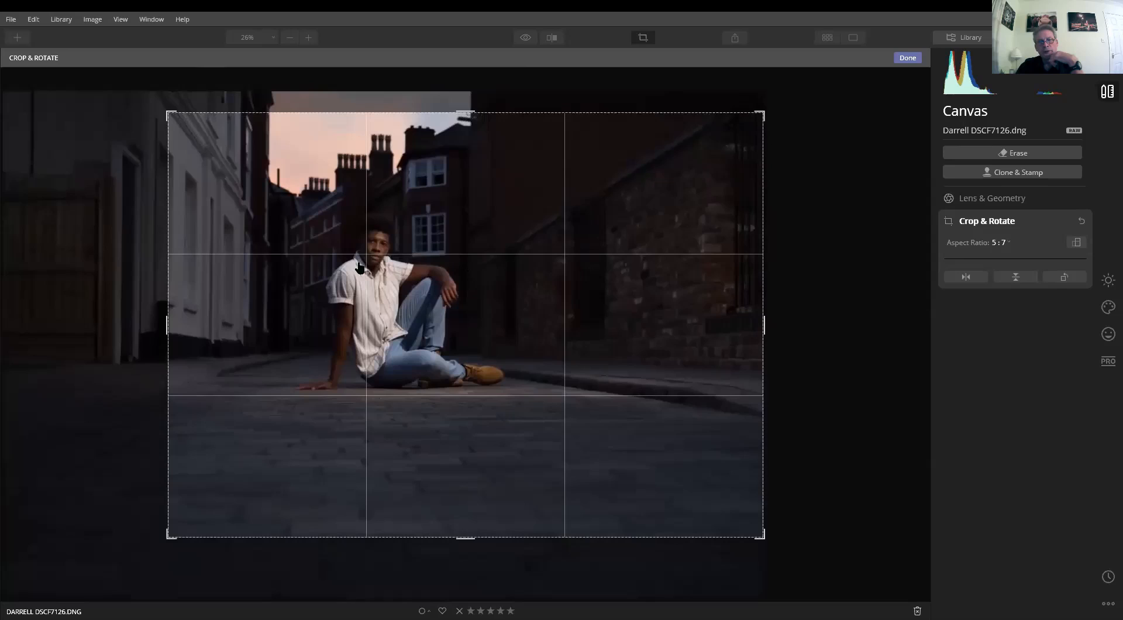
{"action": "left_click_drag", "start_coordinate": [359, 277], "coordinate": [359, 283]}
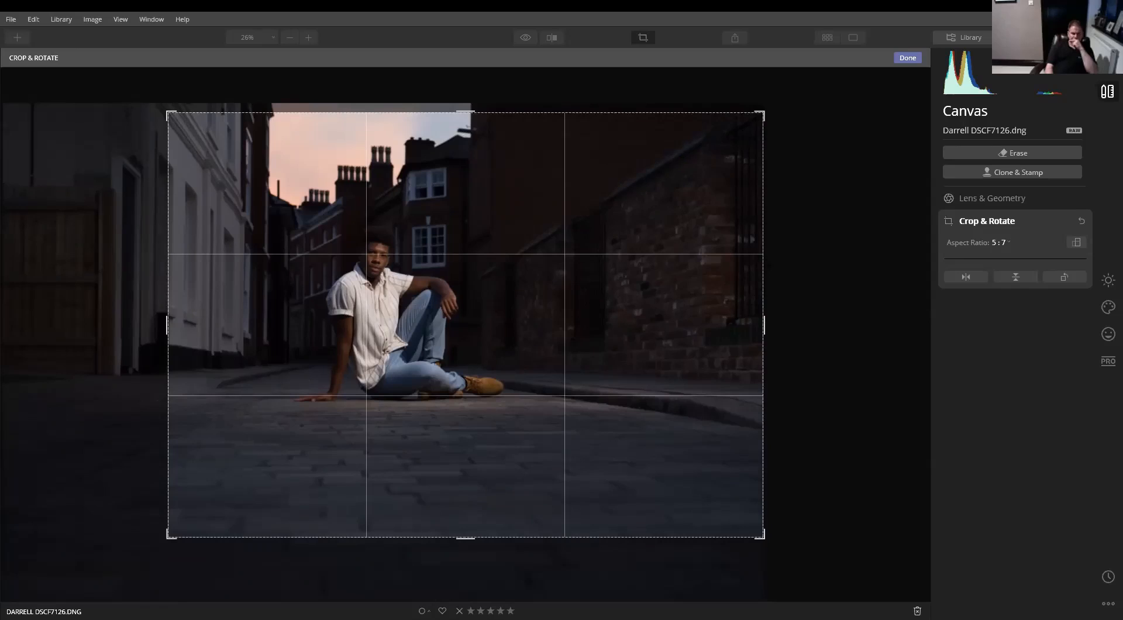
{"action": "left_click", "coordinate": [907, 58]}
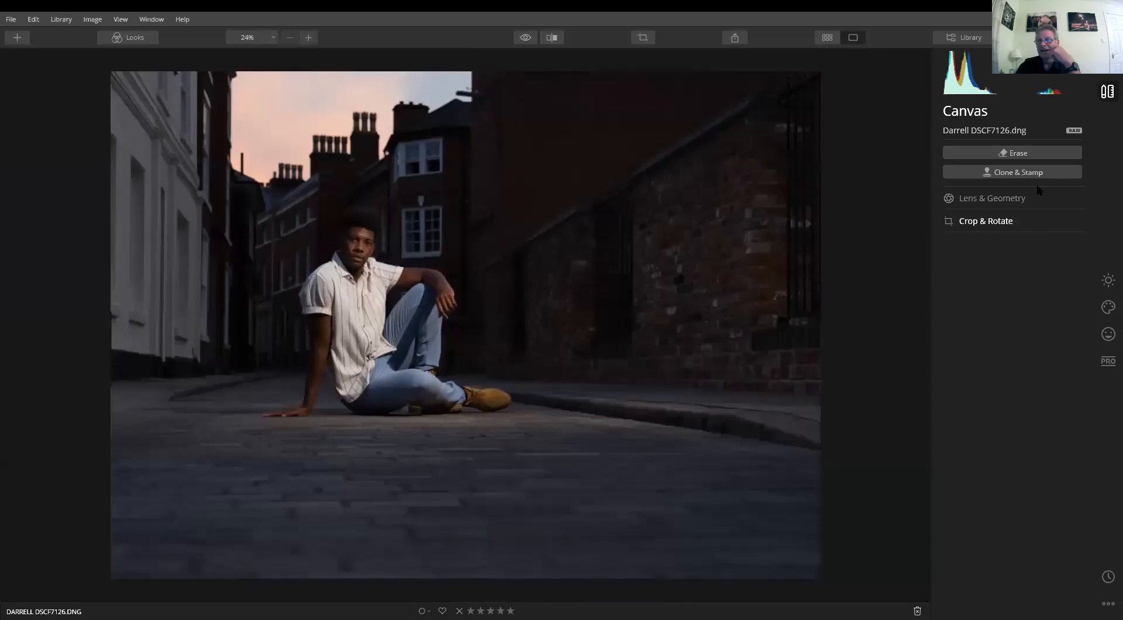
Brighten the street portrait with AI Enhance by setting AI Accent to 72
{"action": "left_click", "coordinate": [1106, 282]}
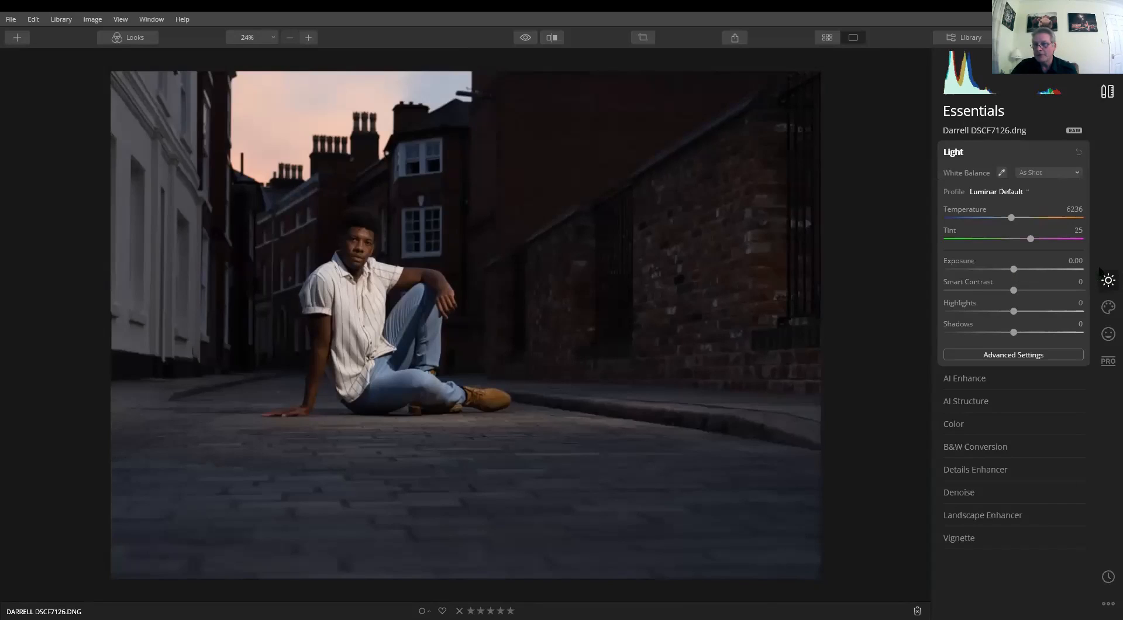
{"action": "left_click", "coordinate": [953, 384]}
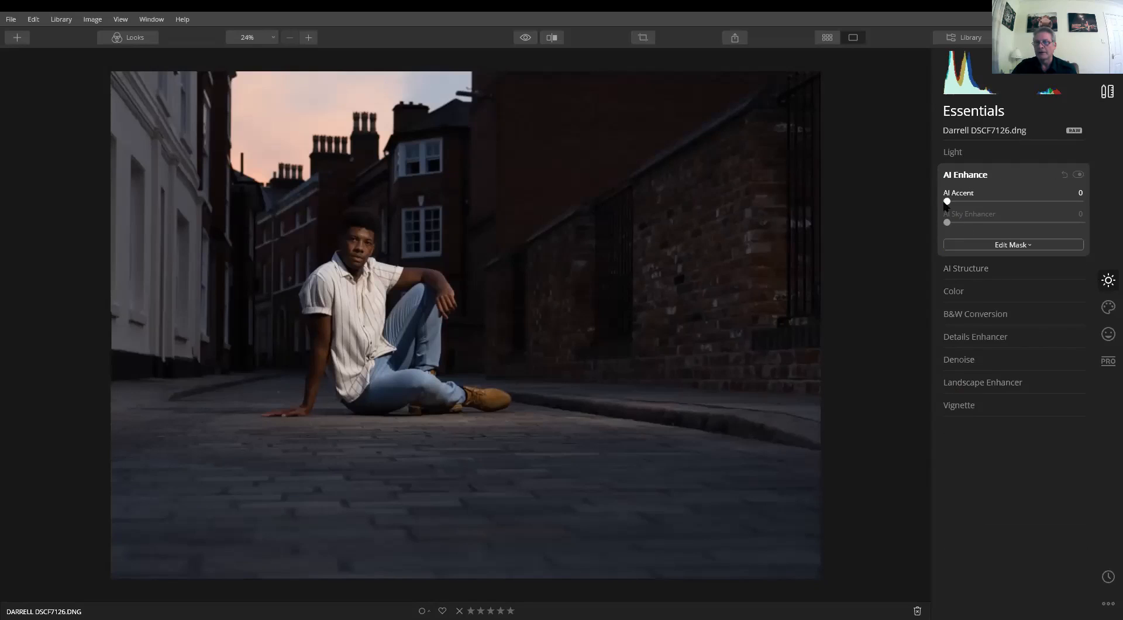
{"action": "left_click_drag", "start_coordinate": [946, 203], "coordinate": [1028, 205]}
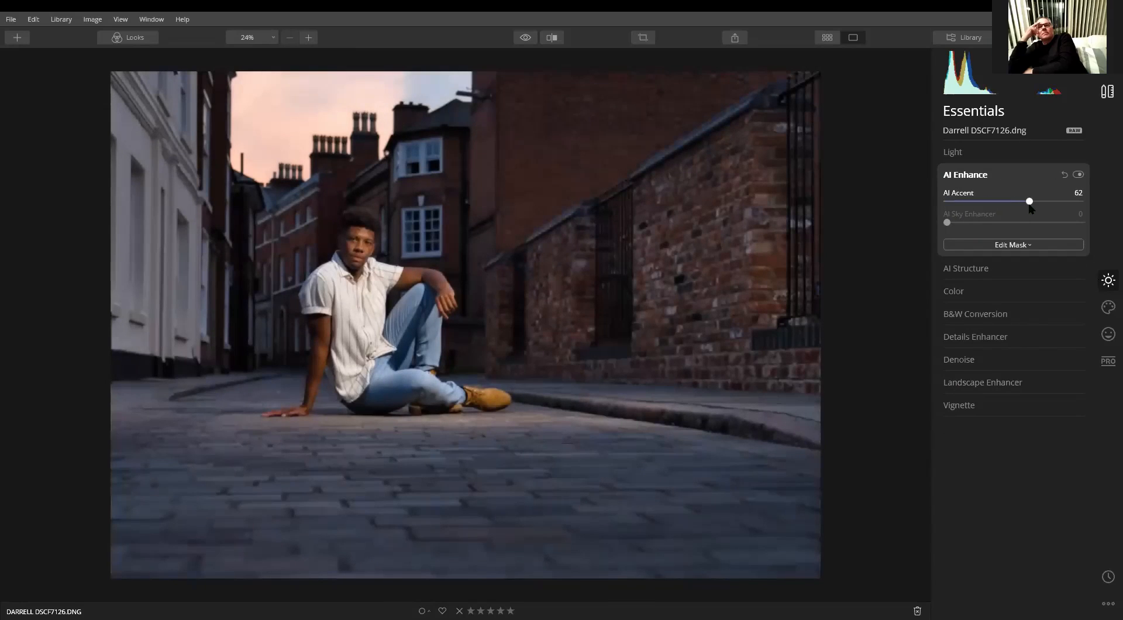
{"action": "left_click_drag", "start_coordinate": [1029, 202], "coordinate": [1030, 204]}
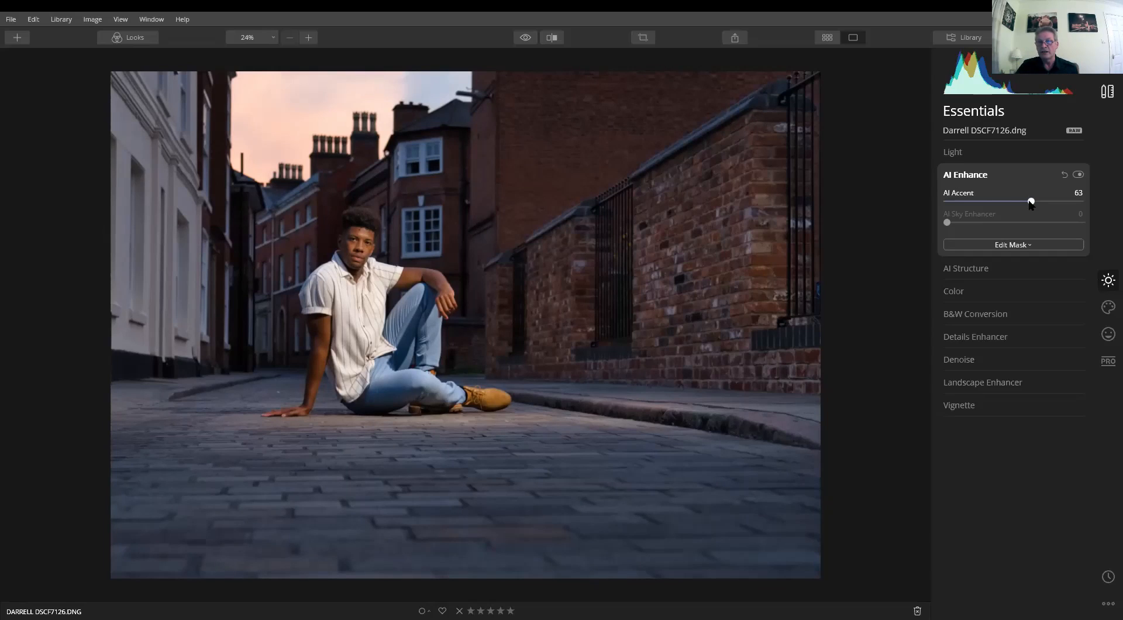
{"action": "left_click_drag", "start_coordinate": [994, 201], "coordinate": [1040, 205]}
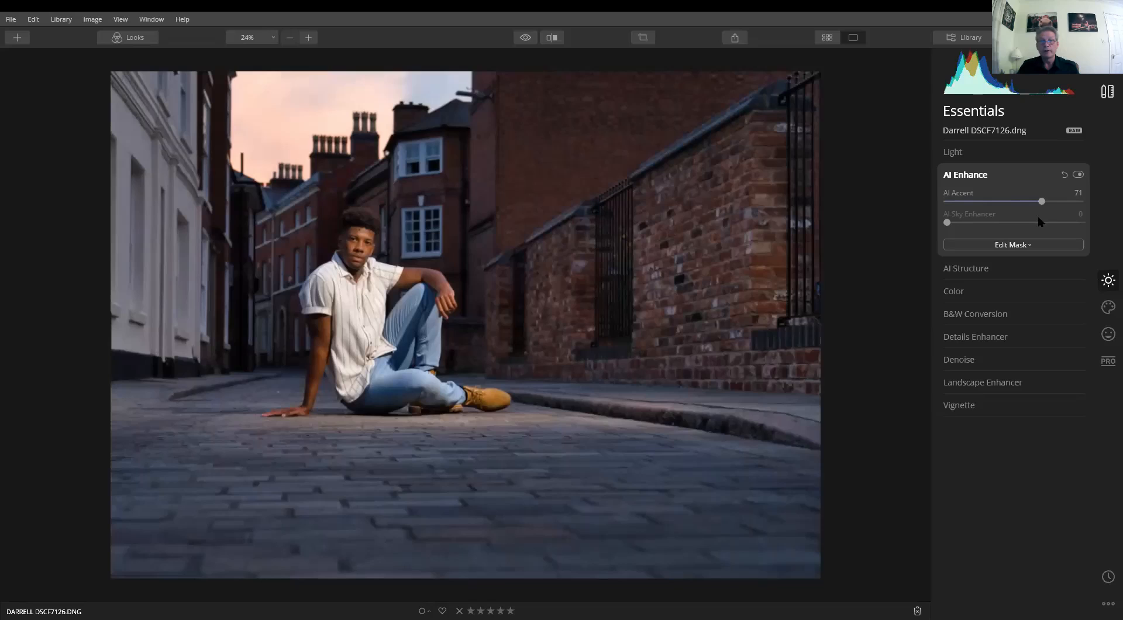
{"action": "left_click_drag", "start_coordinate": [1043, 205], "coordinate": [1044, 206]}
Add texture to the street portrait with AI Structure, setting Amount to 41 and Boost to 9
{"action": "left_click", "coordinate": [962, 269]}
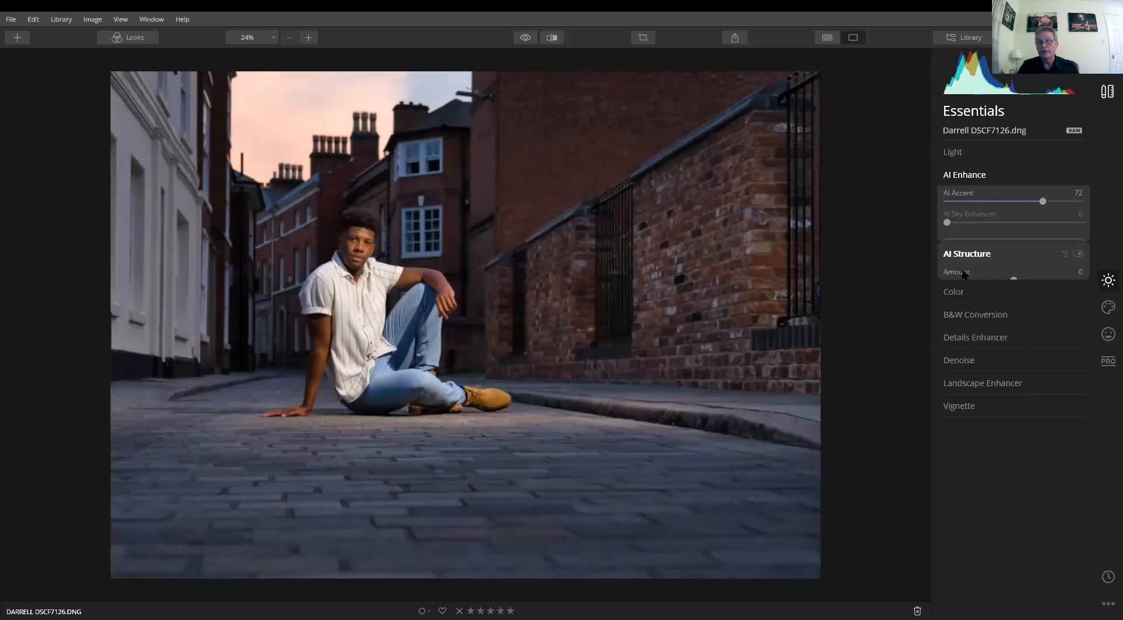
{"action": "mouse_move", "coordinate": [1017, 225]}
{"action": "left_mouse_down"}
{"action": "mouse_move", "coordinate": [1042, 229]}
{"action": "mouse_move", "coordinate": [1030, 229]}
{"action": "left_mouse_up"}
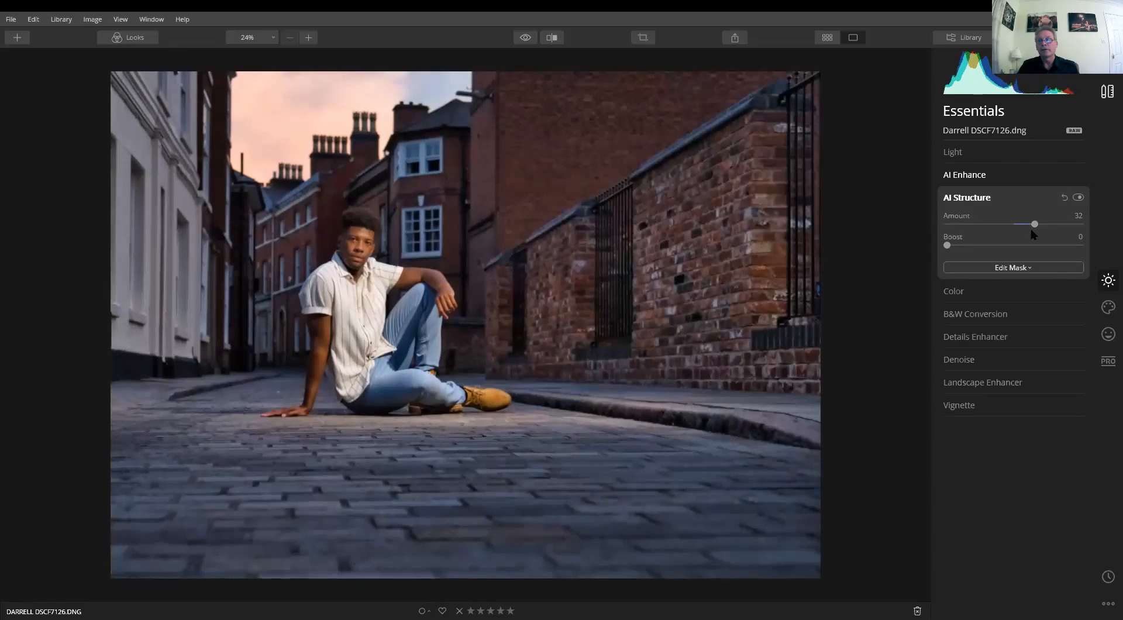
{"action": "mouse_move", "coordinate": [1033, 225]}
{"action": "left_mouse_down"}
{"action": "mouse_move", "coordinate": [1048, 229]}
{"action": "mouse_move", "coordinate": [990, 237]}
{"action": "mouse_move", "coordinate": [1054, 236]}
{"action": "mouse_move", "coordinate": [1039, 237]}
{"action": "left_mouse_up"}
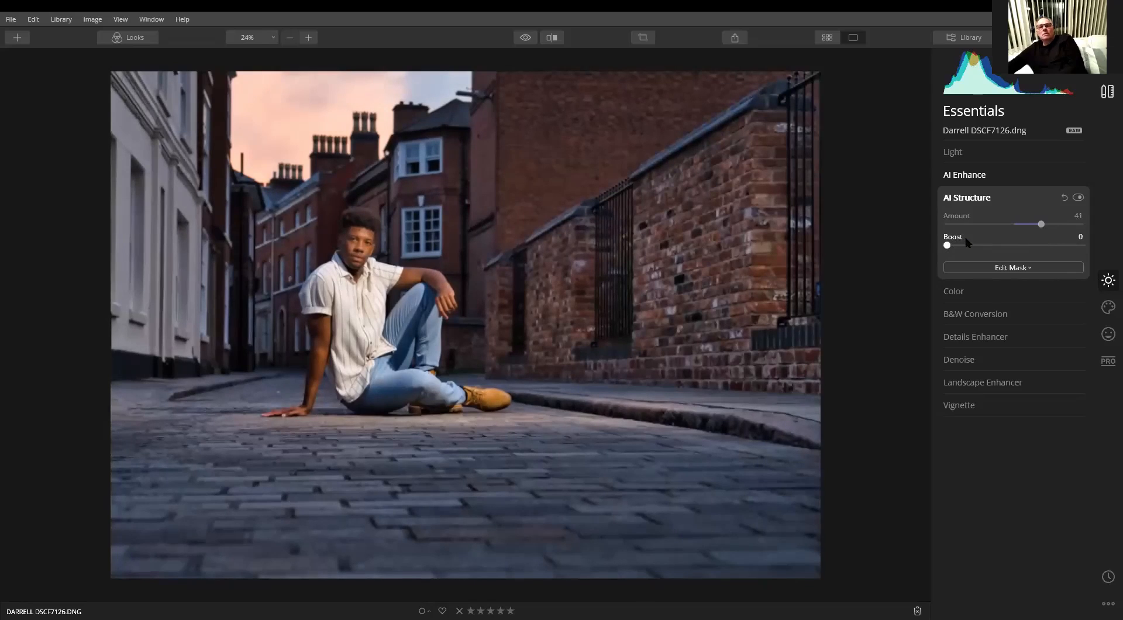
{"action": "left_click_drag", "start_coordinate": [948, 246], "coordinate": [959, 245]}
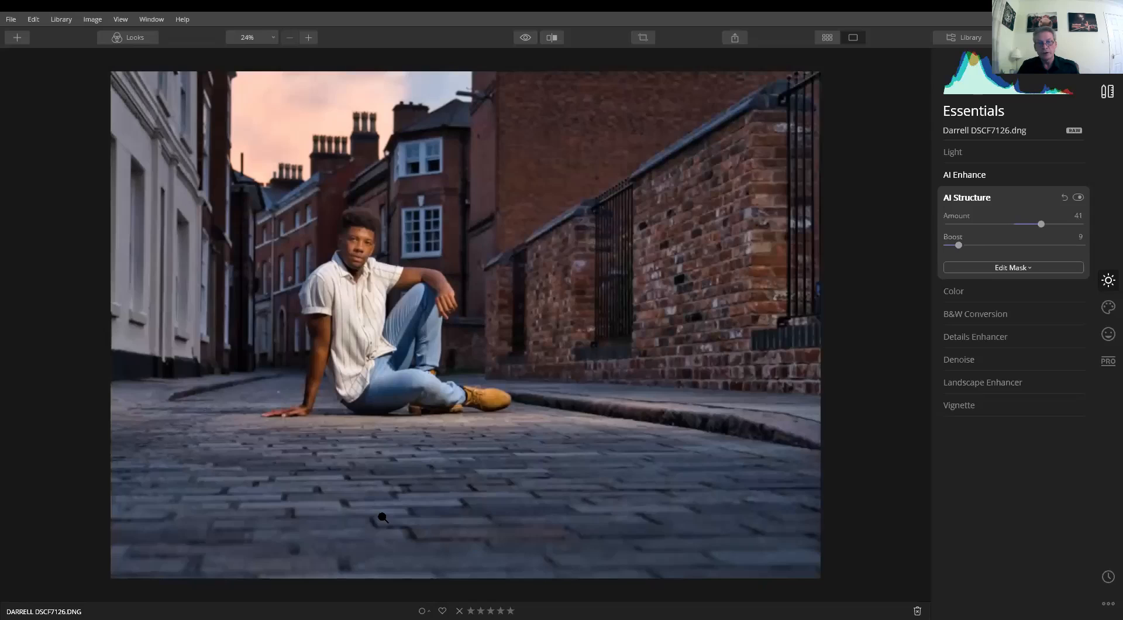
Darken the photo's edges with a Vignette, setting Amount to -57 and Size to 26
{"action": "left_click", "coordinate": [991, 405]}
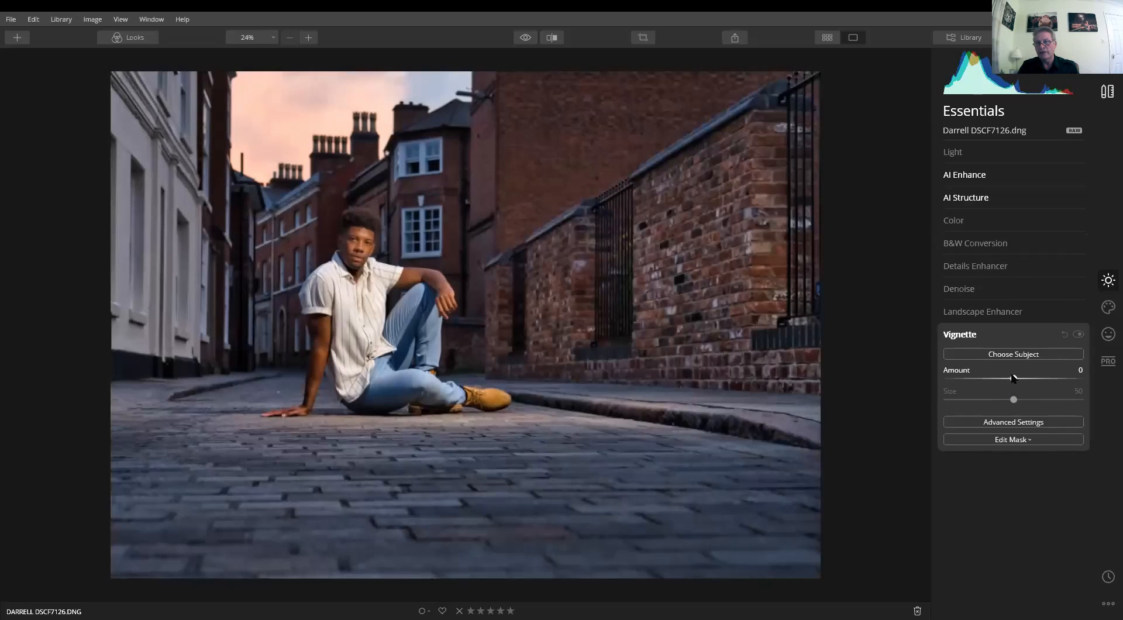
{"action": "left_click_drag", "start_coordinate": [1012, 378], "coordinate": [997, 379]}
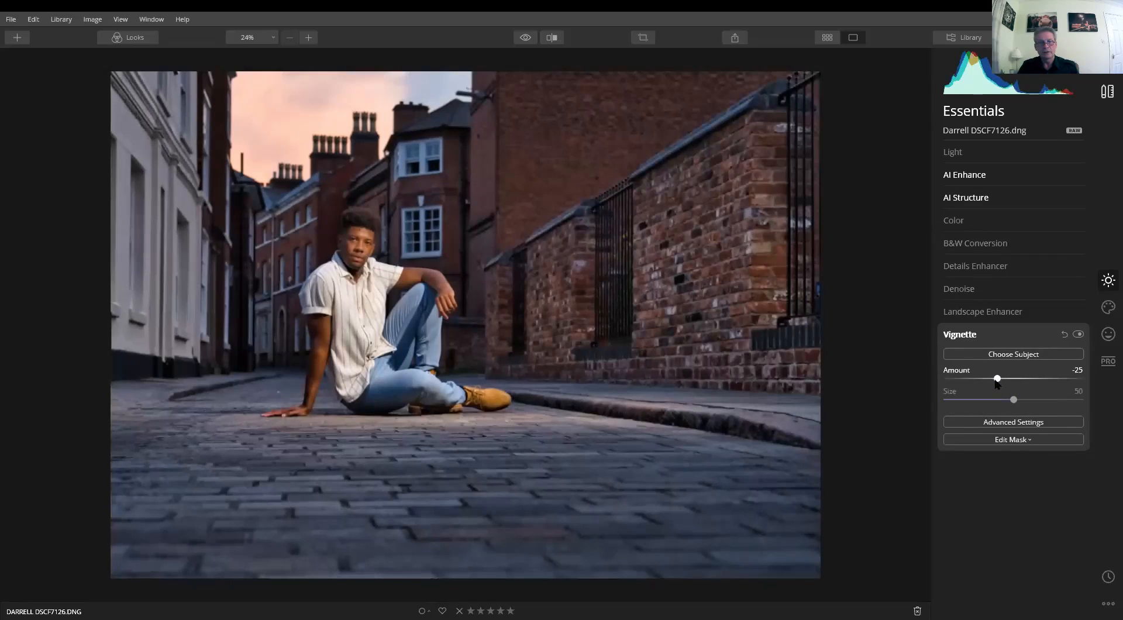
{"action": "left_click_drag", "start_coordinate": [1001, 381], "coordinate": [975, 384]}
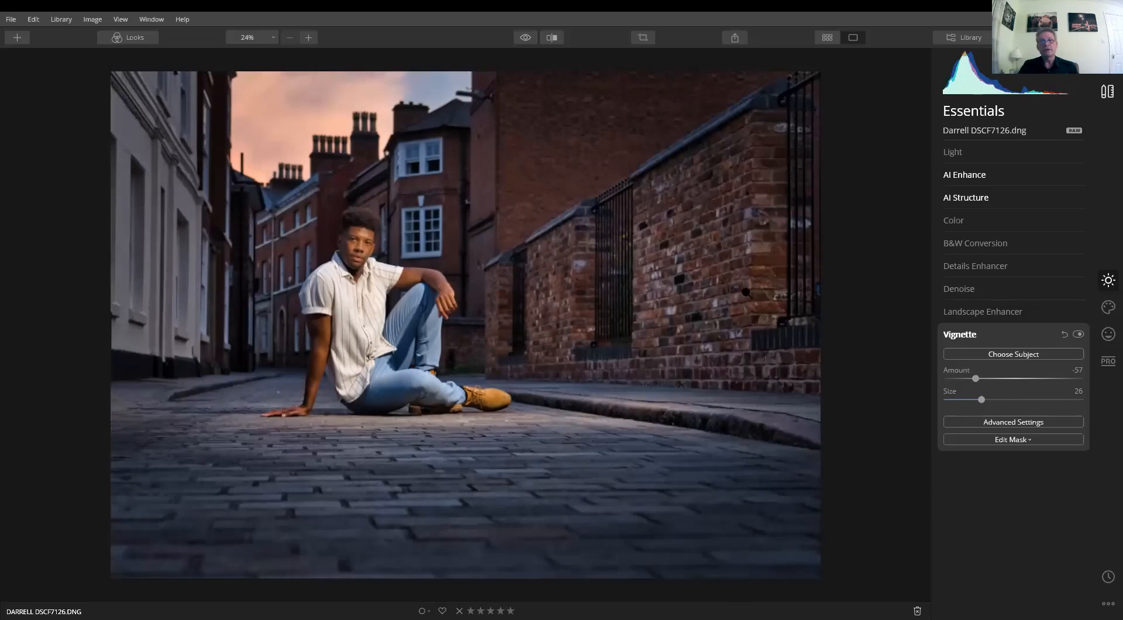
Compare the edited street portrait with the original using the before/after preview
{"action": "left_click", "coordinate": [528, 38]}
{"action": "left_click", "coordinate": [526, 38]}
{"action": "left_click", "coordinate": [526, 39]}
{"action": "left_click", "coordinate": [526, 39]}
{"action": "left_click", "coordinate": [526, 39]}
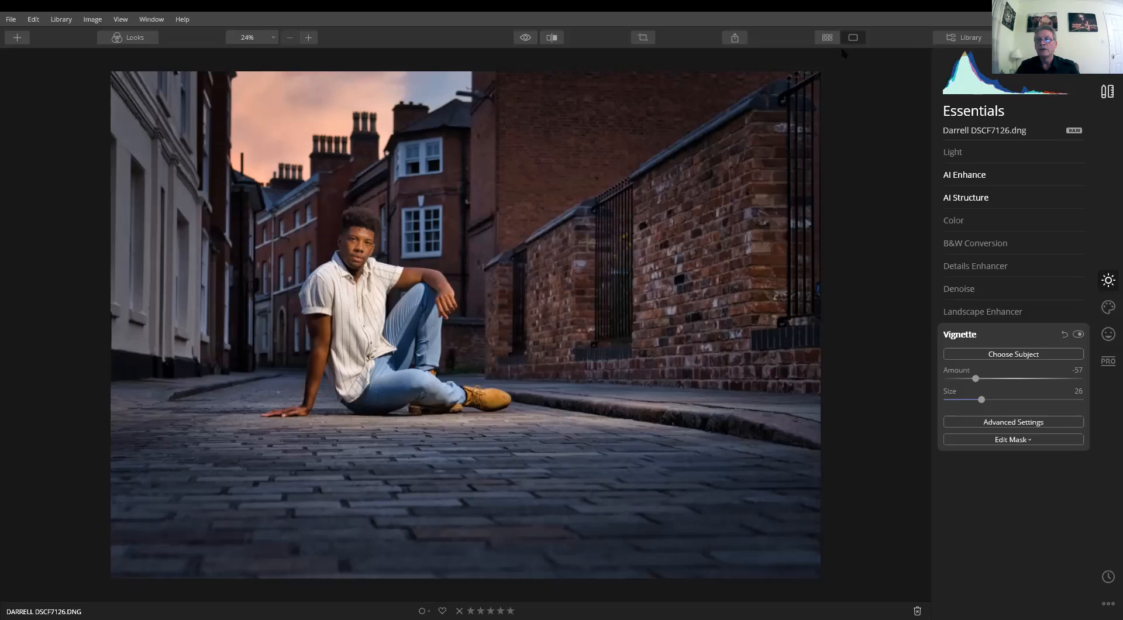
Return to the gallery, open the harbour village photo, browse ahead to the signpost photo and come back to the harbour
{"action": "left_click", "coordinate": [827, 37]}
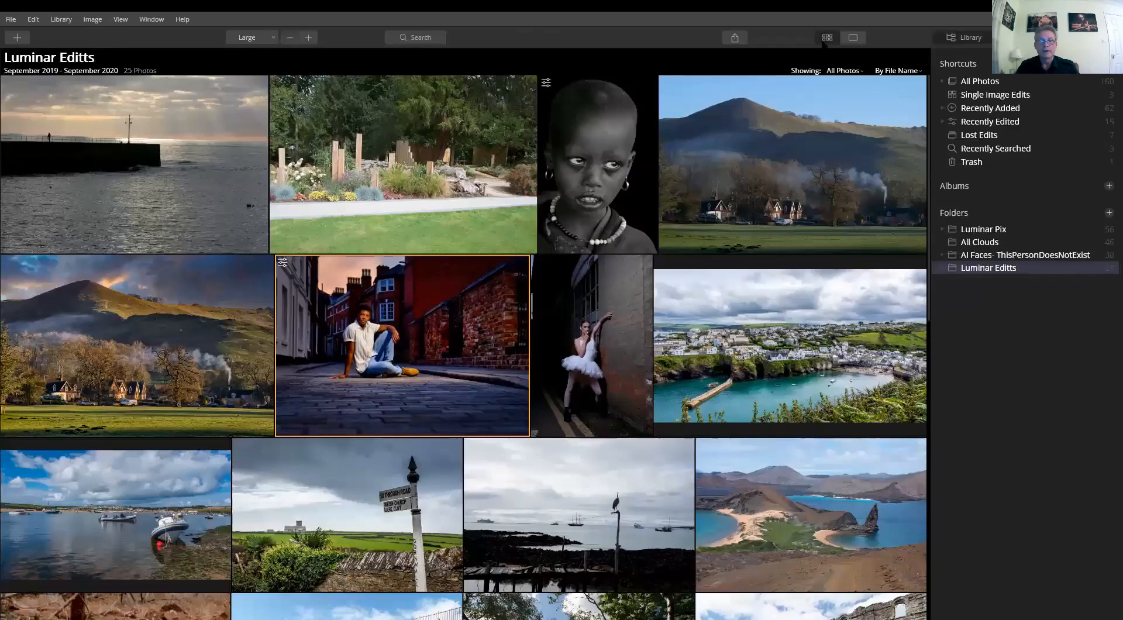
{"action": "double_click", "coordinate": [804, 344]}
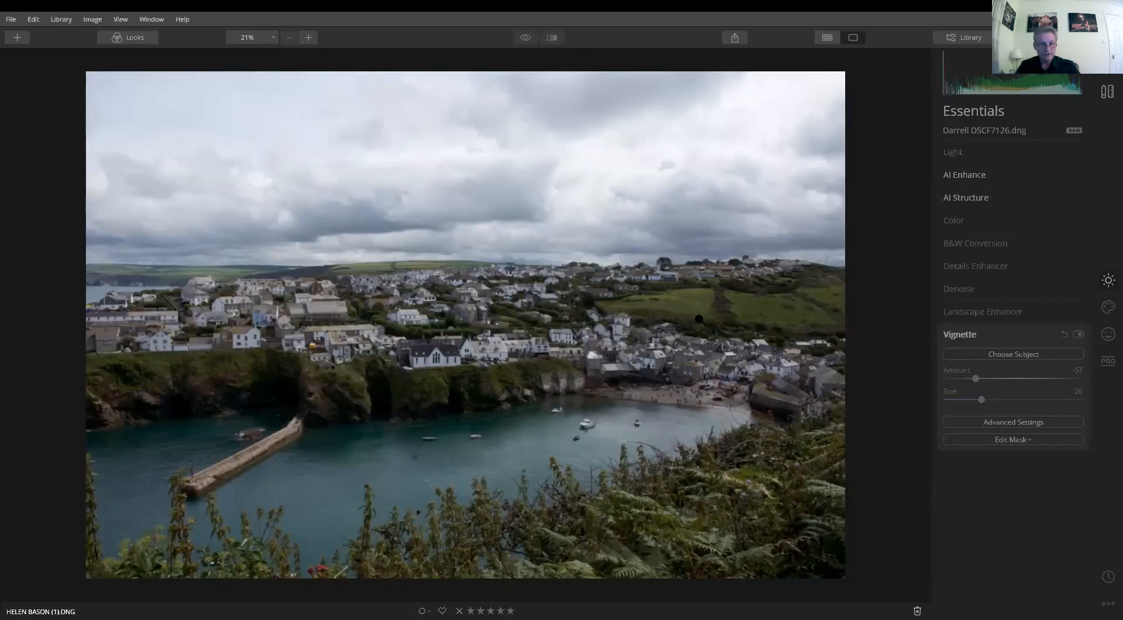
{"action": "key", "text": "Right"}
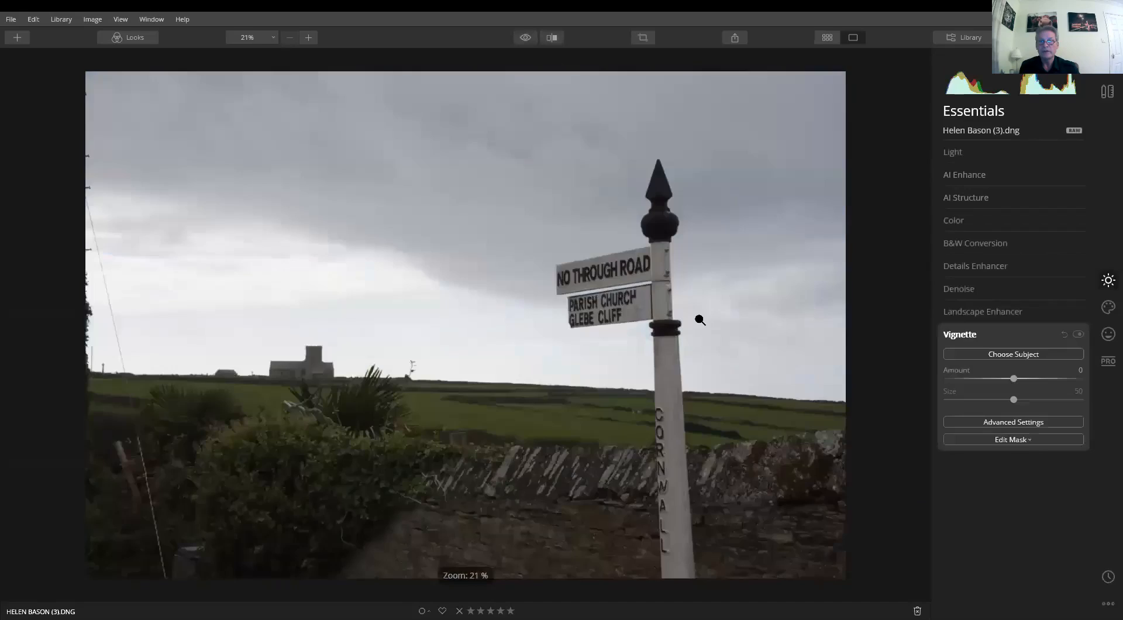
{"action": "key", "text": "Left"}
{"action": "key", "text": "Left"}
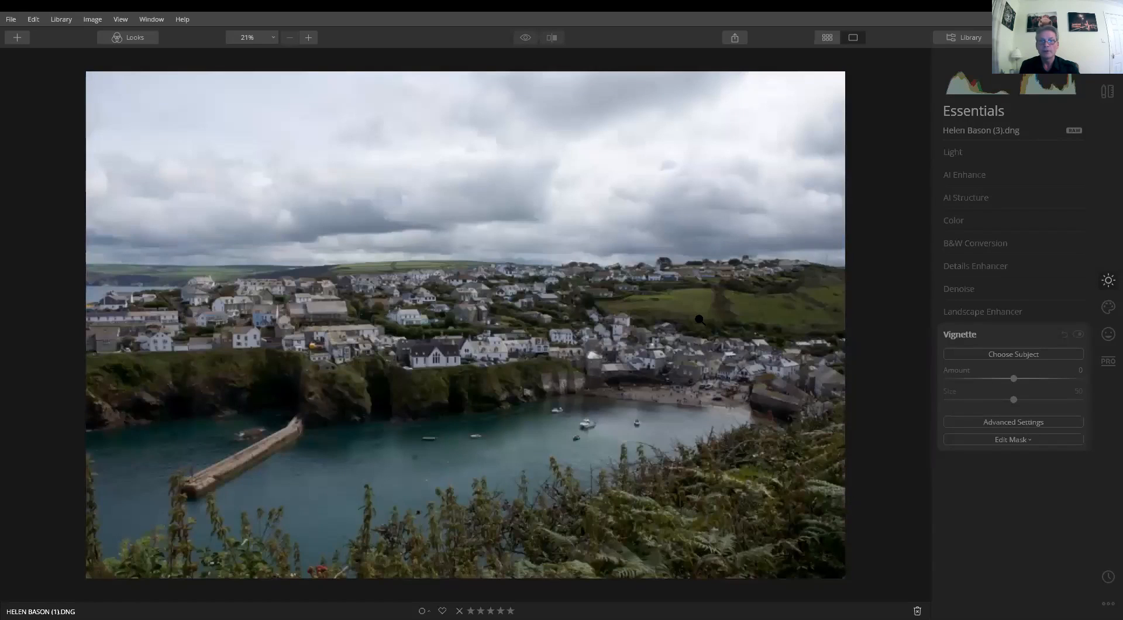
Move ahead from the harbour village photo to the signpost photo and set its white balance to Cloudy
{"action": "key", "text": "Right"}
{"action": "key", "text": "Right"}
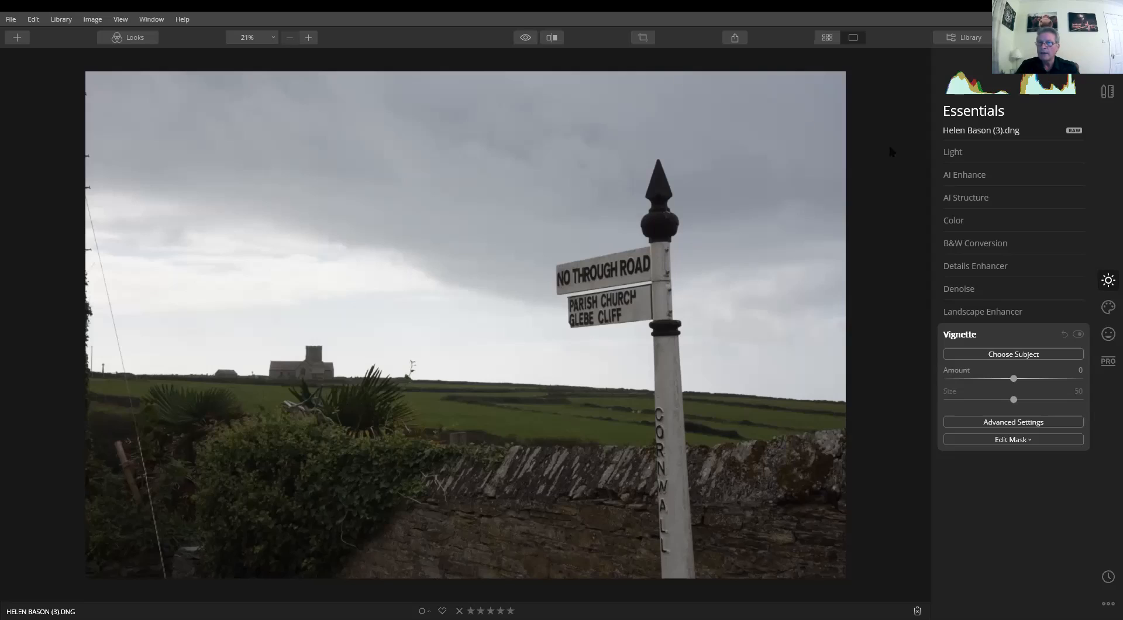
{"action": "left_click", "coordinate": [980, 152]}
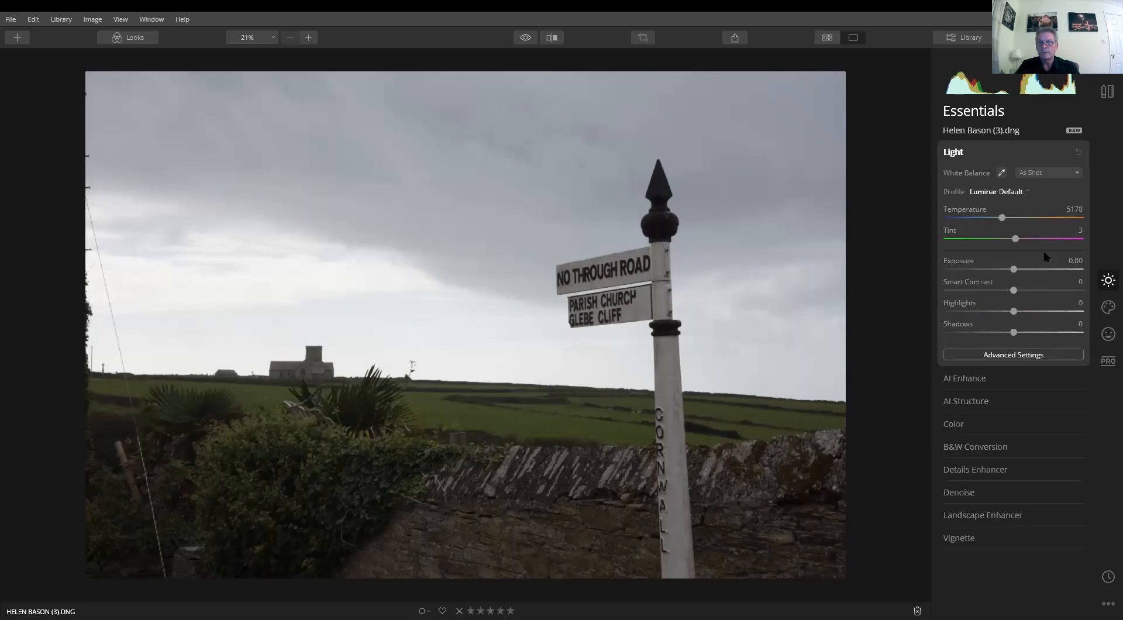
{"action": "left_click", "coordinate": [1055, 171]}
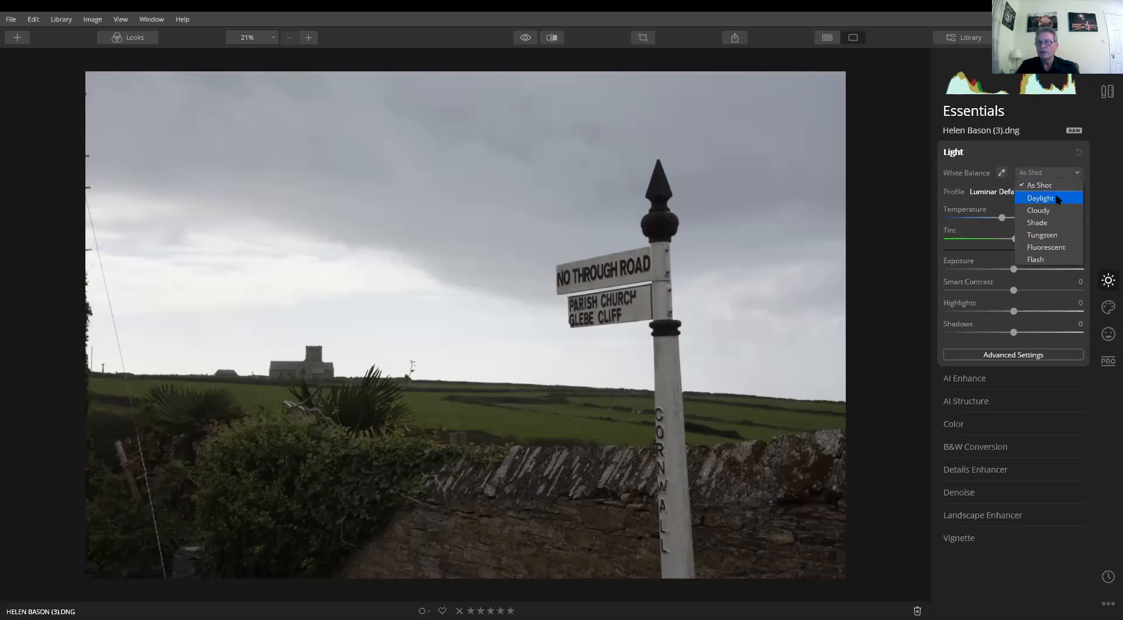
{"action": "left_click", "coordinate": [1056, 209]}
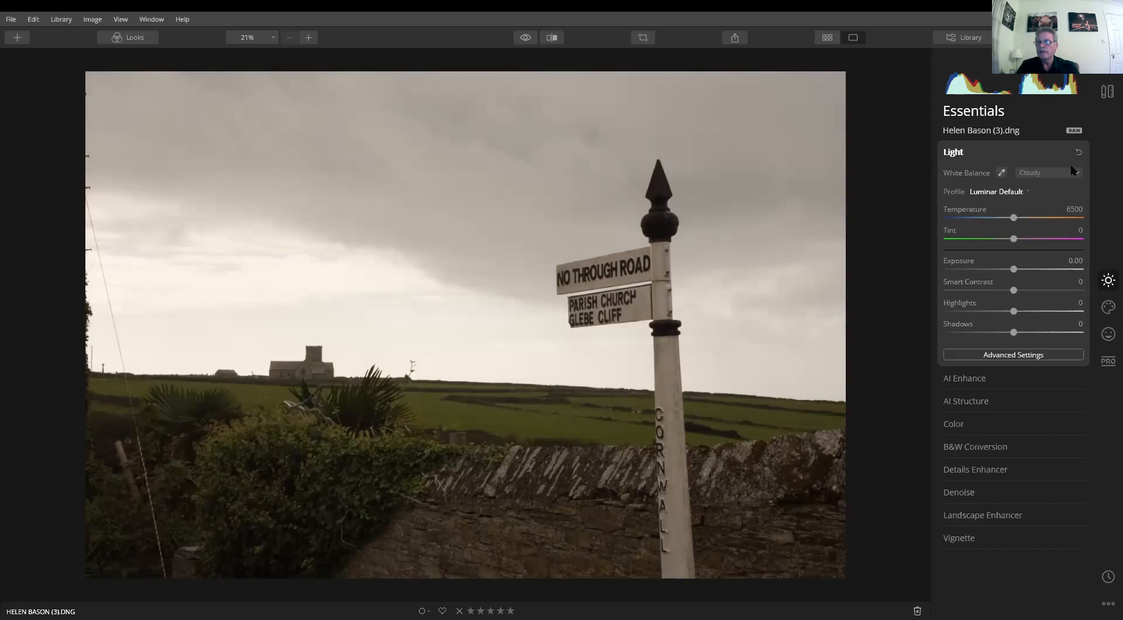
Turn on Auto Distortion Corrections, Remove Chromatic Aberrations and Defringe for the signpost photo
{"action": "left_click", "coordinate": [1108, 92]}
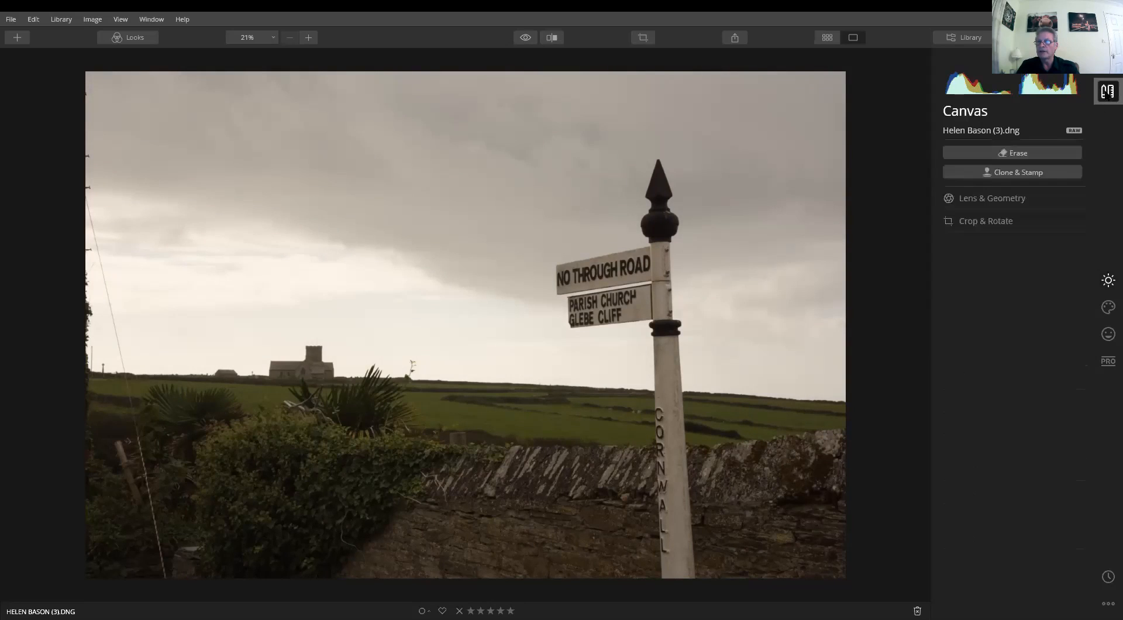
{"action": "left_click", "coordinate": [1001, 198]}
{"action": "left_click", "coordinate": [999, 218]}
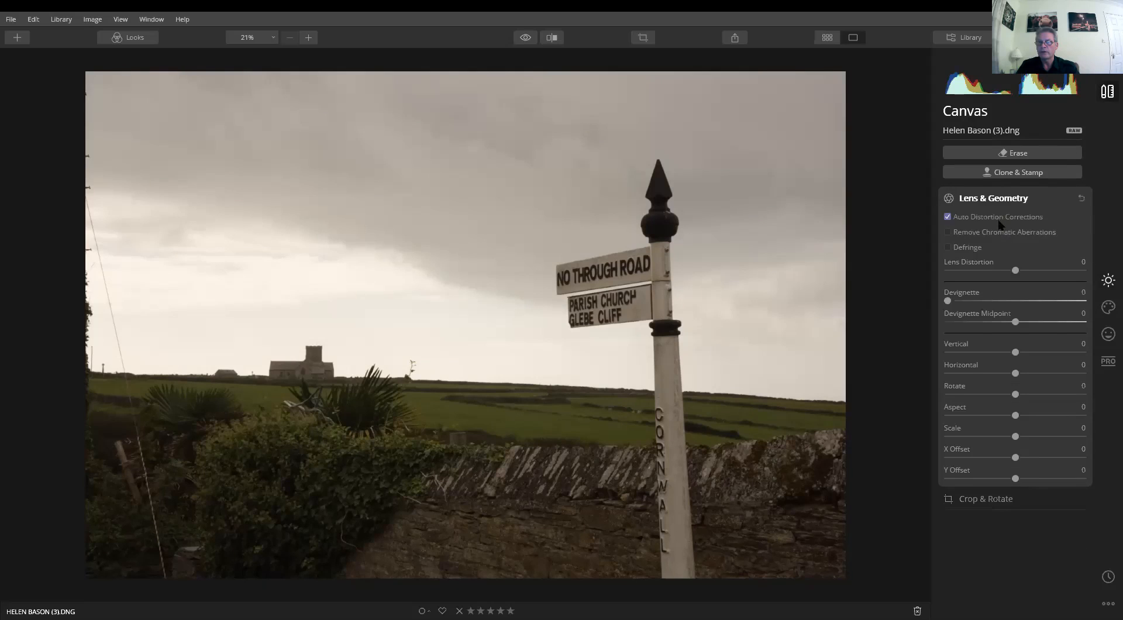
{"action": "left_click", "coordinate": [973, 249]}
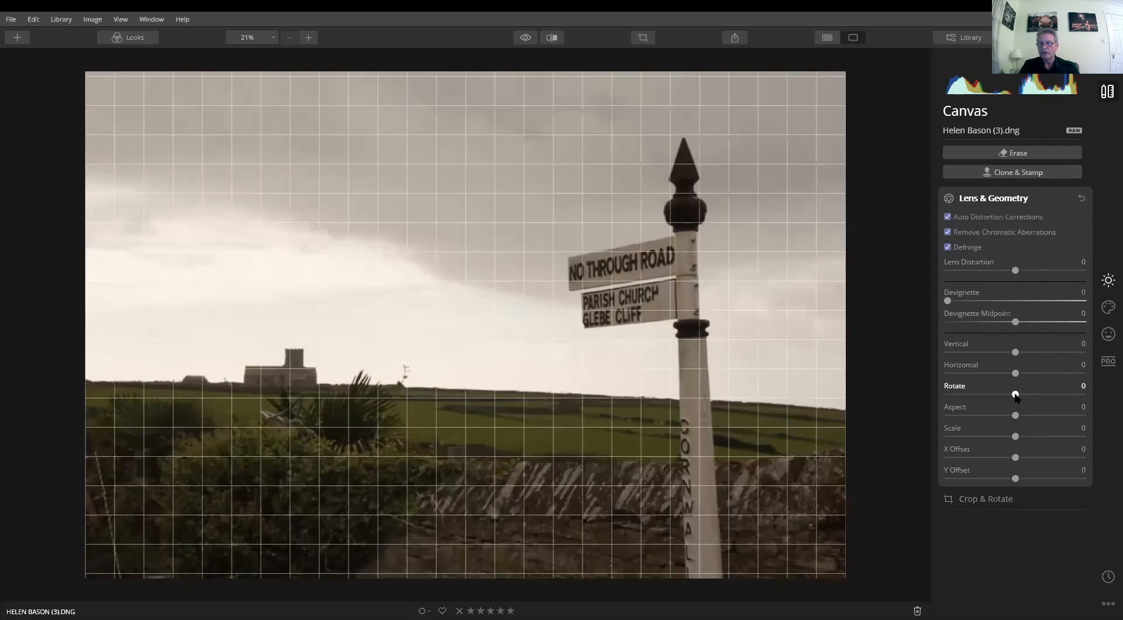
Level the horizon and straighten the leaning signpost with Lens & Geometry, setting Rotate to -16 and Vertical to -14
{"action": "left_click_drag", "start_coordinate": [1019, 396], "coordinate": [1006, 397]}
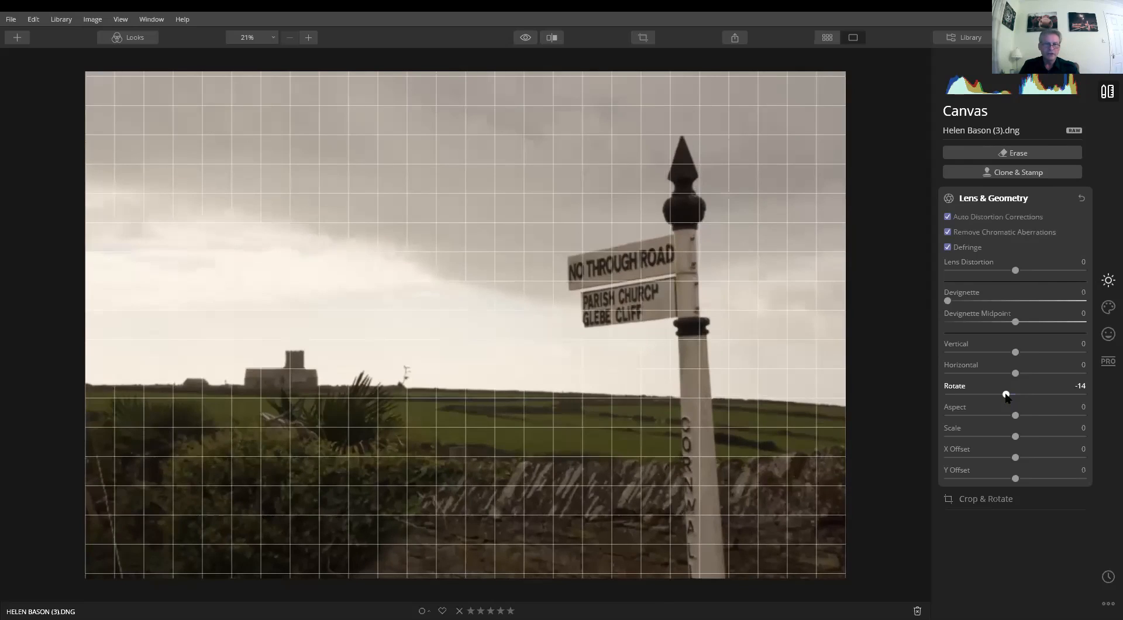
{"action": "left_click_drag", "start_coordinate": [1005, 396], "coordinate": [1005, 397]}
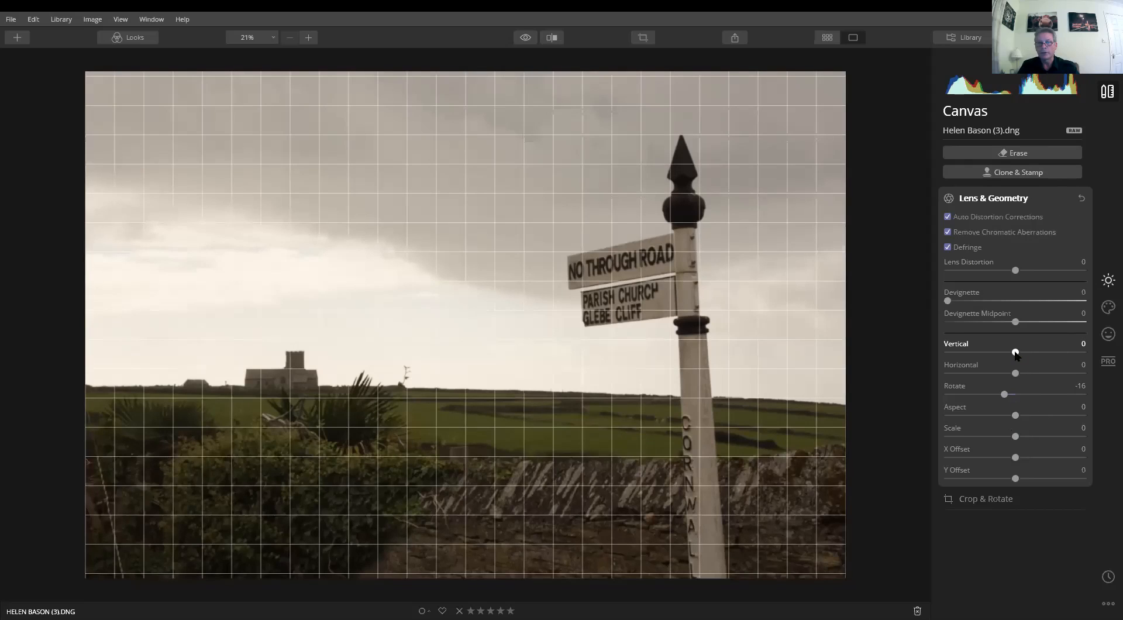
{"action": "left_click_drag", "start_coordinate": [1015, 353], "coordinate": [1005, 352]}
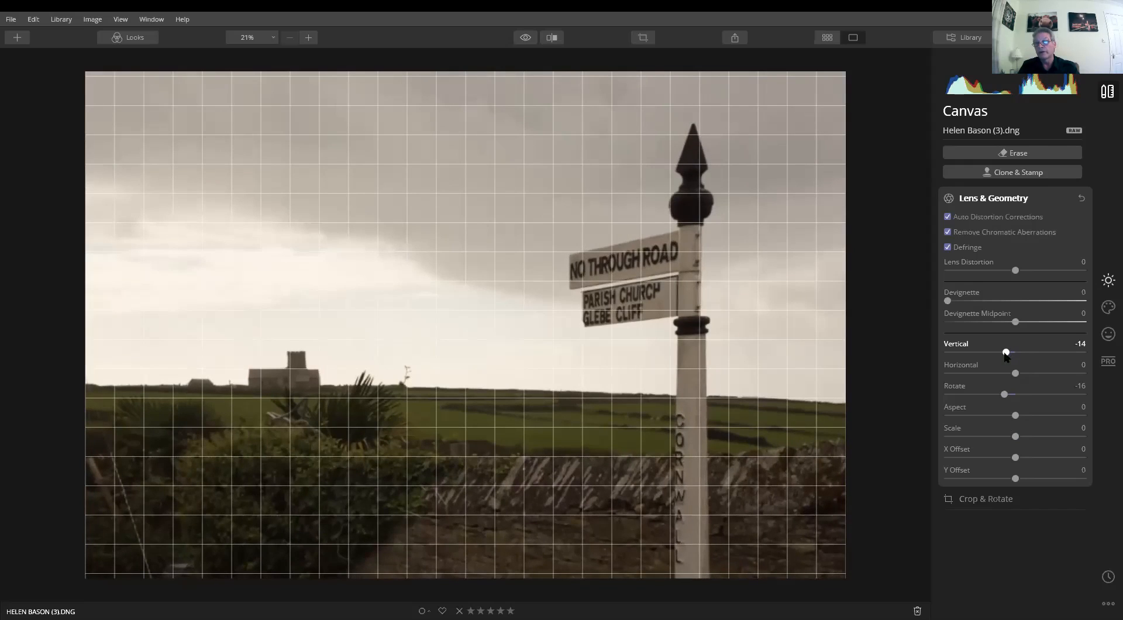
{"action": "left_click", "coordinate": [1007, 200]}
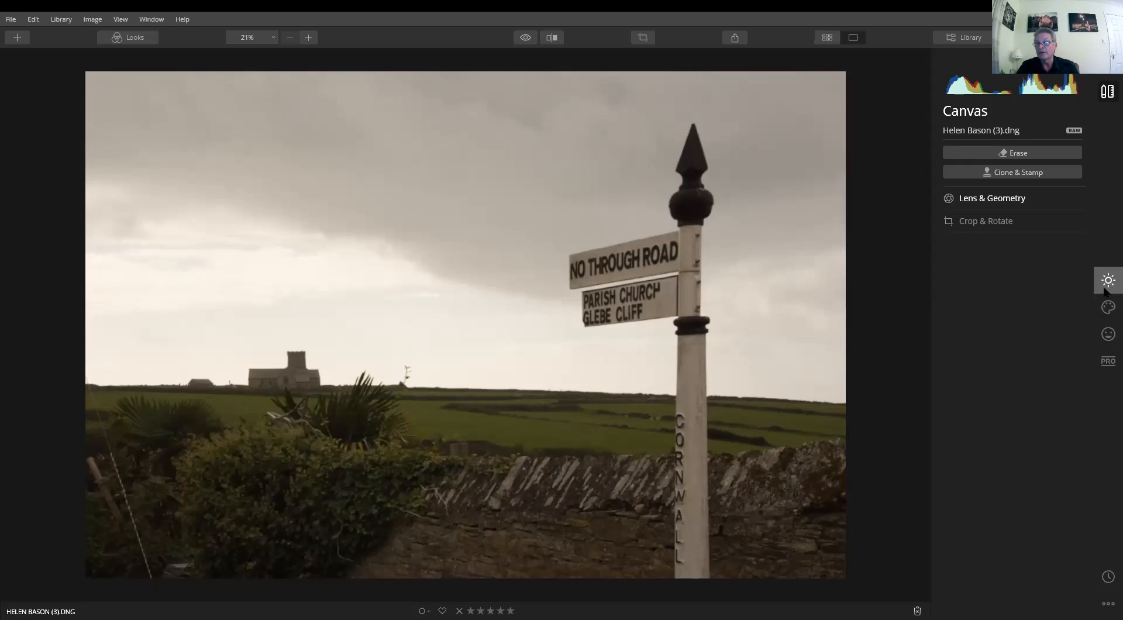
Replace the overcast sky behind the signpost with Dramatic Sky 1 using AI Sky Replacement
{"action": "left_click", "coordinate": [1107, 314]}
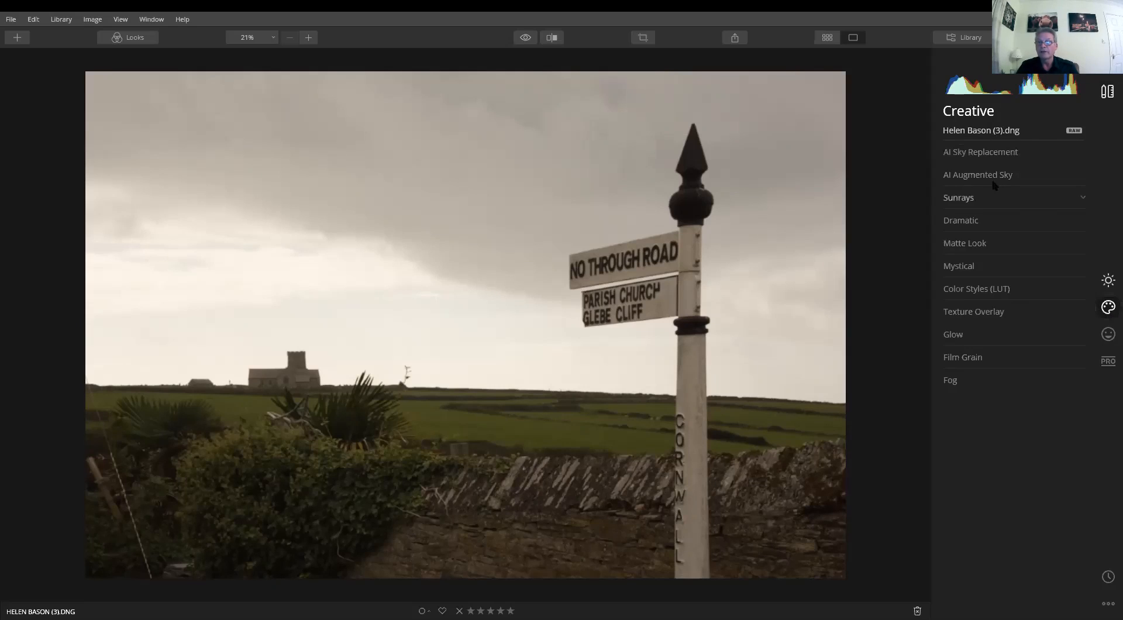
{"action": "left_click", "coordinate": [990, 155]}
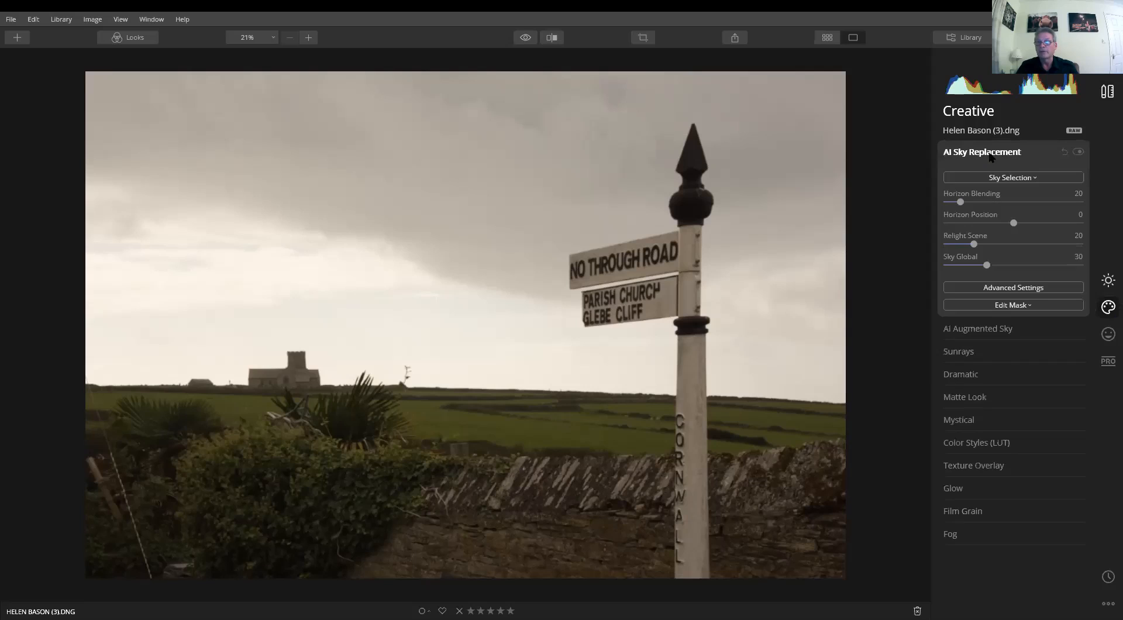
{"action": "left_click", "coordinate": [1020, 178]}
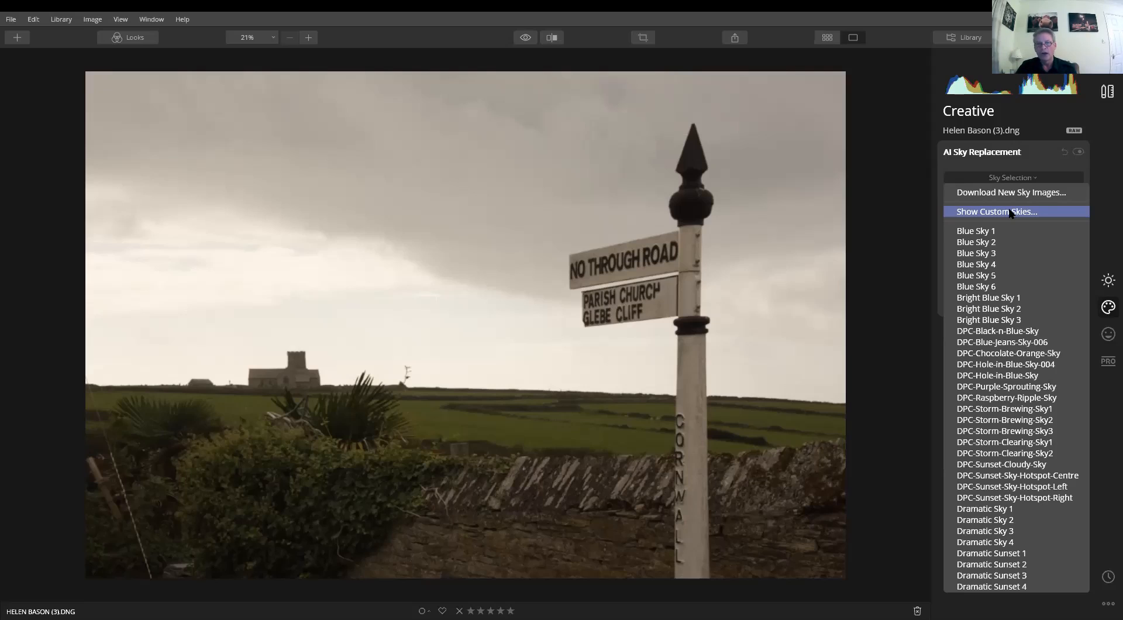
{"action": "scroll", "coordinate": [1010, 445], "scroll_direction": "down", "scroll_amount": 2}
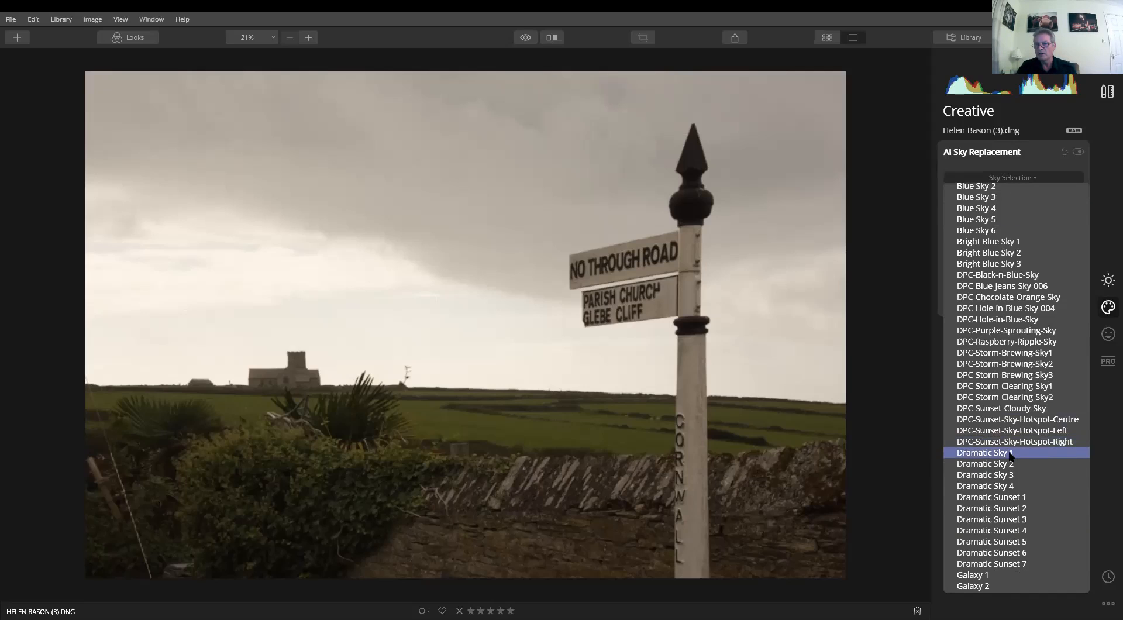
{"action": "scroll", "coordinate": [994, 459], "scroll_direction": "down", "scroll_amount": 2}
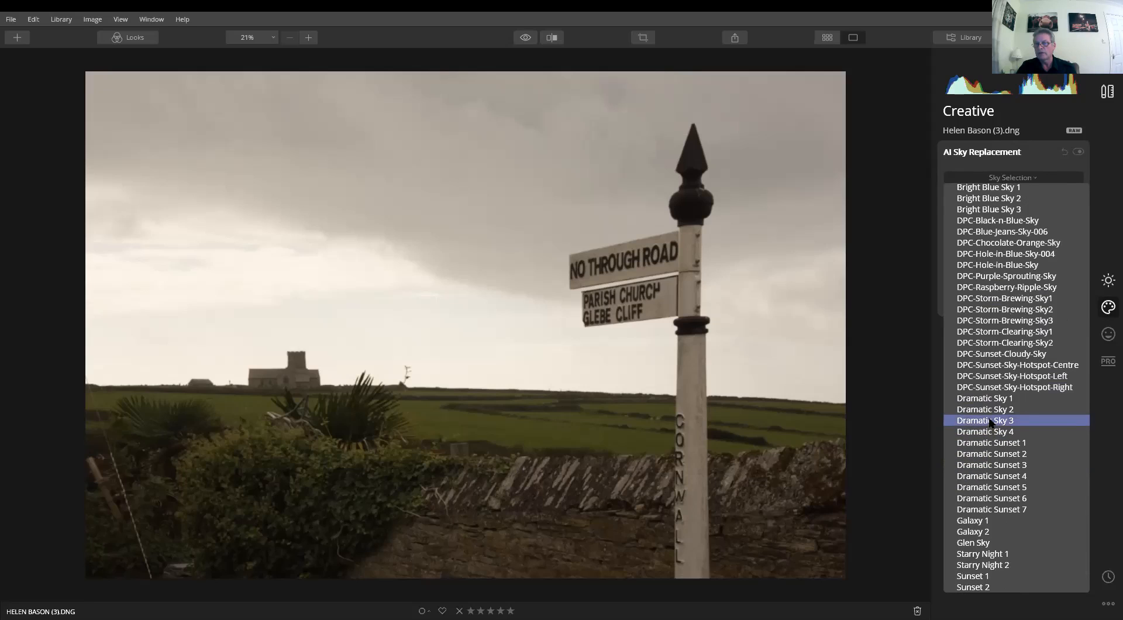
{"action": "left_click", "coordinate": [991, 400]}
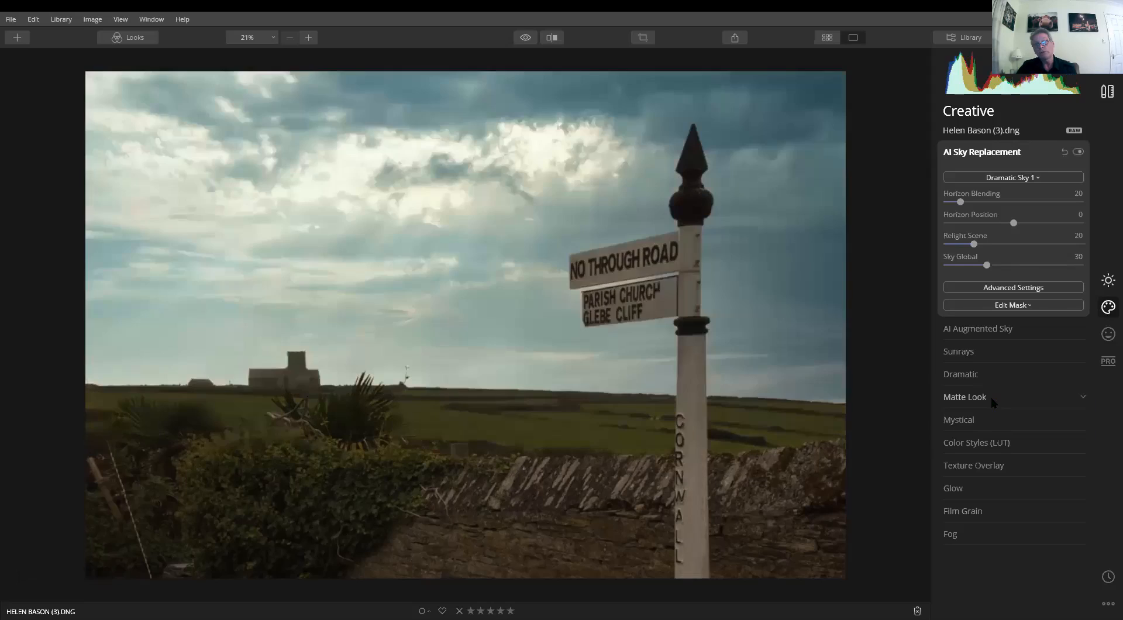
Try Dramatic Sky 2, Dramatic Sky 3 and Dramatic Sky 4 in turn as the replacement sky
{"action": "left_click", "coordinate": [1027, 178]}
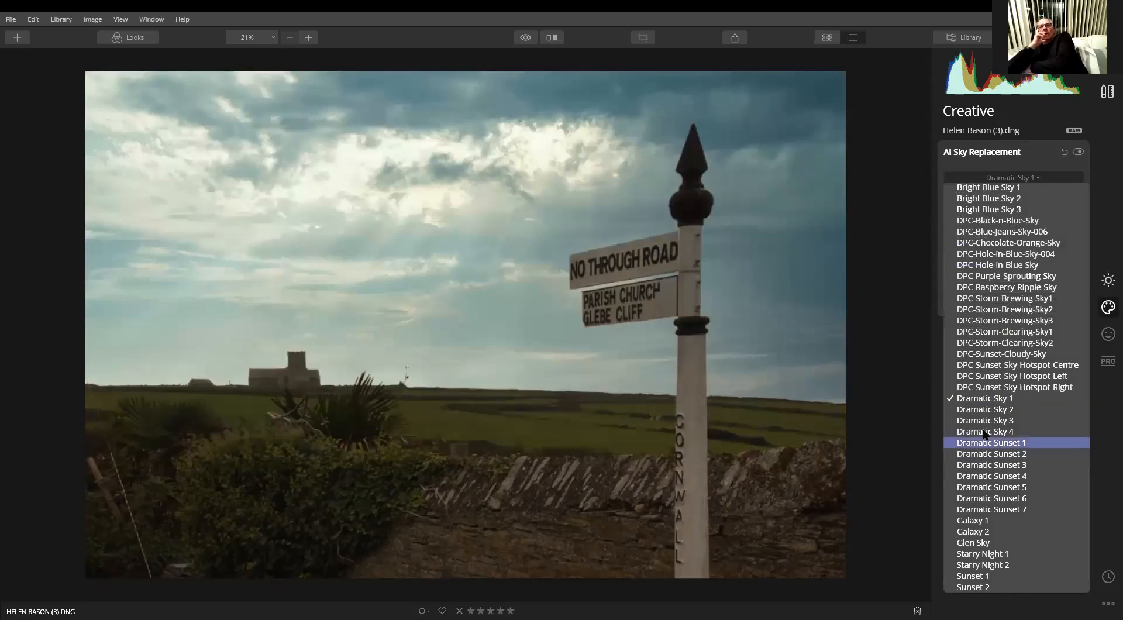
{"action": "left_click", "coordinate": [987, 412]}
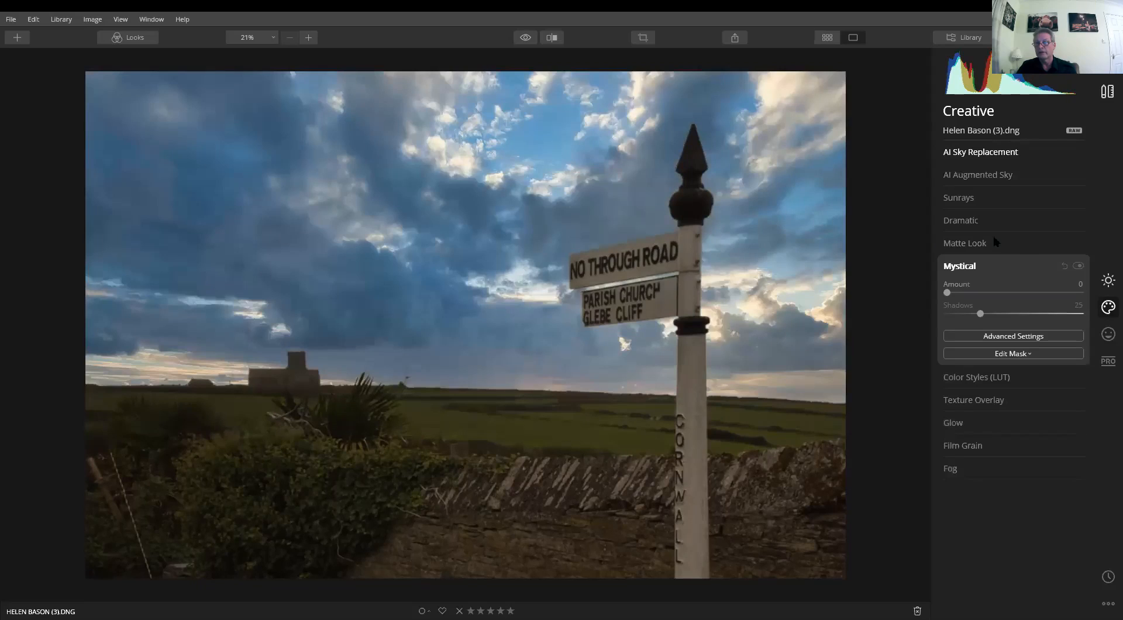
{"action": "left_click", "coordinate": [1009, 153]}
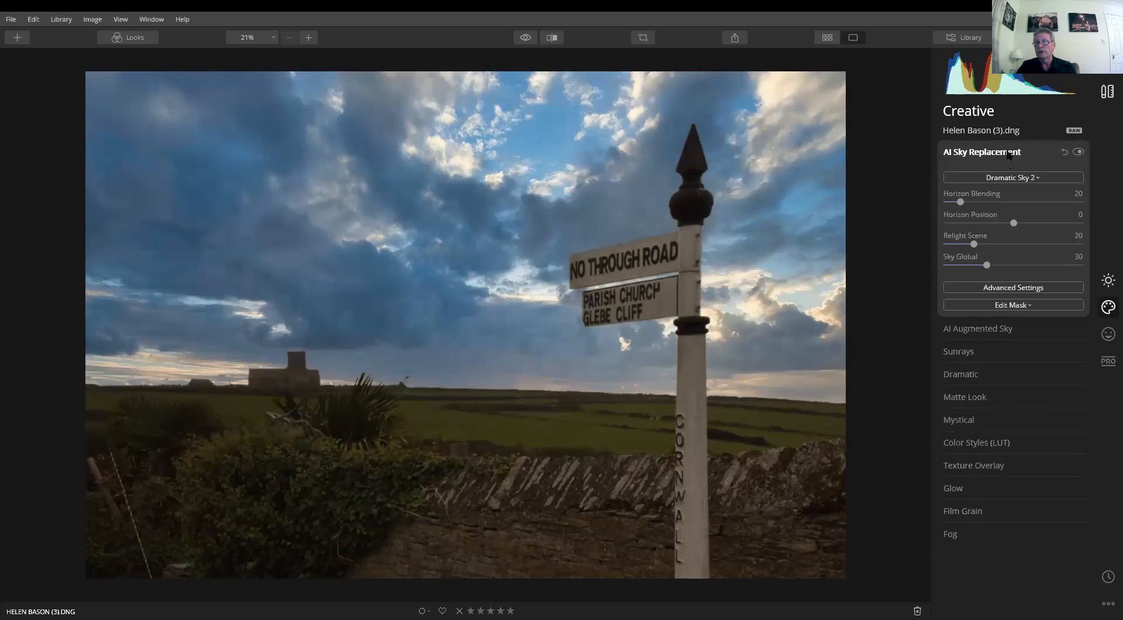
{"action": "left_click", "coordinate": [1009, 176]}
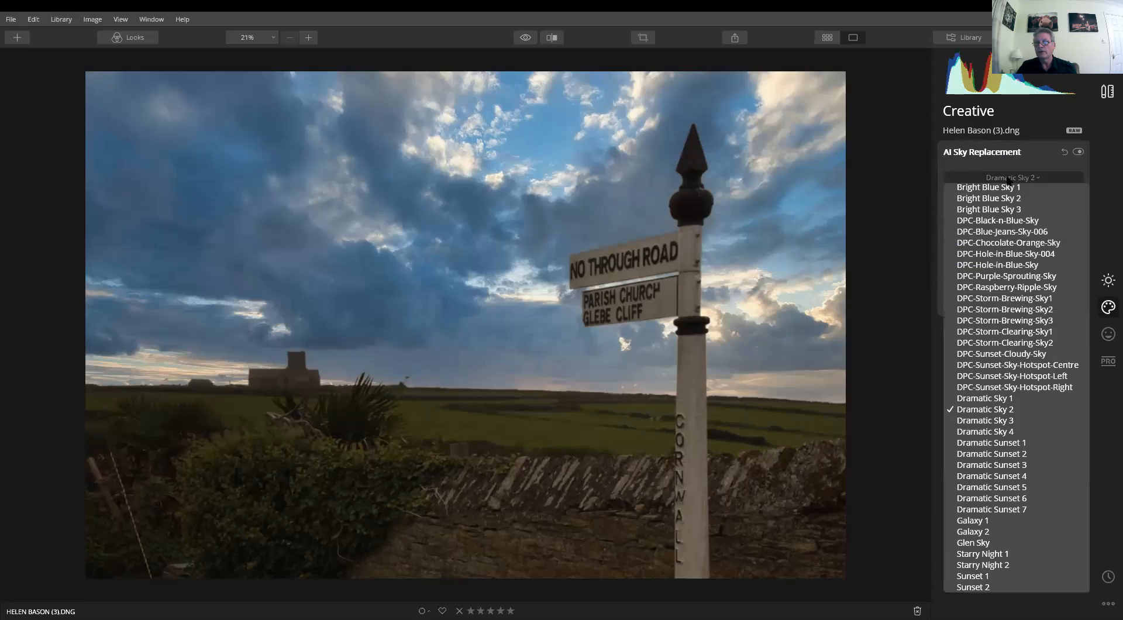
{"action": "left_click", "coordinate": [1003, 423]}
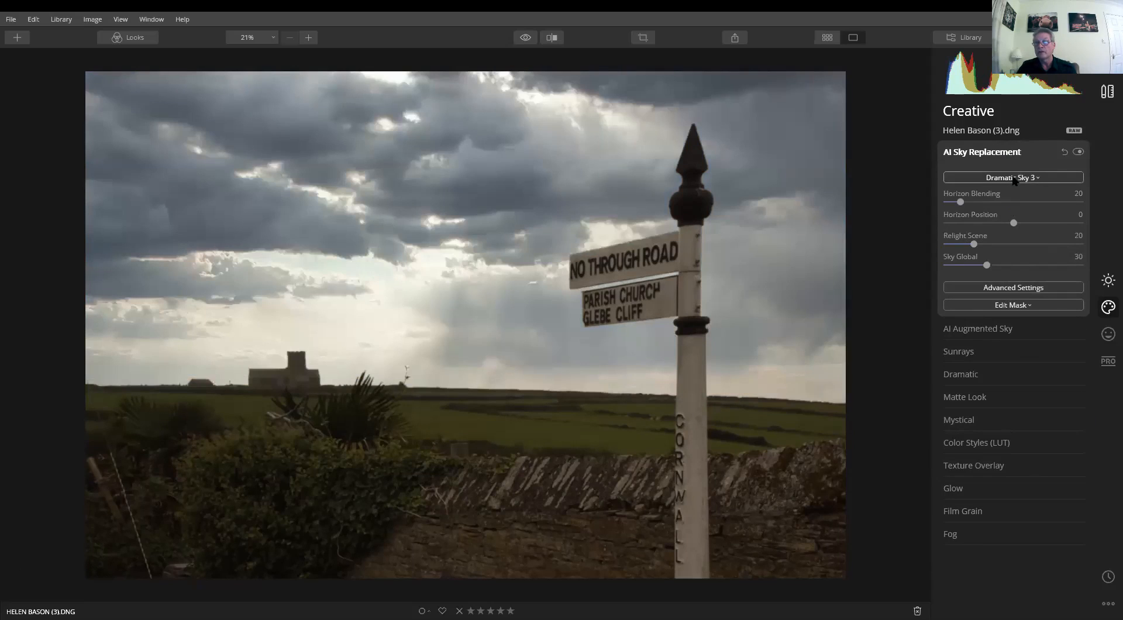
{"action": "left_click", "coordinate": [1015, 177]}
{"action": "left_click", "coordinate": [998, 434]}
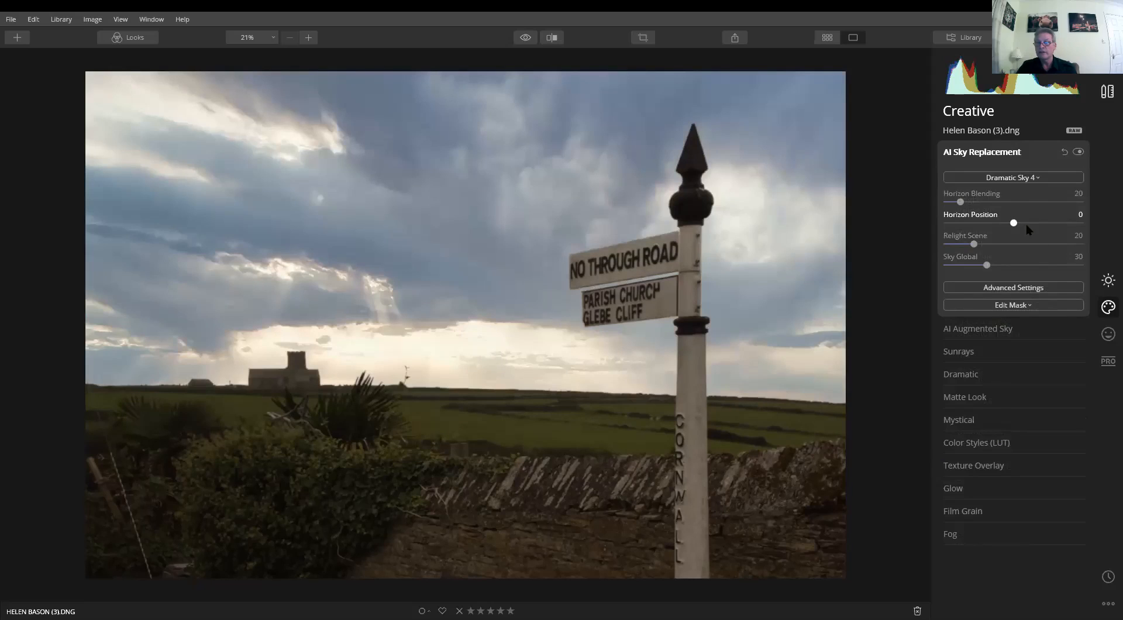
Compare Dramatic Sky 1 with Dramatic Sky 3 as the replacement sky and settle on Dramatic Sky 1
{"action": "left_click", "coordinate": [1014, 177]}
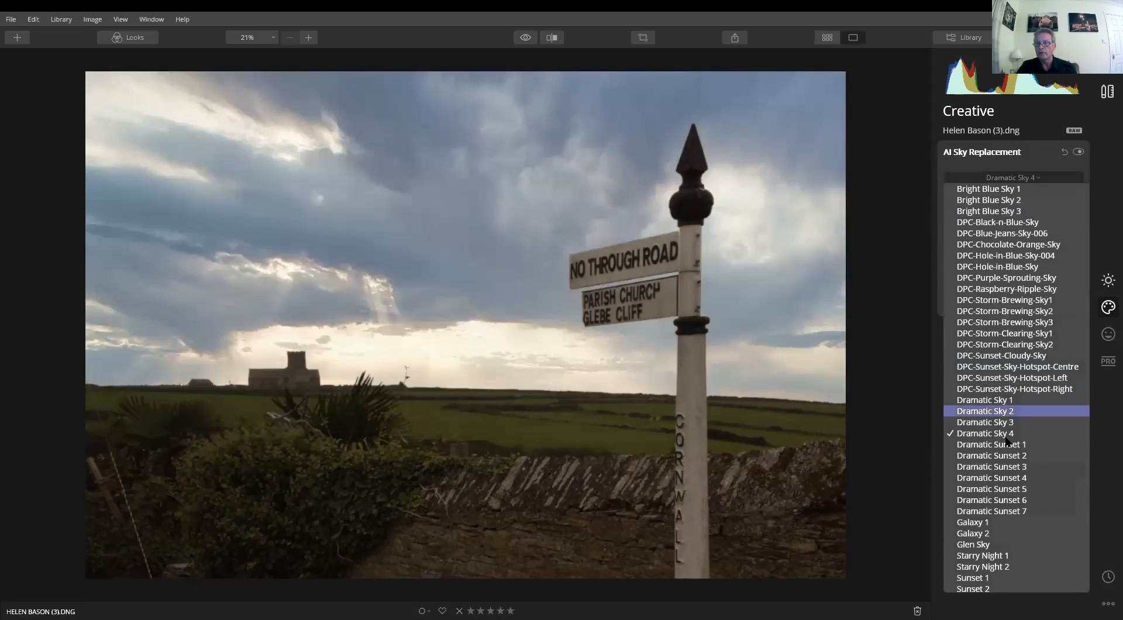
{"action": "left_click", "coordinate": [1002, 399]}
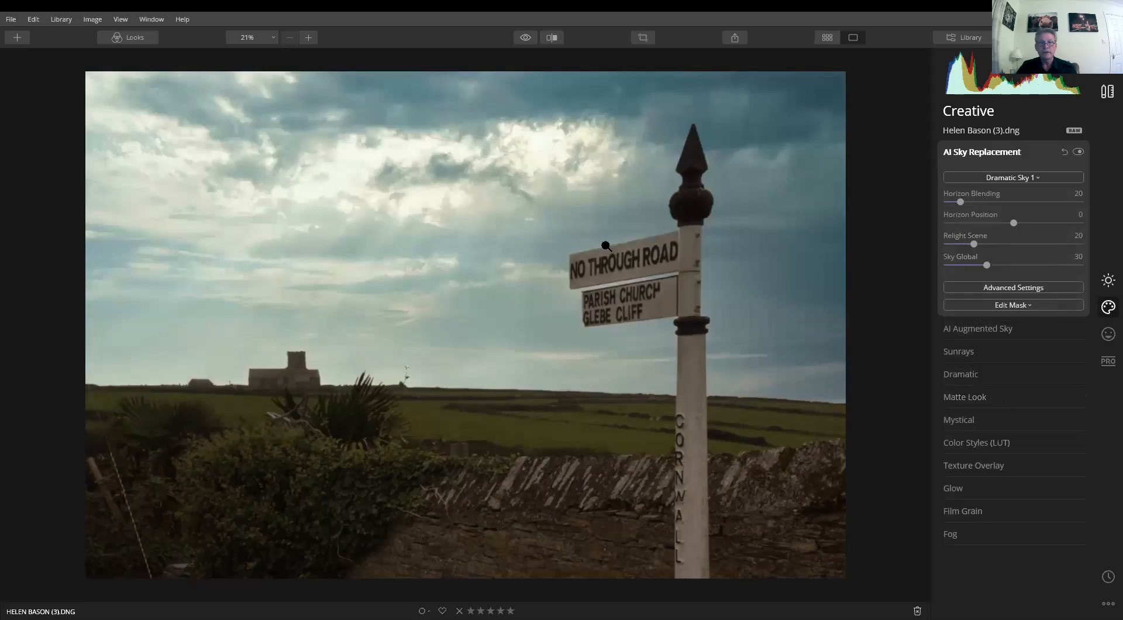
{"action": "left_click", "coordinate": [1051, 178]}
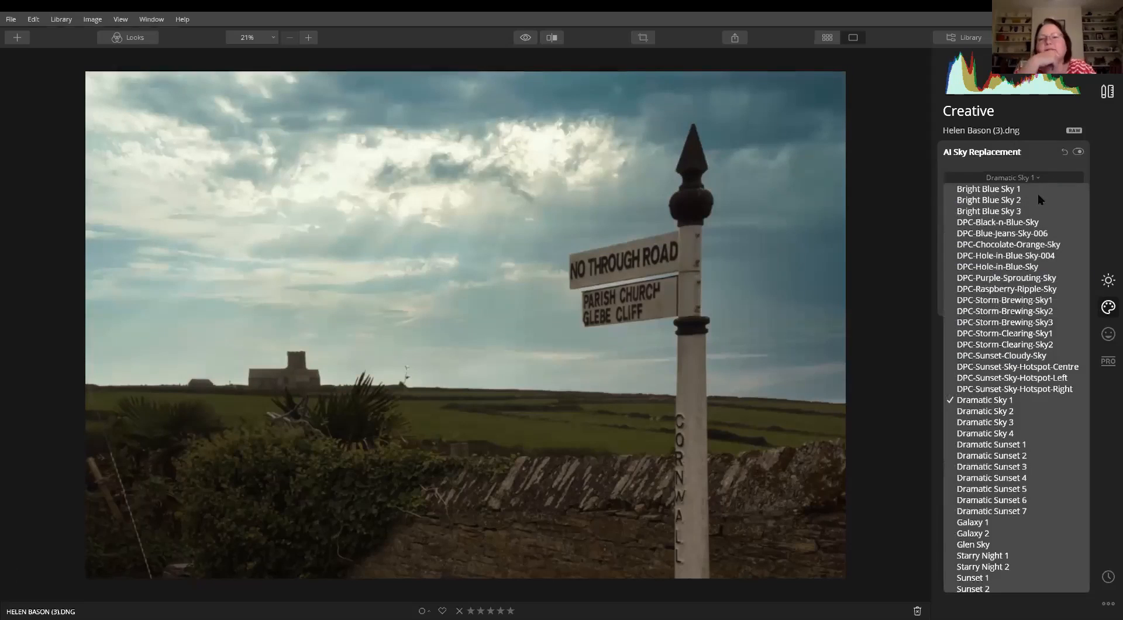
{"action": "left_click", "coordinate": [991, 422]}
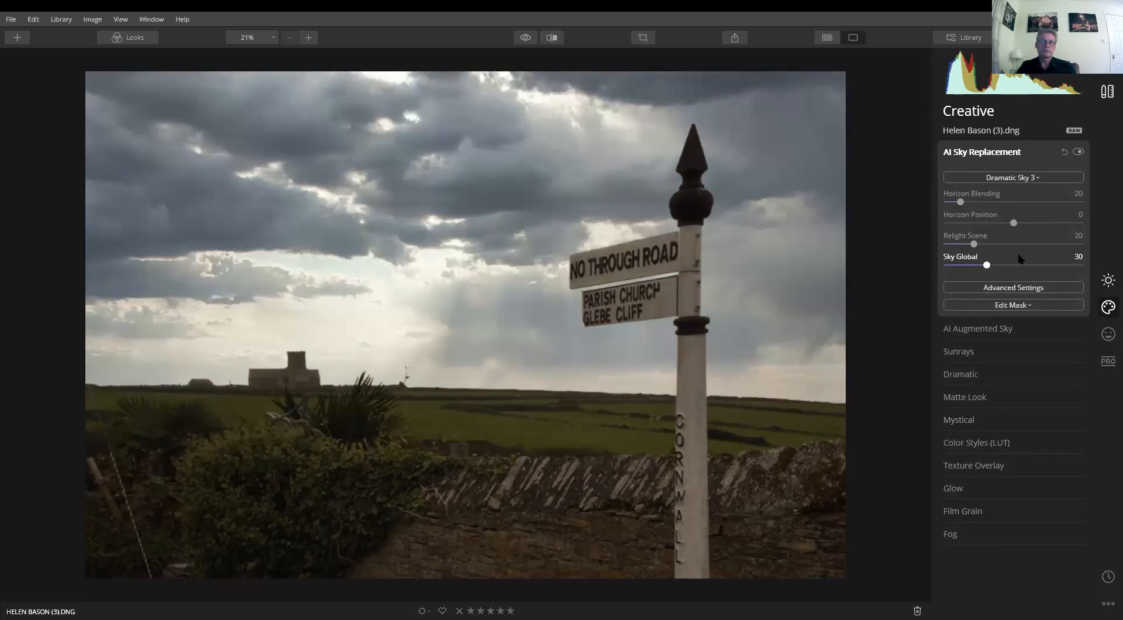
{"action": "left_click", "coordinate": [1018, 177]}
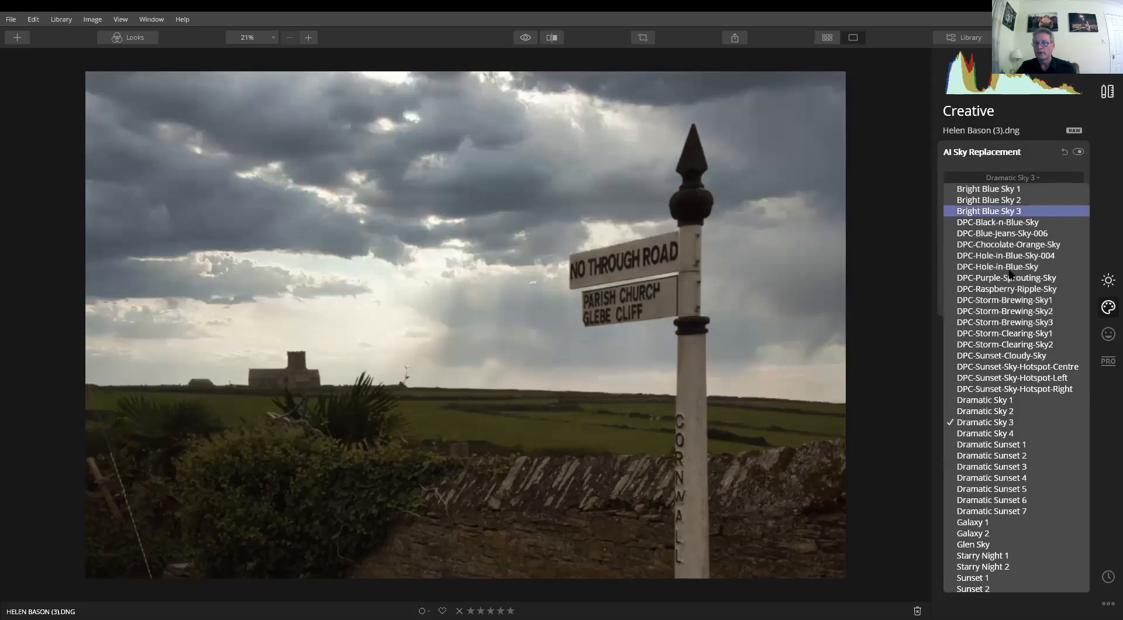
{"action": "left_click", "coordinate": [1000, 400]}
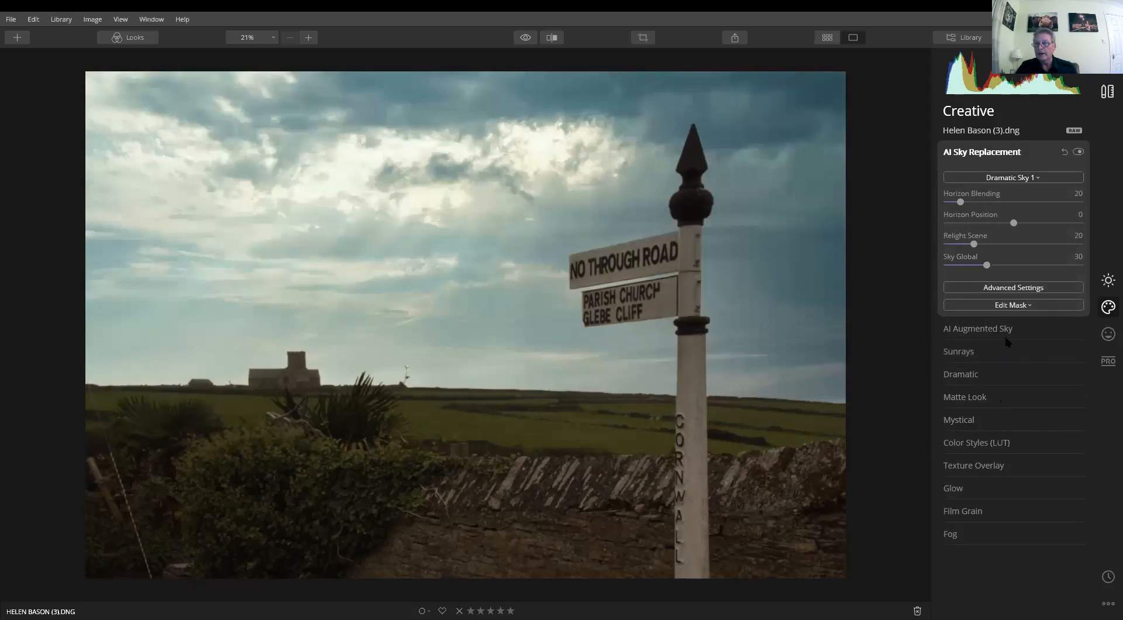
Blend the new sky by setting Relight Scene 57, Sky Global 50, Atmospheric Haze 15, Sky Temperature 35 and Sky Exposure -42
{"action": "left_click_drag", "start_coordinate": [974, 245], "coordinate": [1023, 245]}
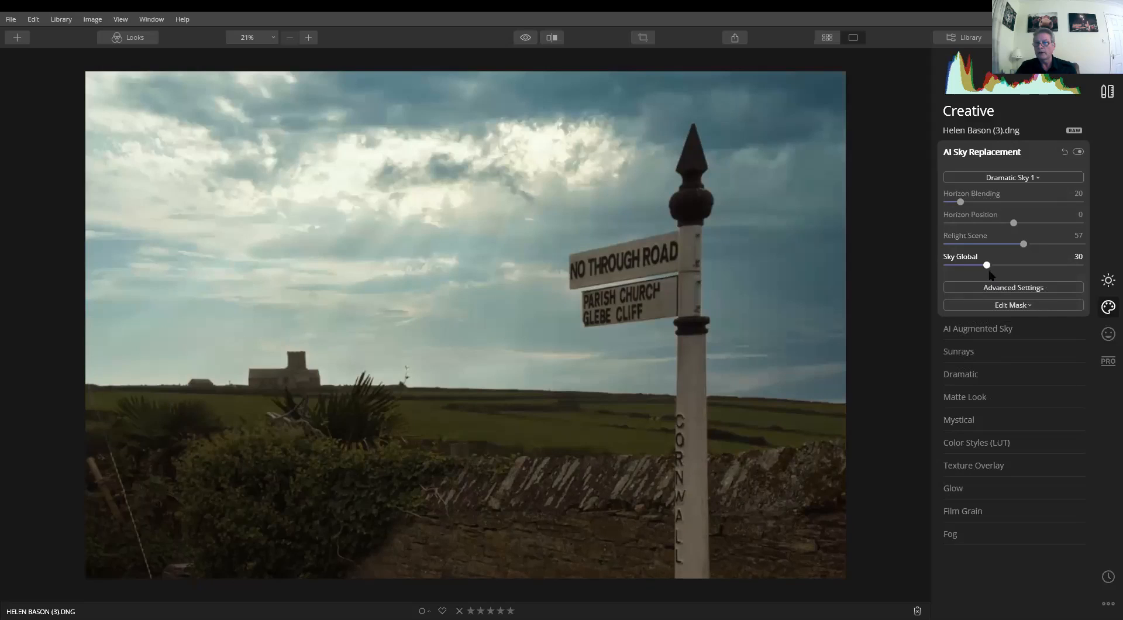
{"action": "left_click_drag", "start_coordinate": [987, 265], "coordinate": [1013, 266]}
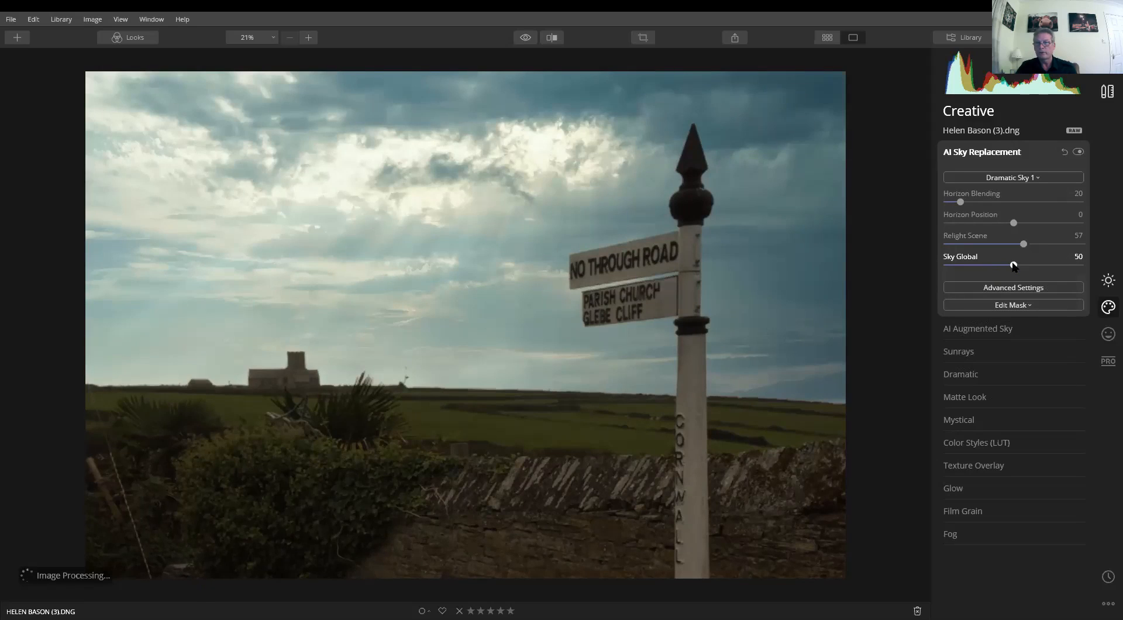
{"action": "left_click", "coordinate": [1023, 288]}
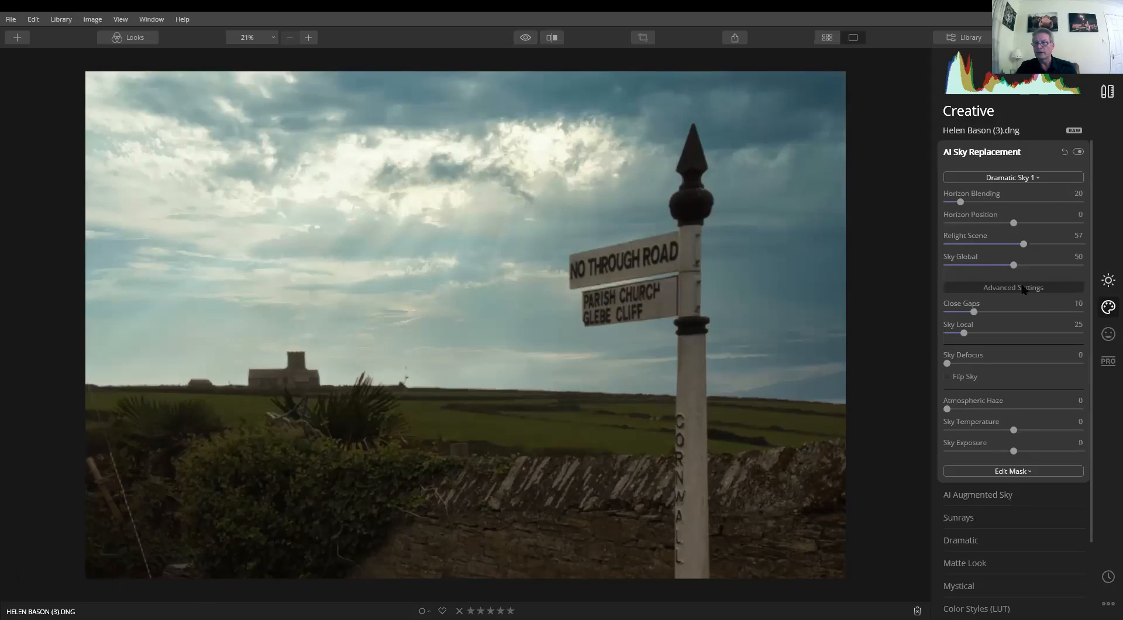
{"action": "left_click_drag", "start_coordinate": [946, 409], "coordinate": [1036, 430]}
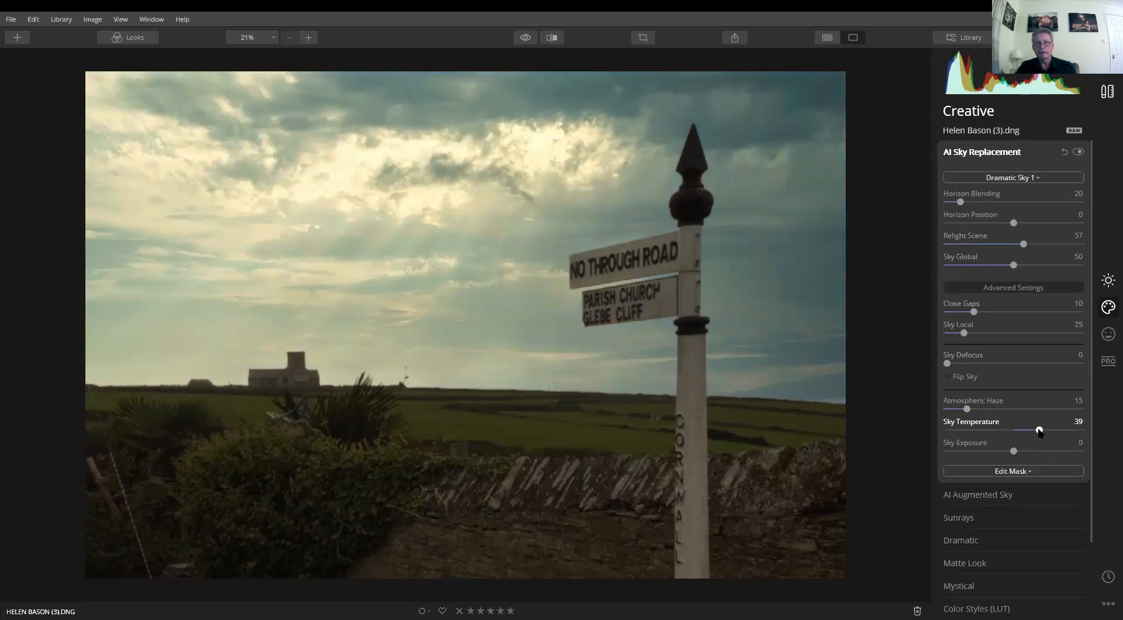
{"action": "left_click_drag", "start_coordinate": [1037, 432], "coordinate": [985, 456]}
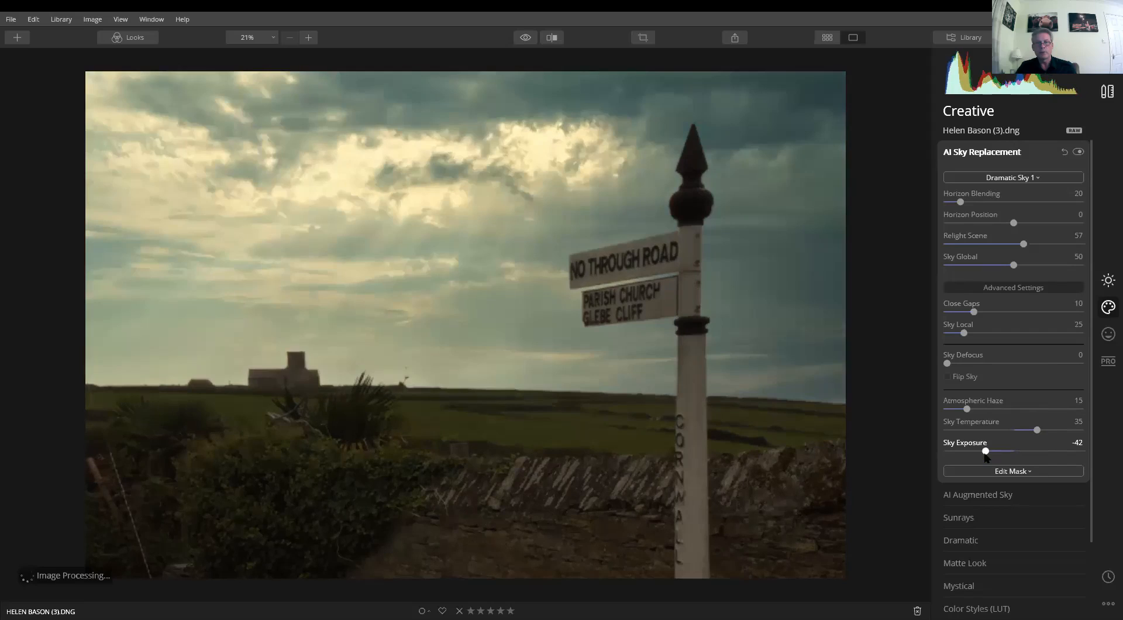
Warm the signpost photo's Light settings to Temperature 7202, with Smart Contrast 32 and Highlights 8
{"action": "left_click", "coordinate": [1108, 280]}
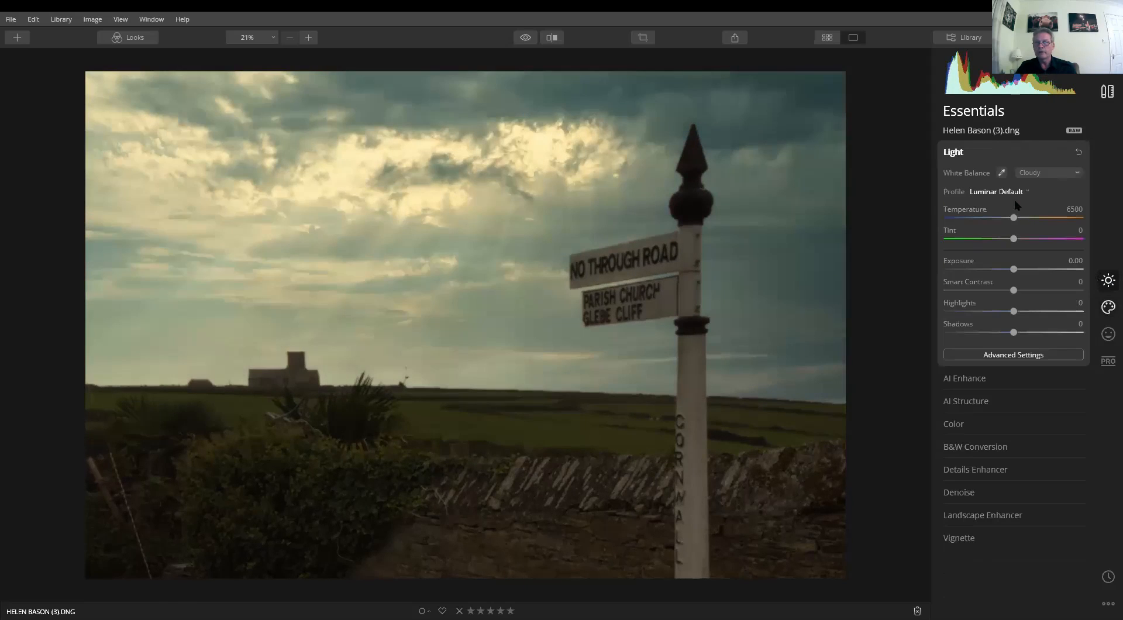
{"action": "left_click_drag", "start_coordinate": [1017, 218], "coordinate": [1018, 218]}
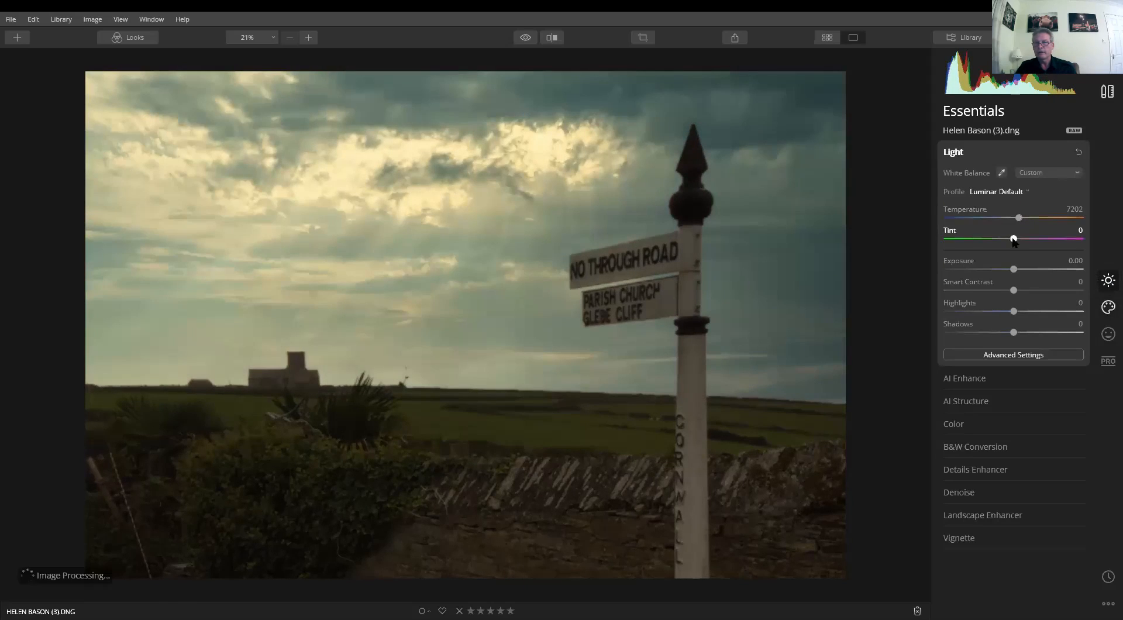
{"action": "left_click_drag", "start_coordinate": [1013, 290], "coordinate": [1035, 291]}
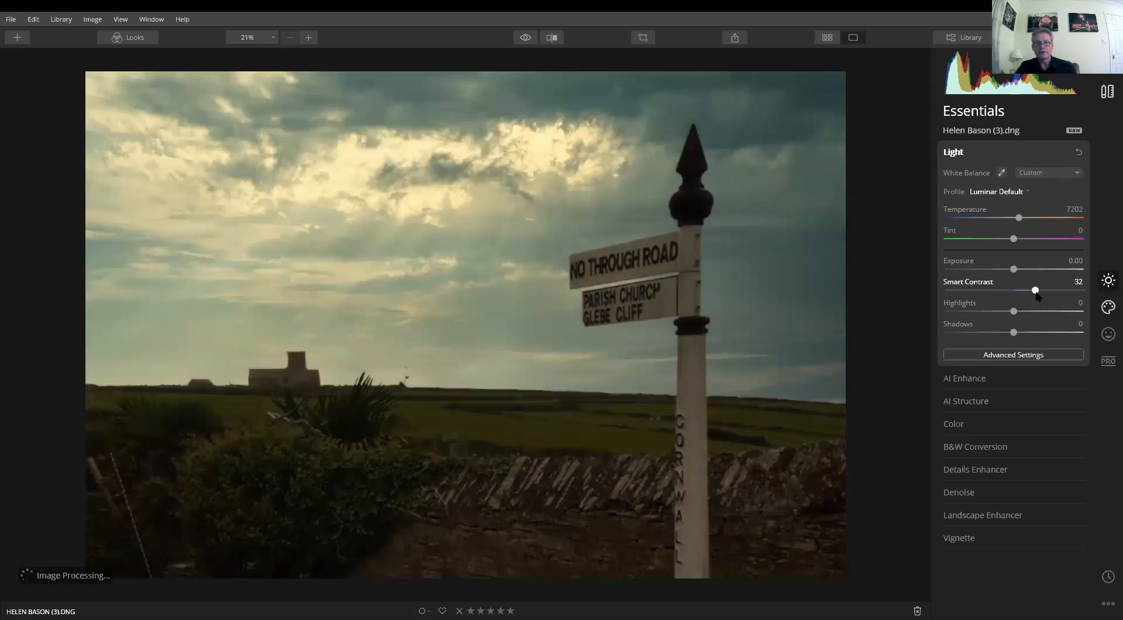
{"action": "left_click_drag", "start_coordinate": [1014, 314], "coordinate": [1019, 314]}
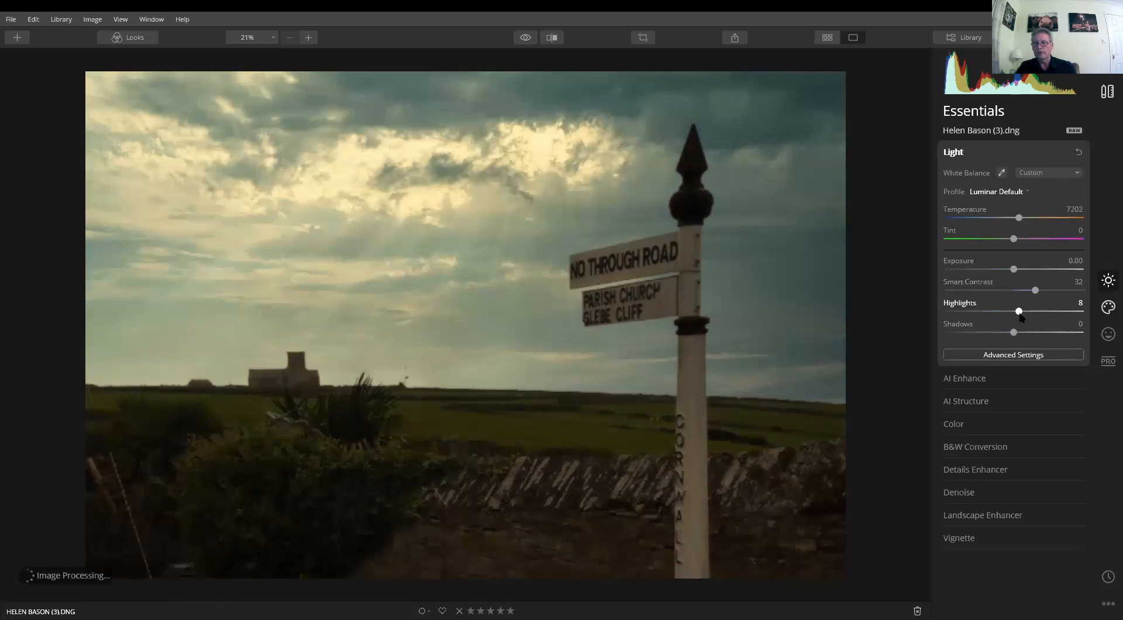
Apply AI Enhance with AI Accent 24 and AI Sky Enhancer 22
{"action": "left_click", "coordinate": [965, 377]}
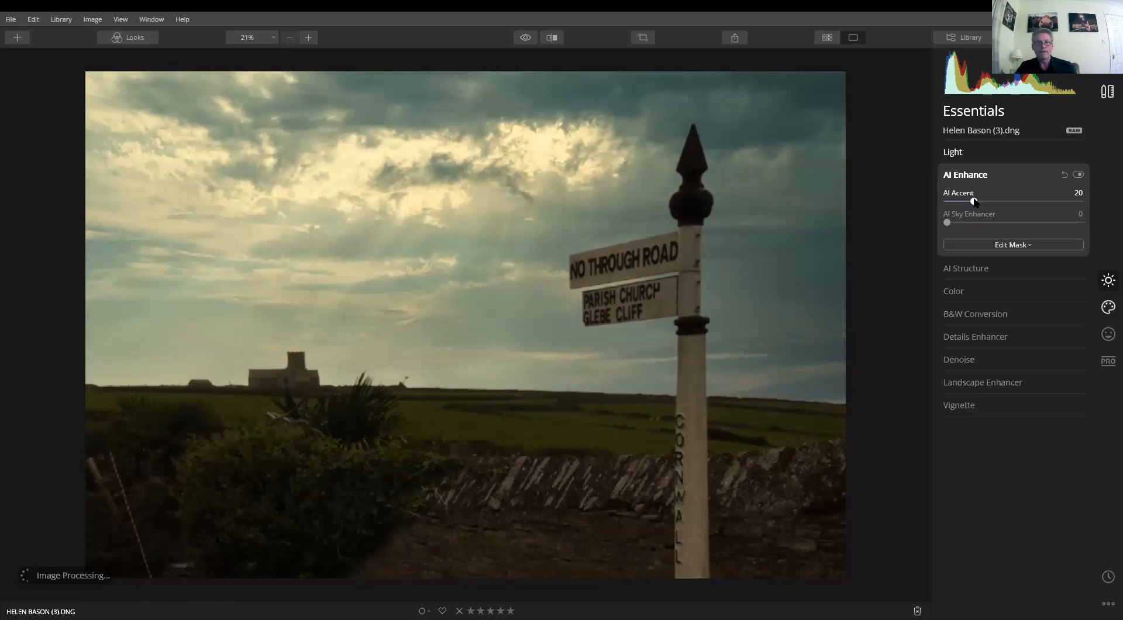
{"action": "left_click_drag", "start_coordinate": [973, 201], "coordinate": [981, 201]}
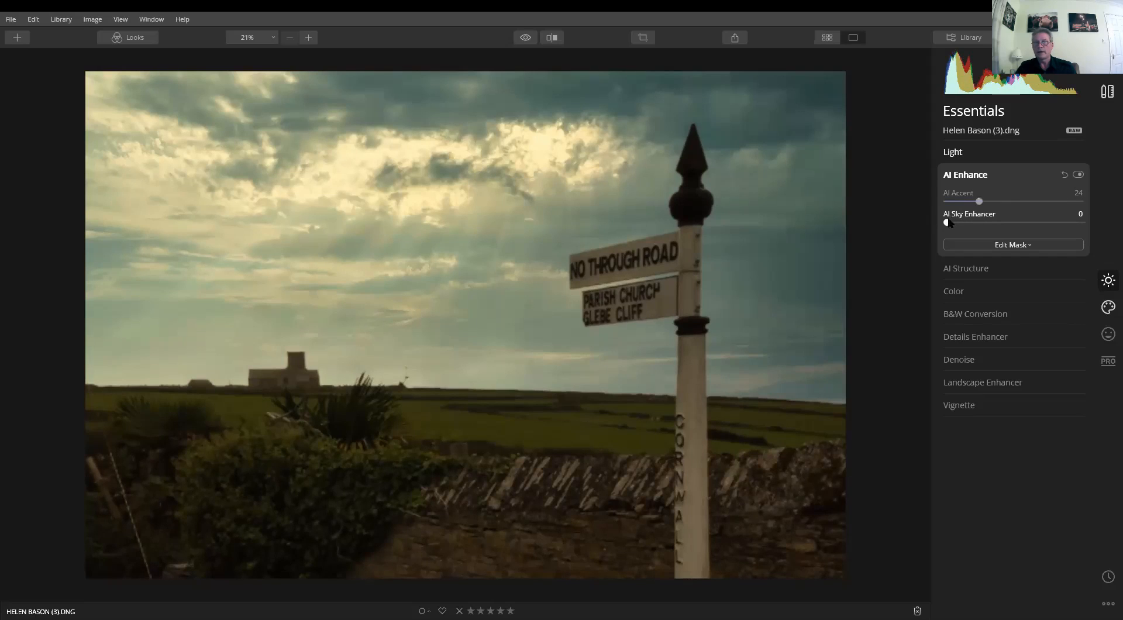
{"action": "left_click_drag", "start_coordinate": [955, 221], "coordinate": [967, 222]}
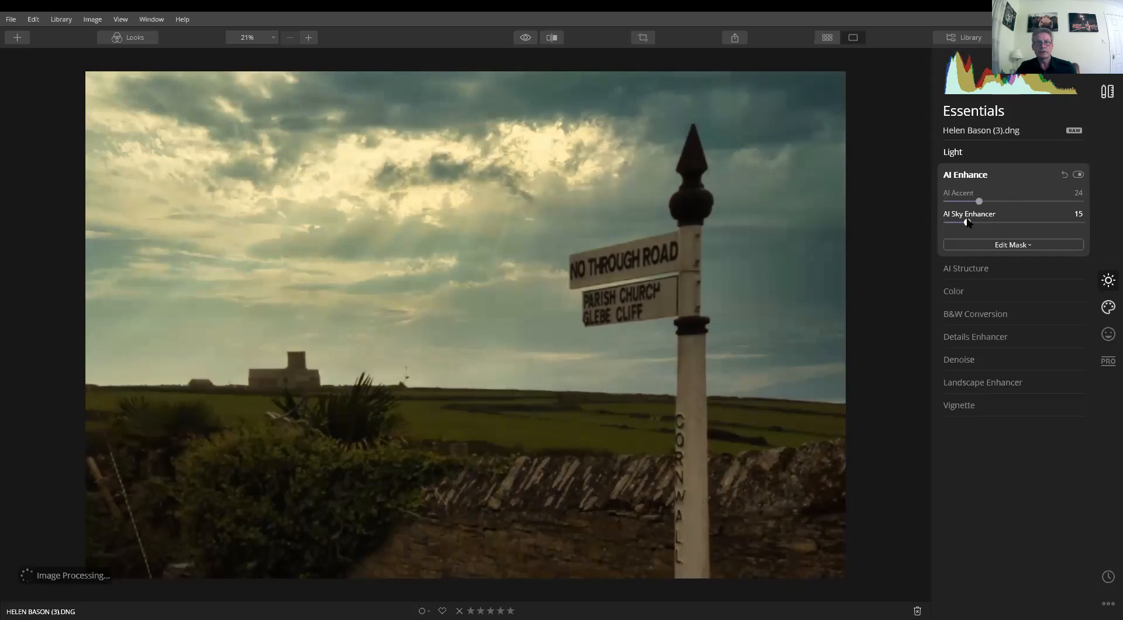
{"action": "left_click_drag", "start_coordinate": [972, 221], "coordinate": [976, 222]}
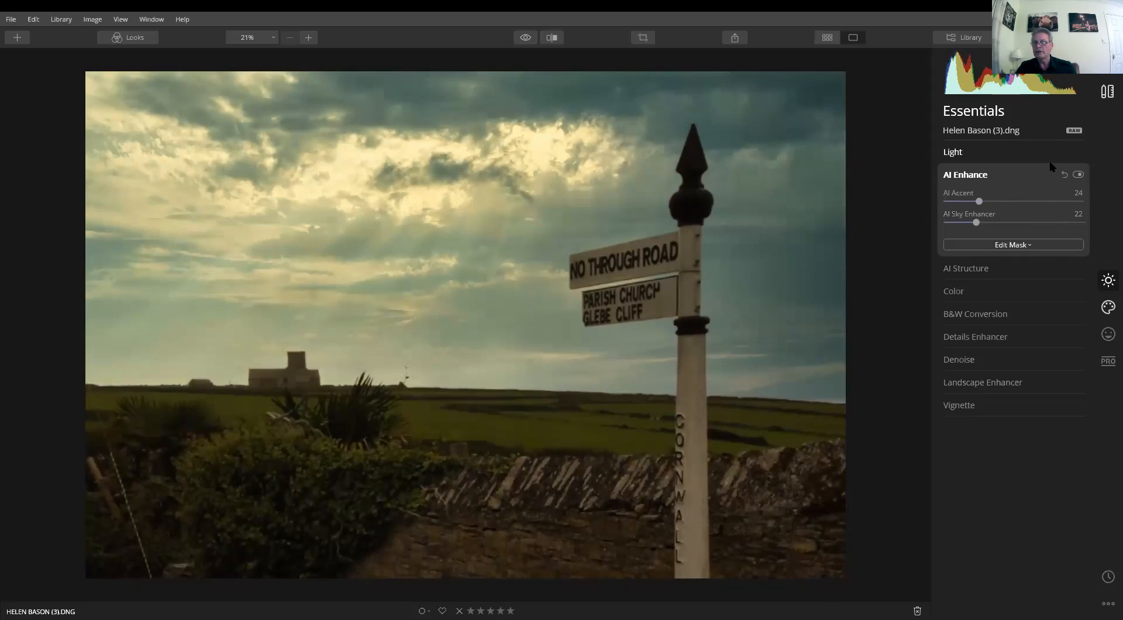
Set Color Saturation to 22 and Remove Color Cast to 44, and raise the Light Temperature to about 7285
{"action": "left_click", "coordinate": [985, 287]}
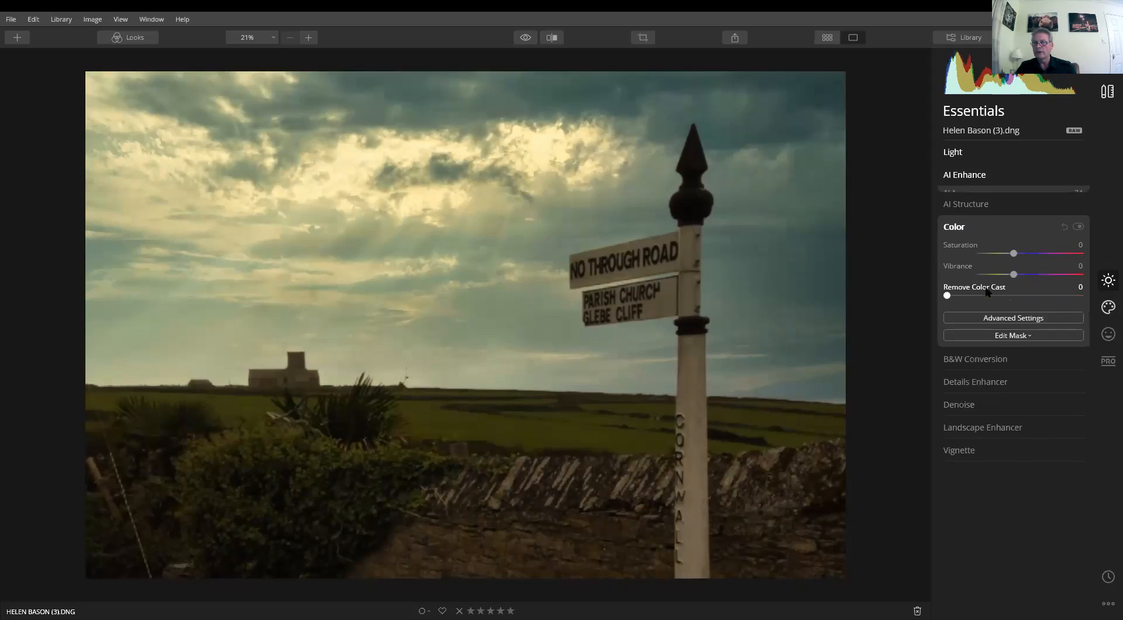
{"action": "left_click_drag", "start_coordinate": [1013, 247], "coordinate": [1028, 247]}
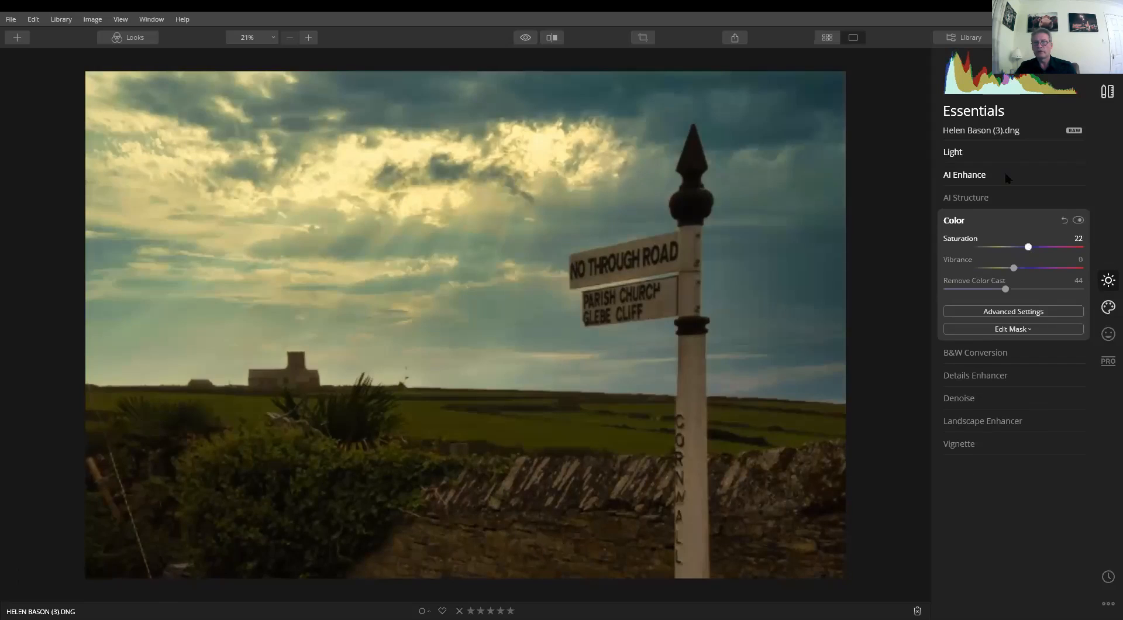
{"action": "left_click", "coordinate": [987, 153]}
{"action": "left_click_drag", "start_coordinate": [1022, 217], "coordinate": [1025, 222]}
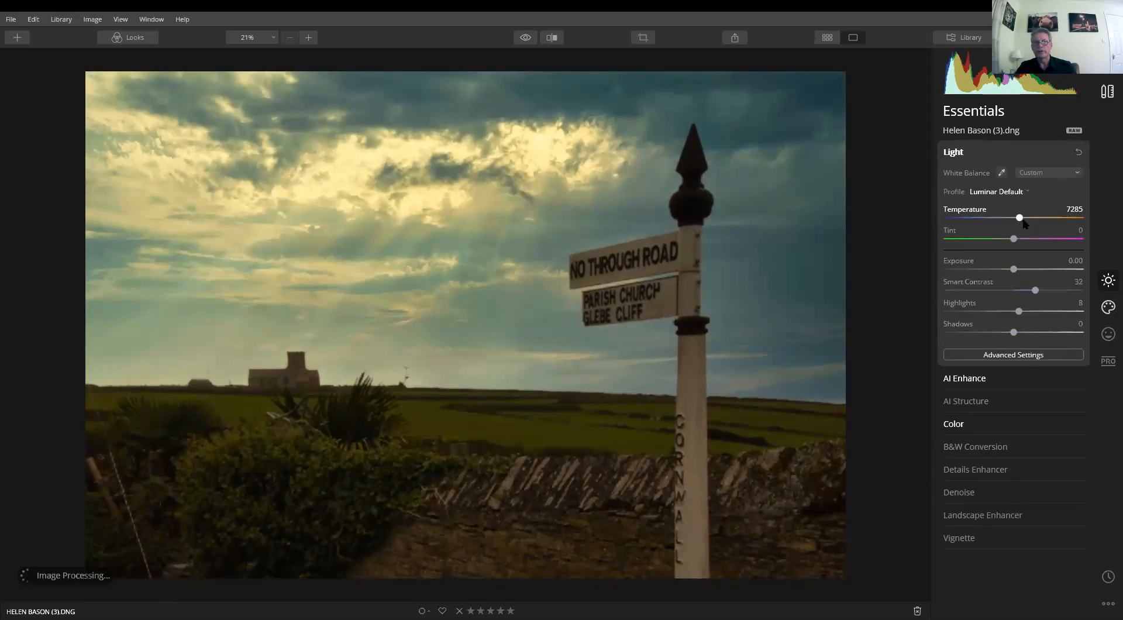
Apply the Landscape Enhancer with Dehaze 27, Golden Hour 45 and Foliage Enhancer 19
{"action": "left_click", "coordinate": [982, 515]}
{"action": "left_click", "coordinate": [983, 338]}
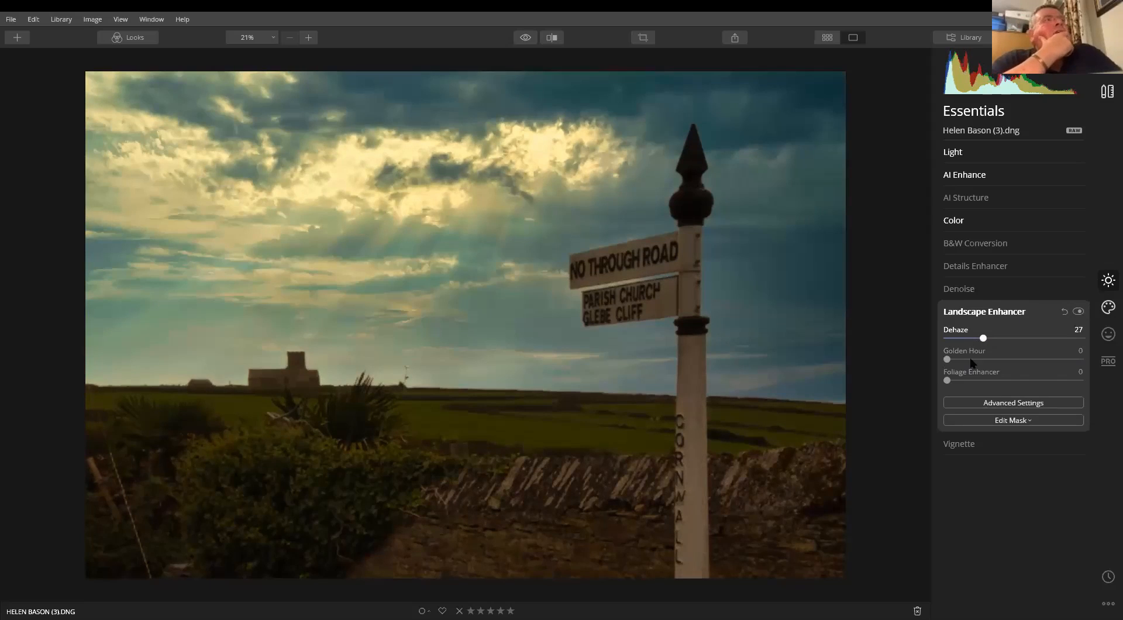
{"action": "left_click", "coordinate": [1016, 359]}
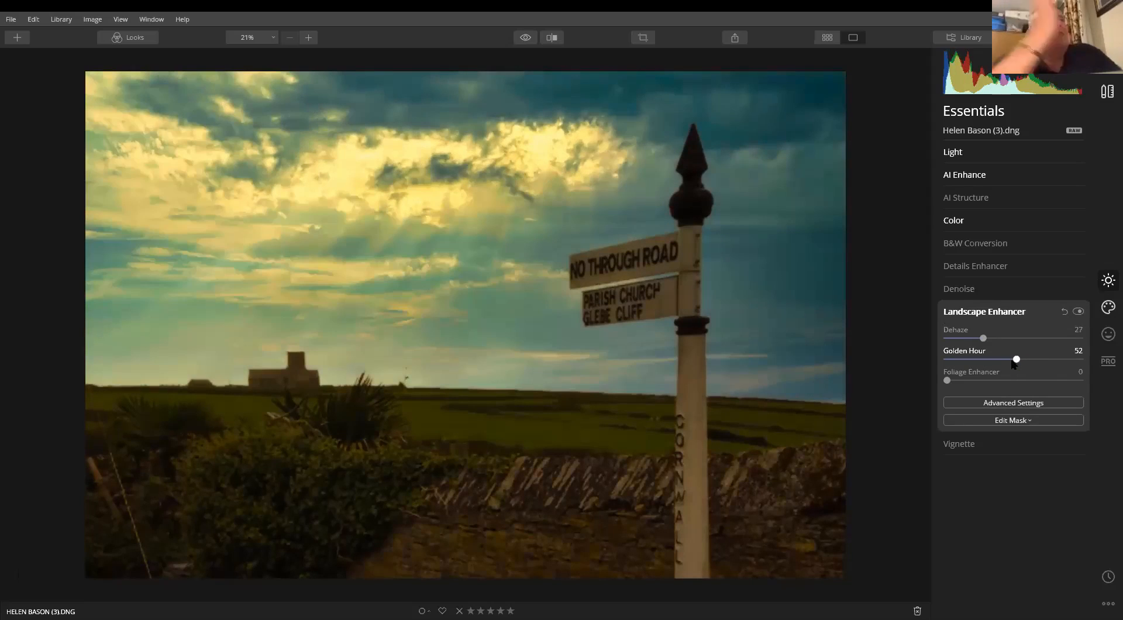
{"action": "left_click", "coordinate": [1006, 359]}
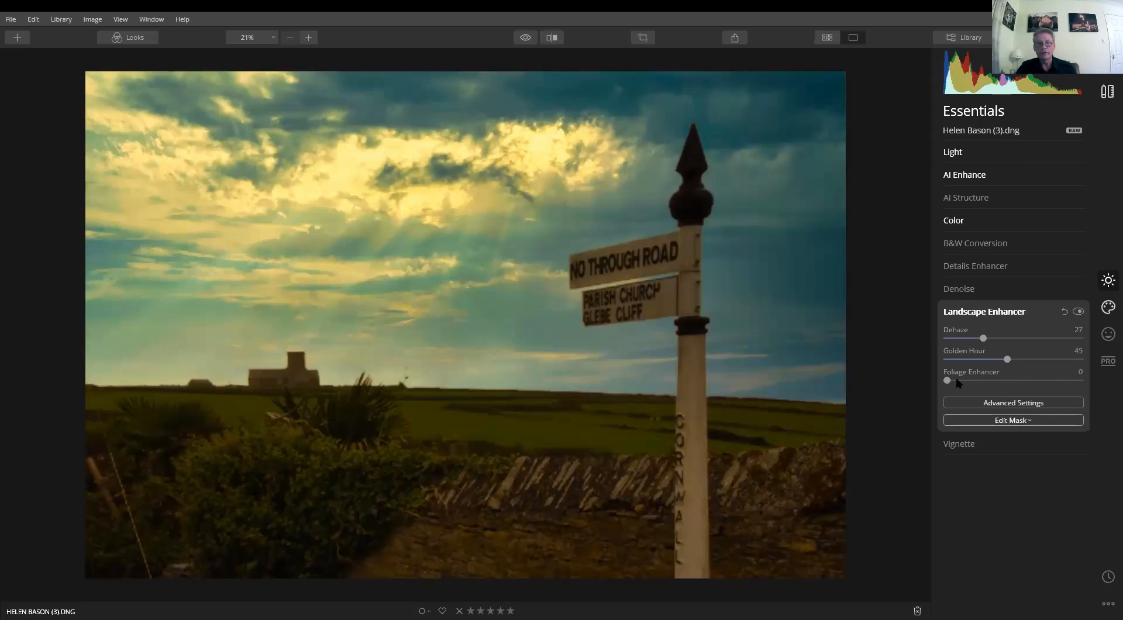
{"action": "left_click_drag", "start_coordinate": [956, 379], "coordinate": [972, 380]}
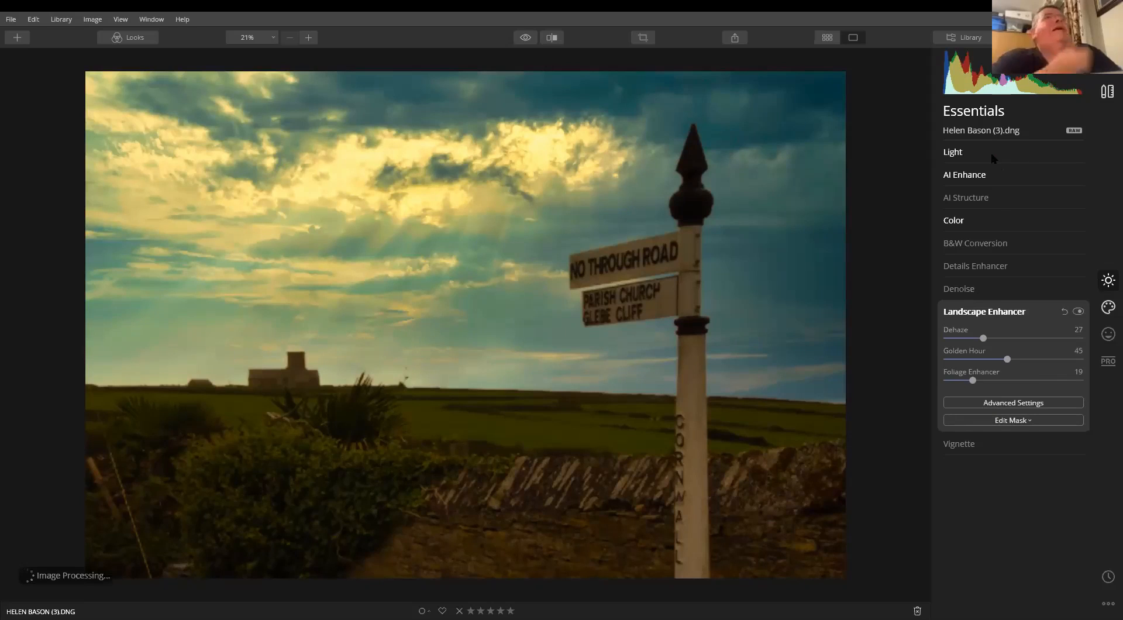
Set the replacement sky's exposure to -31, try Horizon Position -52 and higher positions, and reset the horizon to 0
{"action": "left_click", "coordinate": [1107, 308]}
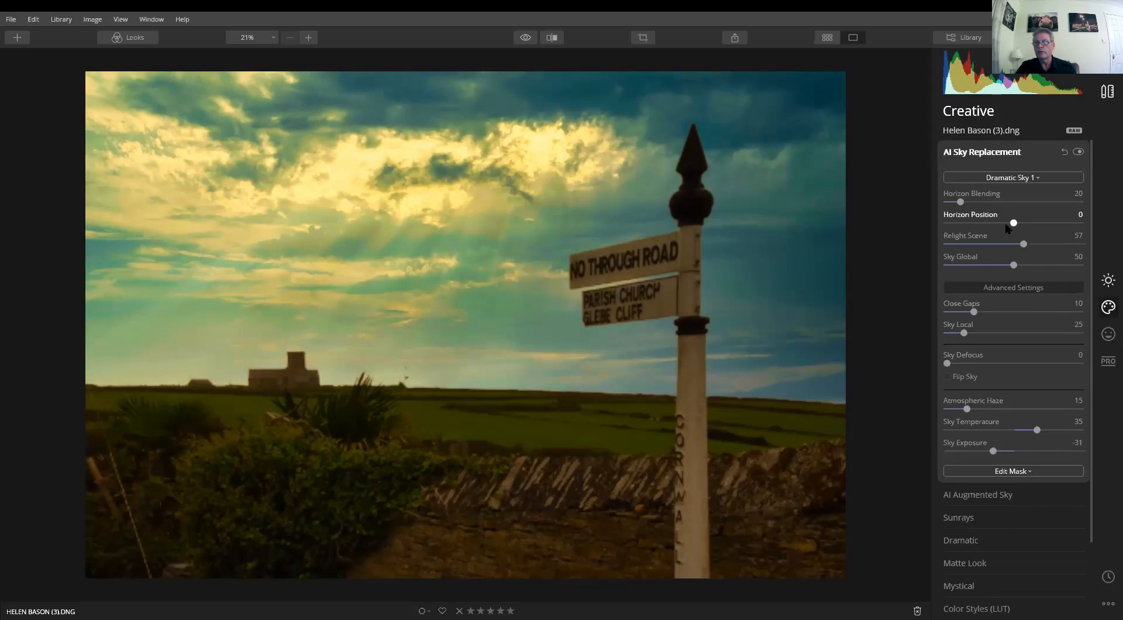
{"action": "left_click", "coordinate": [978, 223]}
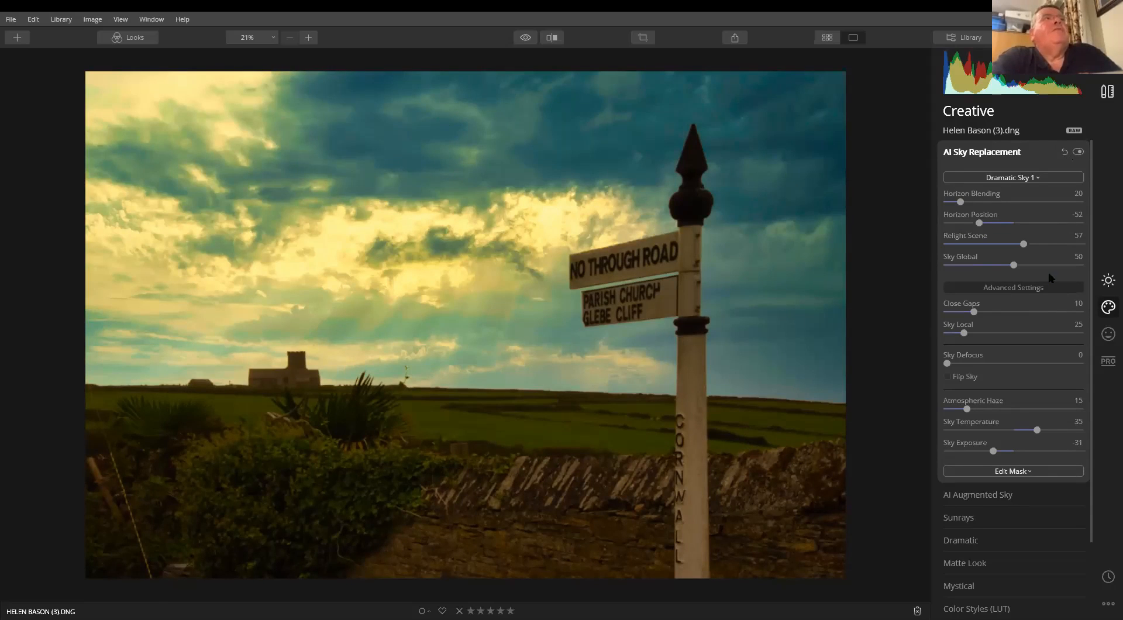
{"action": "left_click_drag", "start_coordinate": [980, 224], "coordinate": [1049, 229]}
{"action": "double_click", "coordinate": [1049, 223]}
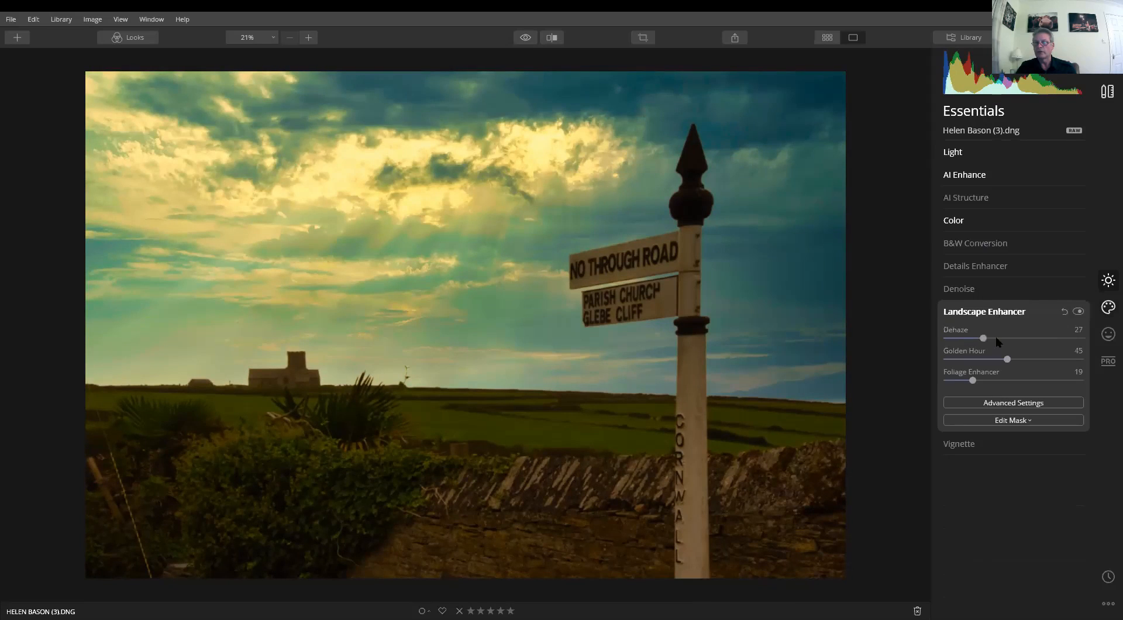
Reset the Light adjustments, preview the photo with Color switched off, and reset the Color adjustments
{"action": "left_click", "coordinate": [994, 220]}
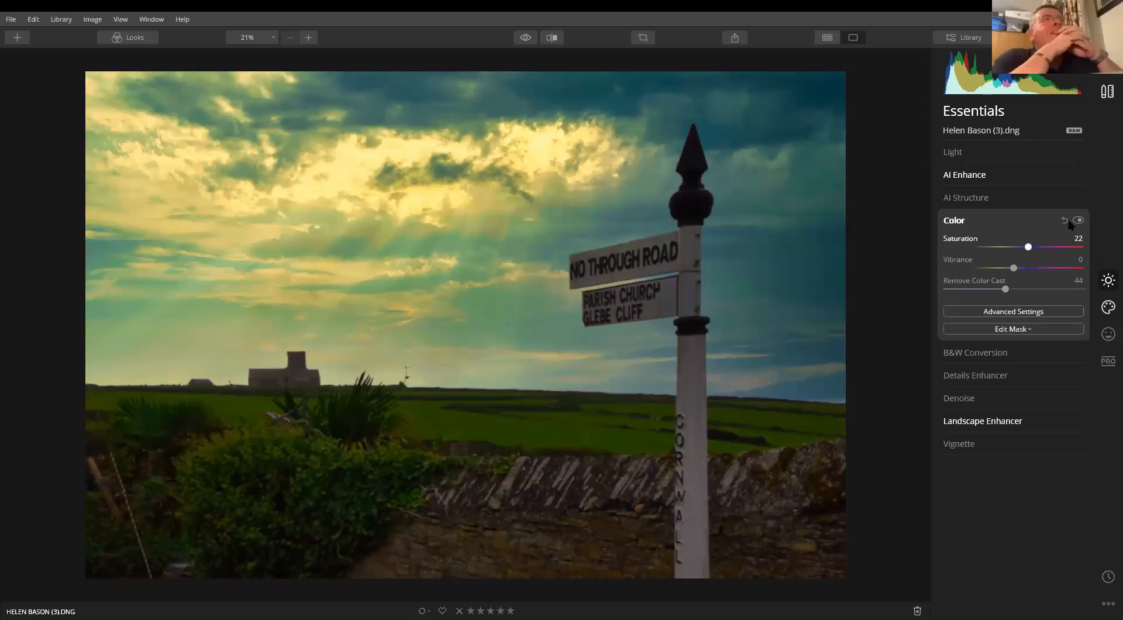
{"action": "left_click", "coordinate": [1078, 220]}
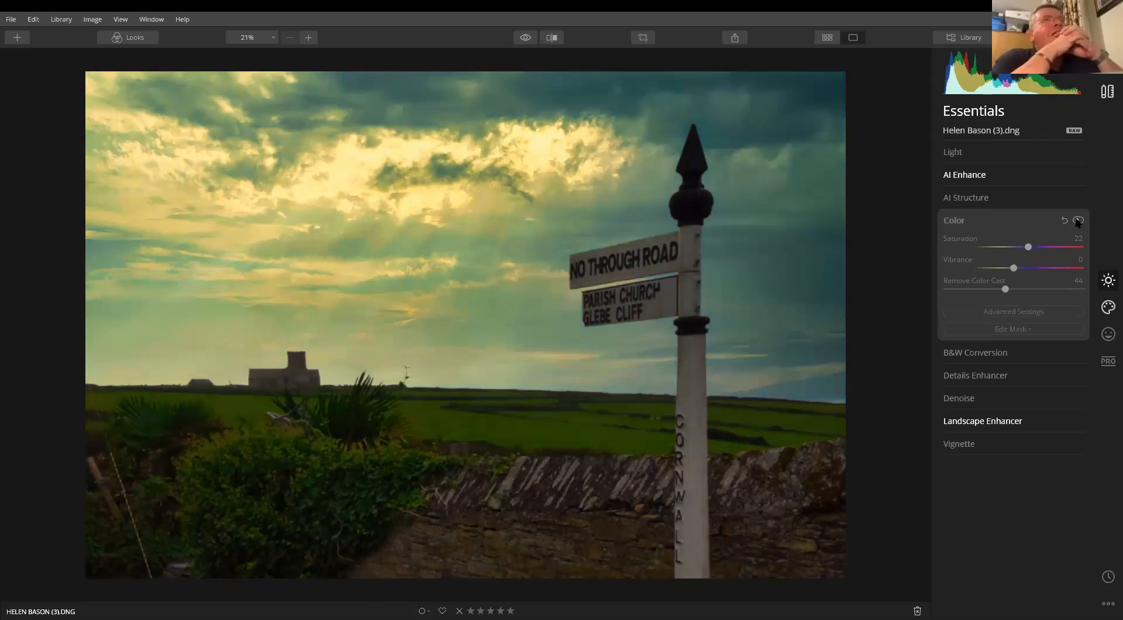
{"action": "left_click", "coordinate": [1064, 220]}
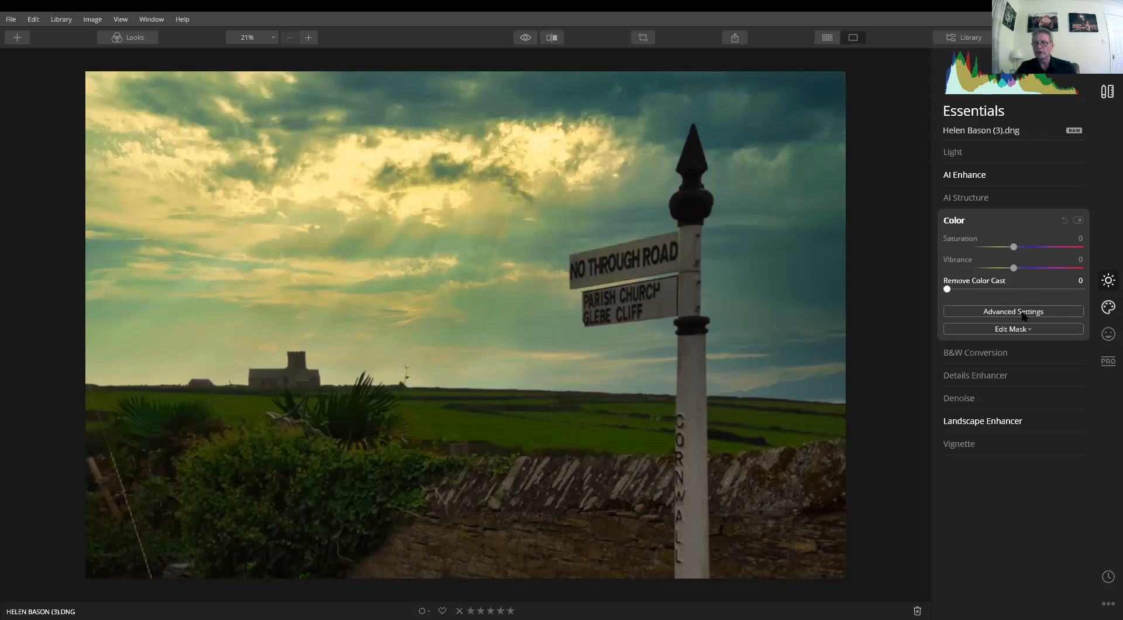
Change the Landscape Enhancer to Dehaze 57 and Golden Hour 0
{"action": "left_click", "coordinate": [973, 420]}
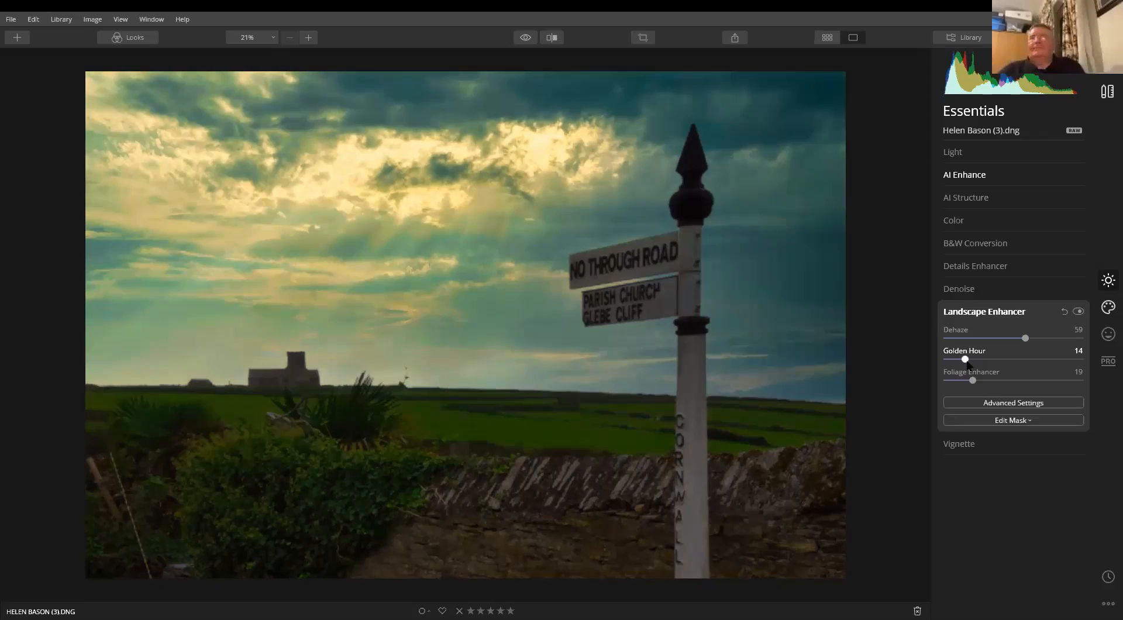
{"action": "left_click_drag", "start_coordinate": [958, 365], "coordinate": [930, 366]}
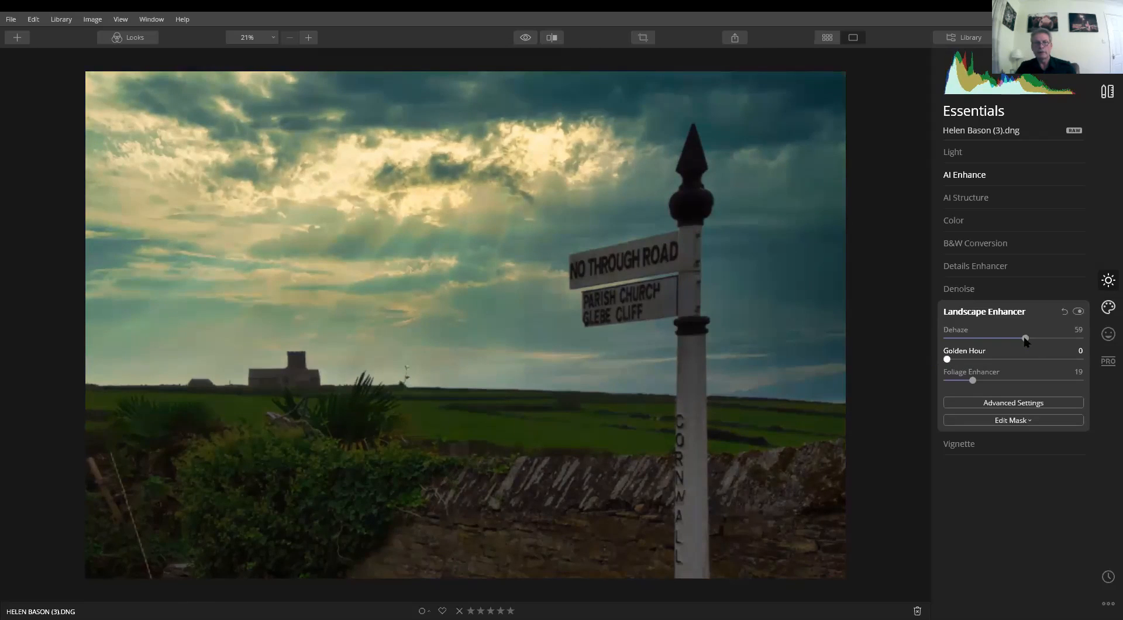
{"action": "left_click_drag", "start_coordinate": [1020, 342], "coordinate": [1018, 342]}
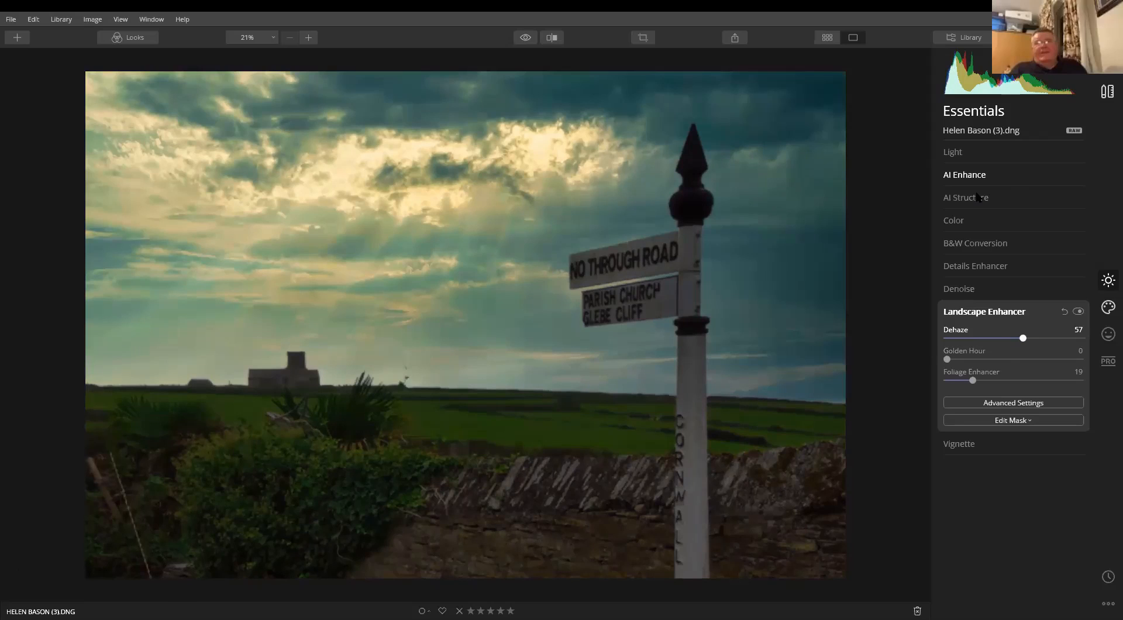
Brighten the dark foreground with the Light adjustments and add a vignette with Amount -24
{"action": "left_click", "coordinate": [964, 154]}
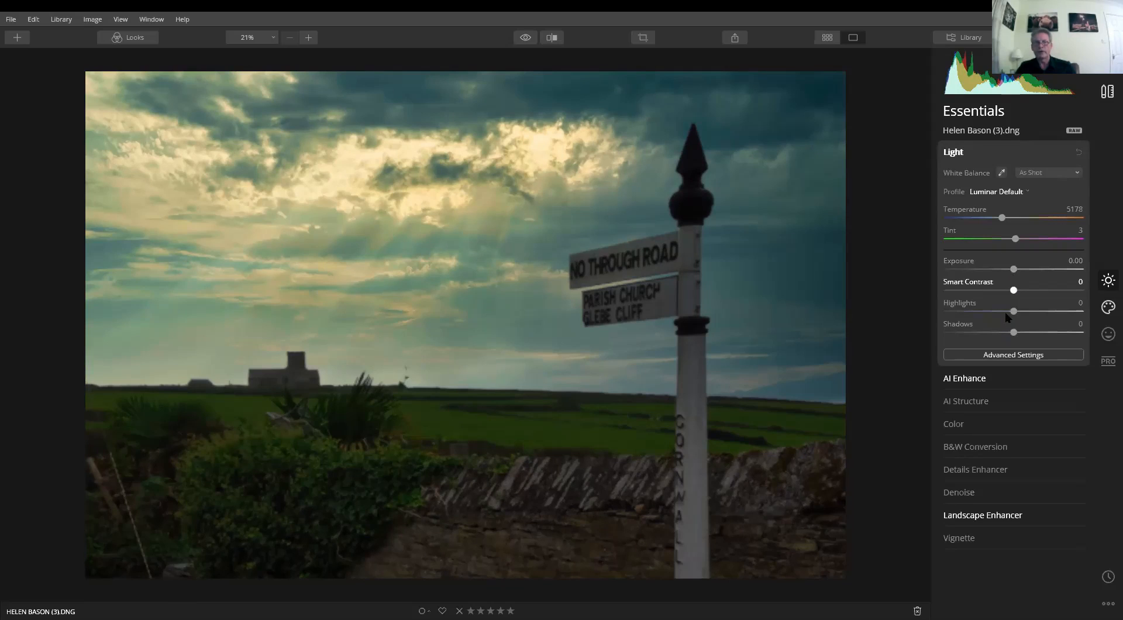
{"action": "left_click", "coordinate": [959, 537]}
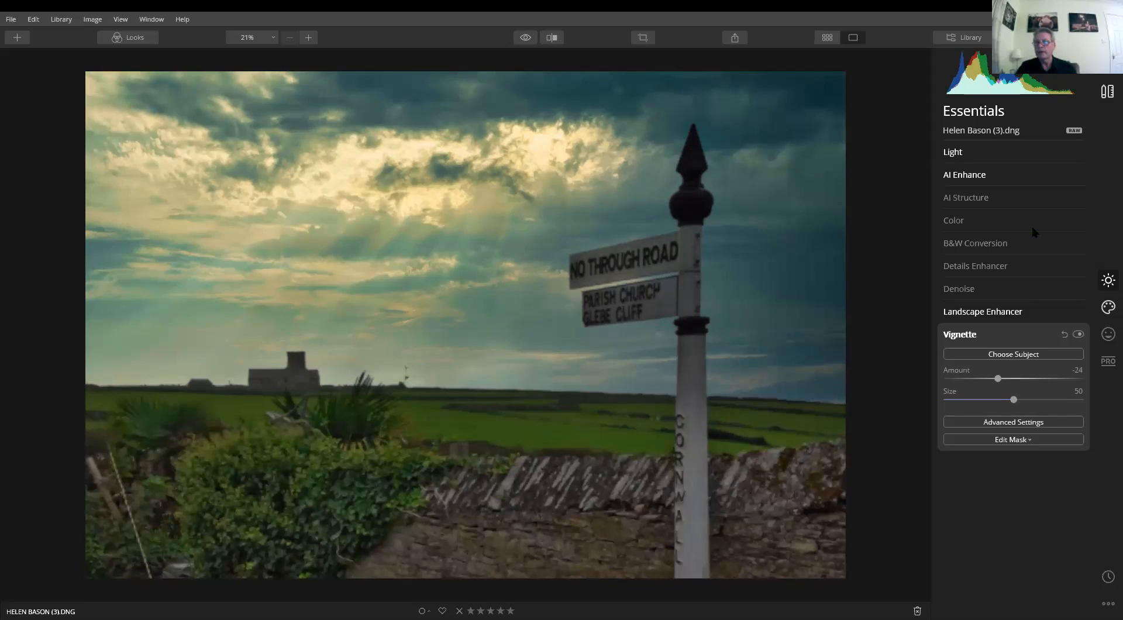
Convert the signpost photo to black and white, try a higher Red luminance and reset Red to 0
{"action": "left_click", "coordinate": [984, 245]}
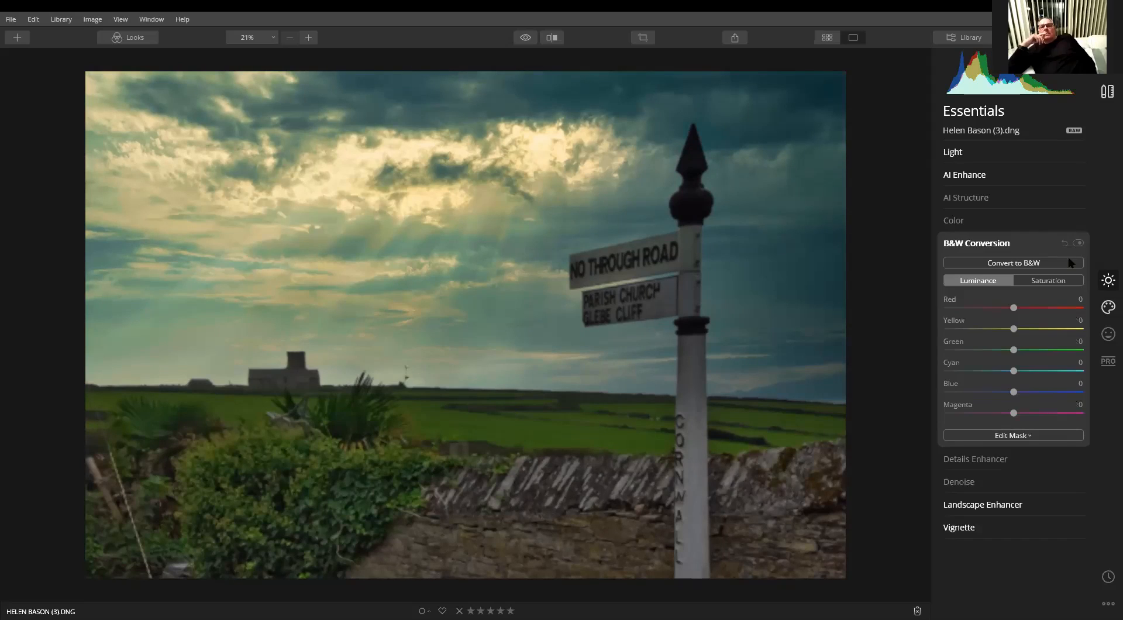
{"action": "left_click", "coordinate": [1014, 264]}
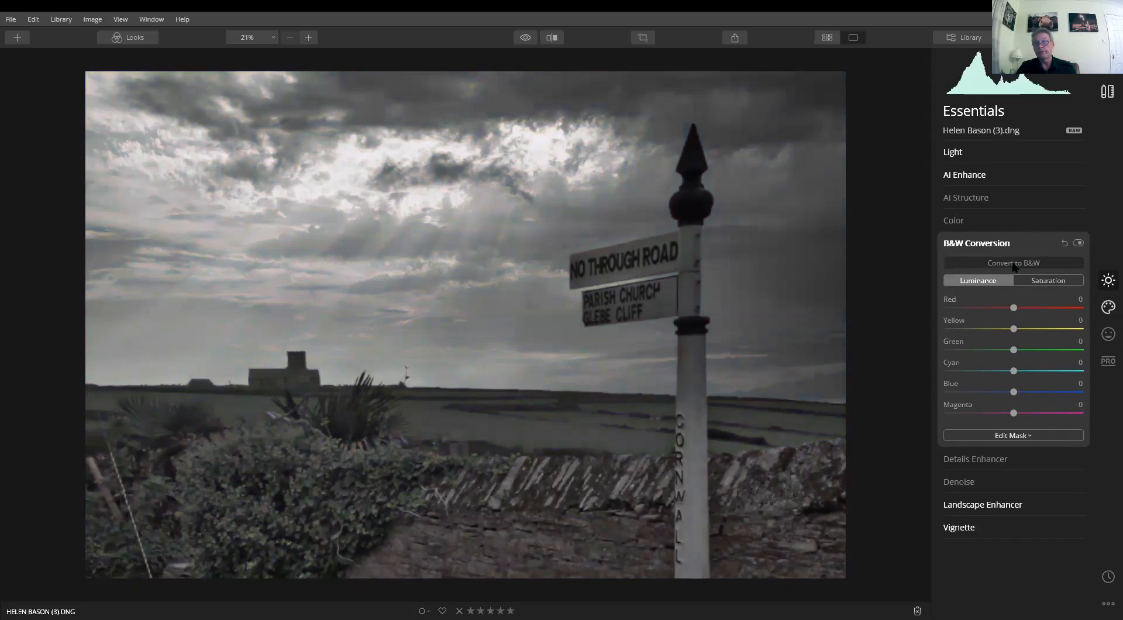
{"action": "left_click_drag", "start_coordinate": [1014, 308], "coordinate": [1056, 307]}
{"action": "double_click", "coordinate": [1012, 310]}
Adjust the black-and-white luminance to Green 51, Blue 44 and Magenta 23
{"action": "left_click_drag", "start_coordinate": [1014, 350], "coordinate": [1048, 351]}
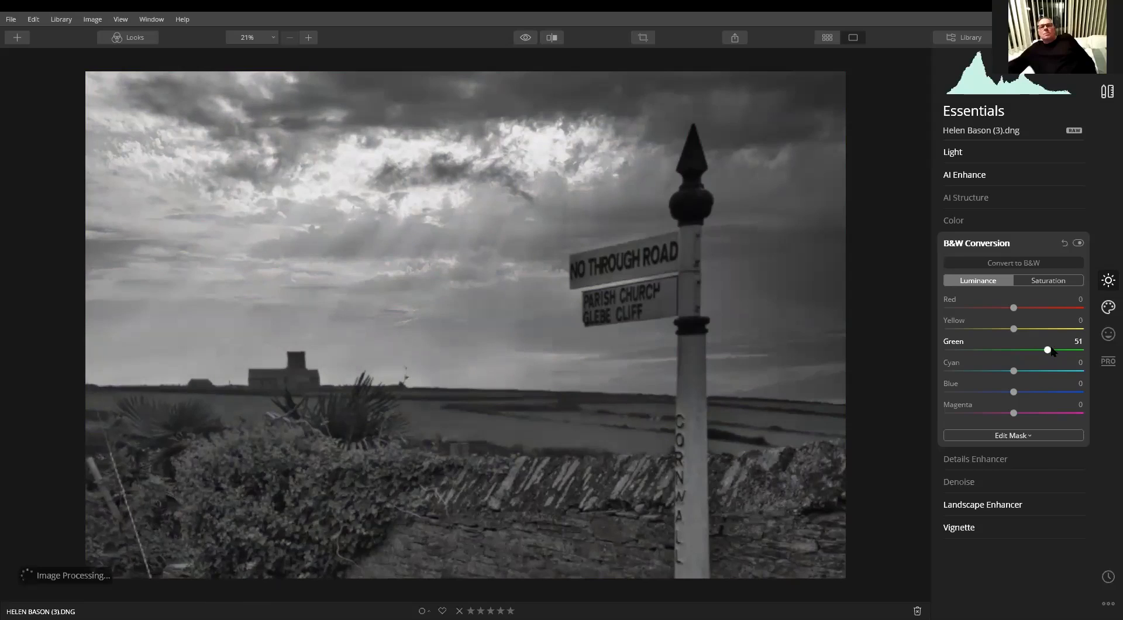
{"action": "left_click_drag", "start_coordinate": [1013, 392], "coordinate": [948, 396]}
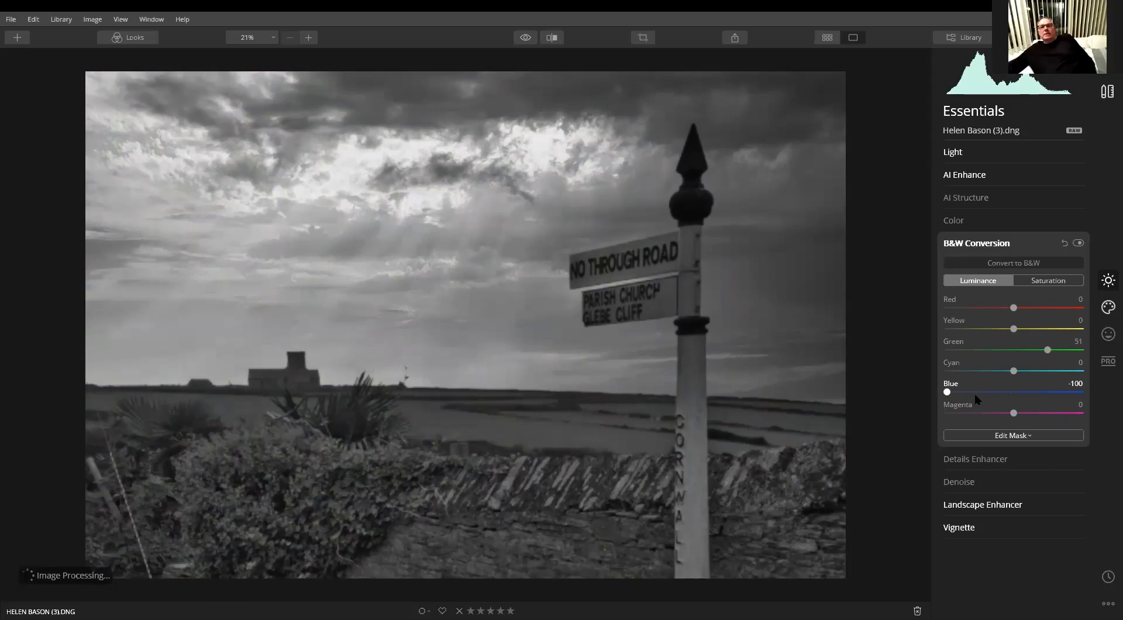
{"action": "left_click_drag", "start_coordinate": [947, 392], "coordinate": [1045, 385]}
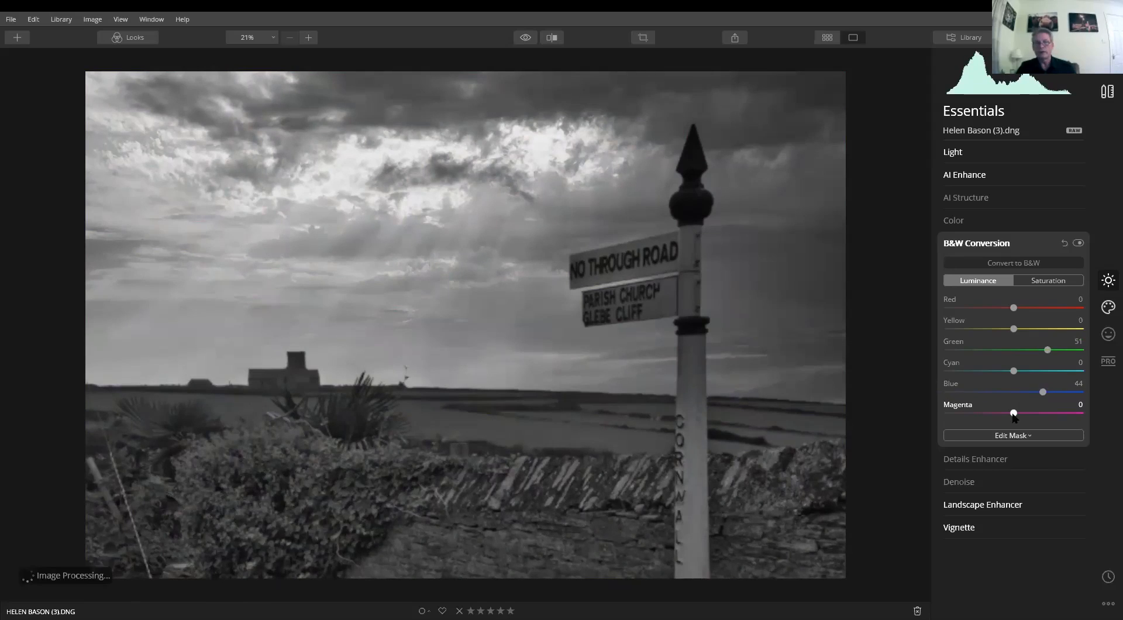
{"action": "left_click_drag", "start_coordinate": [1023, 409], "coordinate": [1028, 412]}
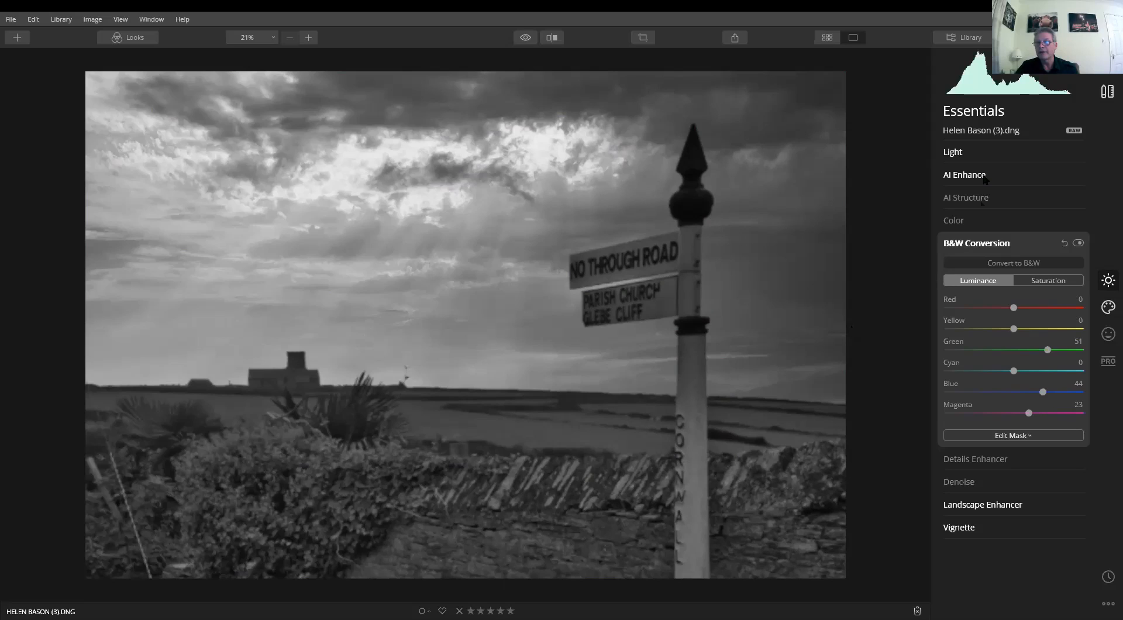
Apply AI Structure with Amount 29 and Boost 17
{"action": "left_click", "coordinate": [971, 198]}
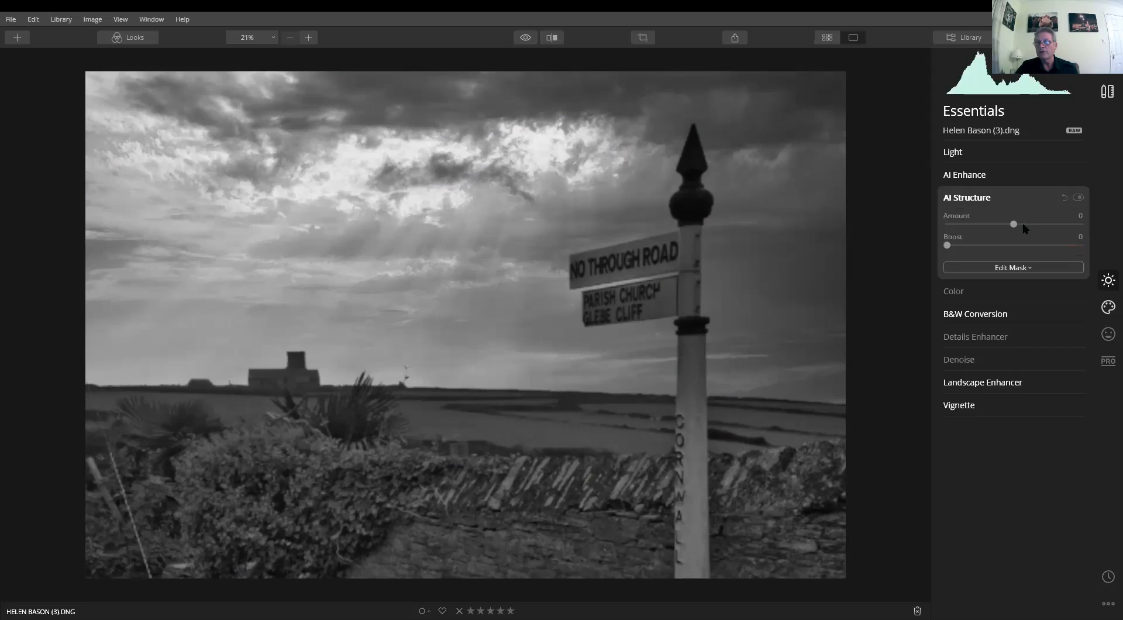
{"action": "left_click", "coordinate": [1032, 224]}
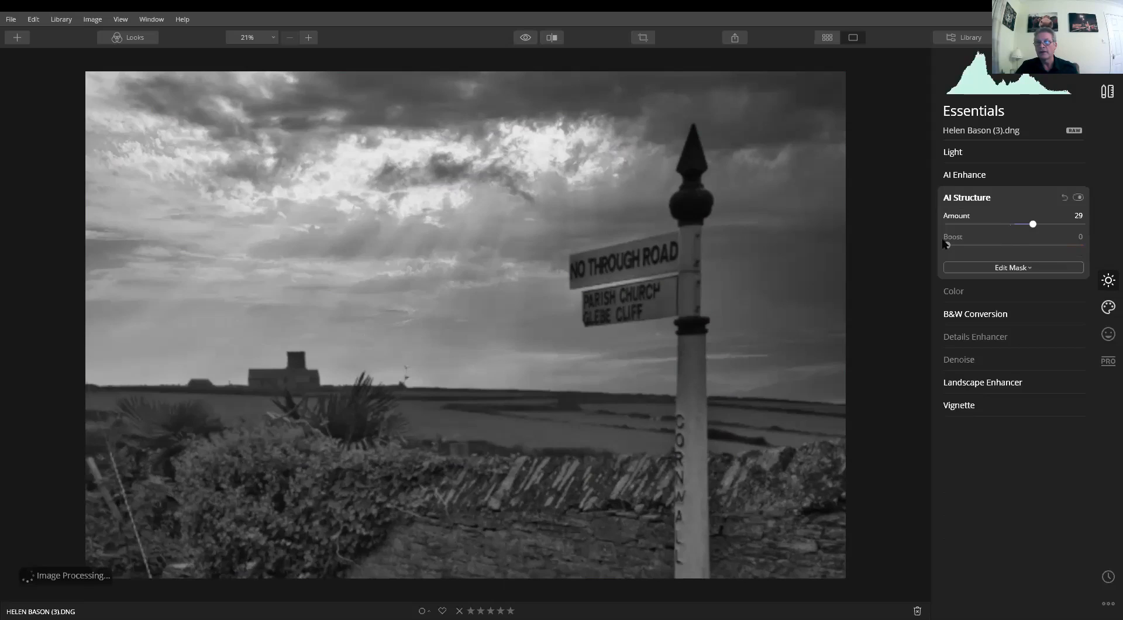
{"action": "left_click", "coordinate": [968, 244]}
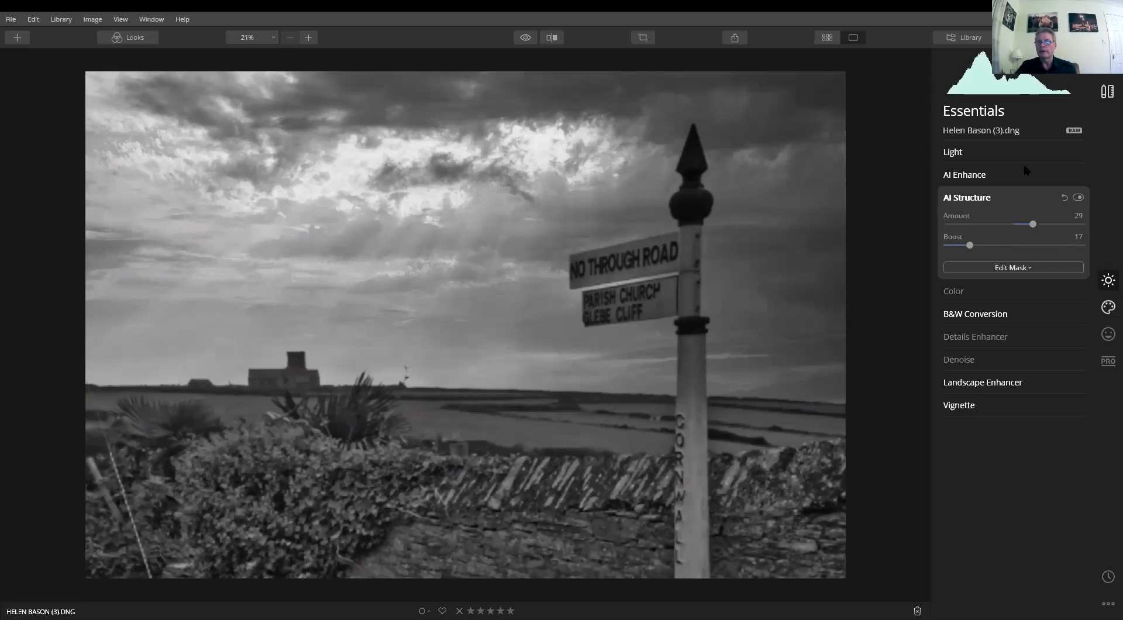
Darken the signpost photo in the Light settings with Exposure -1.05 and Smart Contrast -28
{"action": "left_click", "coordinate": [1014, 150]}
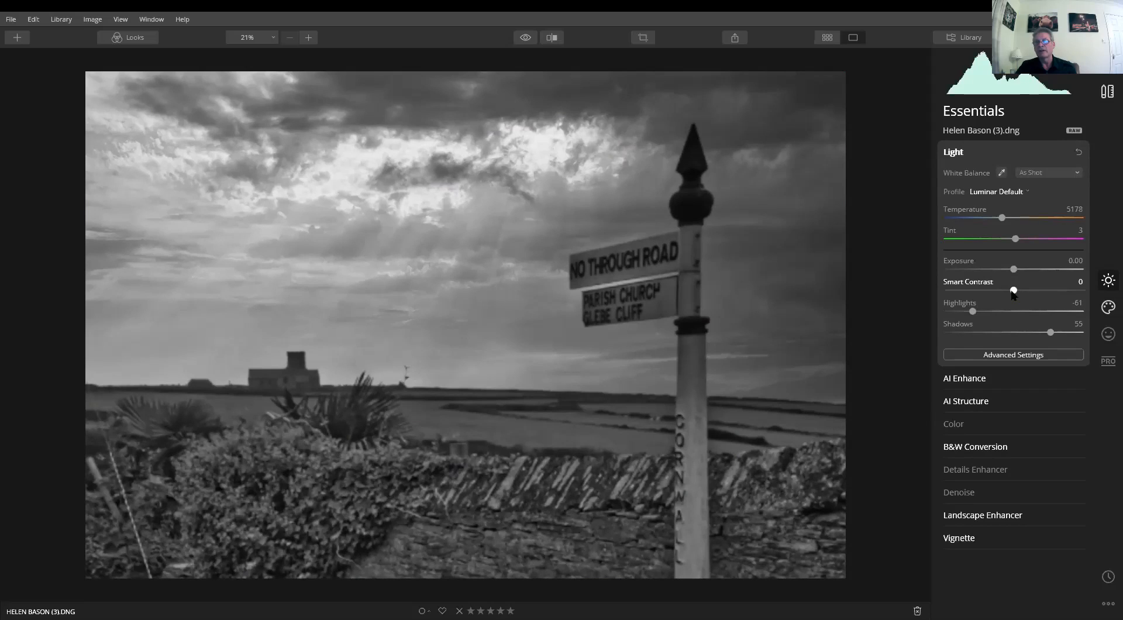
{"action": "left_click_drag", "start_coordinate": [1006, 291], "coordinate": [994, 291]}
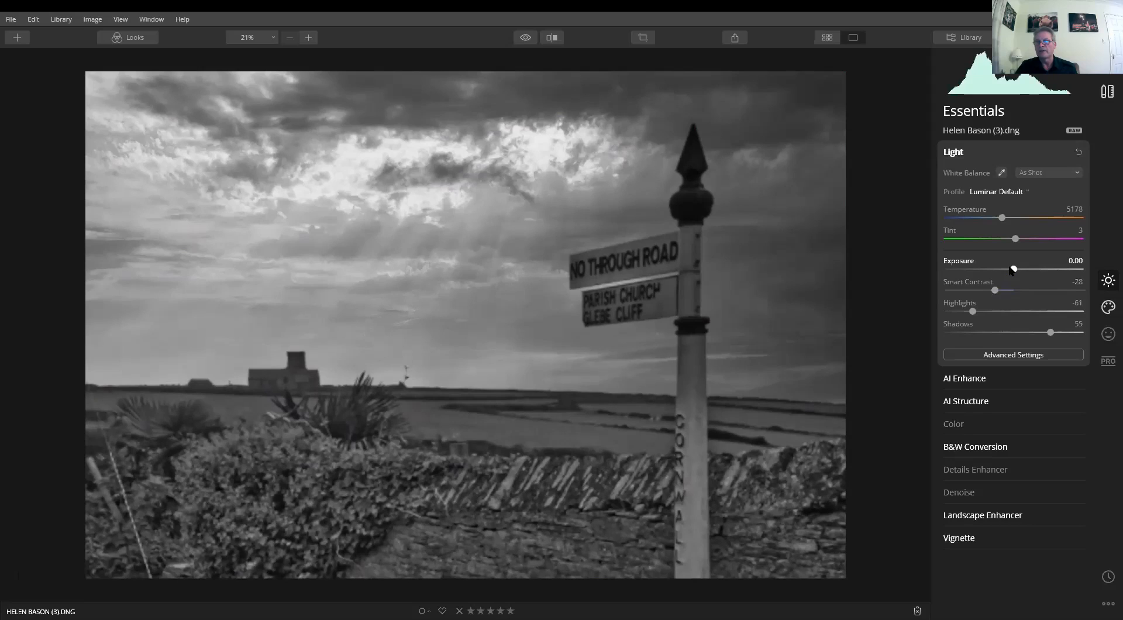
{"action": "left_click", "coordinate": [1000, 269]}
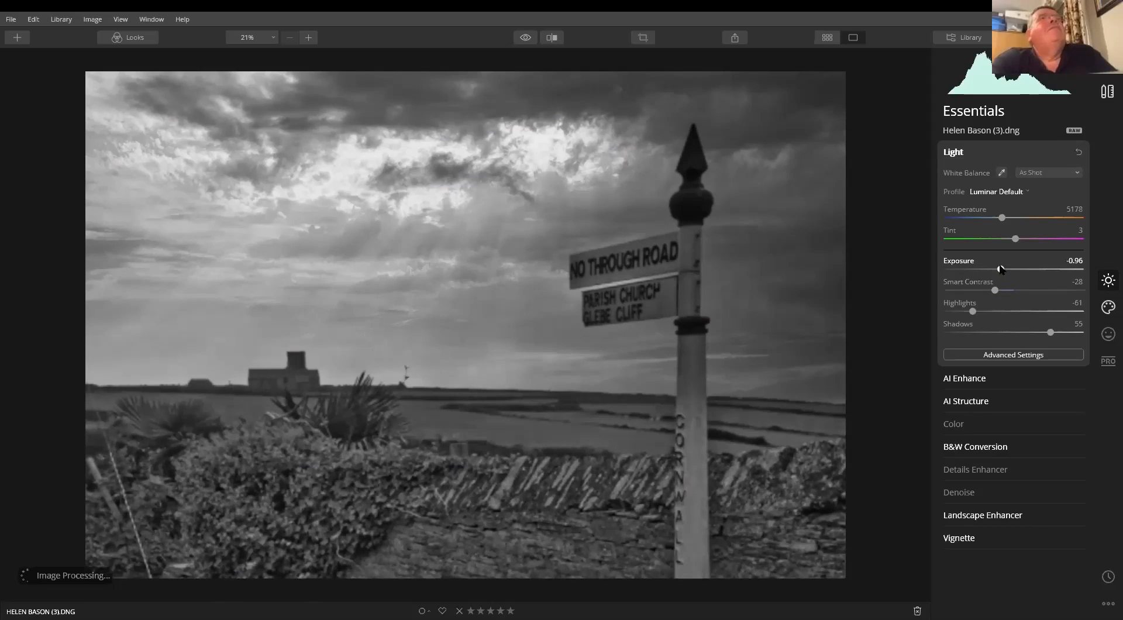
{"action": "left_click_drag", "start_coordinate": [1000, 270], "coordinate": [998, 269]}
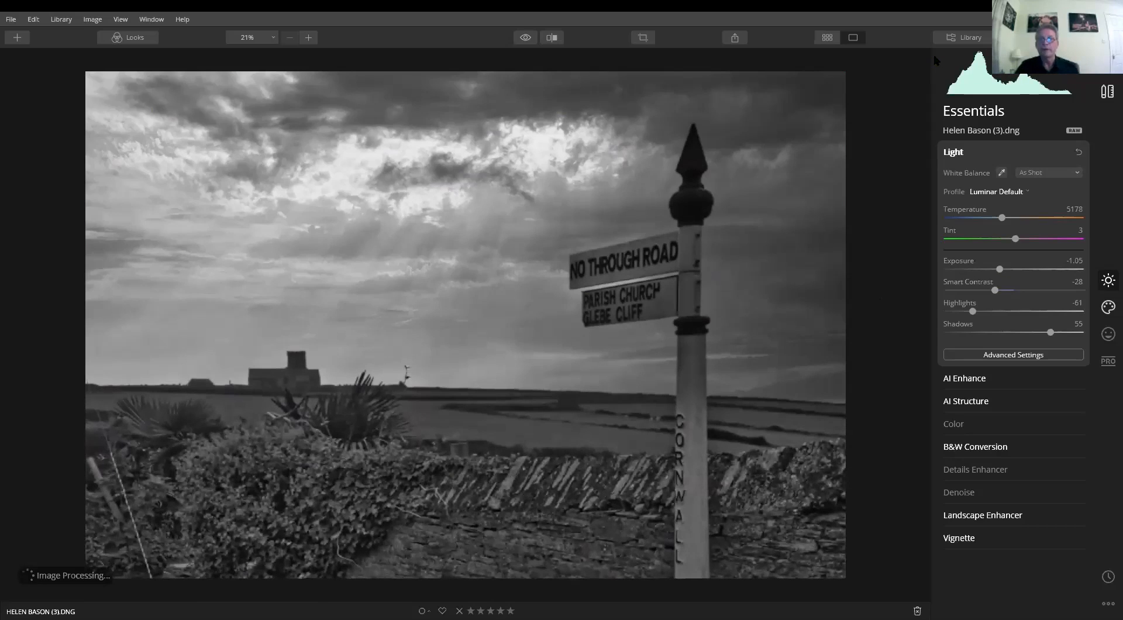
Try Sunrays on the signpost photo with the sun center in the bright clouds and Amount 80
{"action": "left_click", "coordinate": [1108, 334]}
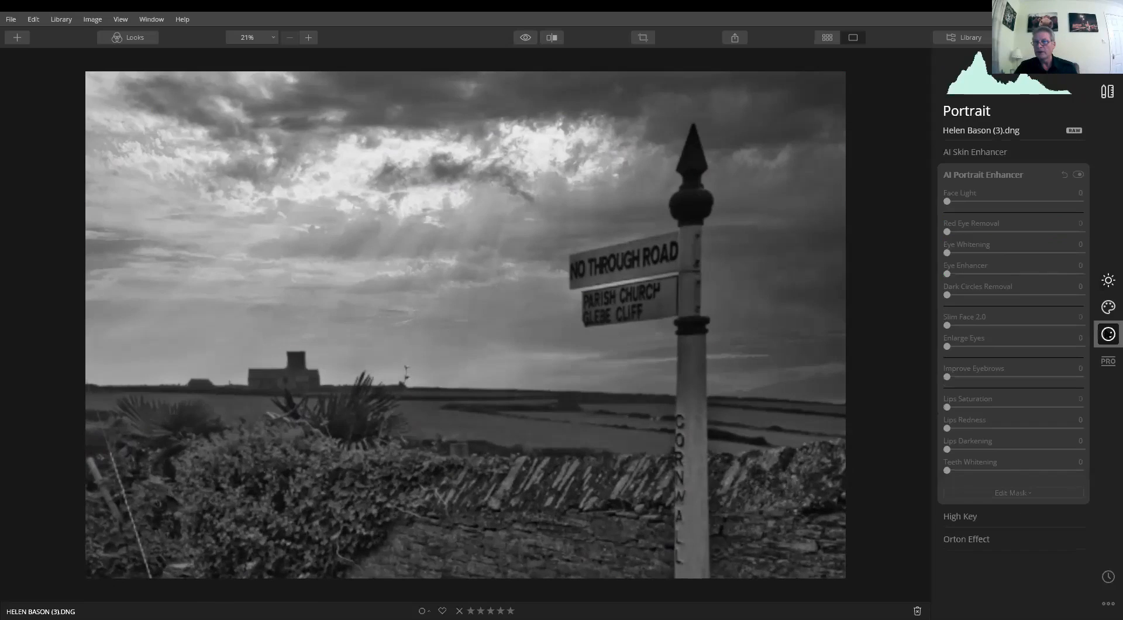
{"action": "left_click", "coordinate": [1106, 361]}
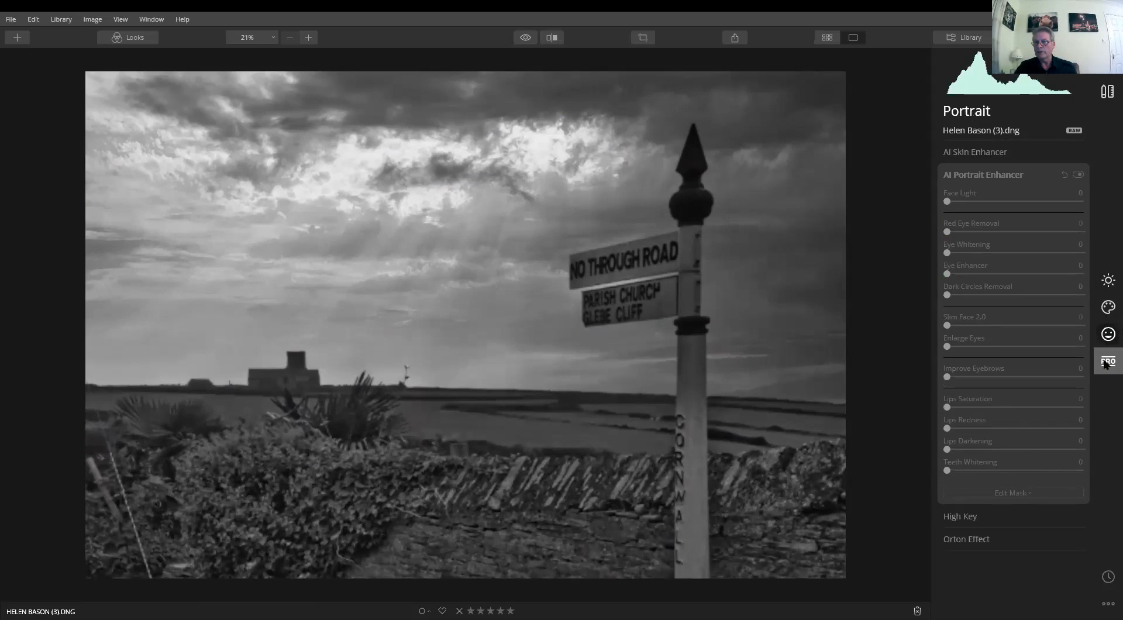
{"action": "left_click", "coordinate": [1108, 307]}
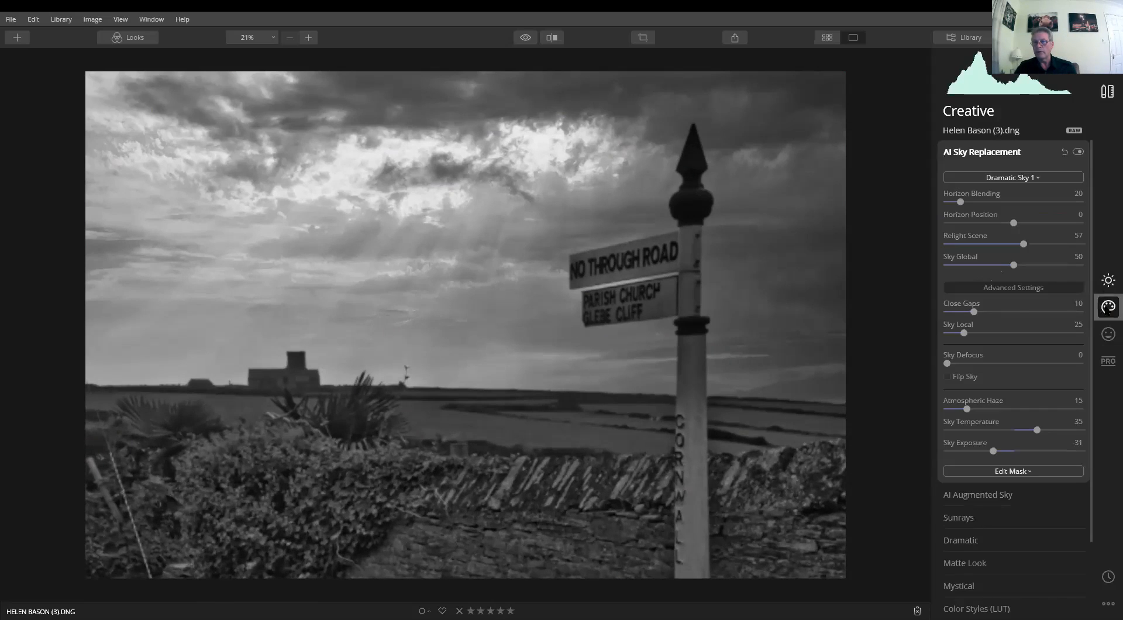
{"action": "left_click", "coordinate": [1009, 153]}
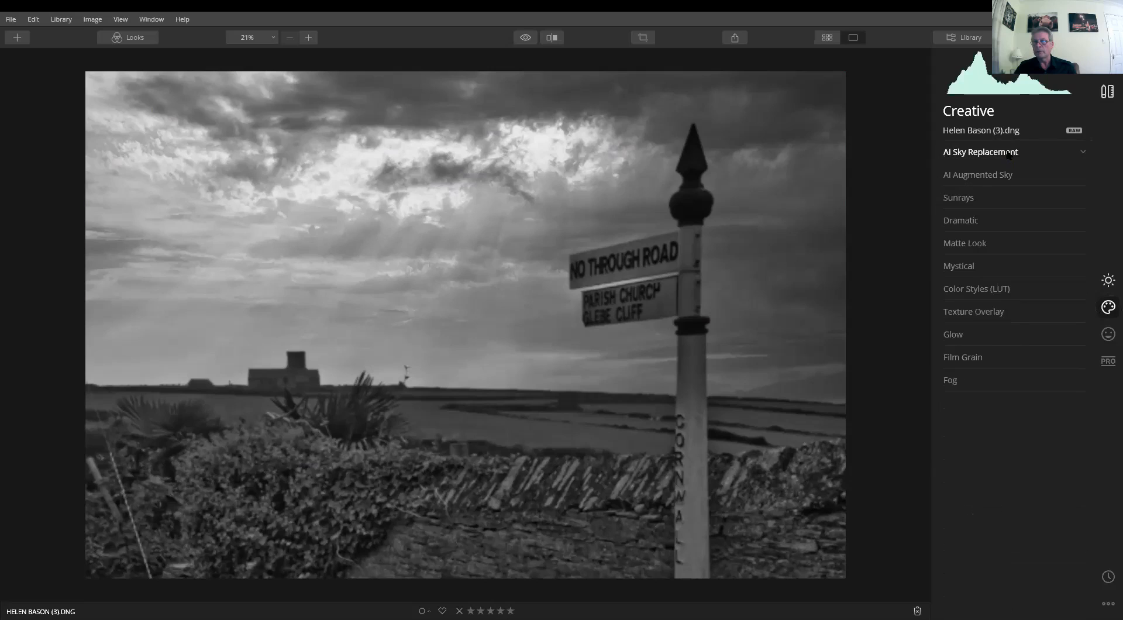
{"action": "left_click", "coordinate": [979, 197]}
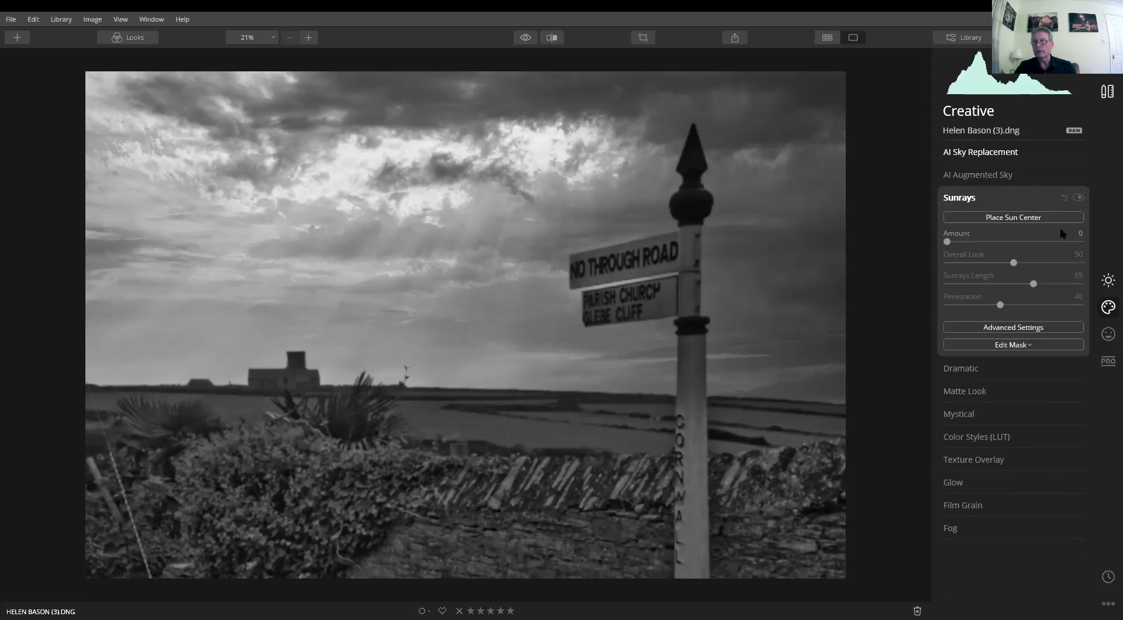
{"action": "left_click", "coordinate": [1026, 219]}
{"action": "left_click", "coordinate": [409, 199]}
{"action": "left_click_drag", "start_coordinate": [946, 242], "coordinate": [1018, 242]}
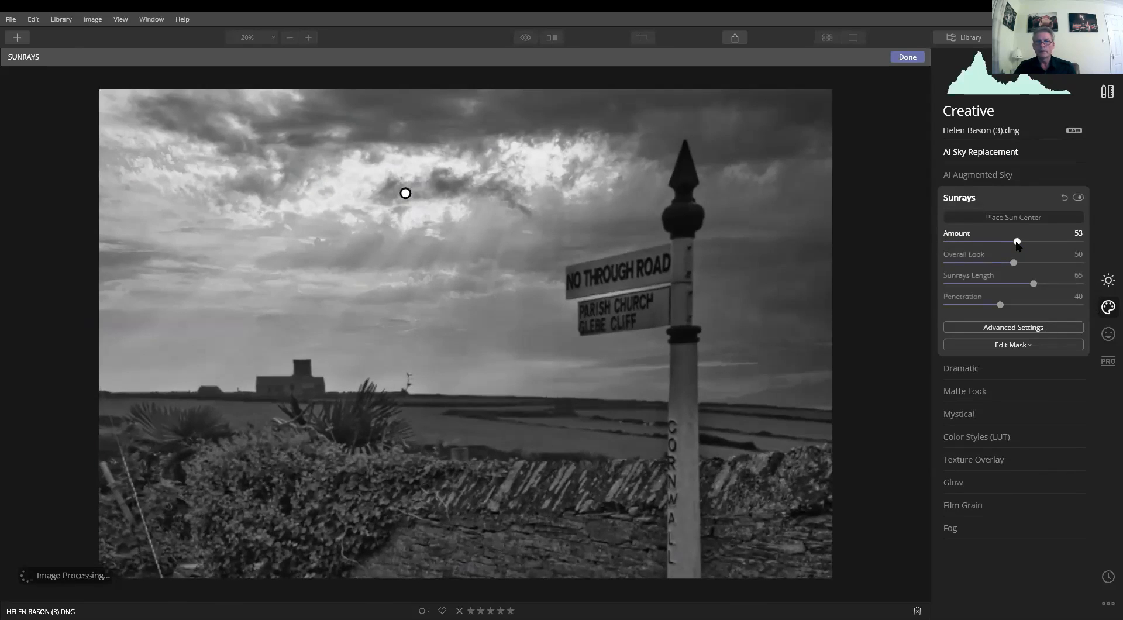
{"action": "left_click_drag", "start_coordinate": [1034, 245], "coordinate": [1053, 245]}
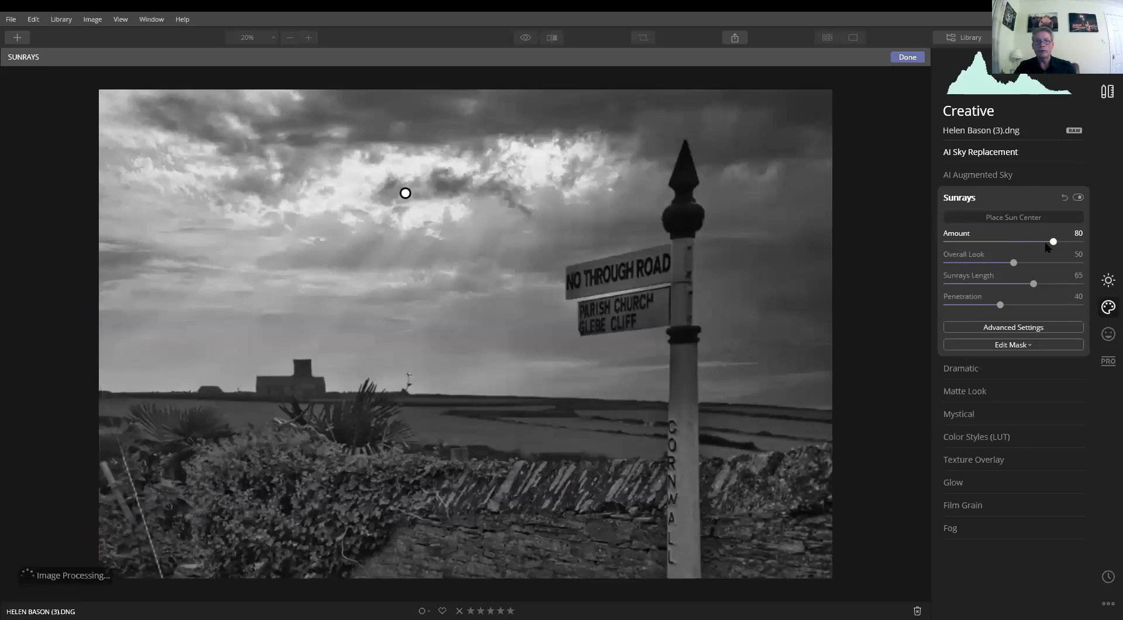
Try softer Sunrays with Amount 14, Overall Look 8 and Sunrays Length 23, moving the sun center farther from the signpost
{"action": "left_click_drag", "start_coordinate": [1047, 246], "coordinate": [963, 263]}
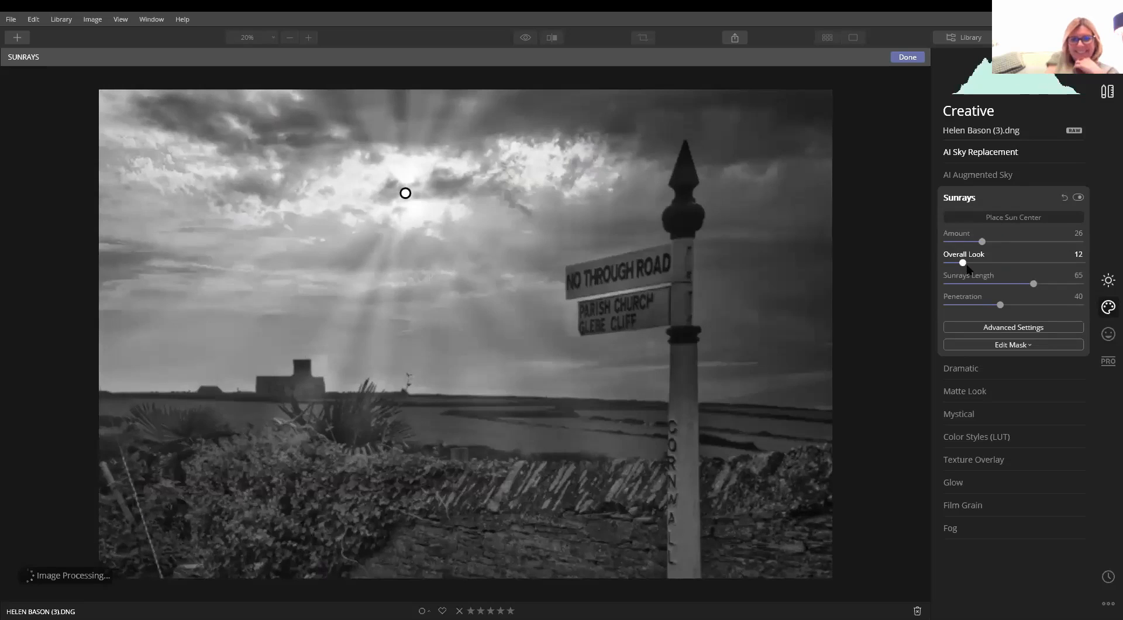
{"action": "left_click_drag", "start_coordinate": [963, 263], "coordinate": [957, 263]}
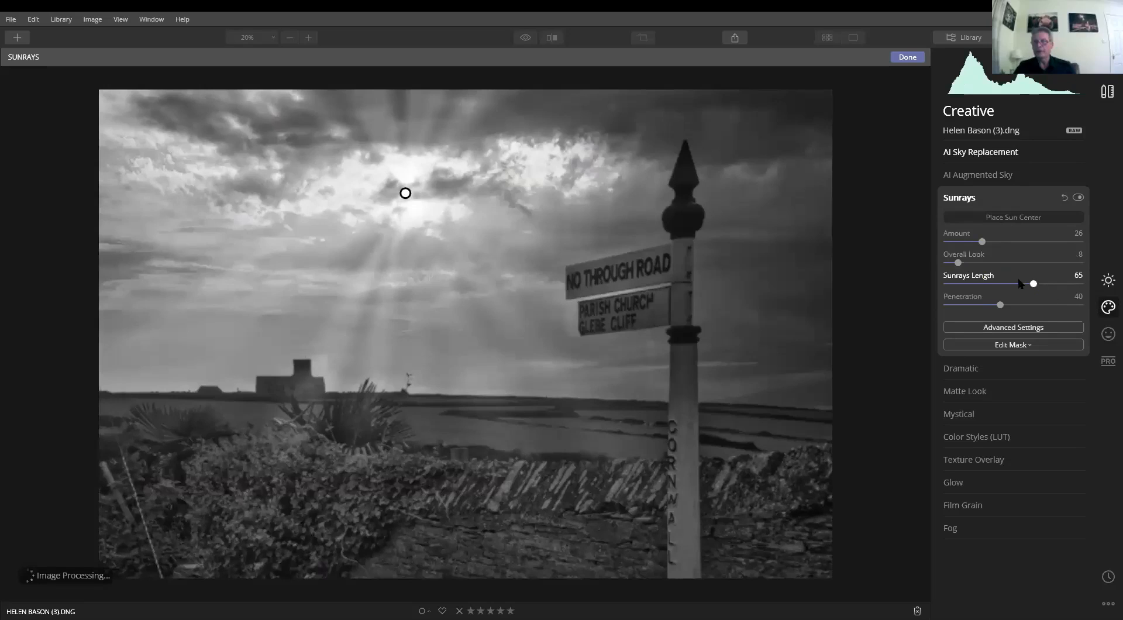
{"action": "left_click", "coordinate": [982, 284]}
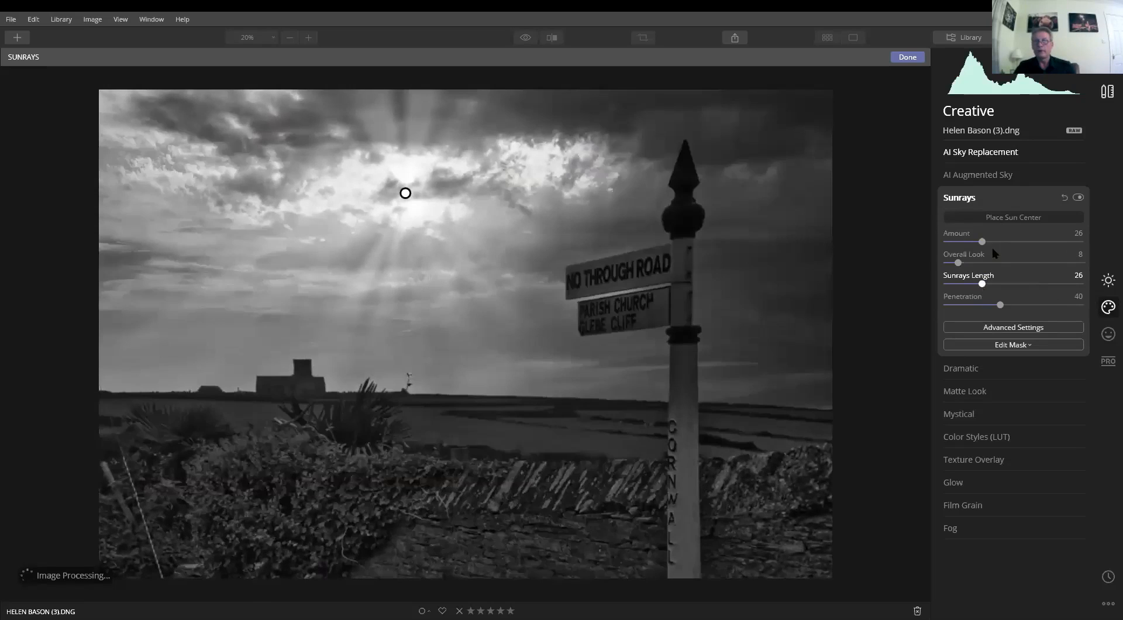
{"action": "left_click_drag", "start_coordinate": [982, 283], "coordinate": [980, 285]}
{"action": "left_click_drag", "start_coordinate": [404, 192], "coordinate": [346, 204]}
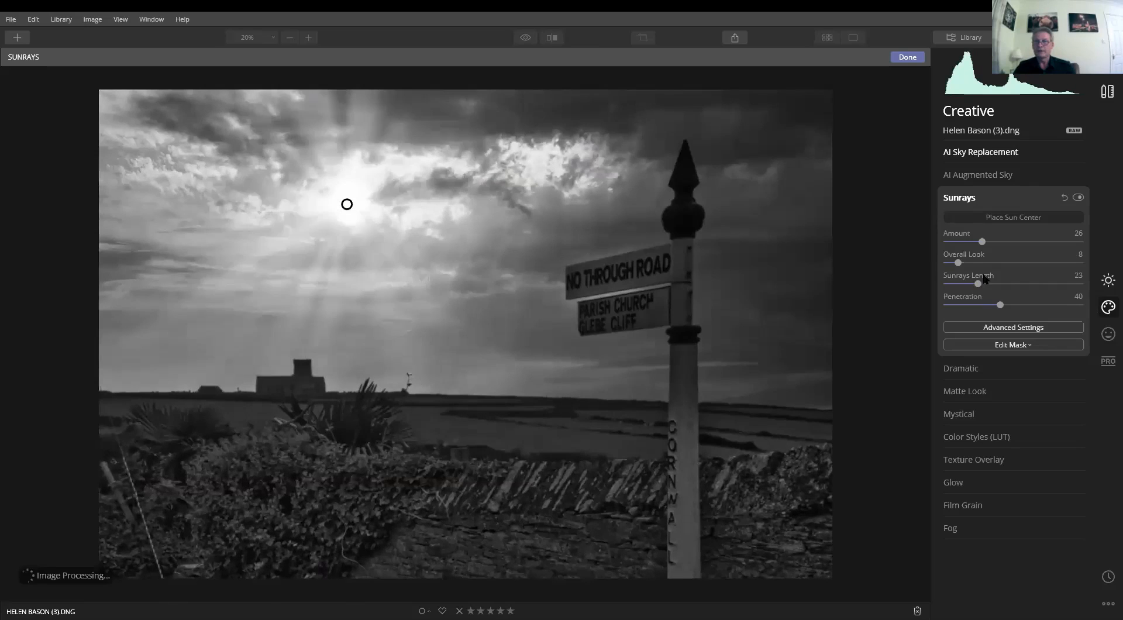
{"action": "left_click_drag", "start_coordinate": [981, 242], "coordinate": [966, 242]}
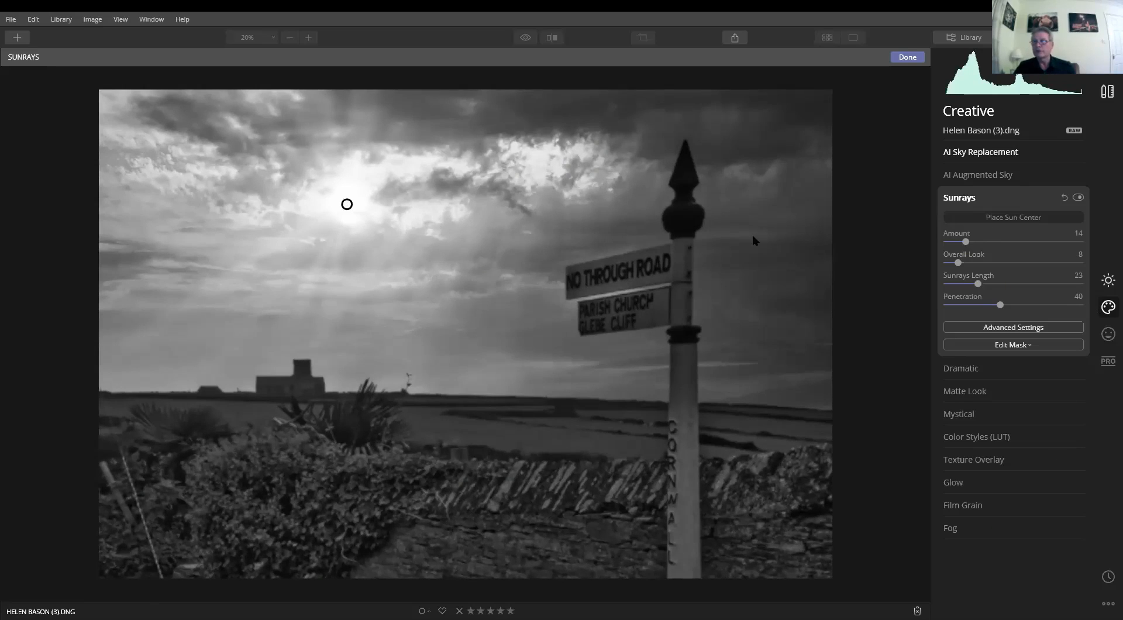
Compare the signpost photo with and without Sunrays, and reset the Sunrays settings
{"action": "left_click", "coordinate": [1076, 199]}
{"action": "left_click", "coordinate": [1076, 199]}
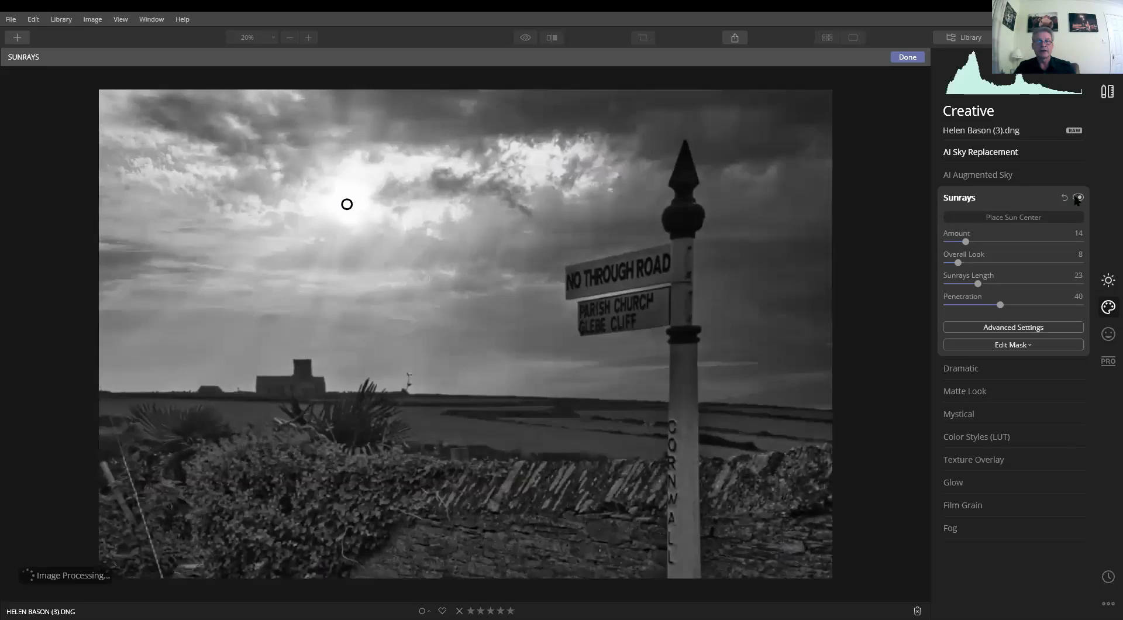
{"action": "left_click", "coordinate": [1076, 199]}
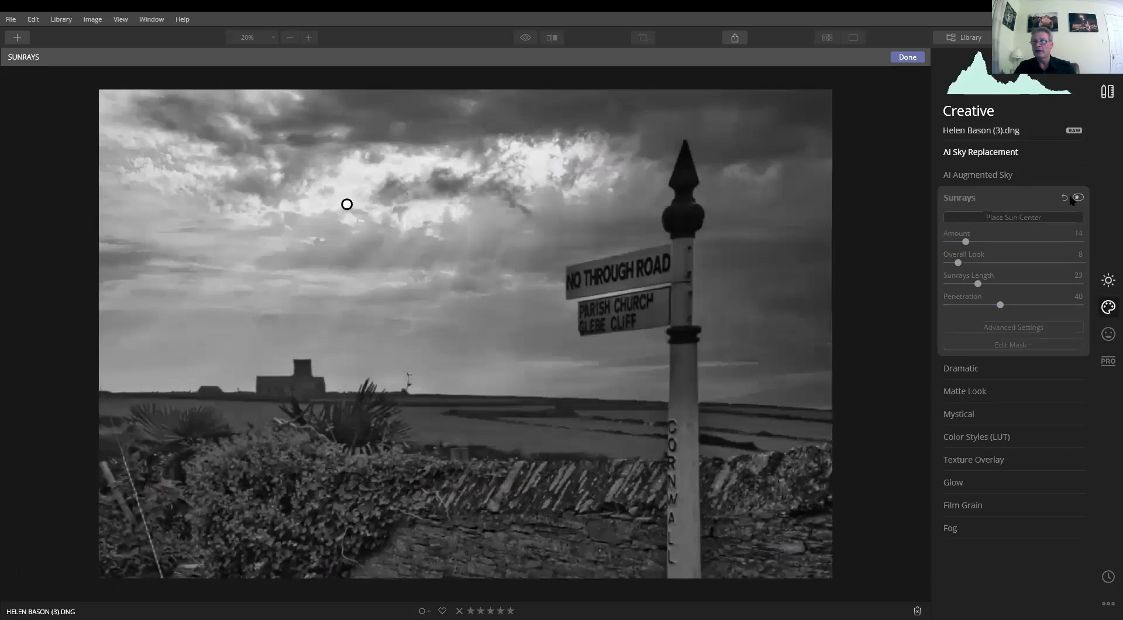
{"action": "left_click", "coordinate": [1063, 199]}
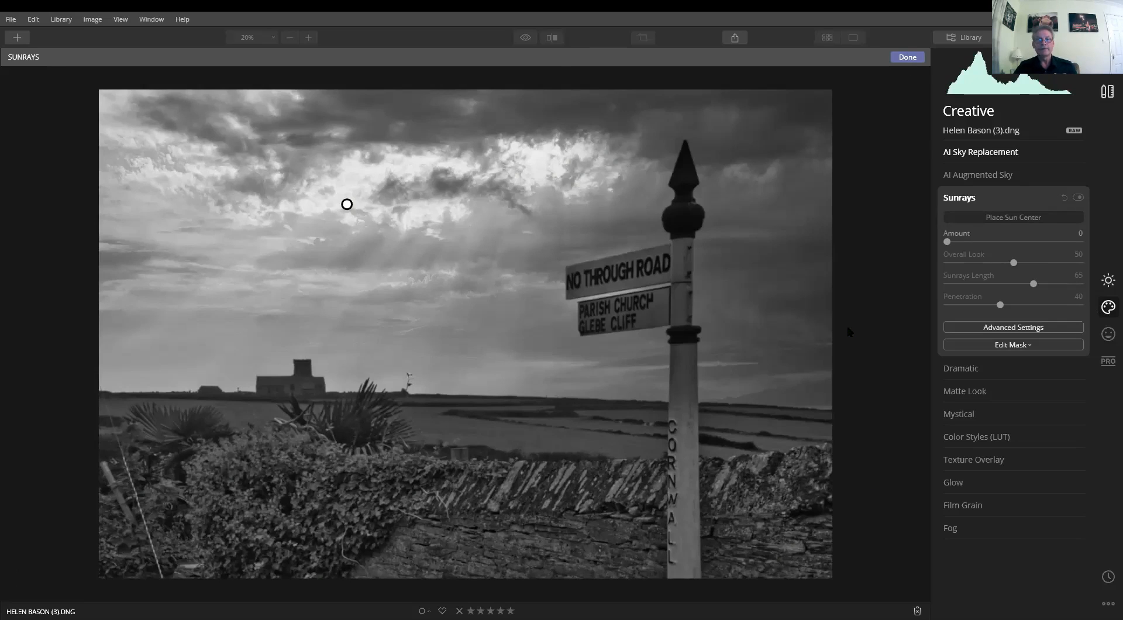
{"action": "key", "text": "Escape"}
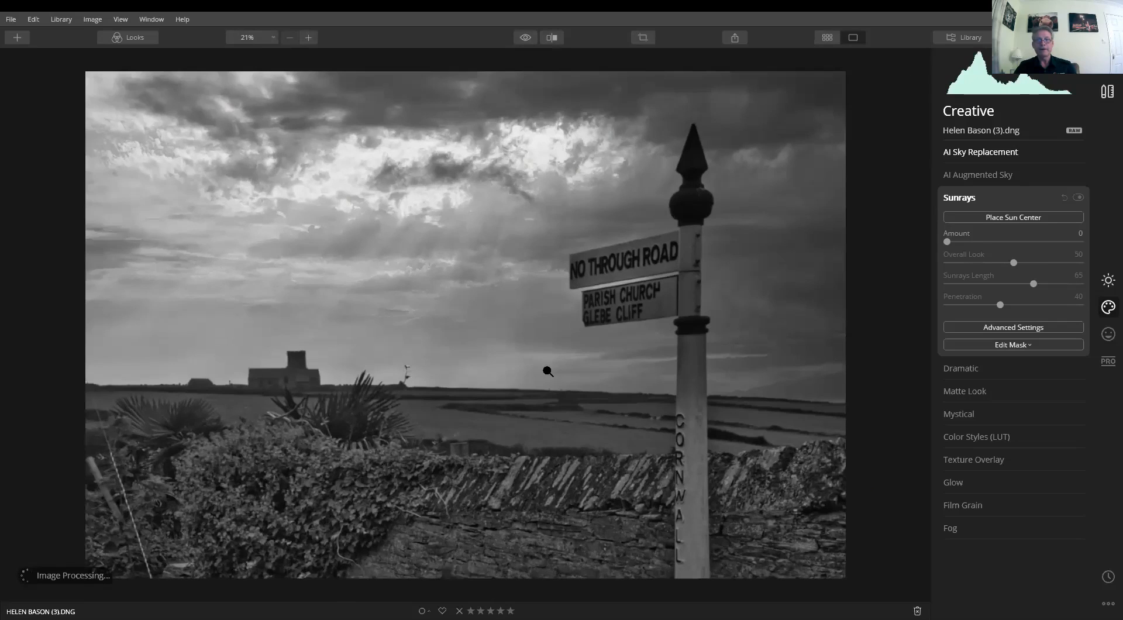
Browse the next photos in the Luminar Editts folder and open the bay landscape with the pointed rock
{"action": "left_click", "coordinate": [827, 38]}
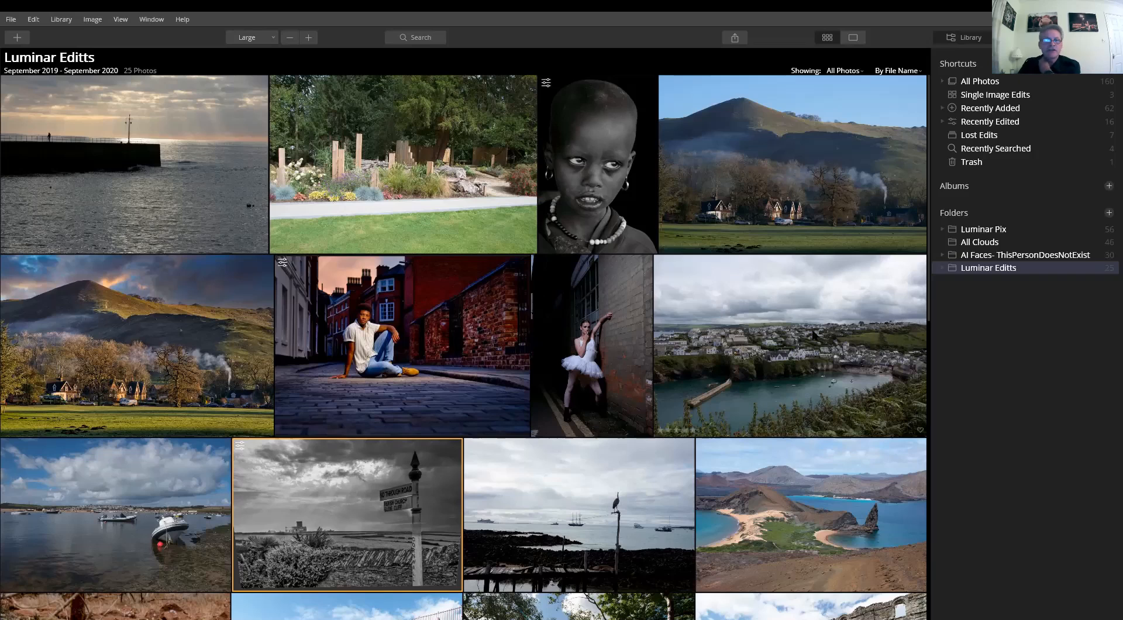
{"action": "double_click", "coordinate": [579, 514]}
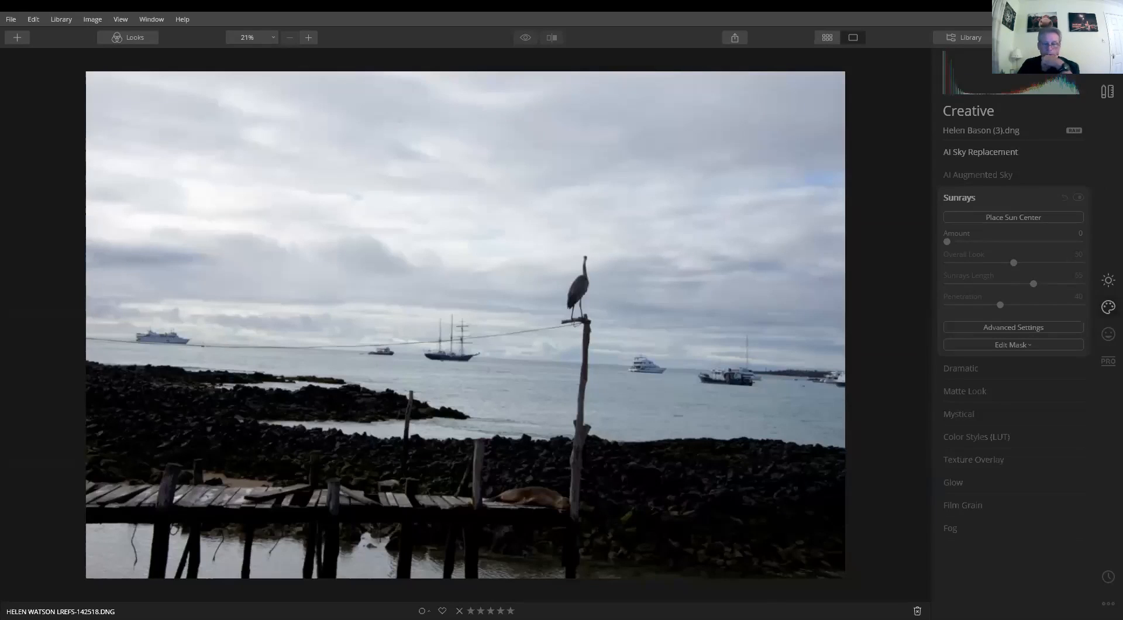
{"action": "key", "text": "Right"}
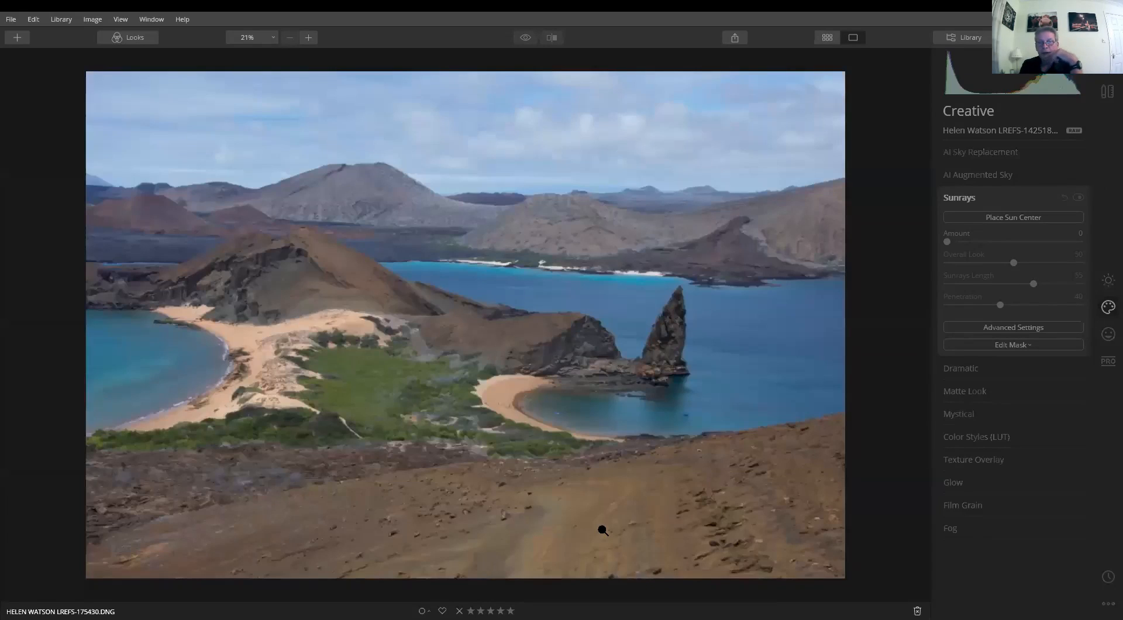
{"action": "key", "text": "Right"}
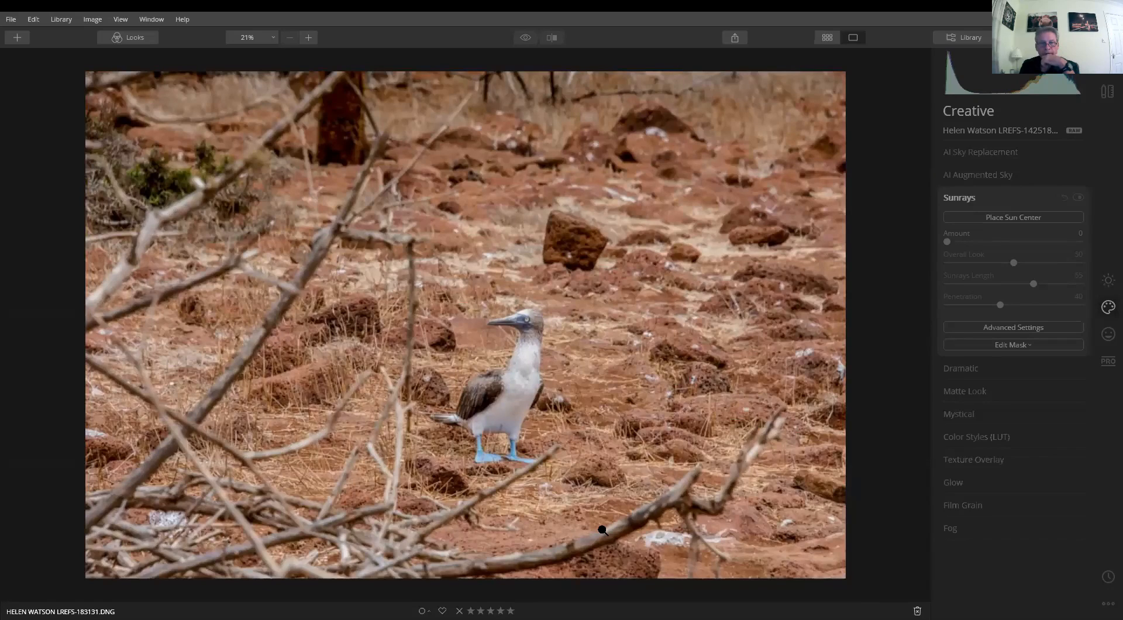
{"action": "key", "text": "Right"}
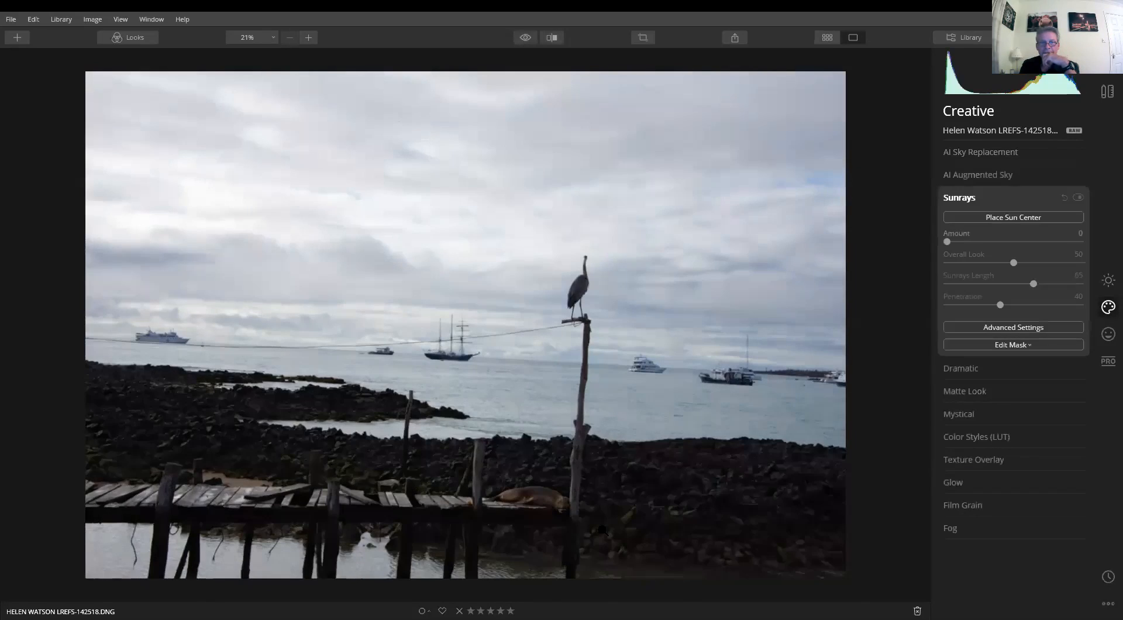
{"action": "key", "text": "Right"}
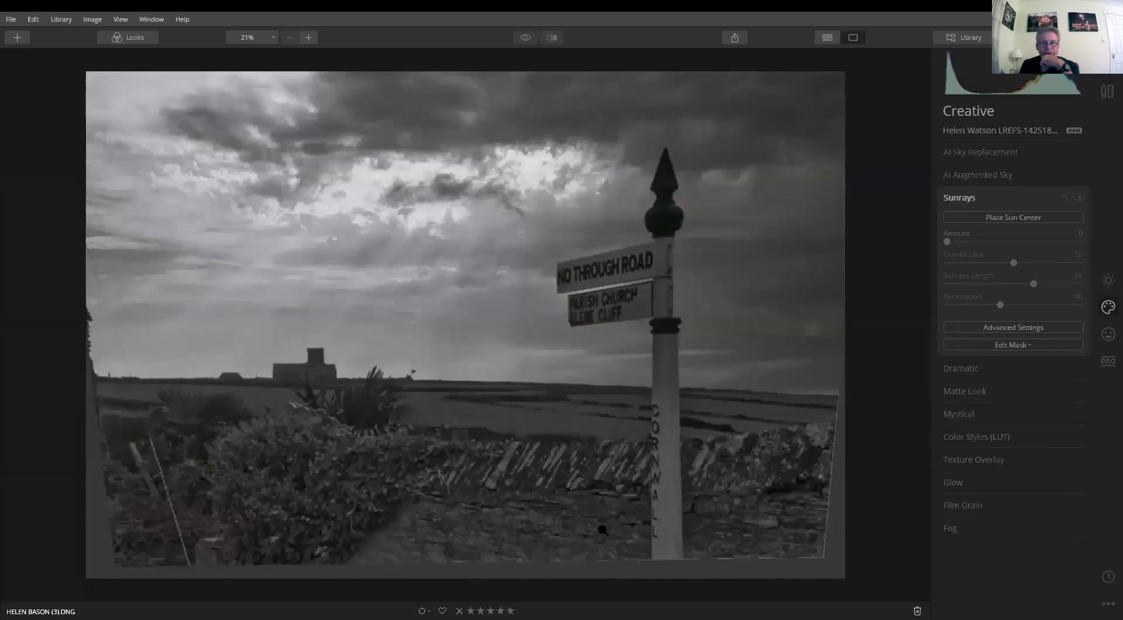
{"action": "key", "text": "Left"}
{"action": "key", "text": "Left"}
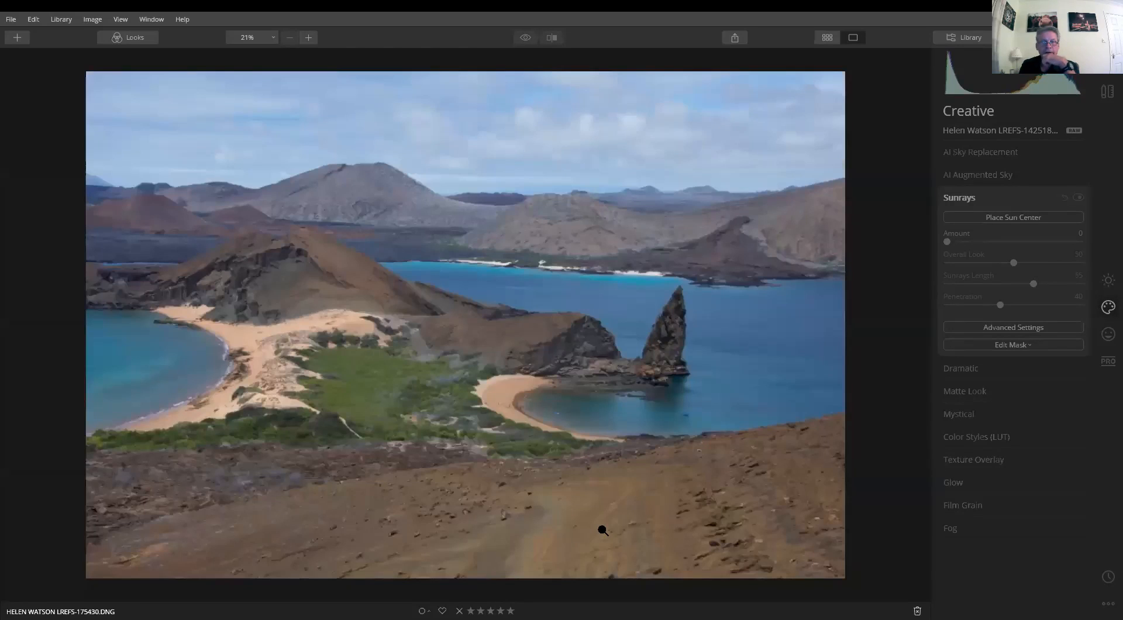
{"action": "key", "text": "Left"}
{"action": "key", "text": "Right"}
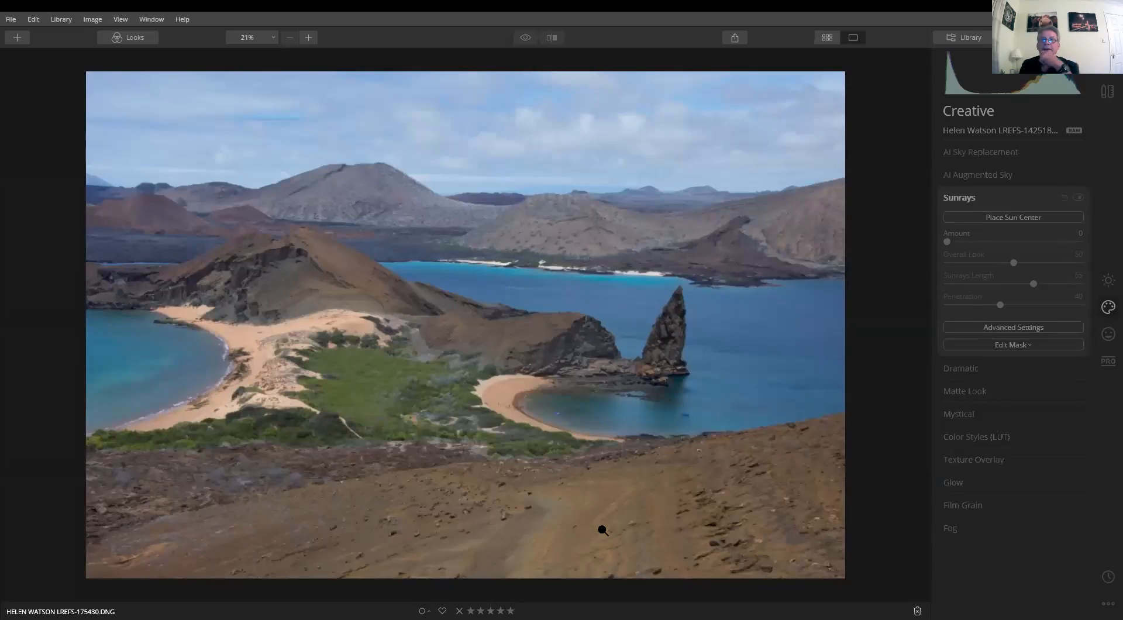
{"action": "key", "text": "Right"}
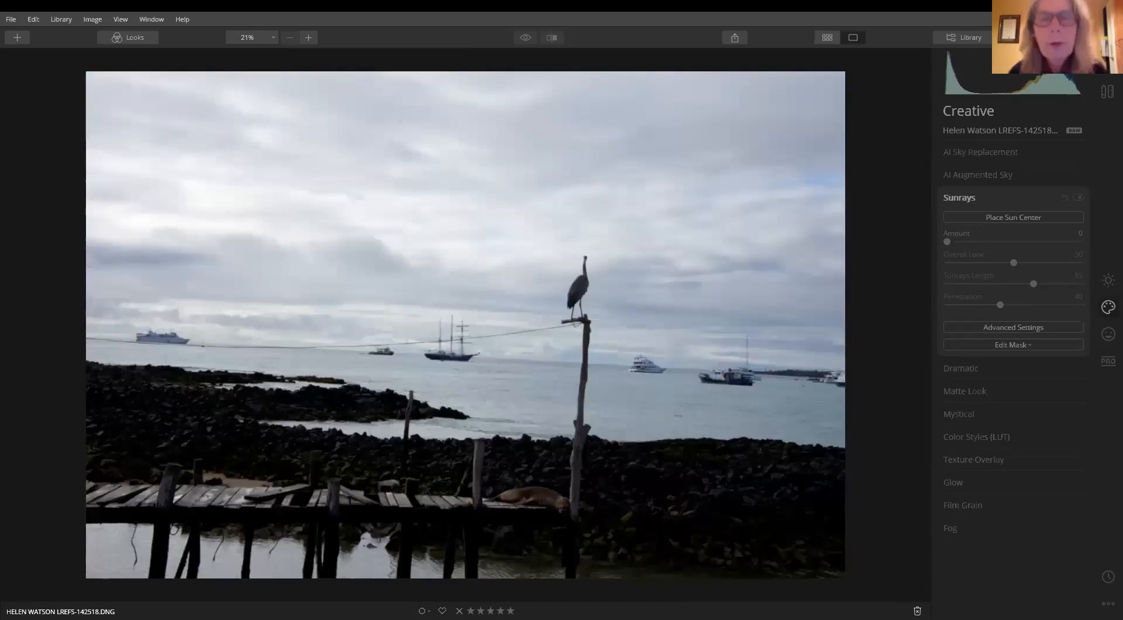
{"action": "key", "text": "Left"}
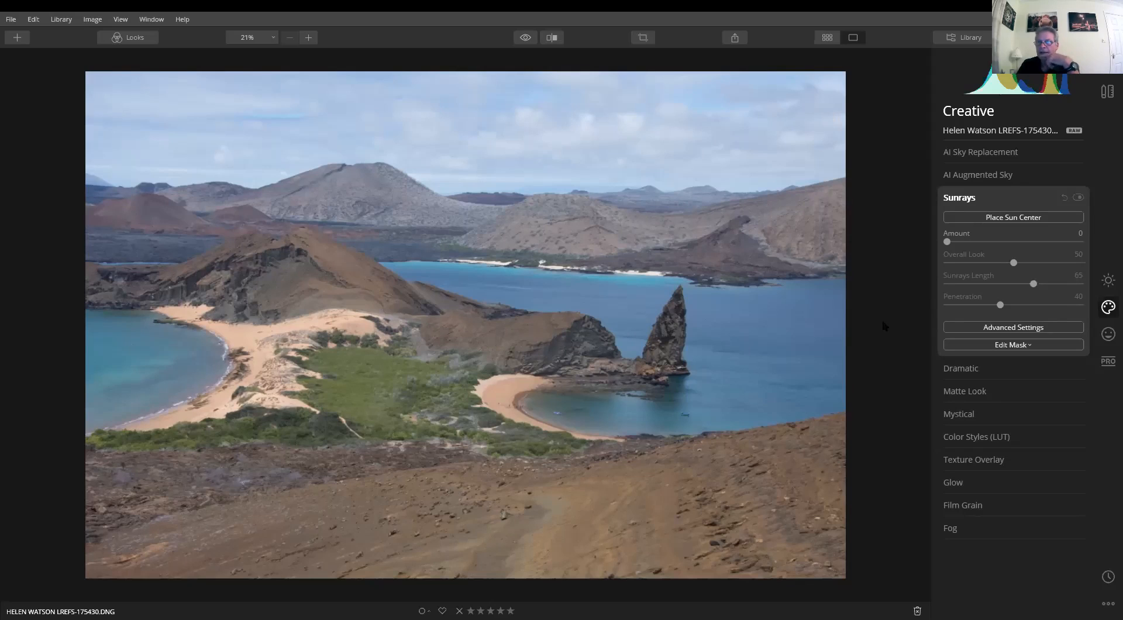
Rotate the bay landscape slightly counterclockwise to straighten it, and tighten and reposition the crop at the original aspect ratio
{"action": "left_click", "coordinate": [1107, 90]}
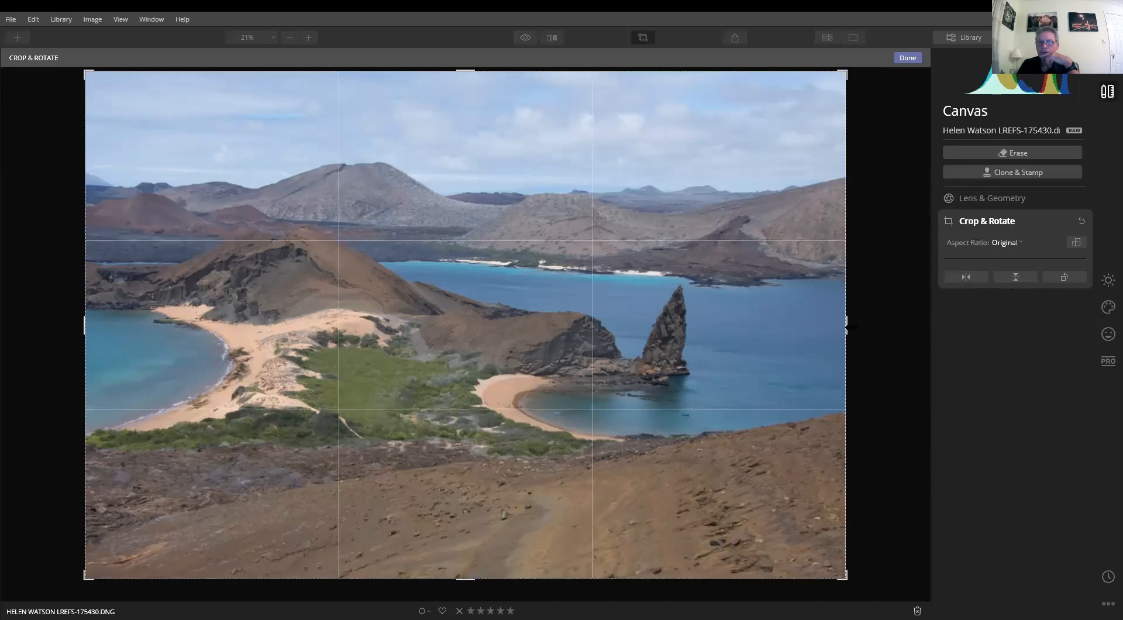
{"action": "left_click_drag", "start_coordinate": [878, 303], "coordinate": [879, 296]}
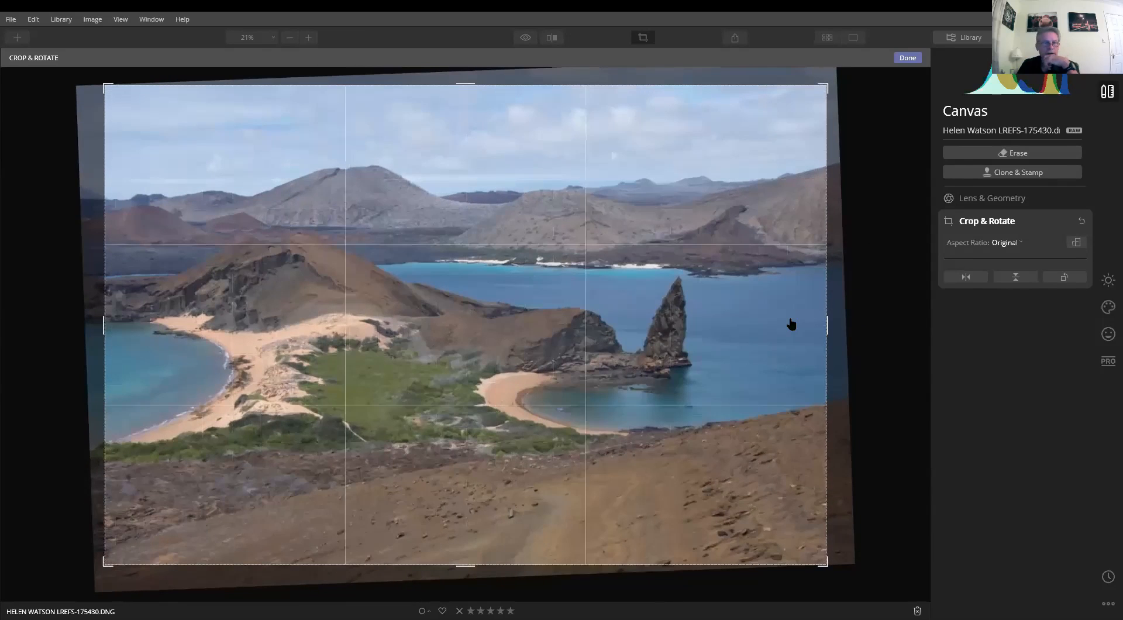
{"action": "left_click_drag", "start_coordinate": [789, 323], "coordinate": [812, 343]}
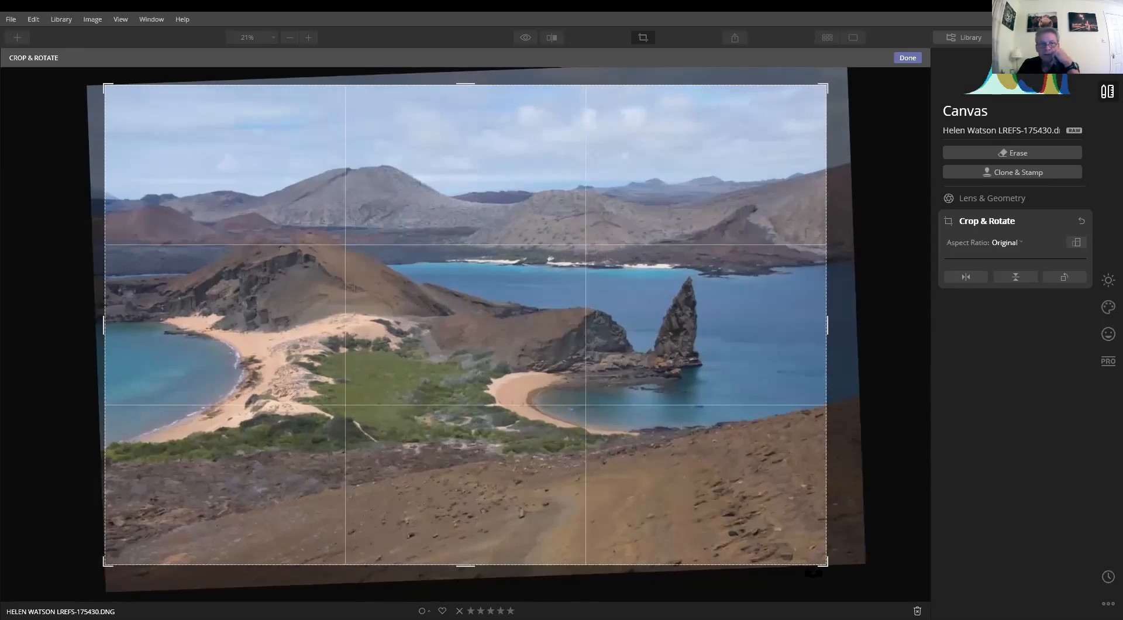
{"action": "left_click_drag", "start_coordinate": [592, 517], "coordinate": [484, 515]}
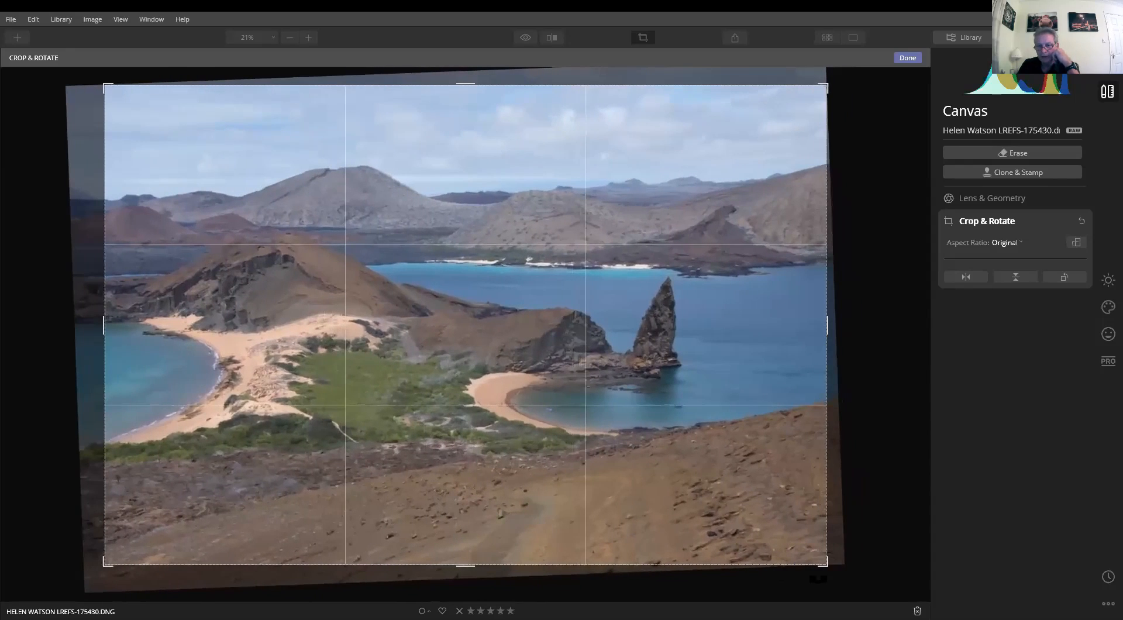
{"action": "left_click_drag", "start_coordinate": [822, 88], "coordinate": [791, 106]}
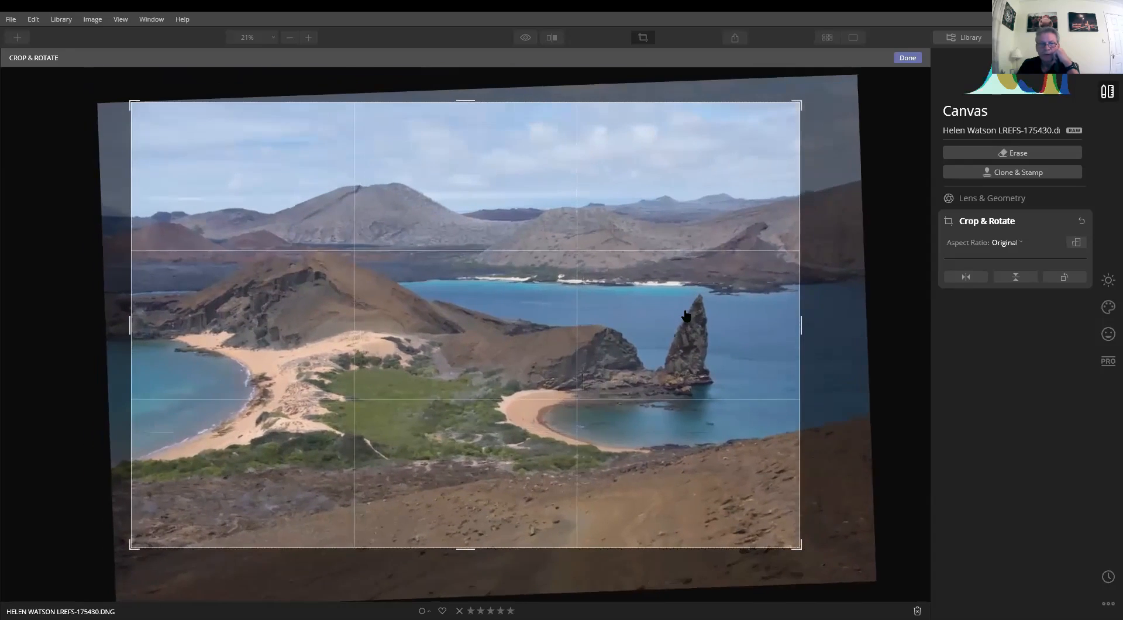
{"action": "left_click_drag", "start_coordinate": [668, 326], "coordinate": [717, 333]}
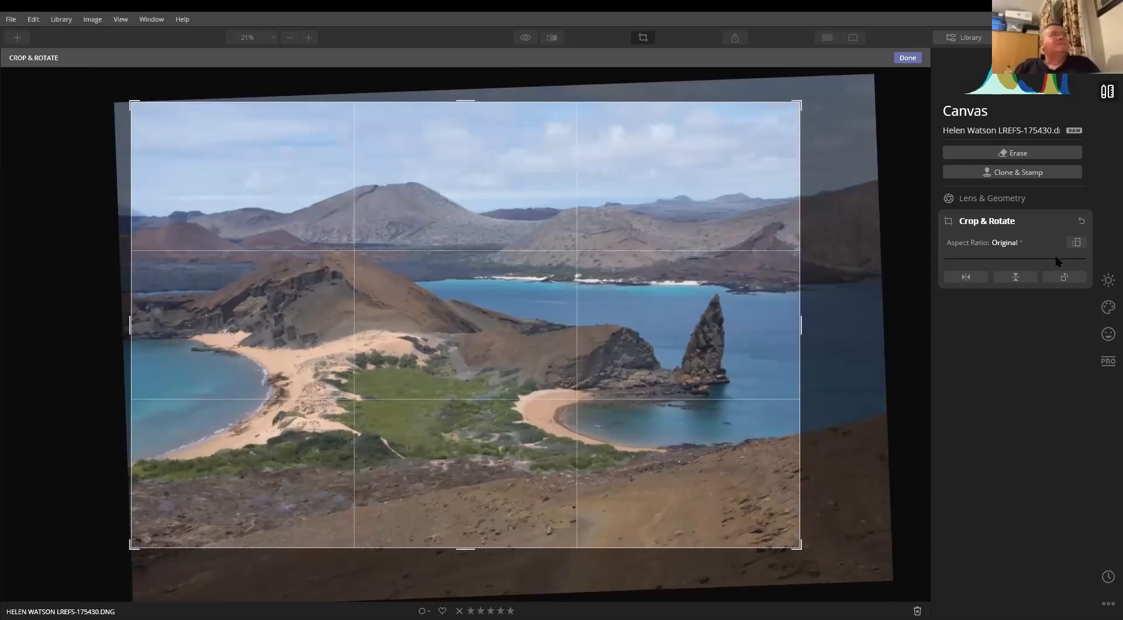
Crop the straightened landscape to 16:9, keeping more sky and less of the brown foreground slope, and apply the crop
{"action": "left_click", "coordinate": [1019, 243]}
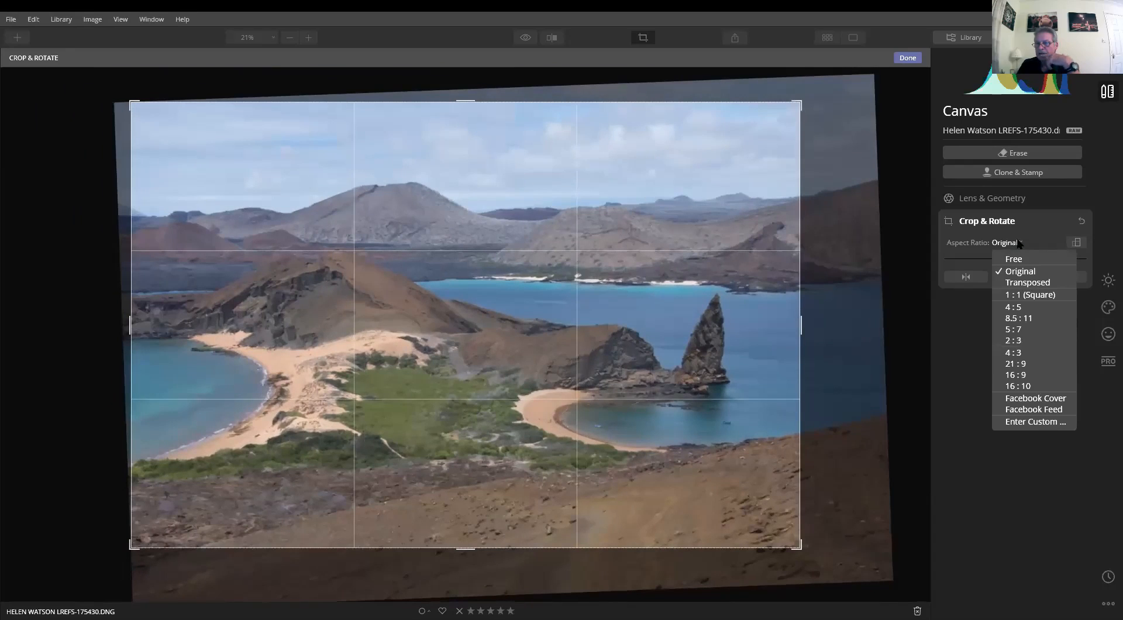
{"action": "left_click", "coordinate": [1030, 374]}
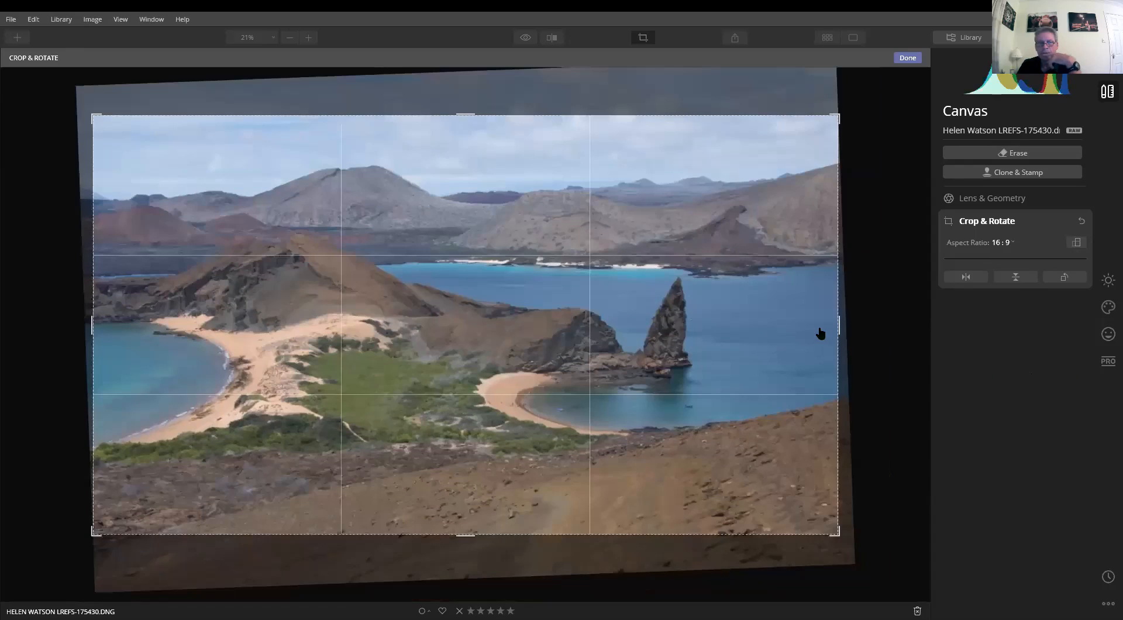
{"action": "left_click_drag", "start_coordinate": [448, 397], "coordinate": [446, 410]}
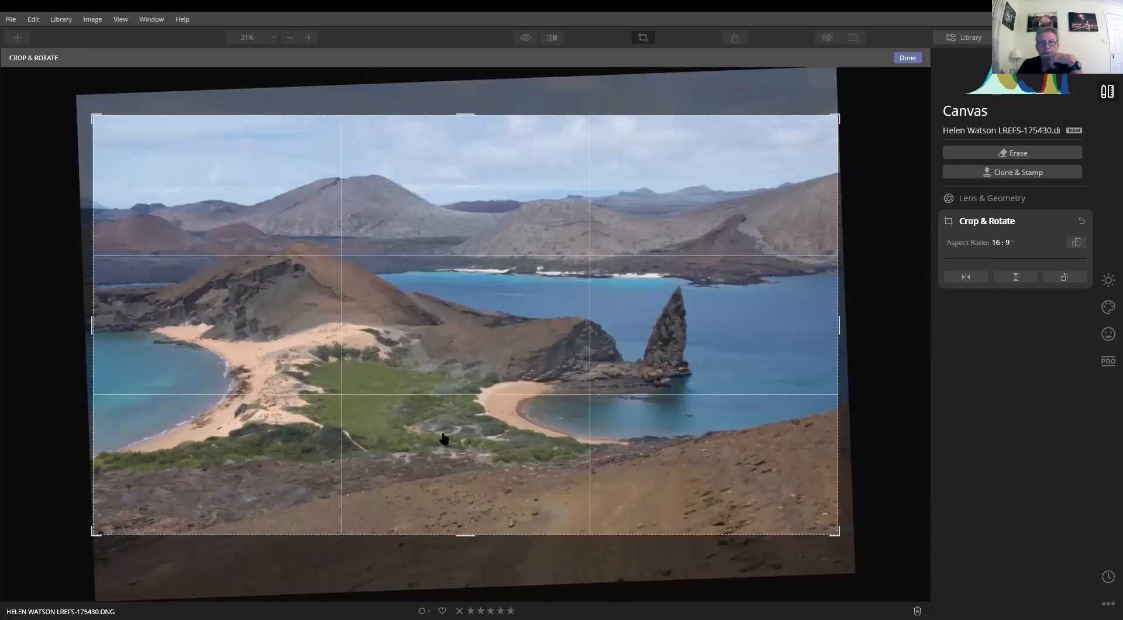
{"action": "left_click_drag", "start_coordinate": [838, 325], "coordinate": [833, 332]}
{"action": "left_click_drag", "start_coordinate": [765, 352], "coordinate": [765, 371]}
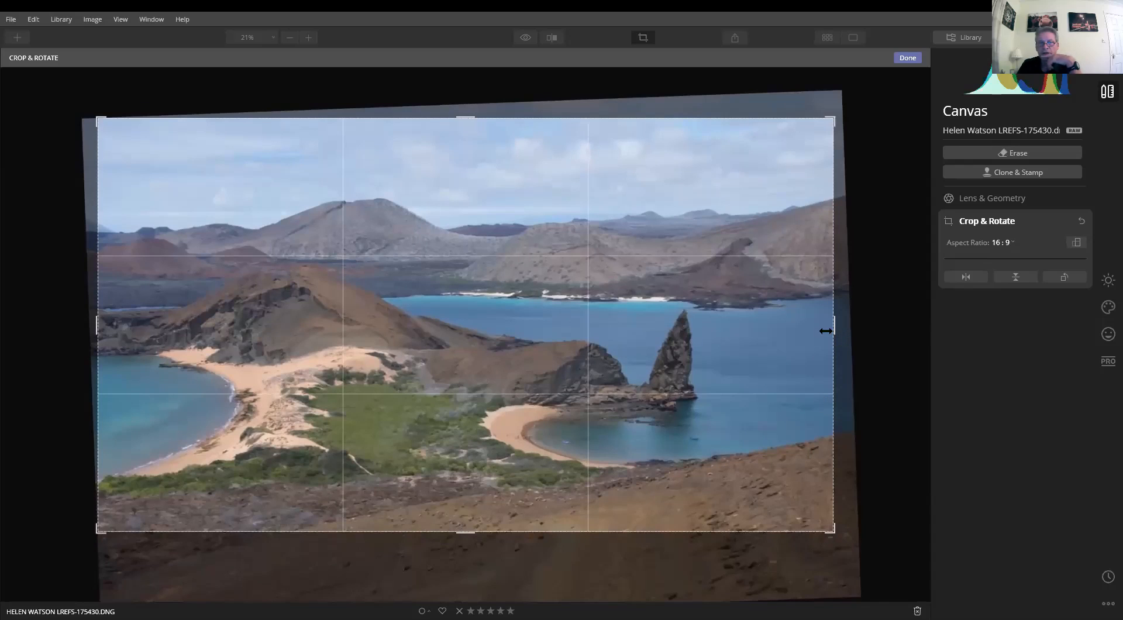
{"action": "left_click_drag", "start_coordinate": [833, 331], "coordinate": [829, 330]}
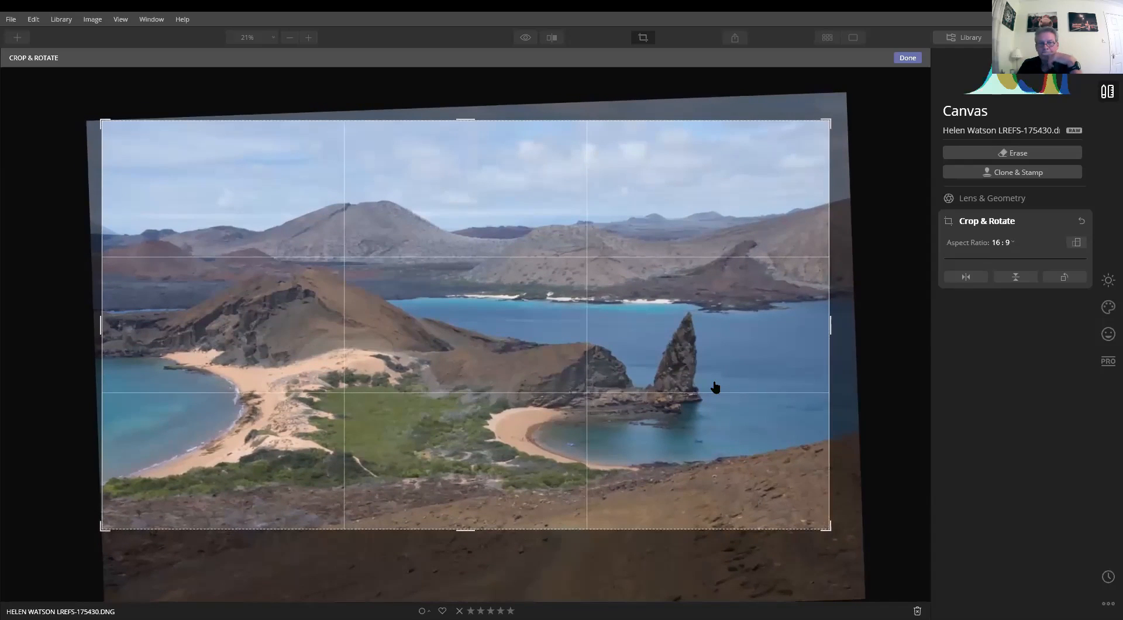
{"action": "key", "text": "Return"}
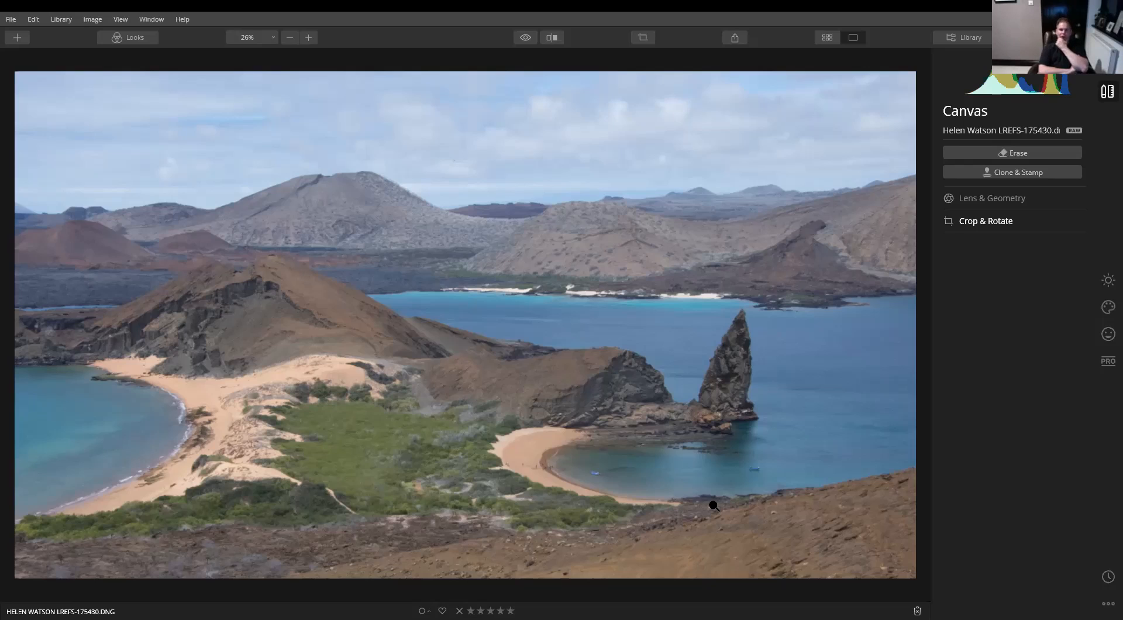
{"action": "left_click", "coordinate": [986, 222]}
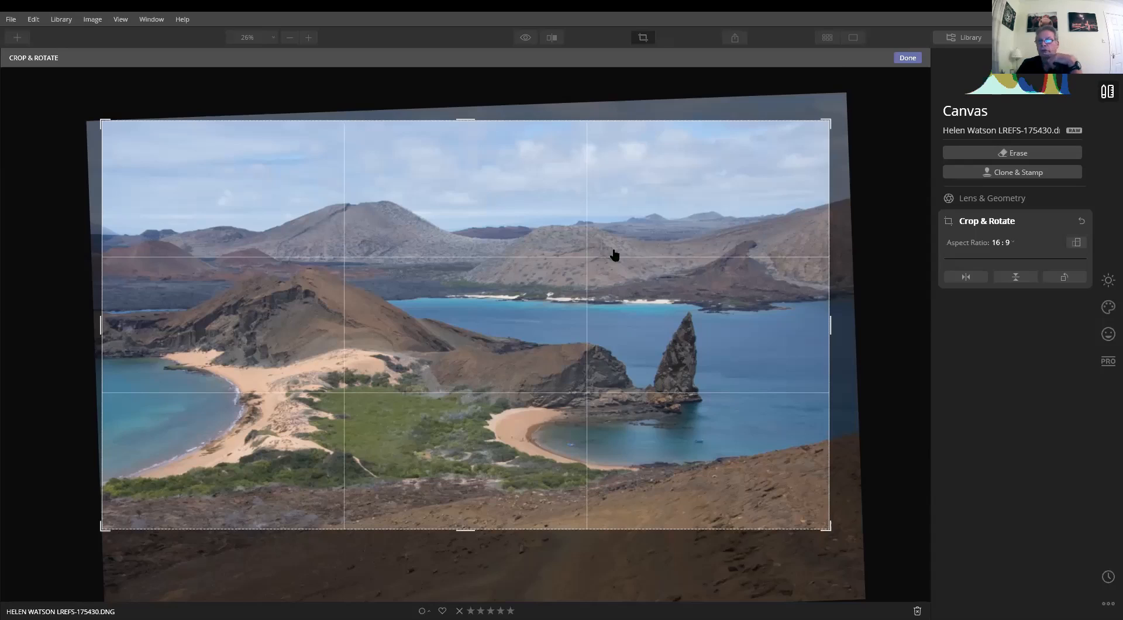
{"action": "left_click", "coordinate": [908, 58]}
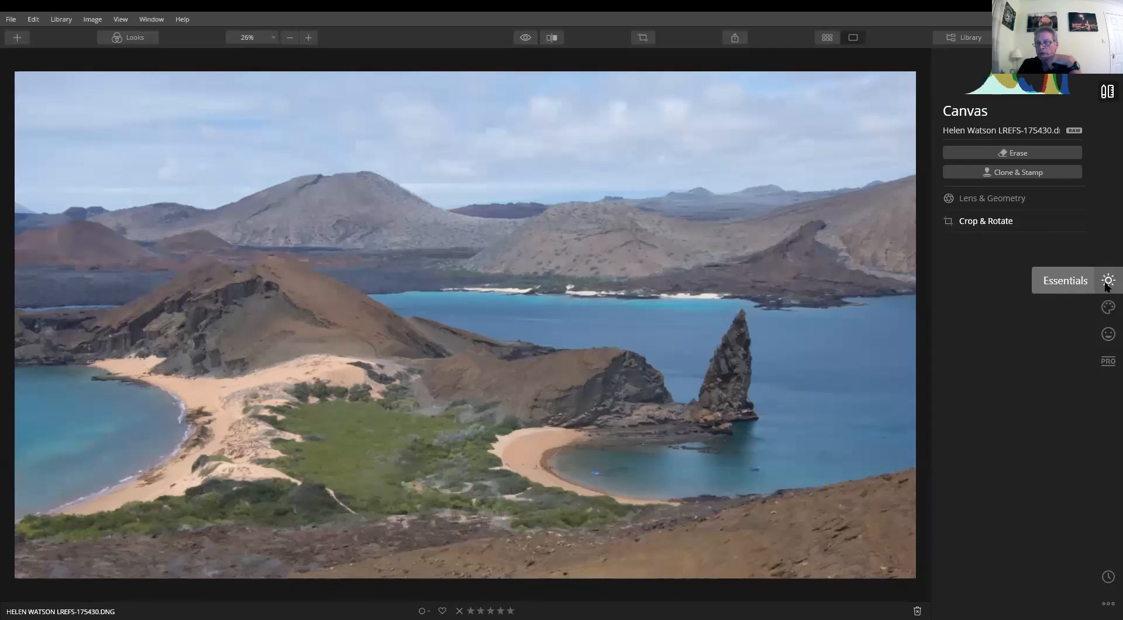
Apply AI Enhance to the landscape with AI Accent 56 and AI Sky Enhancer 44
{"action": "left_click", "coordinate": [1107, 306]}
{"action": "left_click", "coordinate": [1107, 280]}
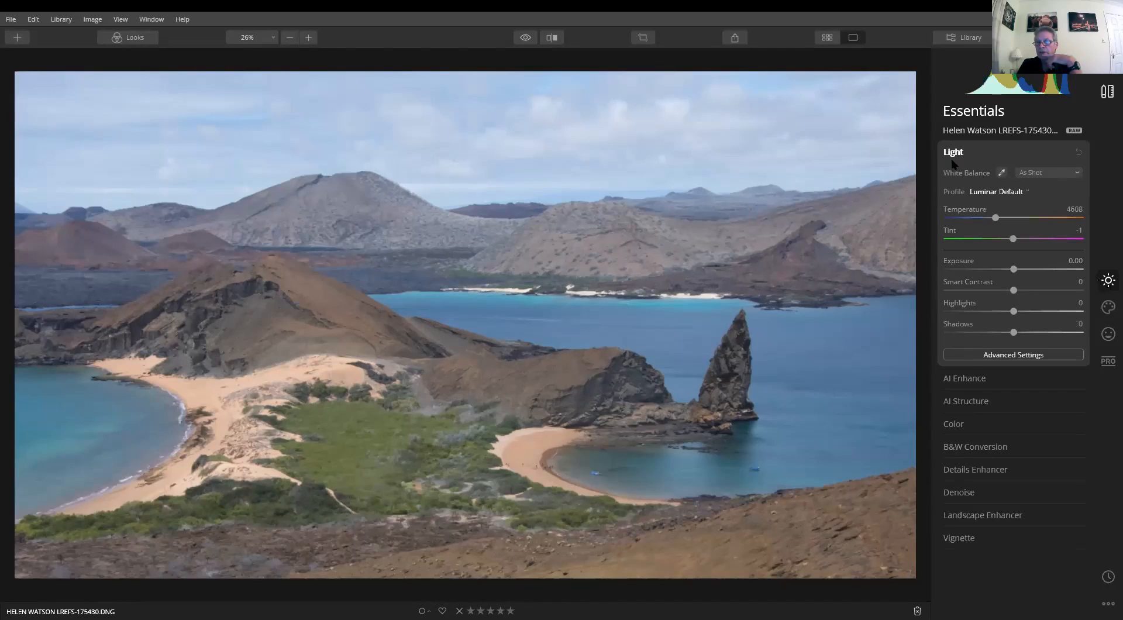
{"action": "left_click", "coordinate": [953, 158]}
{"action": "left_click", "coordinate": [953, 157]}
{"action": "left_click", "coordinate": [953, 156]}
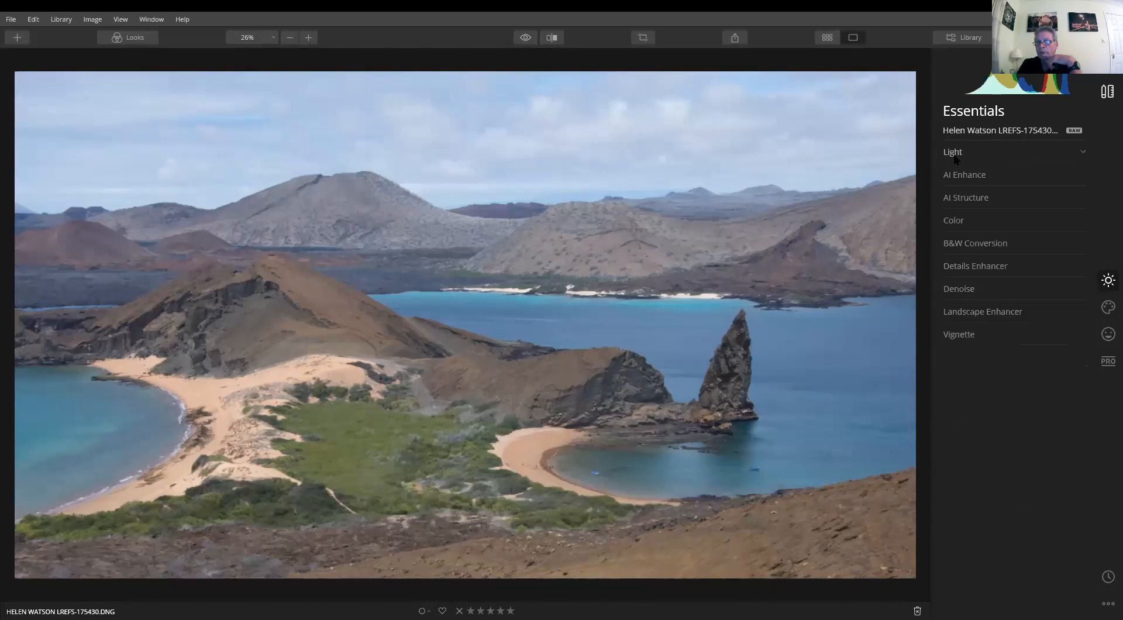
{"action": "left_click", "coordinate": [973, 177]}
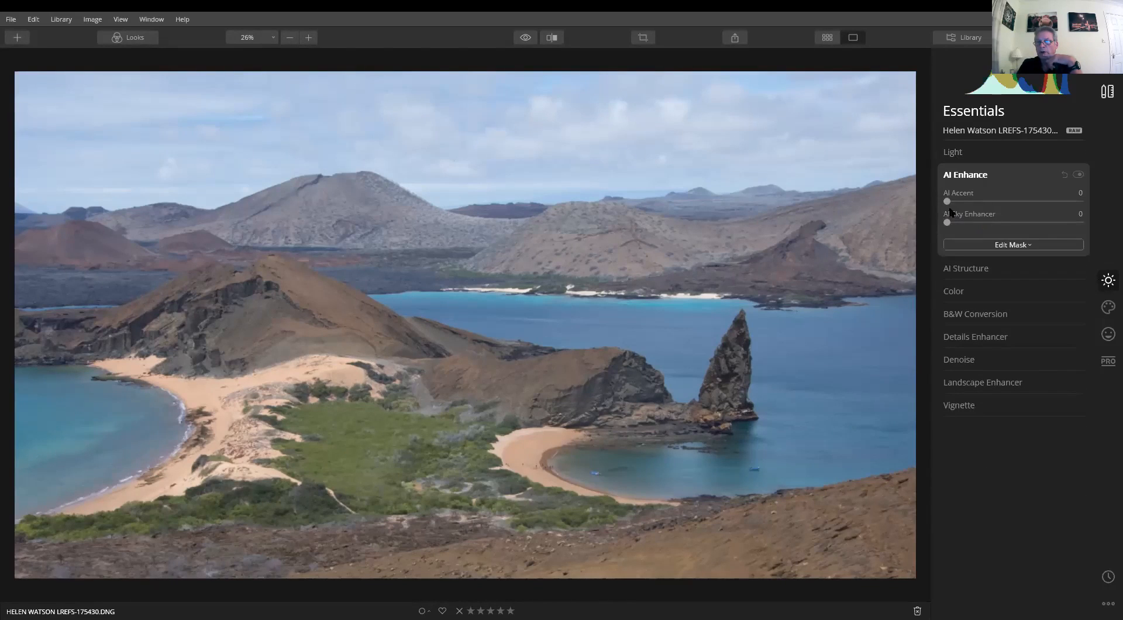
{"action": "left_click_drag", "start_coordinate": [947, 201], "coordinate": [1022, 201]}
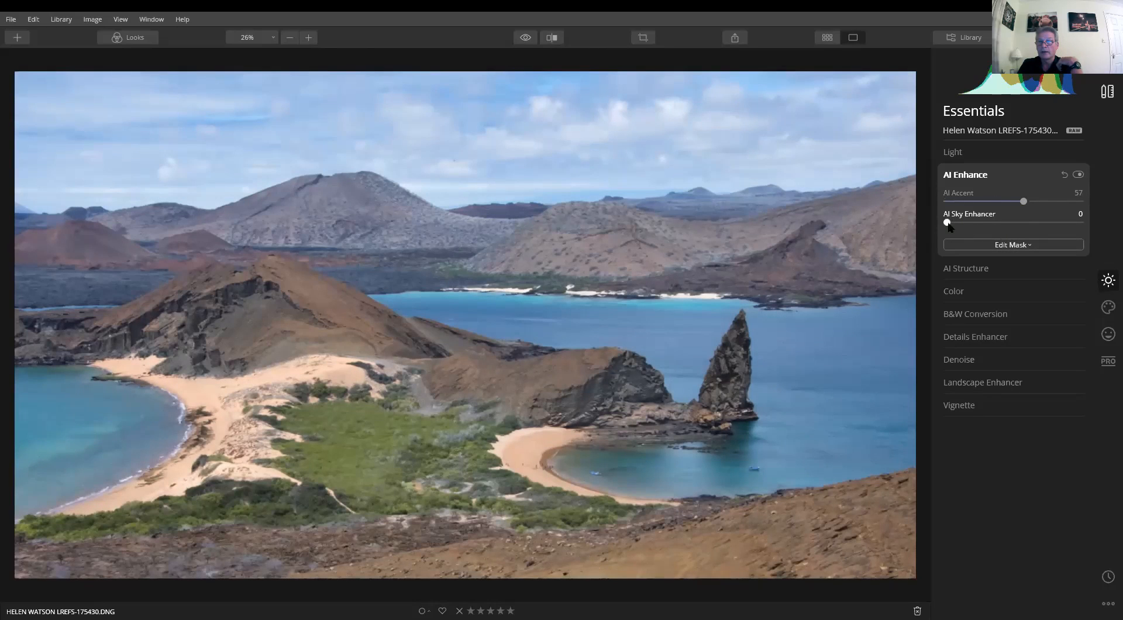
{"action": "left_click_drag", "start_coordinate": [967, 223], "coordinate": [1021, 201]}
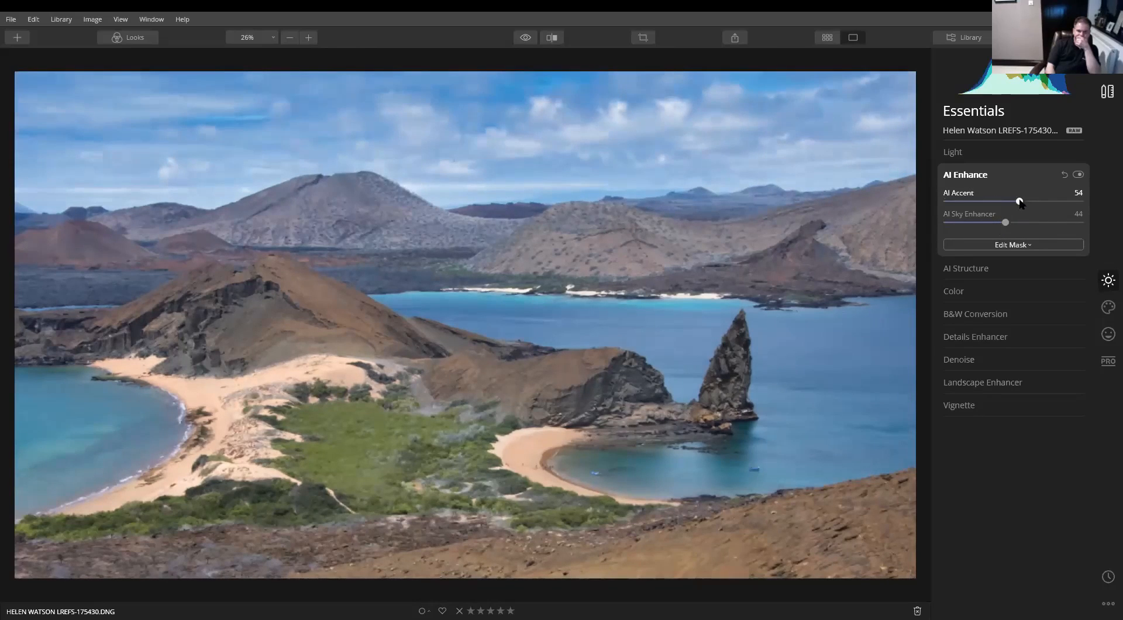
Apply AI Structure to the landscape with Amount 23 and Boost 18
{"action": "left_click", "coordinate": [1017, 268]}
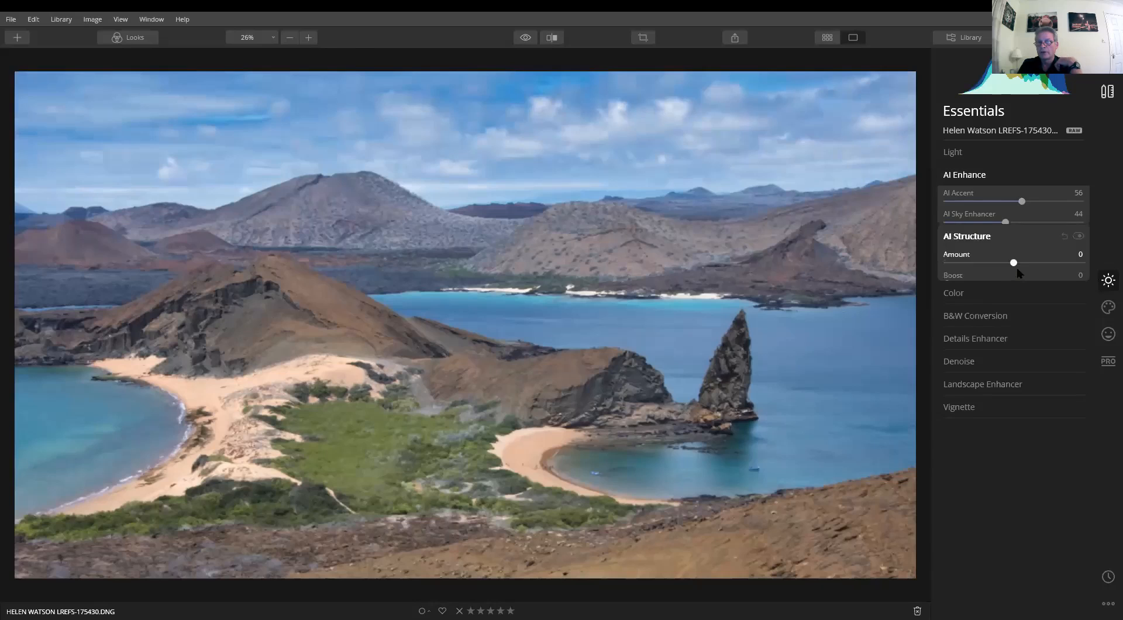
{"action": "left_click", "coordinate": [1026, 225]}
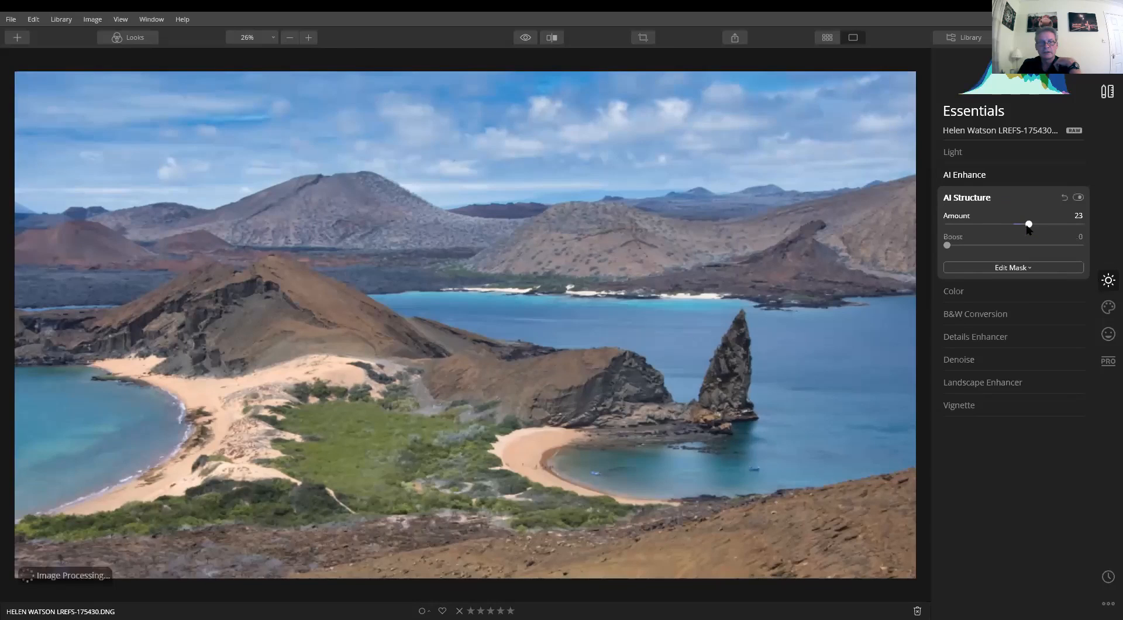
{"action": "left_click", "coordinate": [975, 245]}
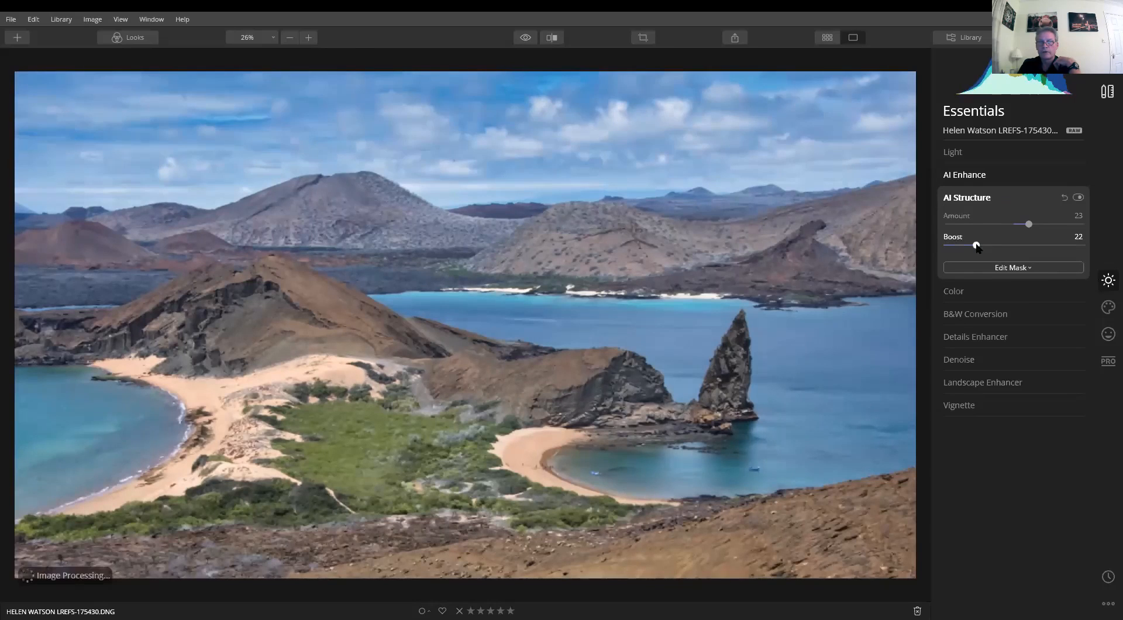
{"action": "left_click_drag", "start_coordinate": [976, 246], "coordinate": [970, 248]}
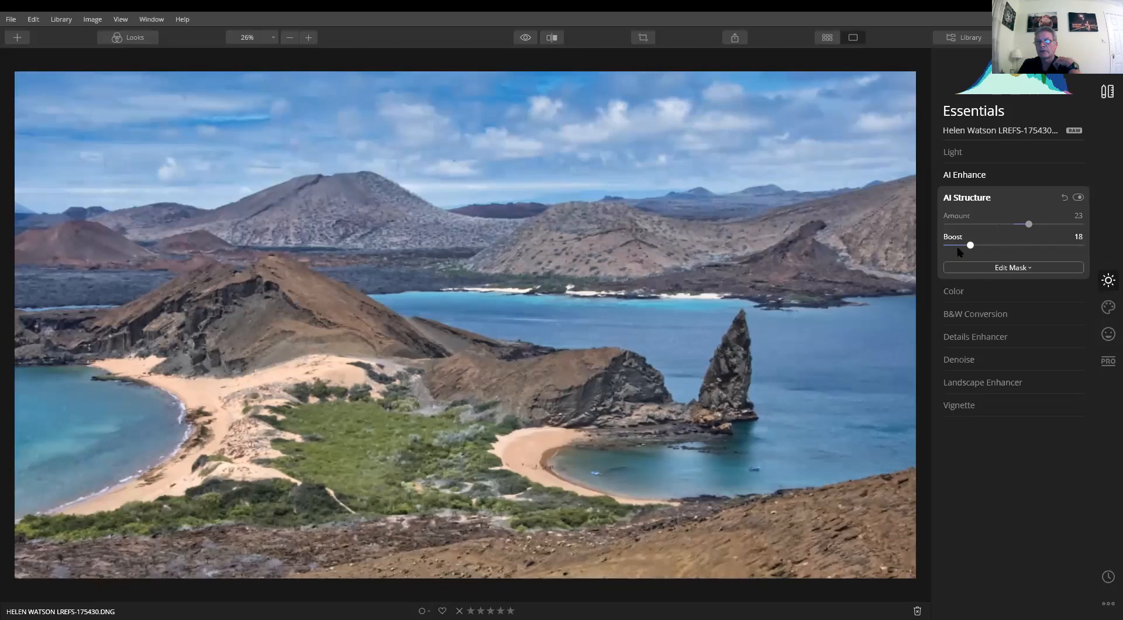
Reduce the AI Sky Enhancer in AI Enhance to 31
{"action": "left_click", "coordinate": [966, 197]}
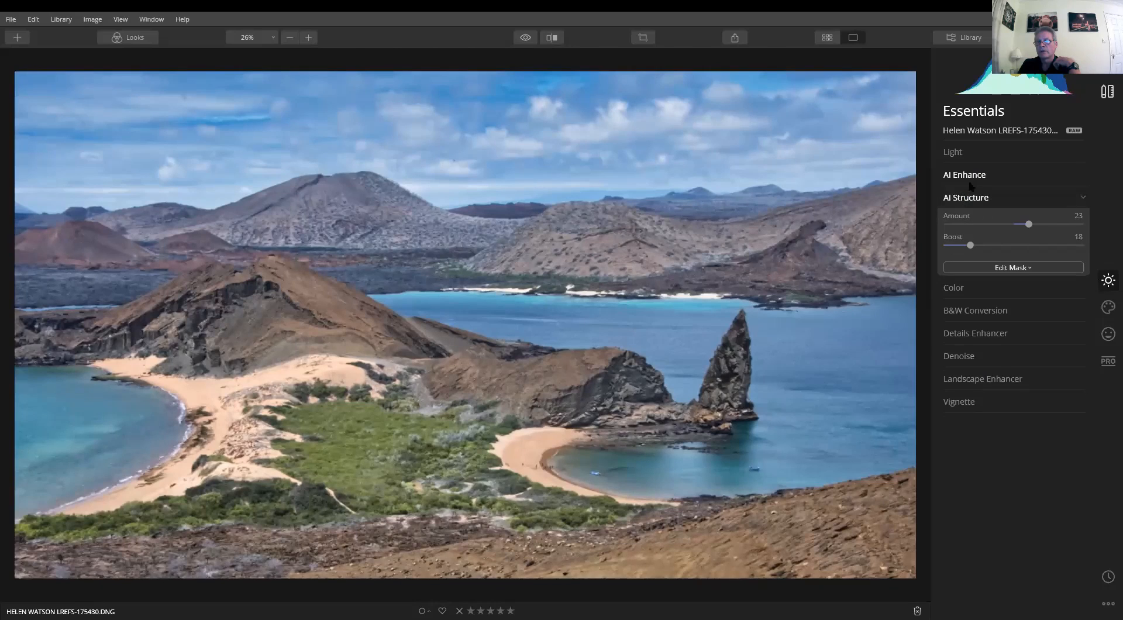
{"action": "left_click", "coordinate": [967, 177]}
{"action": "left_click_drag", "start_coordinate": [1006, 223], "coordinate": [987, 224]}
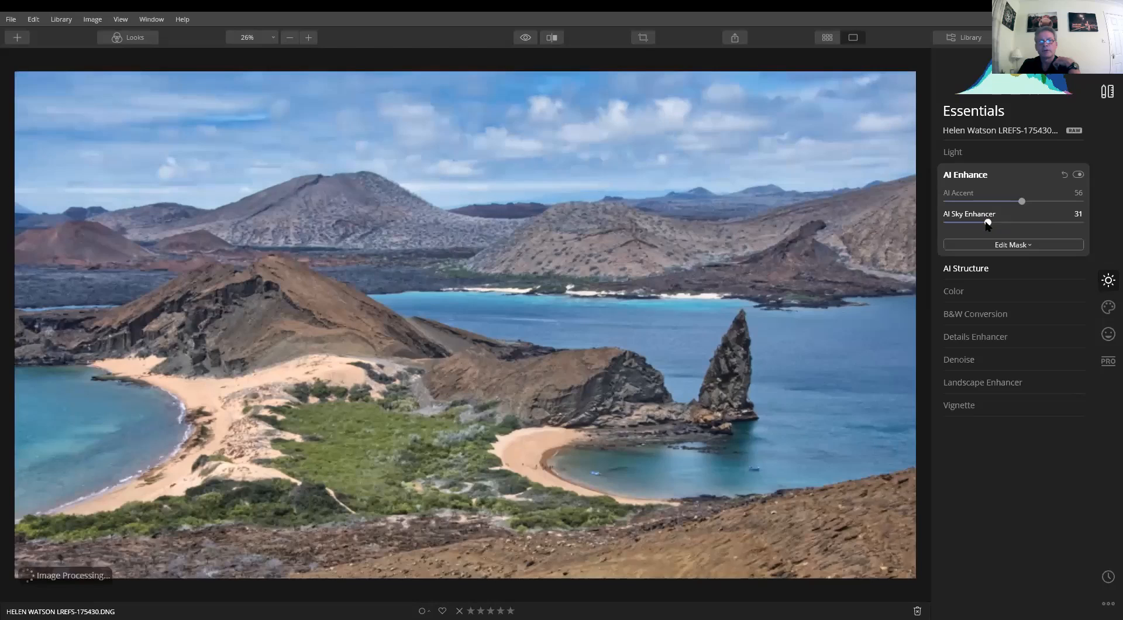
Apply the Landscape Enhancer with Dehaze 15 and Golden Hour 25
{"action": "left_click", "coordinate": [978, 381]}
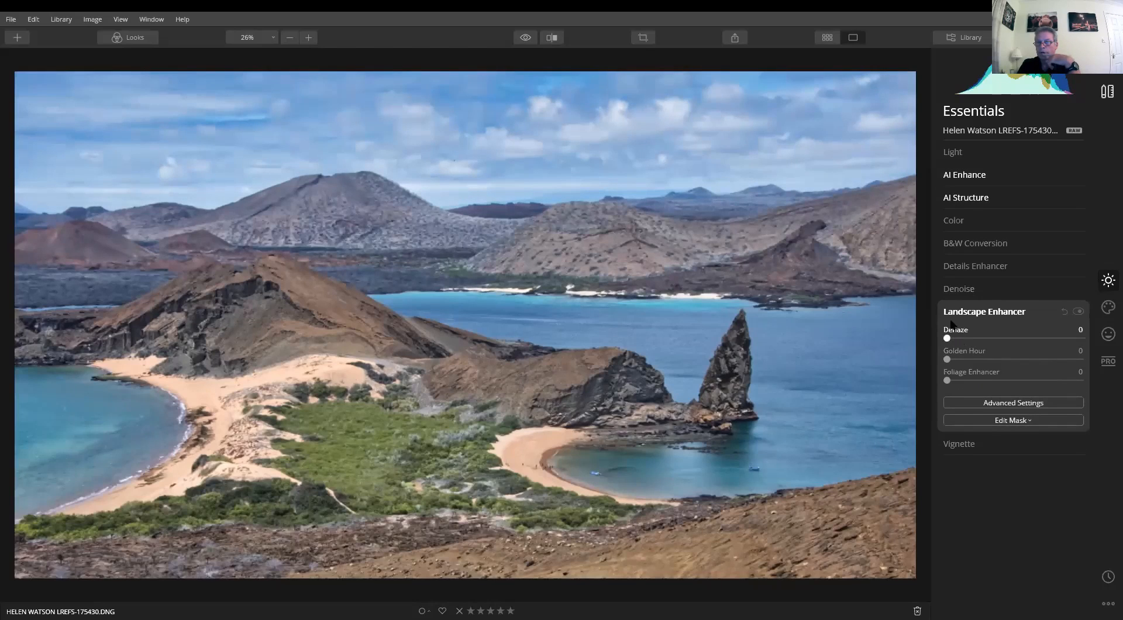
{"action": "left_click_drag", "start_coordinate": [947, 338], "coordinate": [967, 338]}
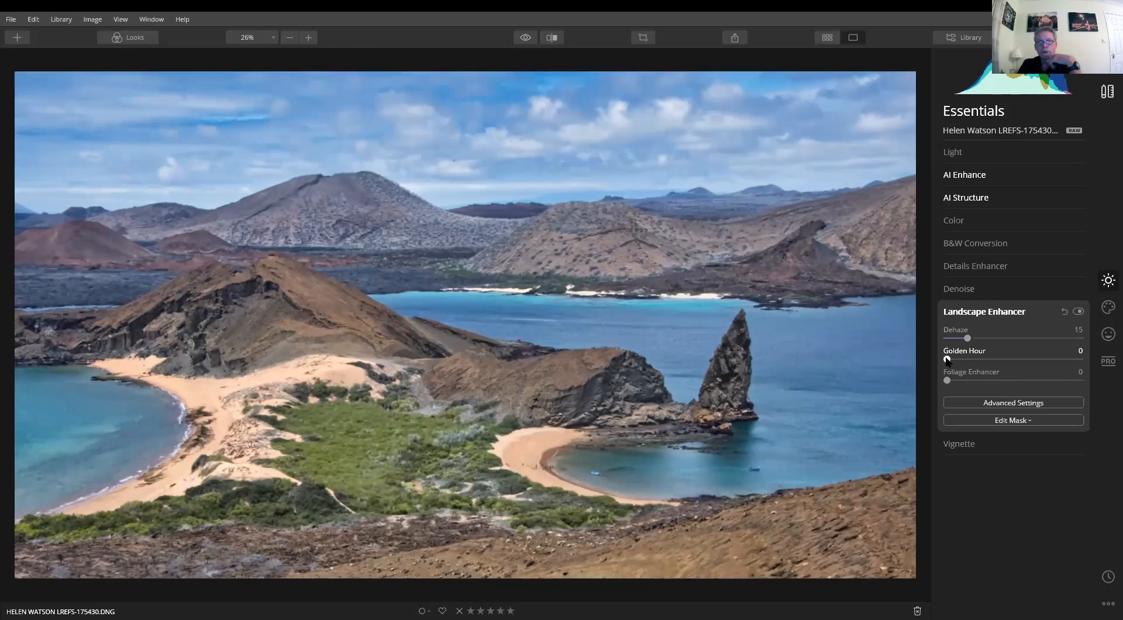
{"action": "left_click_drag", "start_coordinate": [946, 359], "coordinate": [922, 382]}
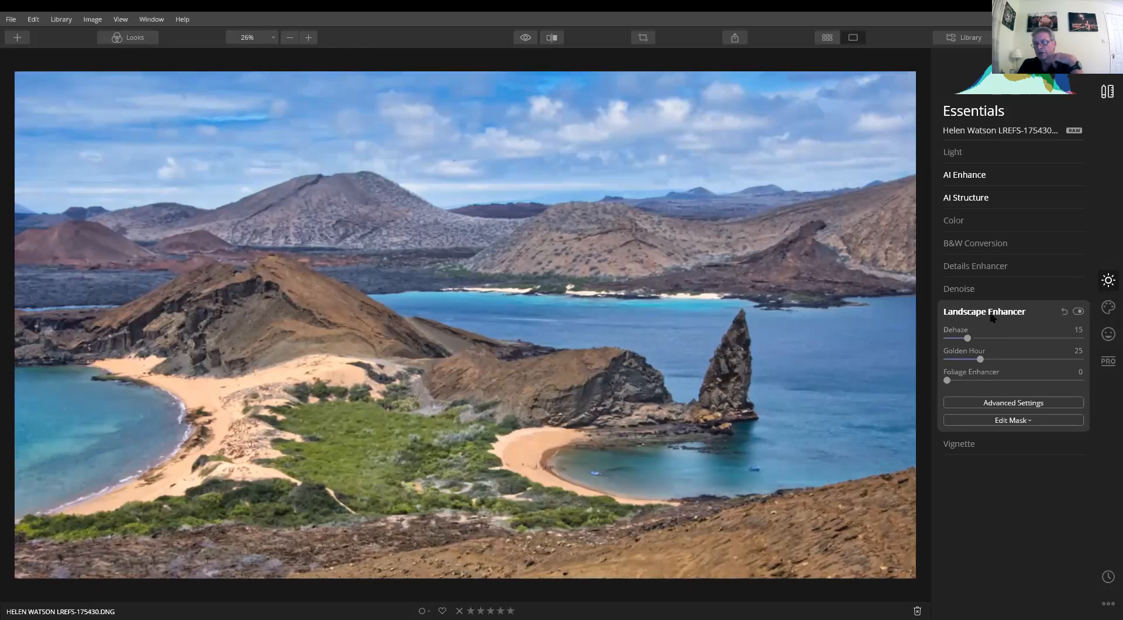
Try the Foliage Enhancer at 52 on the green vegetation, and return it to 0
{"action": "left_click", "coordinate": [951, 381]}
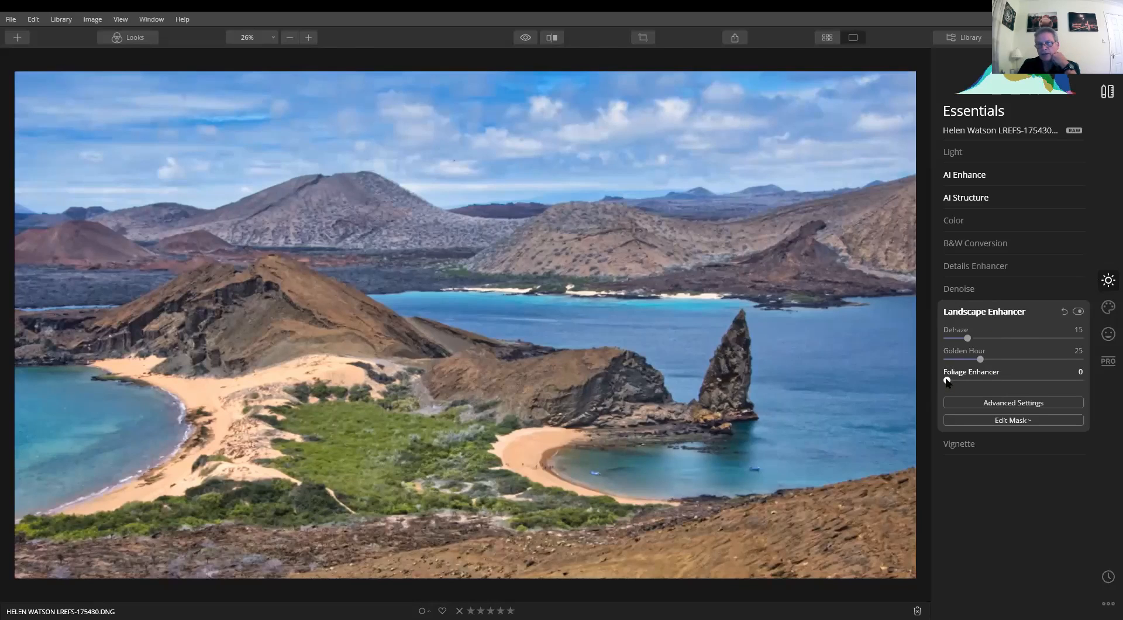
{"action": "left_click_drag", "start_coordinate": [951, 381], "coordinate": [1016, 381]}
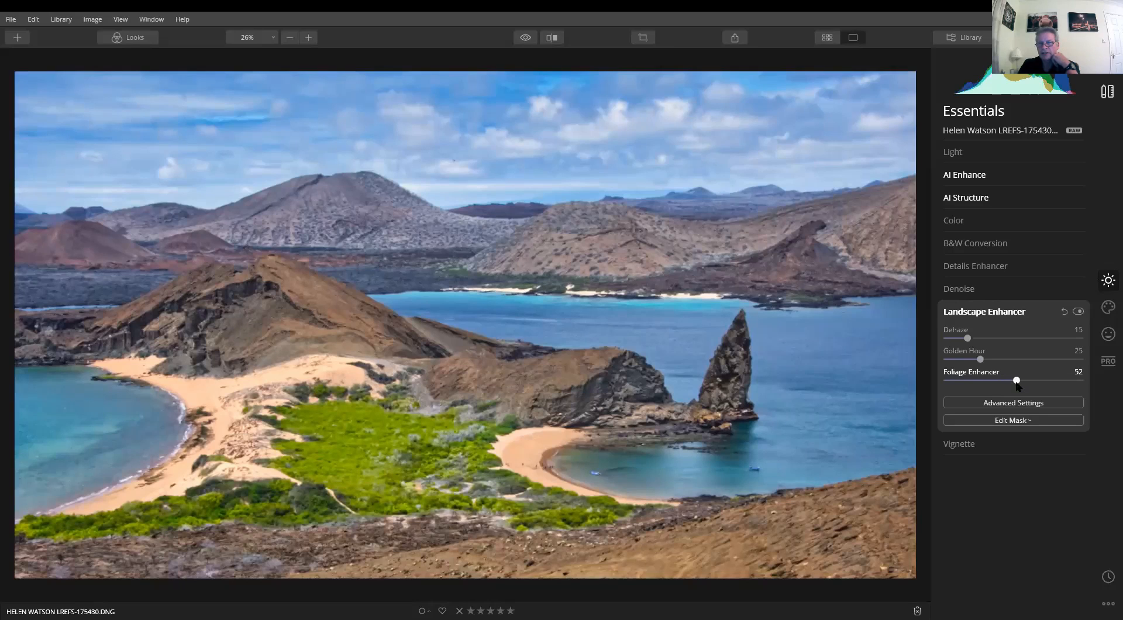
{"action": "left_click_drag", "start_coordinate": [1016, 381], "coordinate": [898, 387]}
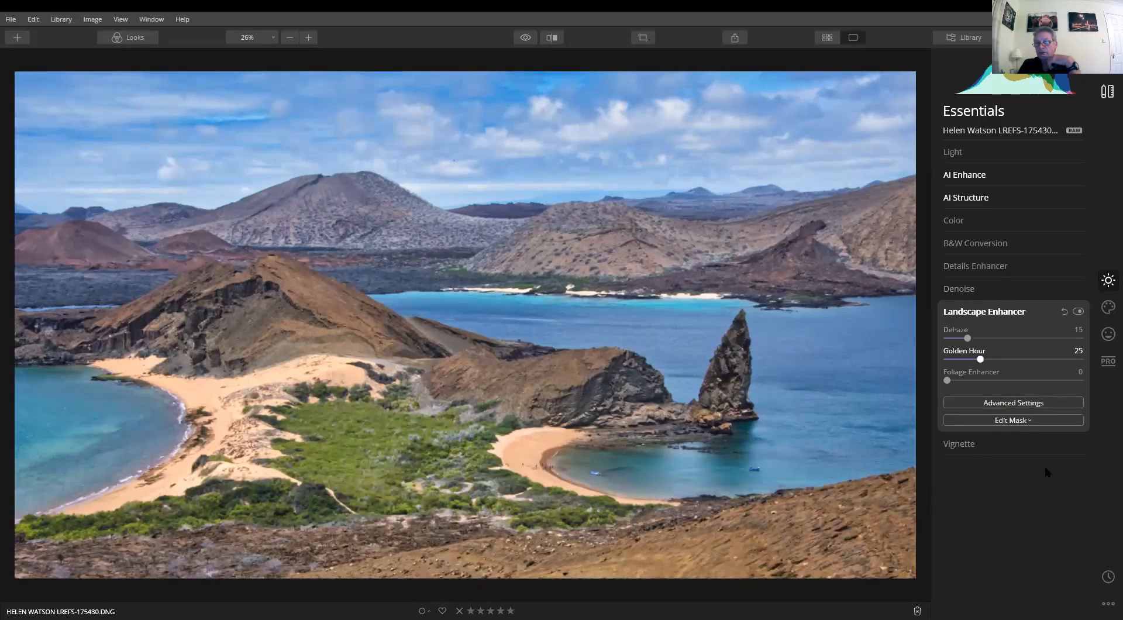
Add a vignette with Amount -55 and Size 44 to the landscape, and compare it with the unedited photo
{"action": "left_click", "coordinate": [988, 443]}
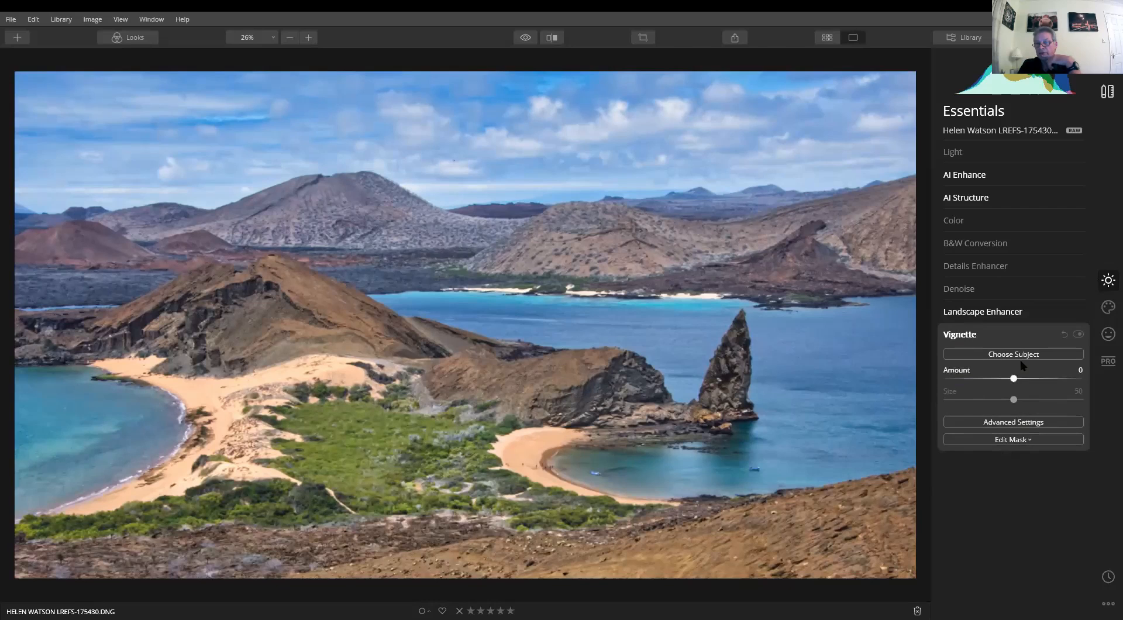
{"action": "left_click_drag", "start_coordinate": [1014, 379], "coordinate": [987, 379]}
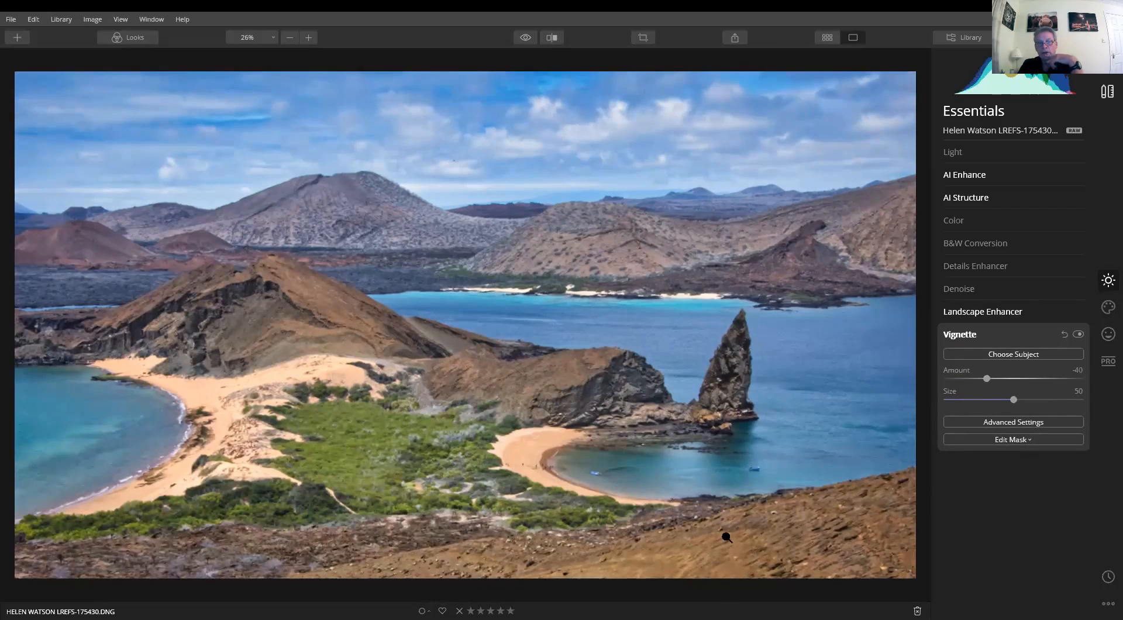
{"action": "left_click_drag", "start_coordinate": [987, 378], "coordinate": [1005, 399]}
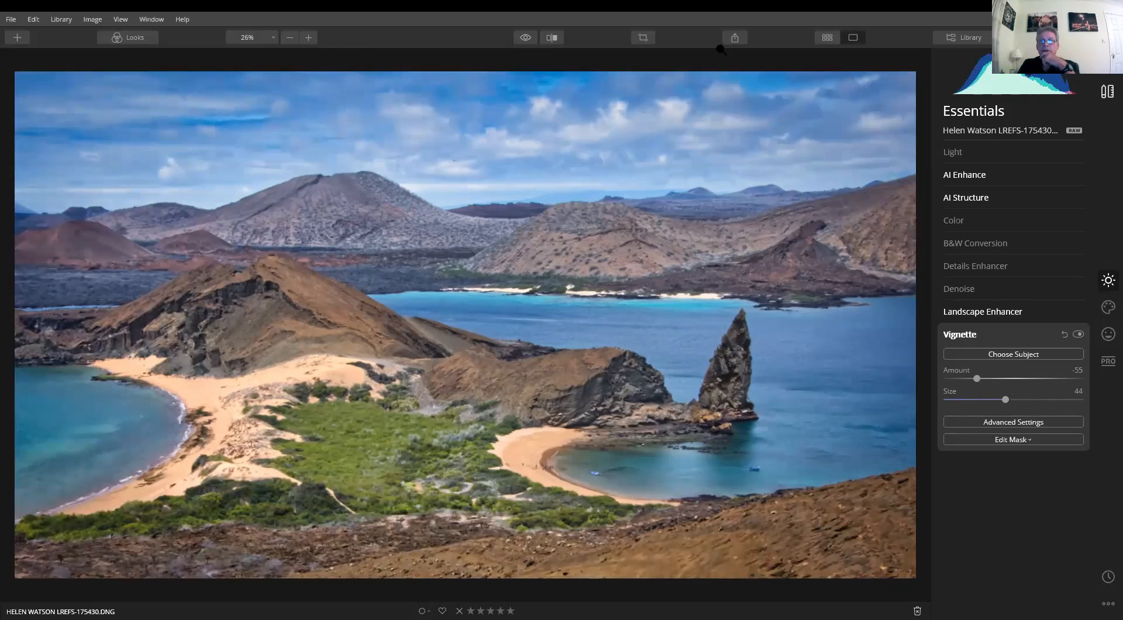
{"action": "left_click", "coordinate": [525, 38]}
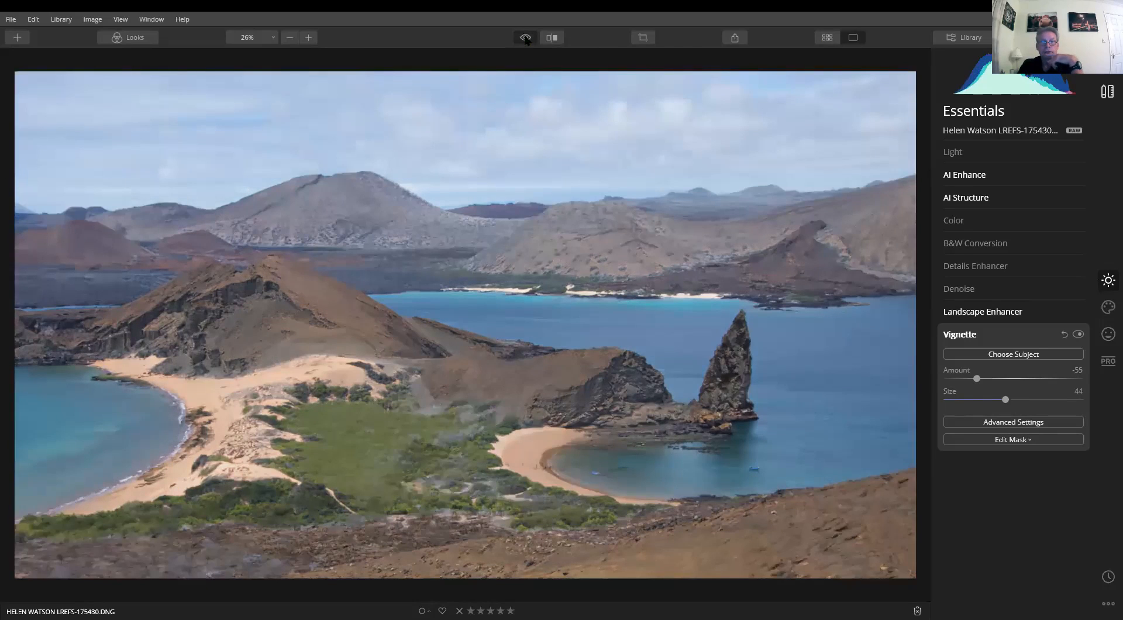
Compare the edited bay landscape repeatedly with its unedited version
{"action": "left_click", "coordinate": [526, 38]}
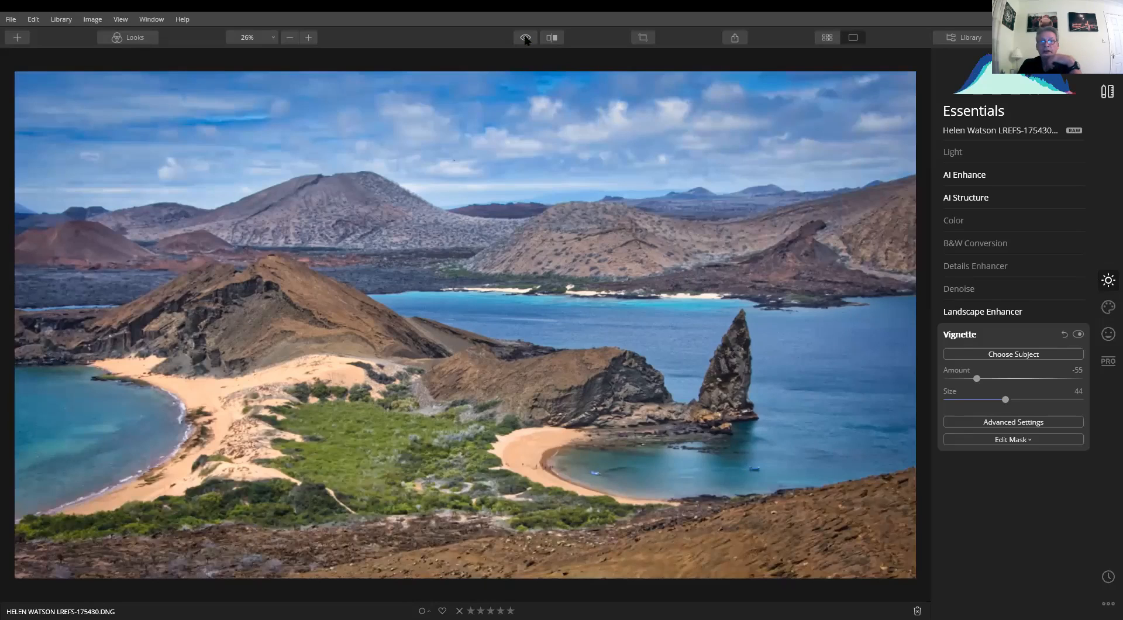
{"action": "left_click", "coordinate": [525, 38]}
{"action": "left_click", "coordinate": [525, 38]}
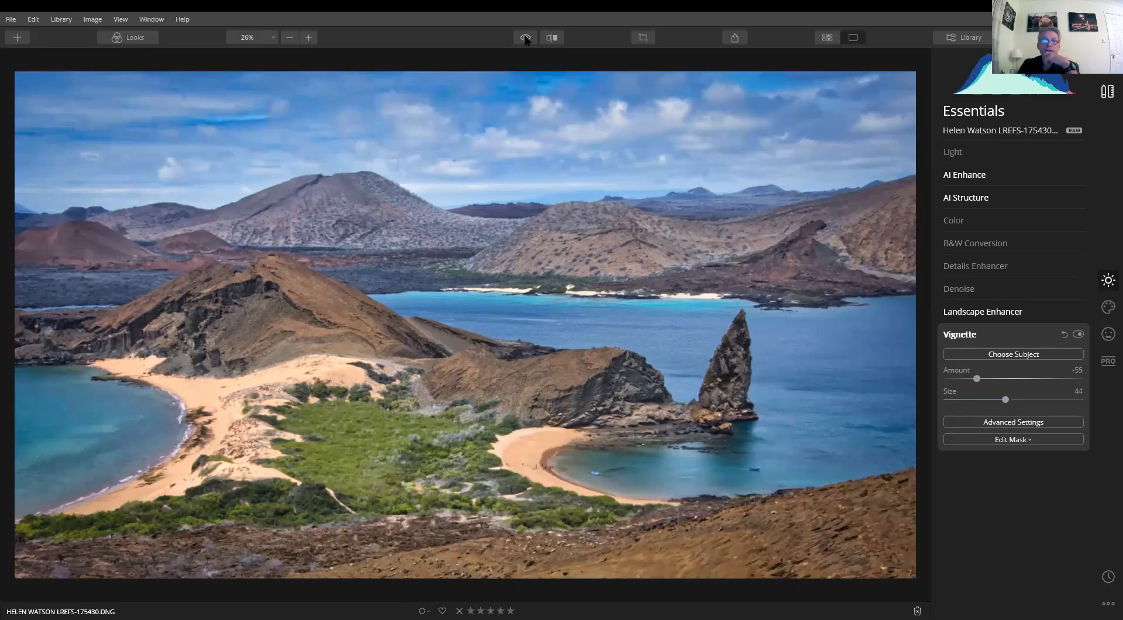
{"action": "left_click", "coordinate": [525, 38]}
{"action": "left_click", "coordinate": [525, 38]}
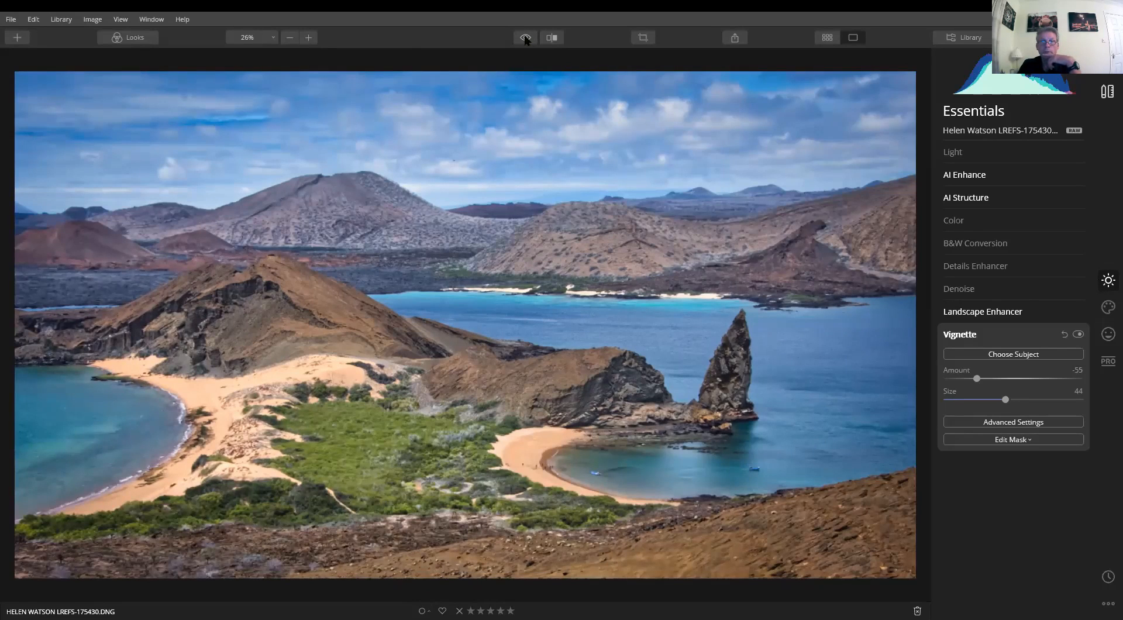
{"action": "left_click", "coordinate": [525, 38]}
{"action": "left_click", "coordinate": [525, 38]}
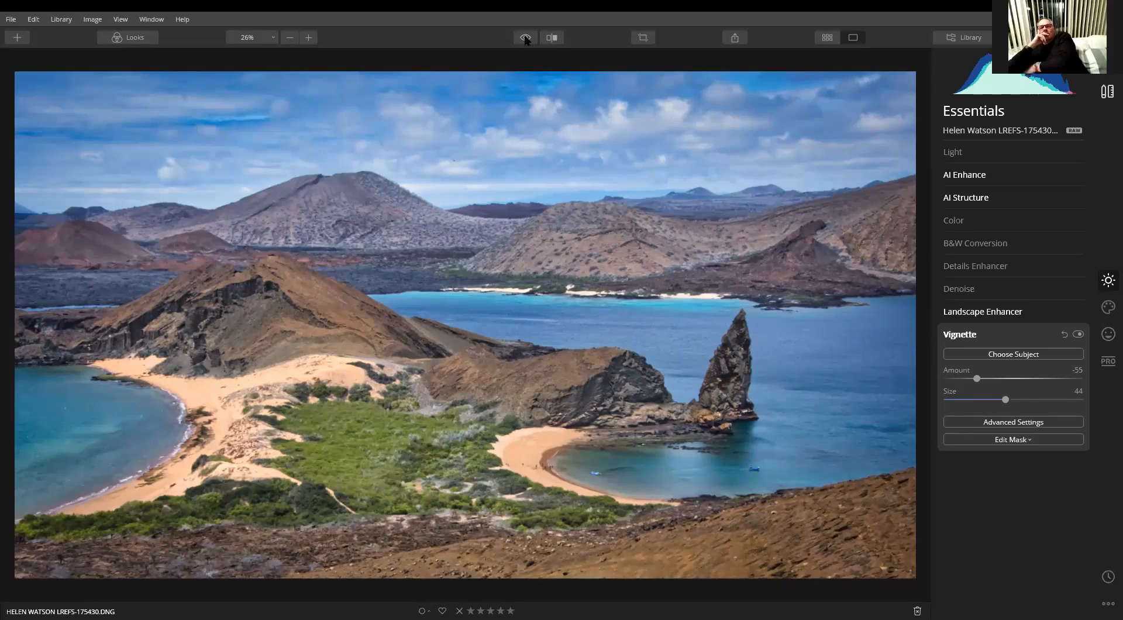
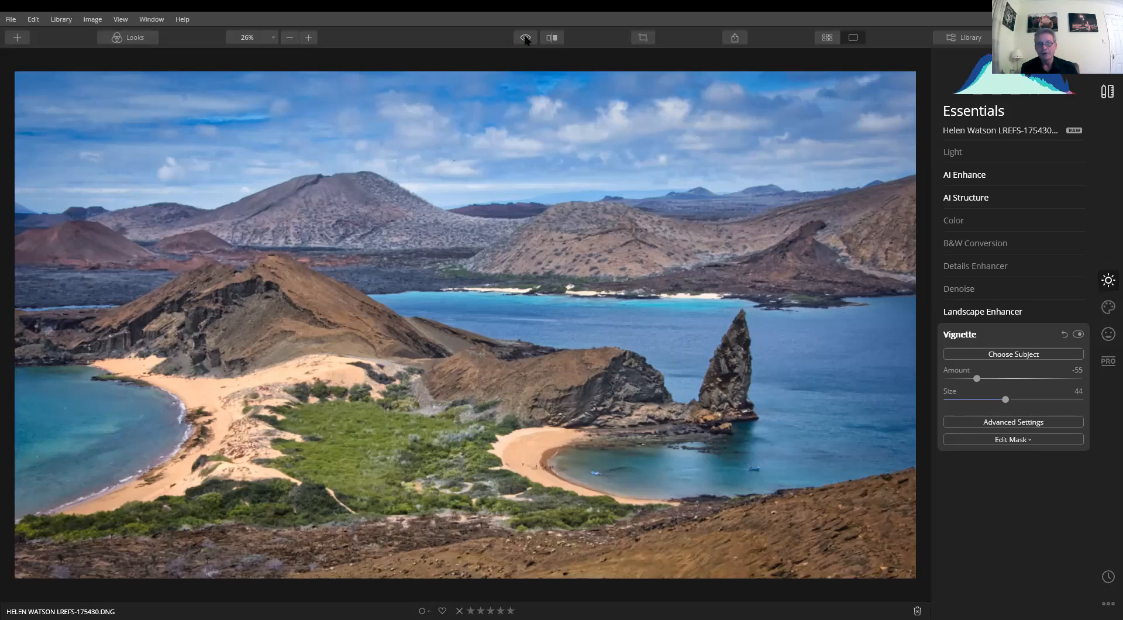
Open the red iron bridge photo from the gallery and review it against the woodland view and ruined arches photos that follow it
{"action": "key", "text": "g"}
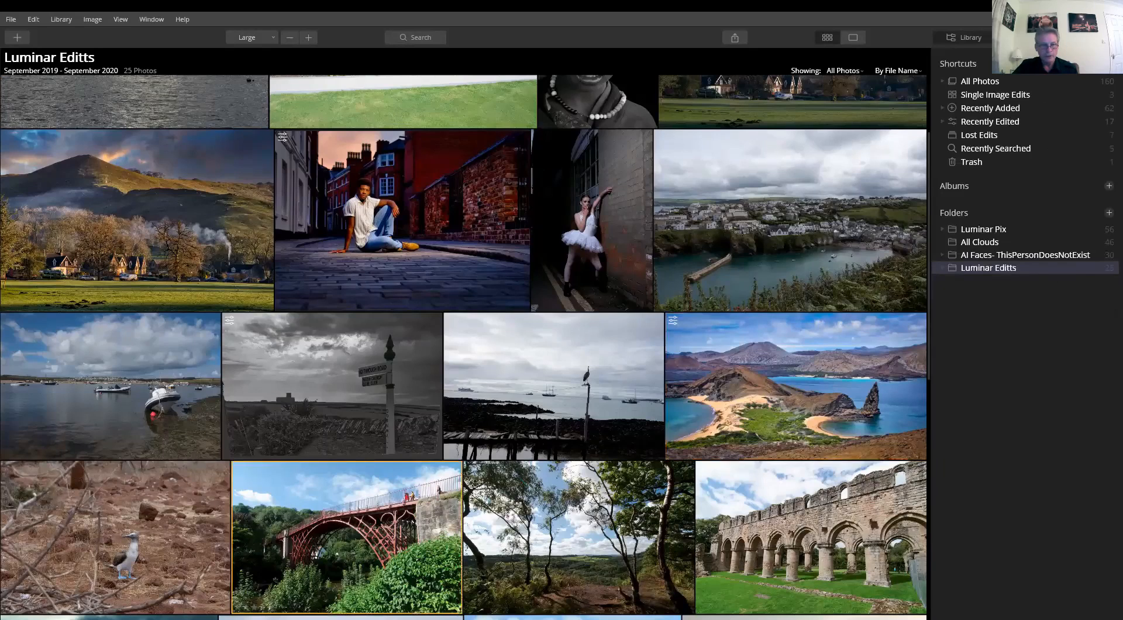
{"action": "double_click", "coordinate": [377, 516]}
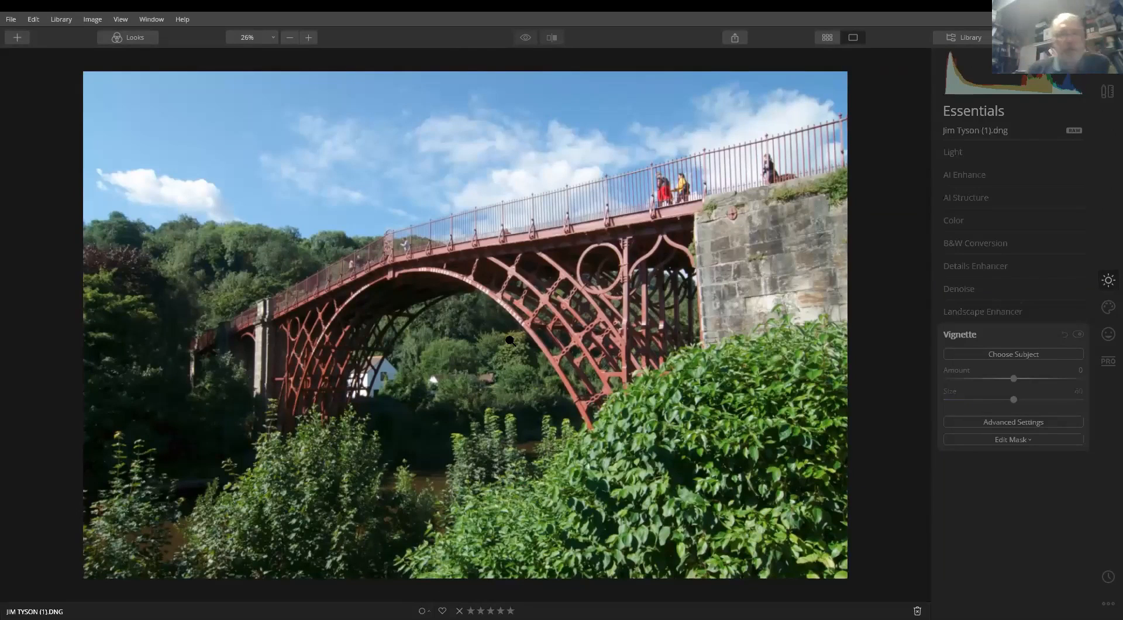
{"action": "key", "text": "Right"}
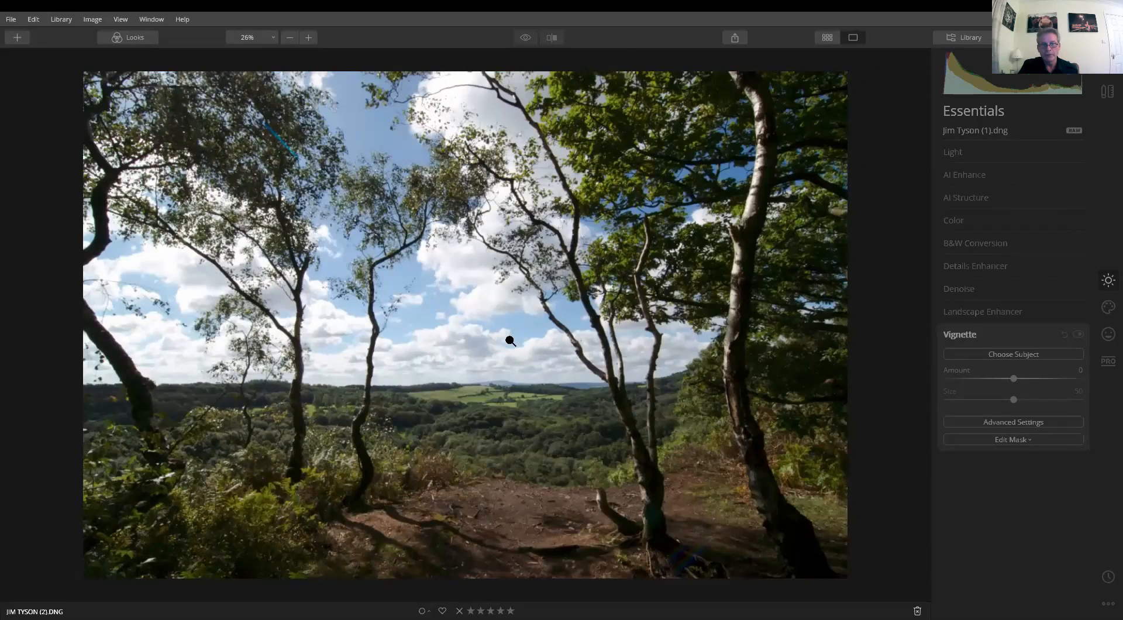
{"action": "key", "text": "Right"}
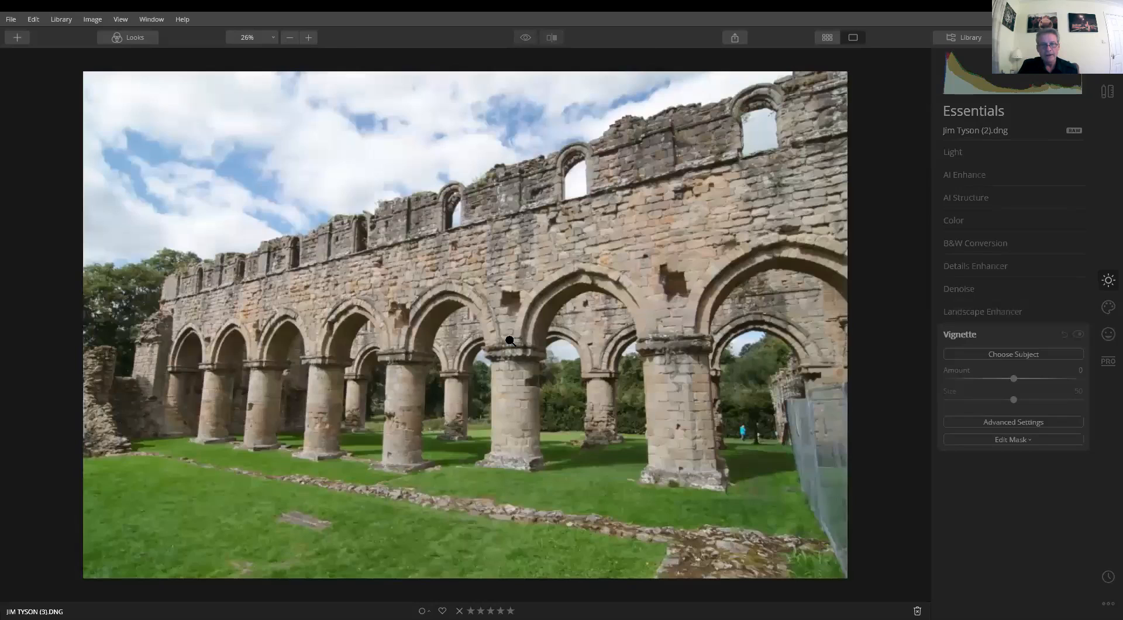
{"action": "key", "text": "Right"}
{"action": "key", "text": "Left"}
{"action": "key", "text": "Left"}
{"action": "key", "text": "Left"}
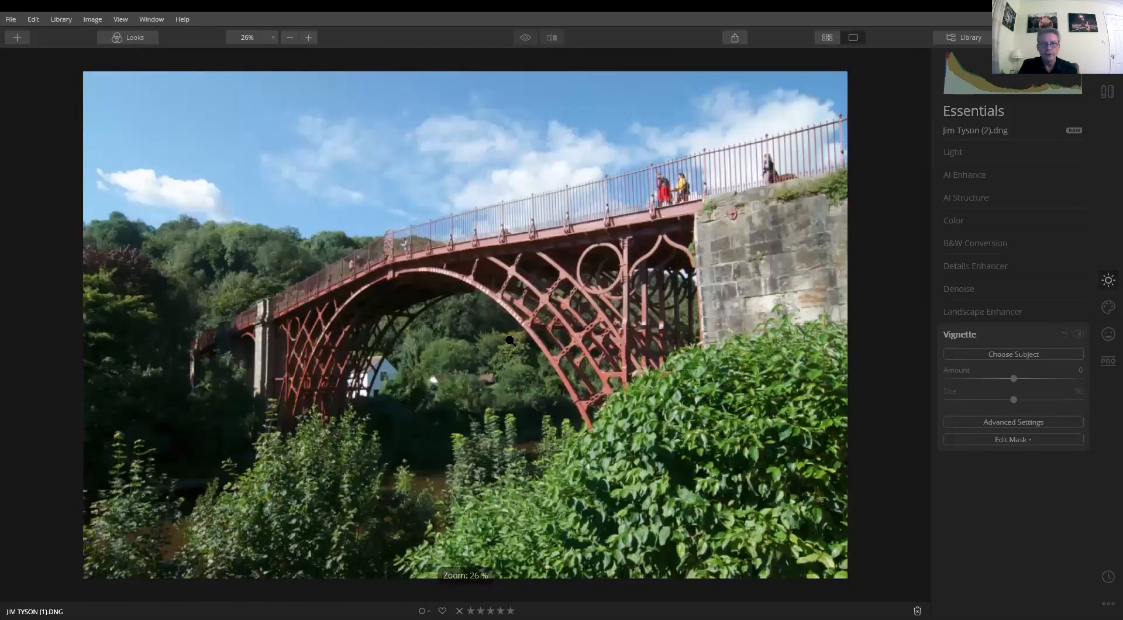
{"action": "key", "text": "Right"}
{"action": "key", "text": "Right"}
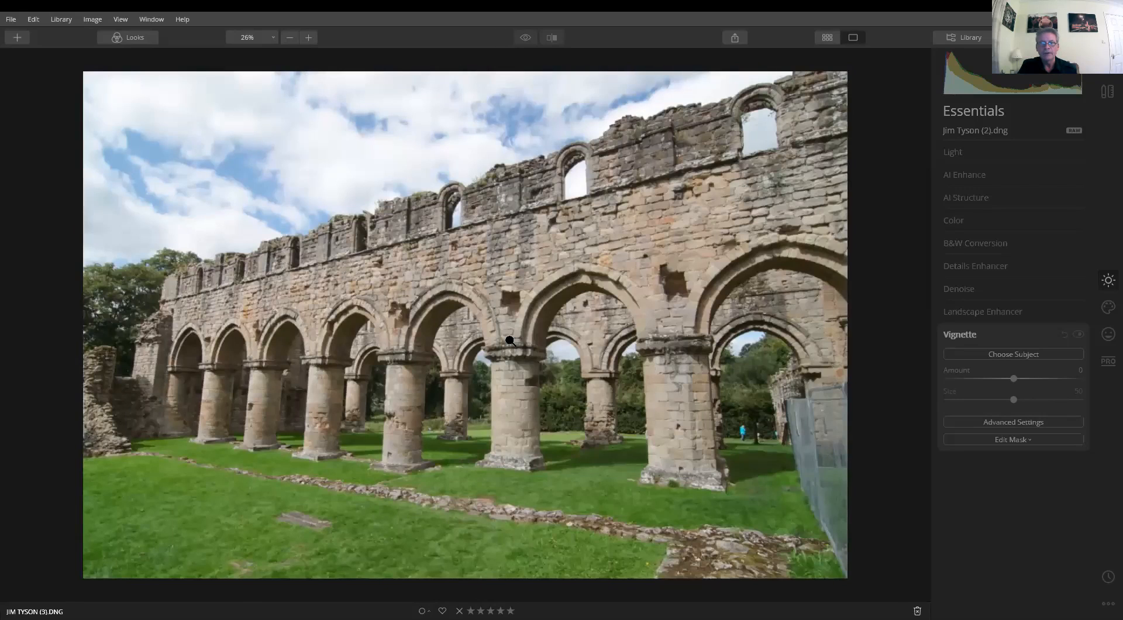
{"action": "key", "text": "Left"}
{"action": "key", "text": "Left"}
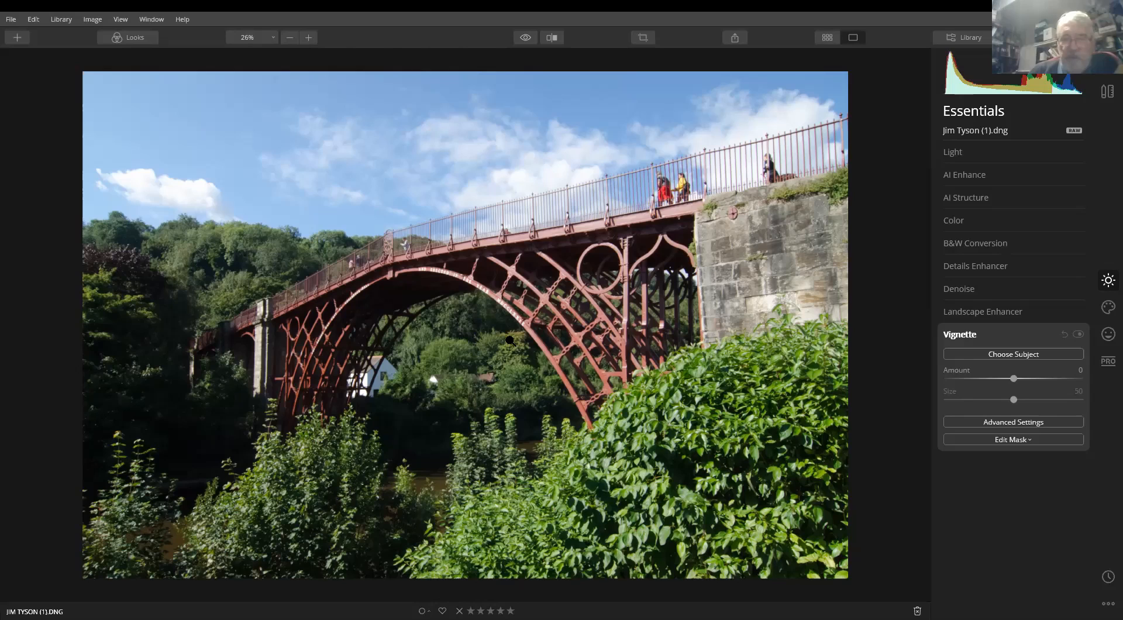
Try Smart Contrast at -33 on the bridge photo and reset it, then set Highlights to -57 and Shadows to 53
{"action": "left_click", "coordinate": [1009, 151]}
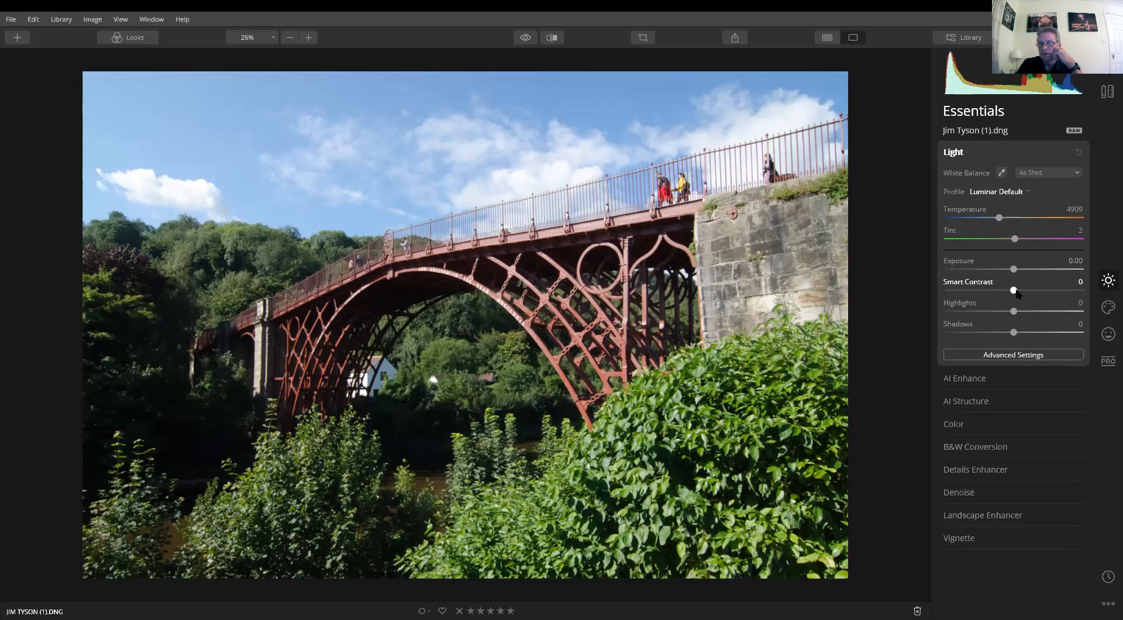
{"action": "mouse_move", "coordinate": [1014, 290]}
{"action": "left_mouse_down"}
{"action": "mouse_move", "coordinate": [1047, 290]}
{"action": "mouse_move", "coordinate": [963, 292]}
{"action": "mouse_move", "coordinate": [992, 291]}
{"action": "left_mouse_up"}
{"action": "double_click", "coordinate": [990, 290]}
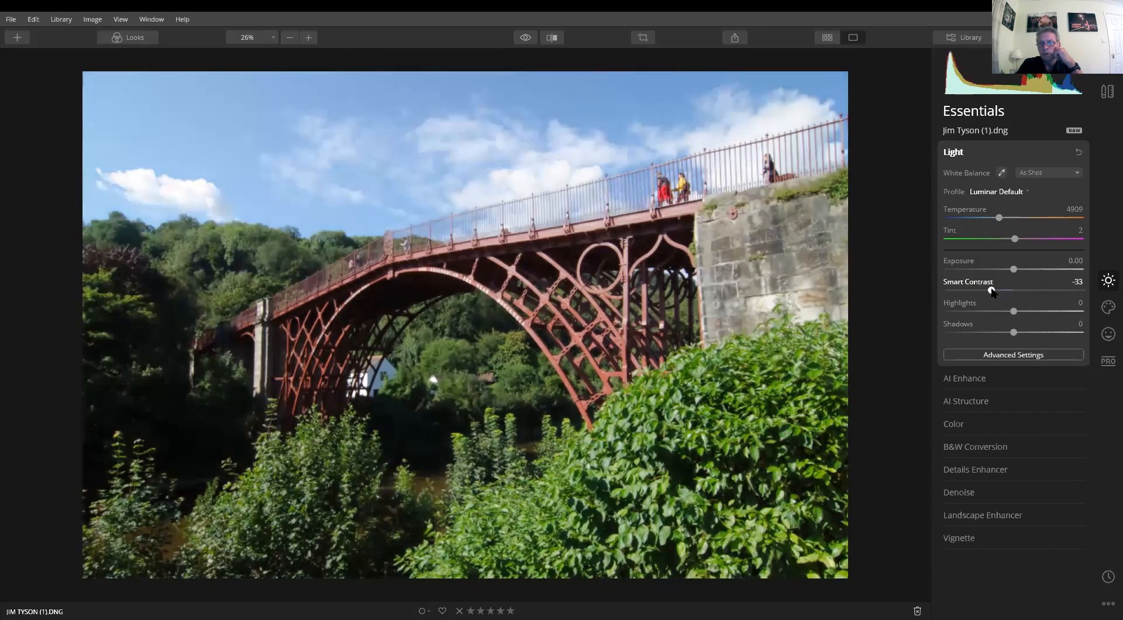
{"action": "left_click_drag", "start_coordinate": [1013, 312], "coordinate": [1037, 332]}
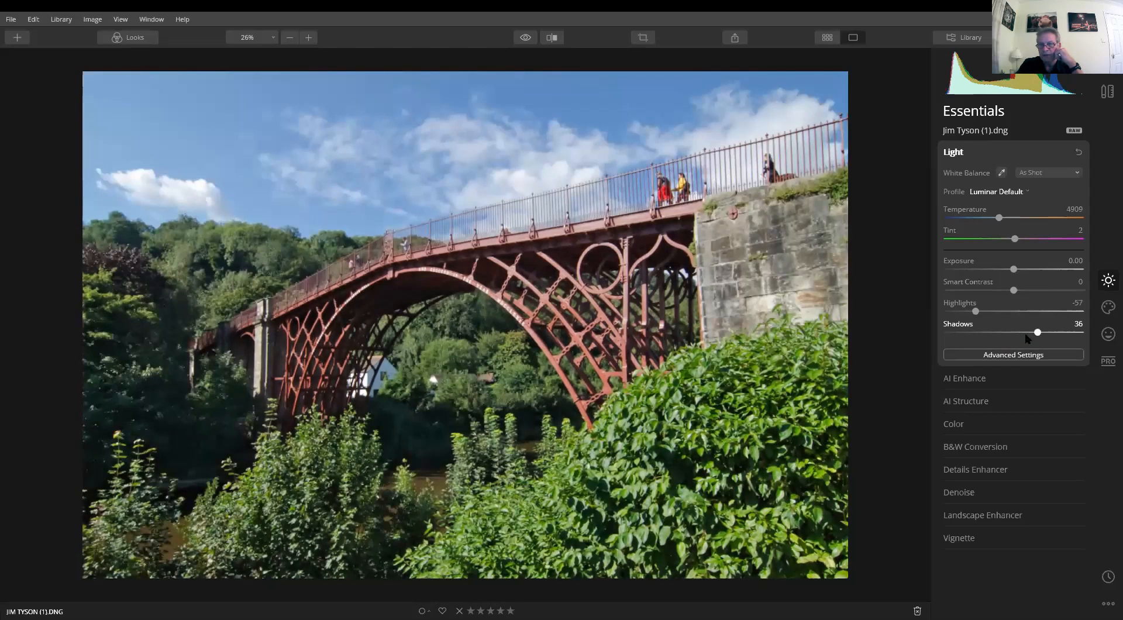
{"action": "left_click_drag", "start_coordinate": [1036, 332], "coordinate": [1049, 332]}
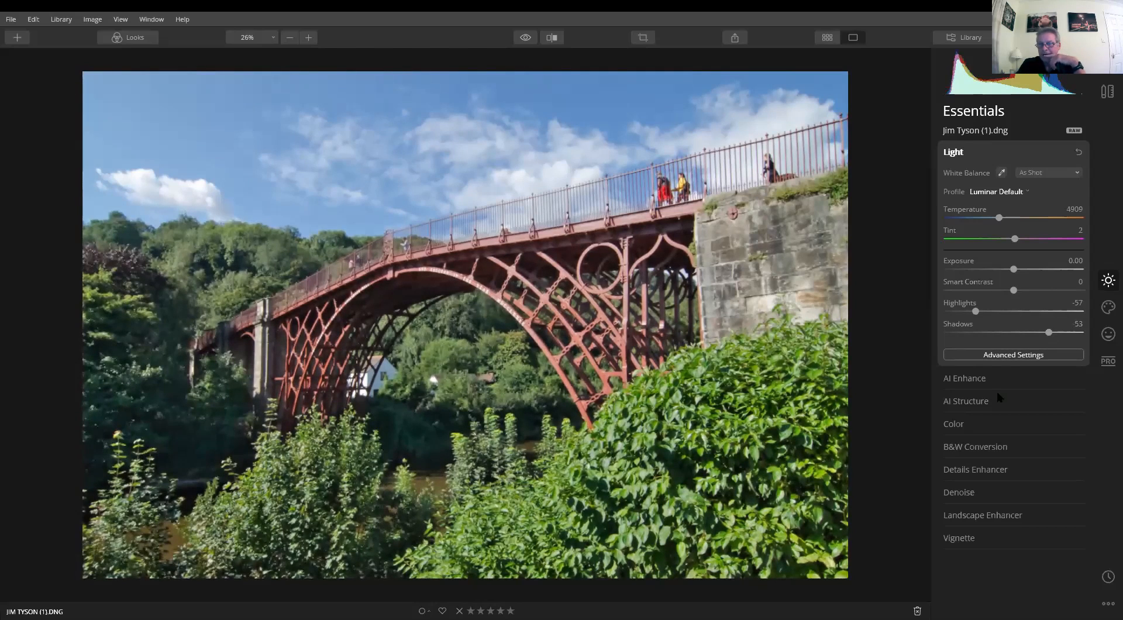
Enhance the bridge photo with AI Accent 59 and AI Sky Enhancer 34
{"action": "left_click", "coordinate": [971, 378]}
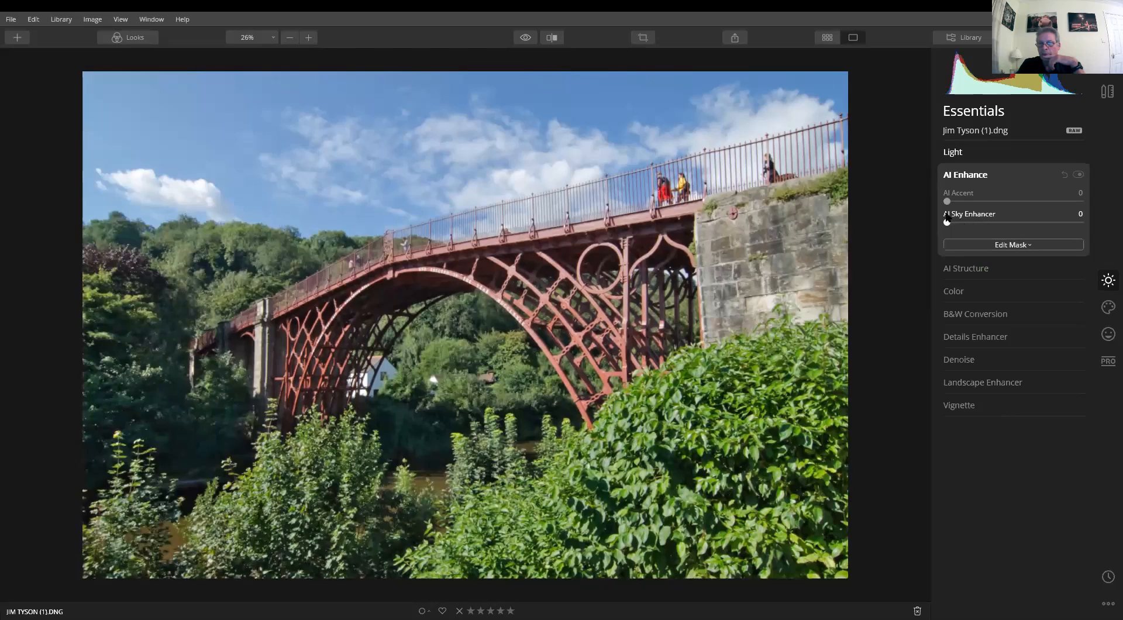
{"action": "left_click_drag", "start_coordinate": [947, 202], "coordinate": [1025, 202]}
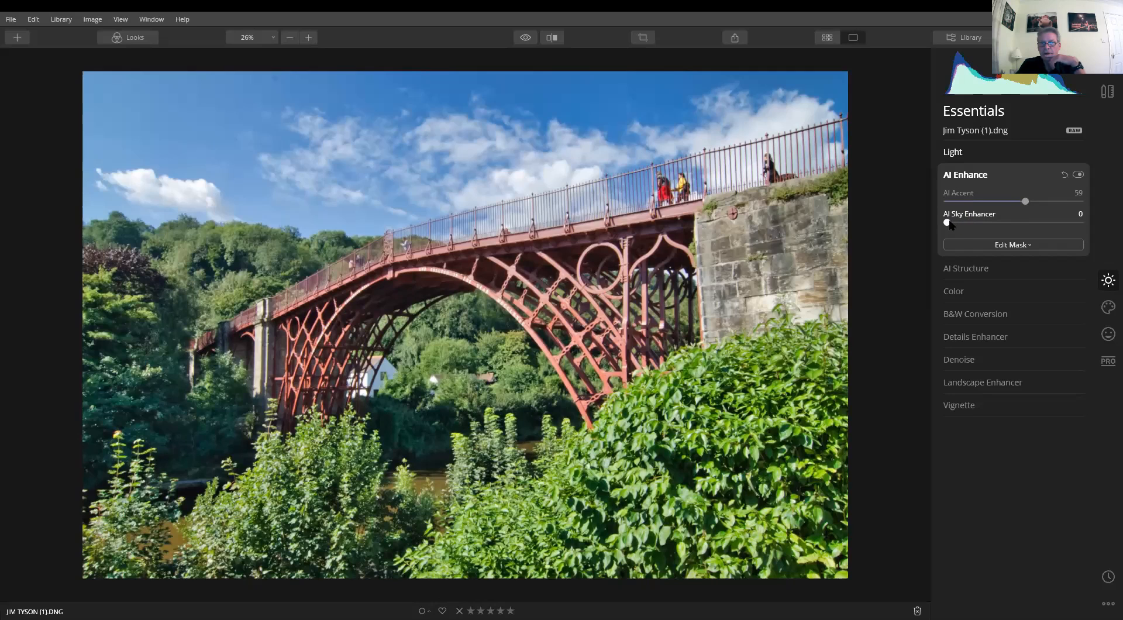
{"action": "left_click_drag", "start_coordinate": [947, 223], "coordinate": [968, 223]}
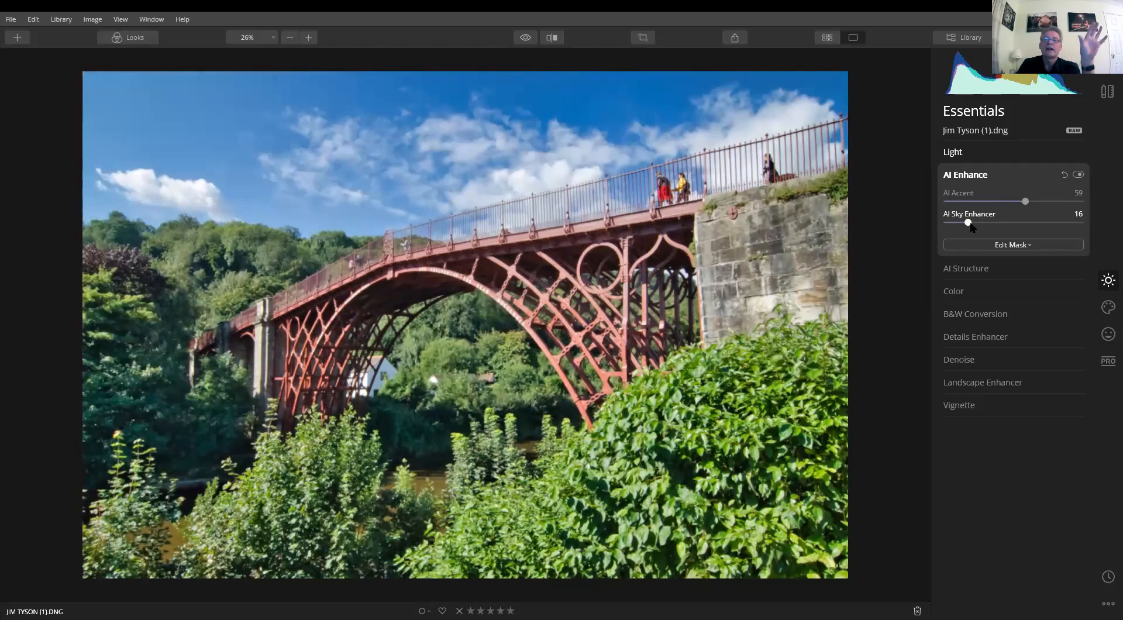
{"action": "left_click_drag", "start_coordinate": [968, 226], "coordinate": [994, 226]}
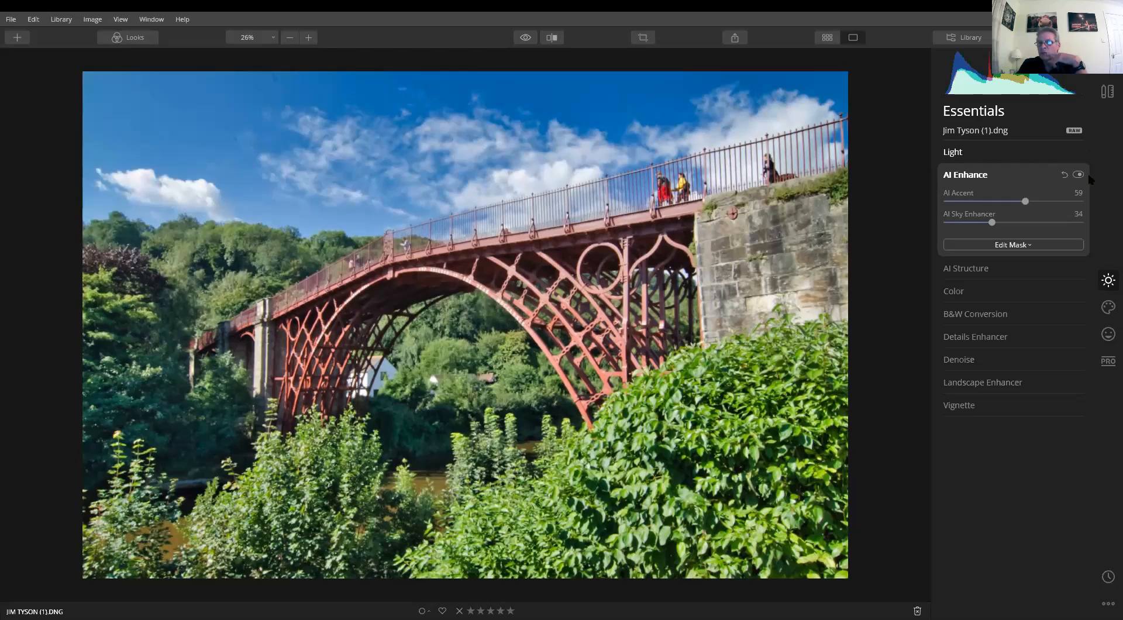
Crop the bridge photo at its original aspect ratio, trimming the left side and the foliage along the bottom while keeping the full sky height
{"action": "left_click", "coordinate": [1106, 93]}
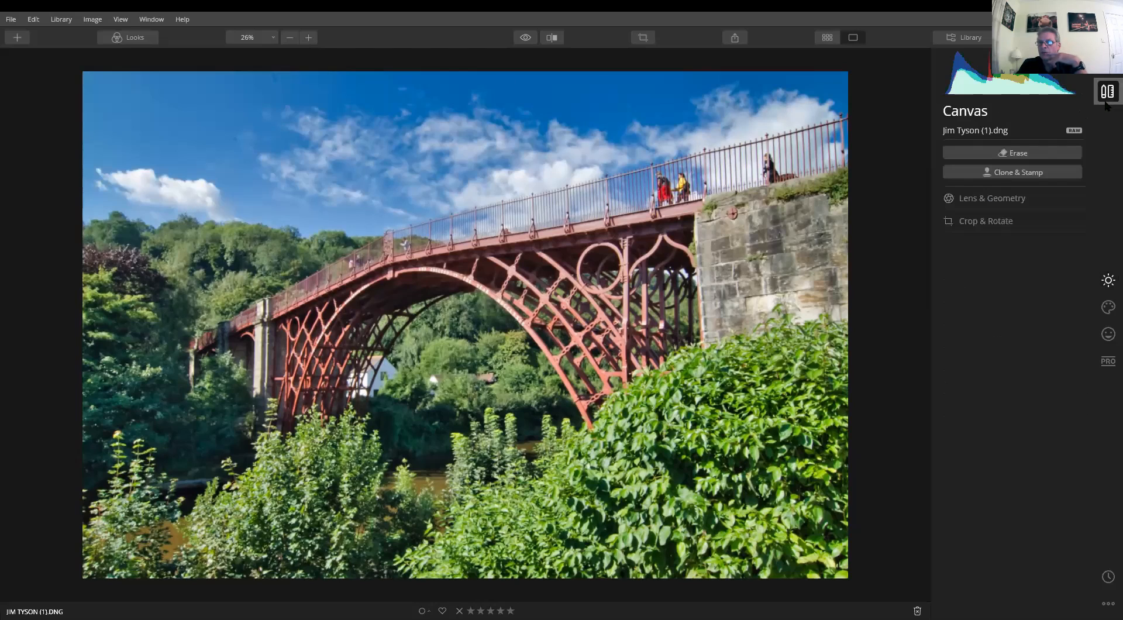
{"action": "left_click", "coordinate": [986, 220]}
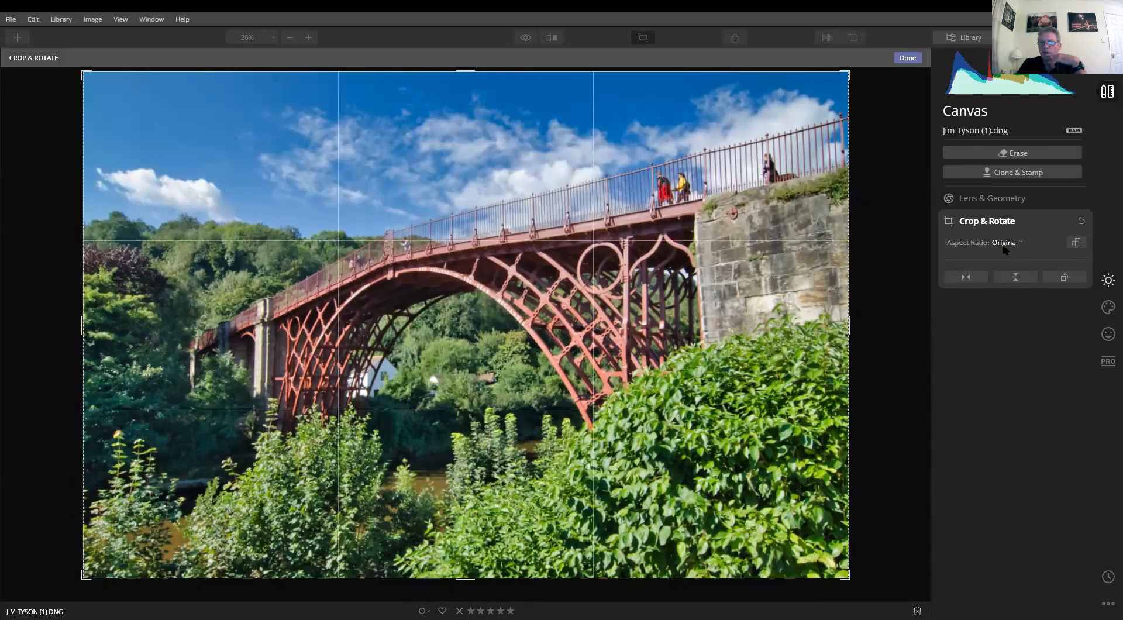
{"action": "left_click_drag", "start_coordinate": [82, 324], "coordinate": [116, 322]}
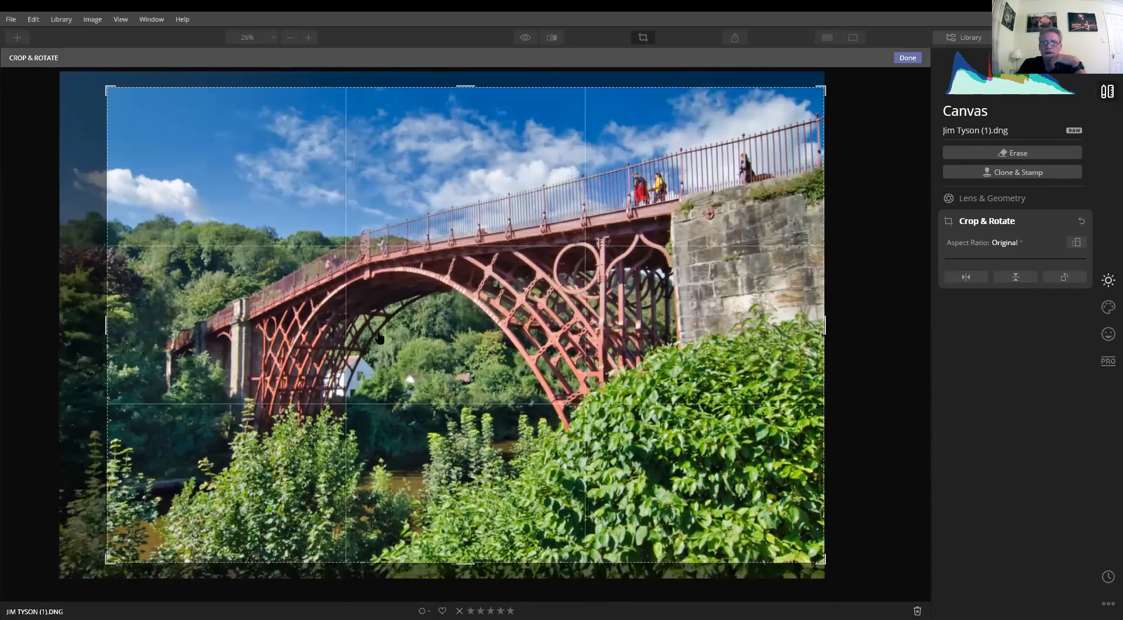
{"action": "left_click_drag", "start_coordinate": [378, 337], "coordinate": [378, 365]}
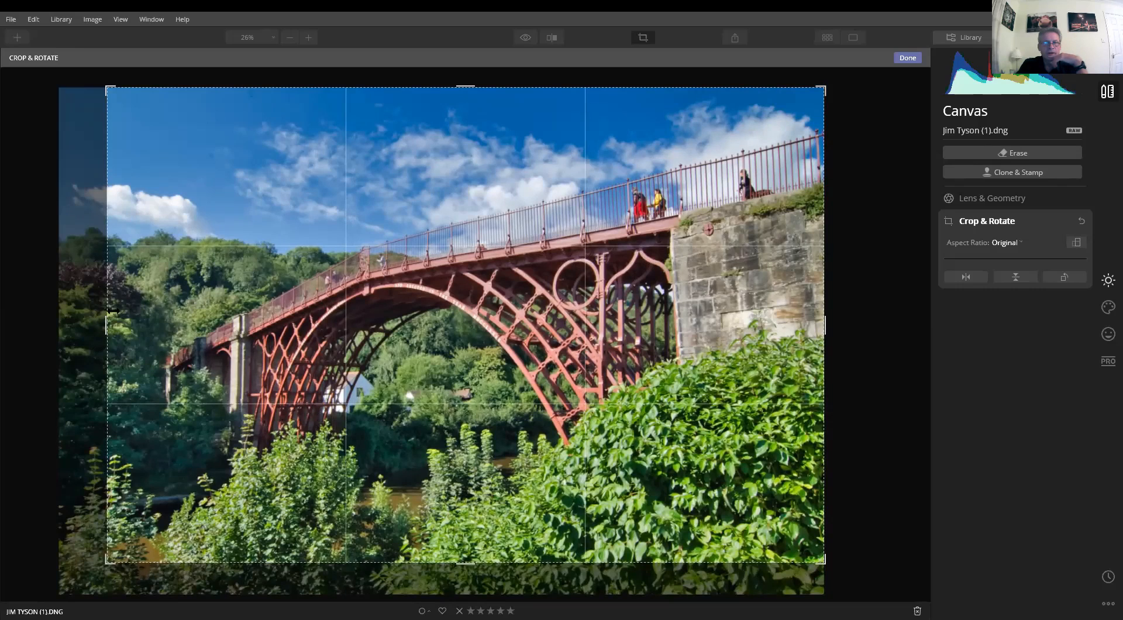
{"action": "left_click", "coordinate": [915, 58]}
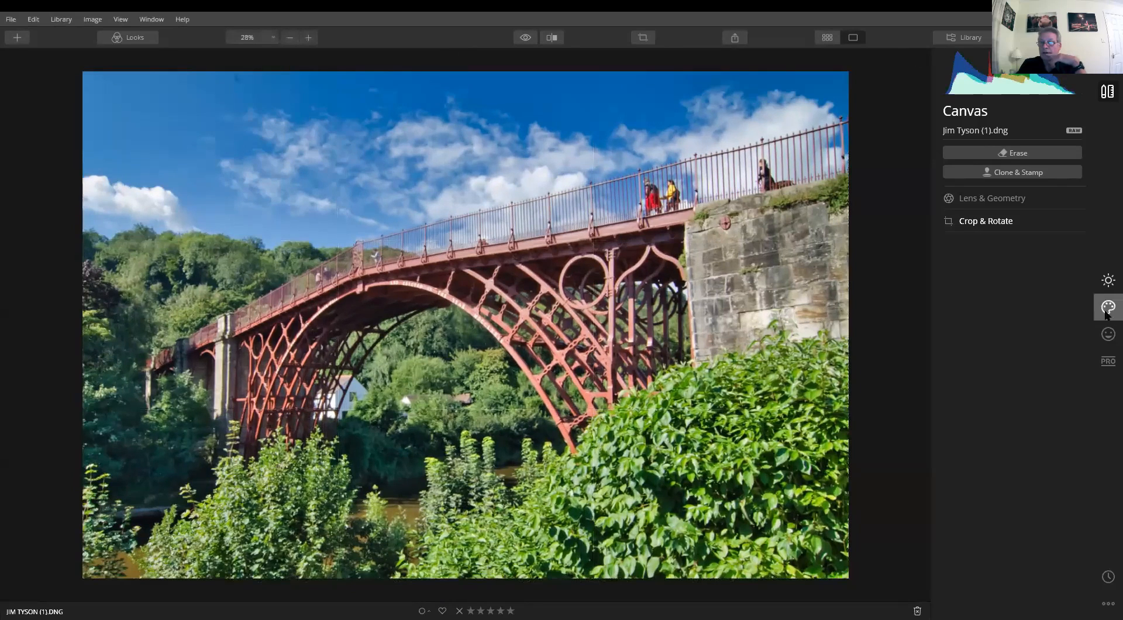
Set the individual color saturation of the bridge photo to 68 for red and -20 for green
{"action": "left_click", "coordinate": [1107, 282]}
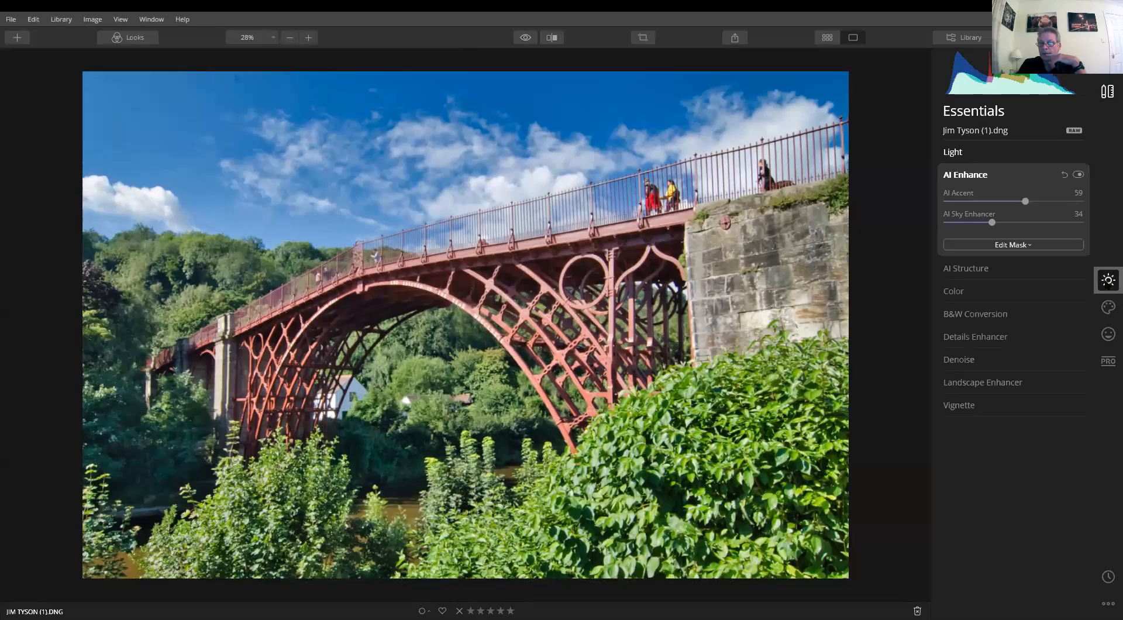
{"action": "left_click", "coordinate": [1031, 291]}
{"action": "left_click", "coordinate": [1031, 312]}
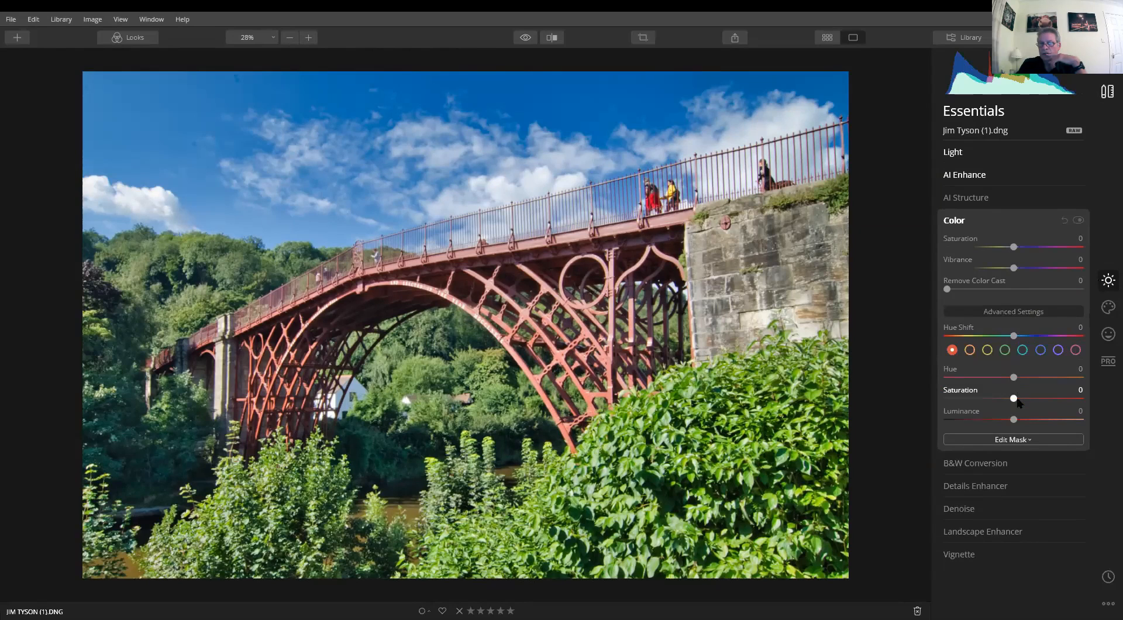
{"action": "left_click", "coordinate": [1054, 398]}
{"action": "left_click_drag", "start_coordinate": [1053, 399], "coordinate": [1061, 399]}
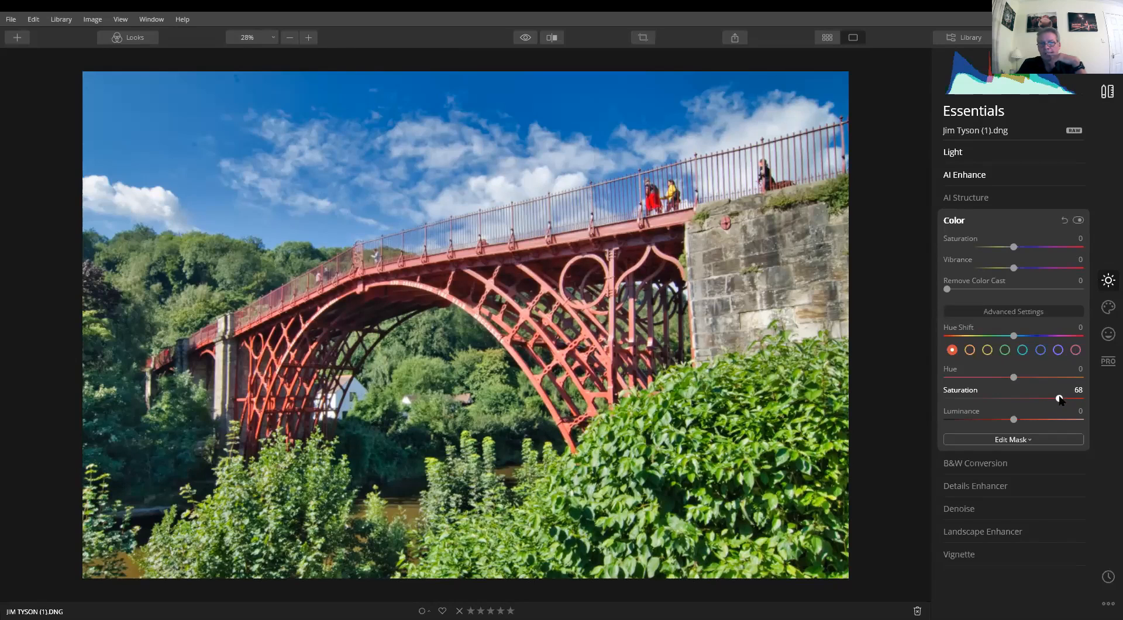
{"action": "left_click", "coordinate": [1005, 351]}
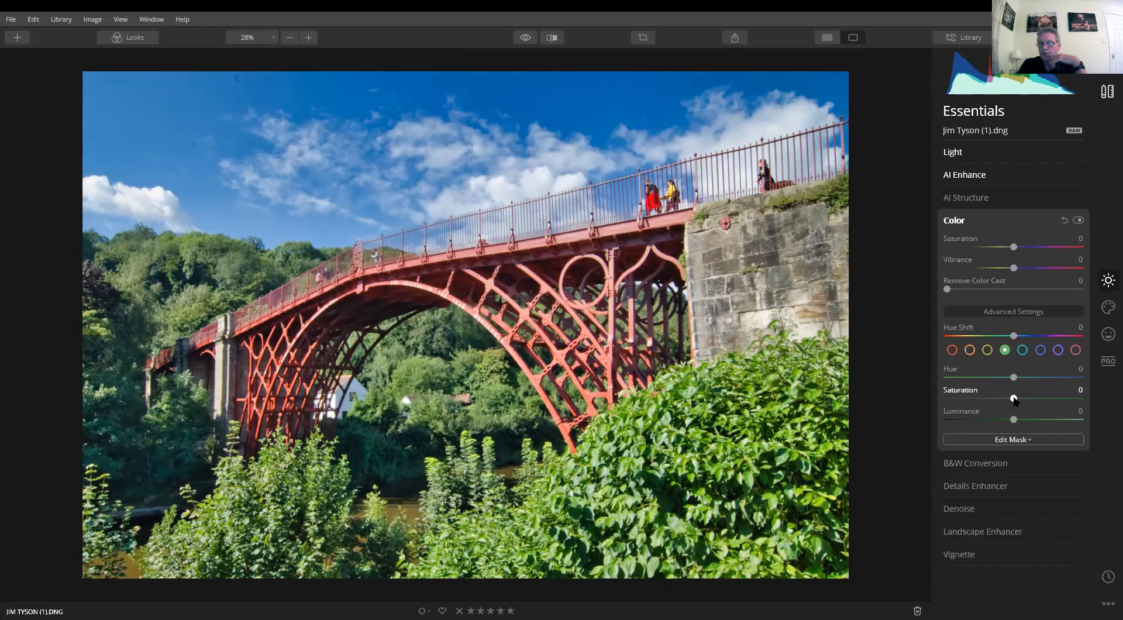
{"action": "left_click_drag", "start_coordinate": [1013, 400], "coordinate": [1003, 406]}
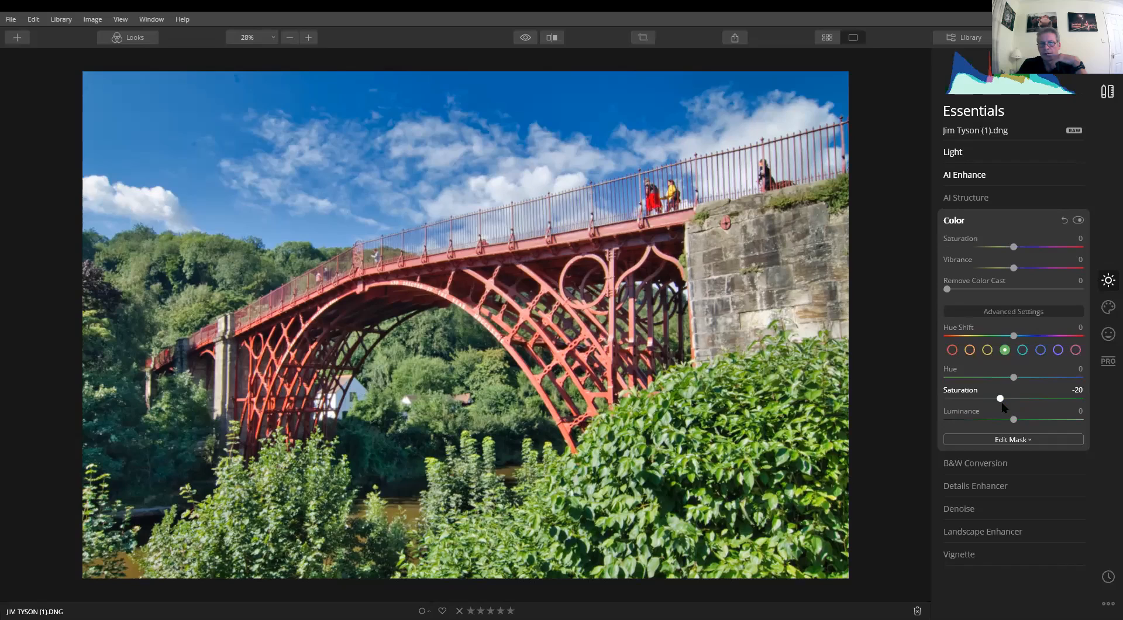
Apply Dehaze 8 with the Landscape Enhancer and add a vignette with Amount -55 and Size 39 to the bridge photo
{"action": "left_click", "coordinate": [992, 538]}
{"action": "left_click_drag", "start_coordinate": [947, 338], "coordinate": [959, 343]}
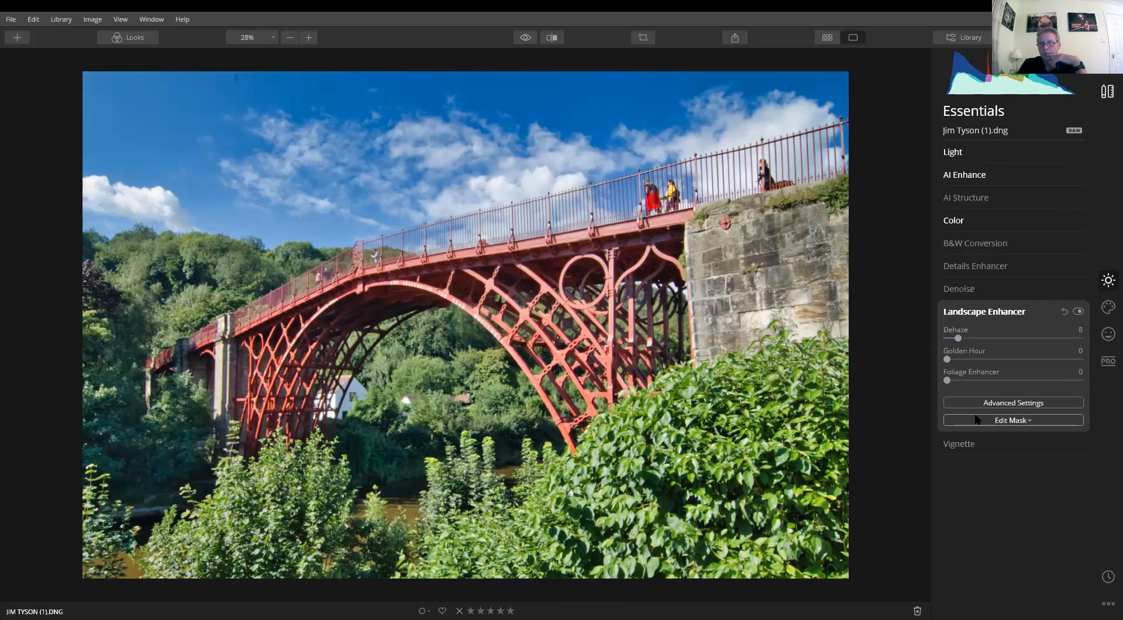
{"action": "left_click", "coordinate": [981, 436]}
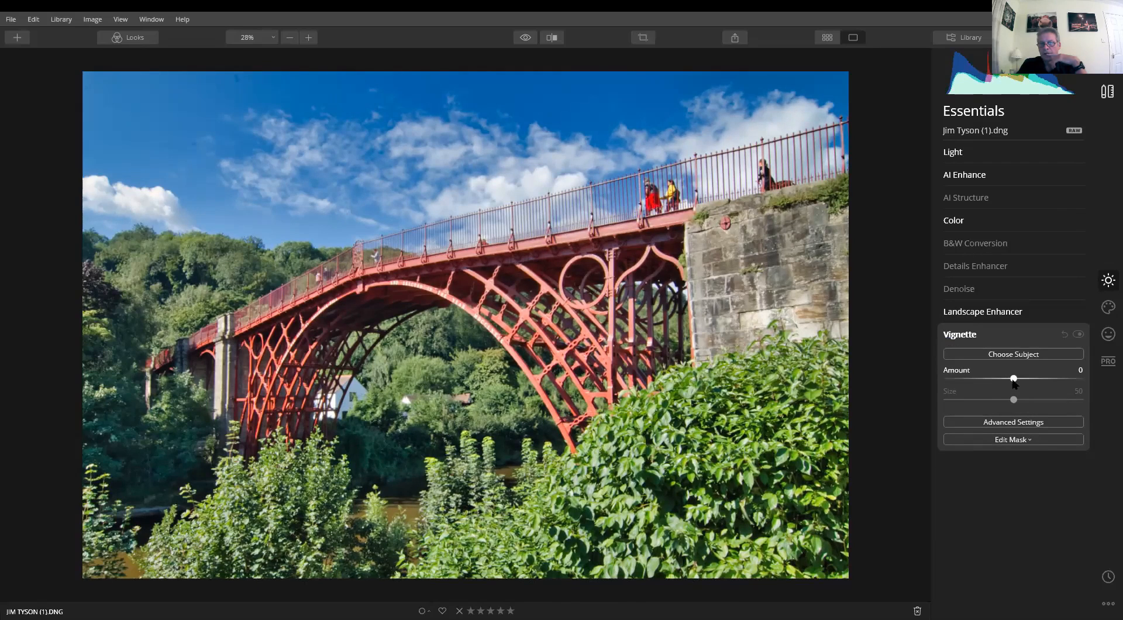
{"action": "left_click_drag", "start_coordinate": [1010, 379], "coordinate": [981, 379]}
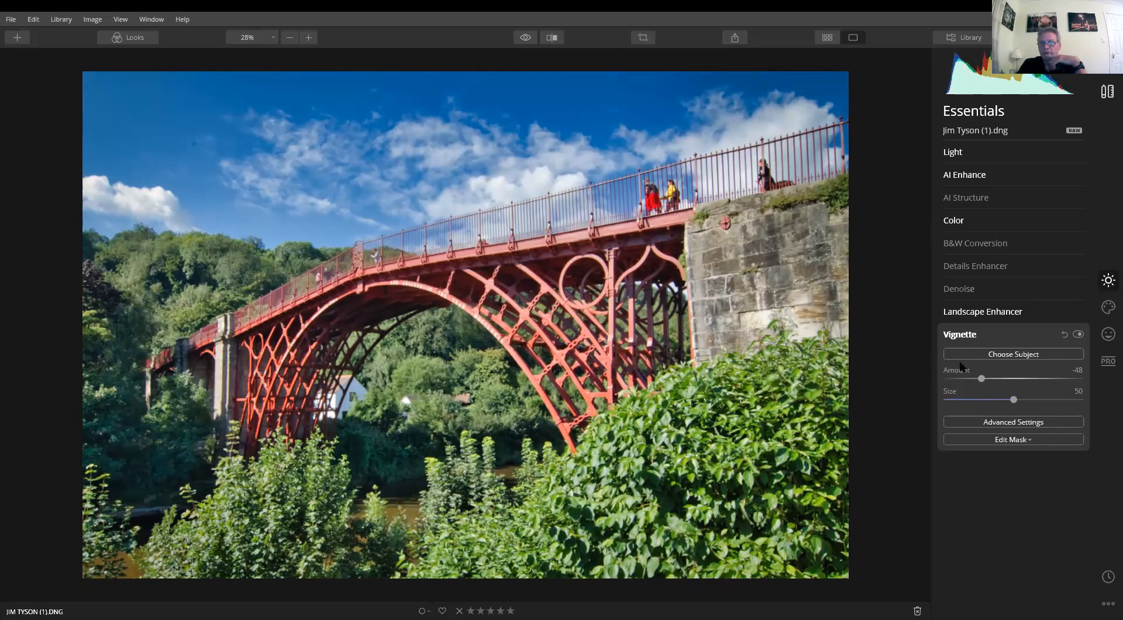
{"action": "left_click_drag", "start_coordinate": [981, 378], "coordinate": [976, 379]}
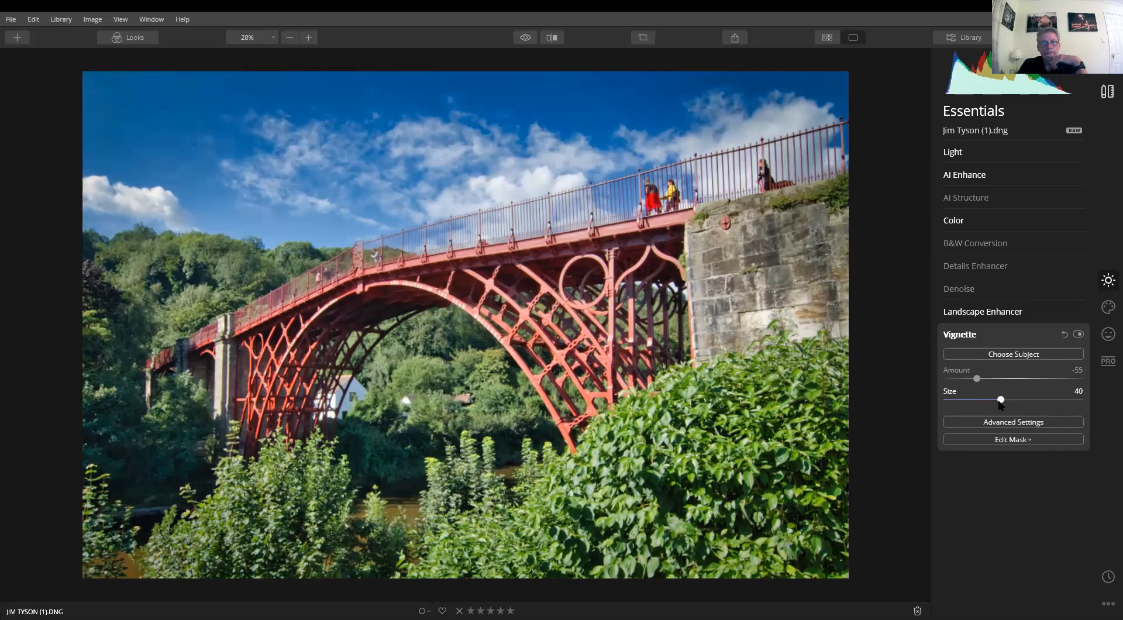
{"action": "left_click", "coordinate": [999, 399]}
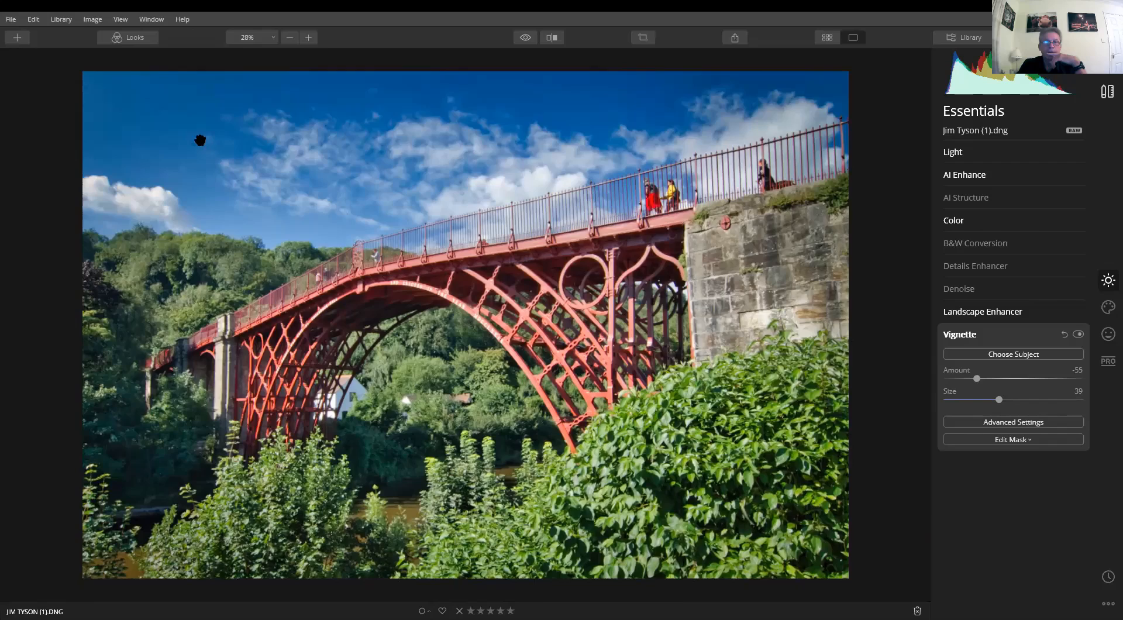
{"action": "left_click", "coordinate": [301, 216]}
{"action": "left_click", "coordinate": [479, 361]}
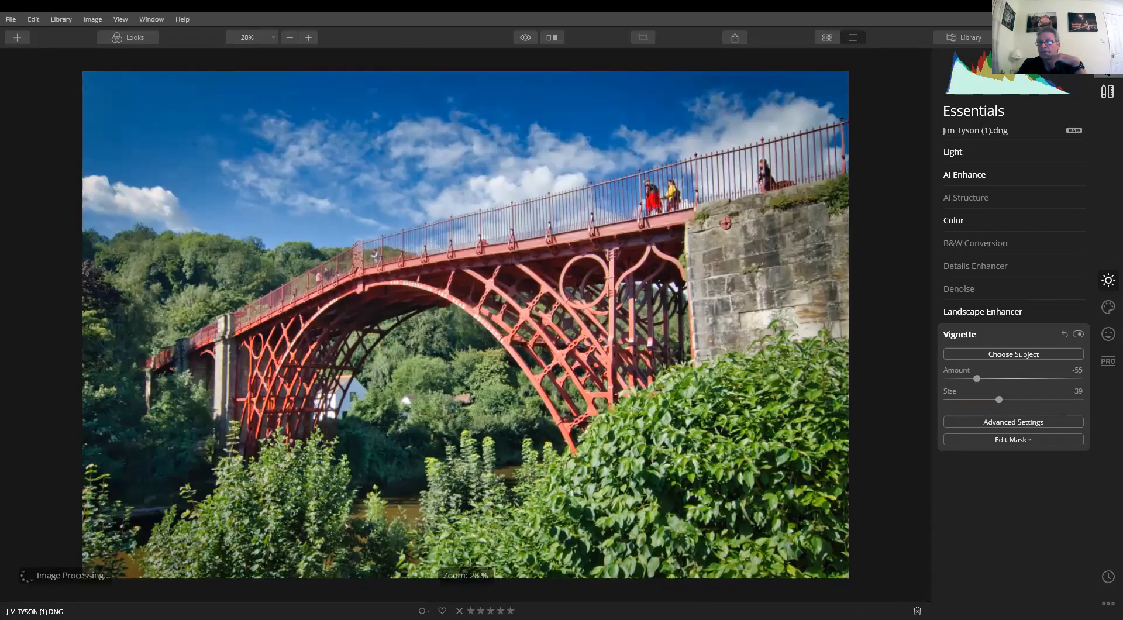
Clone a small patch of cloud into the blue sky near the bridge photo's upper left corner with Clone & Stamp, reducing the brush size to 78
{"action": "left_click", "coordinate": [1106, 84]}
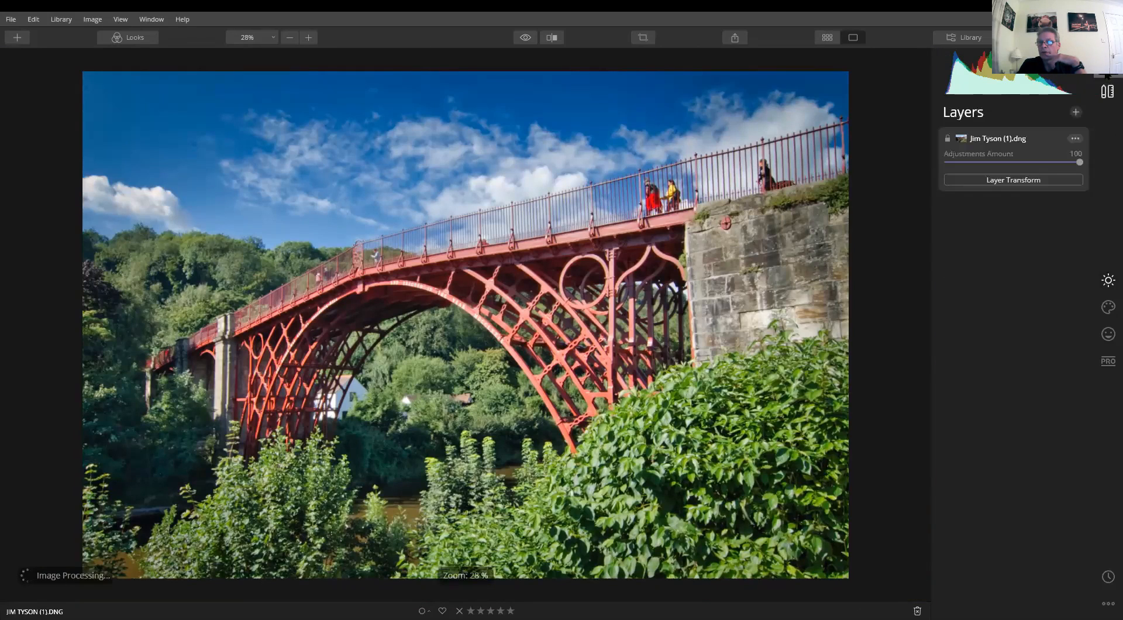
{"action": "left_click", "coordinate": [1107, 91]}
{"action": "left_click", "coordinate": [1034, 171]}
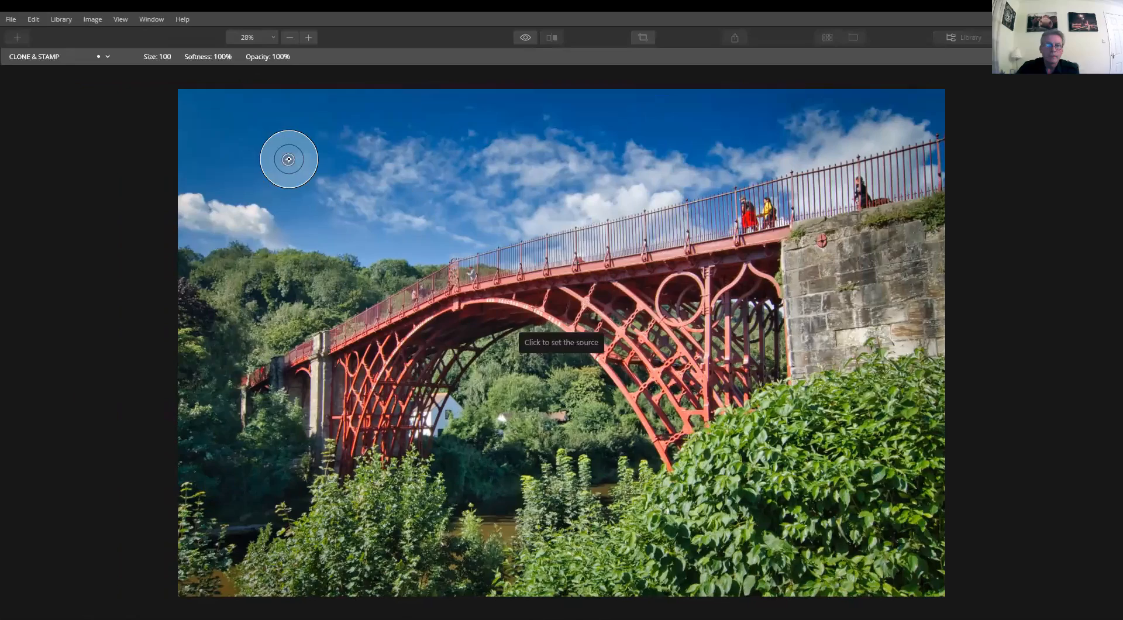
{"action": "left_click", "coordinate": [249, 129]}
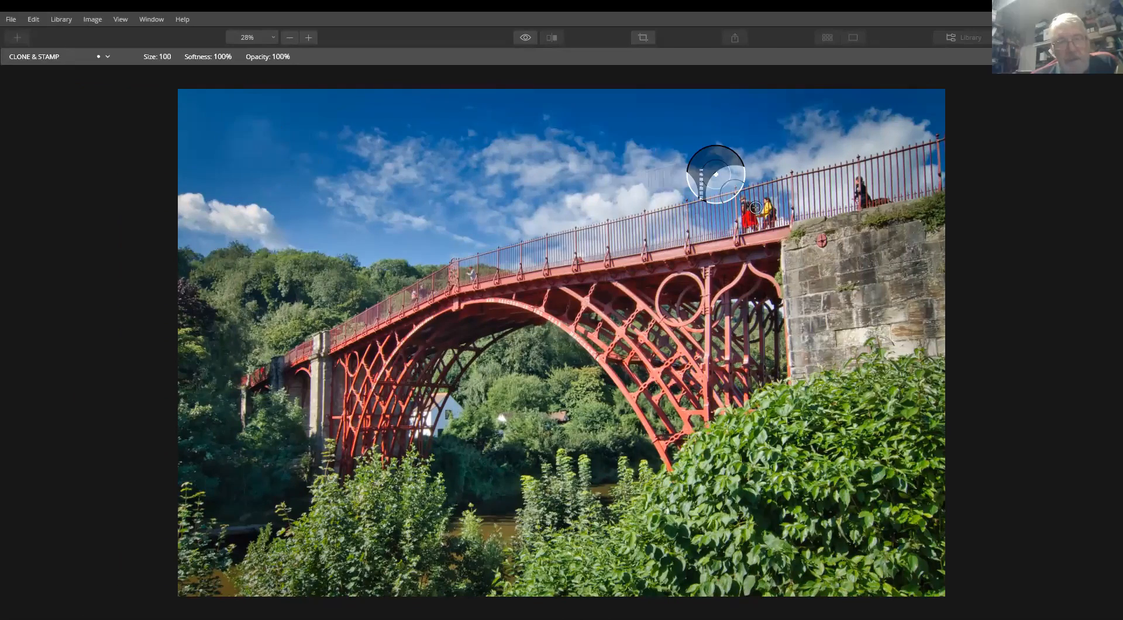
{"action": "key", "text": "ctrl+minus"}
{"action": "scroll", "coordinate": [316, 113], "scroll_direction": "up", "scroll_amount": 3}
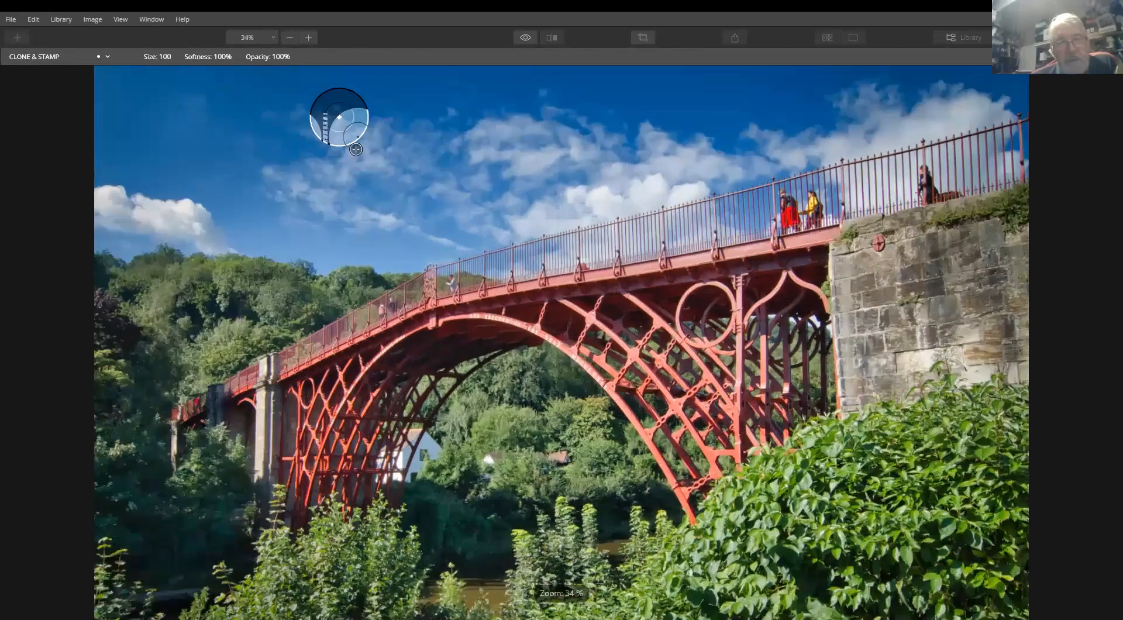
{"action": "scroll", "coordinate": [360, 126], "scroll_direction": "down", "scroll_amount": 2}
{"action": "mouse_move", "coordinate": [242, 115]}
{"action": "left_mouse_down"}
{"action": "mouse_move", "coordinate": [144, 126]}
{"action": "mouse_move", "coordinate": [308, 85]}
{"action": "left_mouse_up"}
{"action": "key", "text": "bracketleft"}
{"action": "key", "text": "bracketleft"}
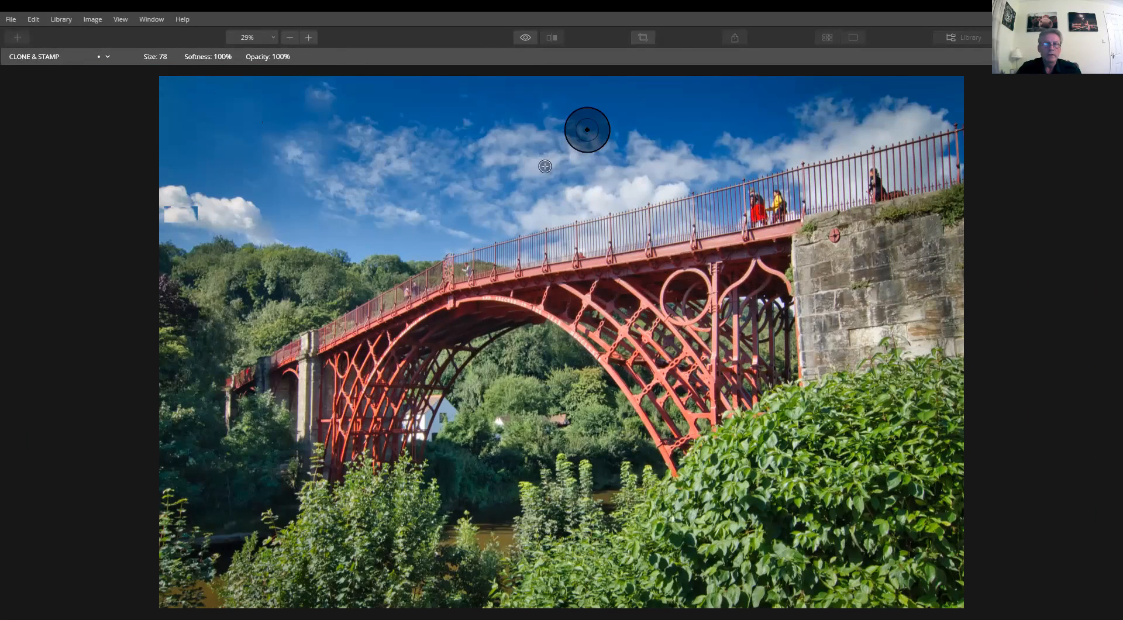
{"action": "left_click", "coordinate": [1100, 57]}
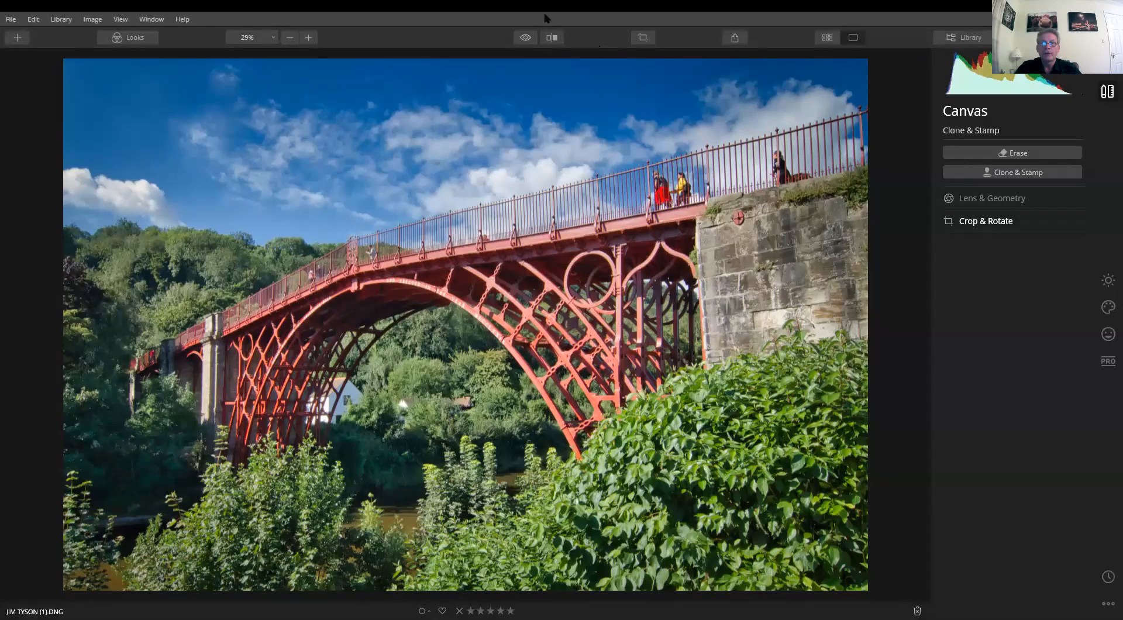
Compare the edited bridge photo repeatedly with its unedited original
{"action": "left_click", "coordinate": [526, 38]}
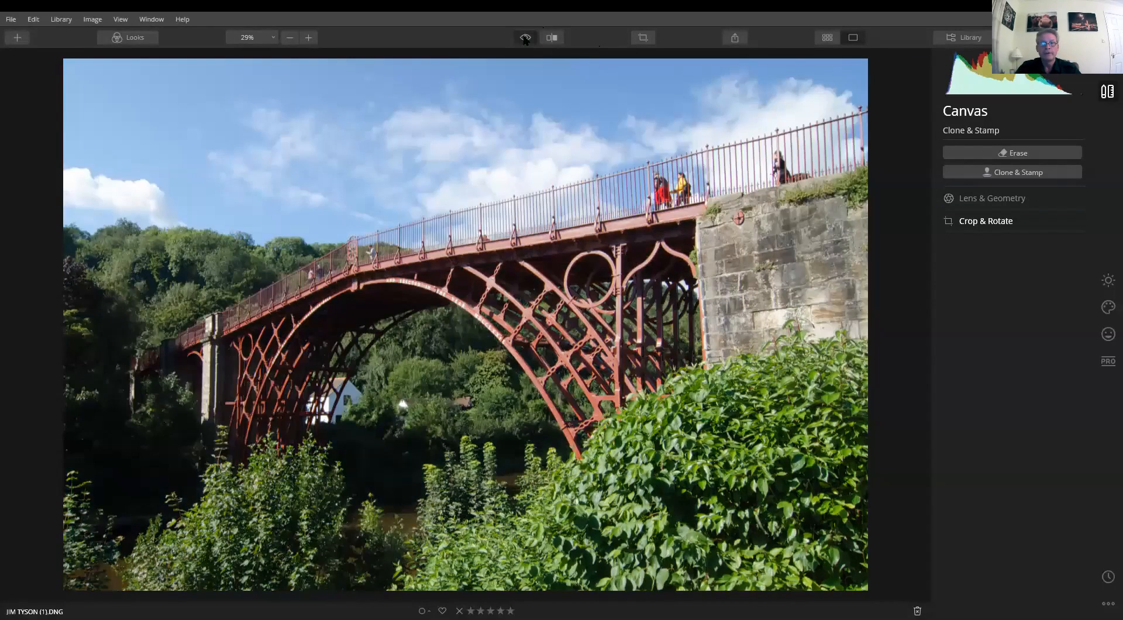
{"action": "left_click", "coordinate": [525, 38]}
{"action": "left_click", "coordinate": [525, 38]}
{"action": "left_click", "coordinate": [525, 38]}
{"action": "left_click", "coordinate": [525, 38]}
{"action": "left_click", "coordinate": [525, 38]}
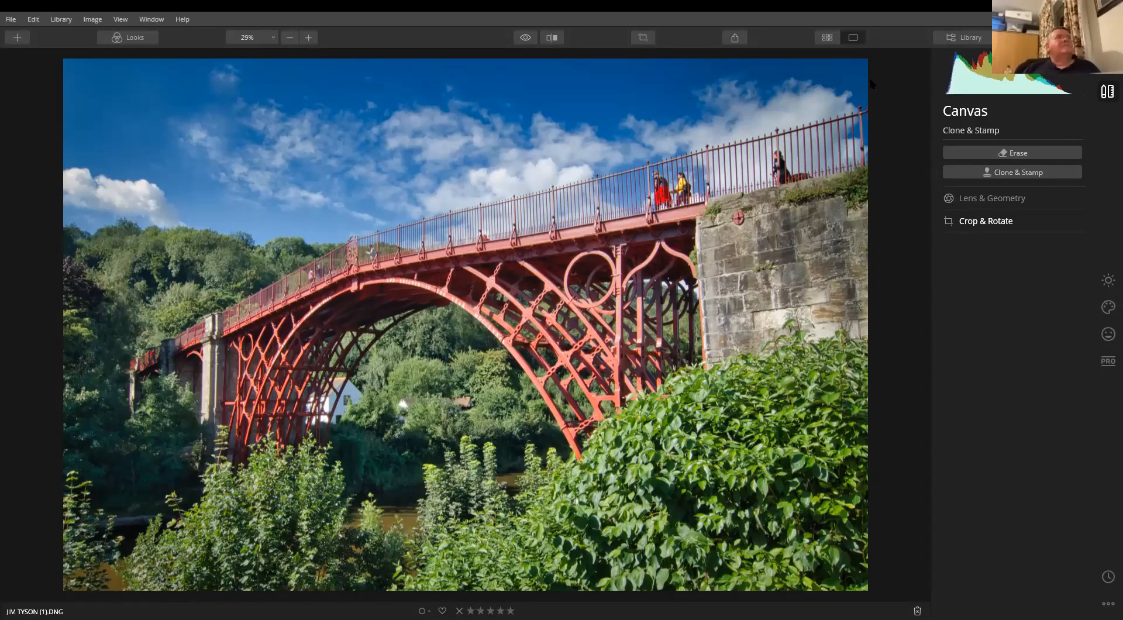
Open the harbour pier photo with the dramatic blue replacement sky from the gallery and compare it with the neighbouring photos
{"action": "left_click", "coordinate": [829, 38]}
{"action": "left_click", "coordinate": [138, 519]}
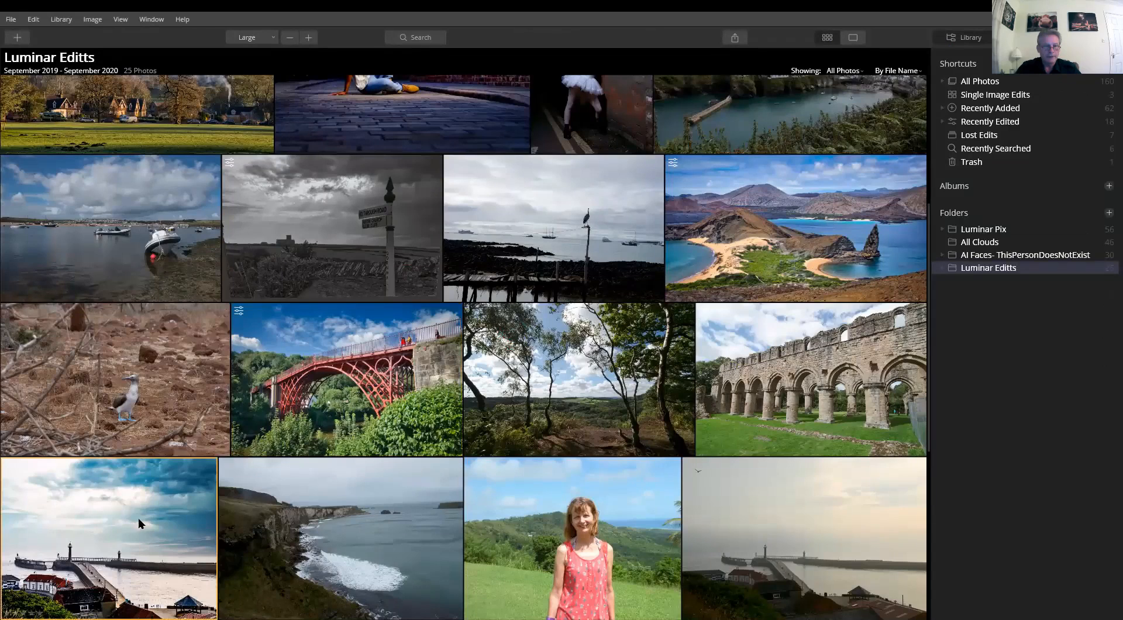
{"action": "double_click", "coordinate": [138, 518]}
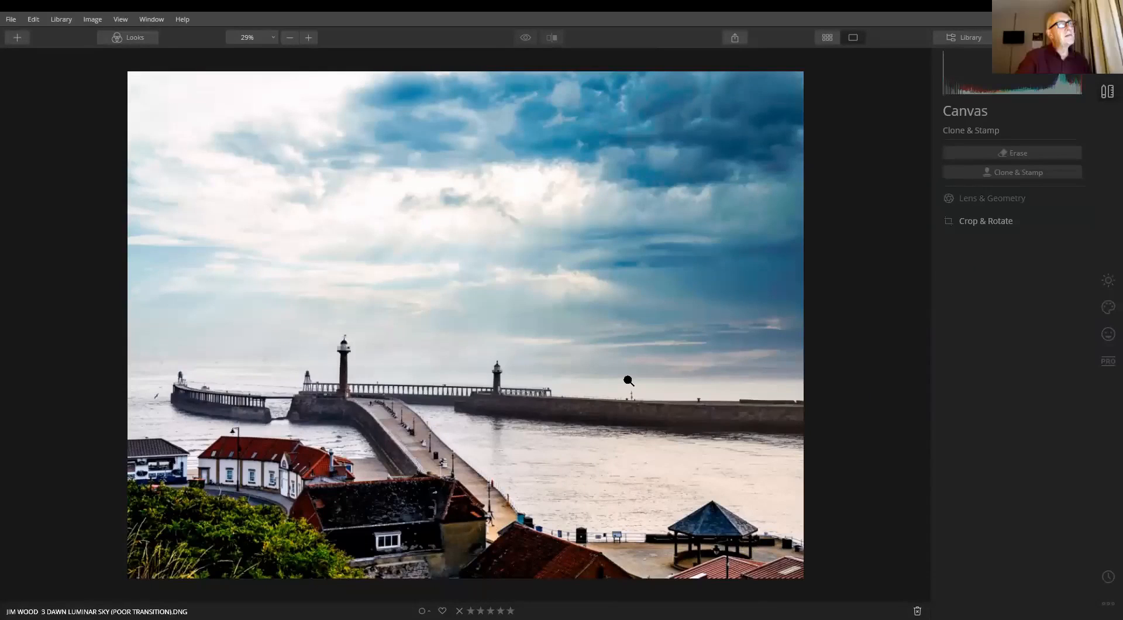
{"action": "key", "text": "Left"}
{"action": "key", "text": "Left"}
{"action": "key", "text": "Right"}
{"action": "key", "text": "Right"}
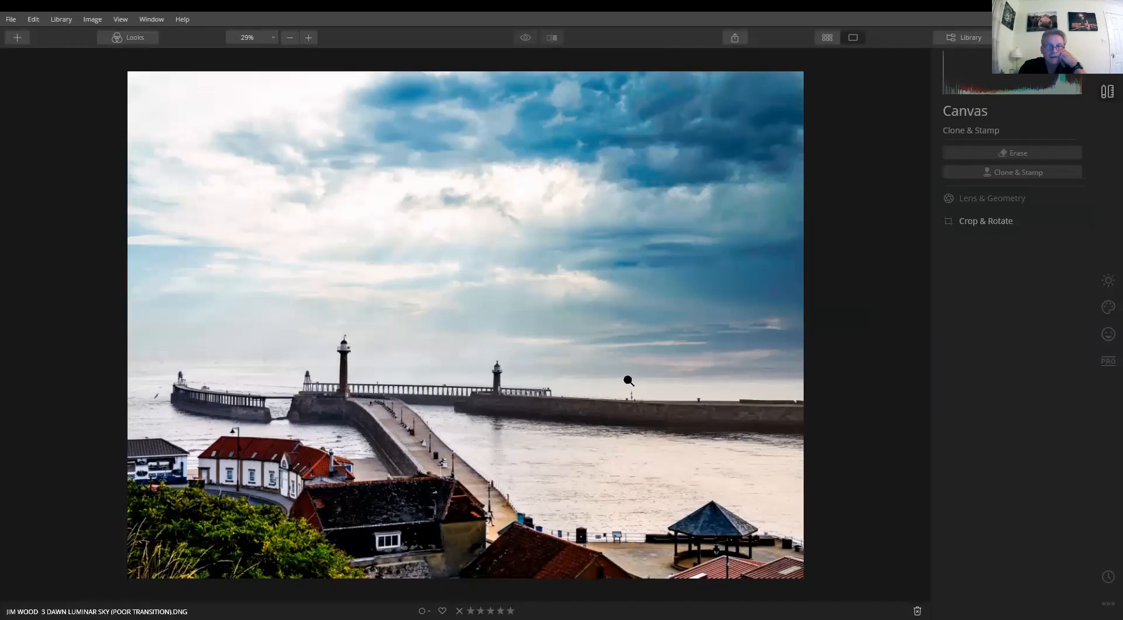
{"action": "key", "text": "Right"}
{"action": "key", "text": "Left"}
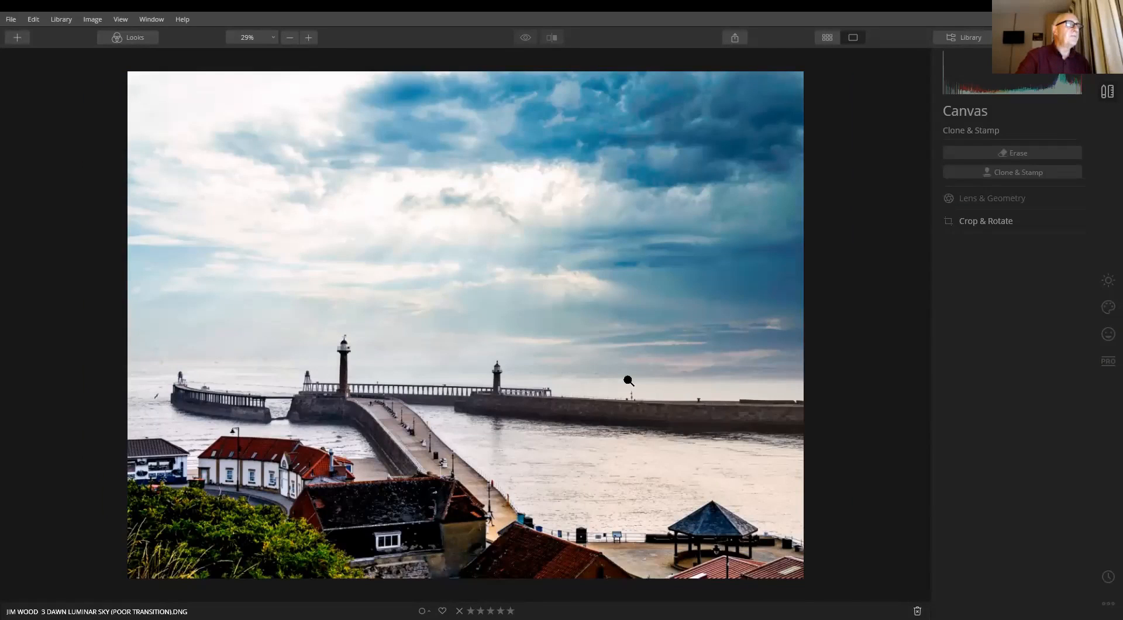
Return to the gallery, open the unedited hazy dawn version of the harbour pier photo and show its Essentials adjustments
{"action": "key", "text": "g"}
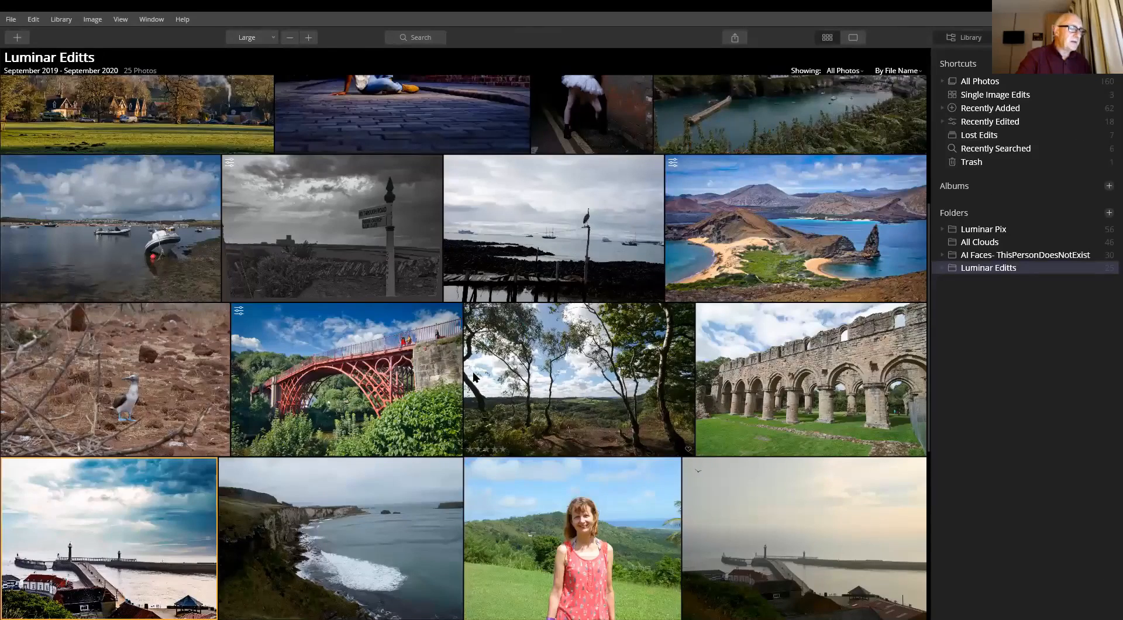
{"action": "scroll", "coordinate": [473, 373], "scroll_direction": "down", "scroll_amount": 3}
{"action": "double_click", "coordinate": [827, 412]}
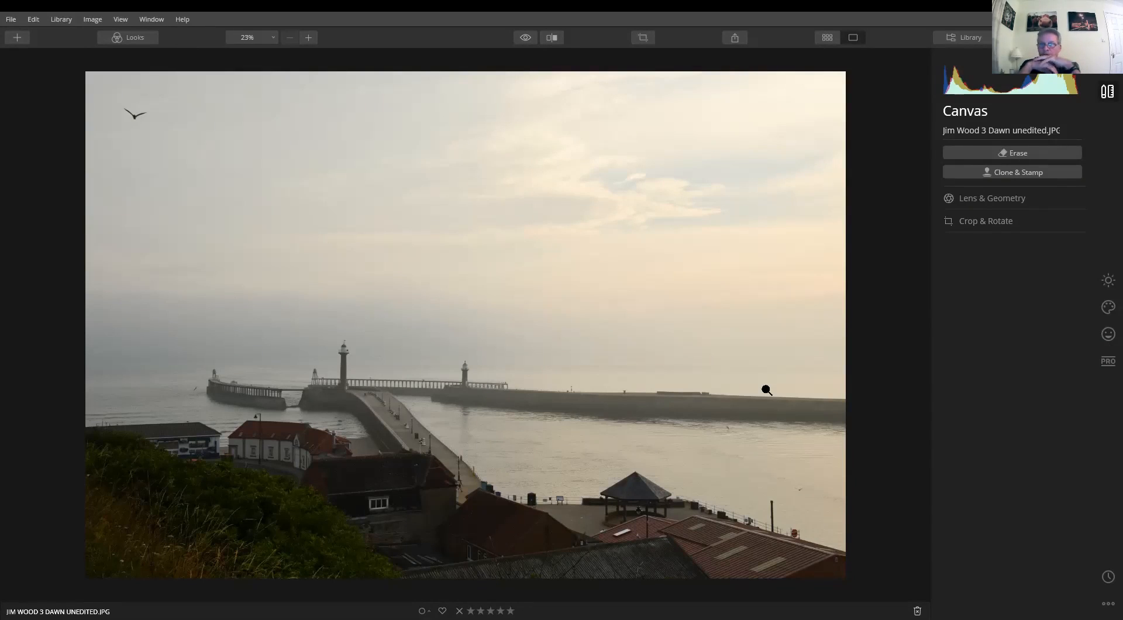
{"action": "left_click", "coordinate": [1106, 283]}
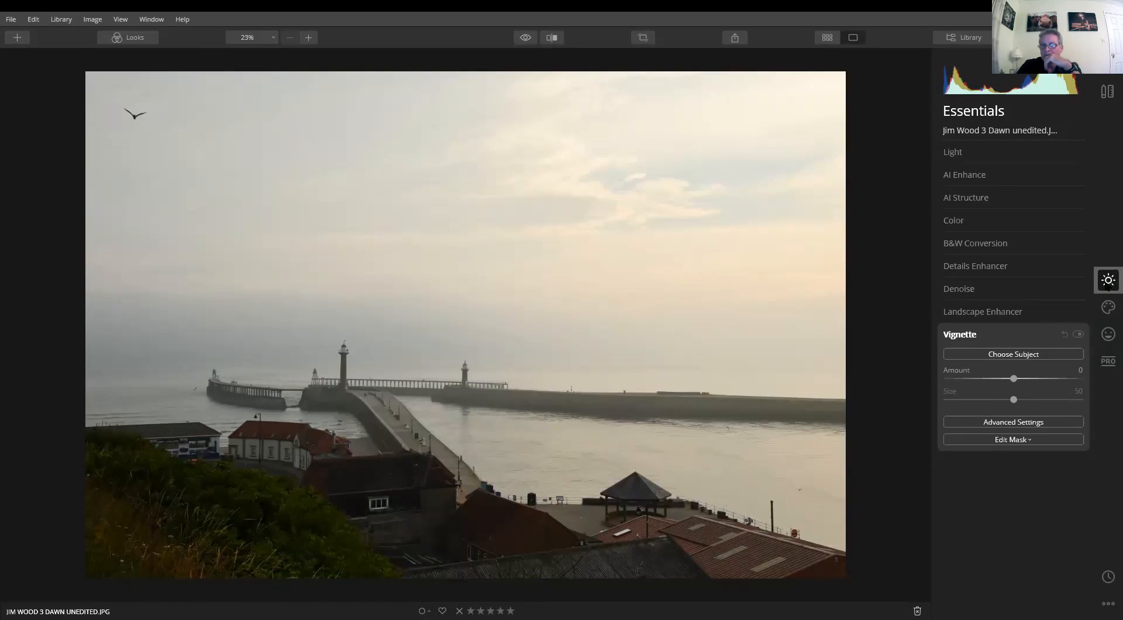
Try converting the photo to black and white and reset the conversion
{"action": "left_click", "coordinate": [1016, 174]}
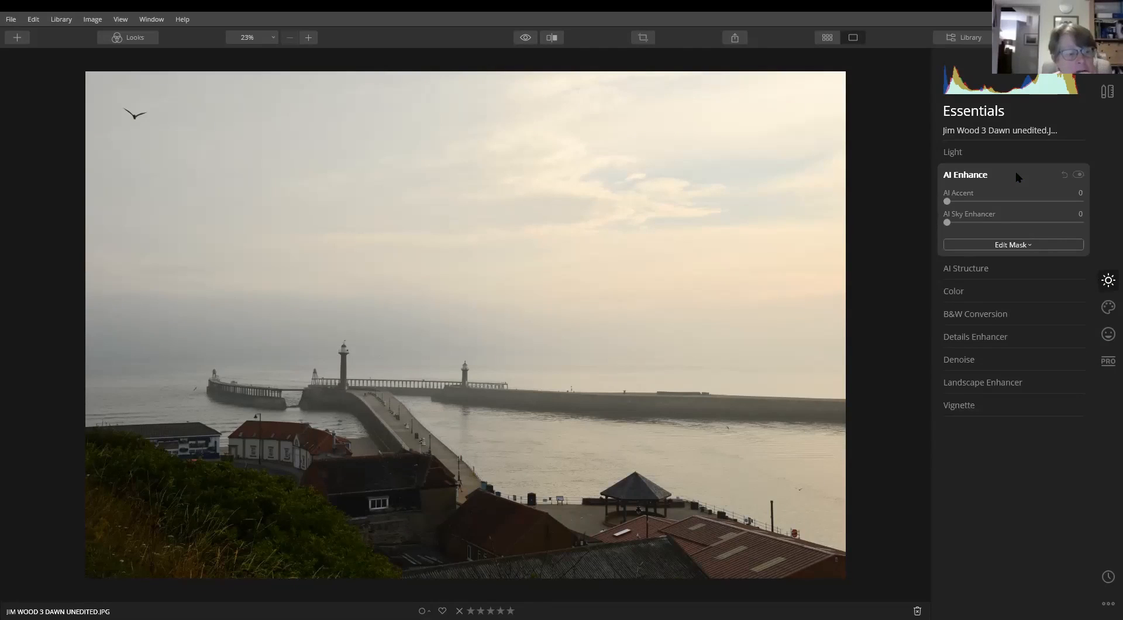
{"action": "left_click", "coordinate": [997, 314]}
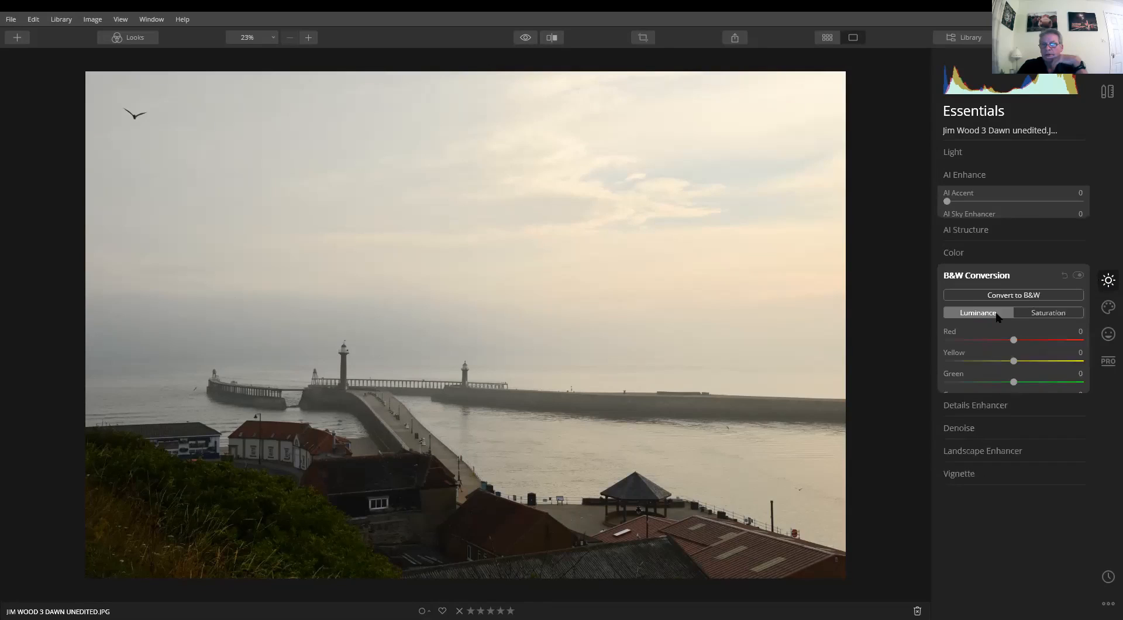
{"action": "left_click", "coordinate": [1006, 270]}
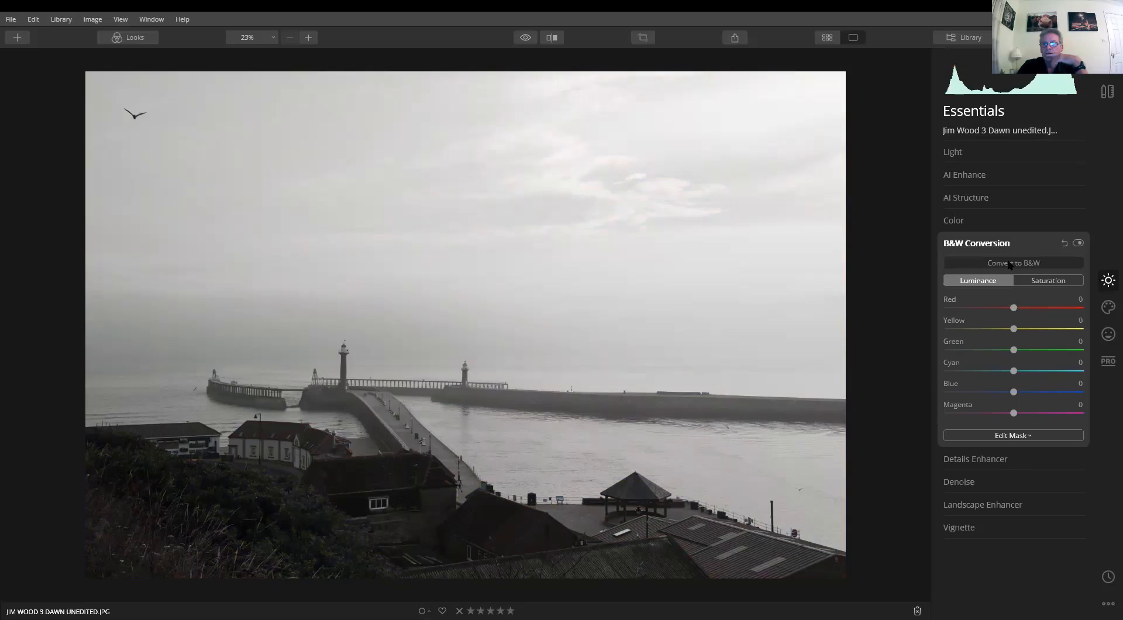
{"action": "left_click", "coordinate": [1062, 241]}
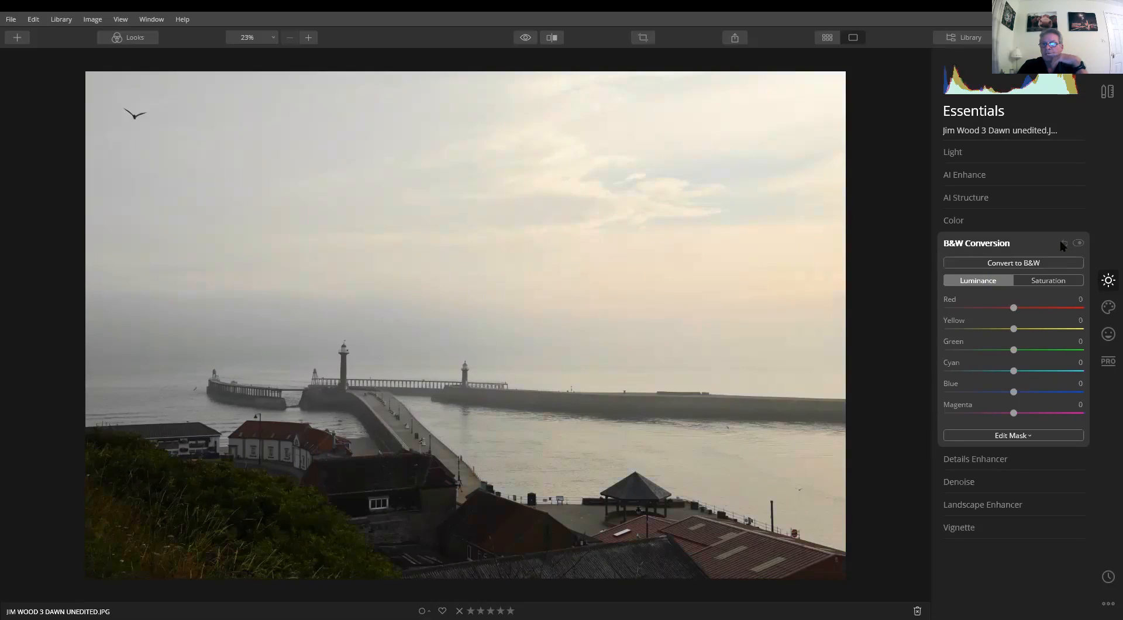
Set the photo's Highlights to -70 and Shadows to 48 in the Light adjustments
{"action": "left_click", "coordinate": [977, 147]}
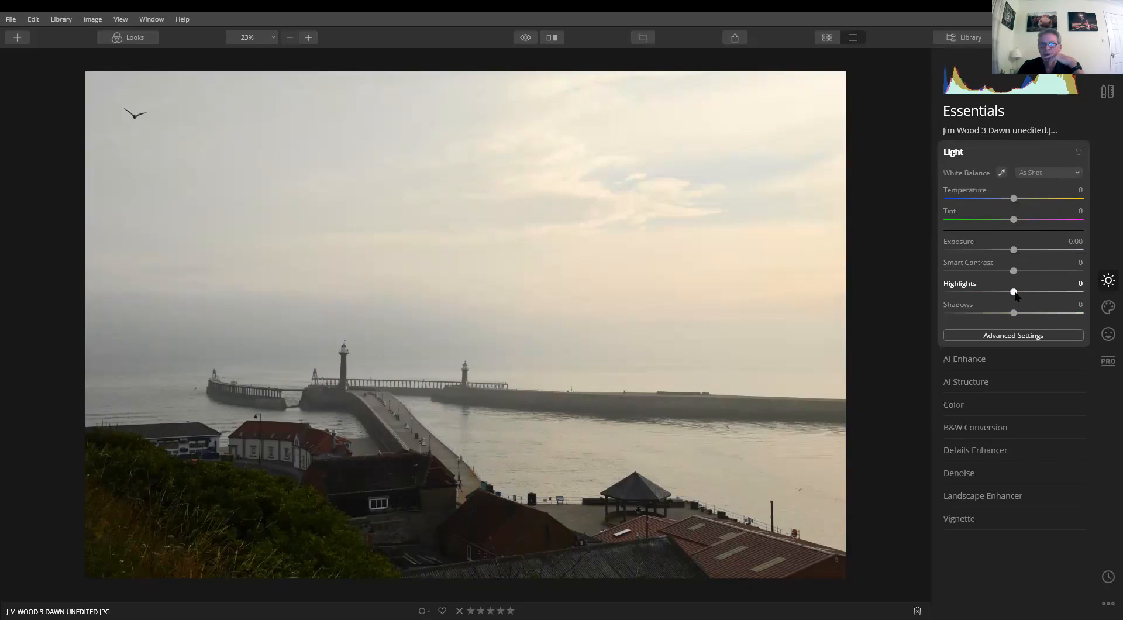
{"action": "left_click", "coordinate": [967, 292]}
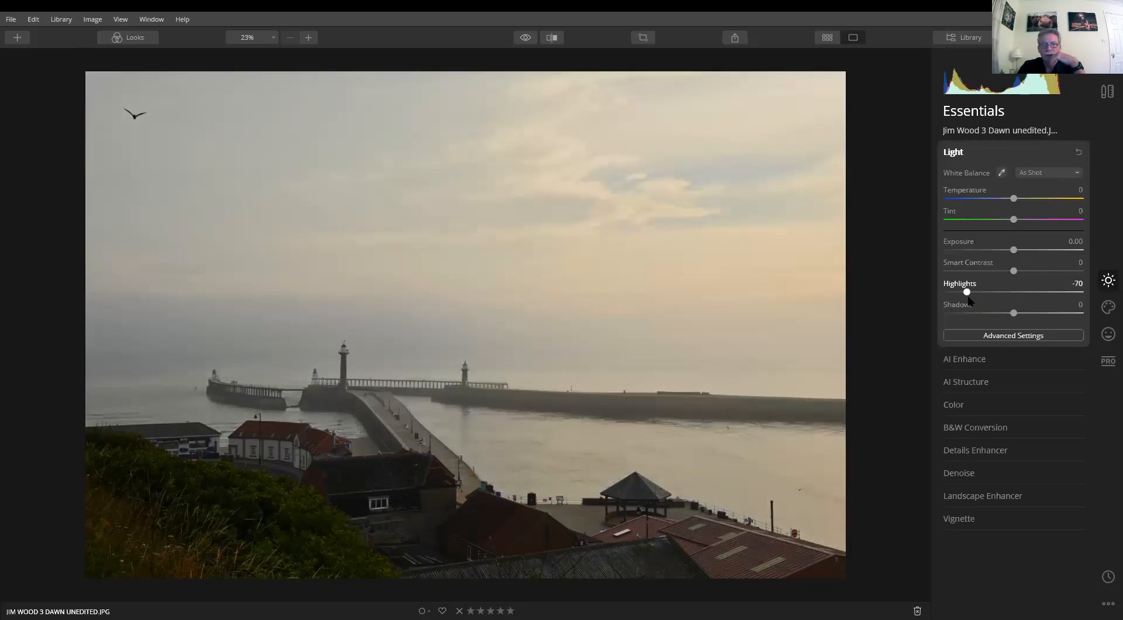
{"action": "left_click_drag", "start_coordinate": [1014, 313], "coordinate": [1046, 313]}
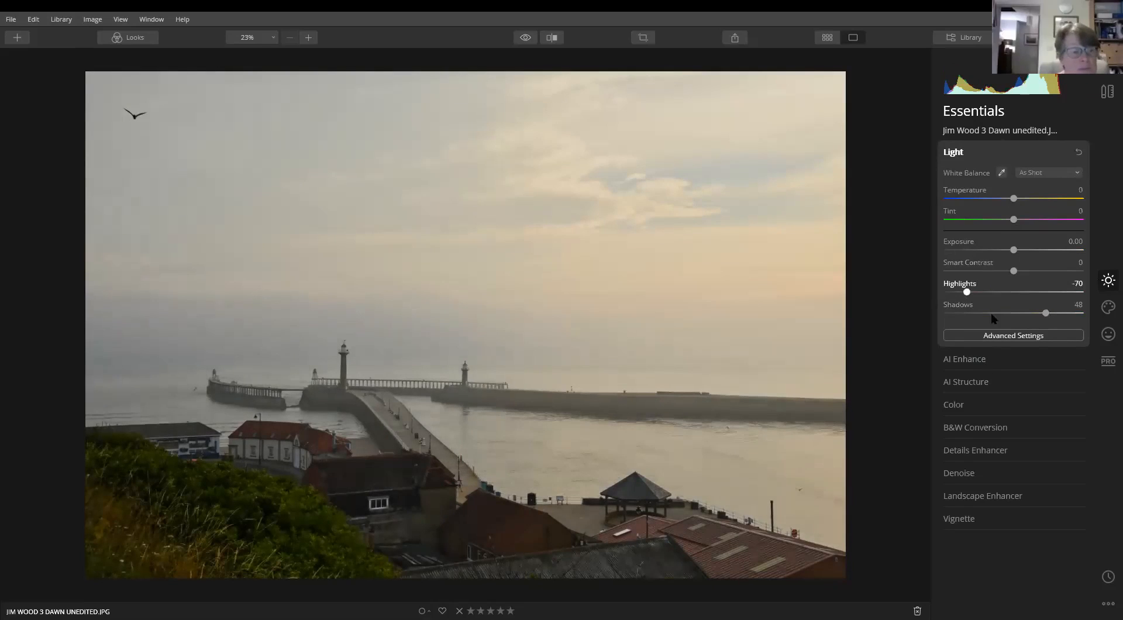
Set AI Accent to 33 in the AI Enhance adjustments
{"action": "left_click", "coordinate": [991, 359]}
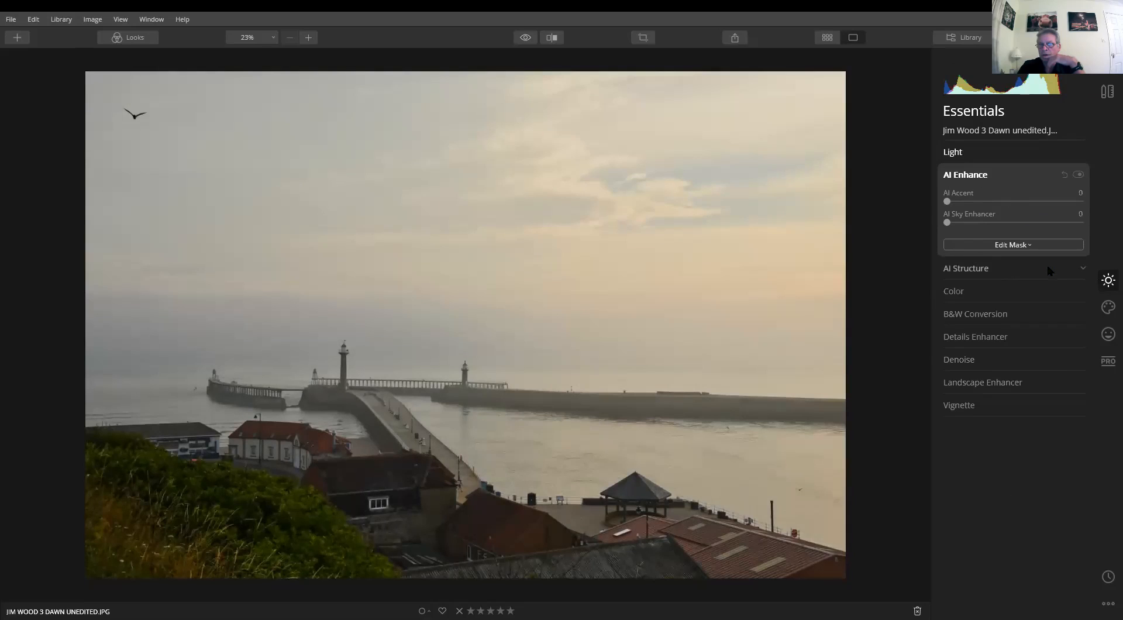
{"action": "left_click", "coordinate": [975, 201]}
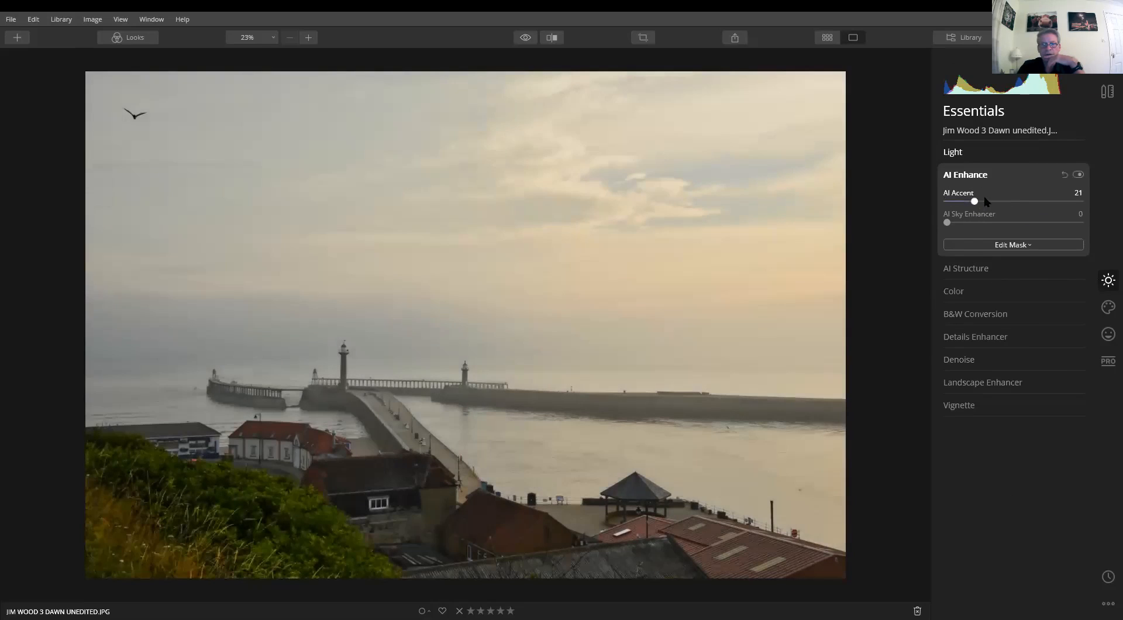
{"action": "left_click_drag", "start_coordinate": [974, 201], "coordinate": [947, 223]}
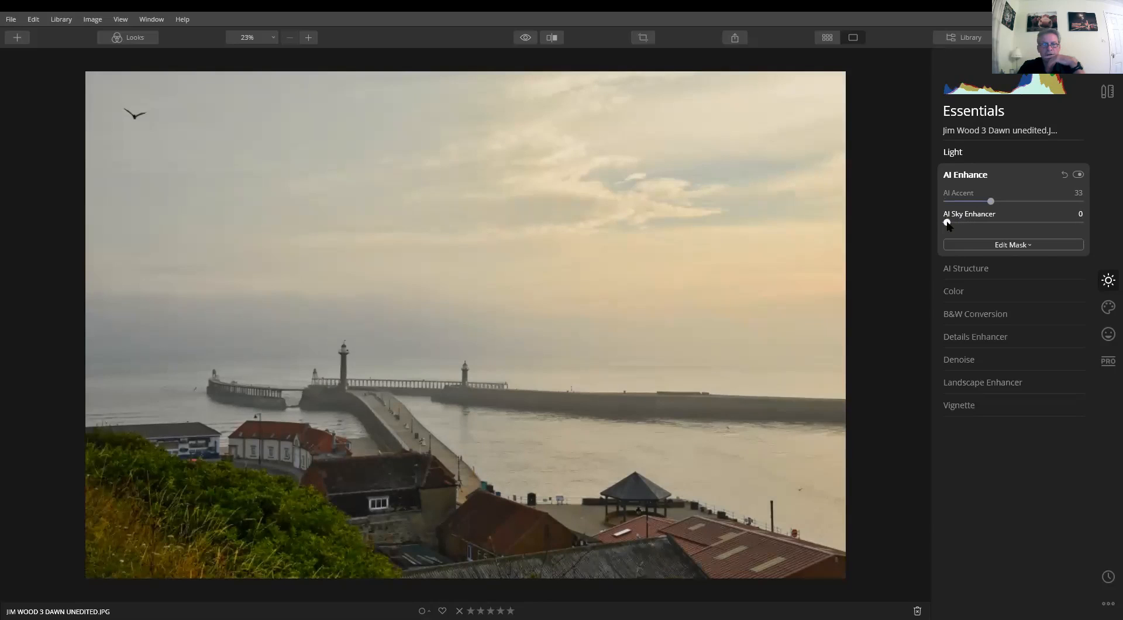
Apply AI Structure to the photo with Amount 21 and Boost 12
{"action": "left_click", "coordinate": [1000, 271]}
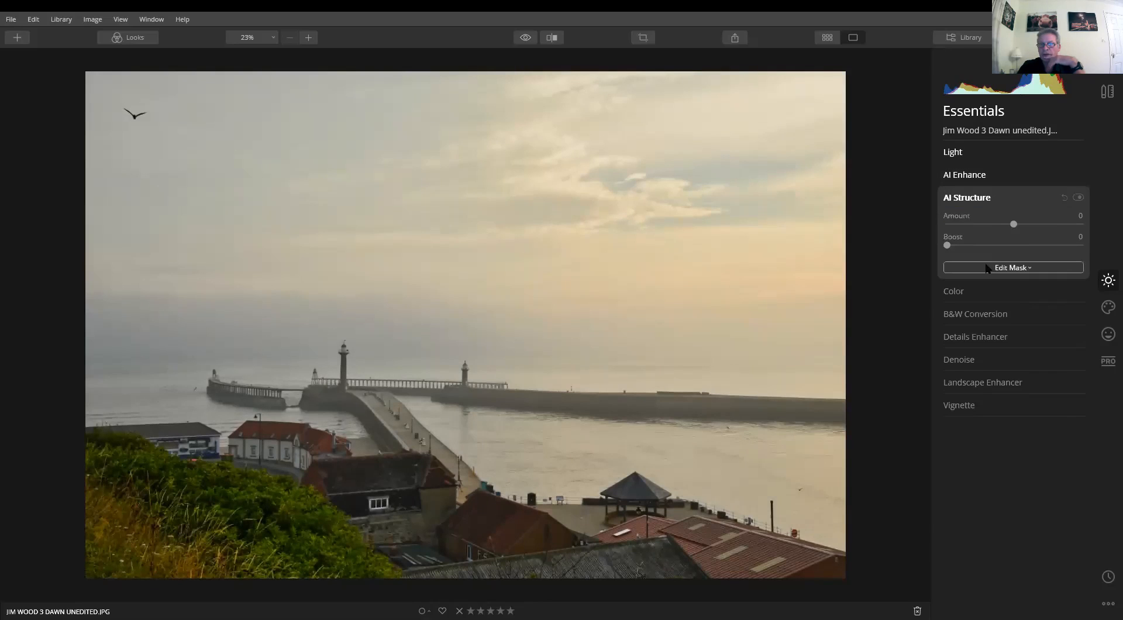
{"action": "left_click_drag", "start_coordinate": [1013, 224], "coordinate": [1027, 225]}
{"action": "left_click_drag", "start_coordinate": [947, 245], "coordinate": [963, 245]}
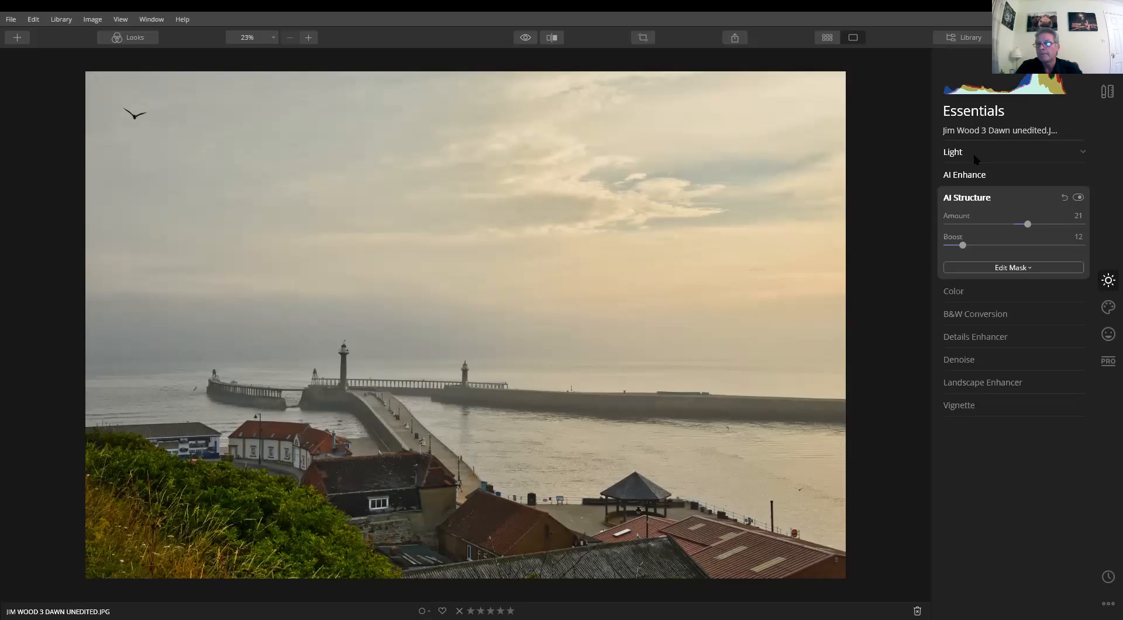
Replace the photo's sky with Dramatic Sky 1 using AI Sky Replacement
{"action": "left_click", "coordinate": [1107, 306]}
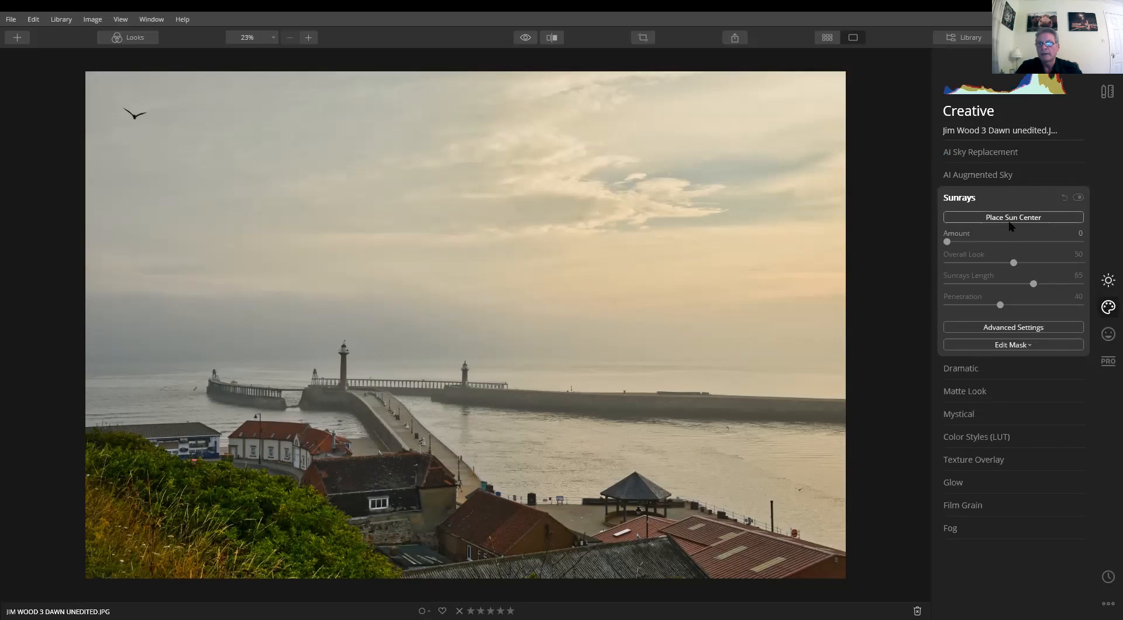
{"action": "left_click", "coordinate": [1000, 176]}
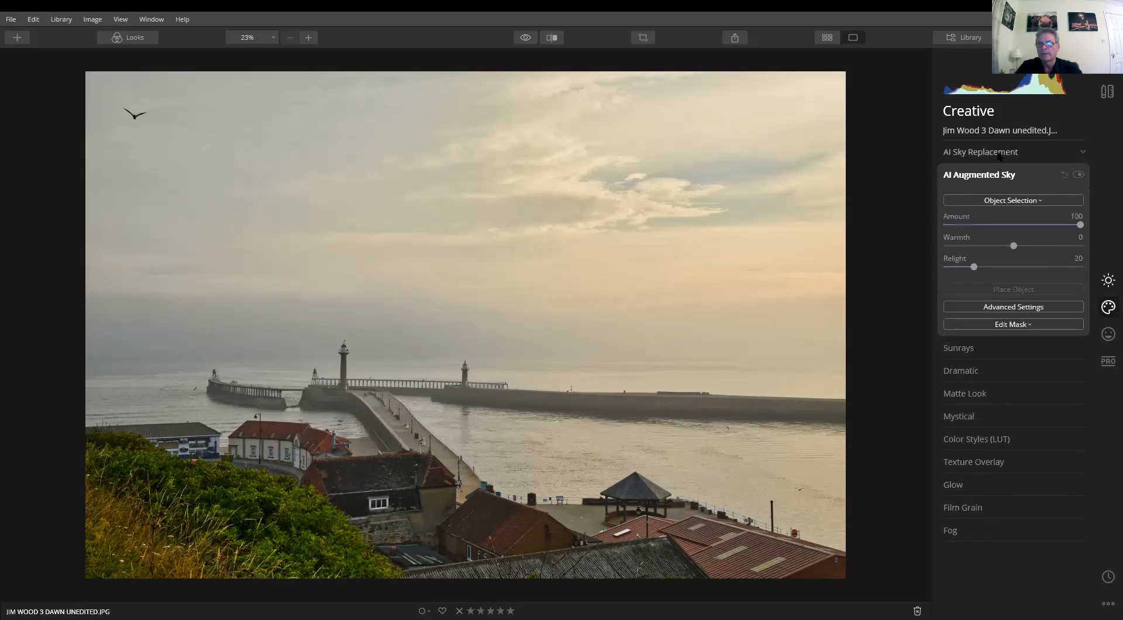
{"action": "left_click", "coordinate": [999, 153]}
{"action": "left_click", "coordinate": [1015, 176]}
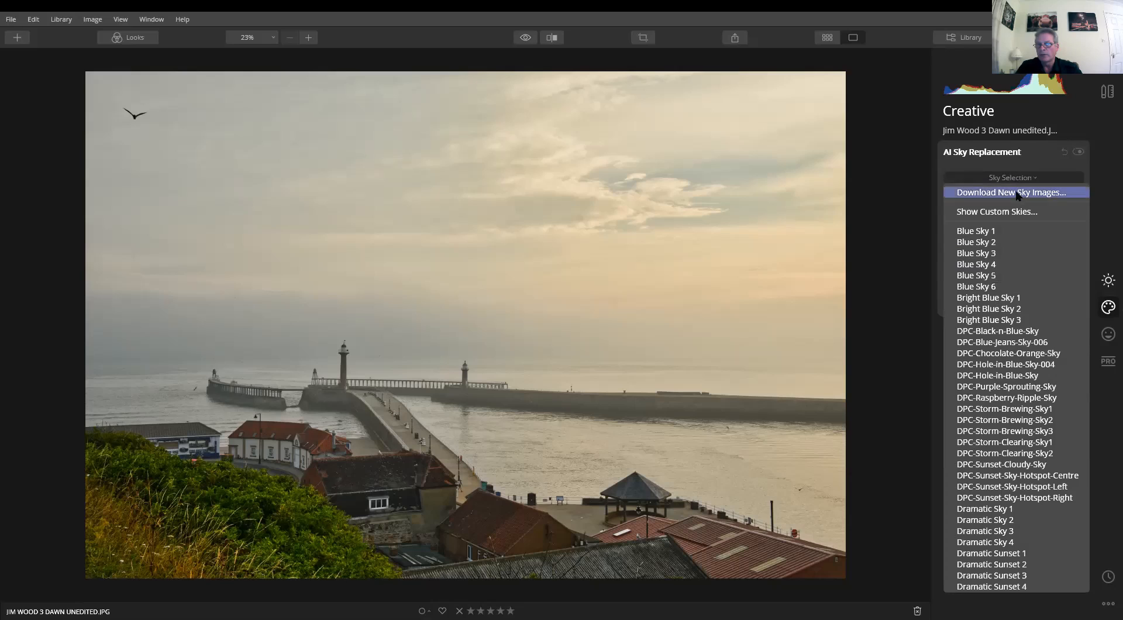
{"action": "scroll", "coordinate": [1005, 364], "scroll_direction": "down", "scroll_amount": 4}
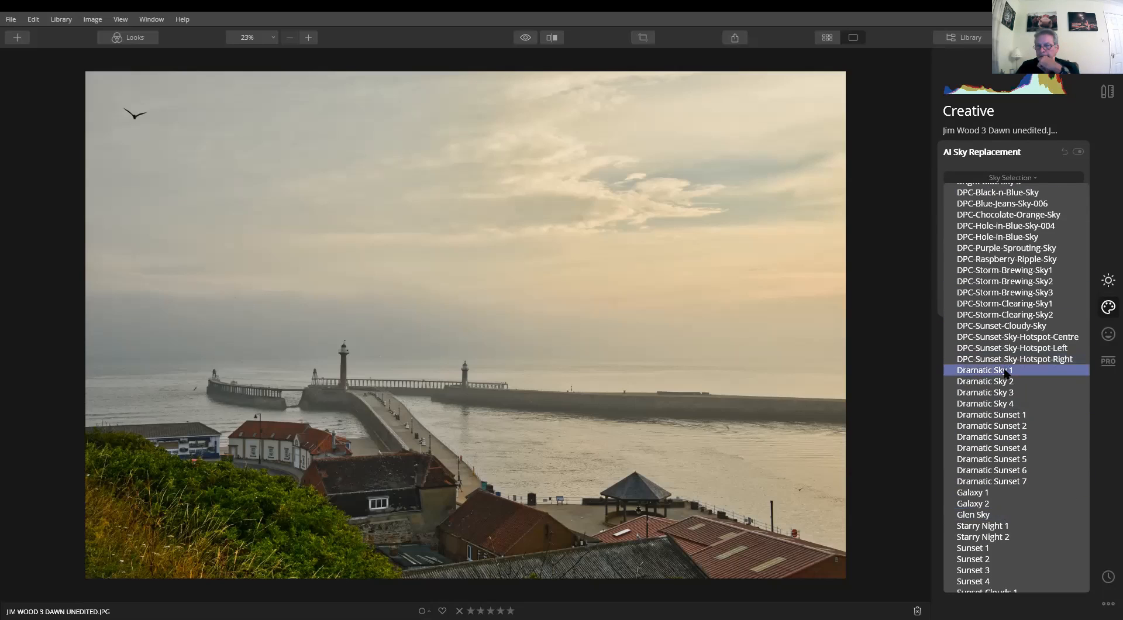
{"action": "left_click", "coordinate": [1004, 371]}
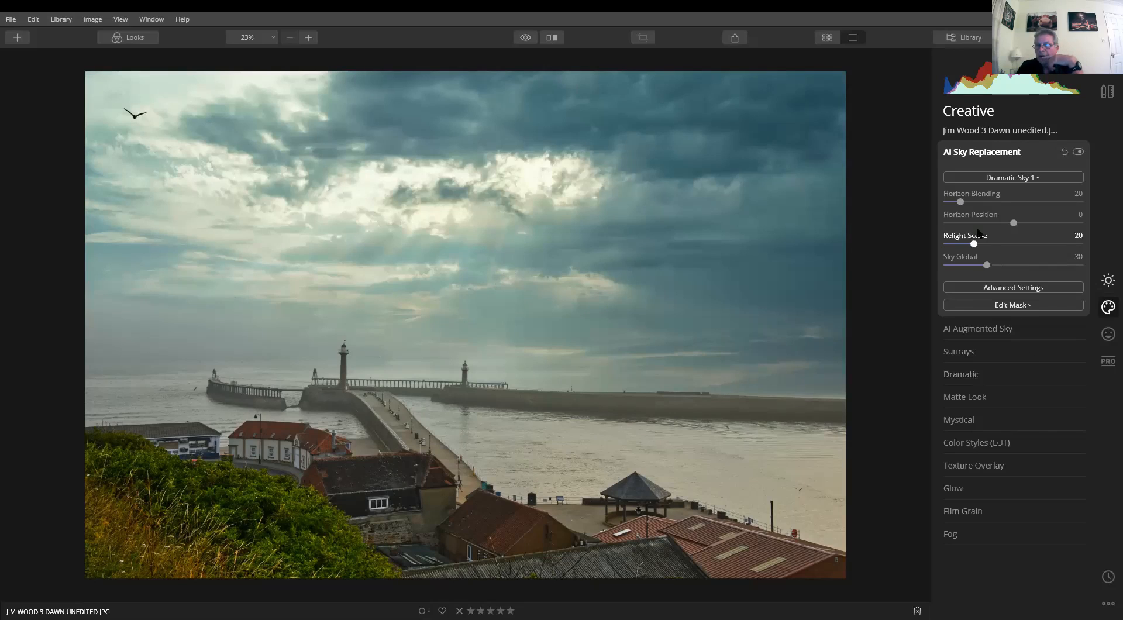
Set the replacement sky's Horizon Blending to 53 and Horizon Position to 9
{"action": "left_click_drag", "start_coordinate": [960, 202], "coordinate": [1046, 230]}
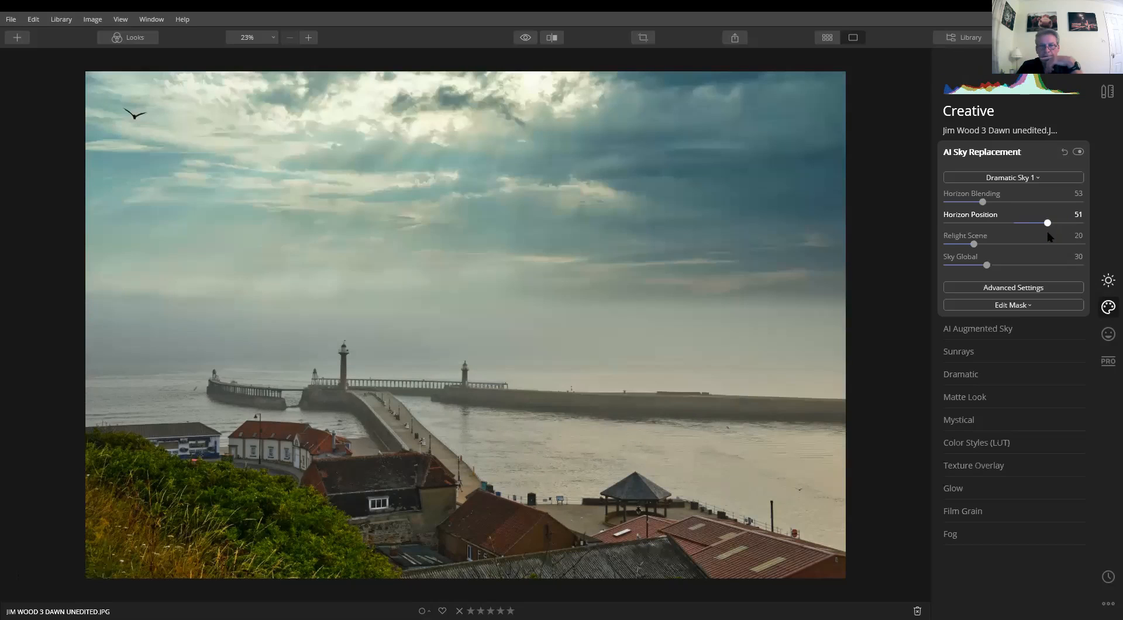
{"action": "left_click", "coordinate": [1033, 224]}
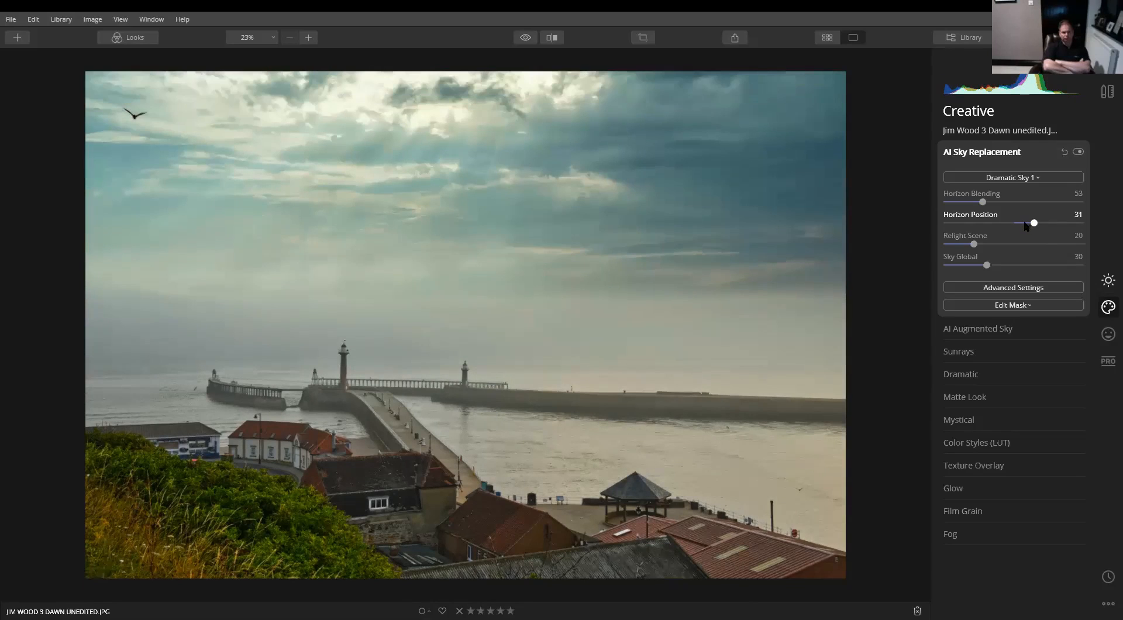
{"action": "left_click", "coordinate": [1024, 224]}
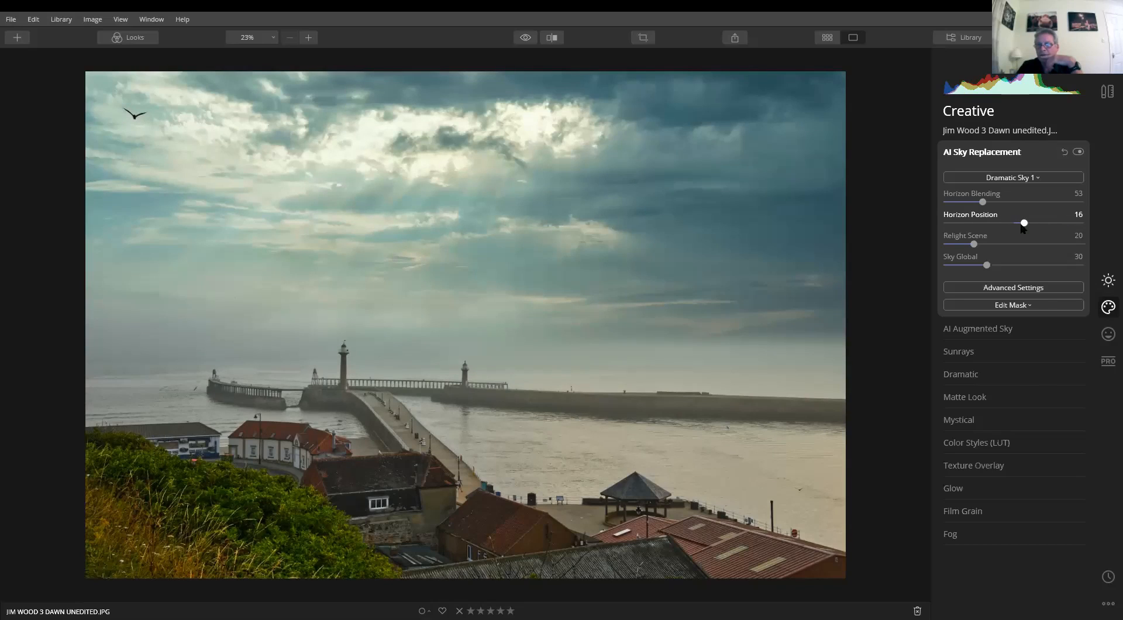
{"action": "left_click", "coordinate": [1021, 224]}
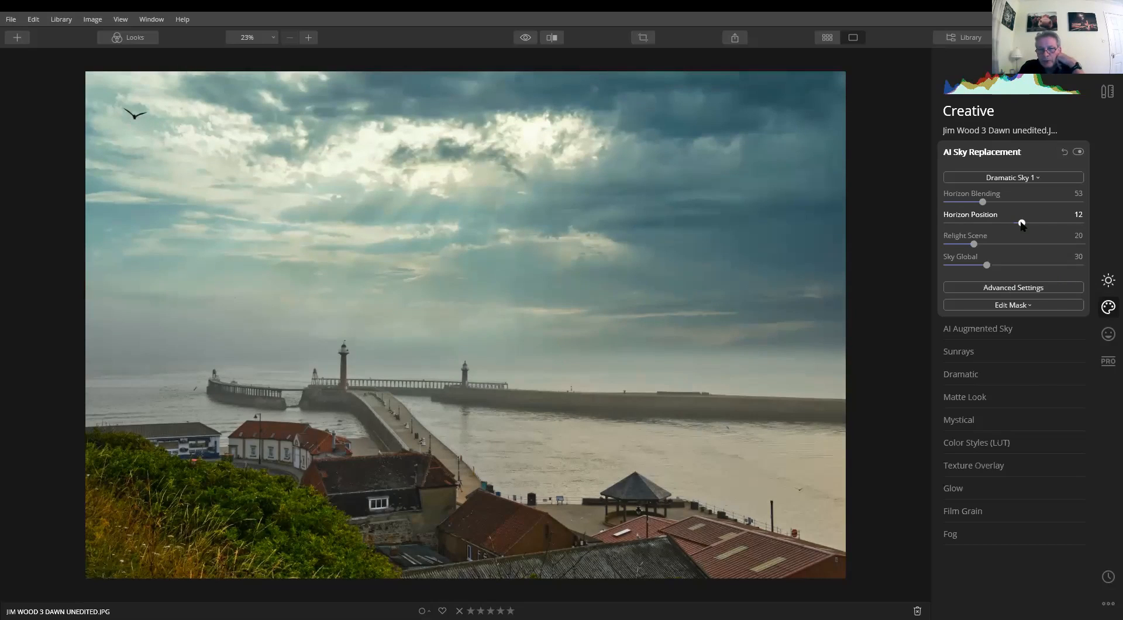
{"action": "left_click_drag", "start_coordinate": [1021, 224], "coordinate": [1018, 223]}
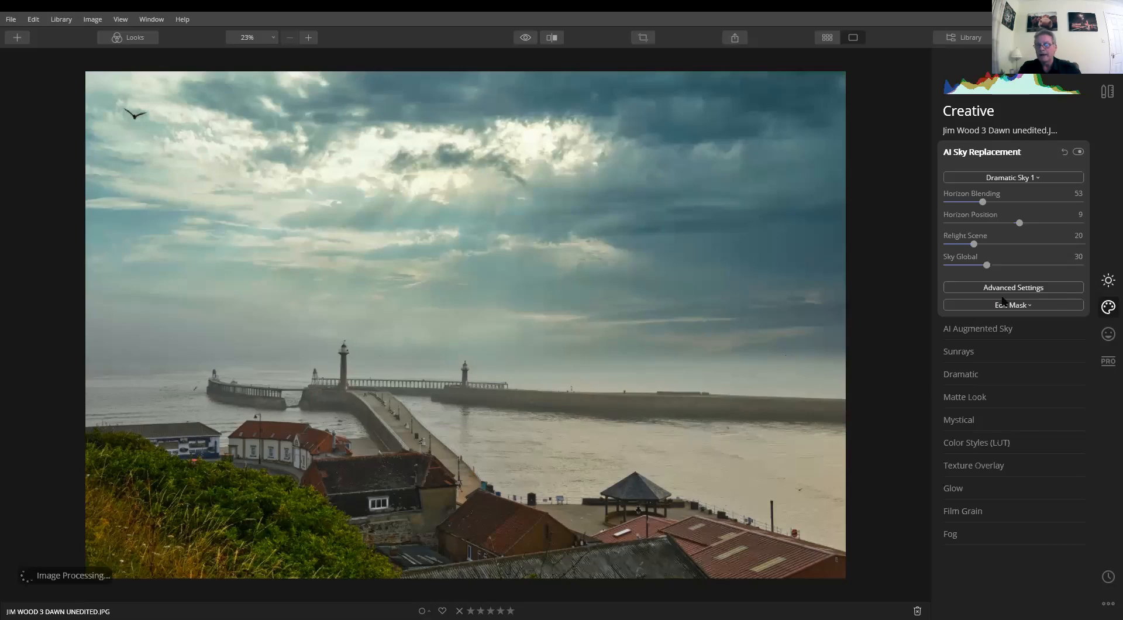
Set the replacement sky's Horizon Blending to 11, Relight Scene to 37 and Sky Global to 55
{"action": "left_click_drag", "start_coordinate": [982, 202], "coordinate": [890, 208]}
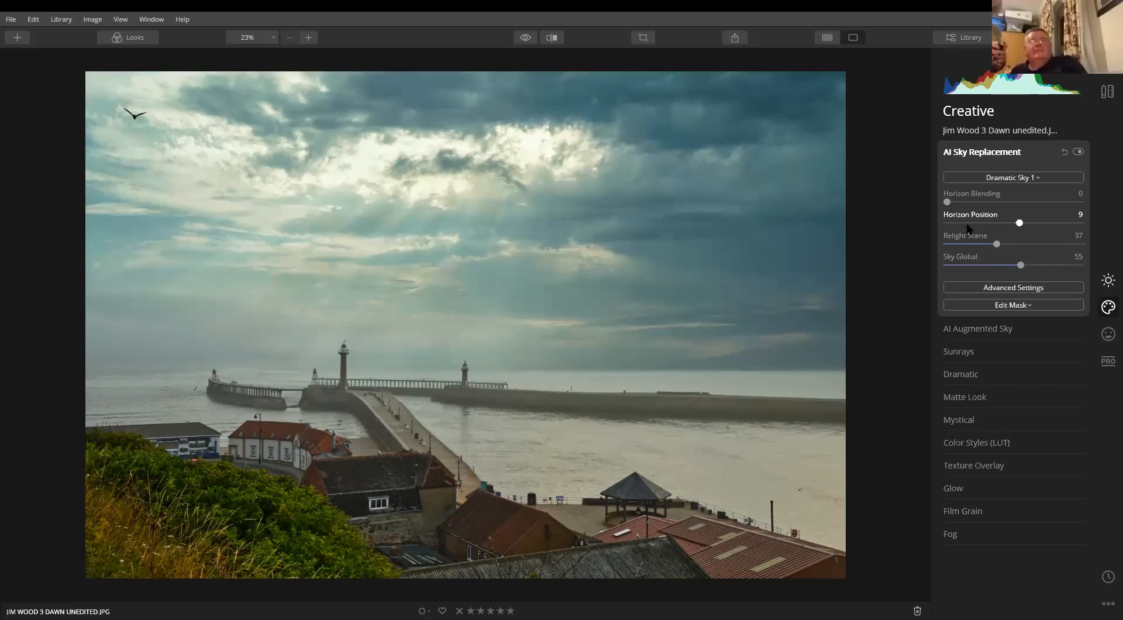
{"action": "left_click_drag", "start_coordinate": [947, 203], "coordinate": [952, 203]}
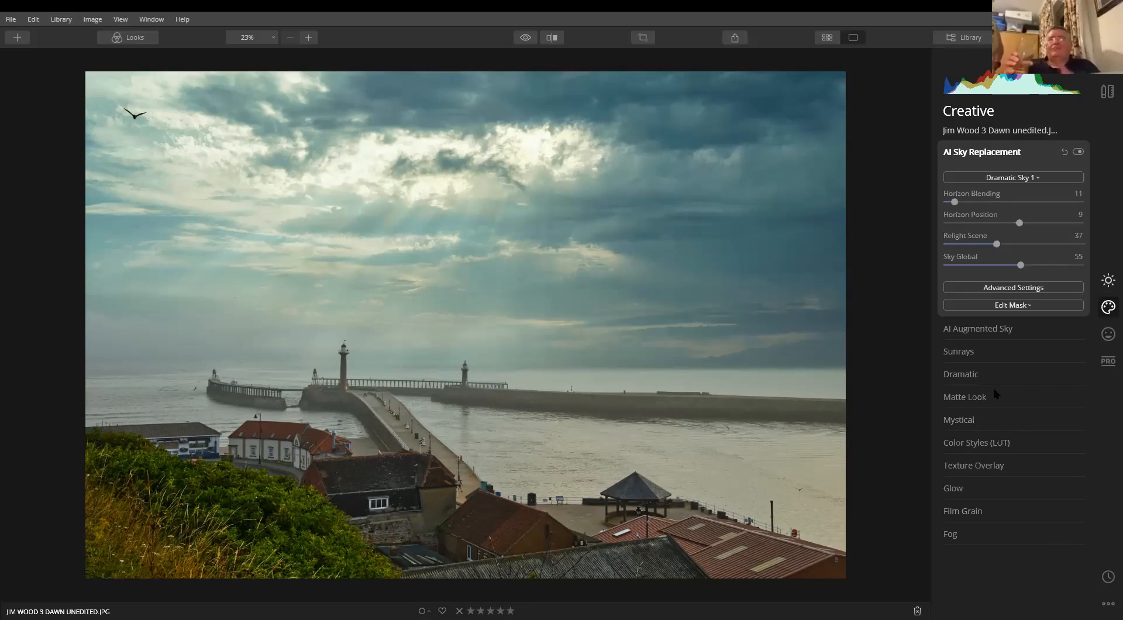
{"action": "left_click", "coordinate": [998, 154]}
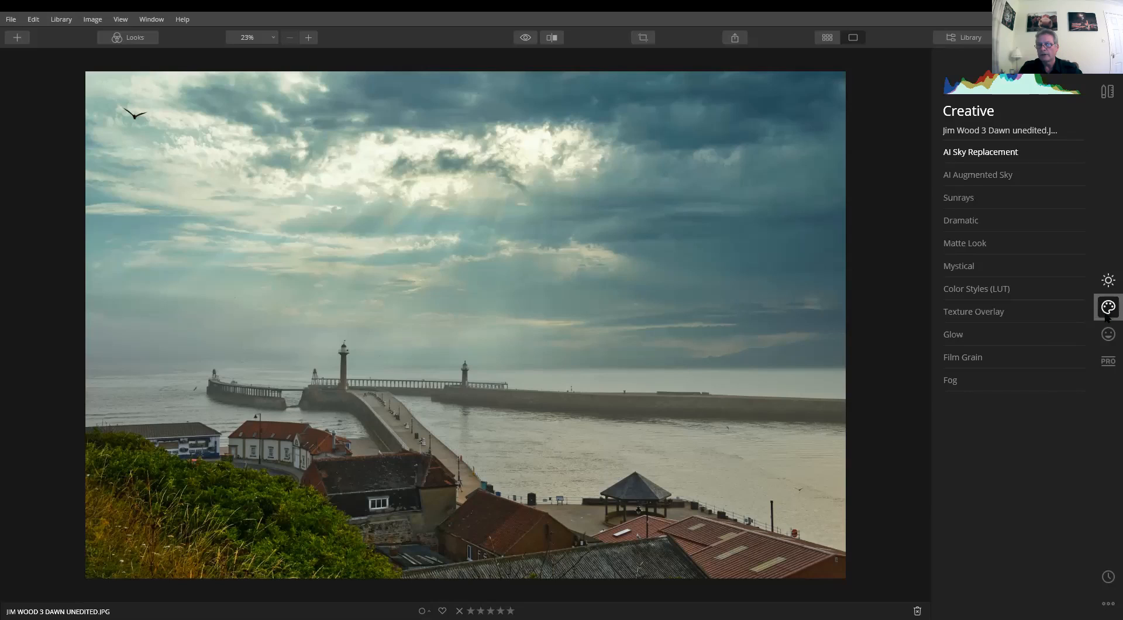
Apply the Dramatic effect with Amount 30 and Local Contrast 62
{"action": "left_click", "coordinate": [955, 220]}
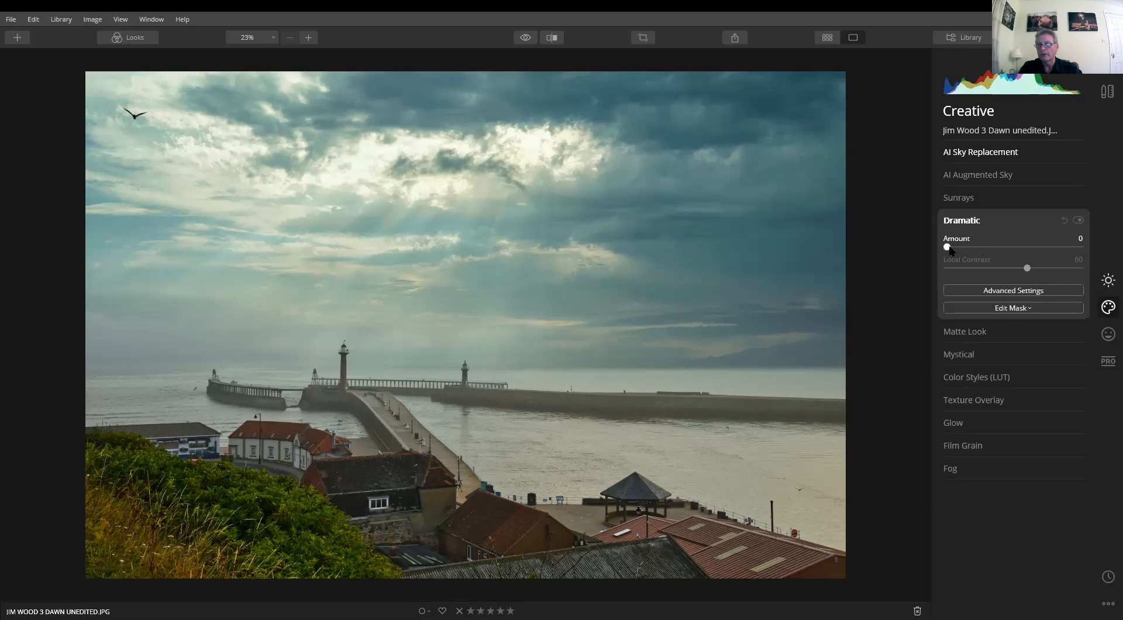
{"action": "left_click_drag", "start_coordinate": [958, 248], "coordinate": [986, 247]}
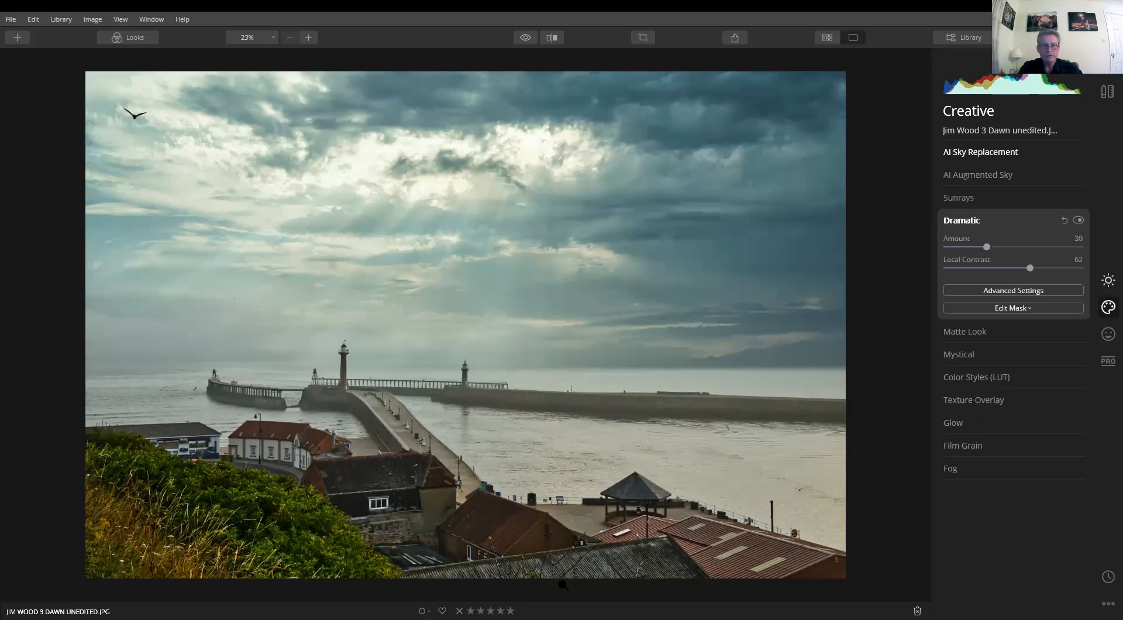
Show the Luminar Looks for the photo and view the available look collections
{"action": "left_click", "coordinate": [135, 38]}
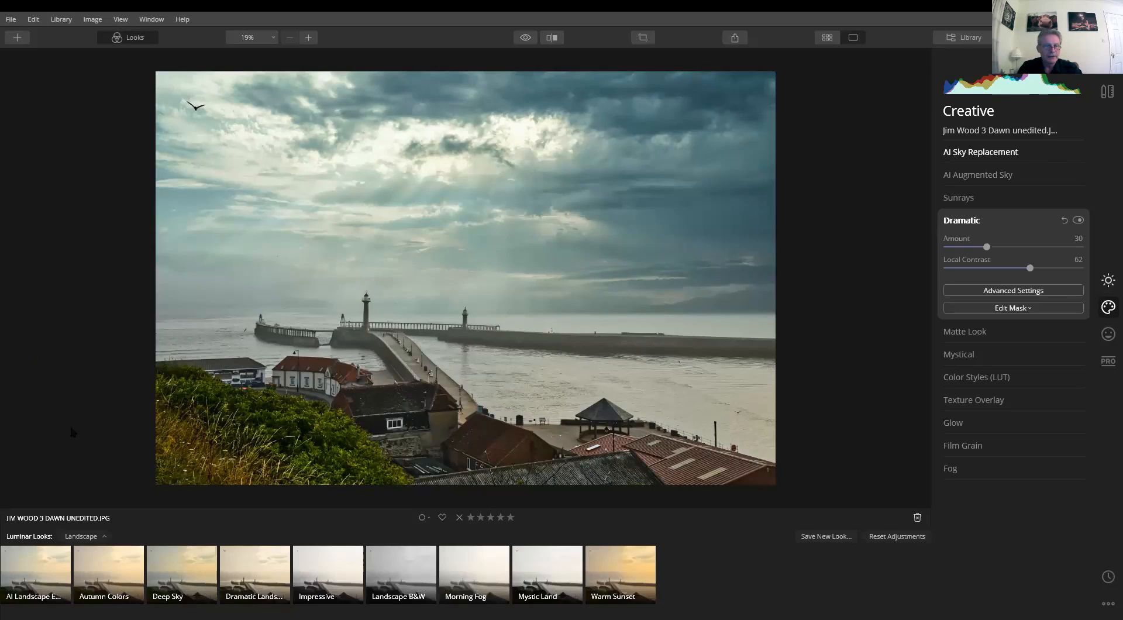
{"action": "left_click", "coordinate": [82, 536]}
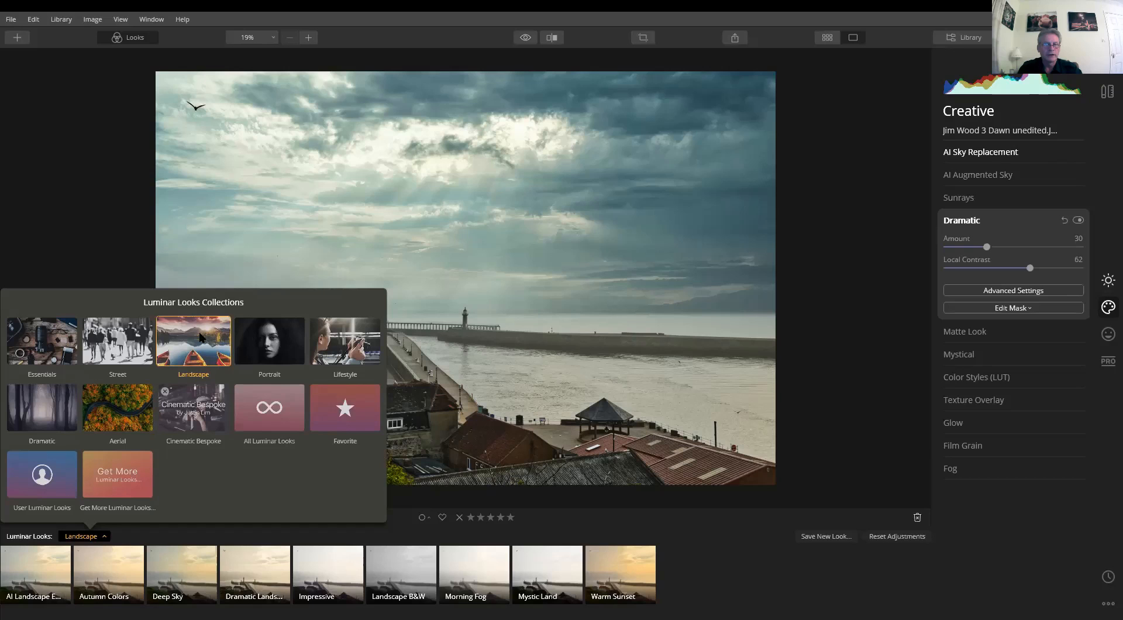
{"action": "left_click", "coordinate": [18, 166]}
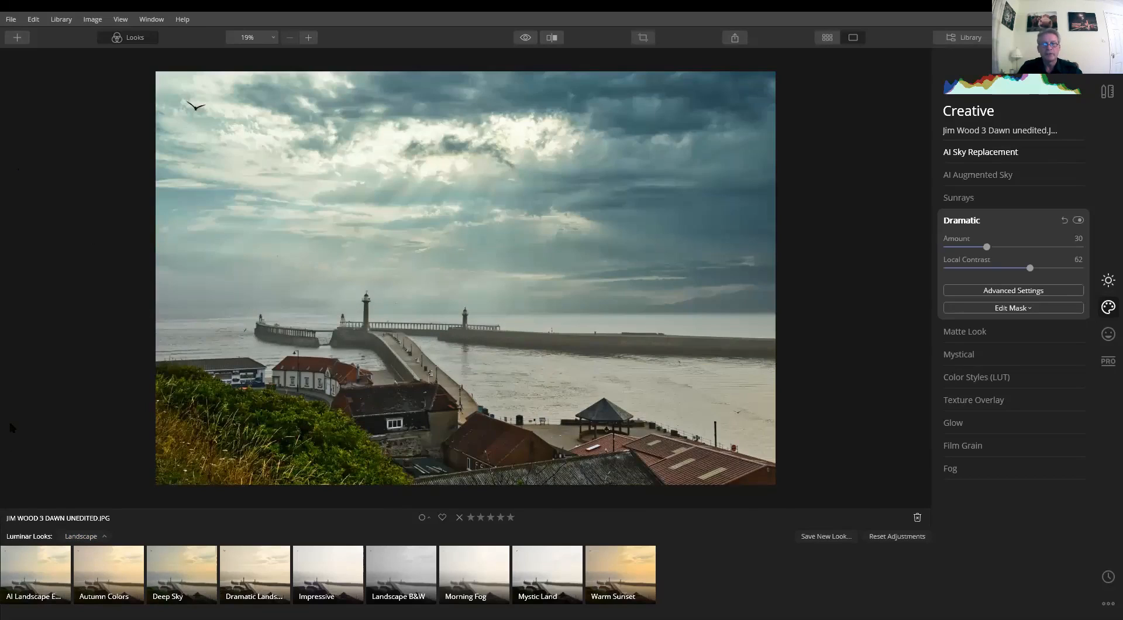
Preview the Landscape collection's looks on the photo one after another, from the AI Landscape look through Mystic Land
{"action": "left_click", "coordinate": [7, 576]}
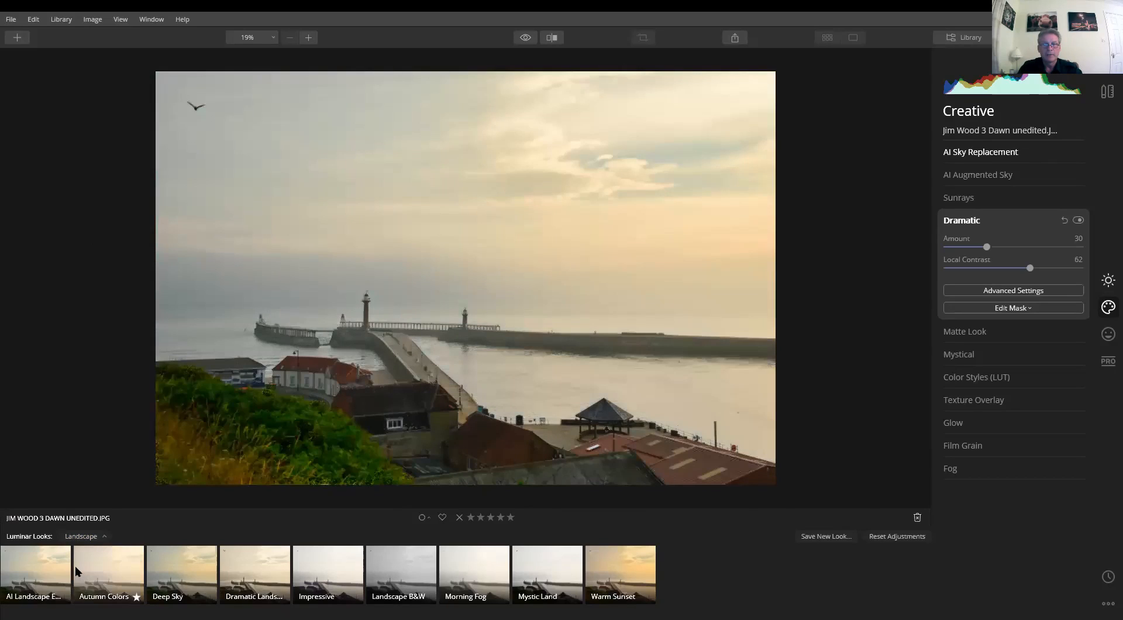
{"action": "left_click", "coordinate": [104, 570]}
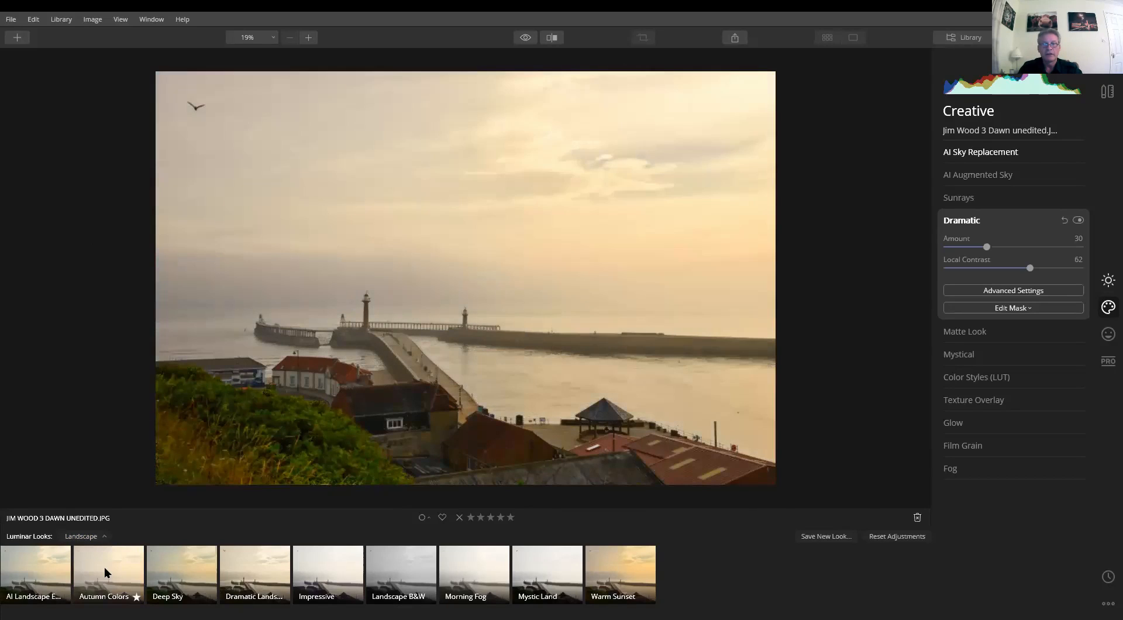
{"action": "left_click", "coordinate": [181, 577]}
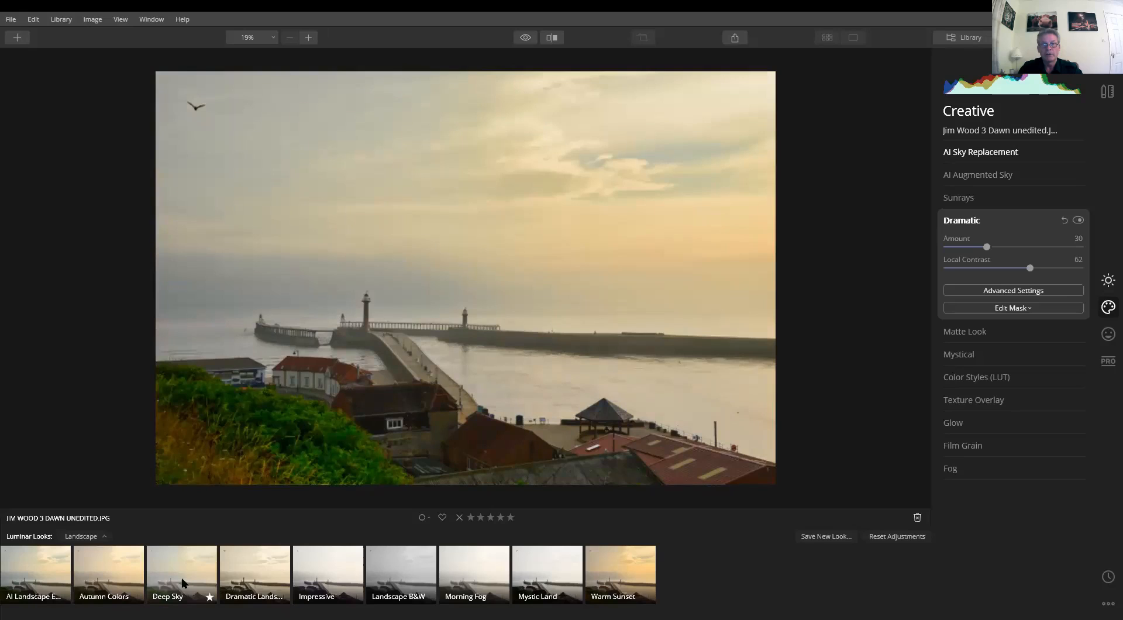
{"action": "left_click", "coordinate": [255, 570]}
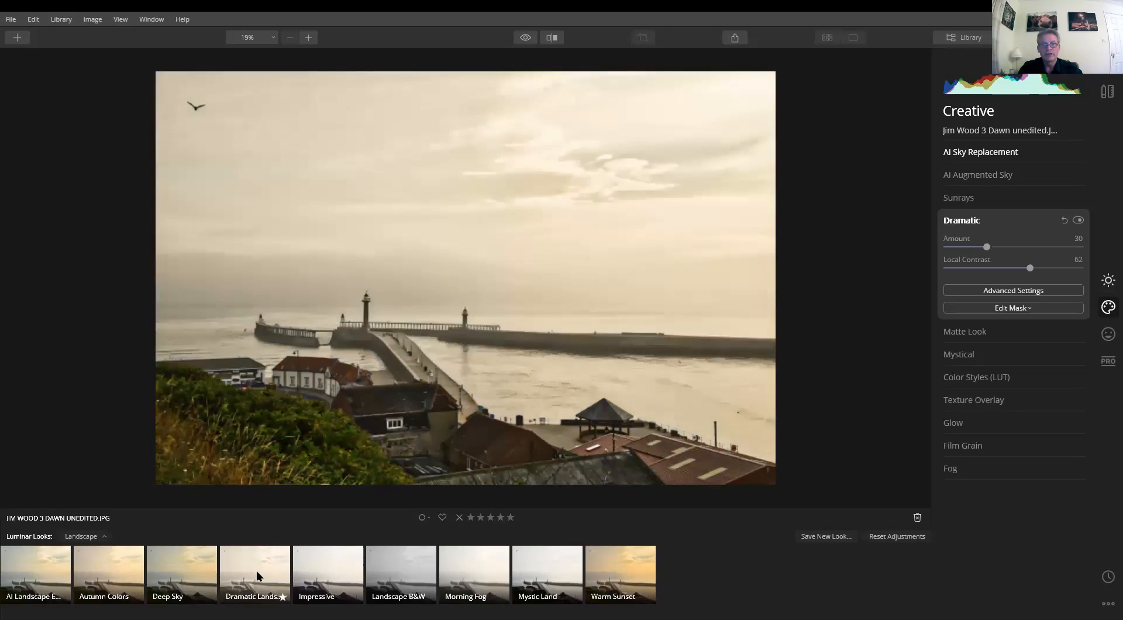
{"action": "left_click", "coordinate": [325, 576]}
{"action": "left_click", "coordinate": [412, 563]}
{"action": "left_click", "coordinate": [495, 562]}
{"action": "left_click", "coordinate": [532, 563]}
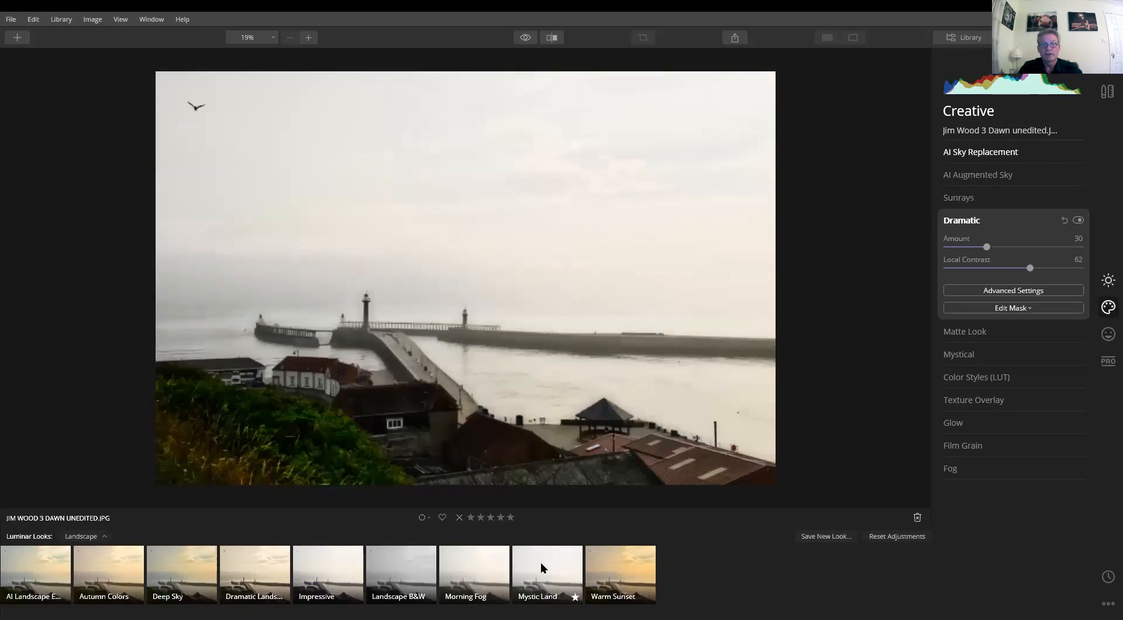
Preview the Warm Sunset look on the harbour photo and open the Fog effect's settings
{"action": "left_click", "coordinate": [642, 567]}
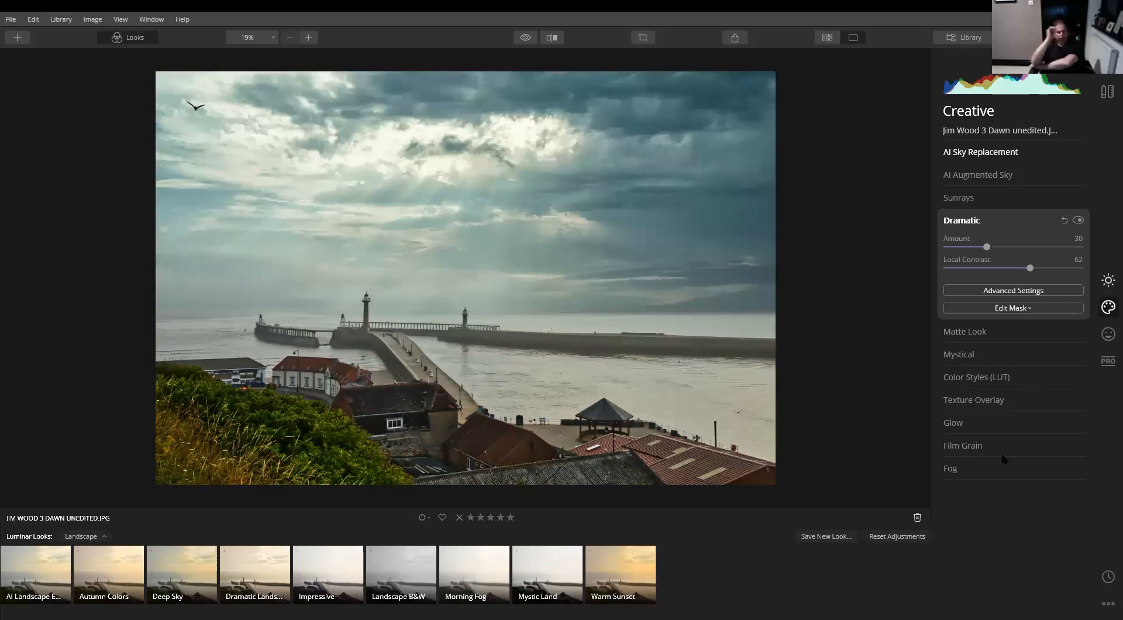
{"action": "left_click", "coordinate": [973, 471]}
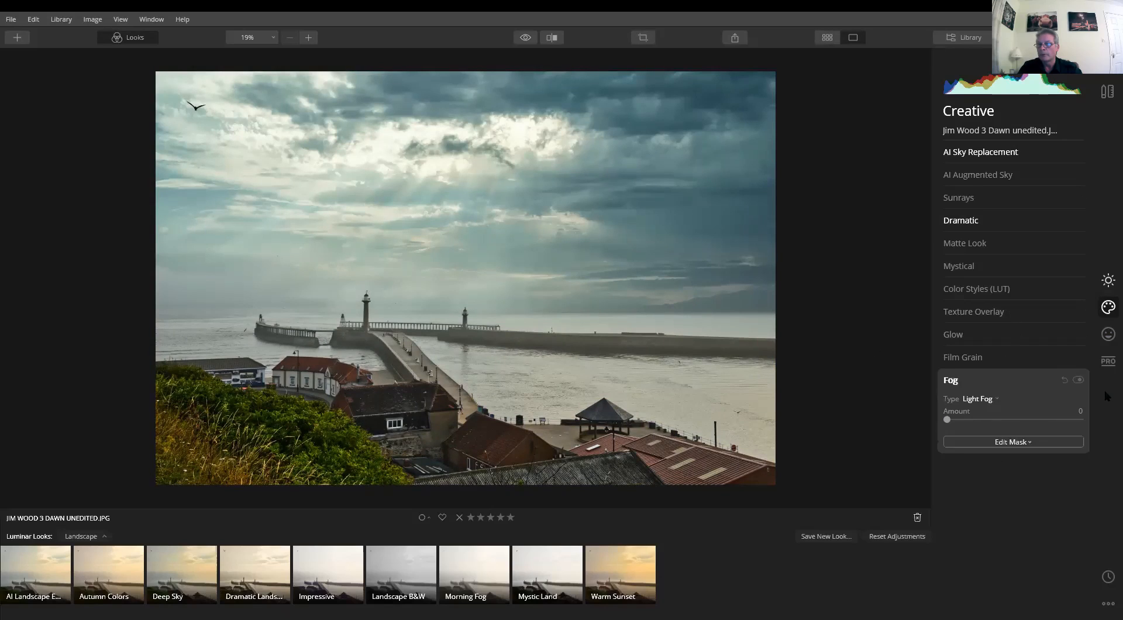
{"action": "left_click", "coordinate": [1107, 360]}
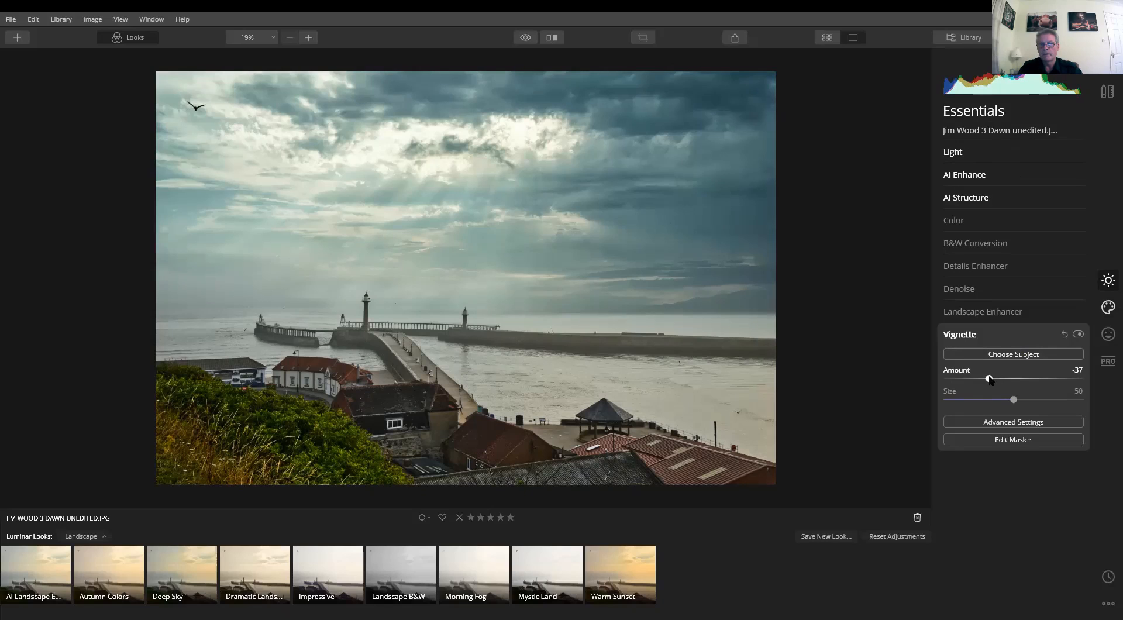
Add a vignette with Amount -52 and Size 11, placing its subject point on the bright break in the clouds
{"action": "left_click_drag", "start_coordinate": [989, 379], "coordinate": [961, 399]}
{"action": "left_click", "coordinate": [1000, 353]}
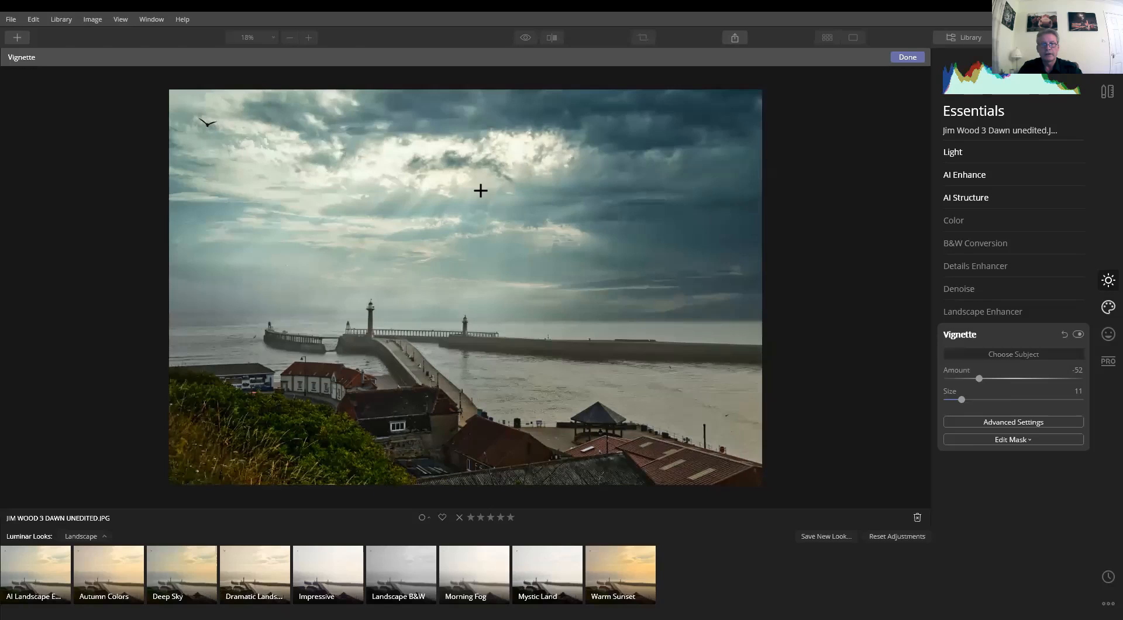
{"action": "left_click", "coordinate": [493, 283]}
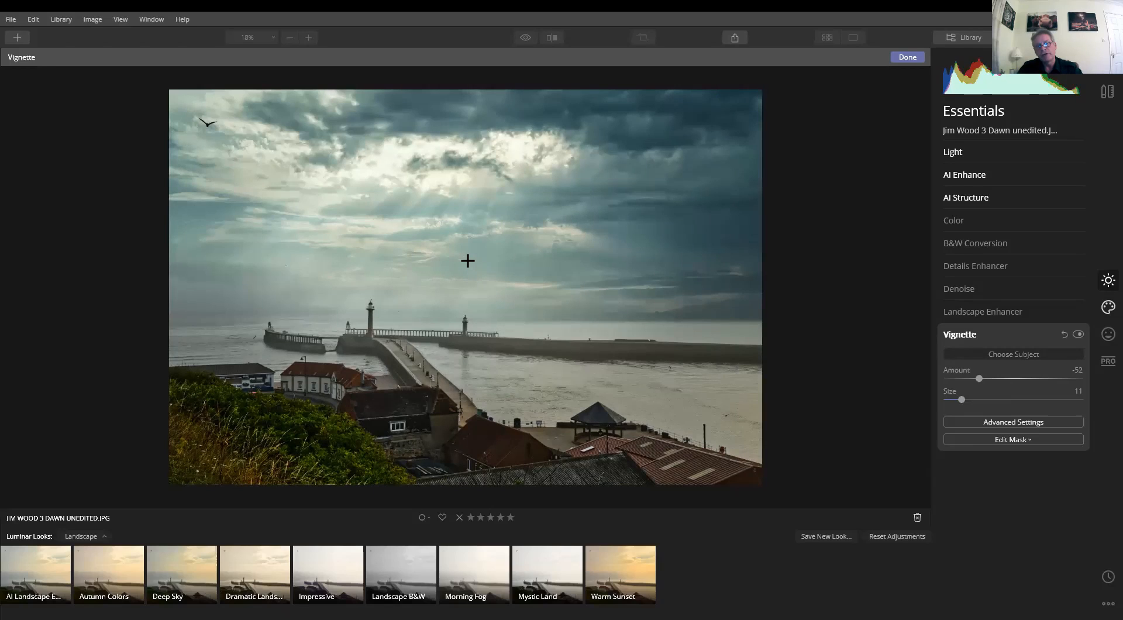
{"action": "left_click", "coordinate": [430, 301]}
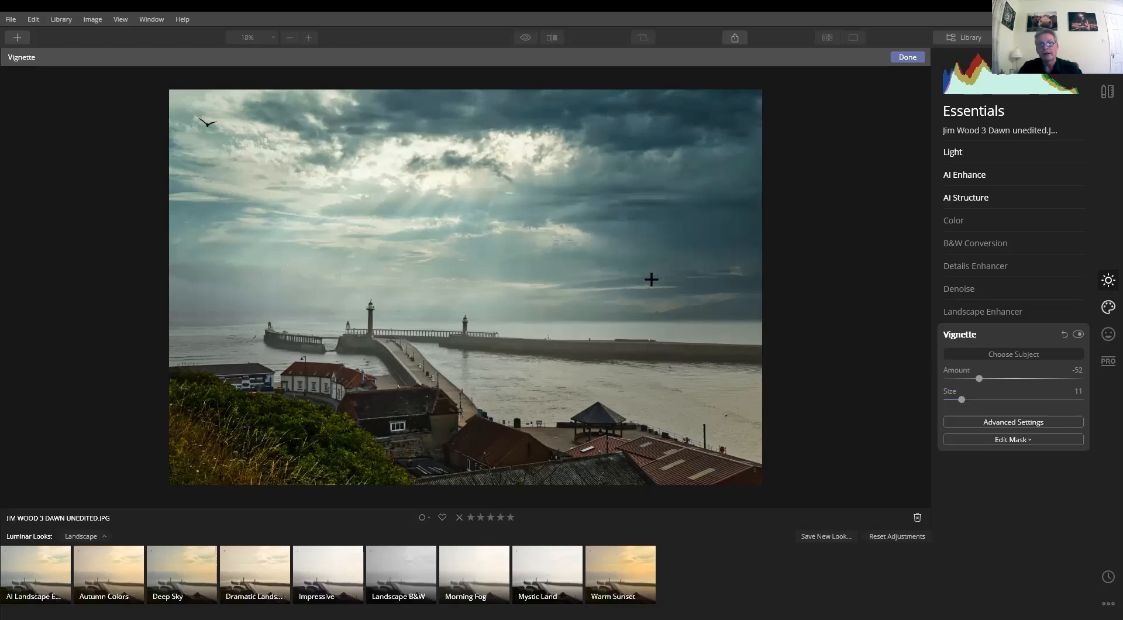
{"action": "left_click", "coordinate": [405, 286]}
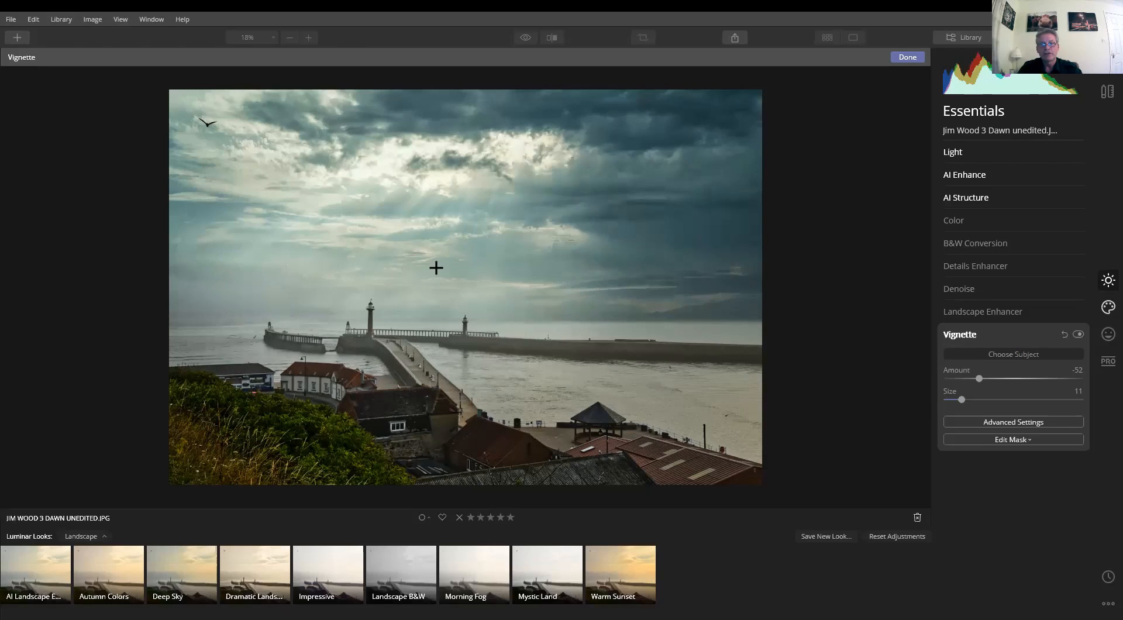
{"action": "left_click", "coordinate": [449, 195]}
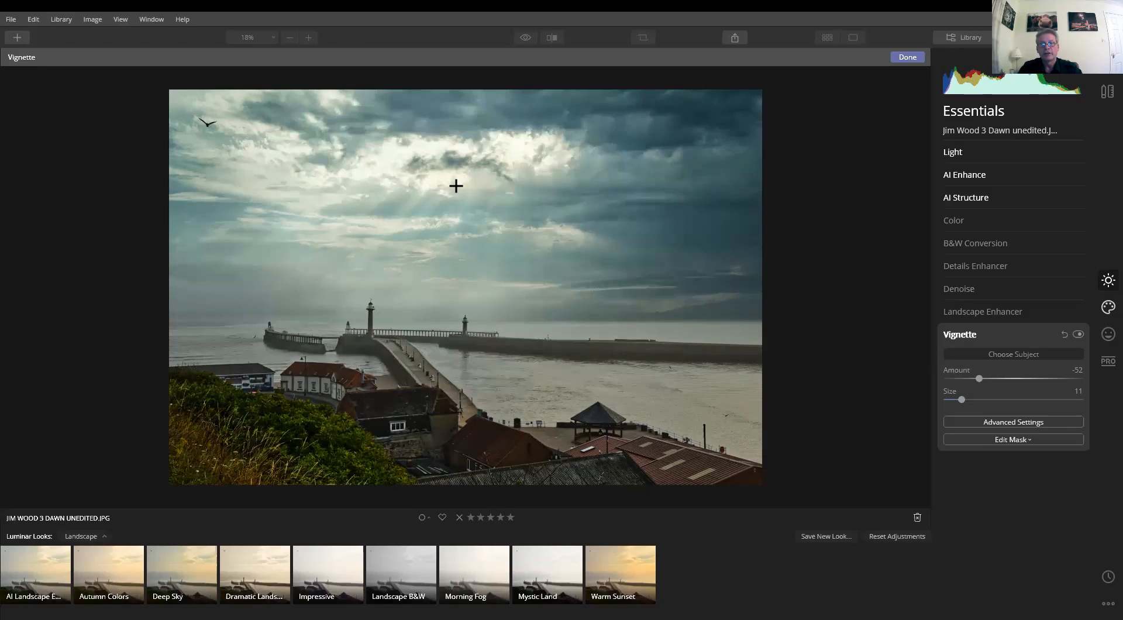
{"action": "left_click", "coordinate": [483, 177]}
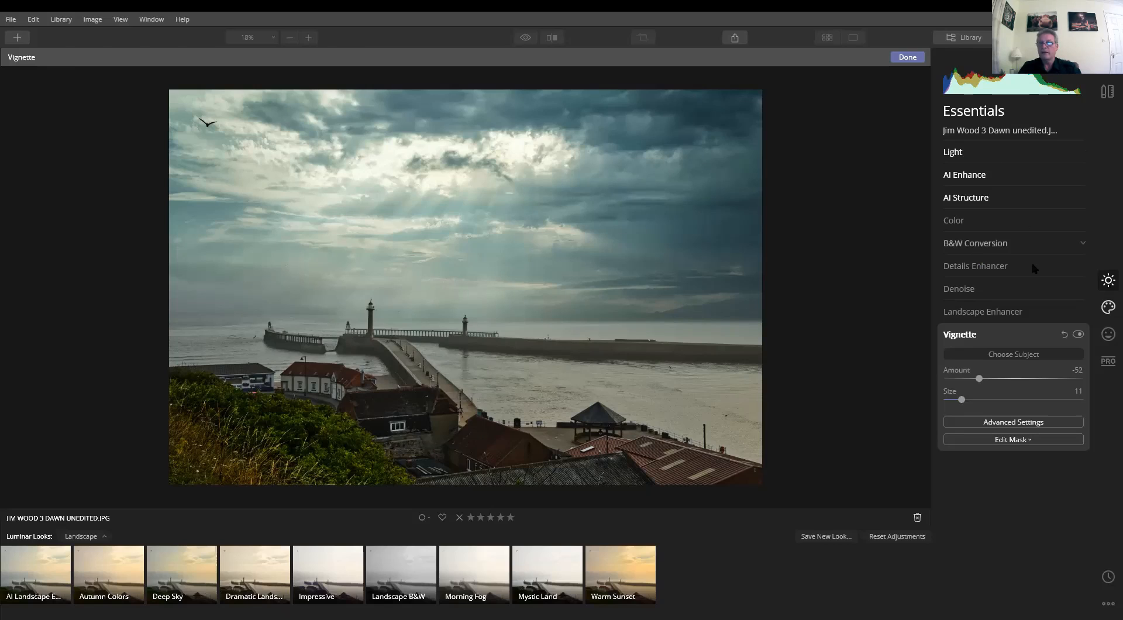
Finish choosing the vignette subject, show the Light settings and compare the edited harbour photo with its unedited original
{"action": "left_click", "coordinate": [1007, 152]}
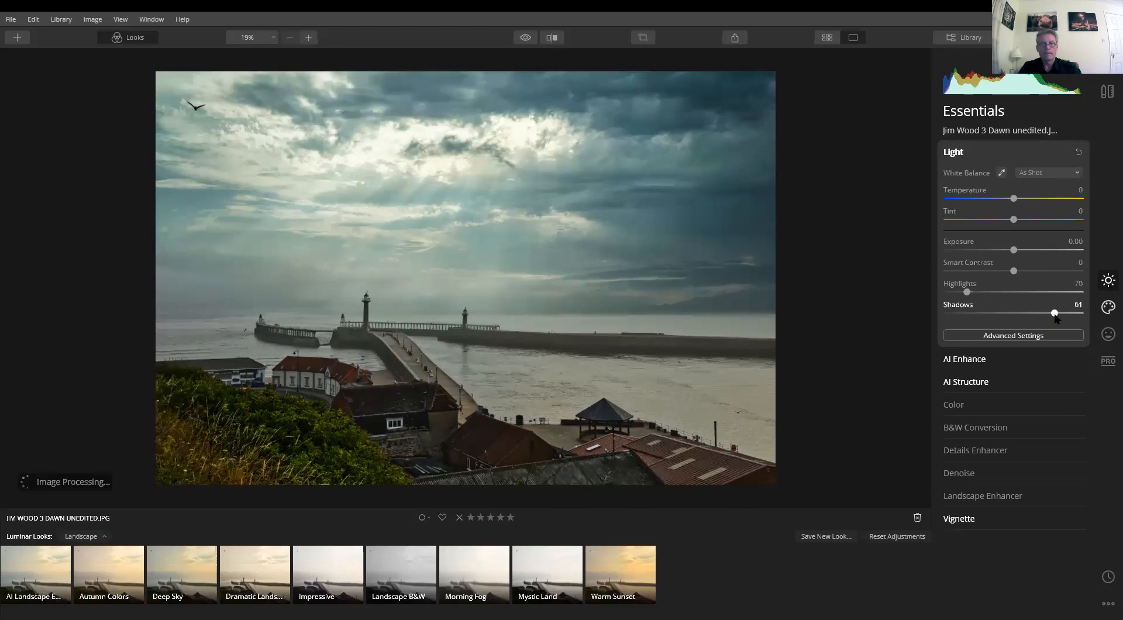
{"action": "left_click", "coordinate": [526, 37]}
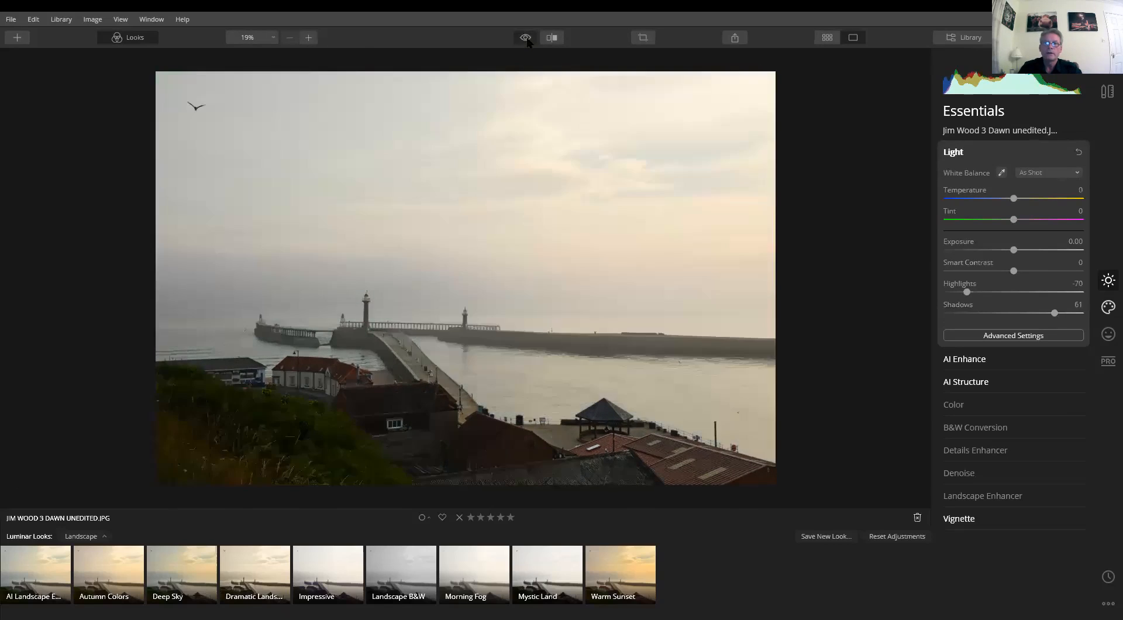
{"action": "left_click", "coordinate": [525, 37]}
{"action": "left_click", "coordinate": [525, 37]}
{"action": "left_click", "coordinate": [525, 37]}
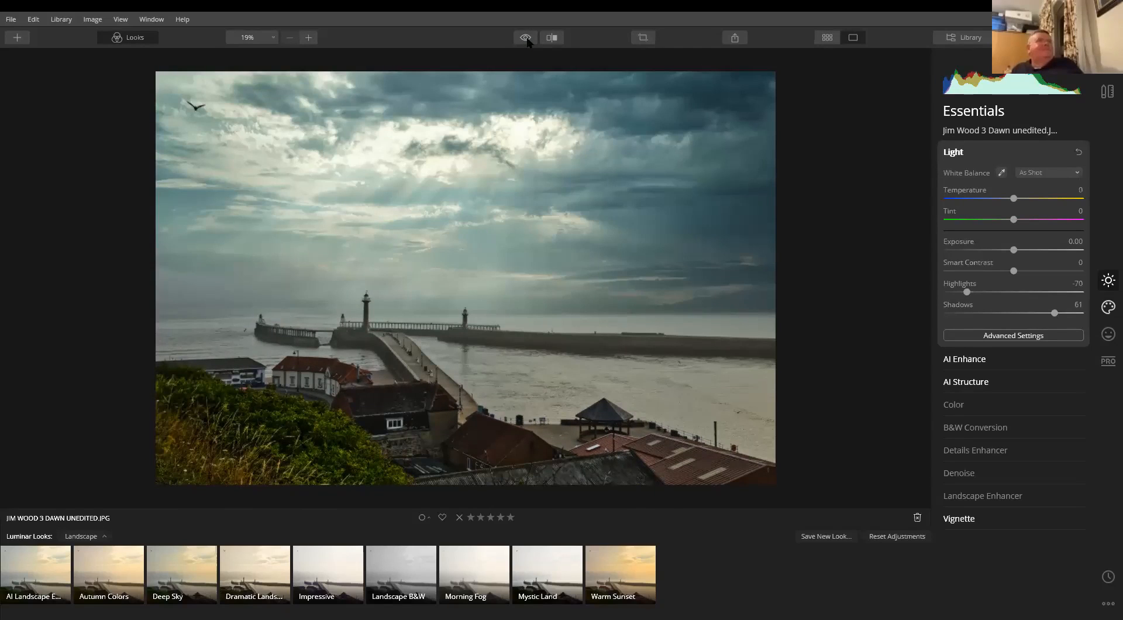
{"action": "left_click", "coordinate": [527, 40]}
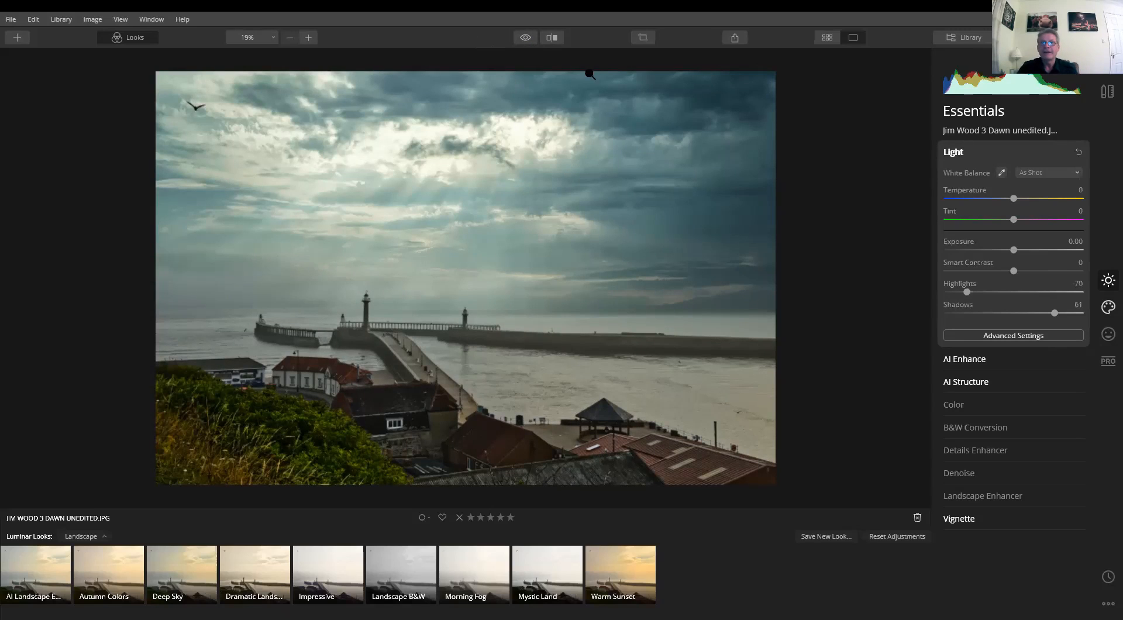
Open the sandy beach JPG from the library grid and inspect the seaweed on the sand at 100% zoom
{"action": "left_click", "coordinate": [823, 39]}
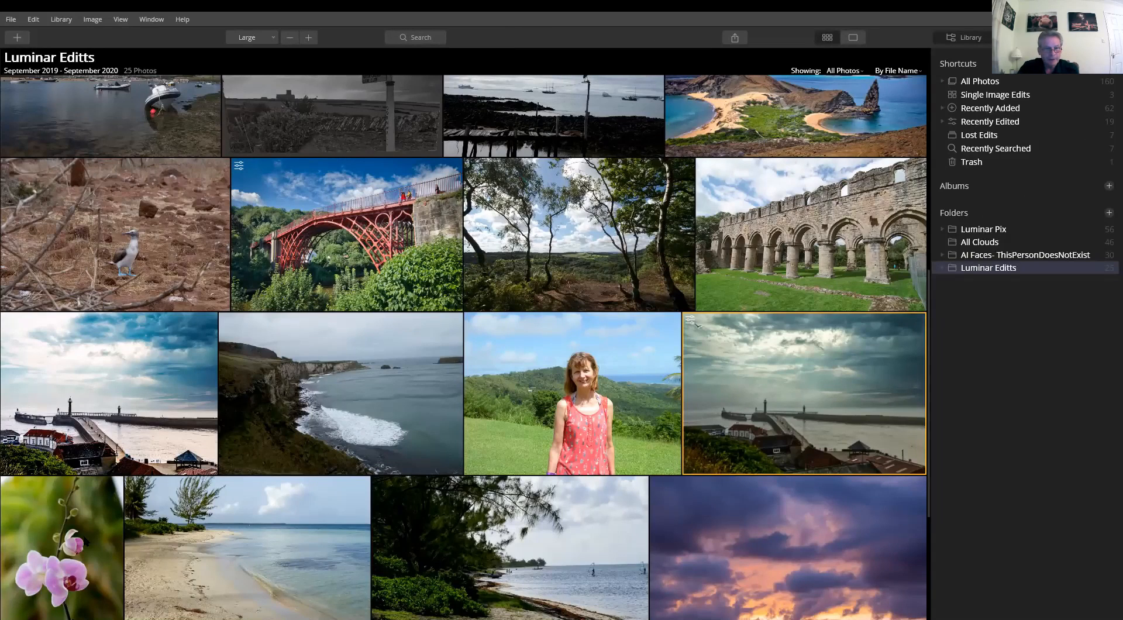
{"action": "double_click", "coordinate": [85, 538]}
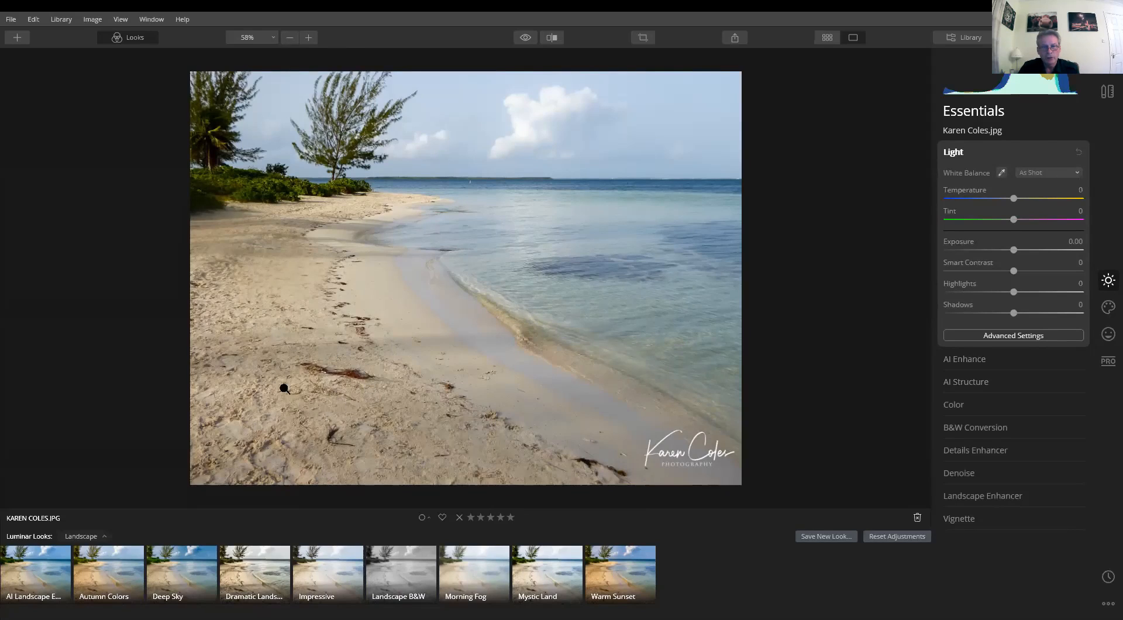
{"action": "left_click", "coordinate": [337, 375]}
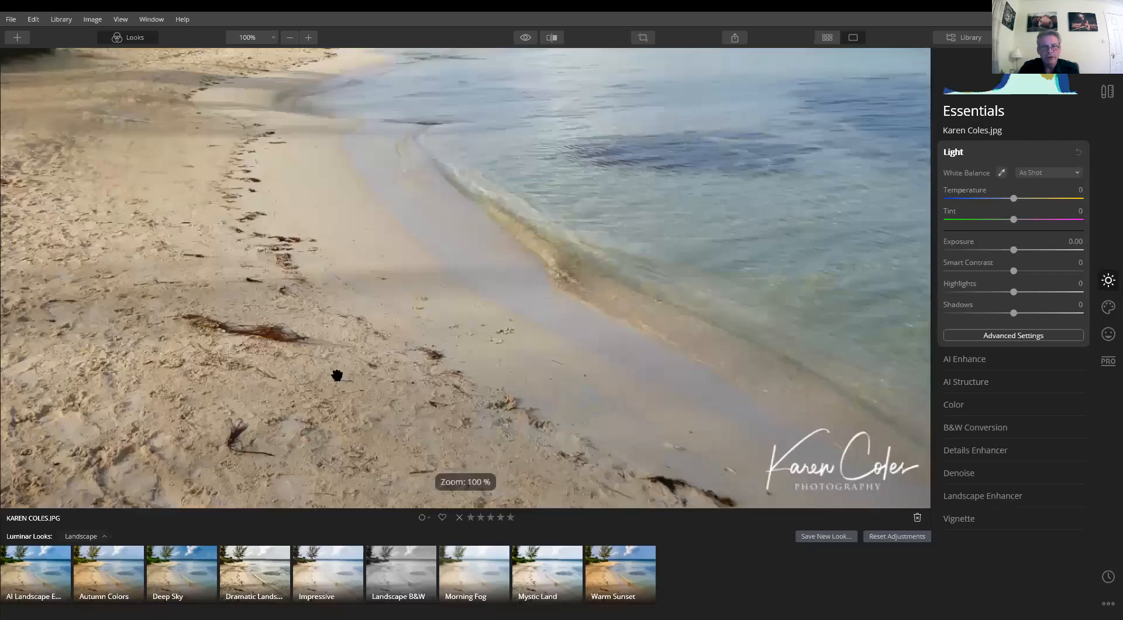
{"action": "left_click_drag", "start_coordinate": [221, 334], "coordinate": [226, 351]}
{"action": "left_click", "coordinate": [312, 356]}
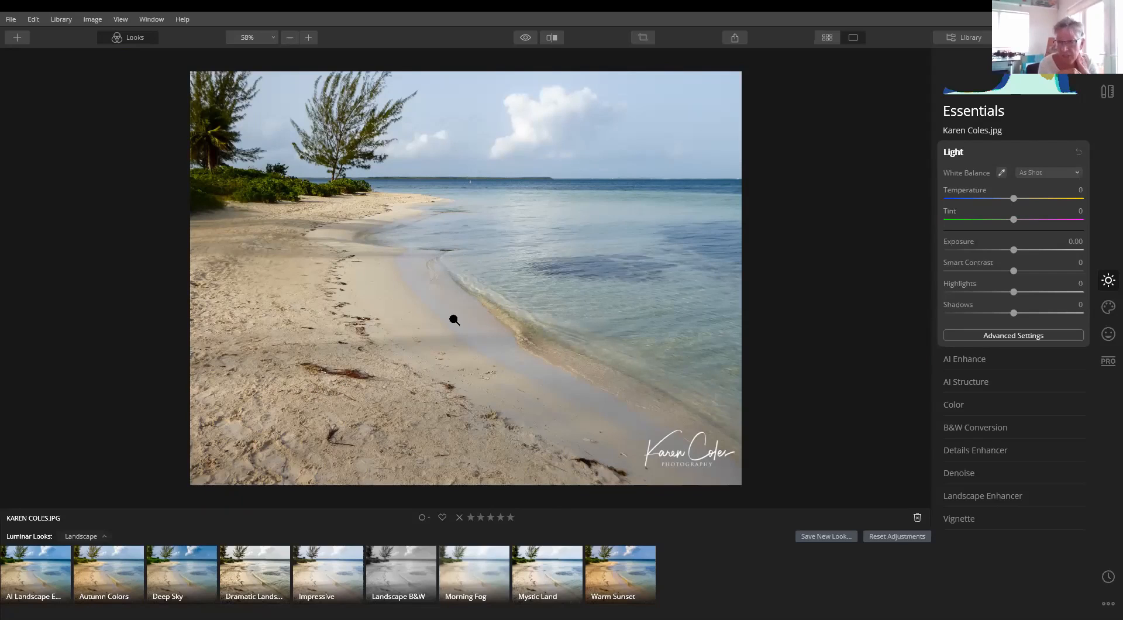
Browse the neighbouring photos and open the RAW beach photo with the windsurfers for editing
{"action": "key", "text": "Right"}
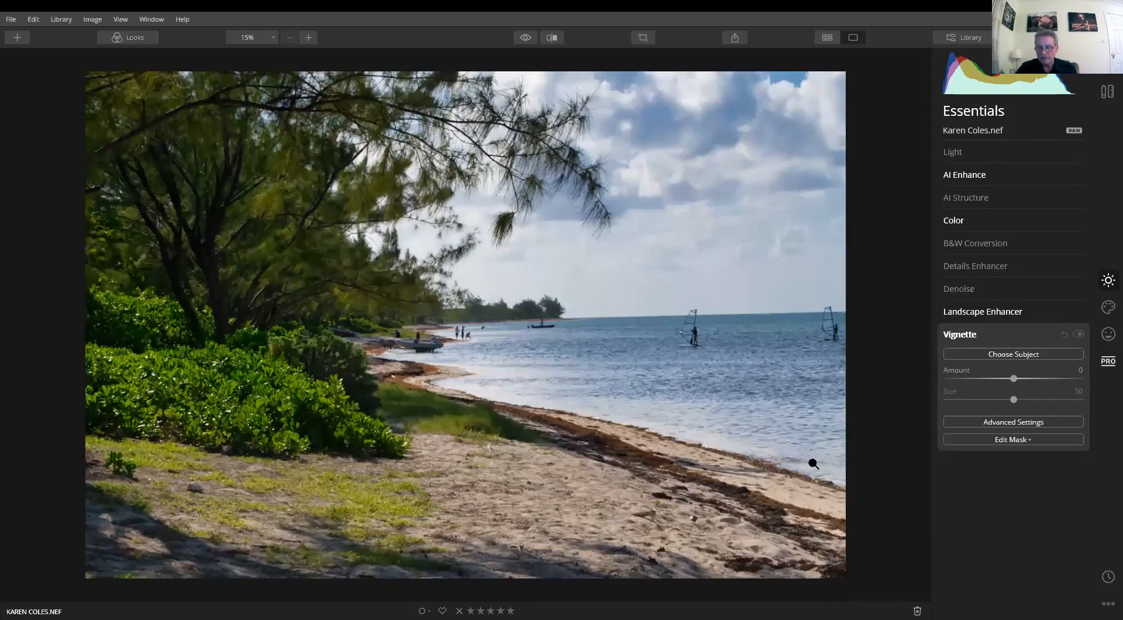
{"action": "key", "text": "Right"}
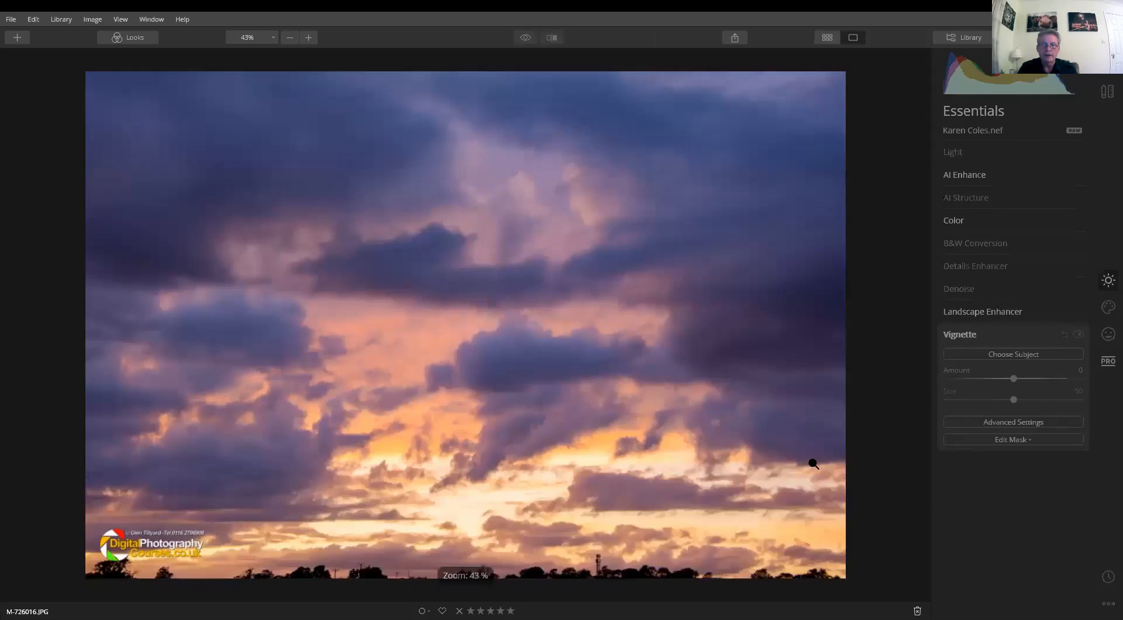
{"action": "key", "text": "Left"}
{"action": "key", "text": "Left"}
{"action": "key", "text": "Left"}
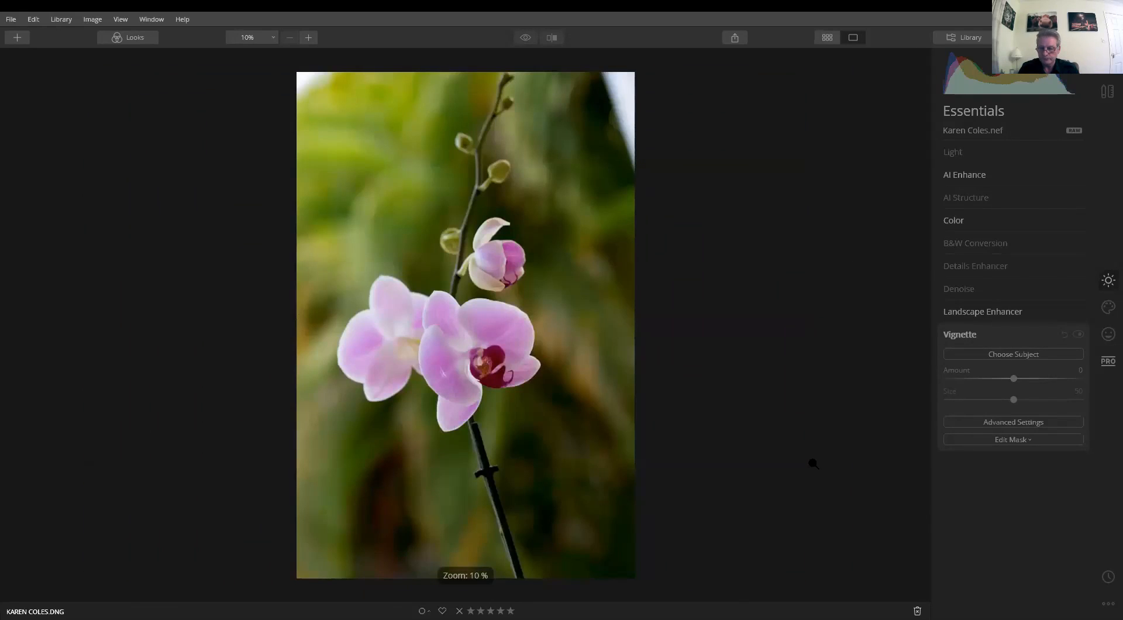
{"action": "key", "text": "Left"}
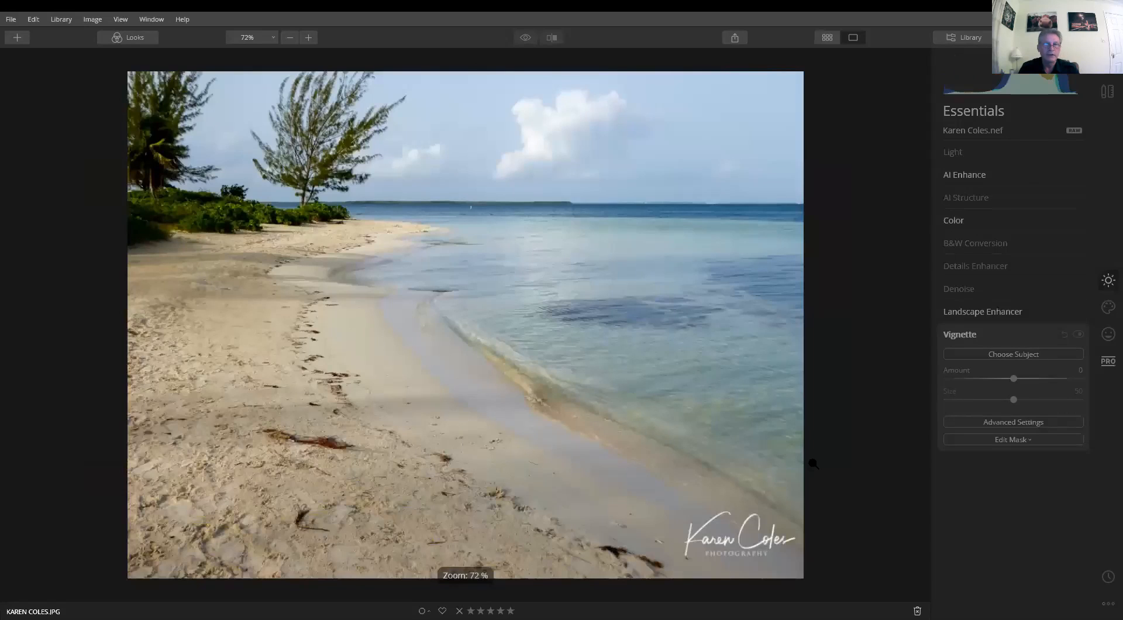
{"action": "key", "text": "Left"}
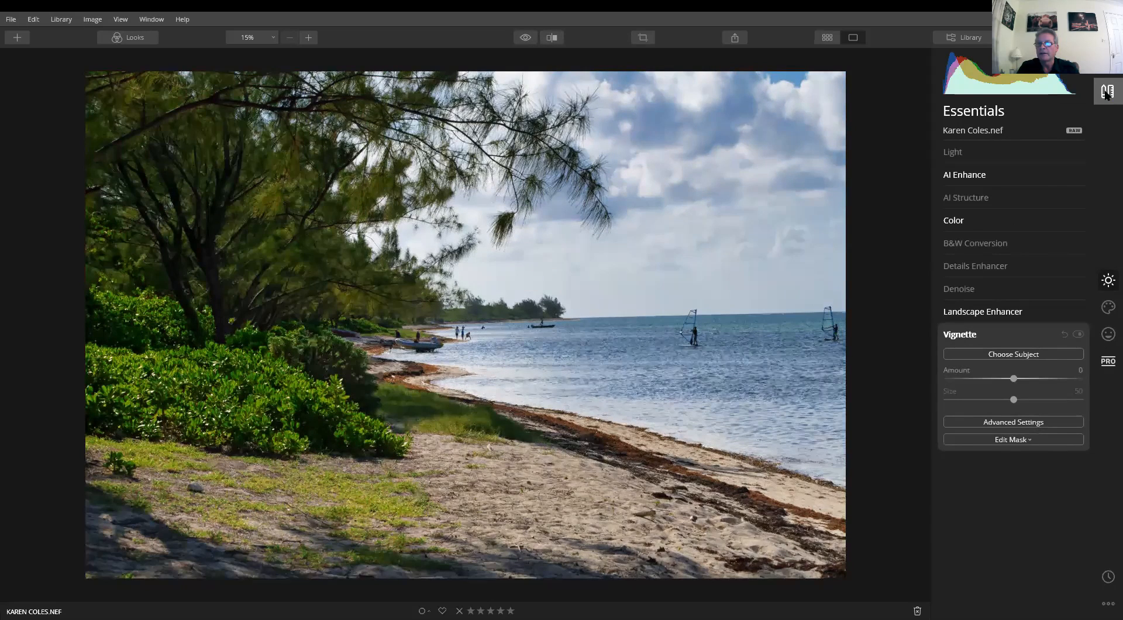
Crop the windsurfer photo tighter at the Original aspect ratio, rotate it to level the horizon and reposition it within the crop
{"action": "left_click", "coordinate": [1106, 92]}
{"action": "left_click", "coordinate": [995, 222]}
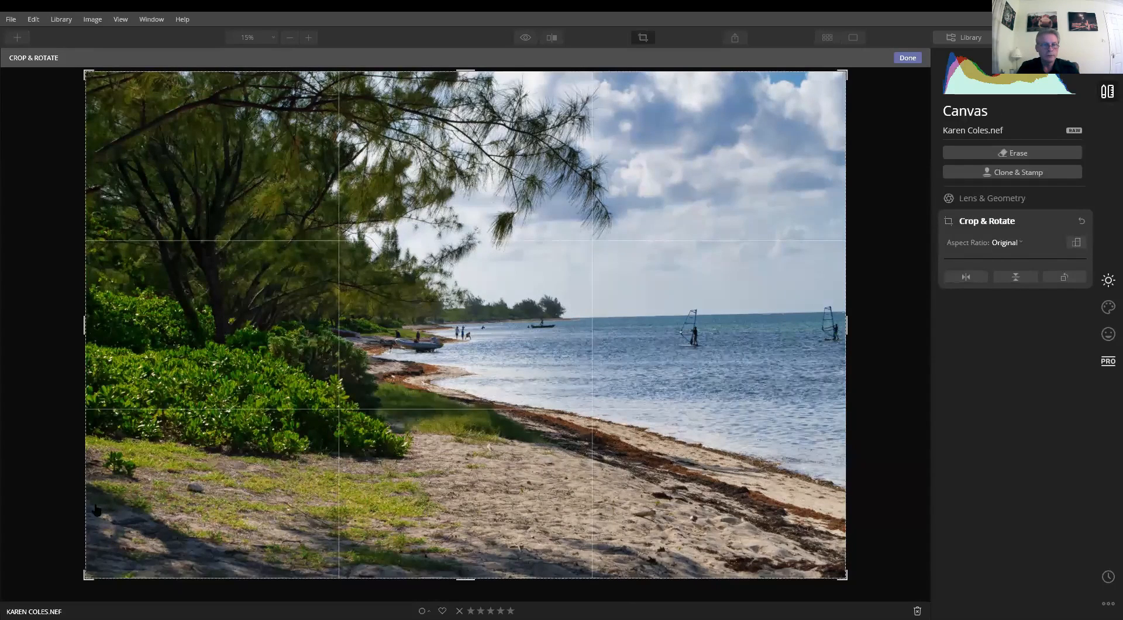
{"action": "left_click_drag", "start_coordinate": [79, 509], "coordinate": [150, 503]}
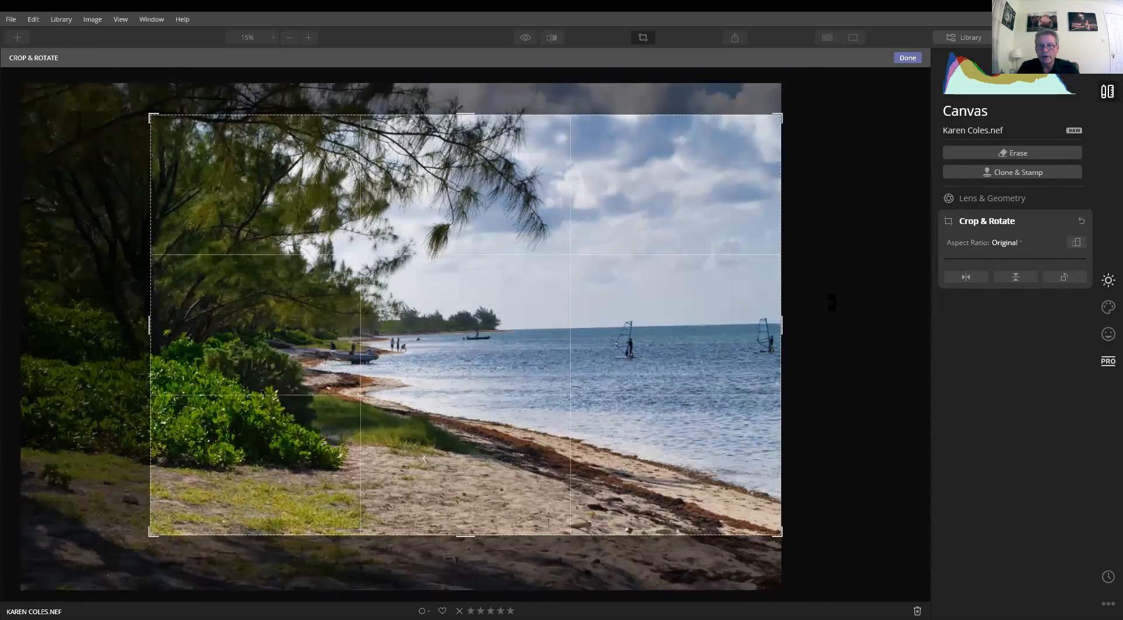
{"action": "left_click_drag", "start_coordinate": [824, 253], "coordinate": [822, 264]}
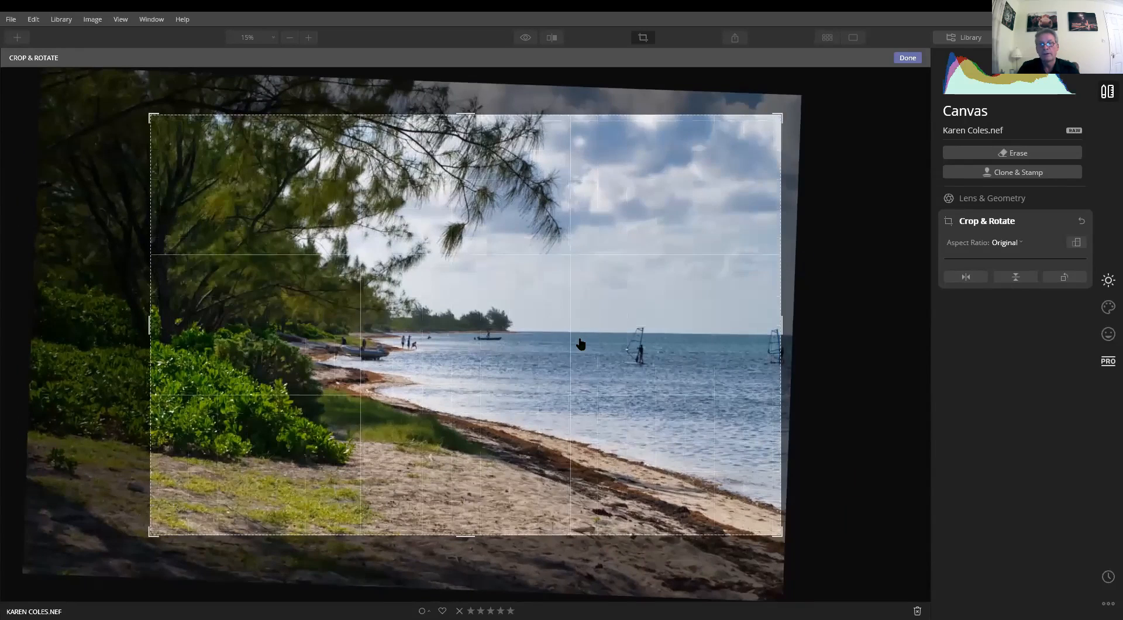
{"action": "left_click_drag", "start_coordinate": [576, 348], "coordinate": [505, 364]}
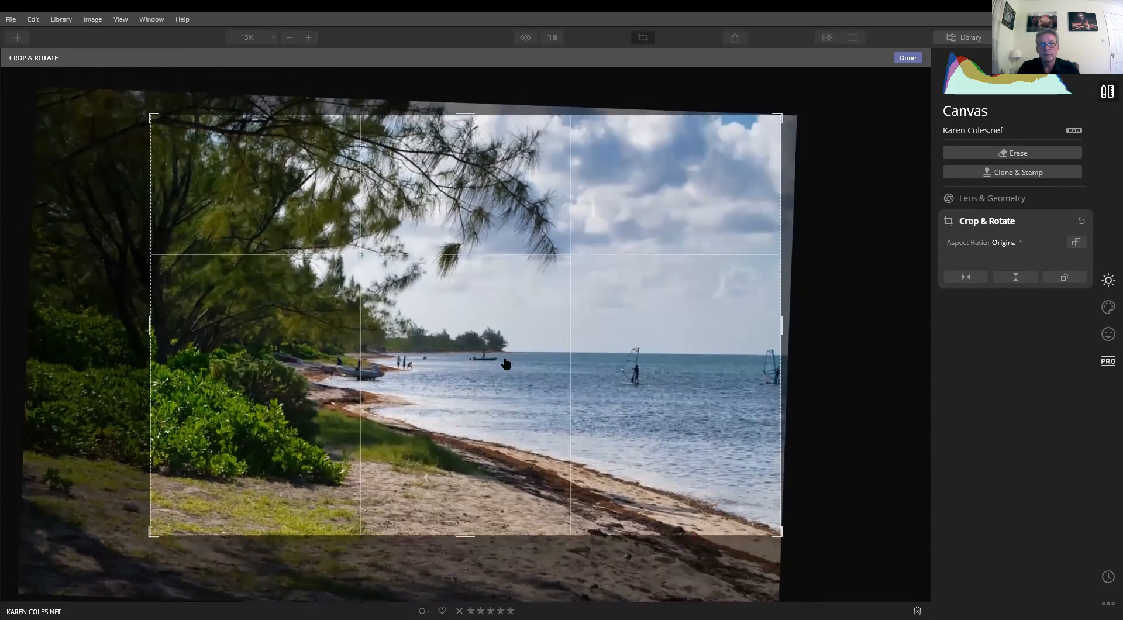
{"action": "left_click_drag", "start_coordinate": [800, 316], "coordinate": [804, 315]}
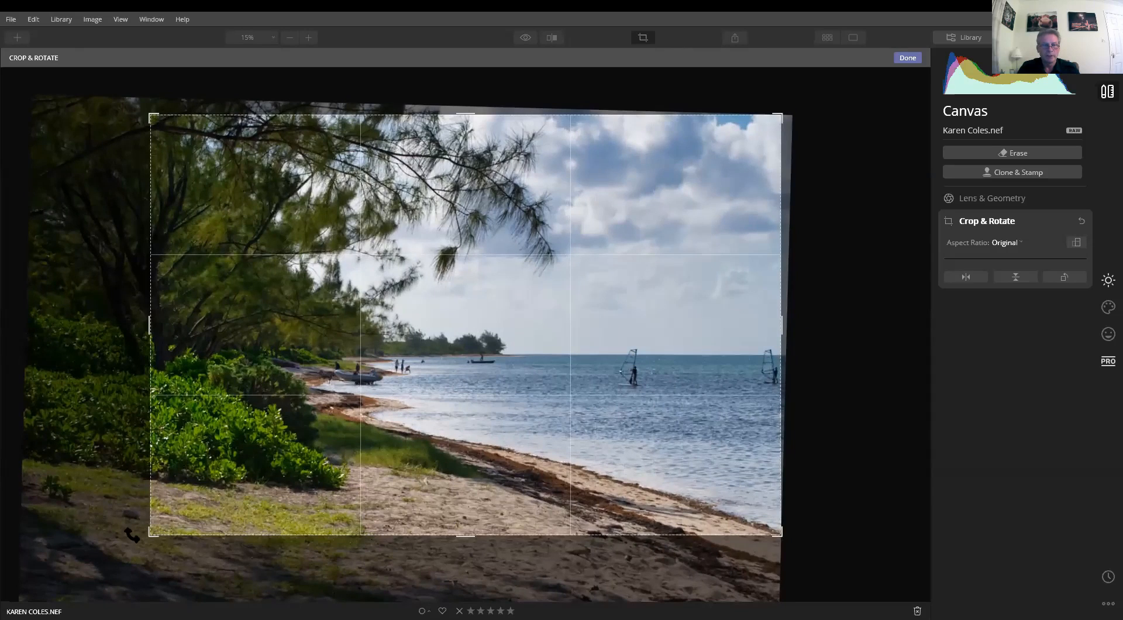
{"action": "key", "text": "Return"}
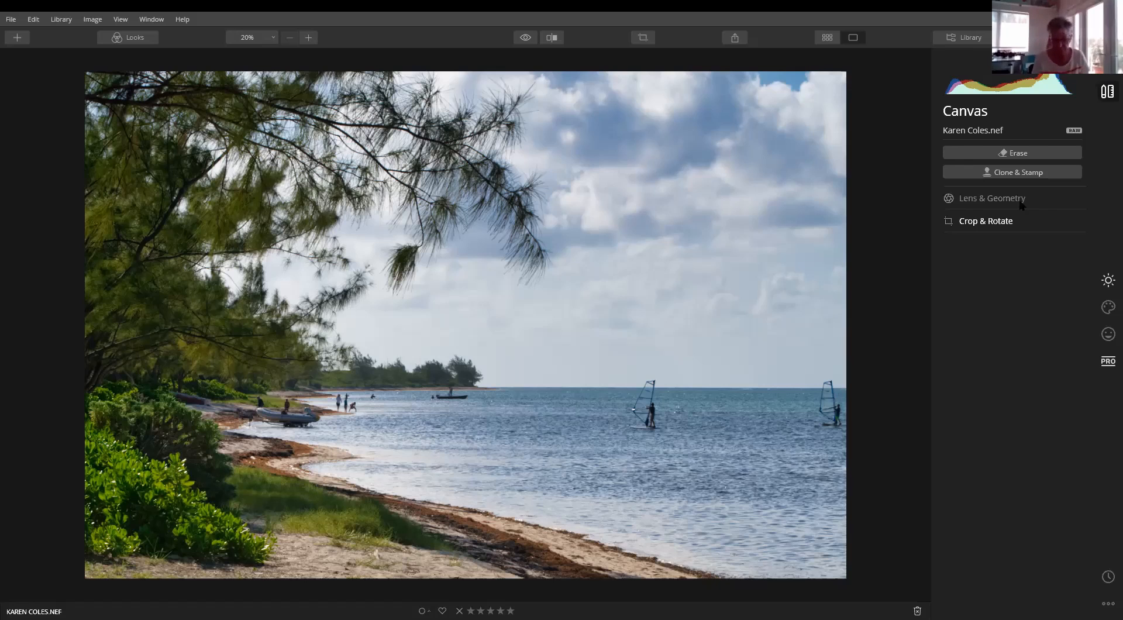
Set the photo's AI Sky Enhancer to 57 and AI Accent to 77
{"action": "left_click", "coordinate": [1108, 281]}
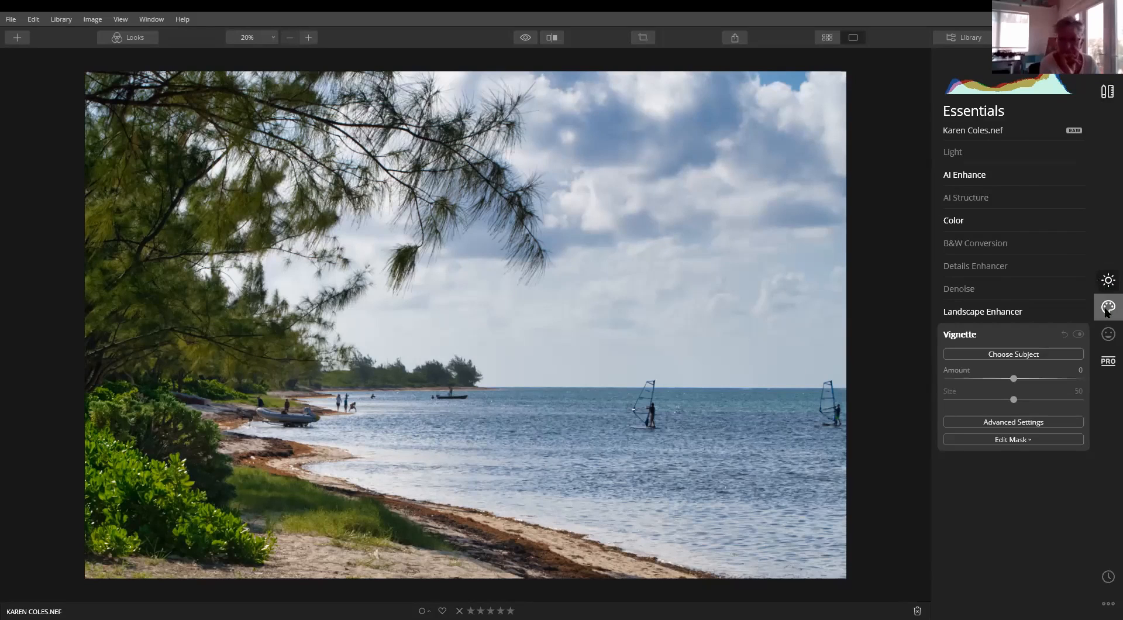
{"action": "left_click", "coordinate": [1107, 307]}
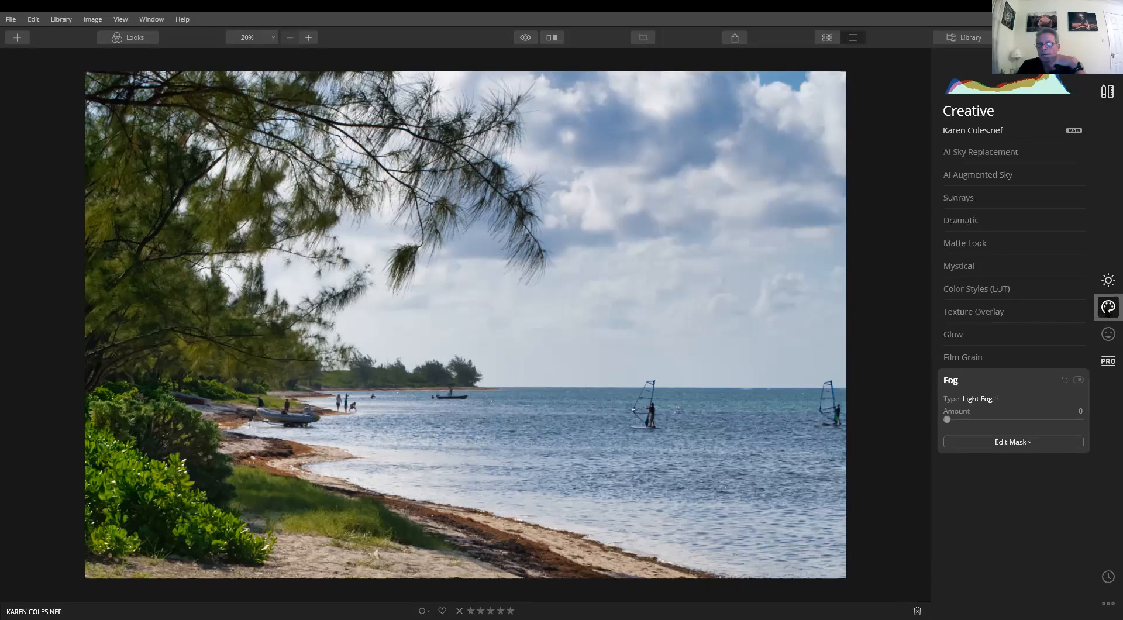
{"action": "left_click", "coordinate": [1107, 282]}
{"action": "left_click", "coordinate": [997, 170]}
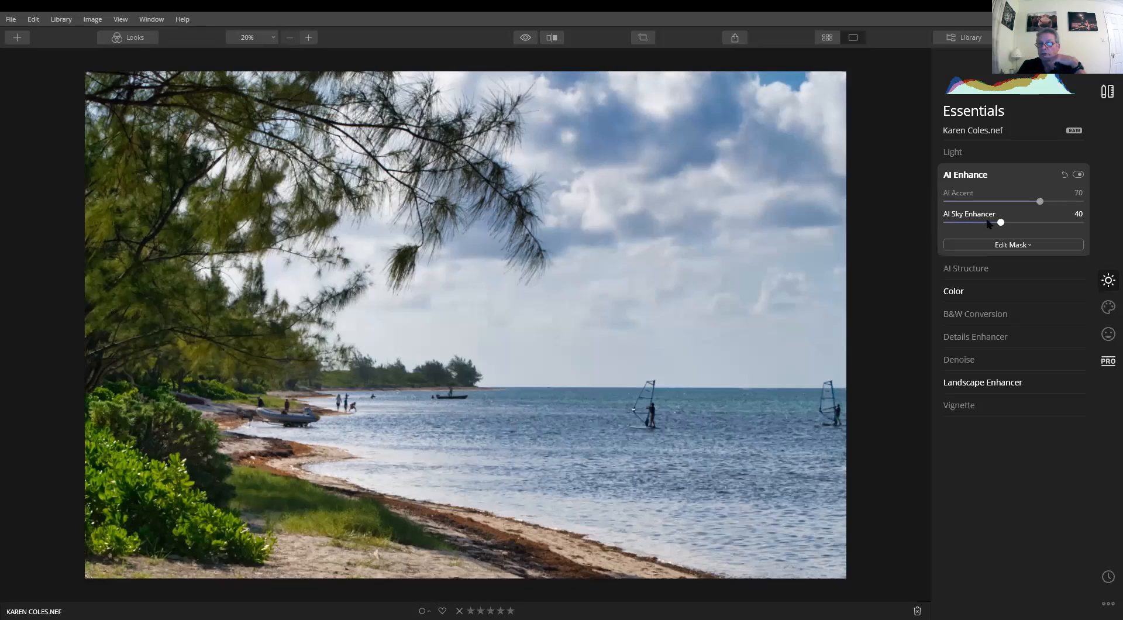
{"action": "left_click_drag", "start_coordinate": [998, 226], "coordinate": [1050, 203]}
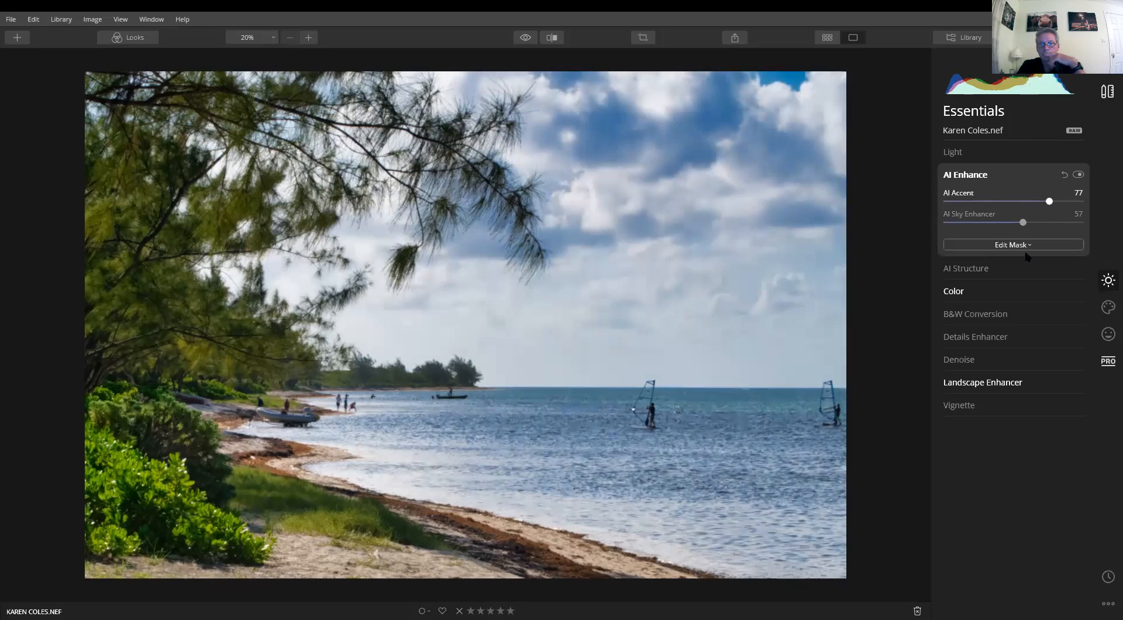
Set Highlights to -46 and Shadows to 19, trying the Cloudy white balance in between and restoring As Shot
{"action": "left_click", "coordinate": [988, 153]}
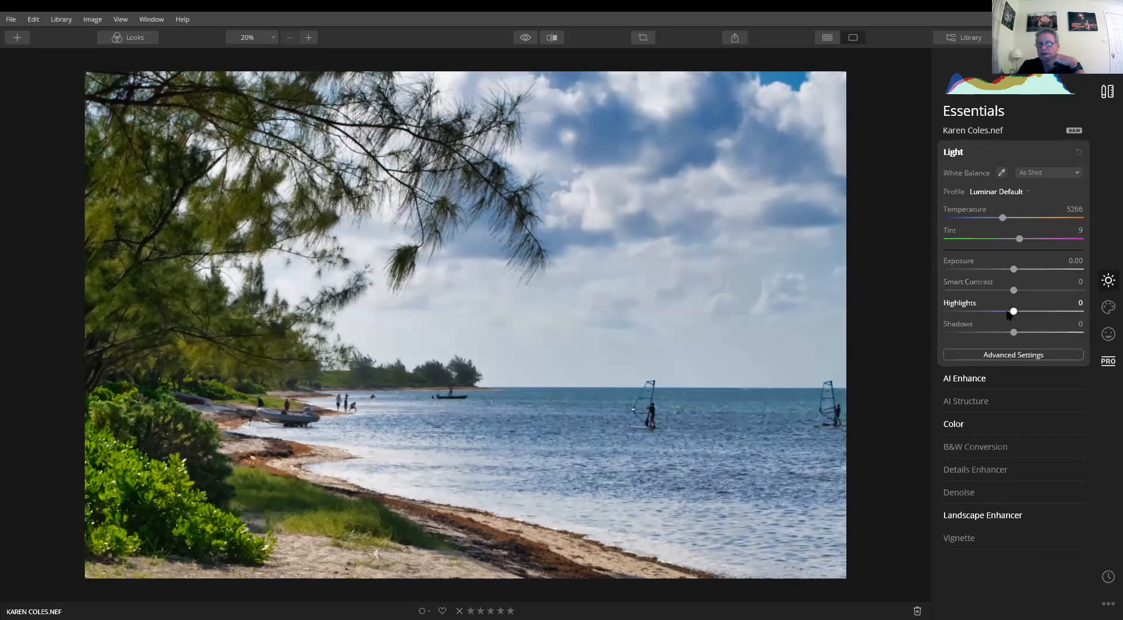
{"action": "left_click_drag", "start_coordinate": [973, 317], "coordinate": [981, 317]}
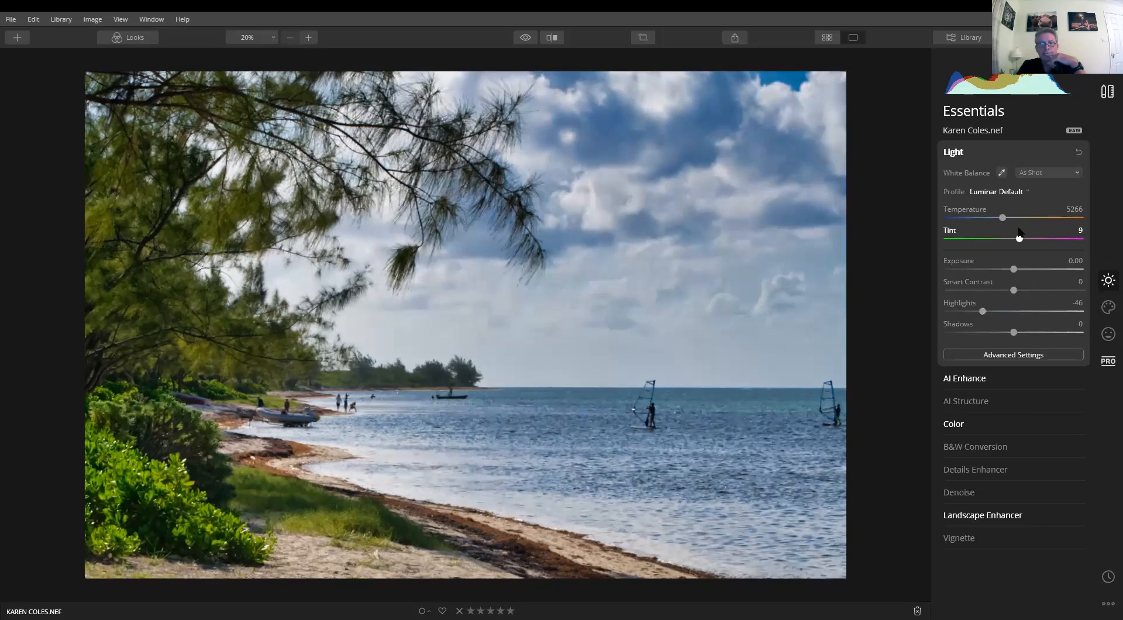
{"action": "left_click", "coordinate": [1042, 174]}
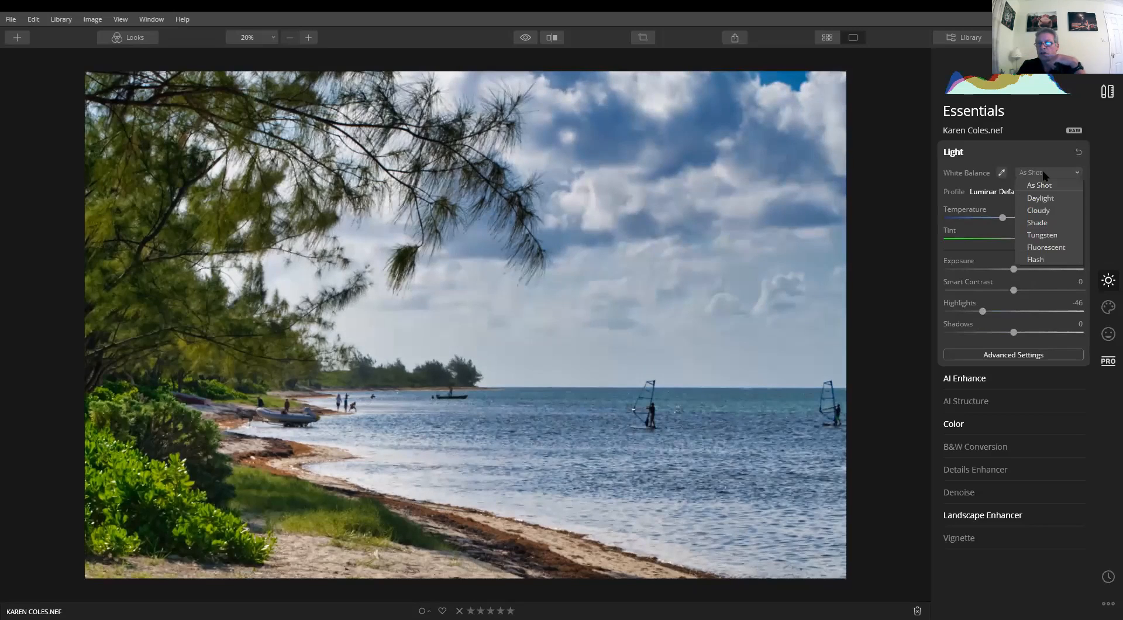
{"action": "left_click", "coordinate": [1043, 211]}
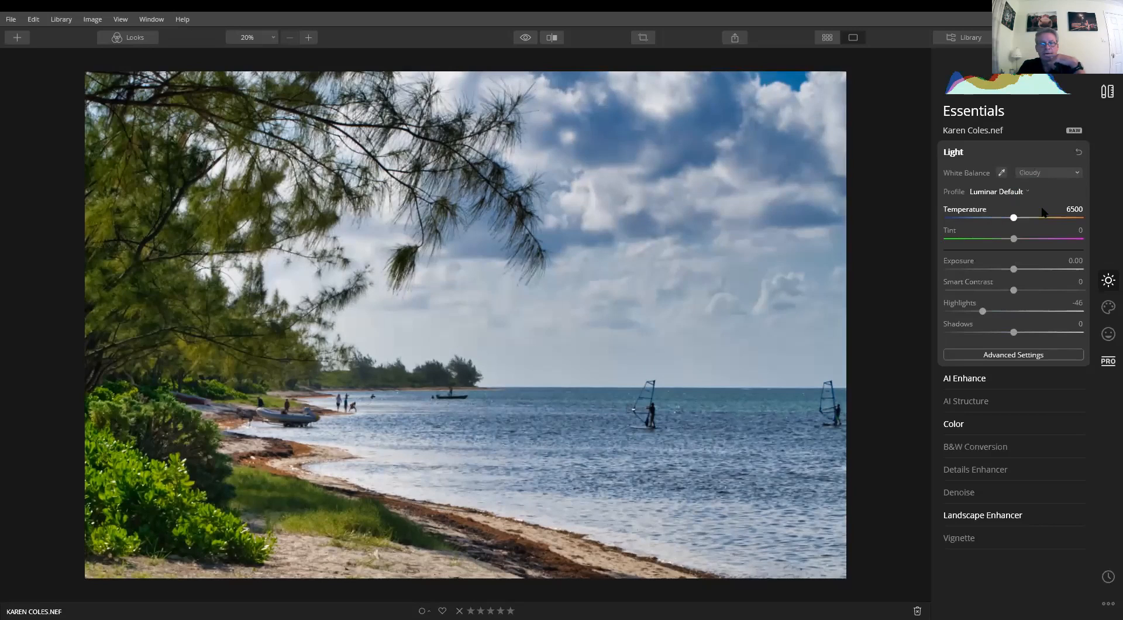
{"action": "left_click", "coordinate": [1076, 175]}
{"action": "left_click", "coordinate": [1065, 184]}
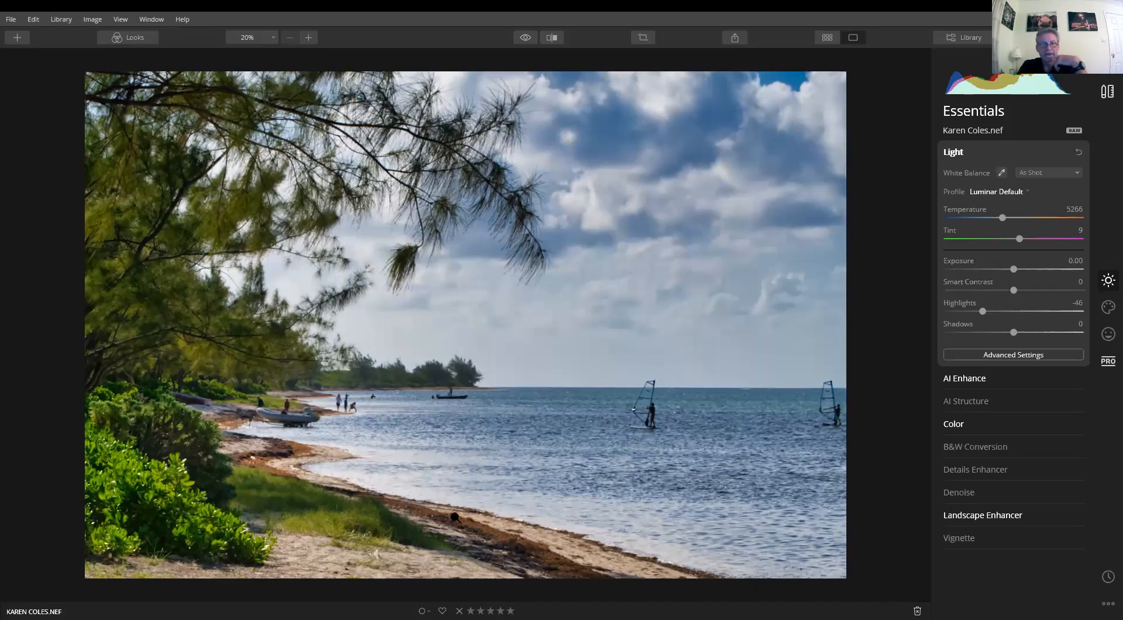
{"action": "left_click_drag", "start_coordinate": [1014, 332], "coordinate": [1024, 332]}
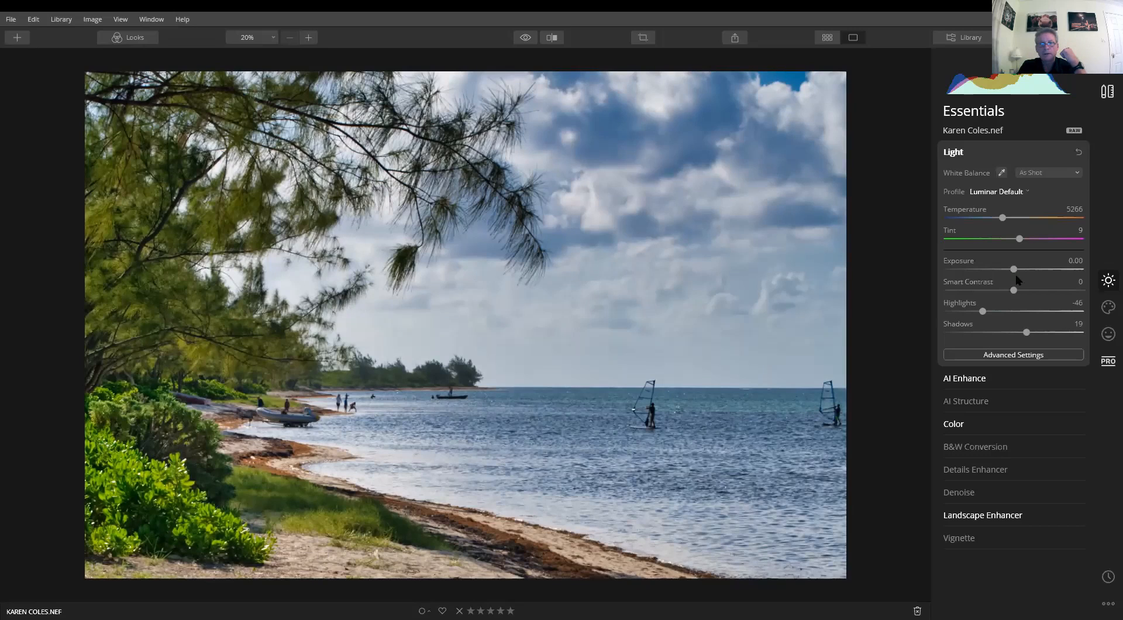
Set the Landscape Enhancer's Dehaze to 23 and reset its Foliage Enhancer to 0
{"action": "left_click", "coordinate": [996, 520]}
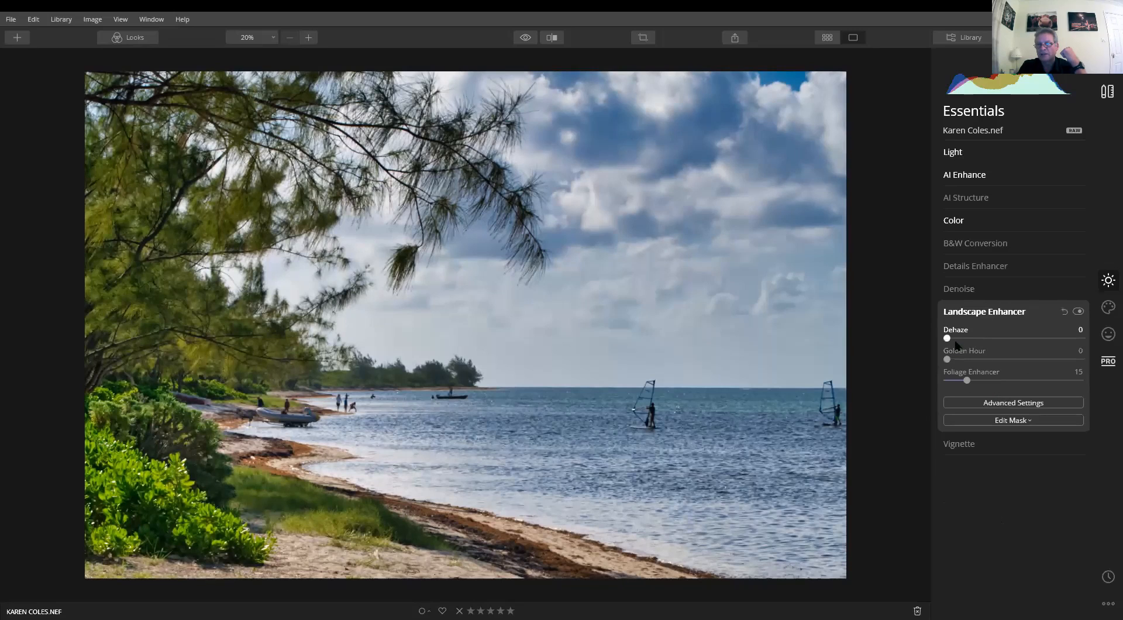
{"action": "left_click_drag", "start_coordinate": [948, 343], "coordinate": [977, 343]}
{"action": "left_click_drag", "start_coordinate": [967, 383], "coordinate": [988, 380]}
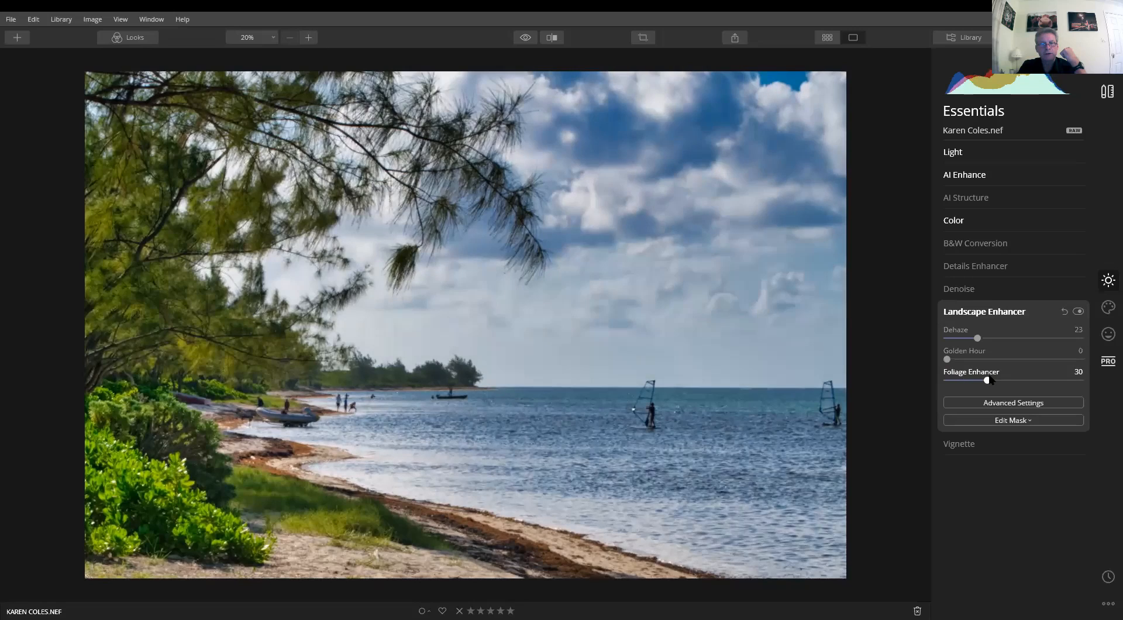
{"action": "double_click", "coordinate": [987, 381]}
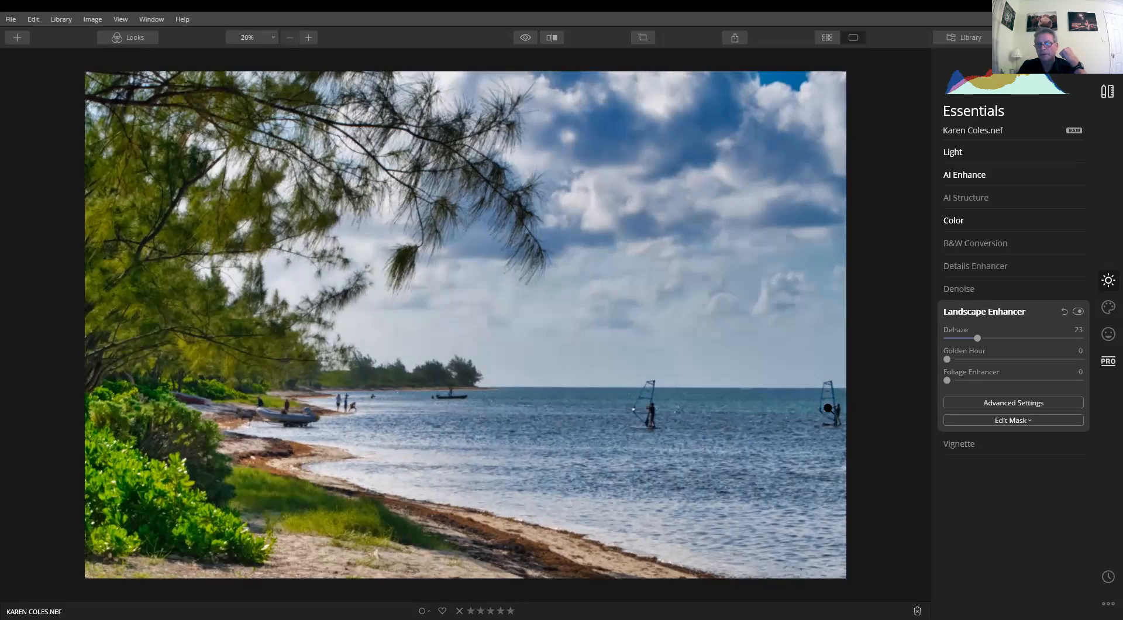
Try the AI Structure effect on the windsurfer photo and bring its Amount to -1
{"action": "left_click", "coordinate": [989, 292]}
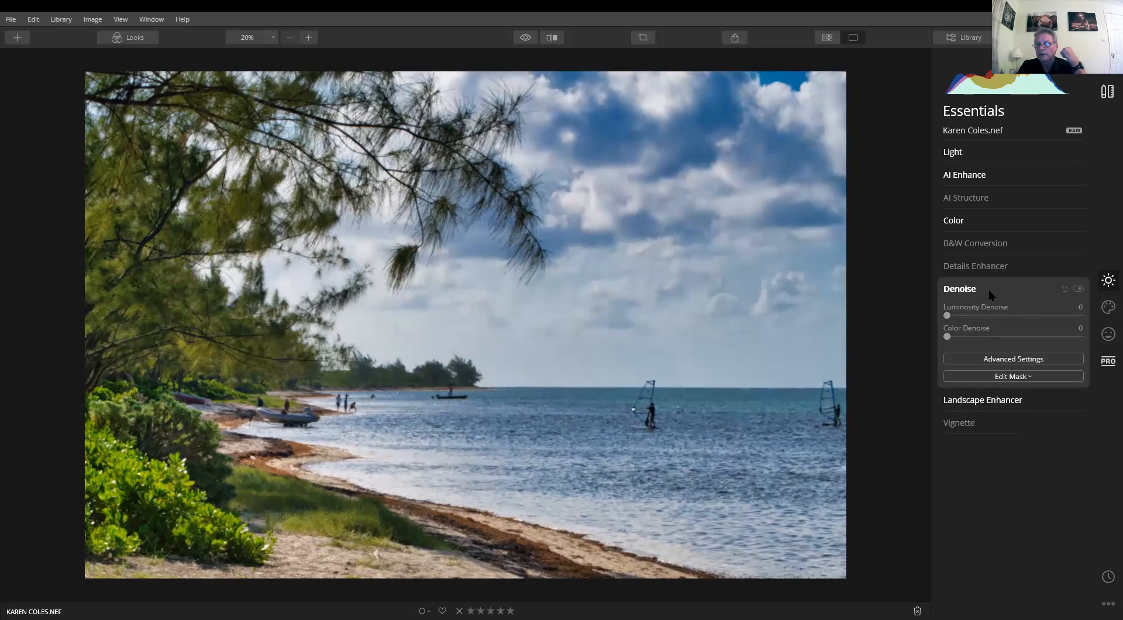
{"action": "left_click", "coordinate": [988, 198]}
{"action": "left_click", "coordinate": [1011, 223]}
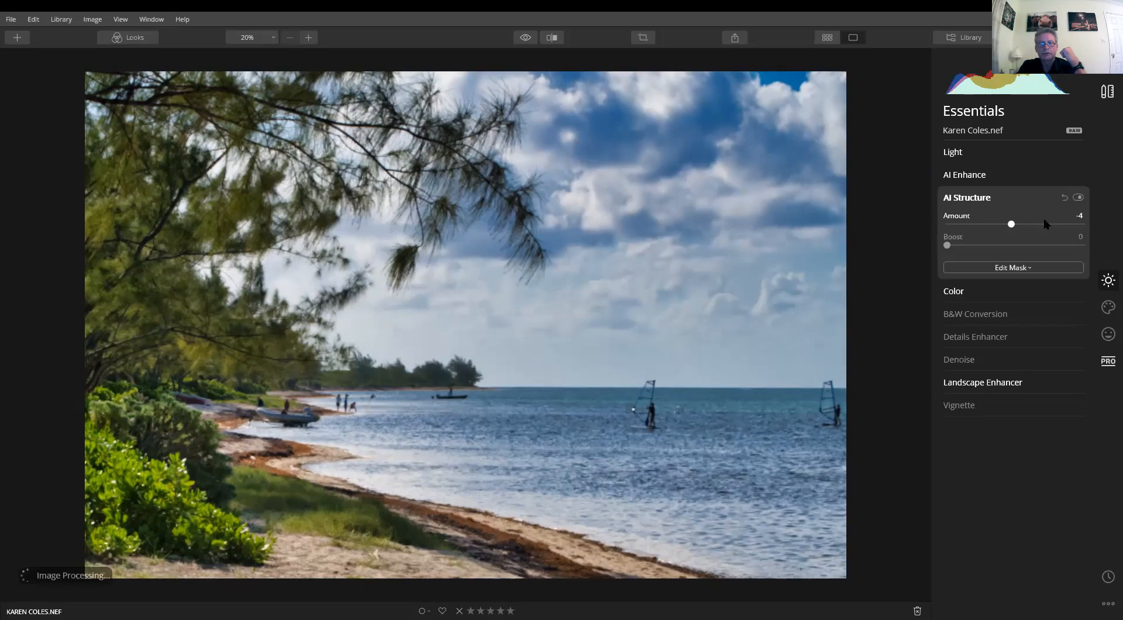
{"action": "left_click_drag", "start_coordinate": [1044, 220], "coordinate": [1012, 225]}
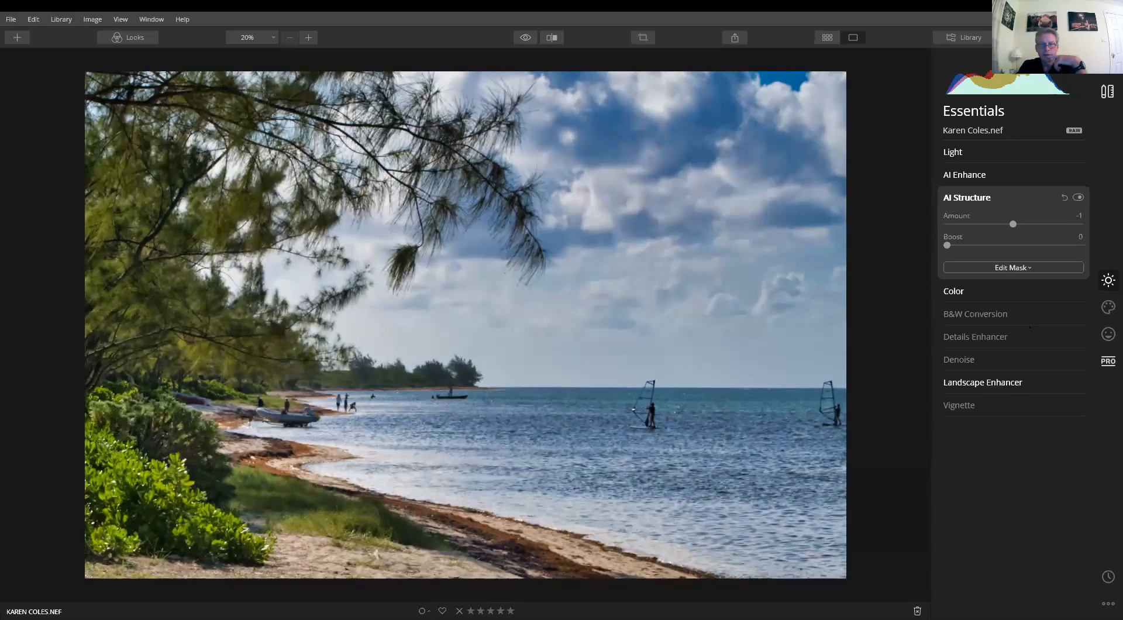
Add a vignette with Amount -72 and Feather -100 so its hard edge shows on the windsurfer photo
{"action": "left_click", "coordinate": [985, 405]}
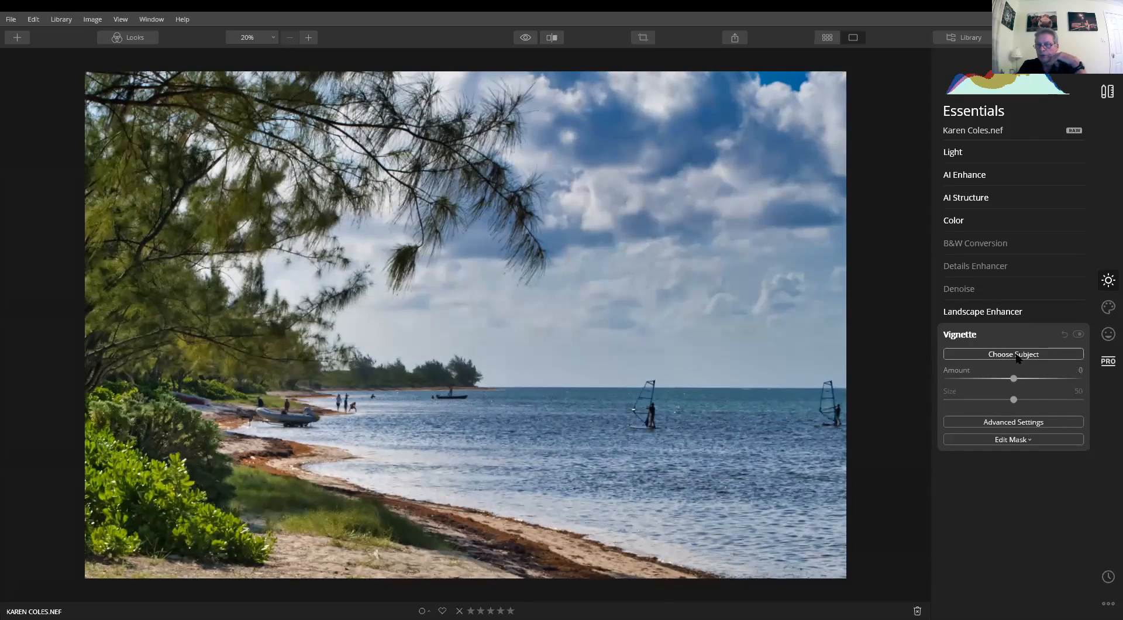
{"action": "left_click_drag", "start_coordinate": [1013, 378], "coordinate": [978, 381]}
{"action": "left_click", "coordinate": [1020, 422]}
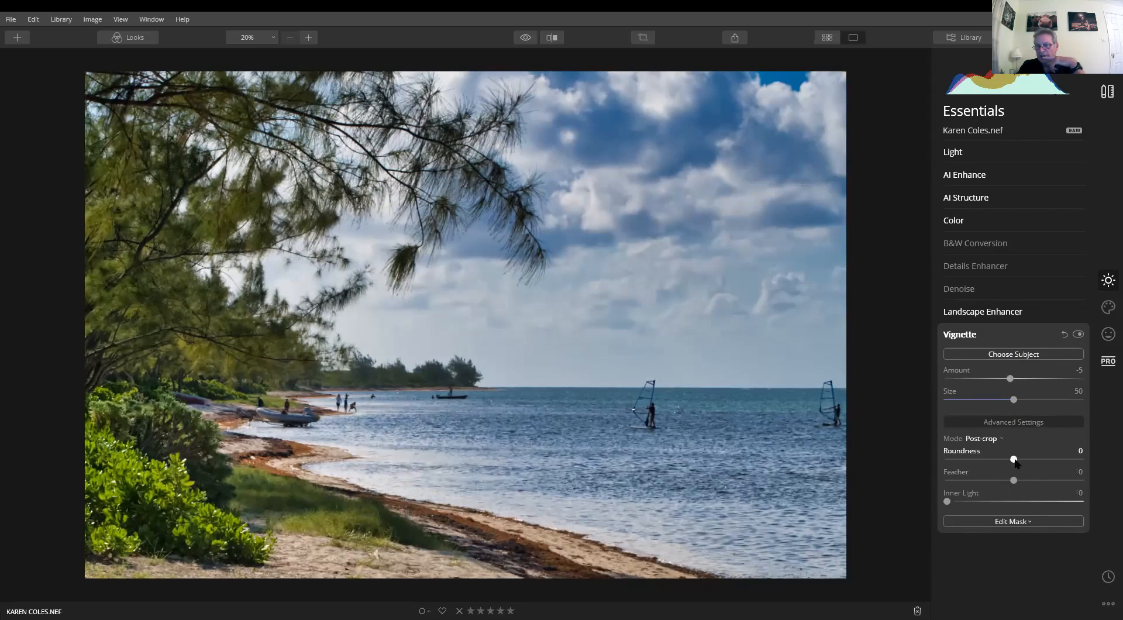
{"action": "left_click_drag", "start_coordinate": [1013, 480], "coordinate": [921, 483]}
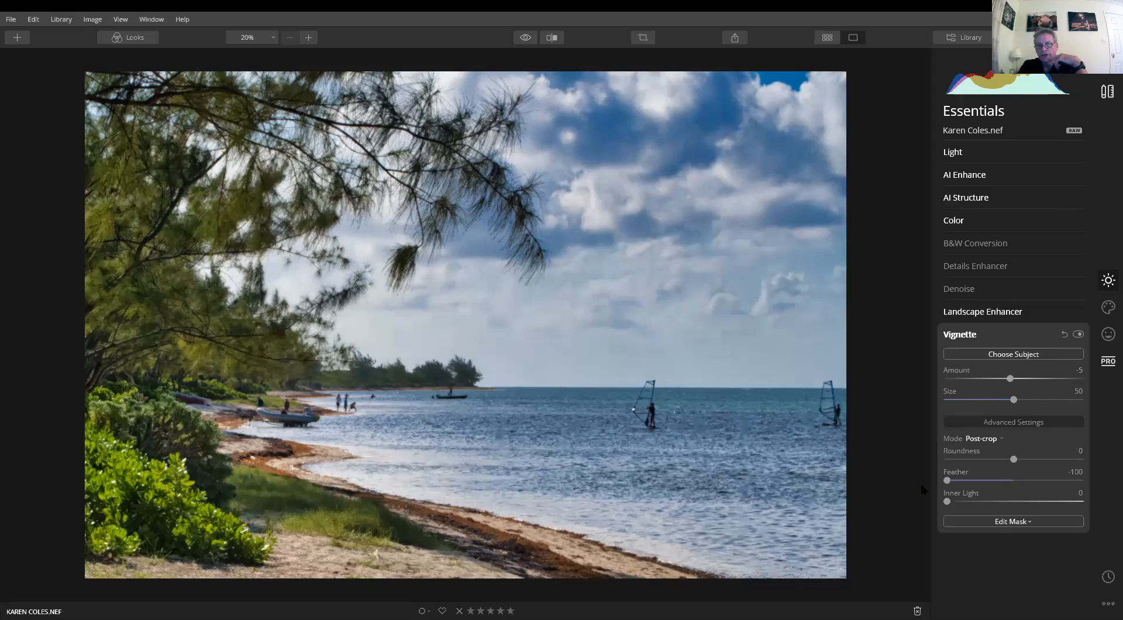
{"action": "left_click_drag", "start_coordinate": [1010, 379], "coordinate": [966, 380]}
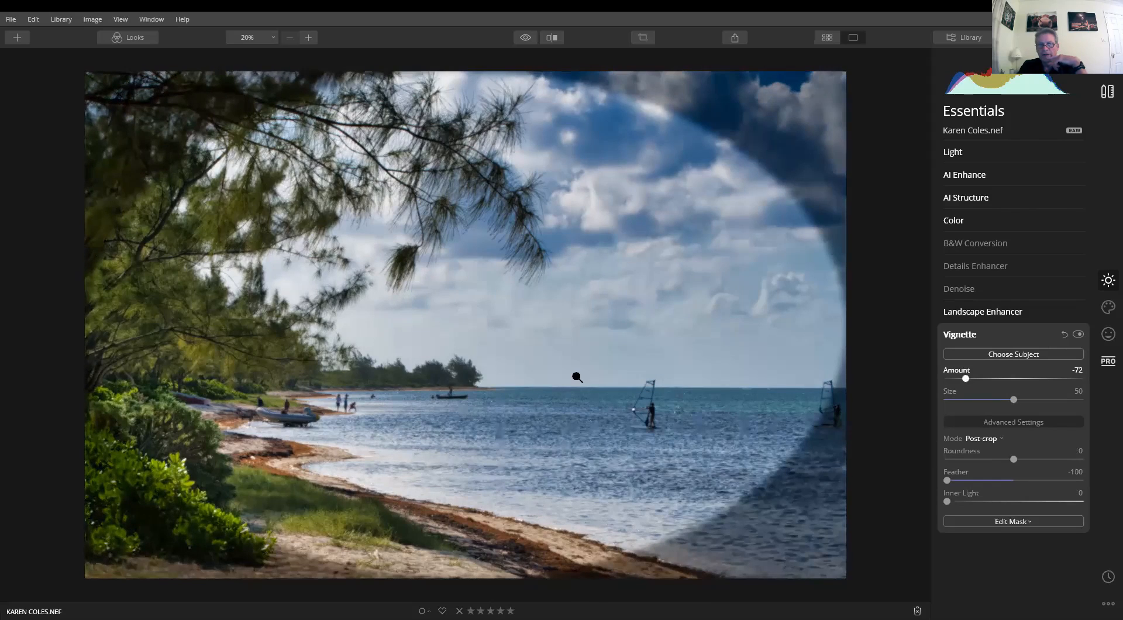
Centre the vignette on the sky above the sea, reset Feather to 0 and set Amount to -64
{"action": "left_click", "coordinate": [998, 355]}
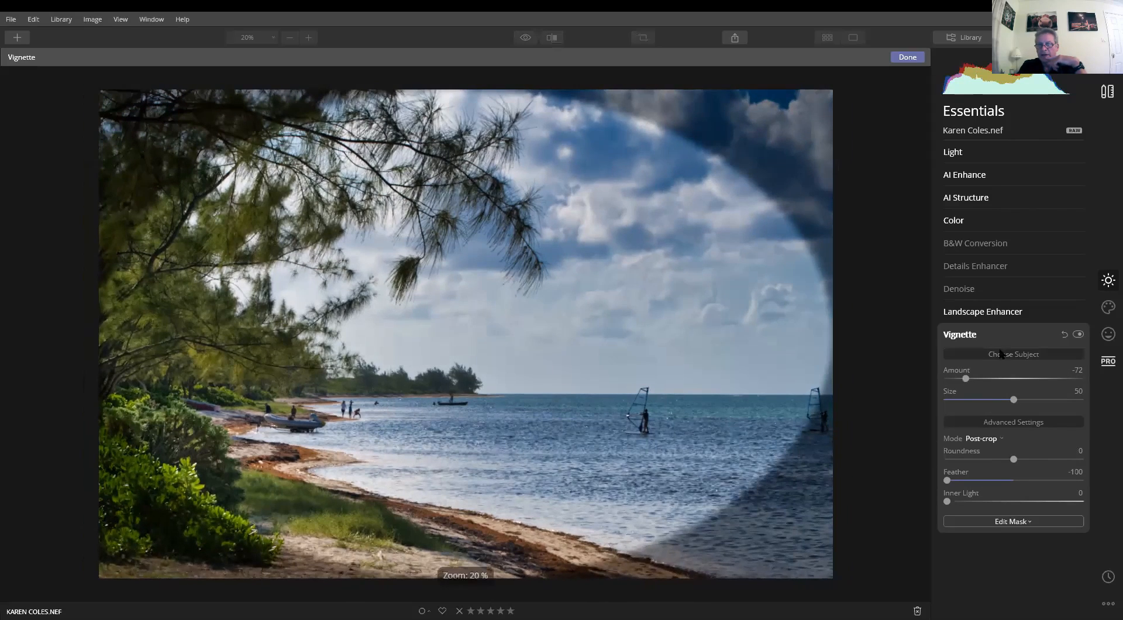
{"action": "left_click", "coordinate": [580, 286]}
{"action": "left_click", "coordinate": [570, 292]}
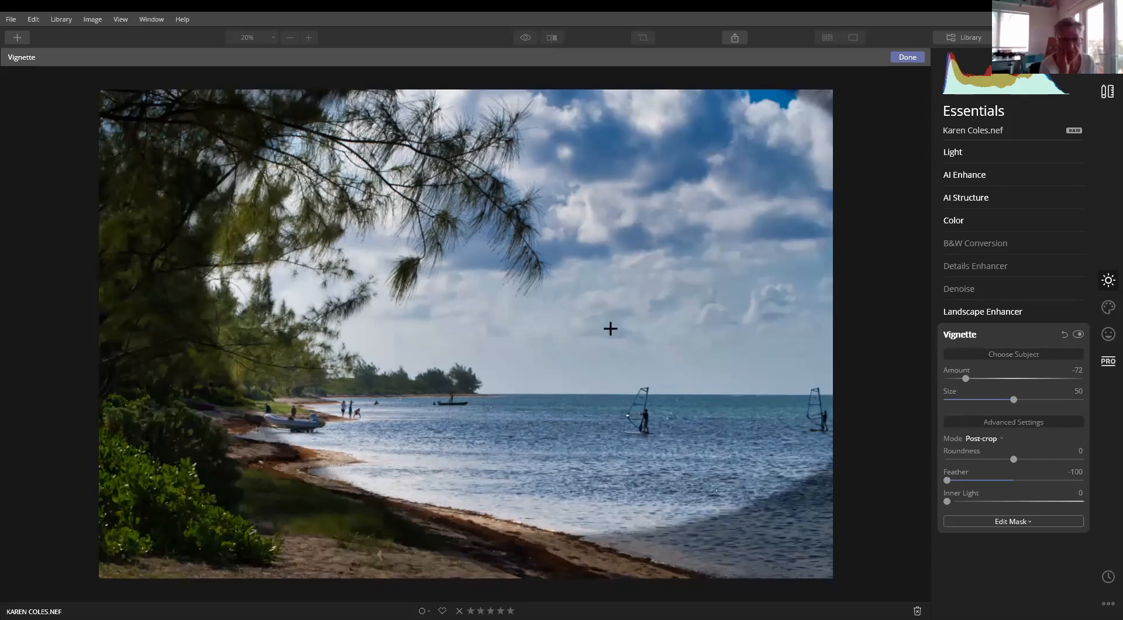
{"action": "double_click", "coordinate": [946, 480]}
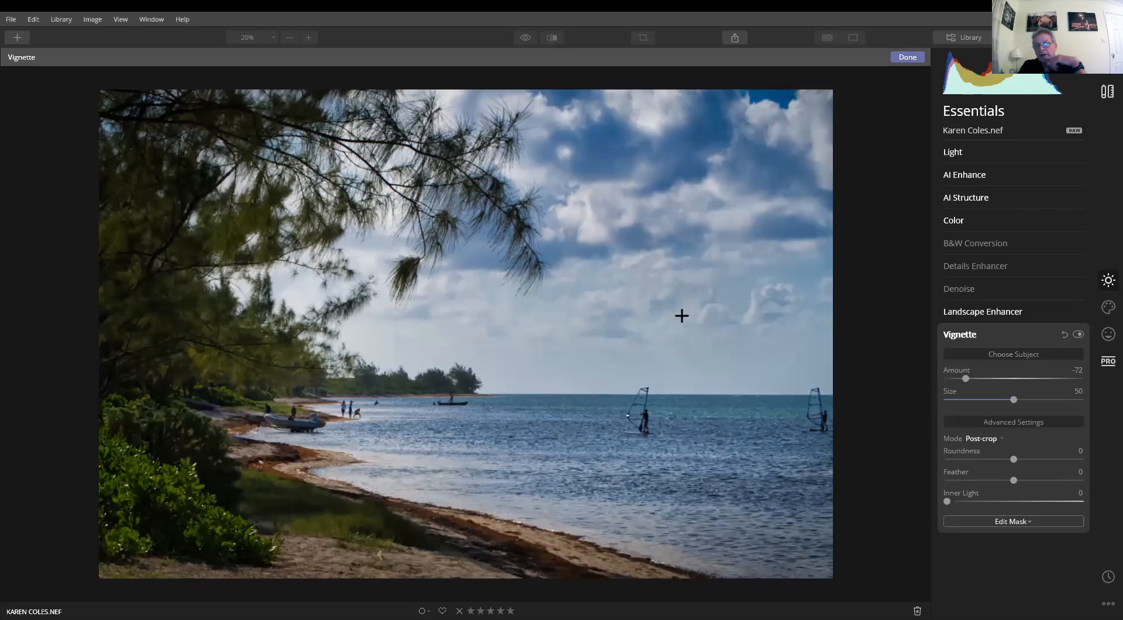
{"action": "left_click_drag", "start_coordinate": [965, 378], "coordinate": [971, 379]}
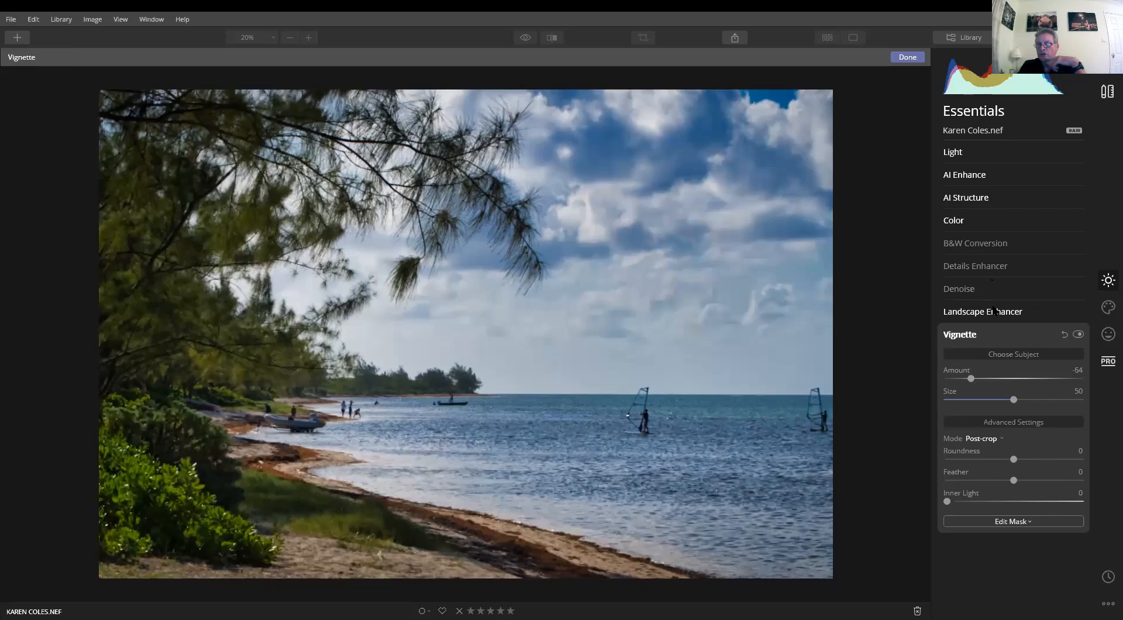
Set the windsurfer photo's Shadows to 32 to lighten the dark trees and foliage
{"action": "left_click", "coordinate": [994, 152]}
{"action": "left_click", "coordinate": [1034, 331]}
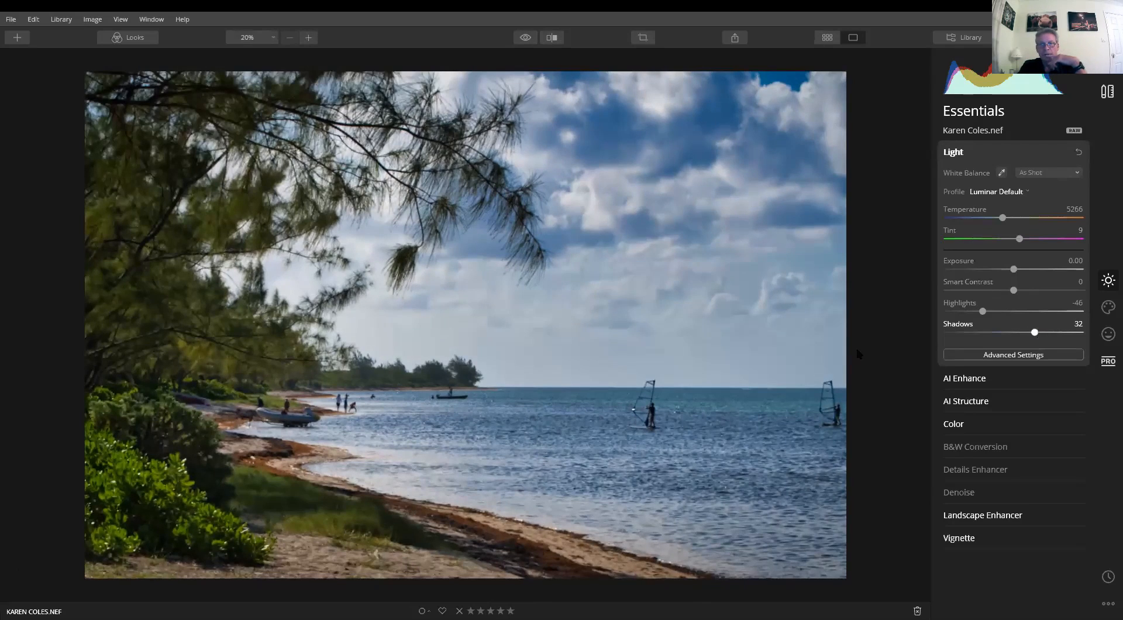
Compare the edited windsurfer photo with its original version by switching the before view on and off several times
{"action": "left_click", "coordinate": [526, 38]}
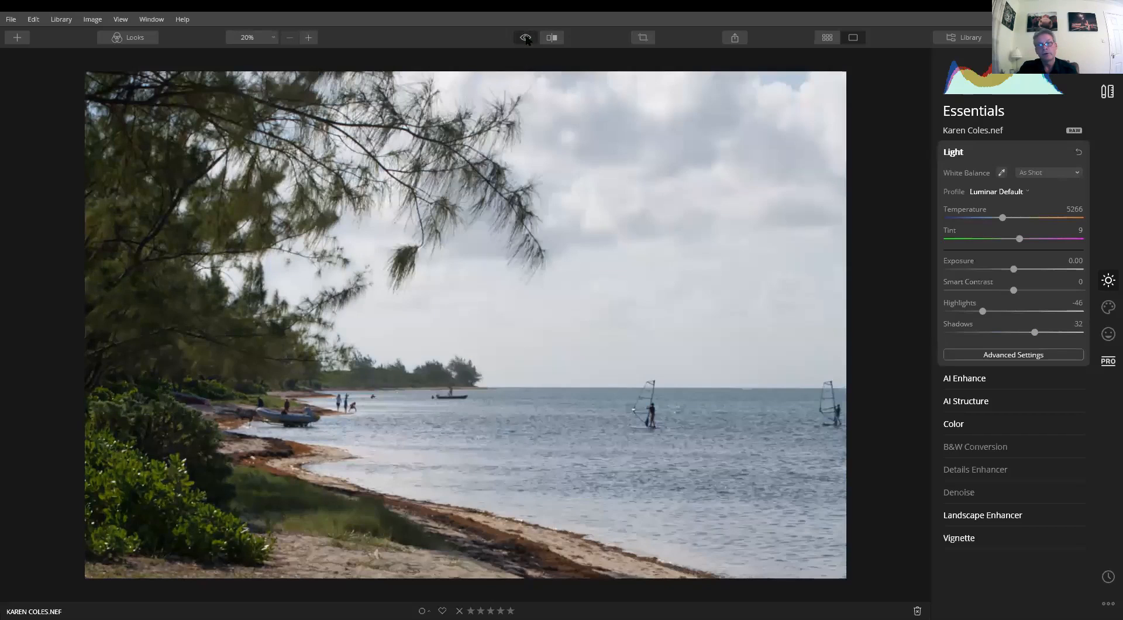
{"action": "left_click", "coordinate": [526, 38]}
{"action": "left_click", "coordinate": [526, 38]}
{"action": "left_click", "coordinate": [525, 38]}
{"action": "left_click", "coordinate": [525, 38]}
{"action": "left_click", "coordinate": [525, 38]}
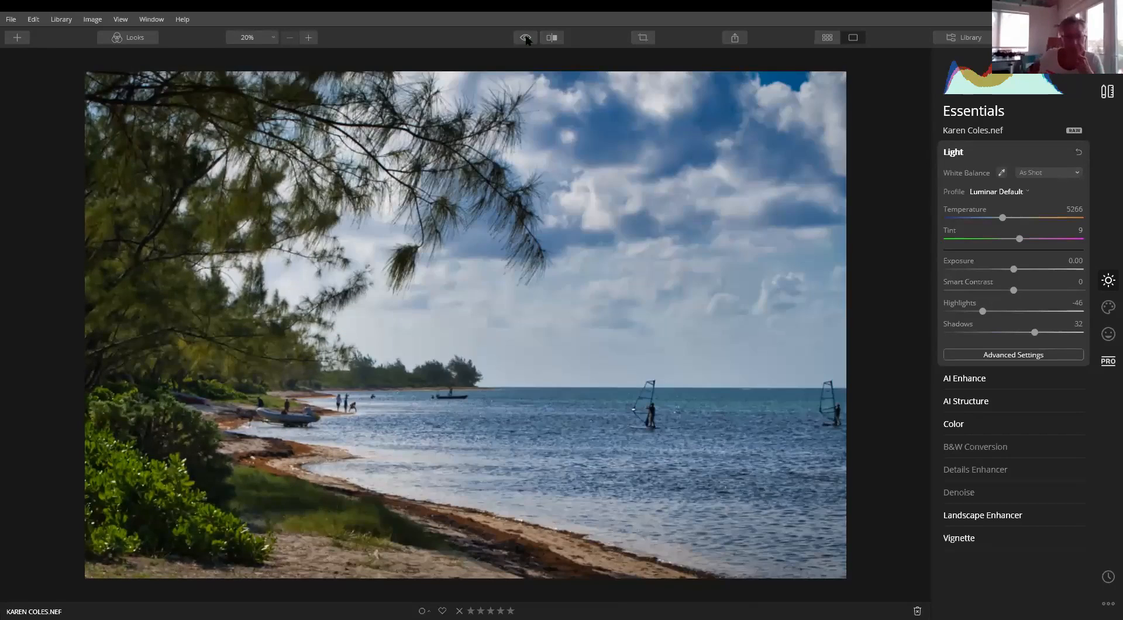
{"action": "left_click", "coordinate": [525, 38]}
{"action": "left_click", "coordinate": [525, 38]}
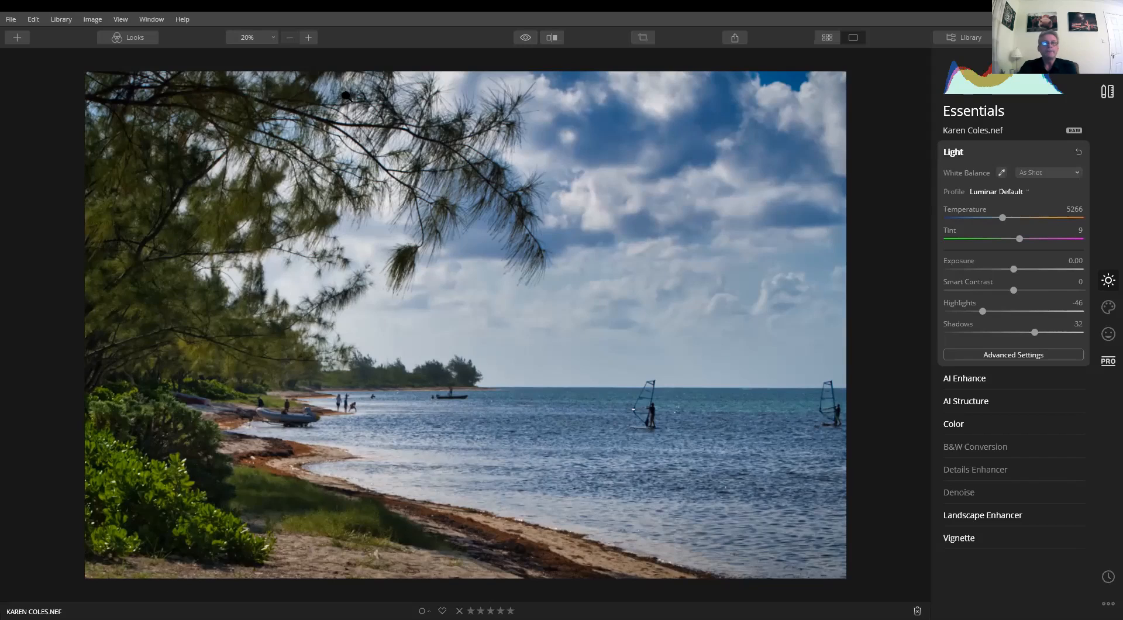
Return to the library grid and open the RAW photo of the red and white lighthouse for editing
{"action": "left_click", "coordinate": [826, 38]}
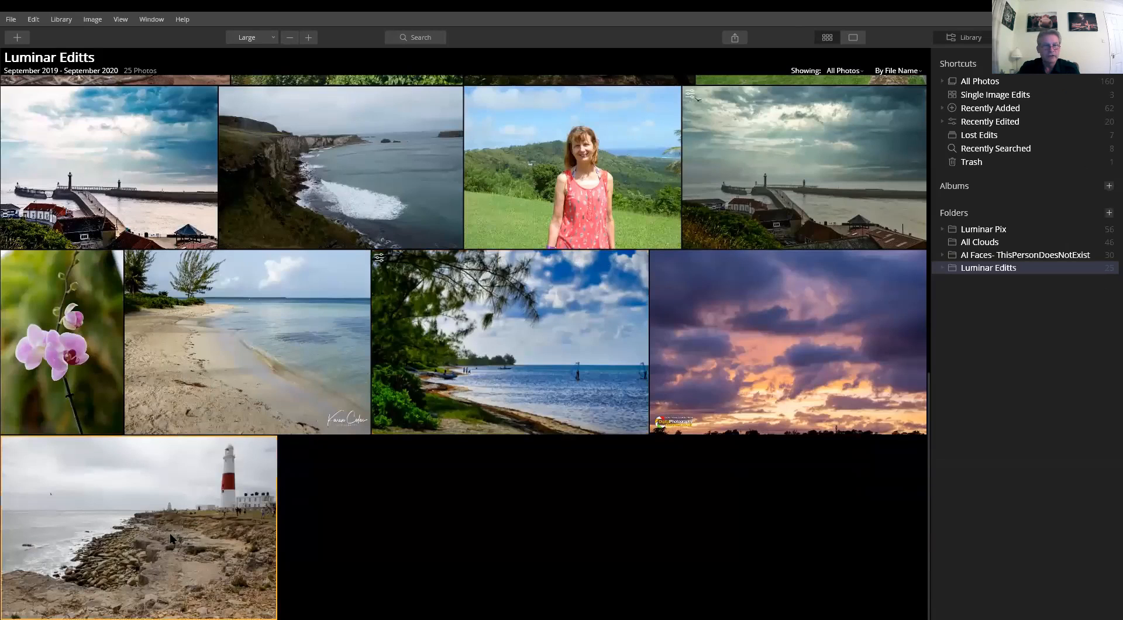
{"action": "double_click", "coordinate": [170, 532]}
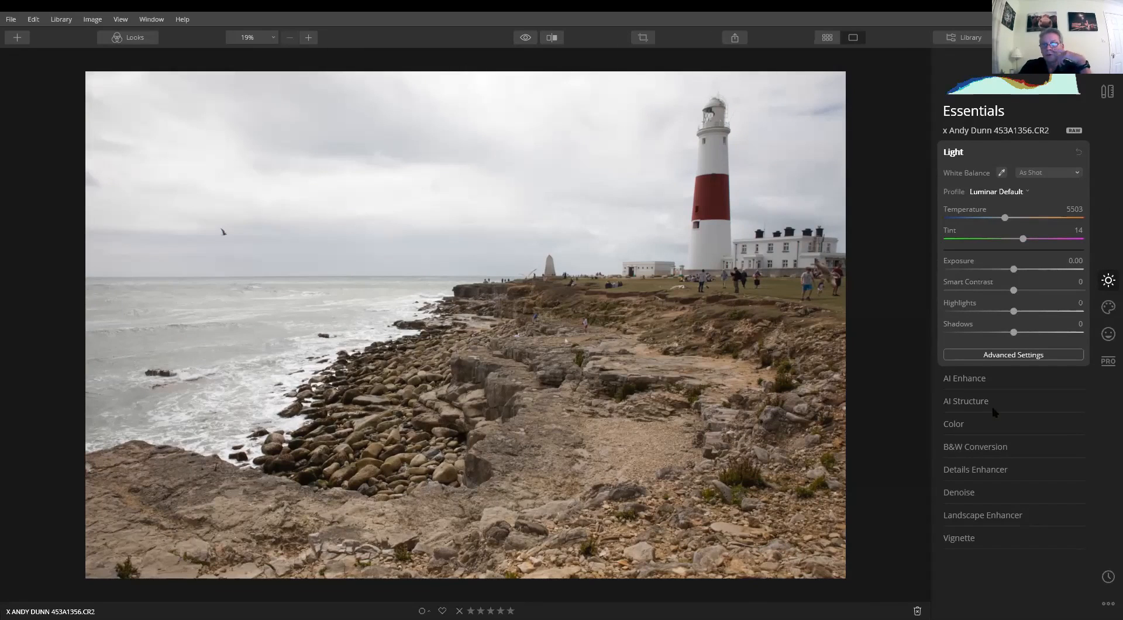
Crop the lighthouse photo tighter at the Original aspect ratio, rotate it slightly to level the horizon and apply the crop
{"action": "left_click", "coordinate": [1107, 91]}
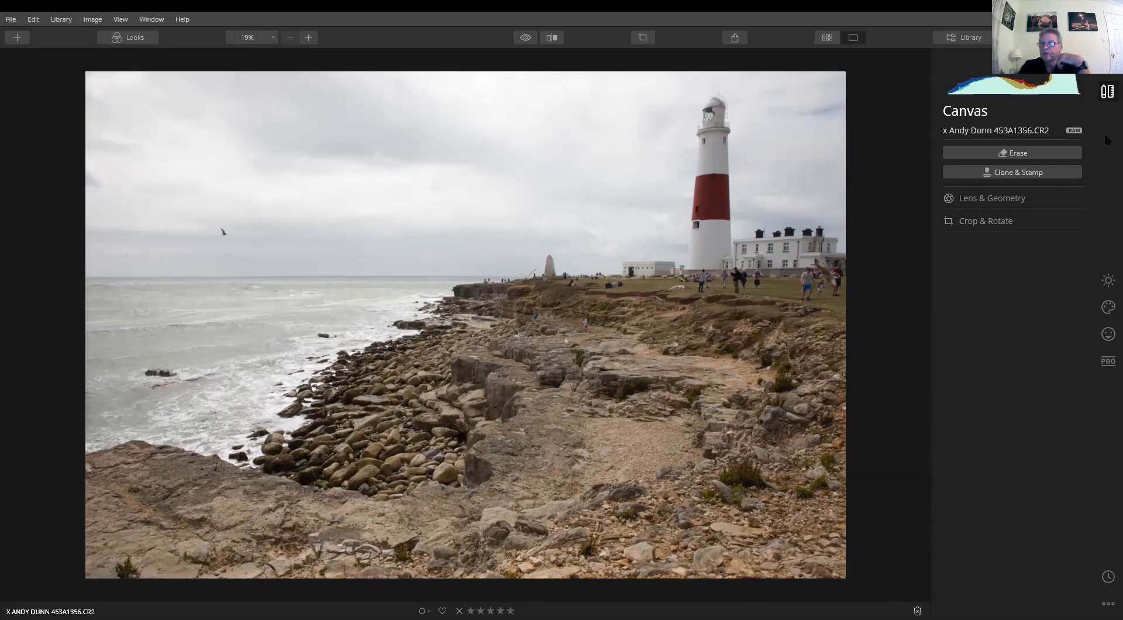
{"action": "left_click", "coordinate": [997, 223]}
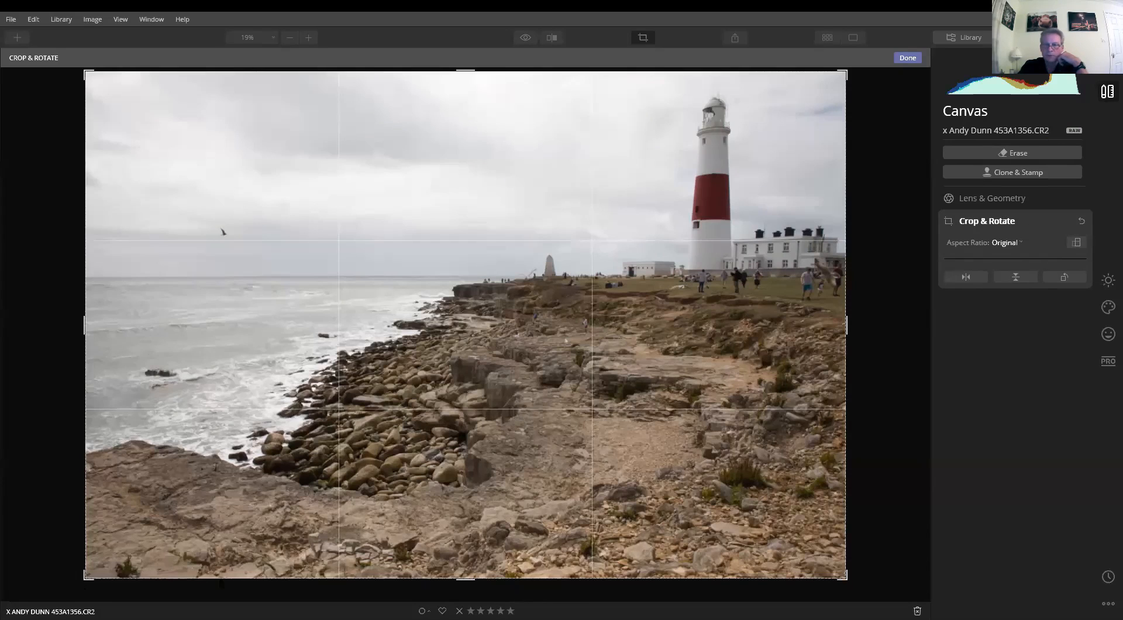
{"action": "left_click_drag", "start_coordinate": [89, 75], "coordinate": [132, 107]}
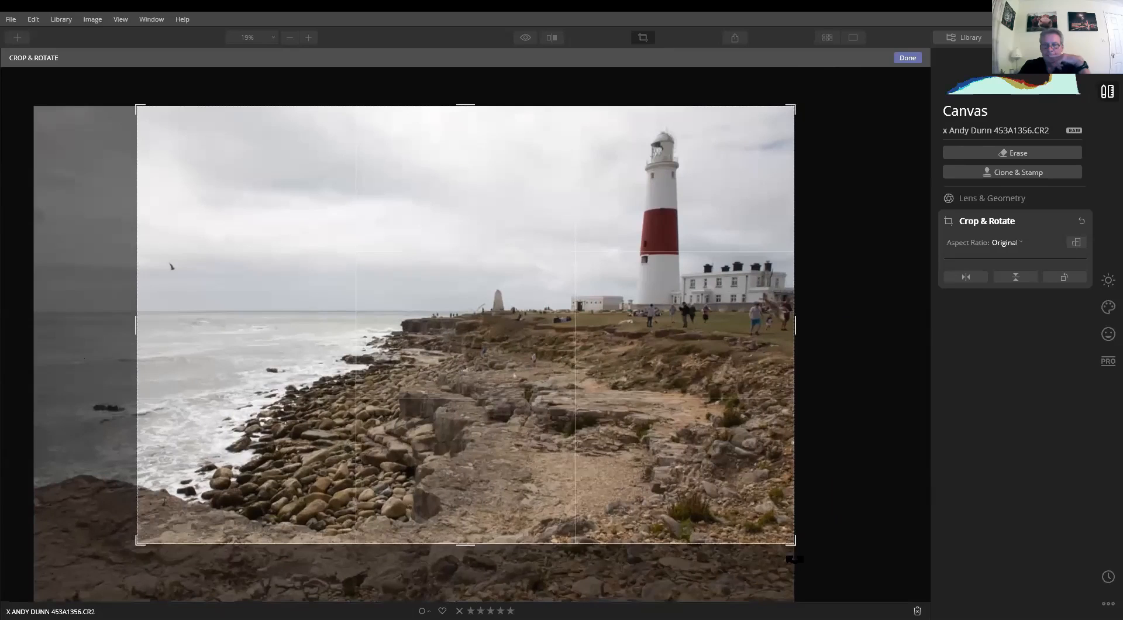
{"action": "left_click_drag", "start_coordinate": [137, 544], "coordinate": [201, 500]}
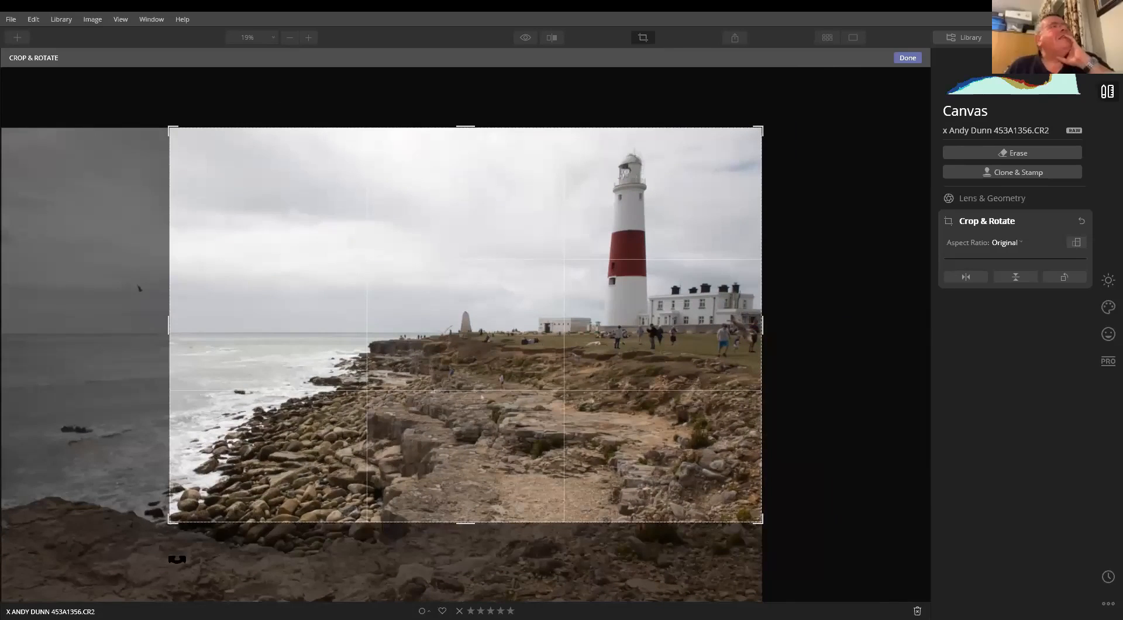
{"action": "left_click_drag", "start_coordinate": [309, 497], "coordinate": [347, 444]}
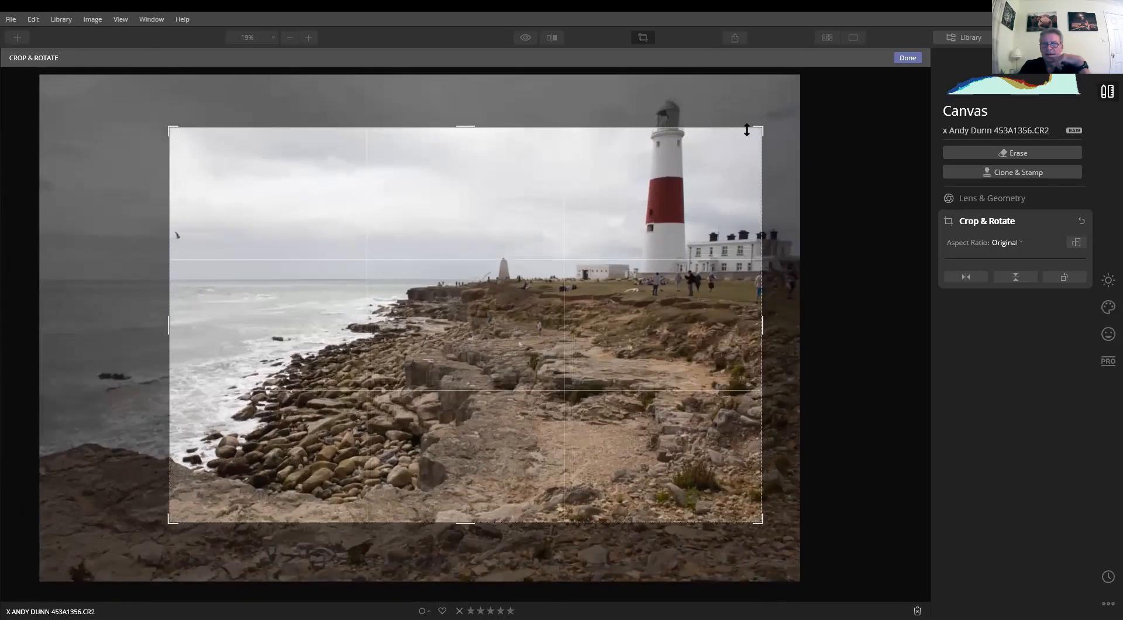
{"action": "left_click_drag", "start_coordinate": [762, 129], "coordinate": [795, 79]}
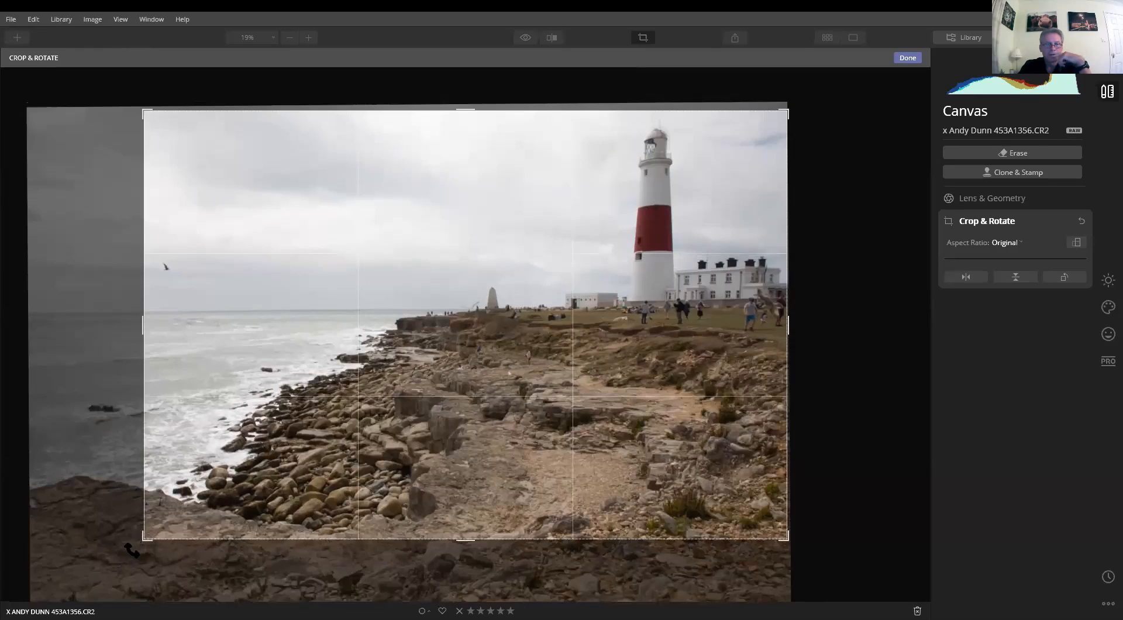
{"action": "left_click_drag", "start_coordinate": [255, 339], "coordinate": [258, 321]}
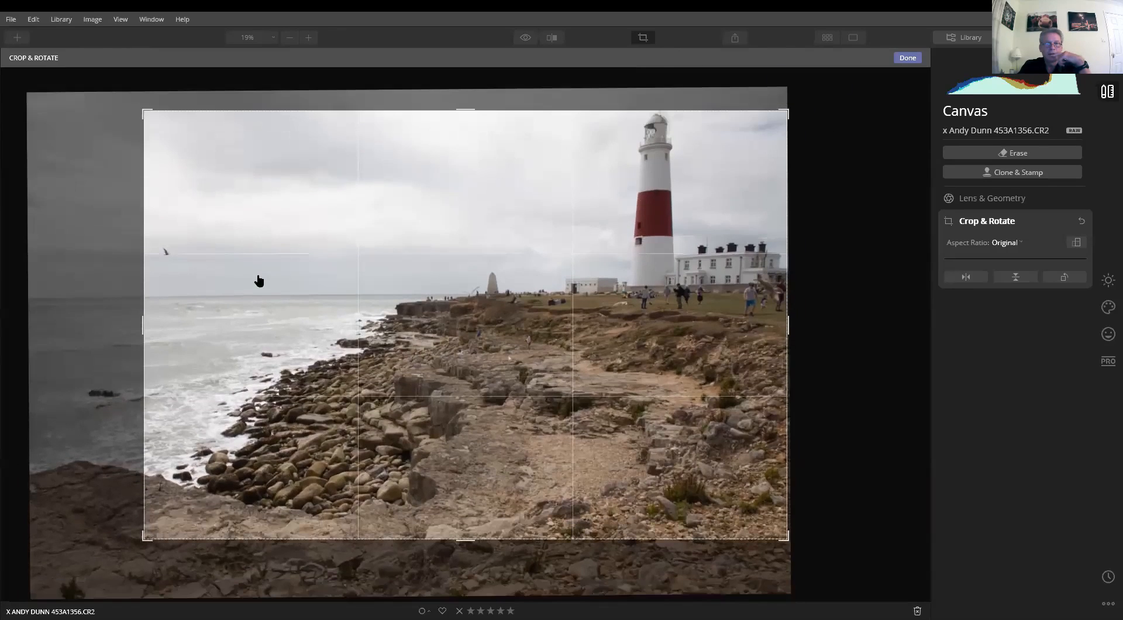
{"action": "left_click_drag", "start_coordinate": [142, 110], "coordinate": [117, 89]}
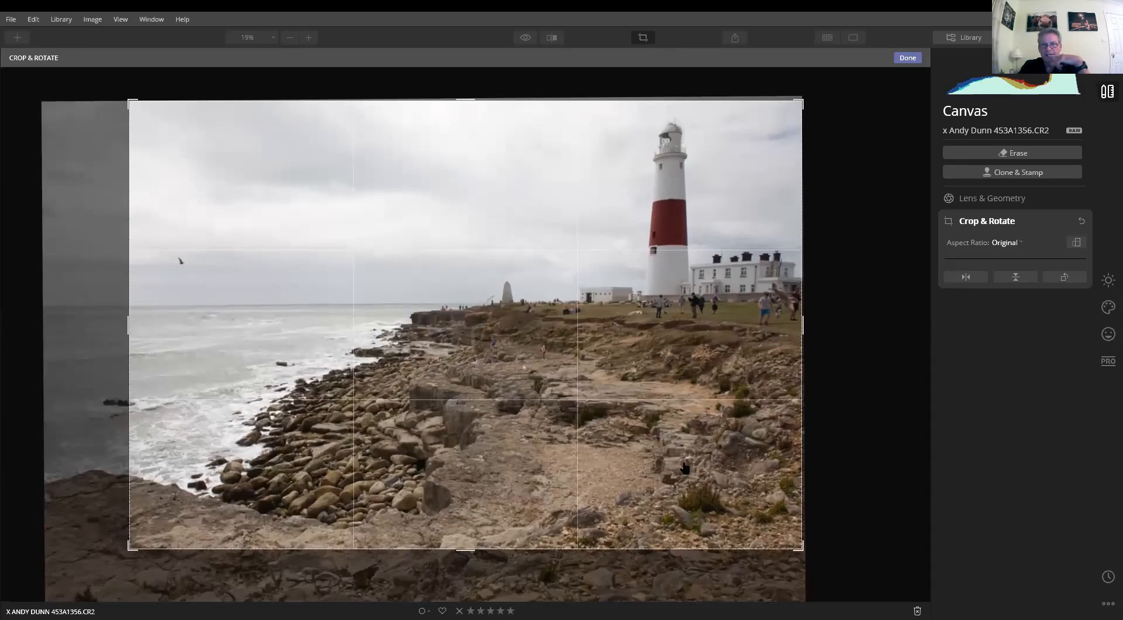
{"action": "left_click", "coordinate": [906, 58]}
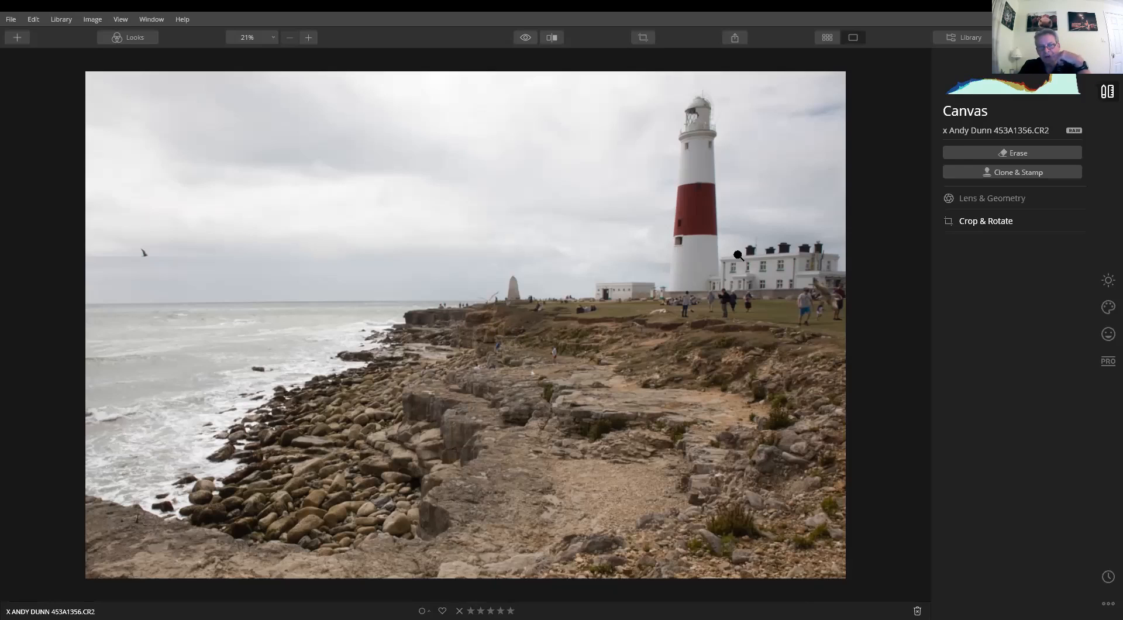
Adjust the lighthouse photo's light with Exposure at -0.09, Highlights at -53 and Shadows at 8
{"action": "left_click", "coordinate": [1107, 284]}
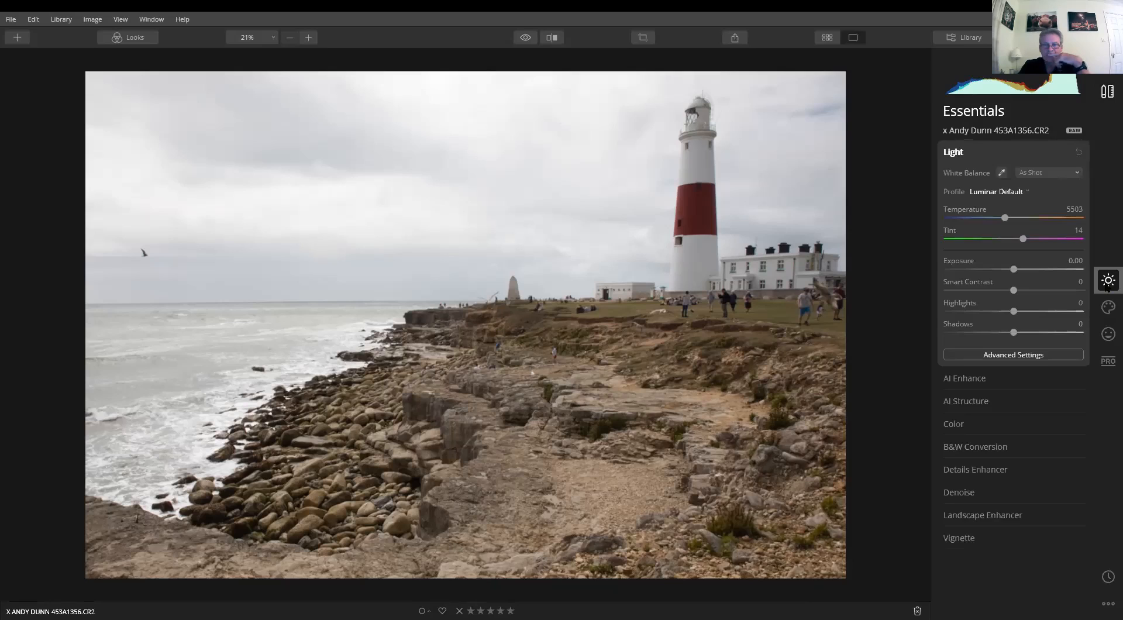
{"action": "left_click_drag", "start_coordinate": [1014, 311], "coordinate": [980, 315]}
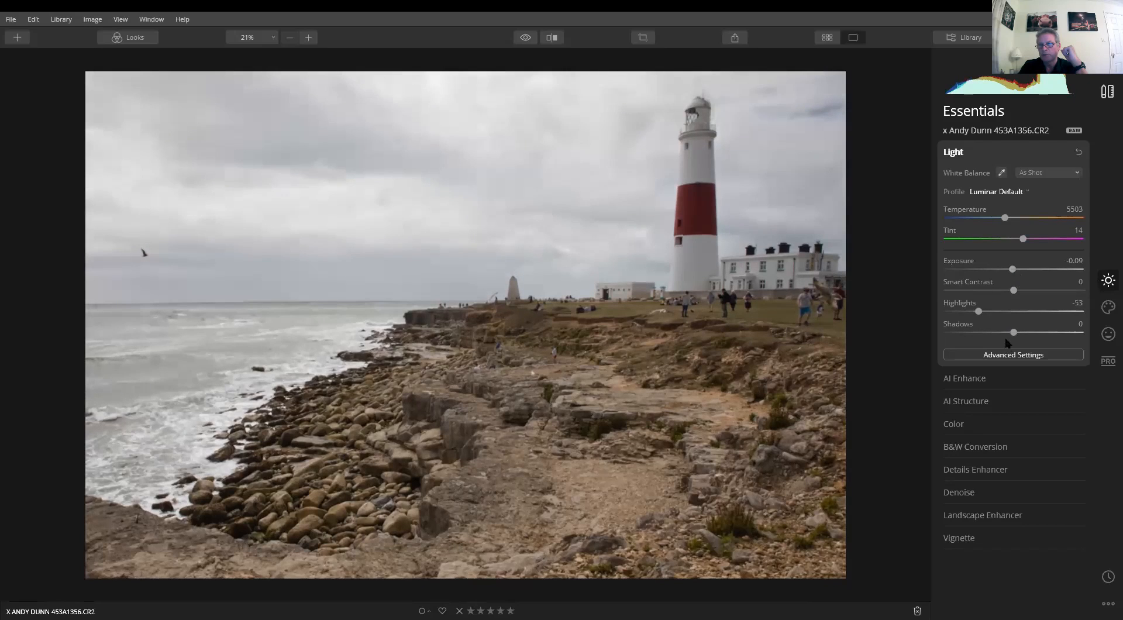
{"action": "left_click_drag", "start_coordinate": [1015, 333], "coordinate": [1018, 332]}
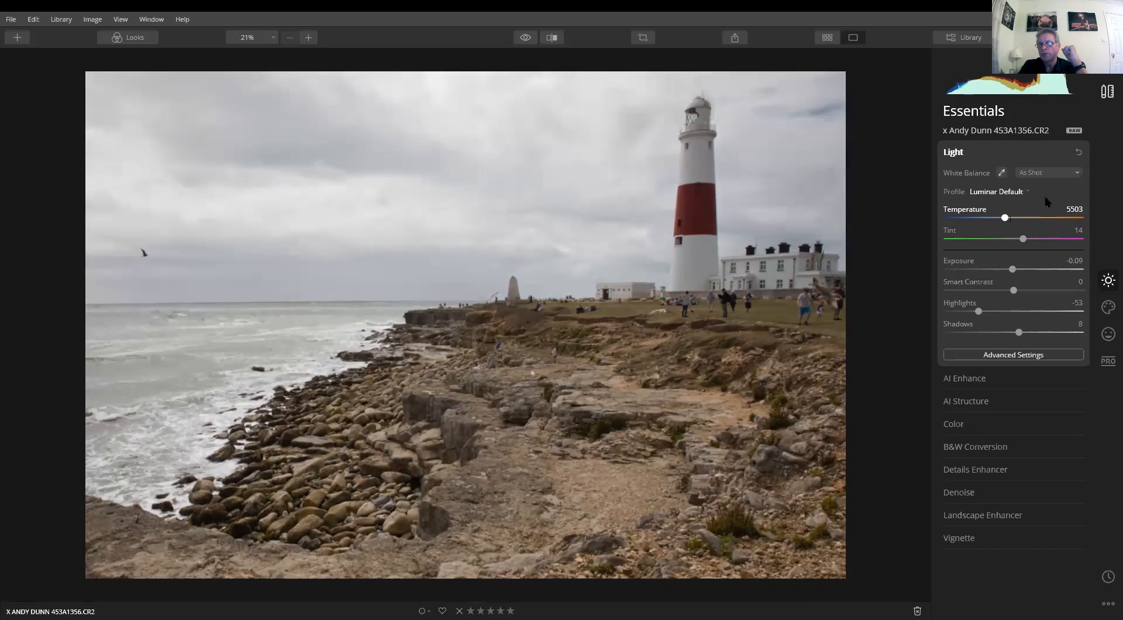
Try the Daylight and Cloudy white balance presets on the lighthouse photo and return to As Shot
{"action": "left_click", "coordinate": [1061, 171]}
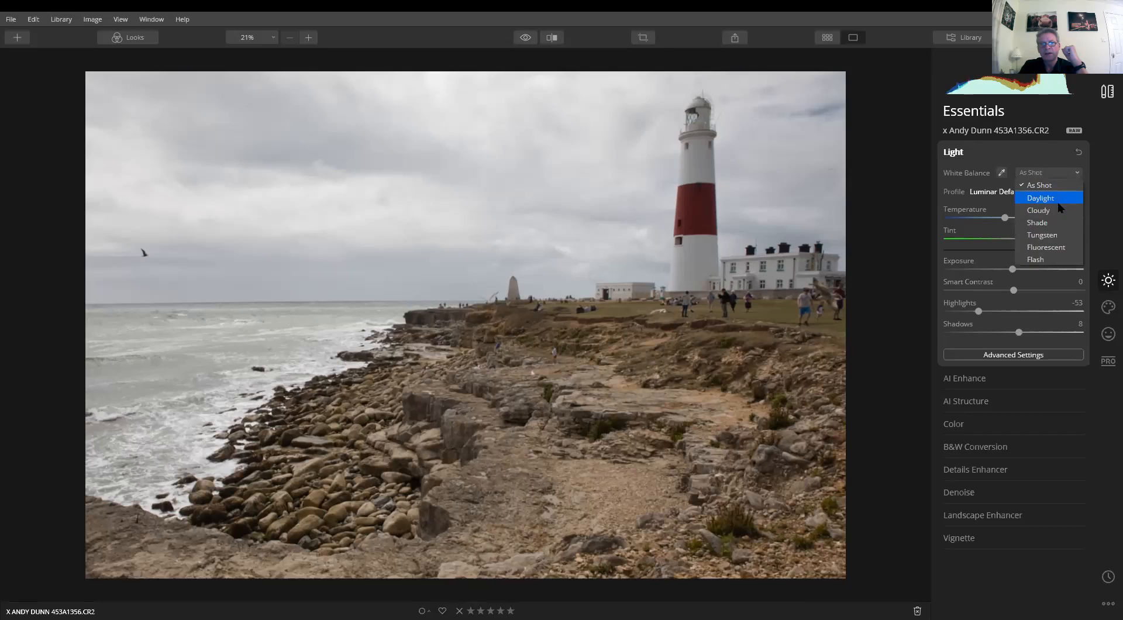
{"action": "left_click", "coordinate": [1057, 201]}
{"action": "left_click", "coordinate": [1065, 170]}
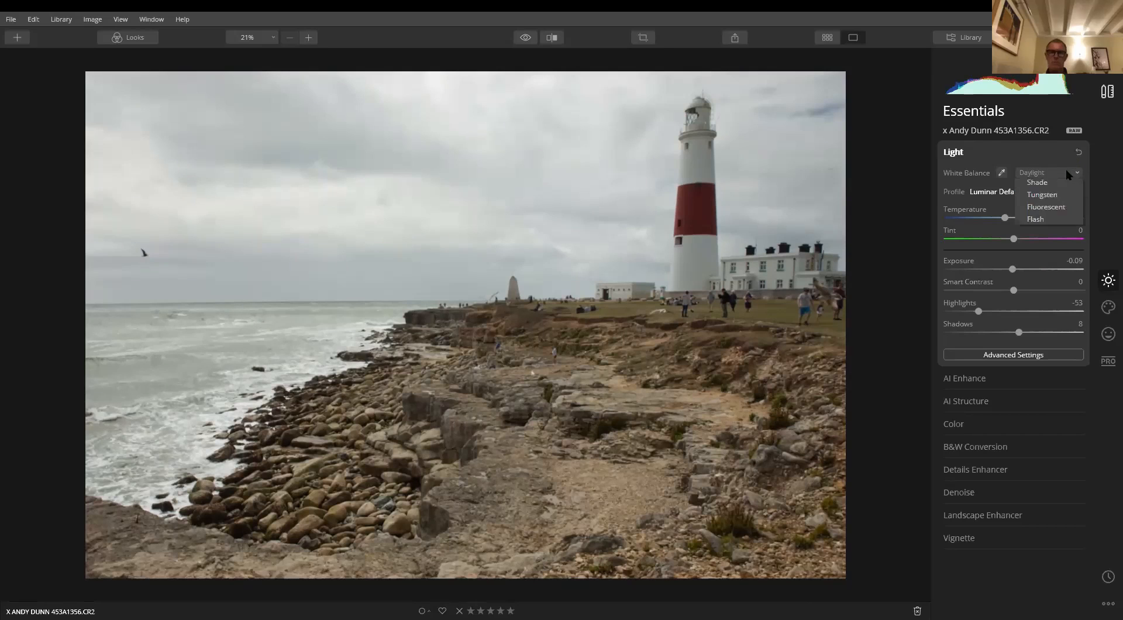
{"action": "left_click", "coordinate": [1055, 205]}
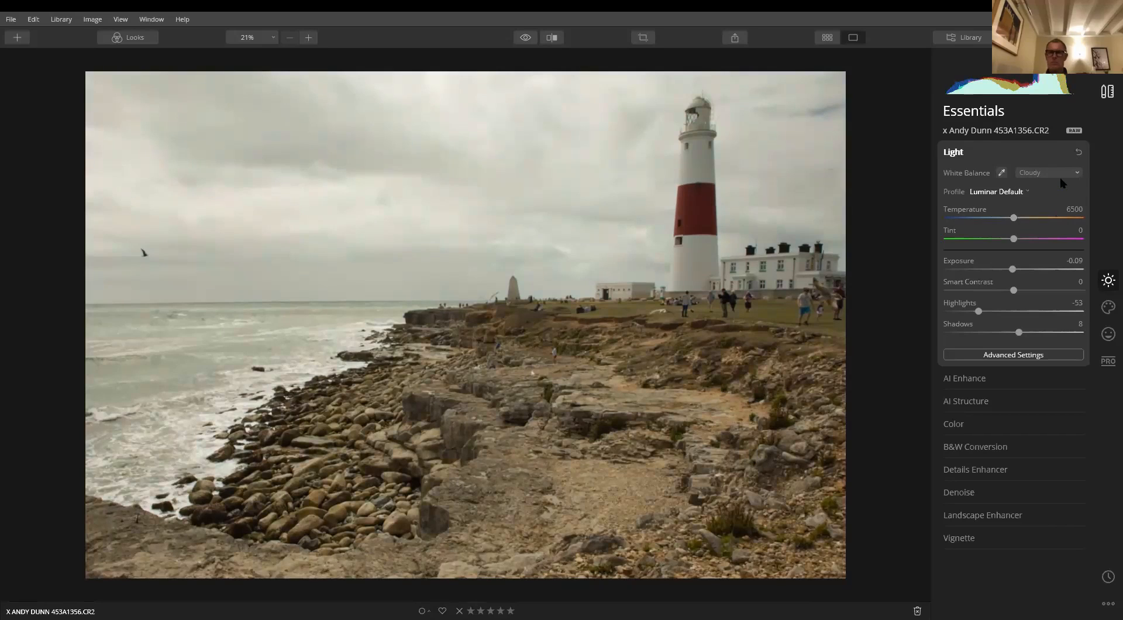
{"action": "left_click", "coordinate": [1057, 170]}
{"action": "left_click", "coordinate": [1054, 184]}
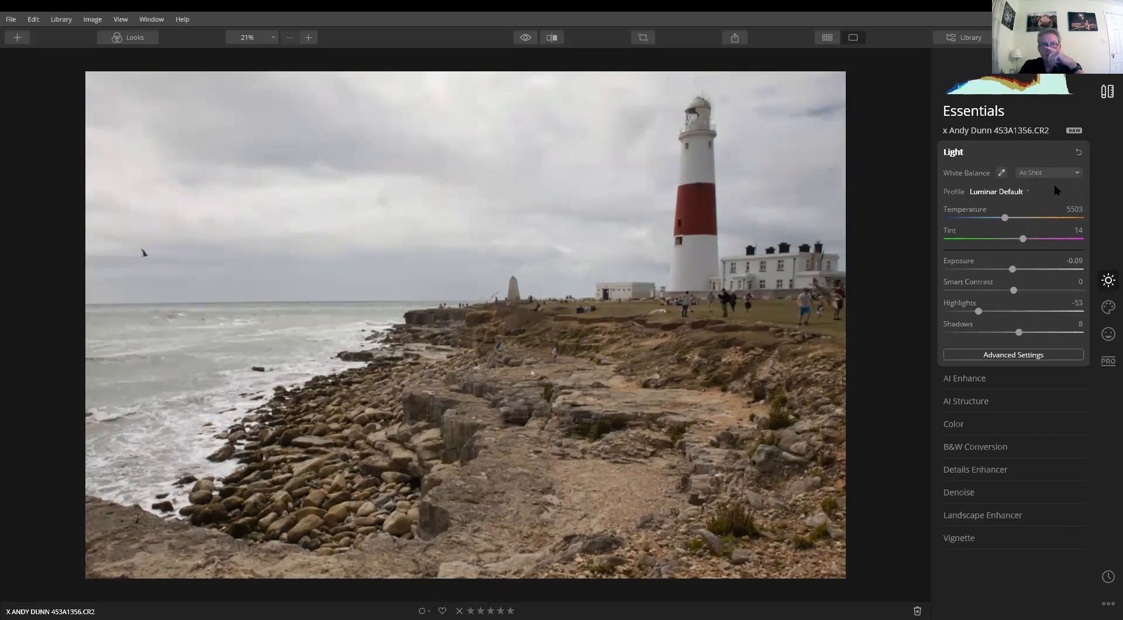
Enhance the lighthouse photo with AI Accent at 62 and AI Sky Enhancer at 36
{"action": "left_click", "coordinate": [997, 378]}
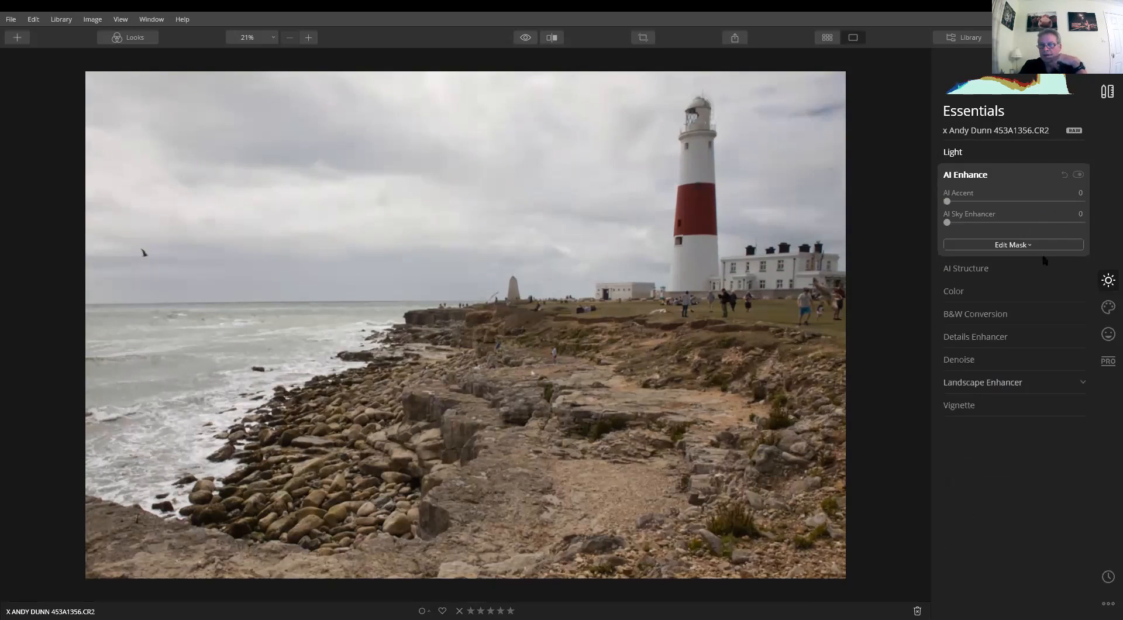
{"action": "left_click_drag", "start_coordinate": [958, 202], "coordinate": [976, 201]}
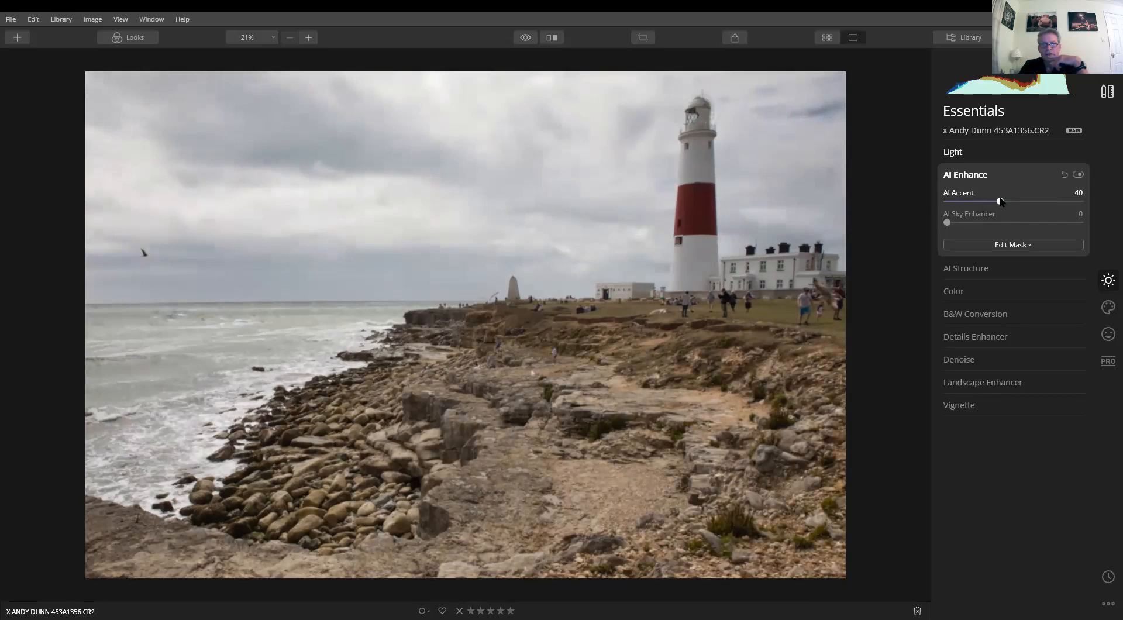
{"action": "left_click_drag", "start_coordinate": [1001, 201], "coordinate": [1027, 201]}
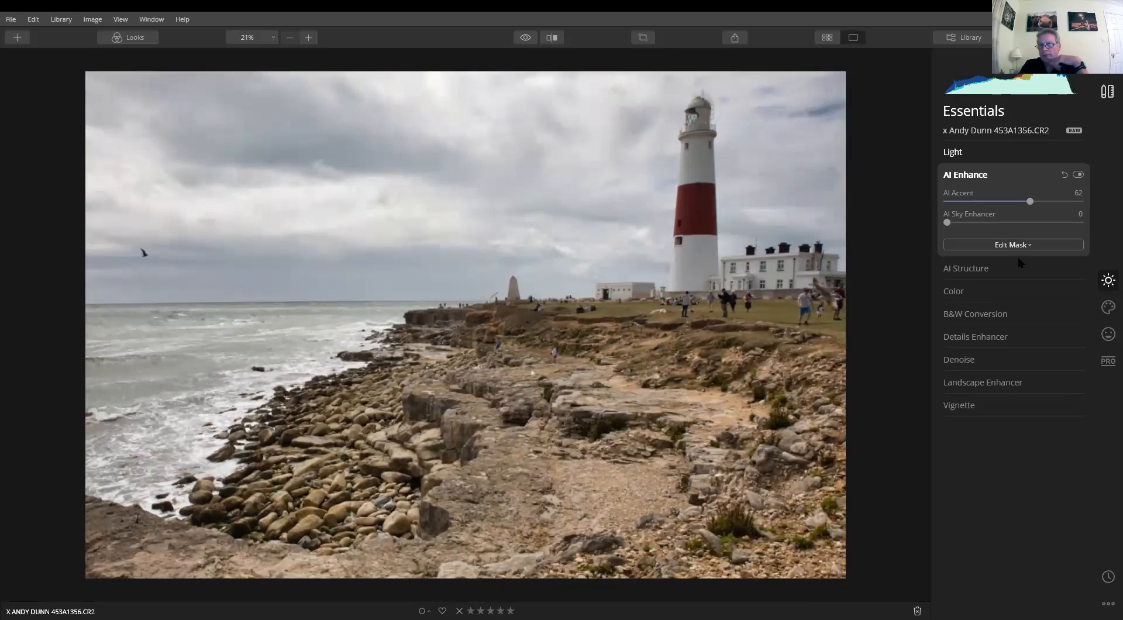
{"action": "left_click_drag", "start_coordinate": [946, 223], "coordinate": [994, 228]}
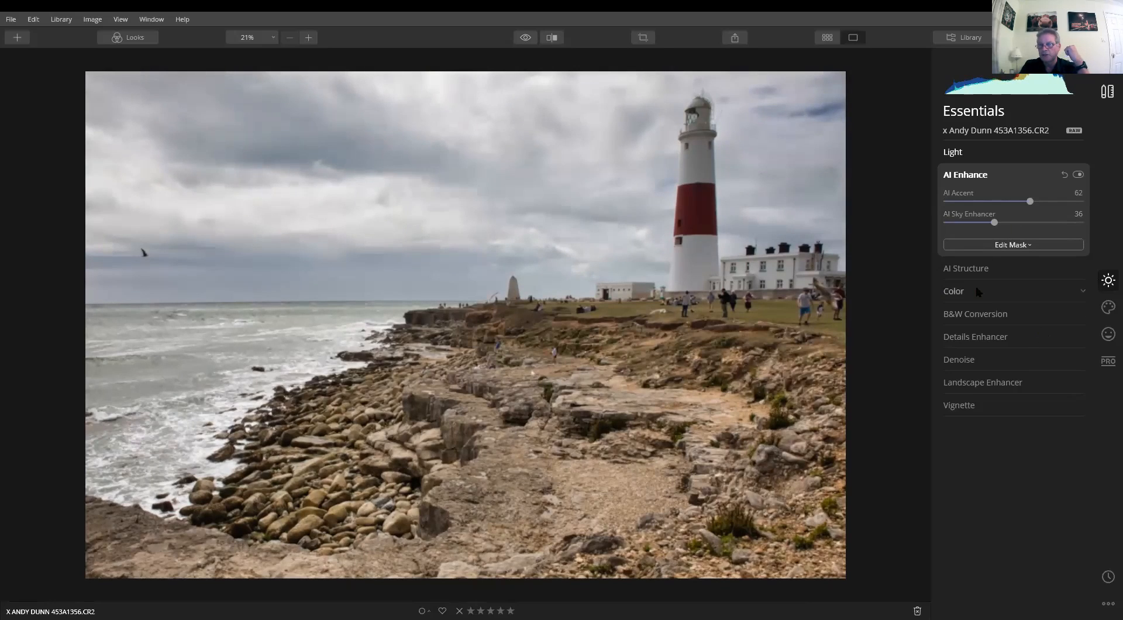
Set AI Structure to an Amount of 21 and a Boost of 10, and set the Landscape Enhancer's Dehaze to 54
{"action": "left_click", "coordinate": [967, 268]}
{"action": "left_click_drag", "start_coordinate": [1013, 225], "coordinate": [1028, 228]}
{"action": "left_click_drag", "start_coordinate": [947, 245], "coordinate": [959, 245]}
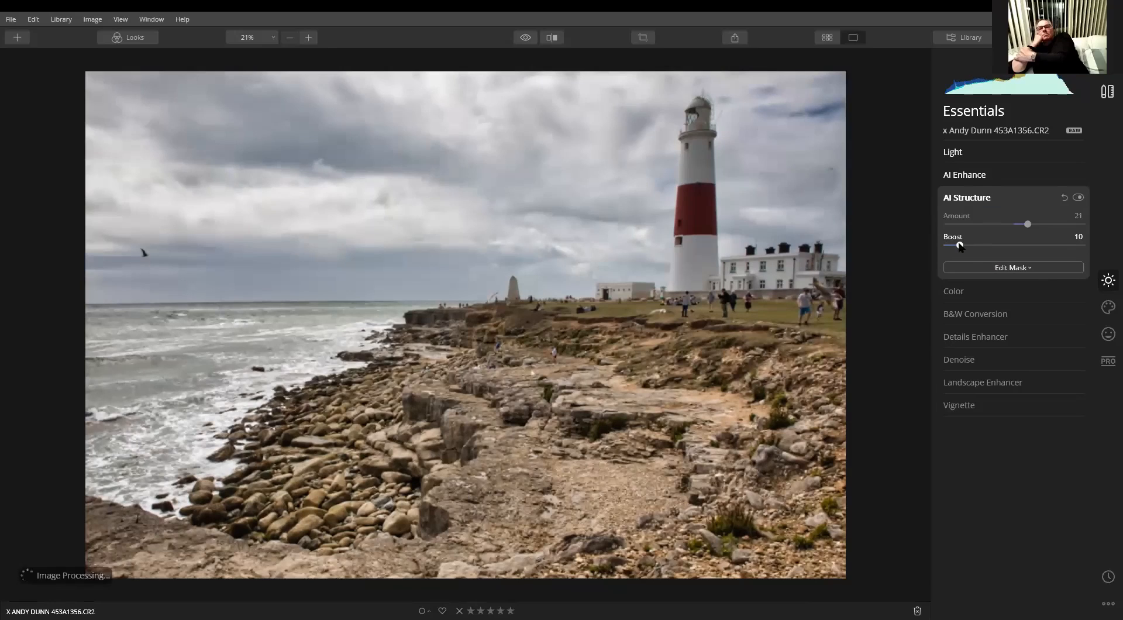
{"action": "left_click", "coordinate": [984, 385]}
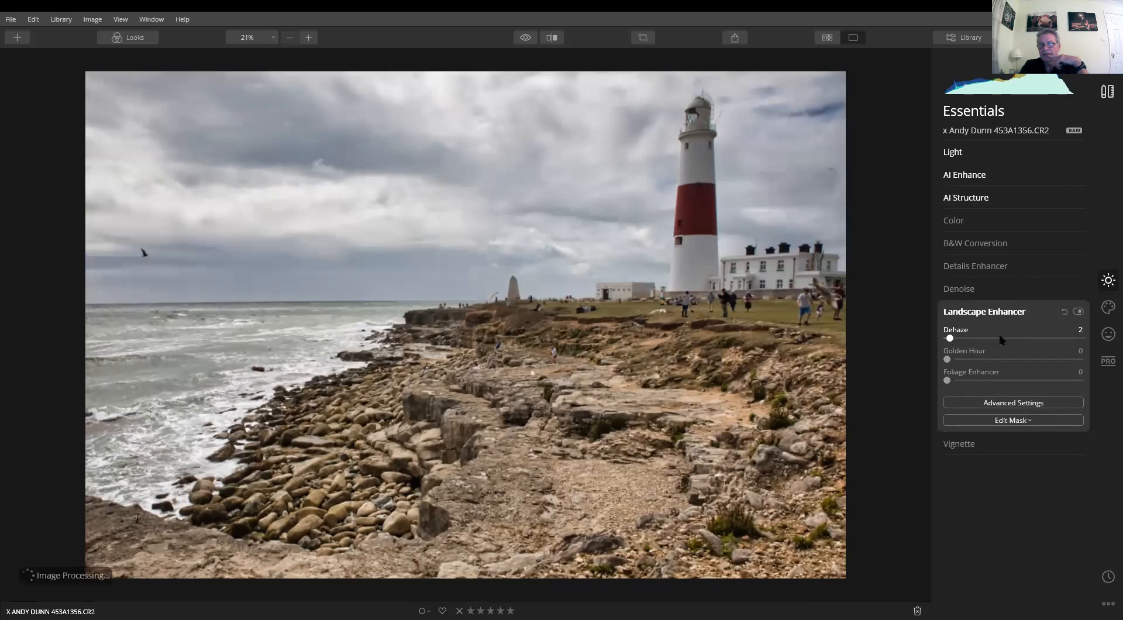
{"action": "left_click_drag", "start_coordinate": [999, 338], "coordinate": [1018, 340]}
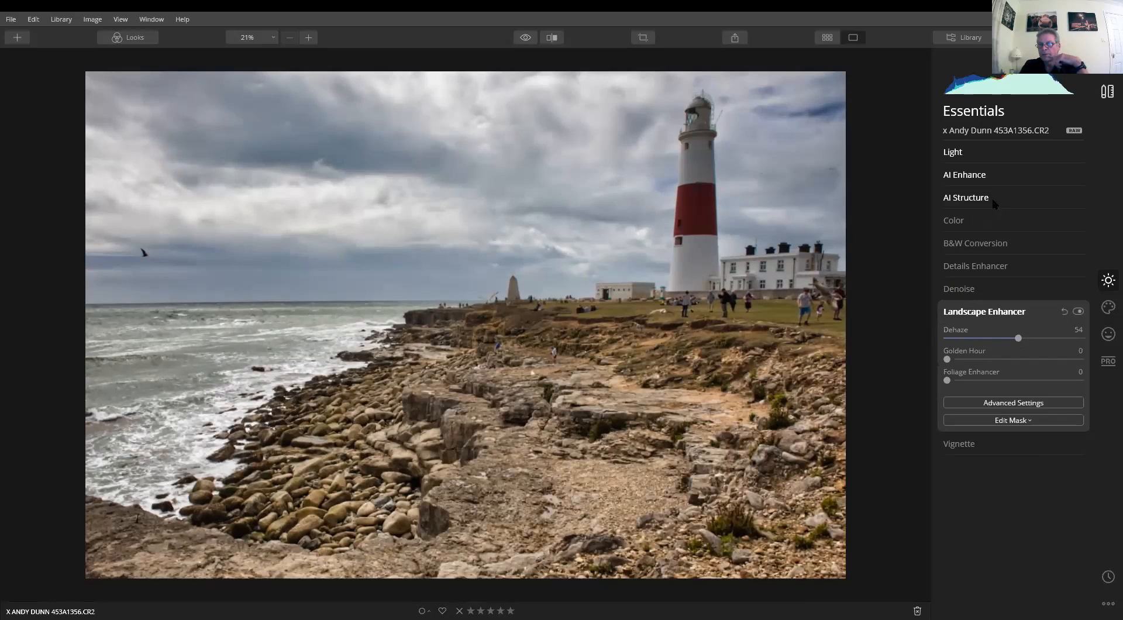
{"action": "left_click", "coordinate": [978, 152]}
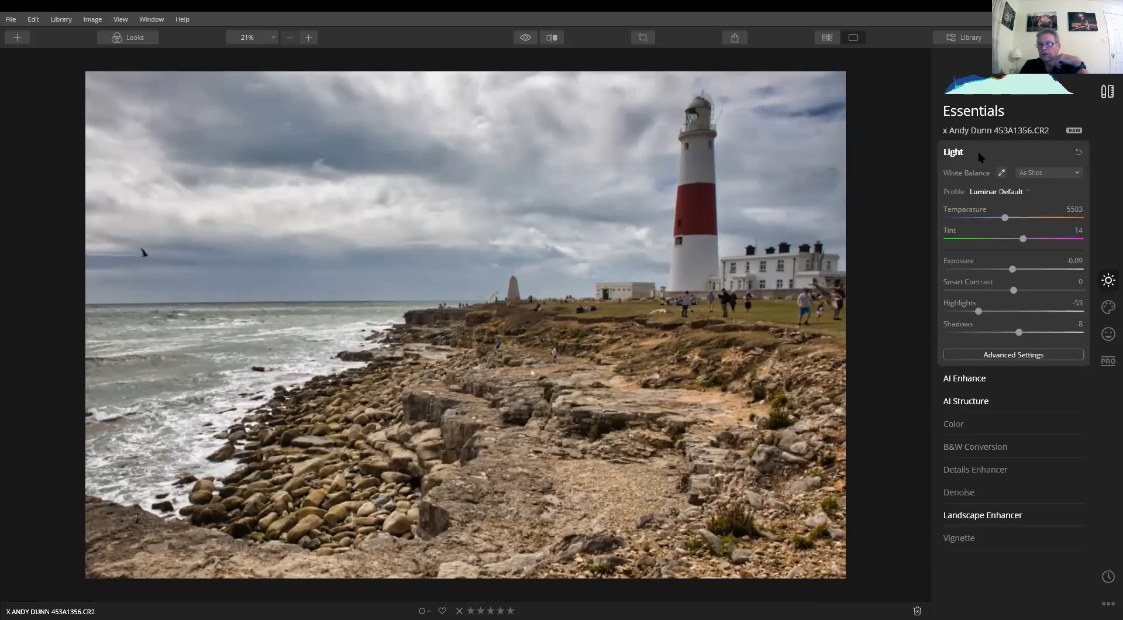
{"action": "left_click", "coordinate": [1007, 355]}
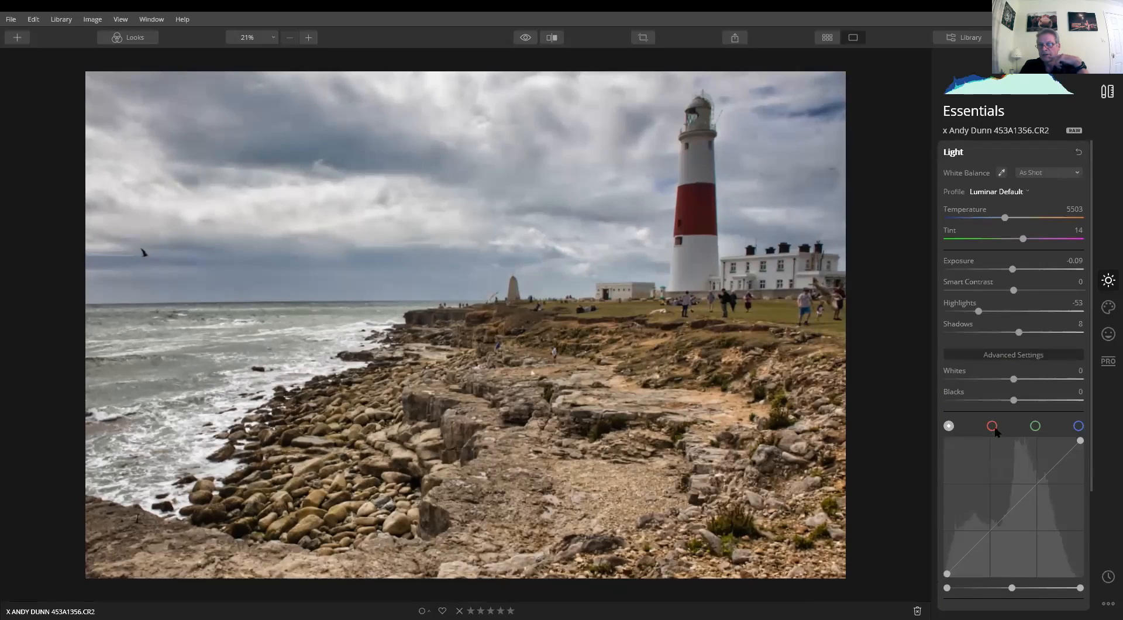
{"action": "left_click", "coordinate": [1000, 354]}
Raise the Saturation and Luminance of the reds to brighten the lighthouse's red band, and set the magentas' Luminance to 24
{"action": "left_click", "coordinate": [954, 422]}
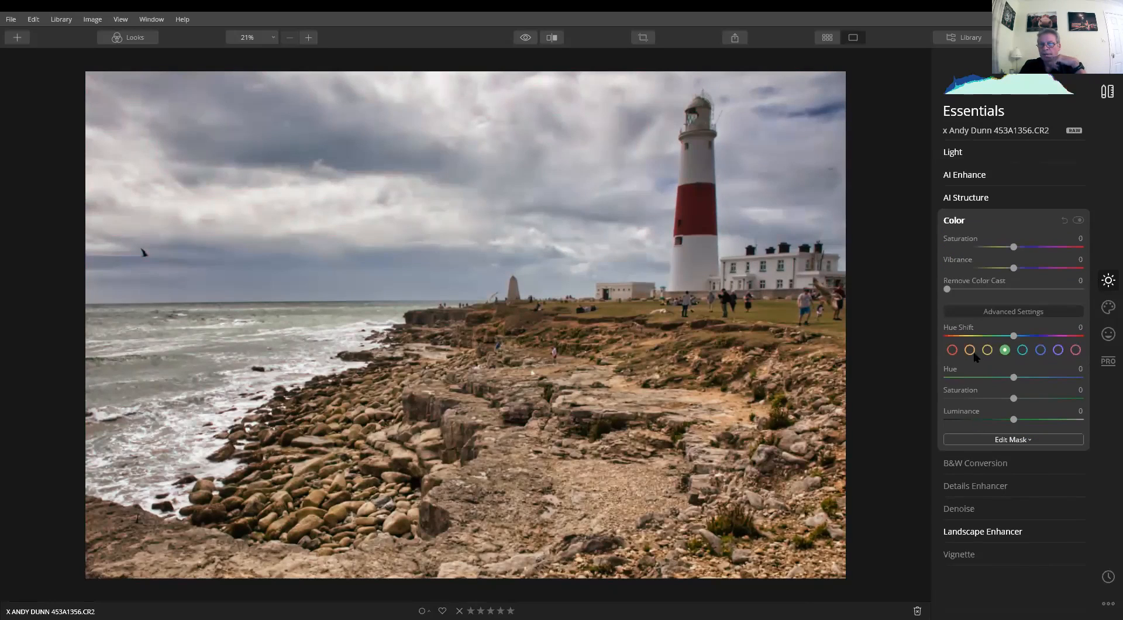
{"action": "left_click", "coordinate": [952, 349]}
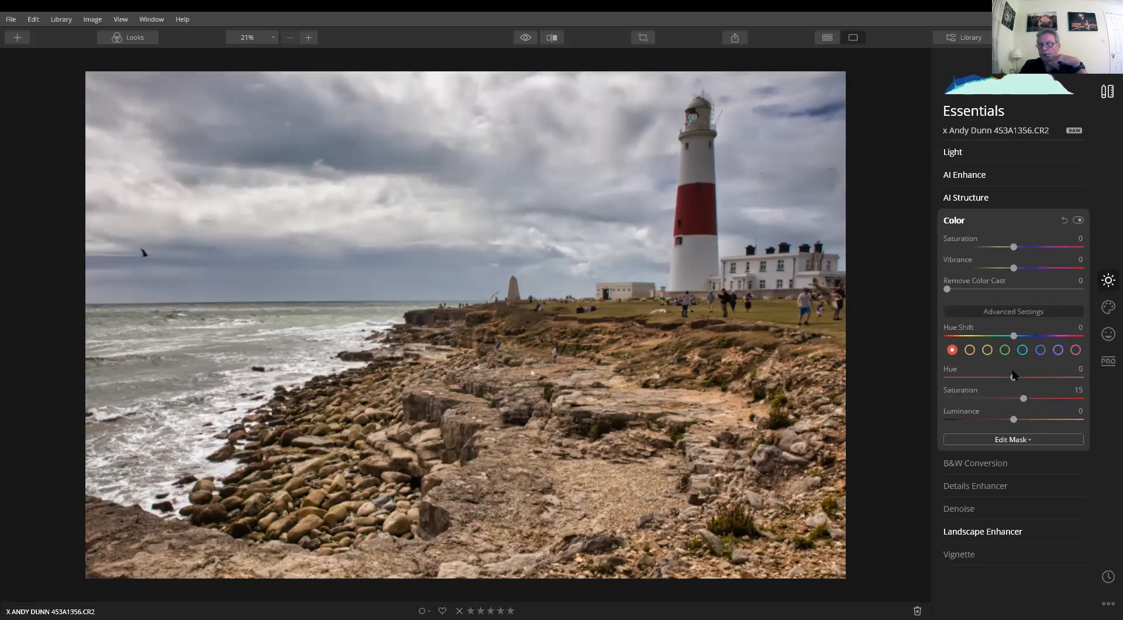
{"action": "left_click_drag", "start_coordinate": [1013, 419], "coordinate": [1050, 420]}
{"action": "left_click_drag", "start_coordinate": [1023, 399], "coordinate": [1029, 421]}
{"action": "left_click", "coordinate": [1075, 350]}
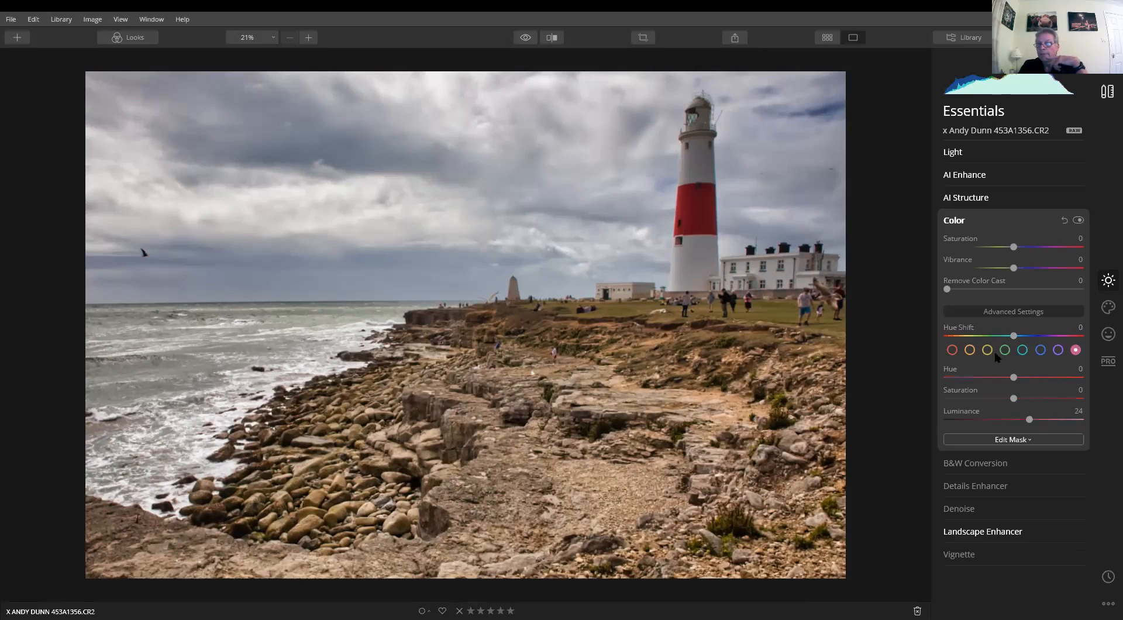
Darken the edges of the lighthouse photo with a vignette Amount of -32
{"action": "left_click", "coordinate": [959, 554]}
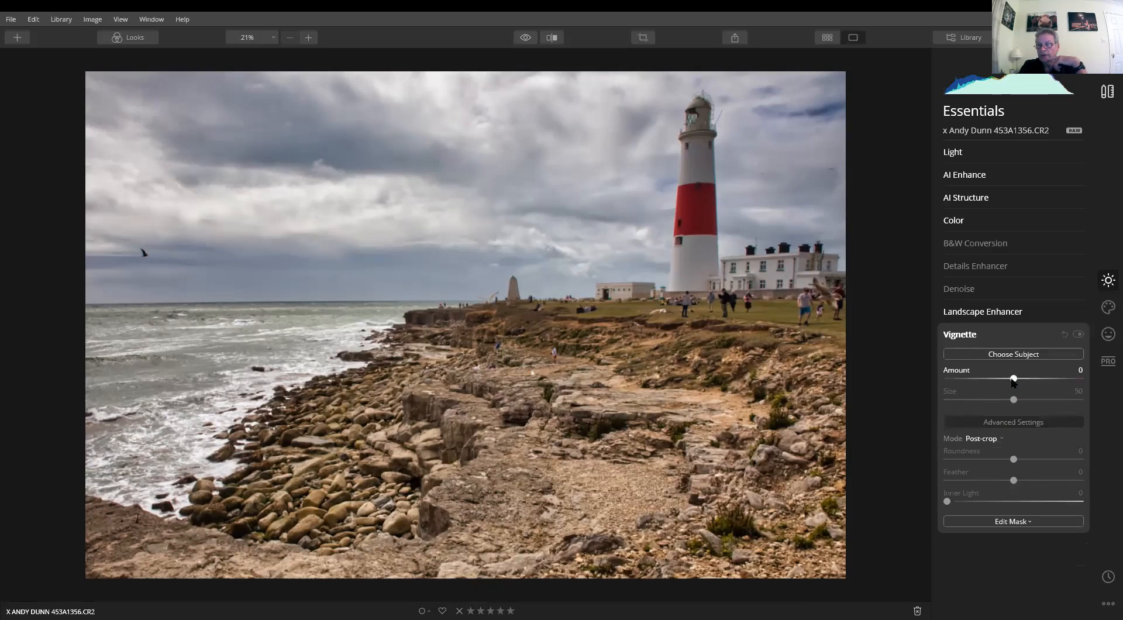
{"action": "left_click_drag", "start_coordinate": [1007, 381], "coordinate": [992, 383]}
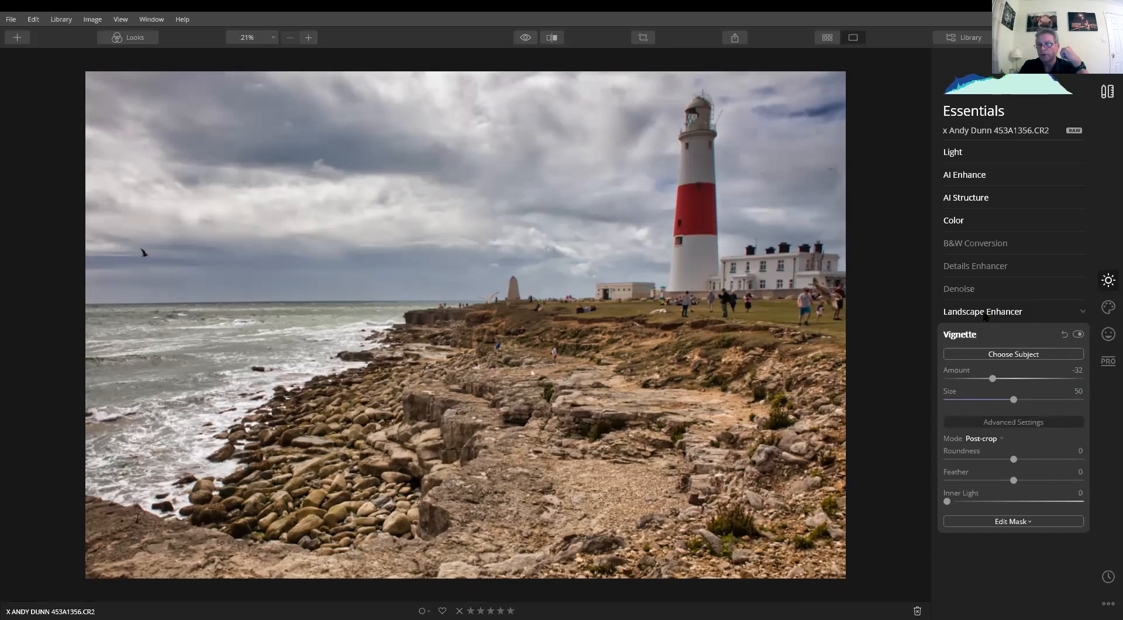
Set the Landscape Enhancer's Foliage Enhancer to 56 and Golden Hour to 18
{"action": "left_click", "coordinate": [977, 216]}
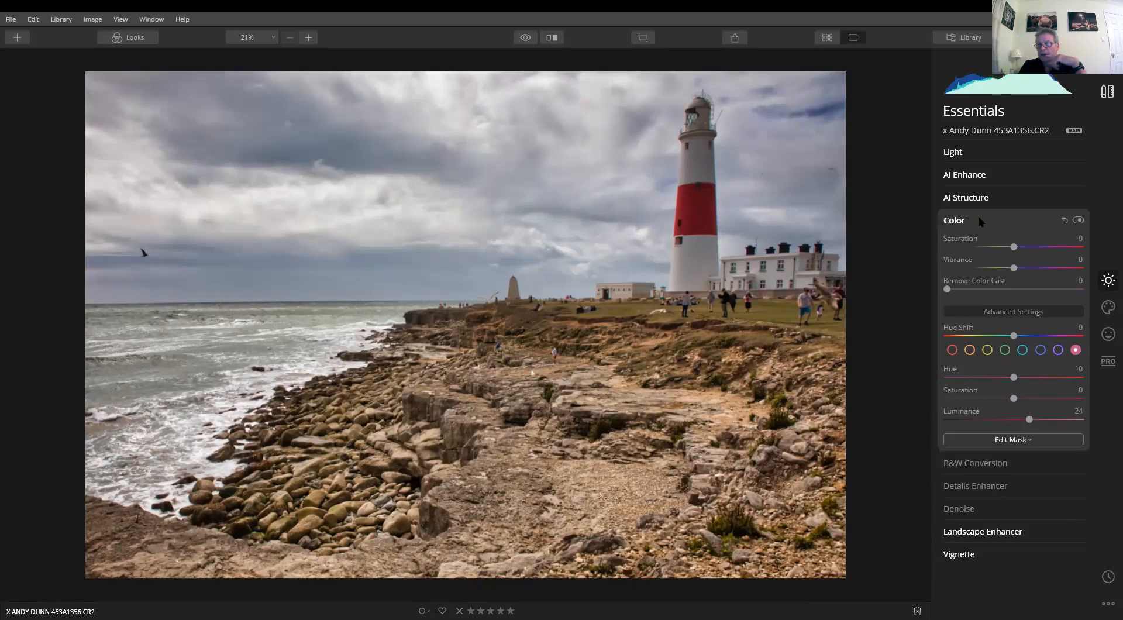
{"action": "left_click", "coordinate": [965, 197]}
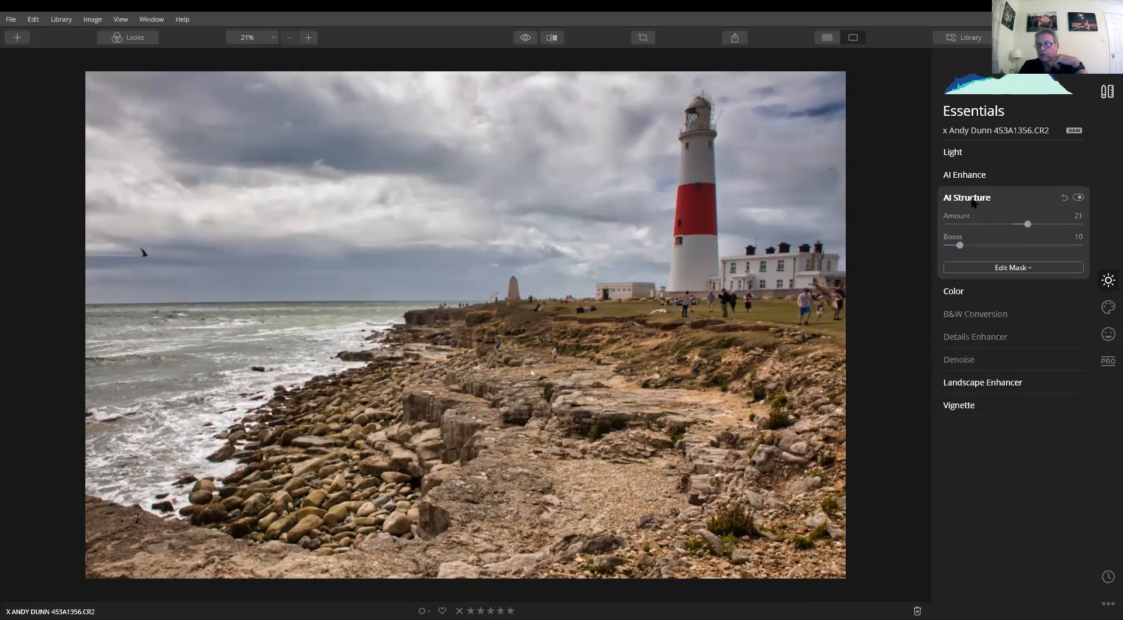
{"action": "left_click", "coordinate": [974, 380]}
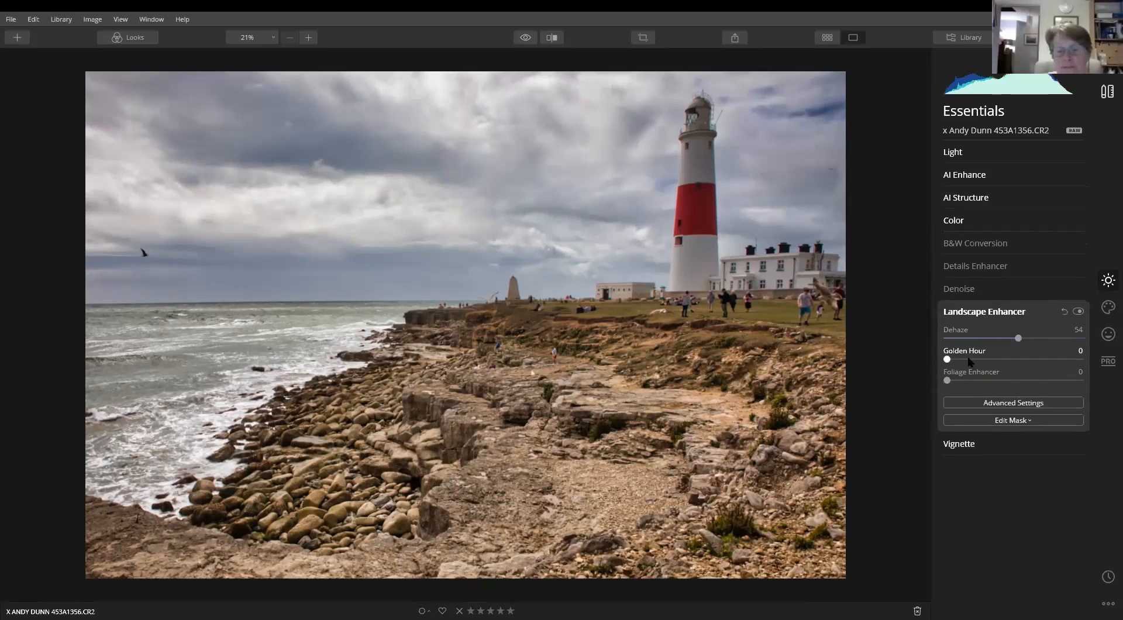
{"action": "left_click_drag", "start_coordinate": [967, 379], "coordinate": [982, 383]}
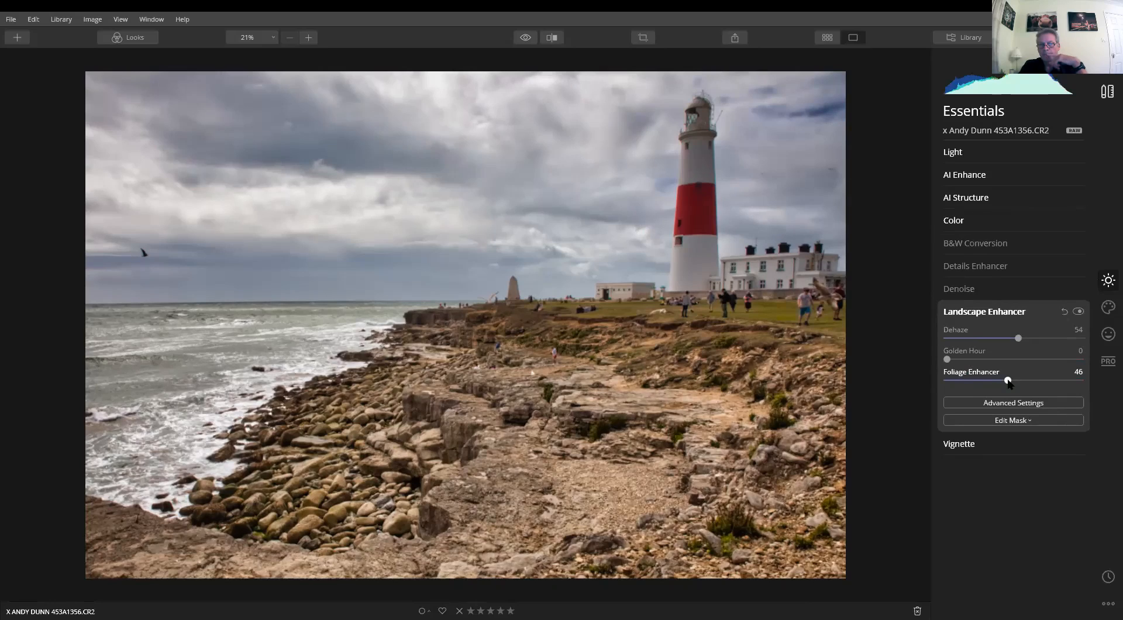
{"action": "left_click_drag", "start_coordinate": [1015, 382], "coordinate": [1022, 381]}
{"action": "left_click_drag", "start_coordinate": [947, 359], "coordinate": [971, 359]}
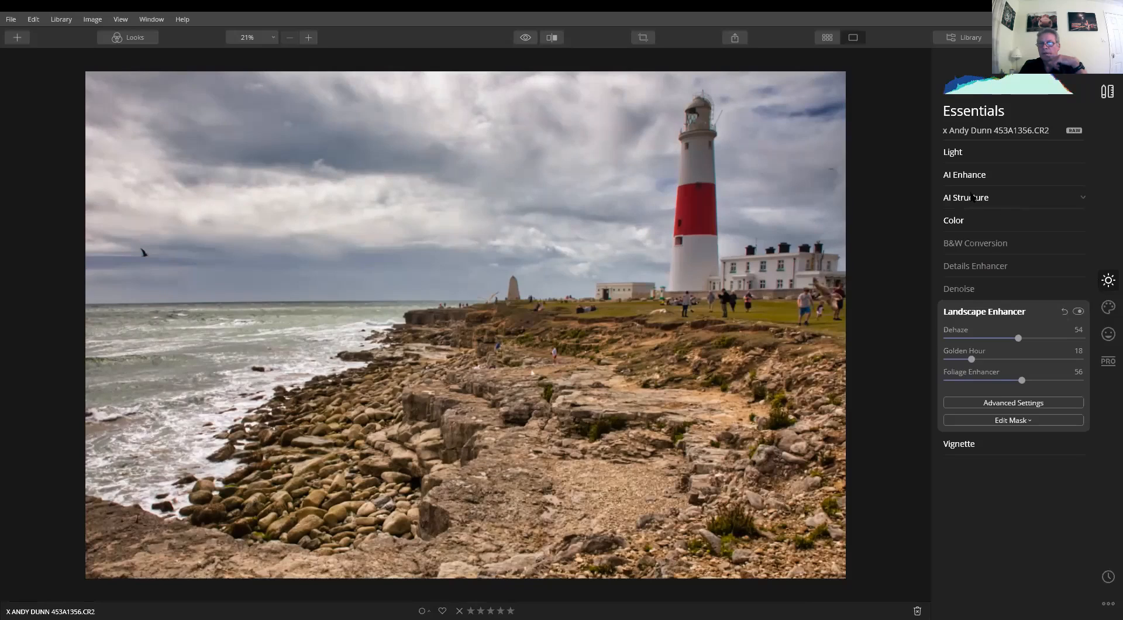
Set the greens' Luminance to 31 and Saturation to -2, and set the overall Hue Shift to 5
{"action": "left_click", "coordinate": [959, 221]}
{"action": "left_click", "coordinate": [1004, 351]}
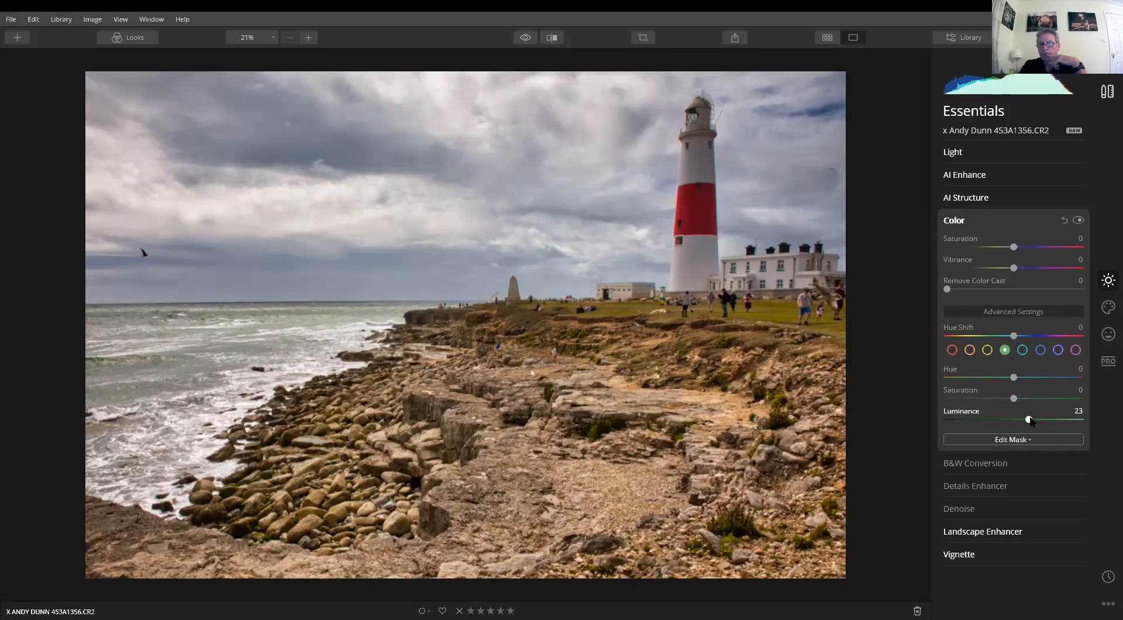
{"action": "left_click_drag", "start_coordinate": [1030, 420], "coordinate": [1033, 420]}
{"action": "left_click_drag", "start_coordinate": [1013, 337], "coordinate": [1010, 336]}
{"action": "left_click_drag", "start_coordinate": [1015, 336], "coordinate": [1013, 336]}
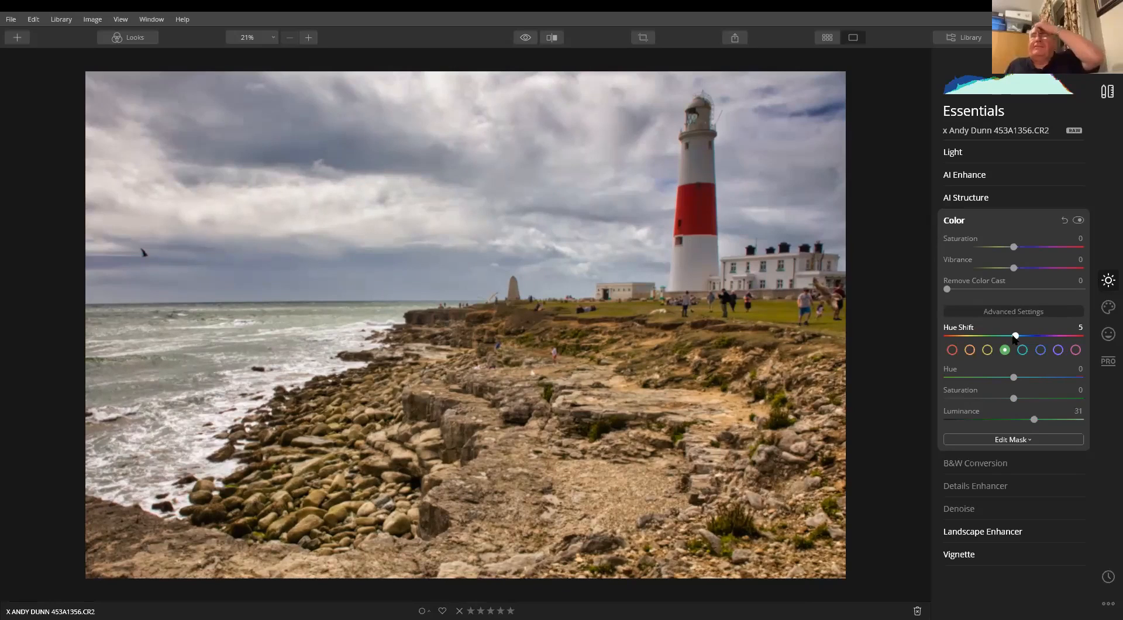
{"action": "left_click_drag", "start_coordinate": [1013, 398], "coordinate": [1012, 399]}
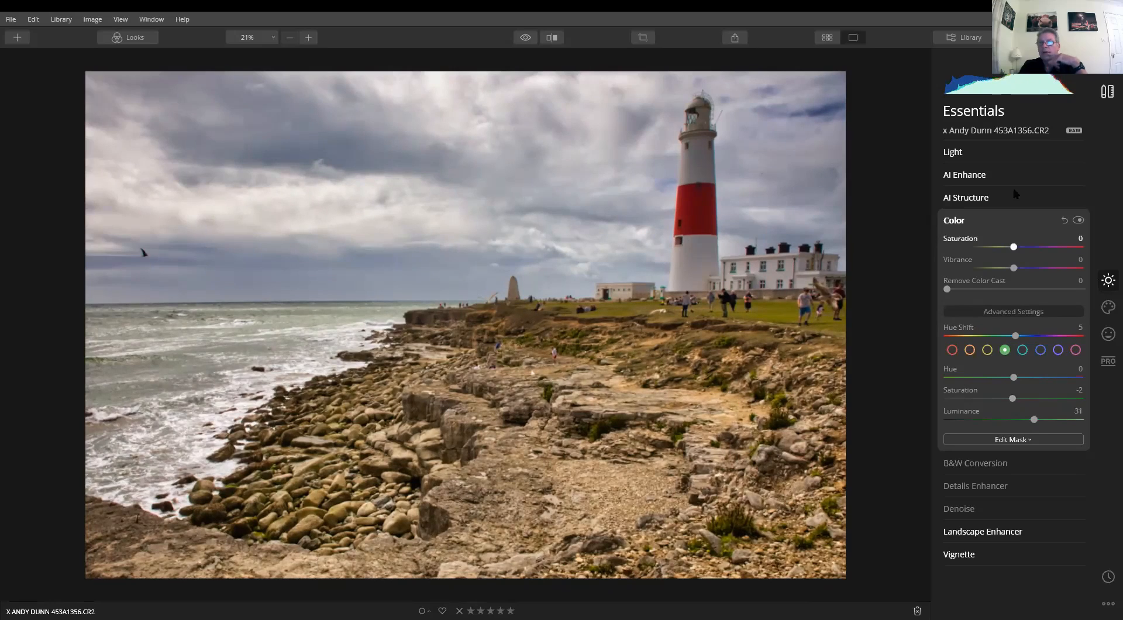
Strengthen the vignette to an Amount of -53 with Size 33 and Feather -100
{"action": "left_click", "coordinate": [982, 551]}
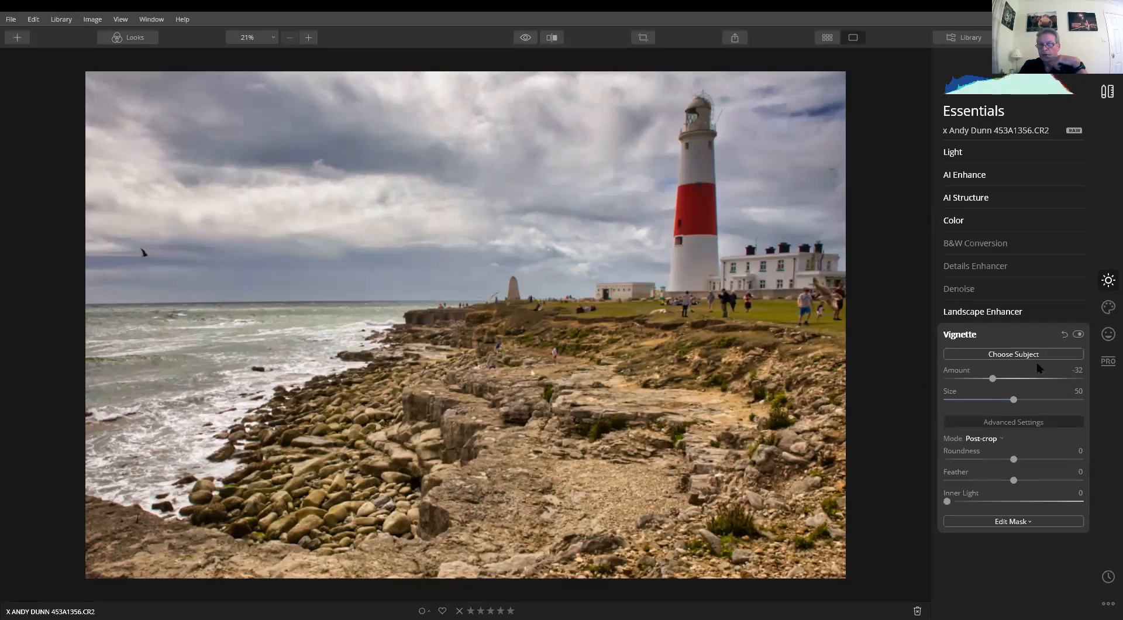
{"action": "left_click_drag", "start_coordinate": [1013, 379], "coordinate": [995, 400]}
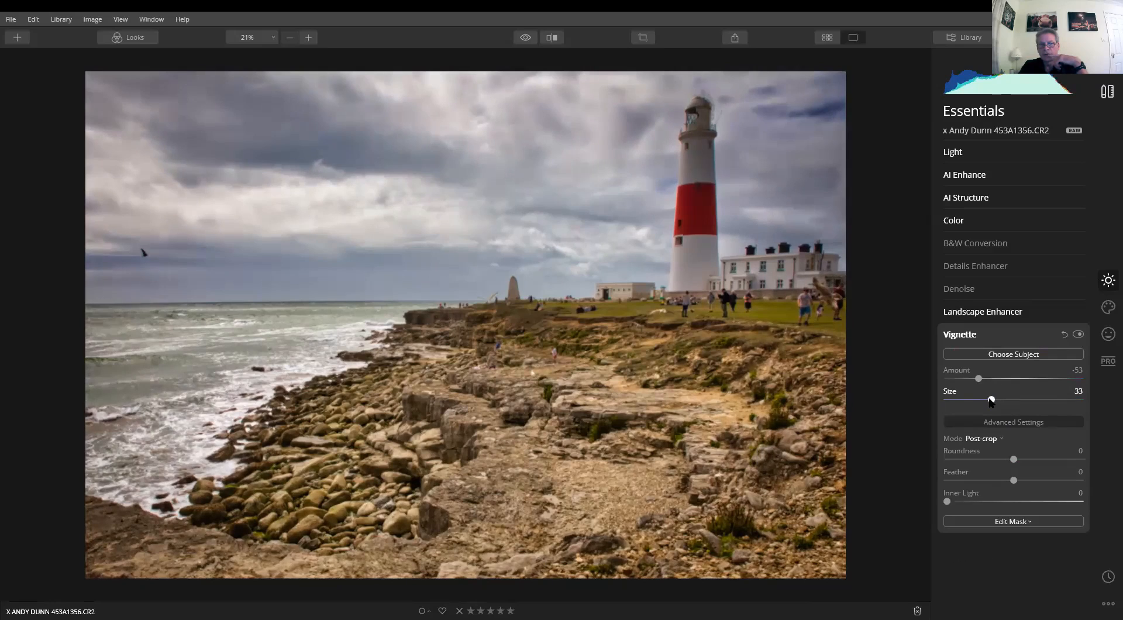
{"action": "left_click_drag", "start_coordinate": [1013, 480], "coordinate": [824, 471]}
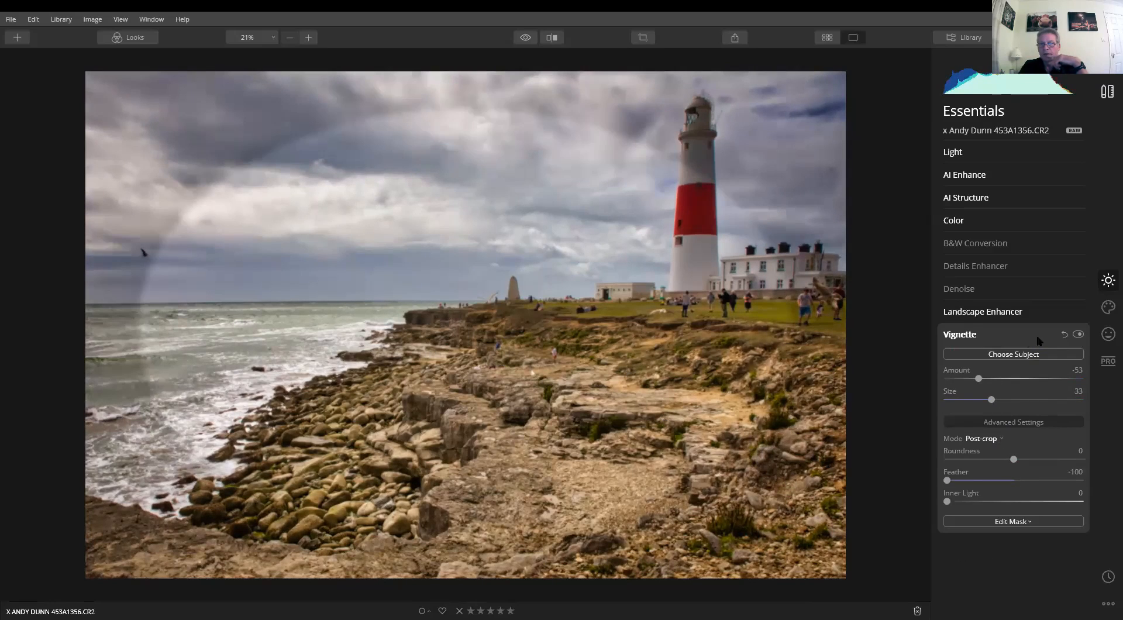
Centre the vignette on the lighthouse and set its Amount to -48, Size to 41 and Feather to 0
{"action": "left_click", "coordinate": [1020, 356]}
{"action": "left_click_drag", "start_coordinate": [447, 341], "coordinate": [691, 239]}
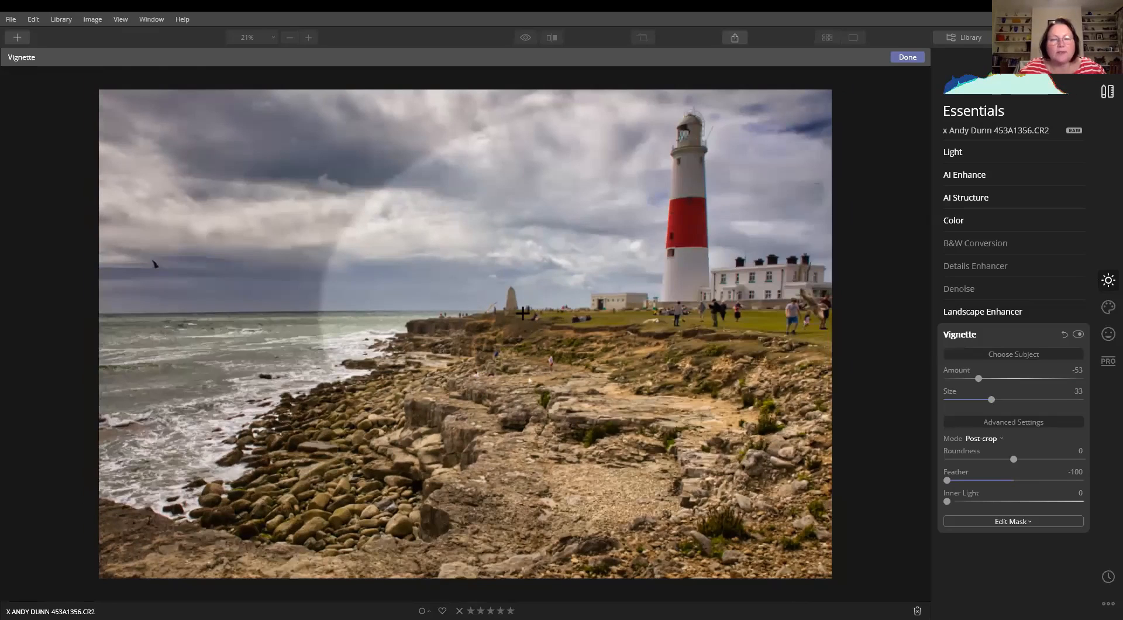
{"action": "left_click_drag", "start_coordinate": [989, 480], "coordinate": [1009, 484]}
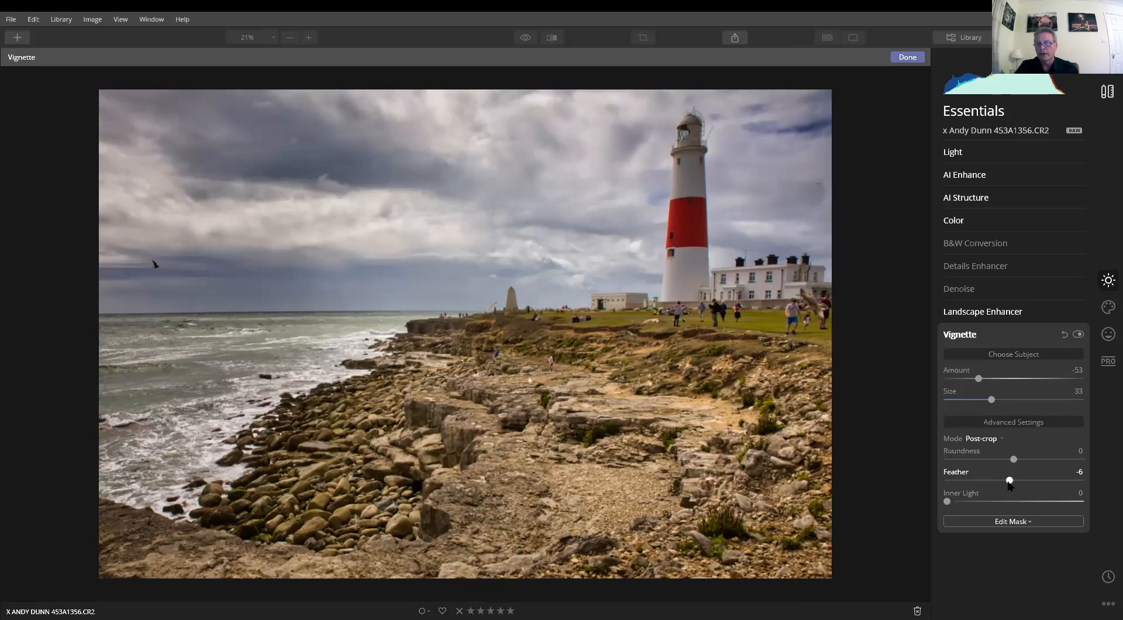
{"action": "left_click_drag", "start_coordinate": [1009, 480], "coordinate": [945, 480]}
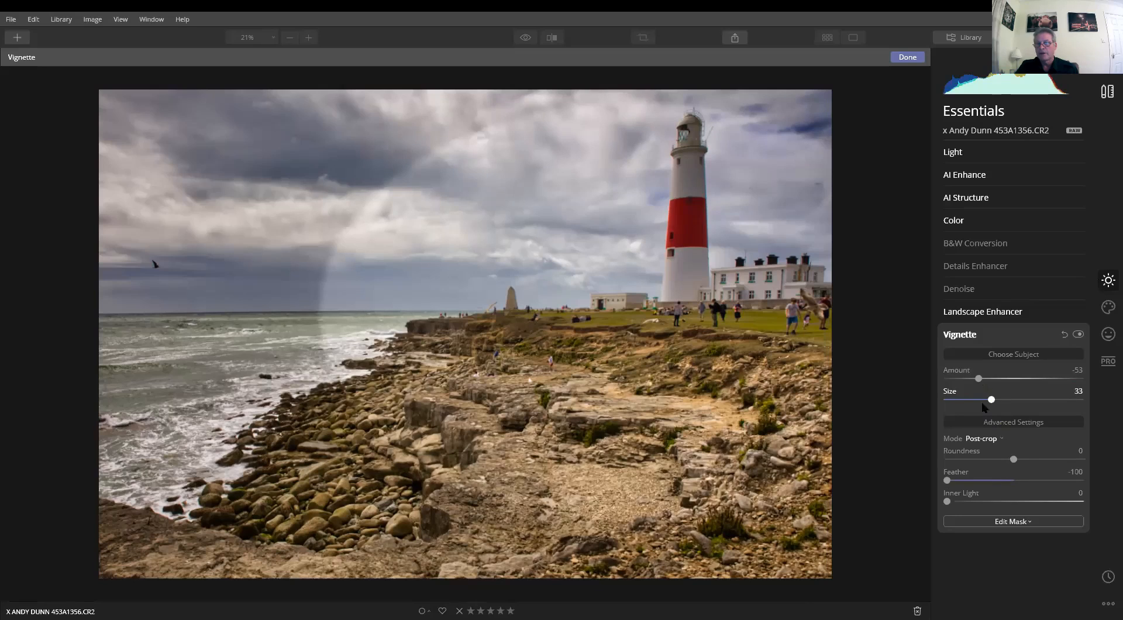
{"action": "mouse_move", "coordinate": [986, 401]}
{"action": "left_mouse_down"}
{"action": "mouse_move", "coordinate": [975, 402]}
{"action": "mouse_move", "coordinate": [1004, 405]}
{"action": "mouse_move", "coordinate": [955, 381]}
{"action": "mouse_move", "coordinate": [987, 384]}
{"action": "left_mouse_up"}
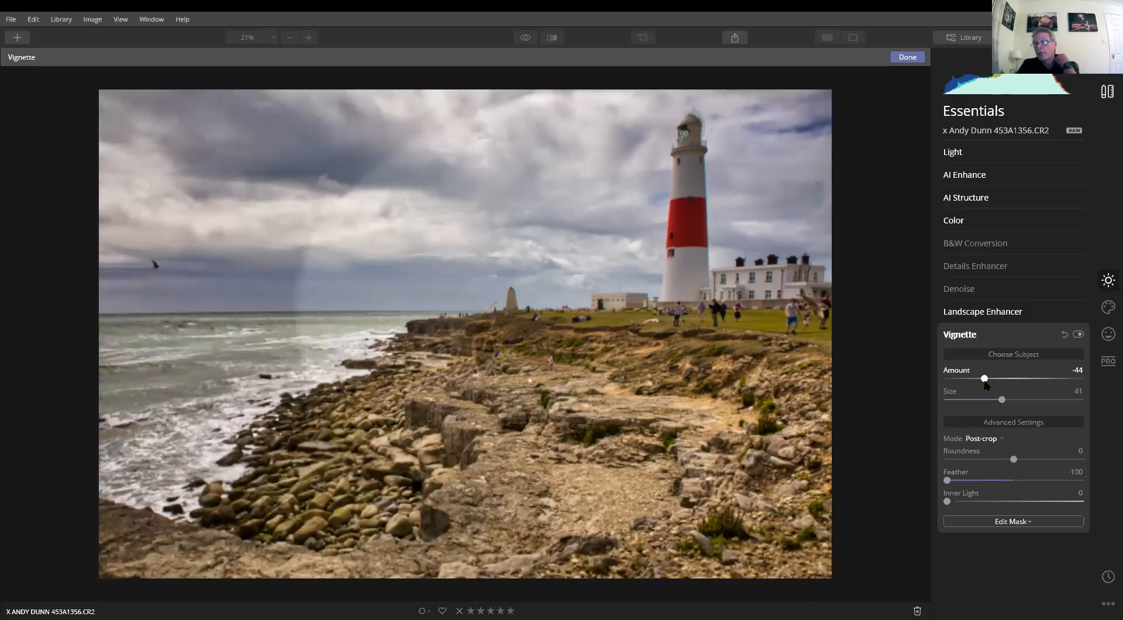
{"action": "left_click_drag", "start_coordinate": [988, 383], "coordinate": [981, 381]}
{"action": "double_click", "coordinate": [947, 481]}
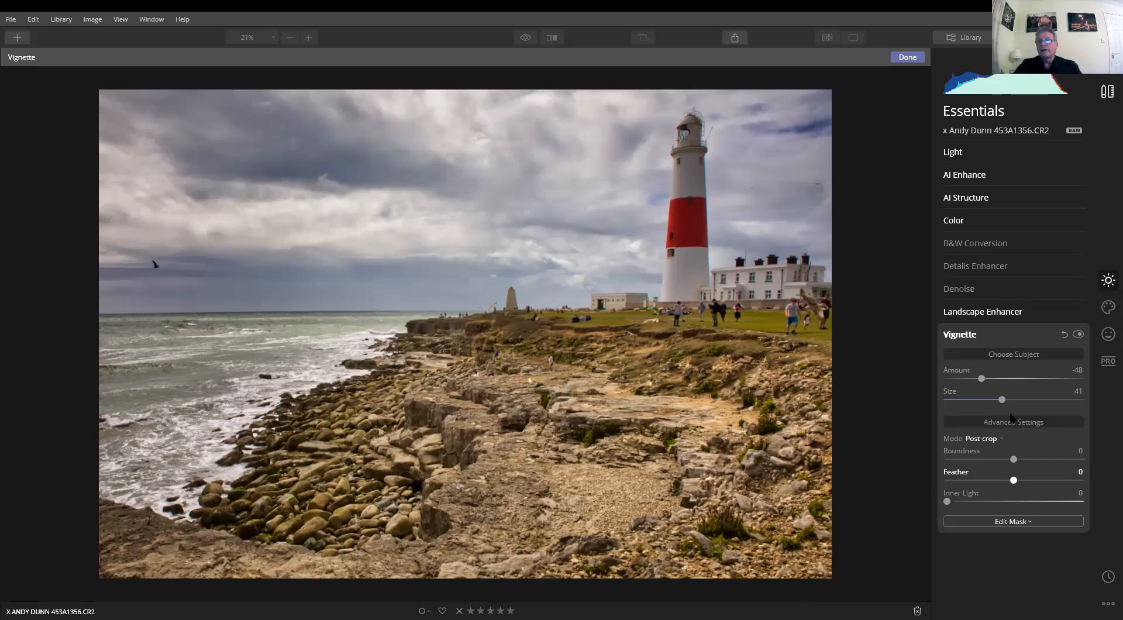
Darken the lighthouse photo overall by setting the Light Exposure to -0.48
{"action": "left_click", "coordinate": [1027, 152]}
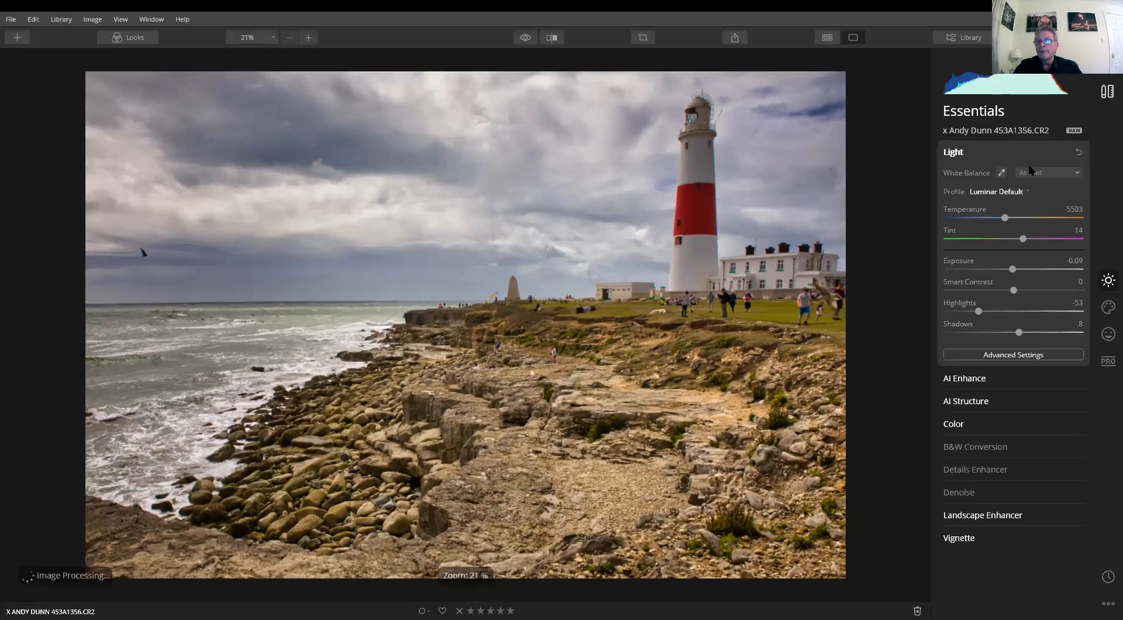
{"action": "left_click_drag", "start_coordinate": [1011, 270], "coordinate": [1002, 273]}
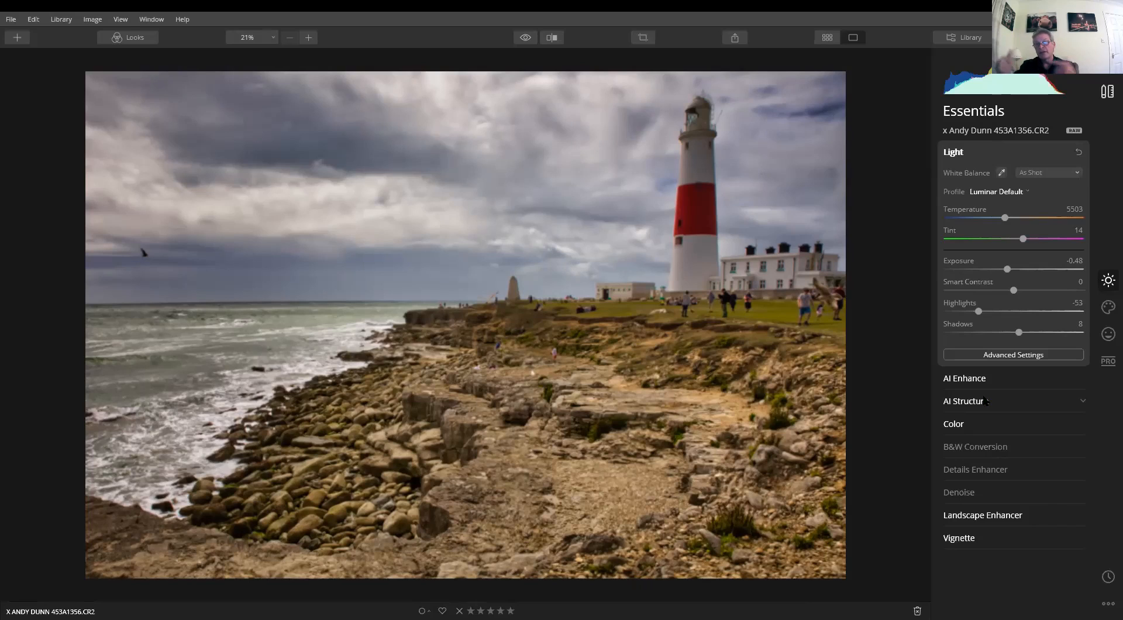
{"action": "left_click", "coordinate": [1002, 355]}
{"action": "left_click", "coordinate": [1001, 355]}
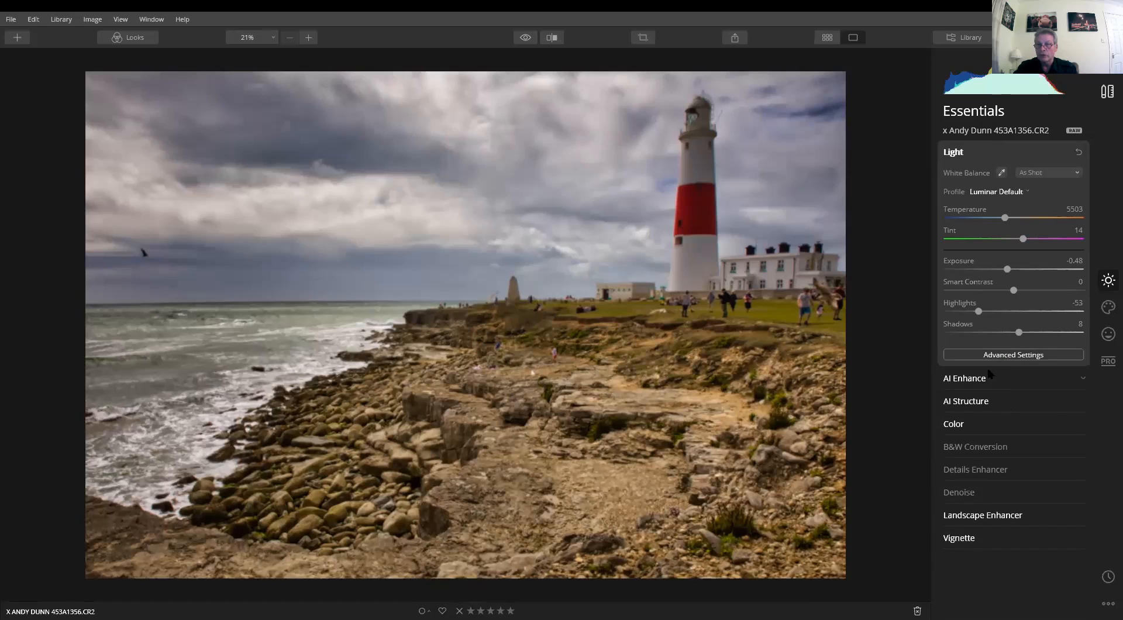
{"action": "left_click", "coordinate": [953, 154]}
{"action": "left_click", "coordinate": [963, 156]}
{"action": "left_click", "coordinate": [963, 157]}
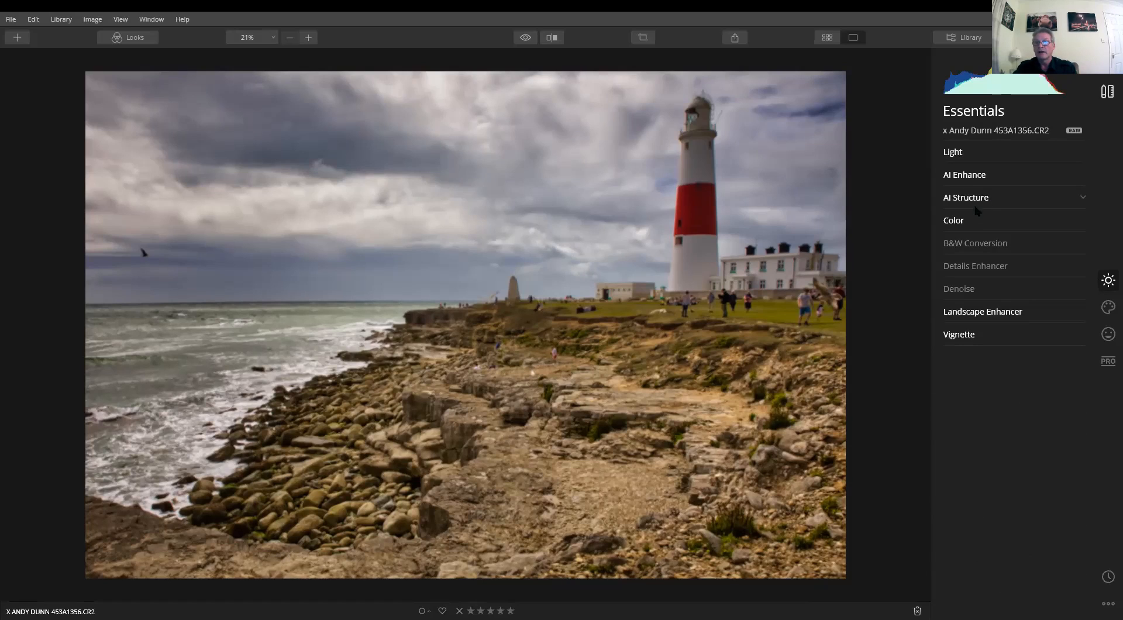
Set the Details Enhancer's Small Details to 40, Medium Details to 20 and Large Details to -4
{"action": "left_click", "coordinate": [954, 221]}
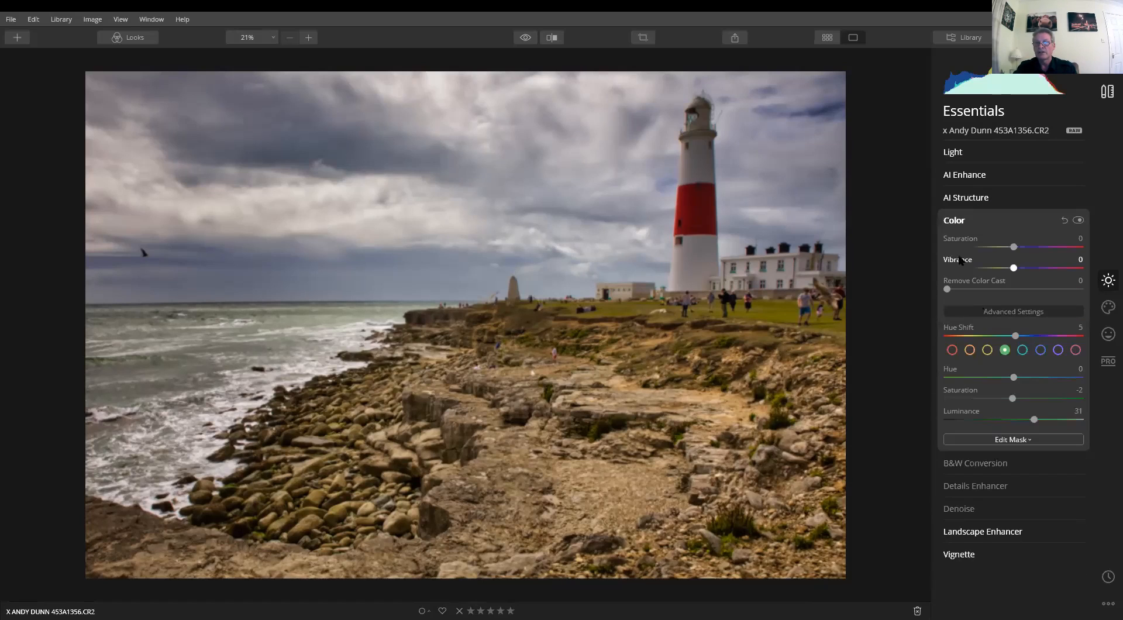
{"action": "left_click", "coordinate": [961, 221]}
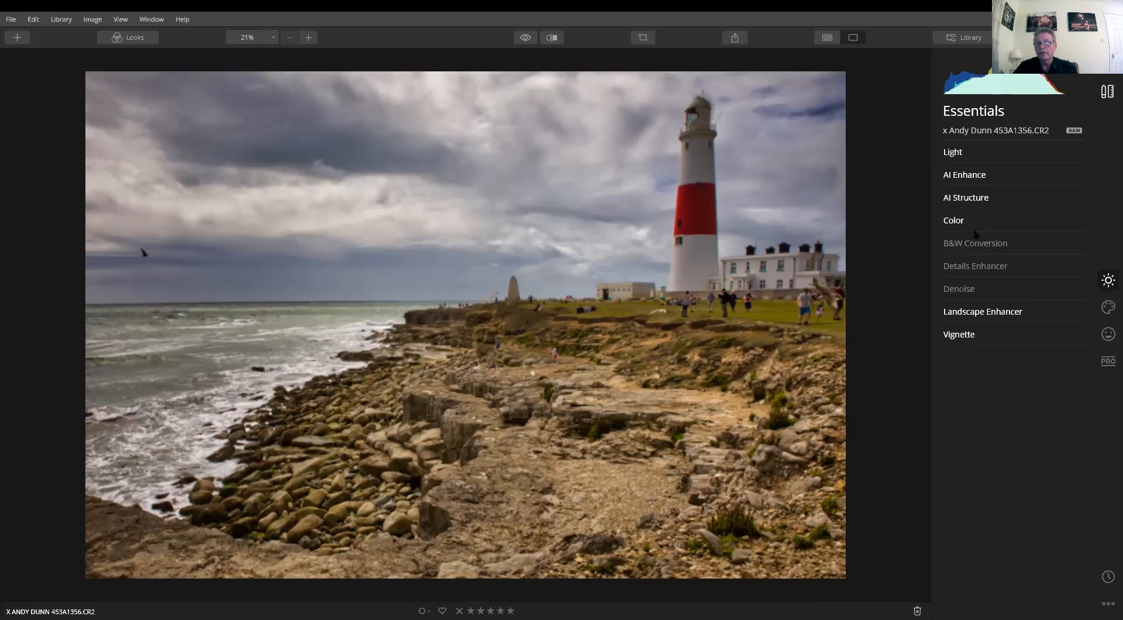
{"action": "left_click", "coordinate": [992, 268]}
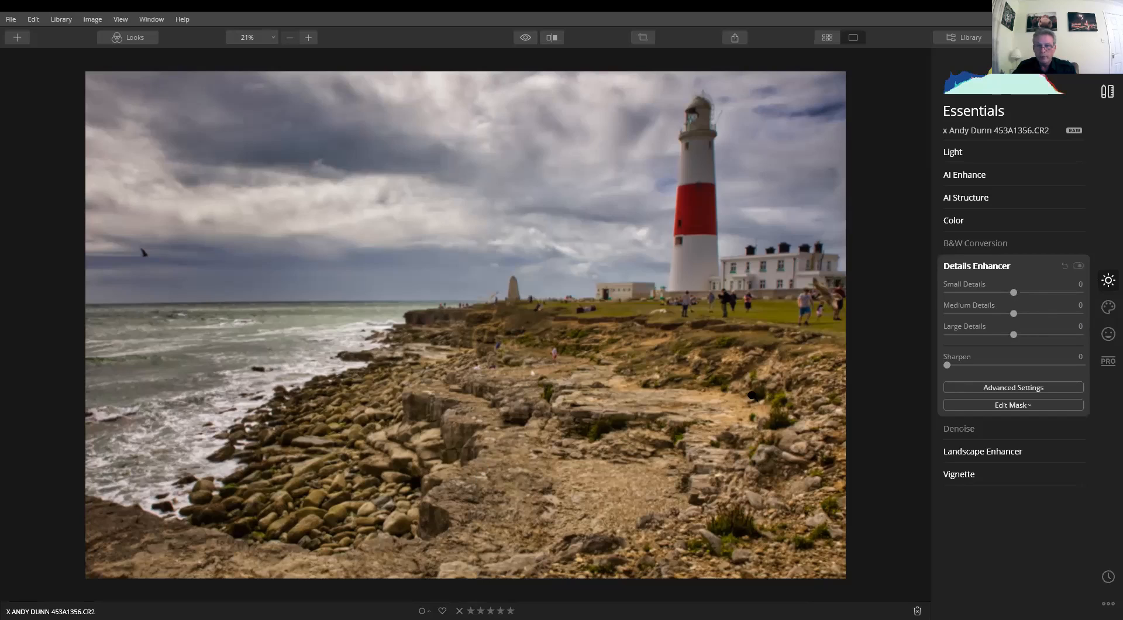
{"action": "left_click_drag", "start_coordinate": [1053, 292], "coordinate": [1011, 334]}
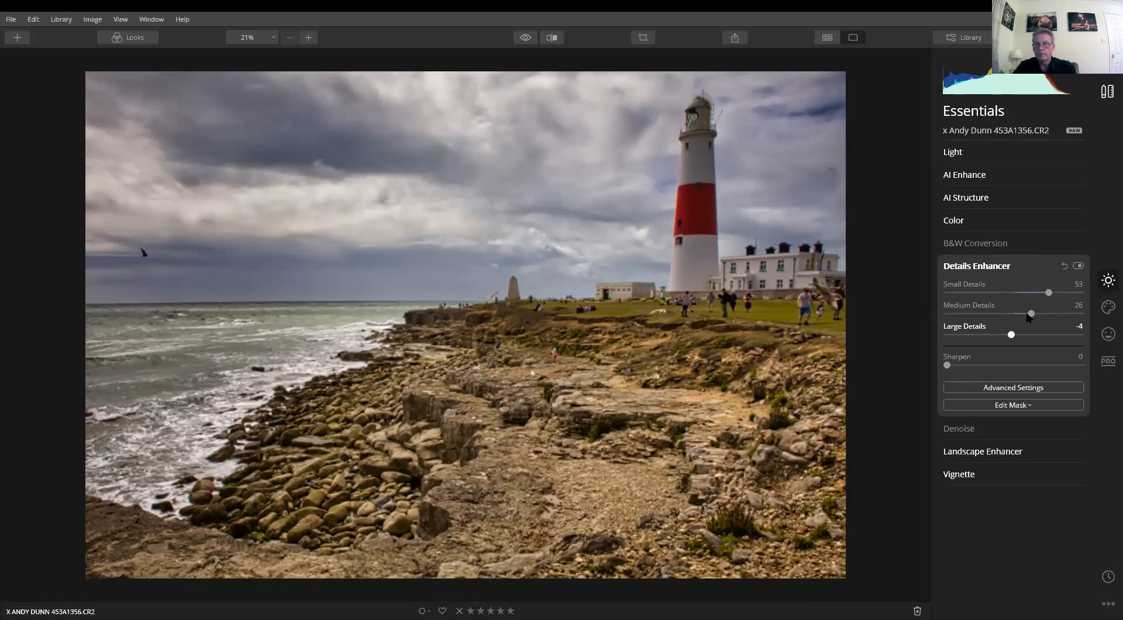
{"action": "left_click_drag", "start_coordinate": [1047, 292], "coordinate": [1045, 292]}
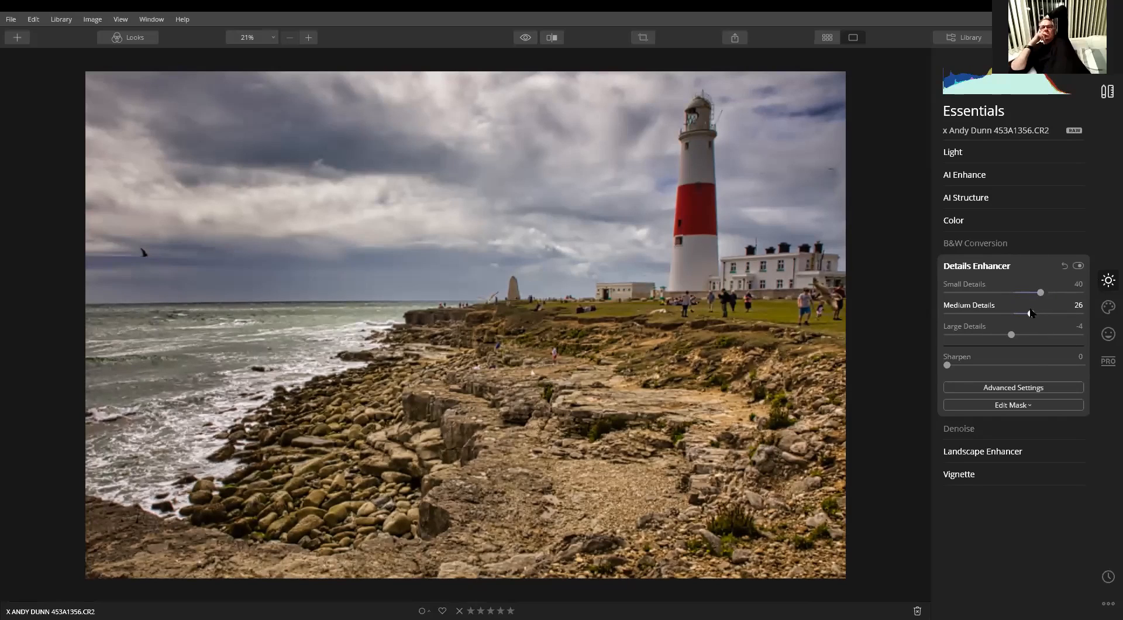
{"action": "left_click_drag", "start_coordinate": [1030, 313], "coordinate": [1026, 313]}
Compare the photo with and without the Details Enhancer, including the foreground rocks at 100%, and check the whole edit against the original
{"action": "left_click", "coordinate": [1078, 266]}
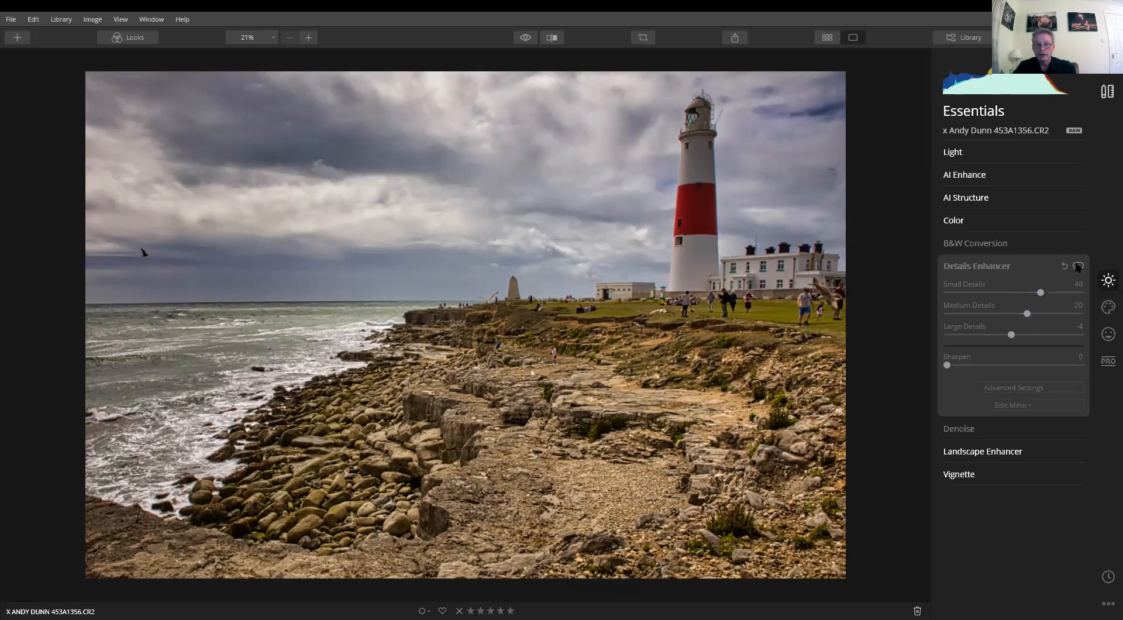
{"action": "left_click", "coordinate": [1077, 266]}
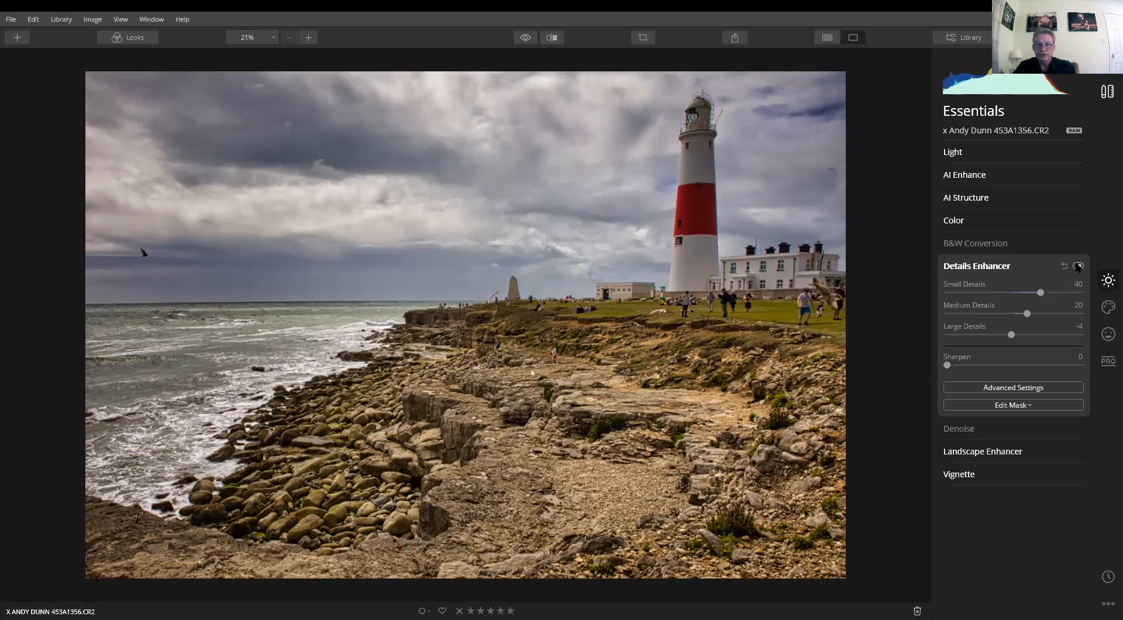
{"action": "left_click", "coordinate": [551, 493]}
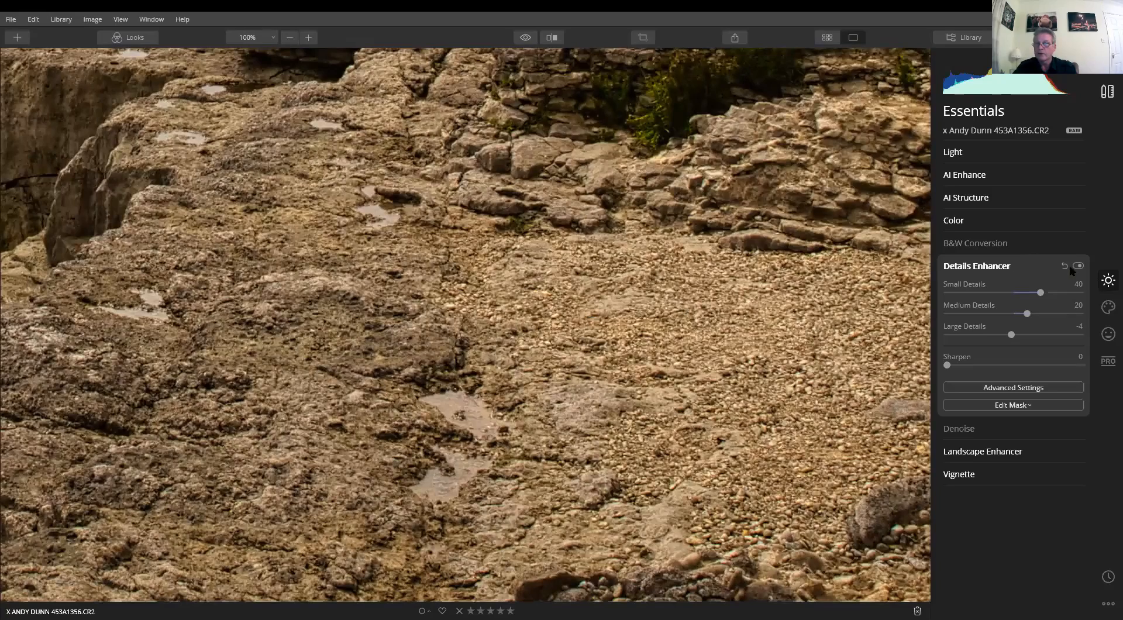
{"action": "left_click", "coordinate": [1077, 266]}
{"action": "left_click", "coordinate": [1078, 266]}
{"action": "left_click", "coordinate": [415, 288]}
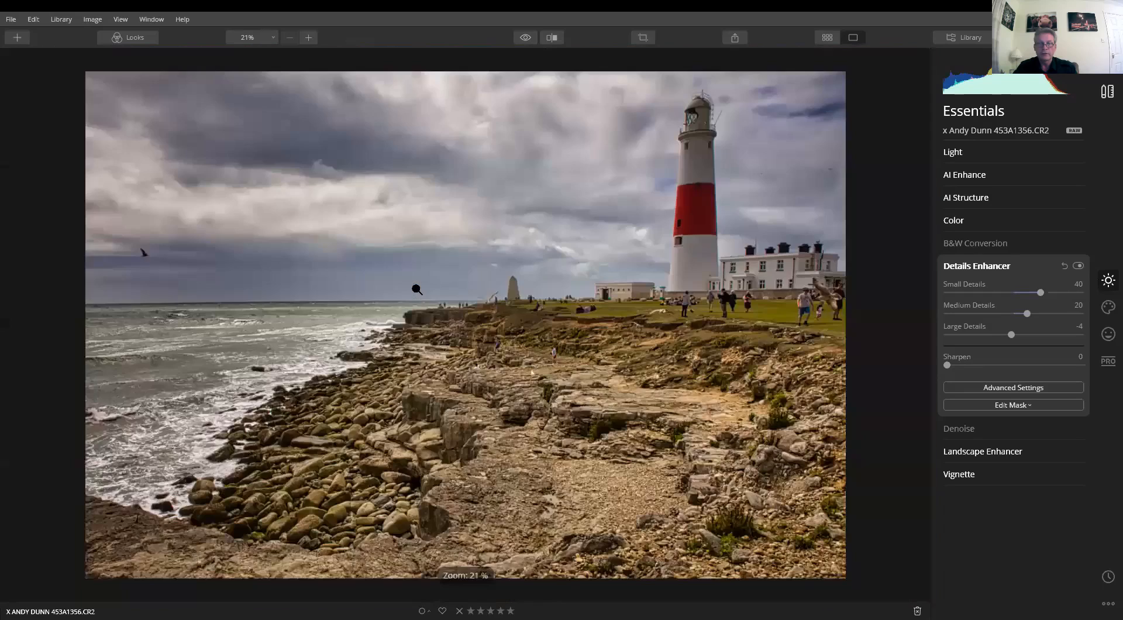
{"action": "left_click", "coordinate": [522, 39]}
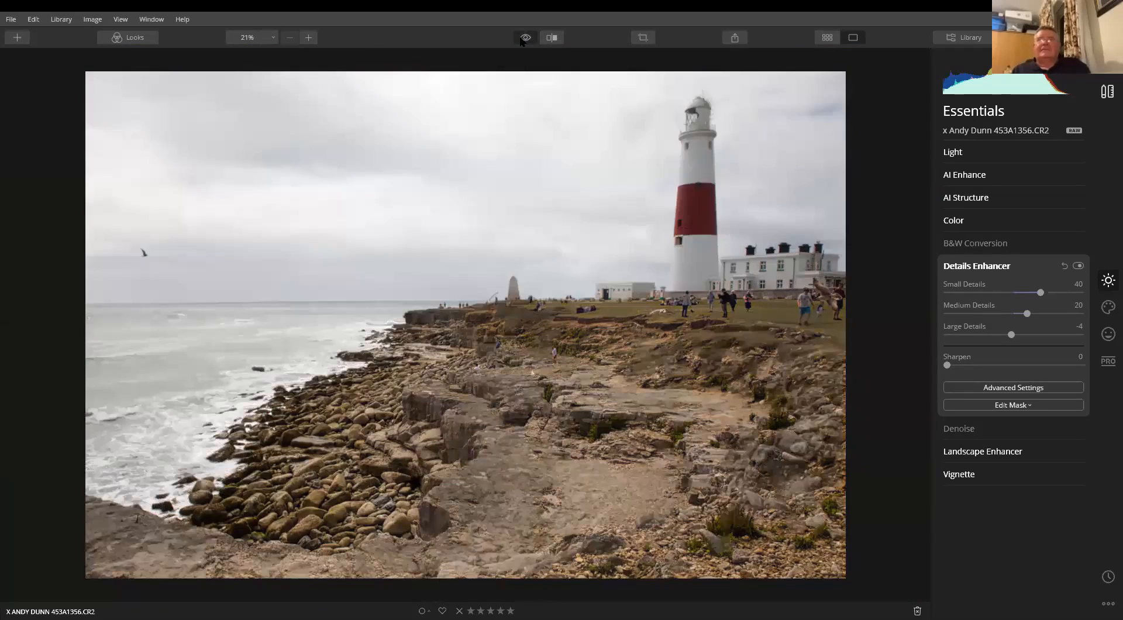
{"action": "left_click", "coordinate": [522, 40]}
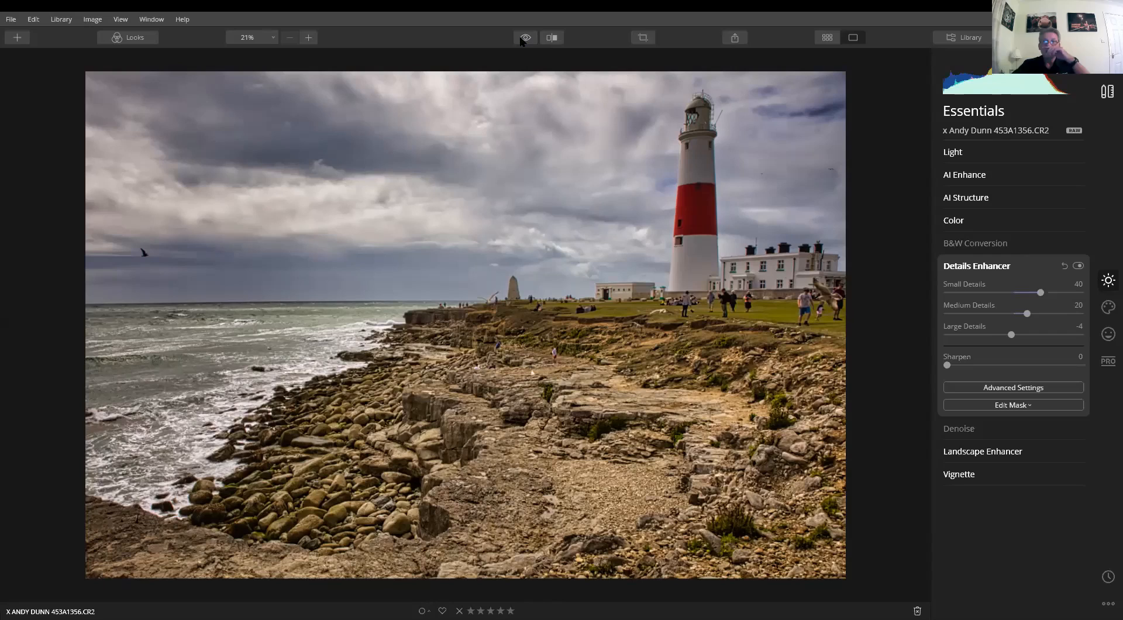
Return to the photo gallery and browse the images in the Luminar Editts folder
{"action": "left_click", "coordinate": [827, 37]}
{"action": "scroll", "coordinate": [544, 237], "scroll_direction": "up", "scroll_amount": 1}
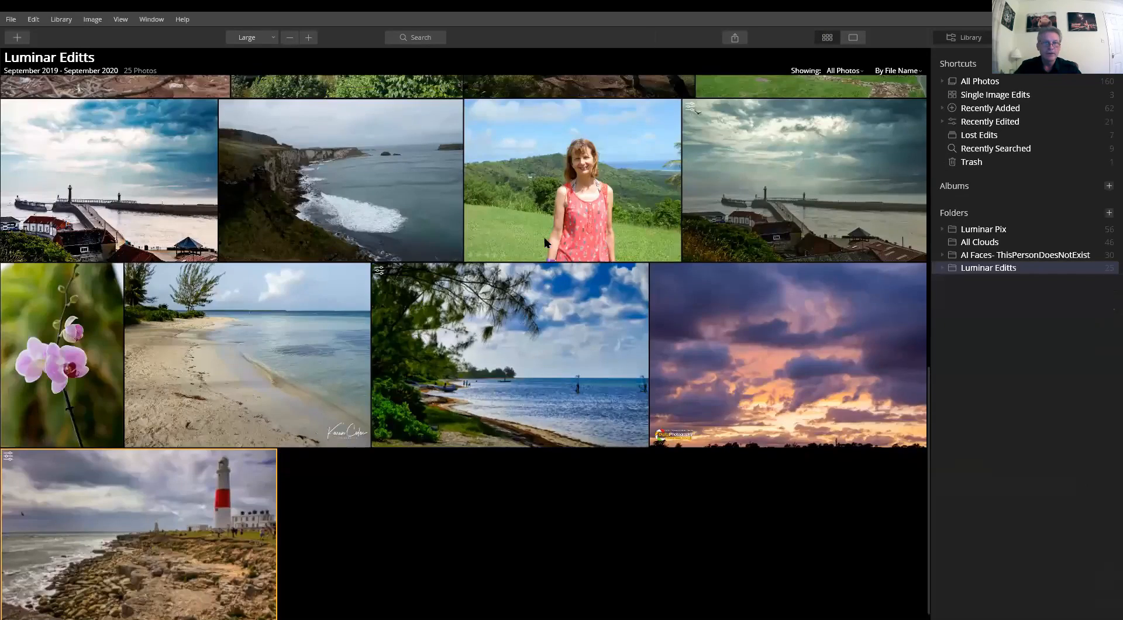
{"action": "scroll", "coordinate": [544, 237], "scroll_direction": "up", "scroll_amount": 6}
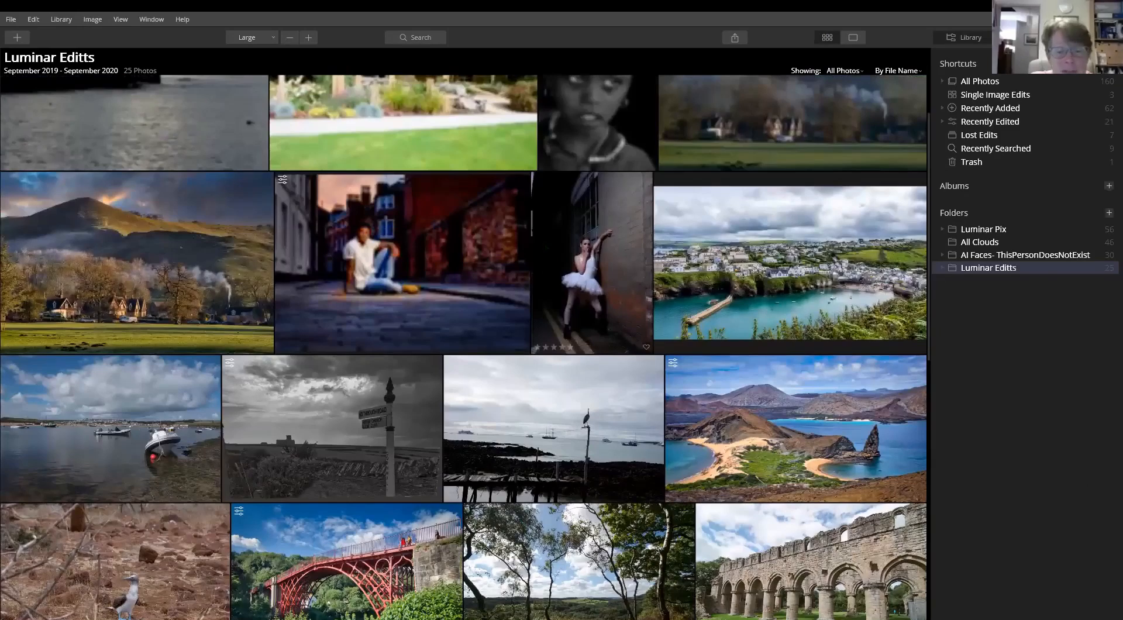
{"action": "scroll", "coordinate": [545, 248], "scroll_direction": "down", "scroll_amount": 5}
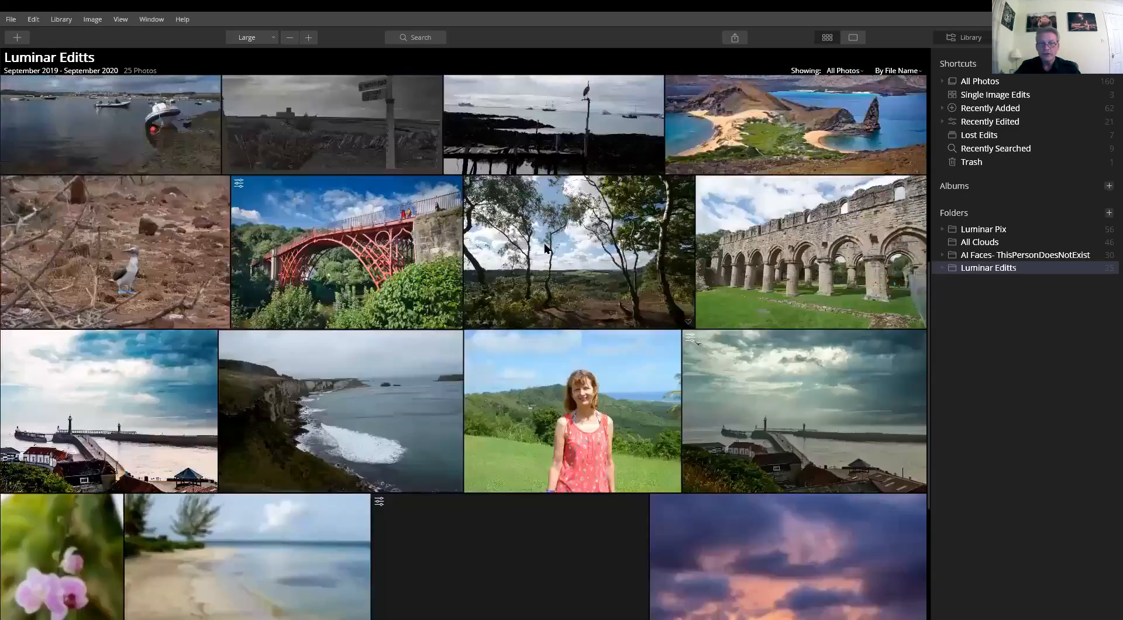
{"action": "scroll", "coordinate": [545, 249], "scroll_direction": "down", "scroll_amount": 4}
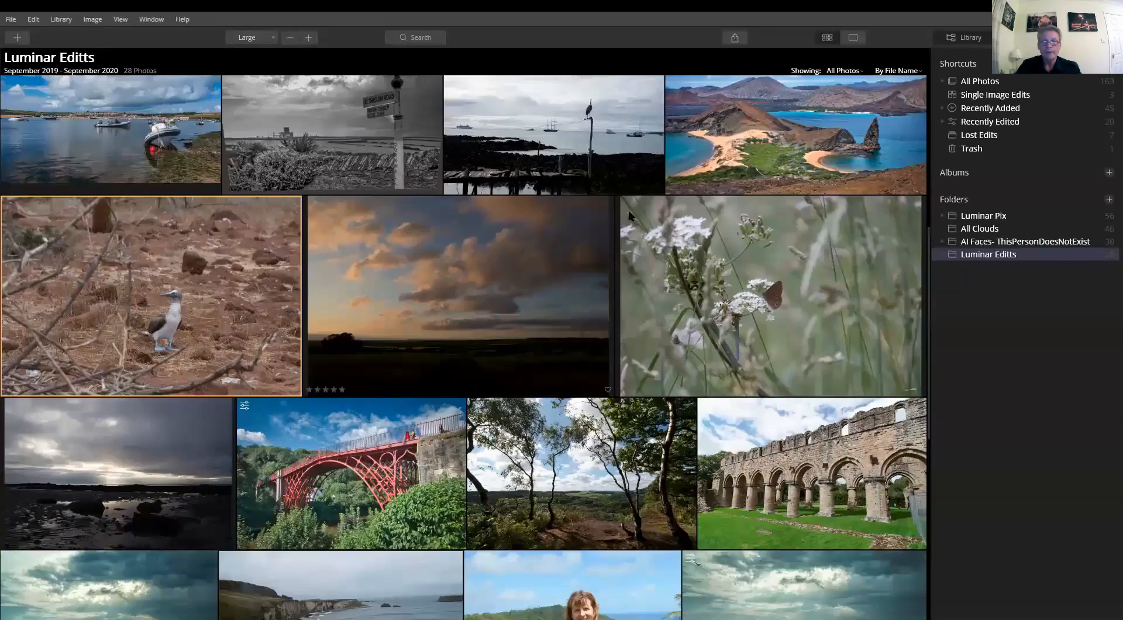
View the sunset cloudscape, butterfly and rocky beach photos one after another at single-image size to compare them
{"action": "double_click", "coordinate": [461, 299]}
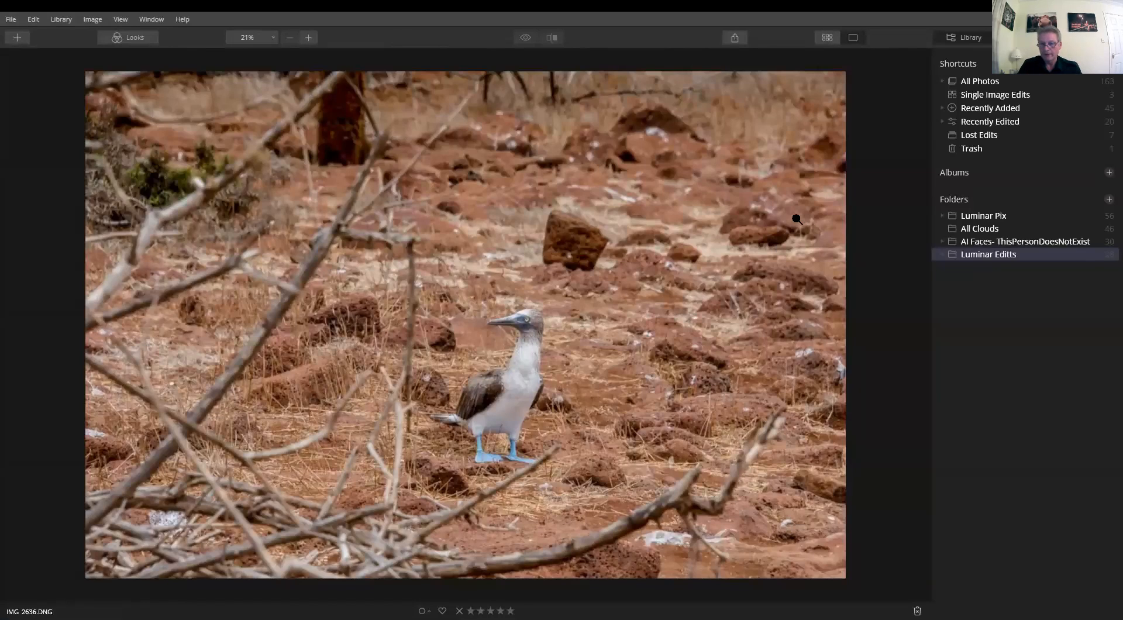
{"action": "key", "text": "Left"}
{"action": "key", "text": "Left"}
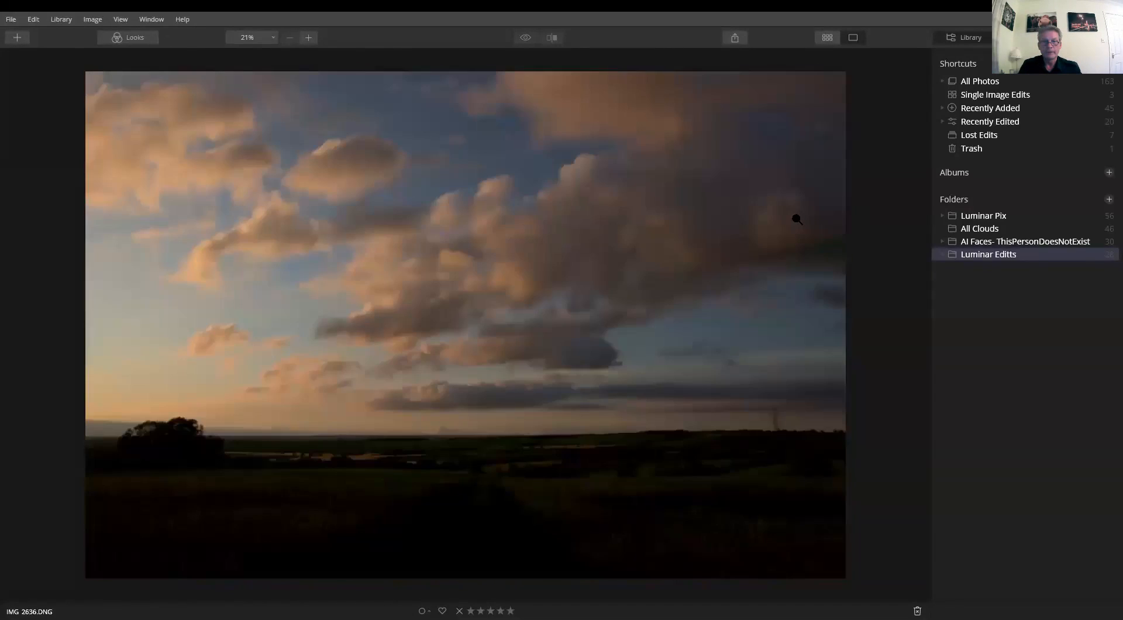
{"action": "key", "text": "Right"}
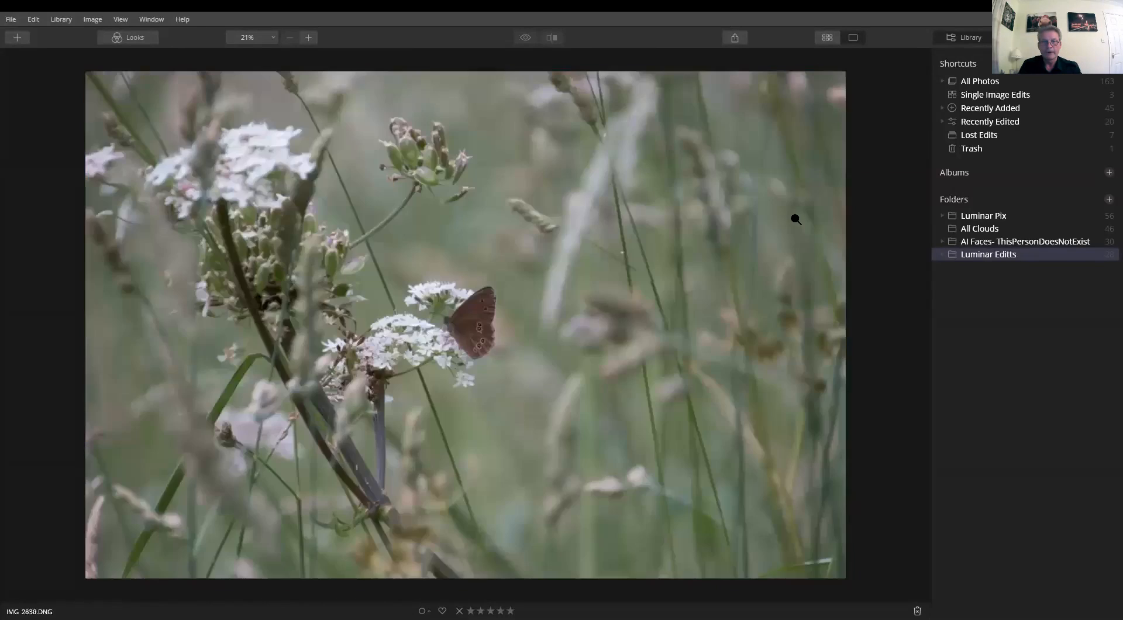
{"action": "key", "text": "Right"}
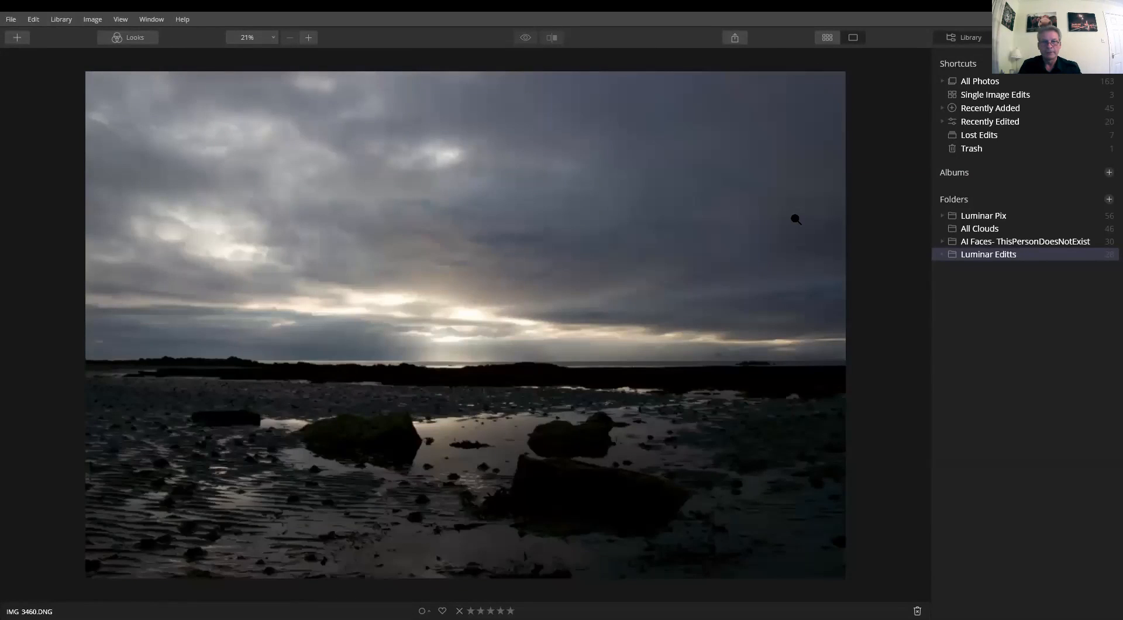
{"action": "key", "text": "Left"}
{"action": "key", "text": "Left"}
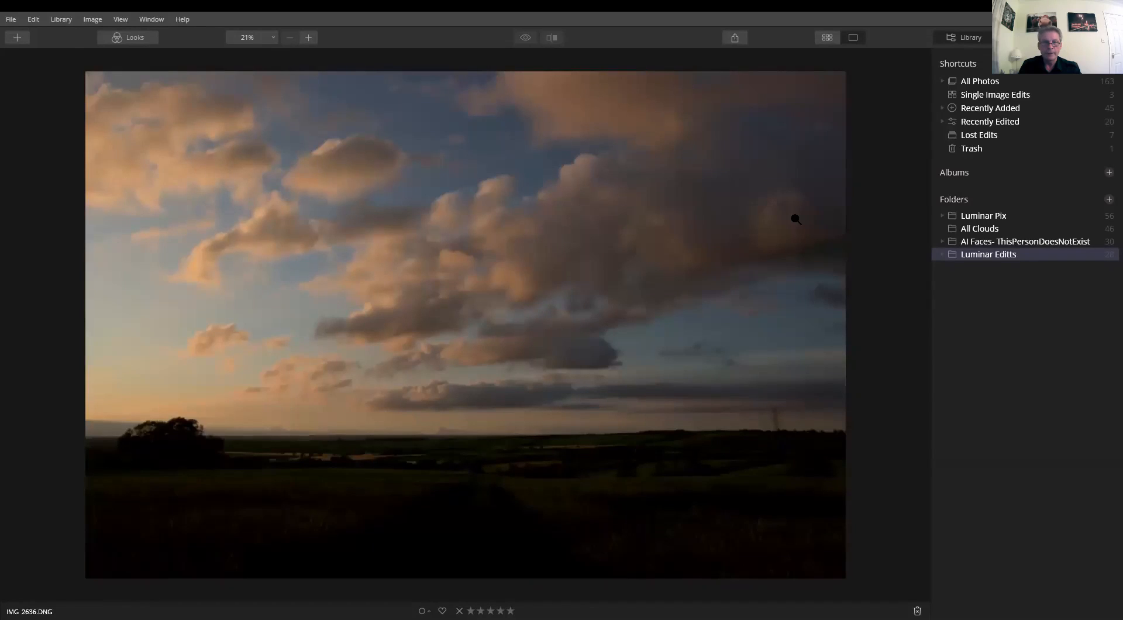
{"action": "key", "text": "Right"}
{"action": "key", "text": "Right"}
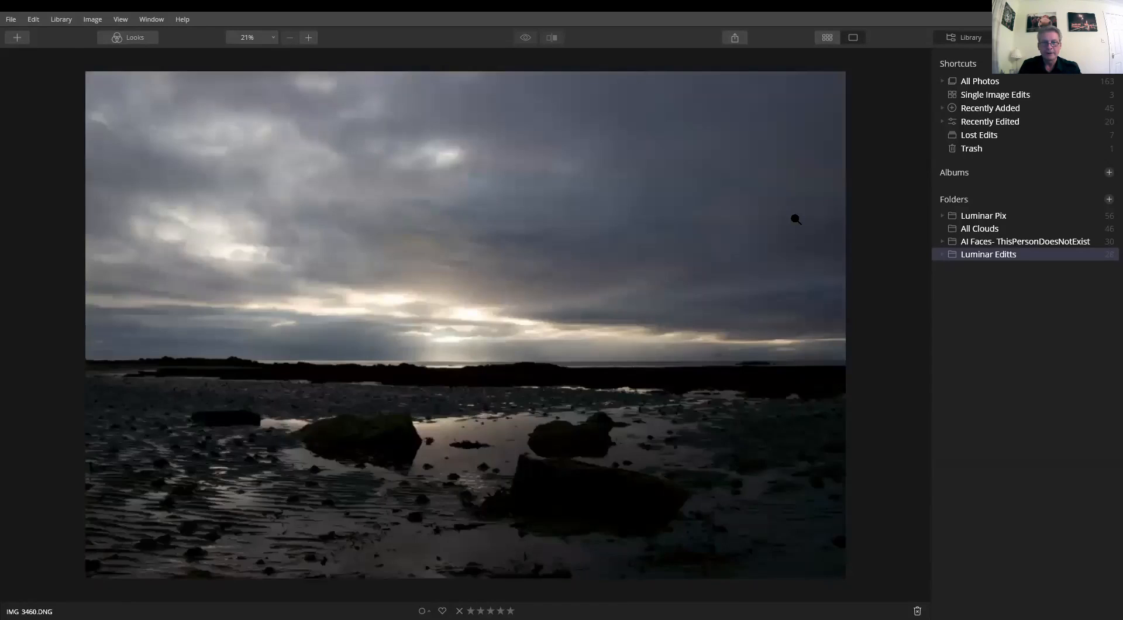
{"action": "key", "text": "Left"}
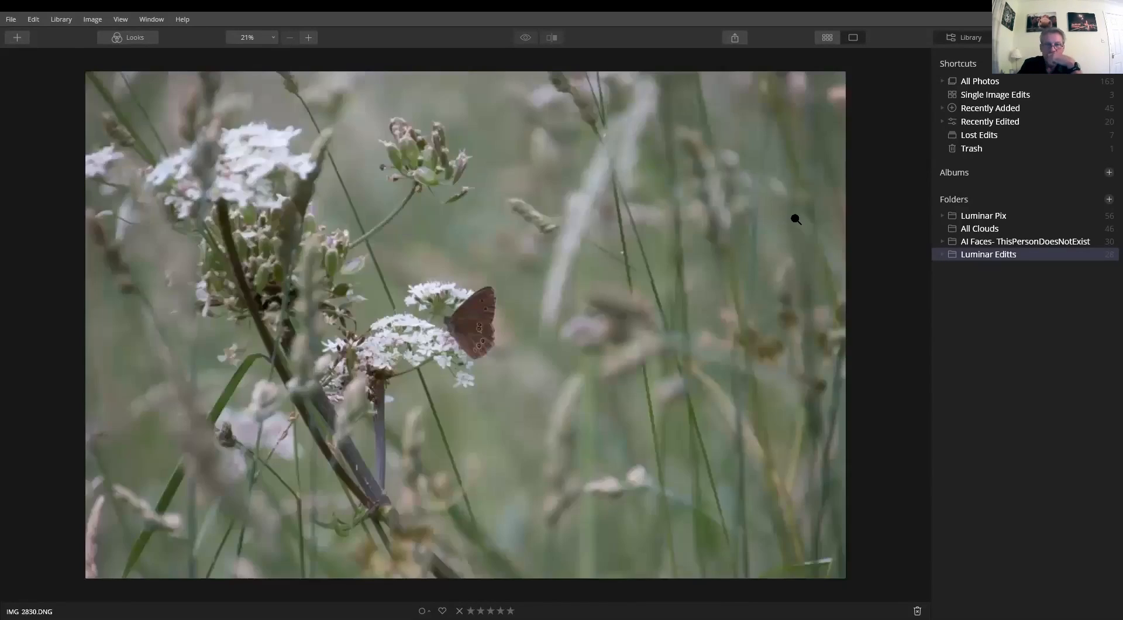
{"action": "key", "text": "Left"}
{"action": "key", "text": "Right"}
{"action": "key", "text": "Right"}
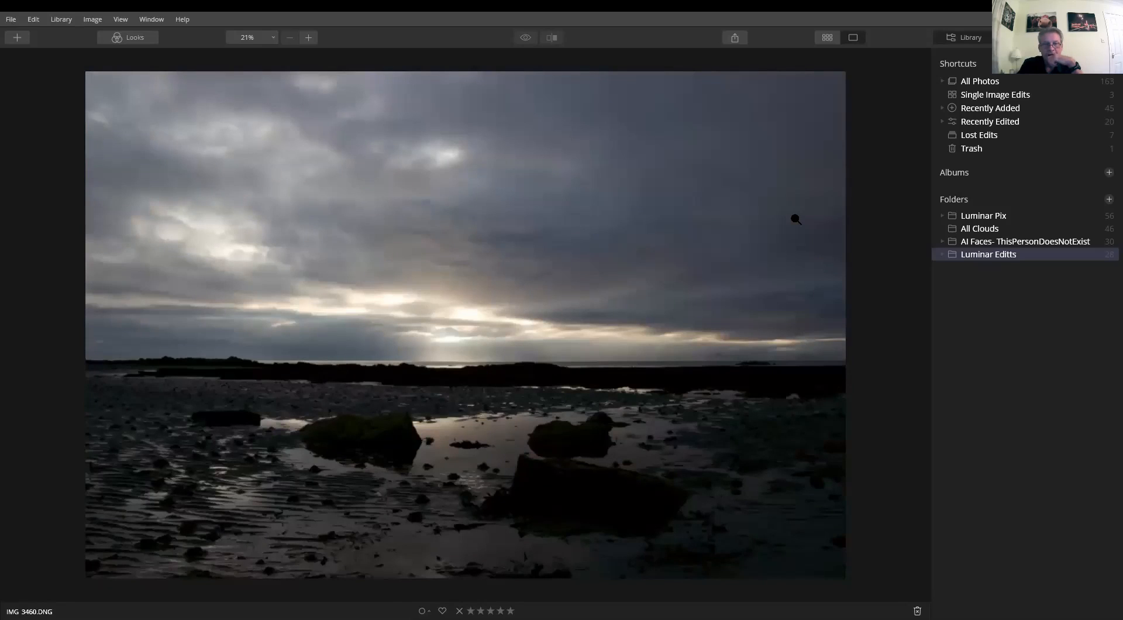
Open the sunset cloudscape IMG_2636.dng for editing and set its AI Accent to 79
{"action": "key", "text": "Left"}
{"action": "key", "text": "Left"}
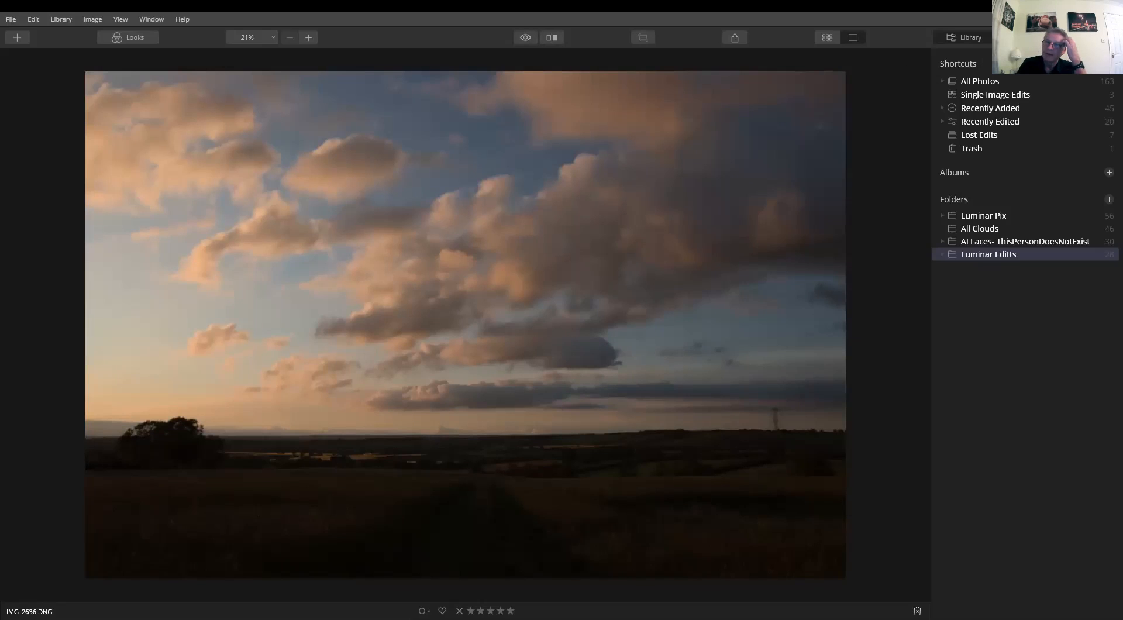
{"action": "left_click", "coordinate": [1053, 37]}
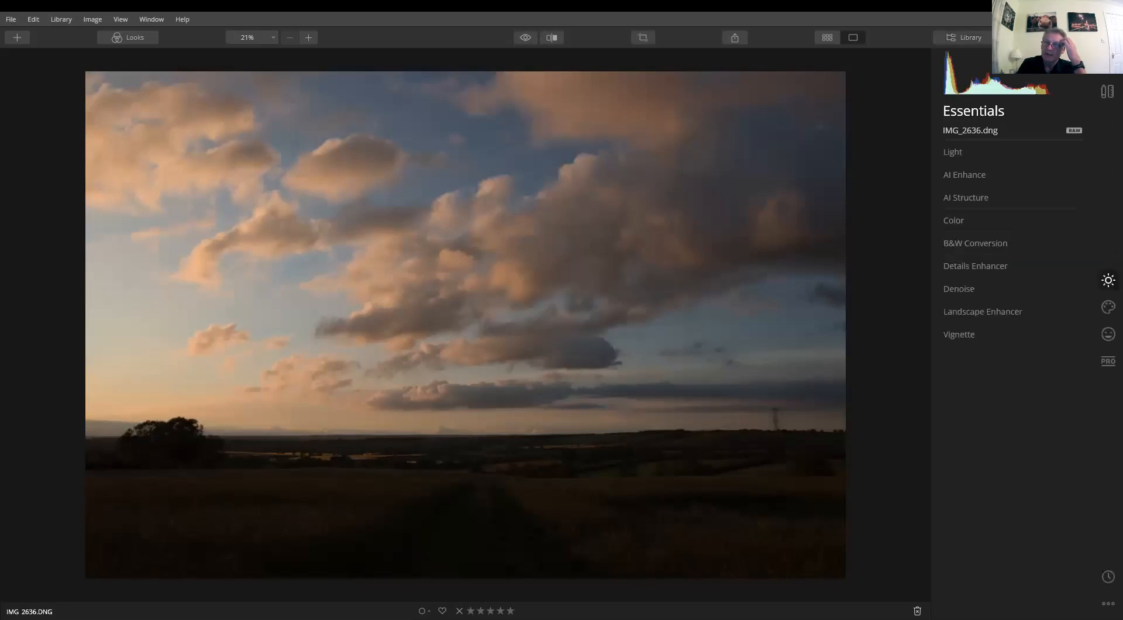
{"action": "left_click", "coordinate": [975, 175]}
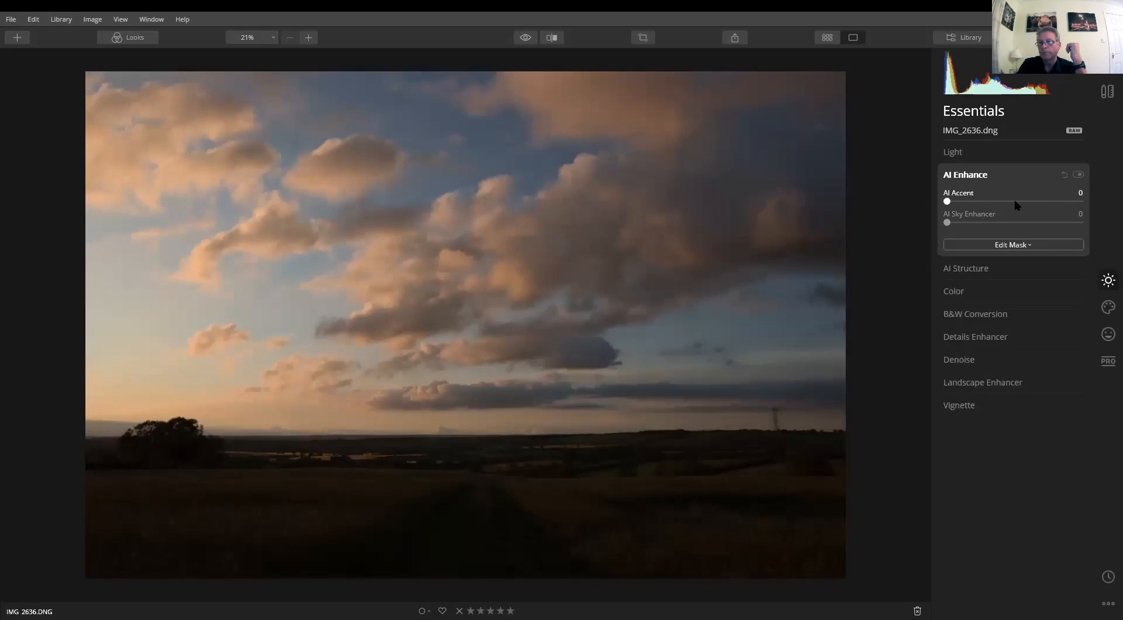
{"action": "left_click", "coordinate": [1014, 201]}
{"action": "left_click_drag", "start_coordinate": [1028, 204], "coordinate": [1054, 203]}
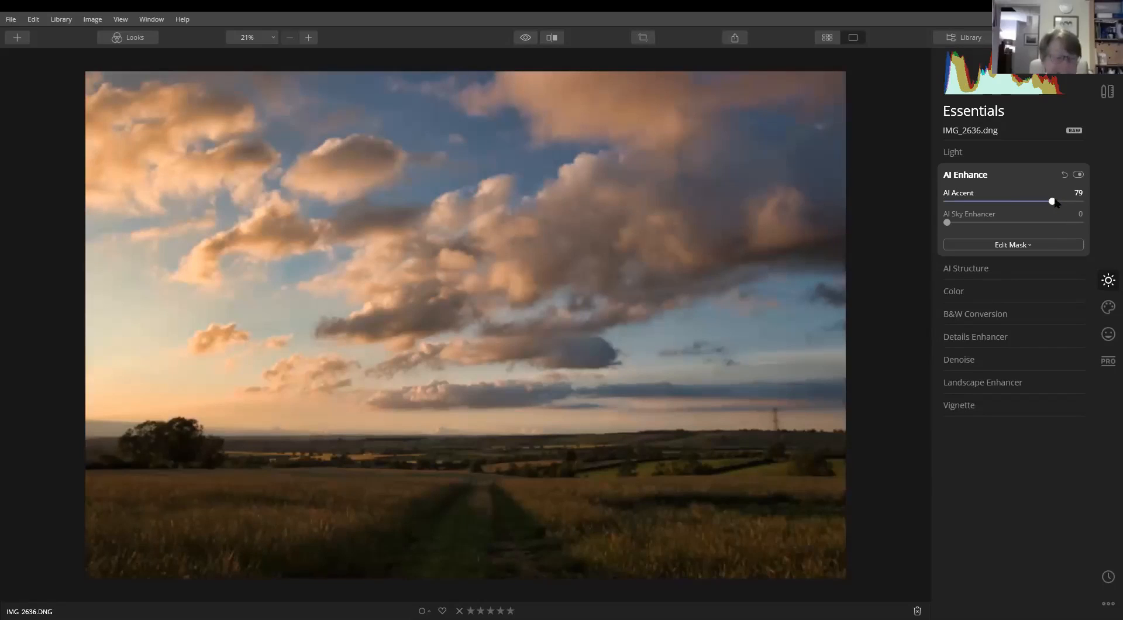
Lower the cloudscape's Highlights to -55 and set AI Structure to Amount 42 and Boost 11
{"action": "left_click", "coordinate": [979, 151]}
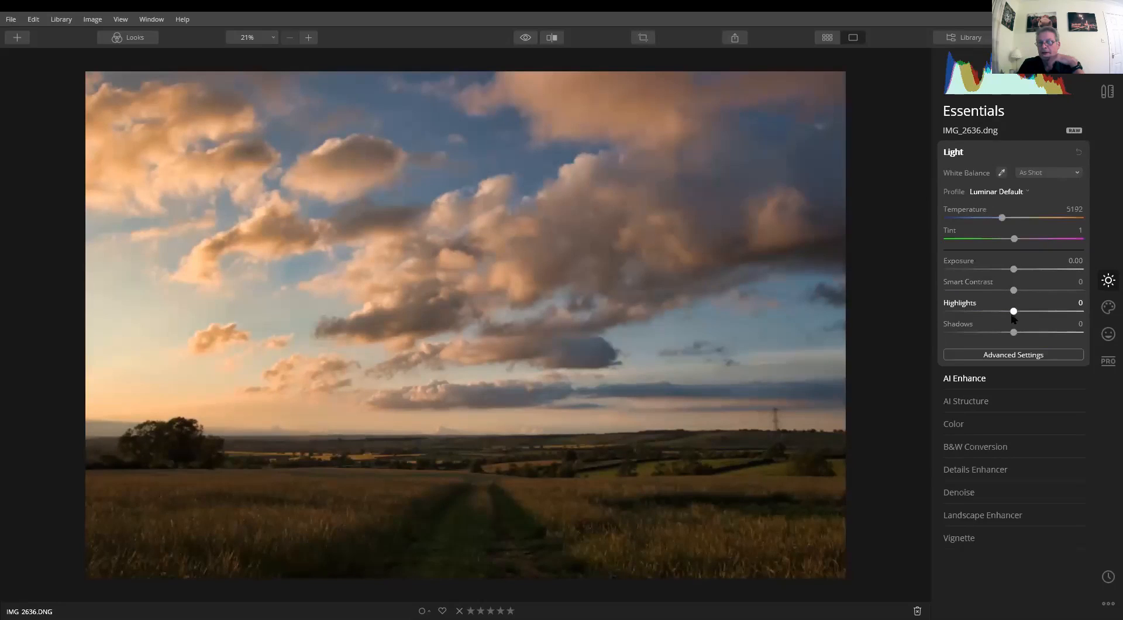
{"action": "left_click_drag", "start_coordinate": [1014, 311], "coordinate": [983, 324]}
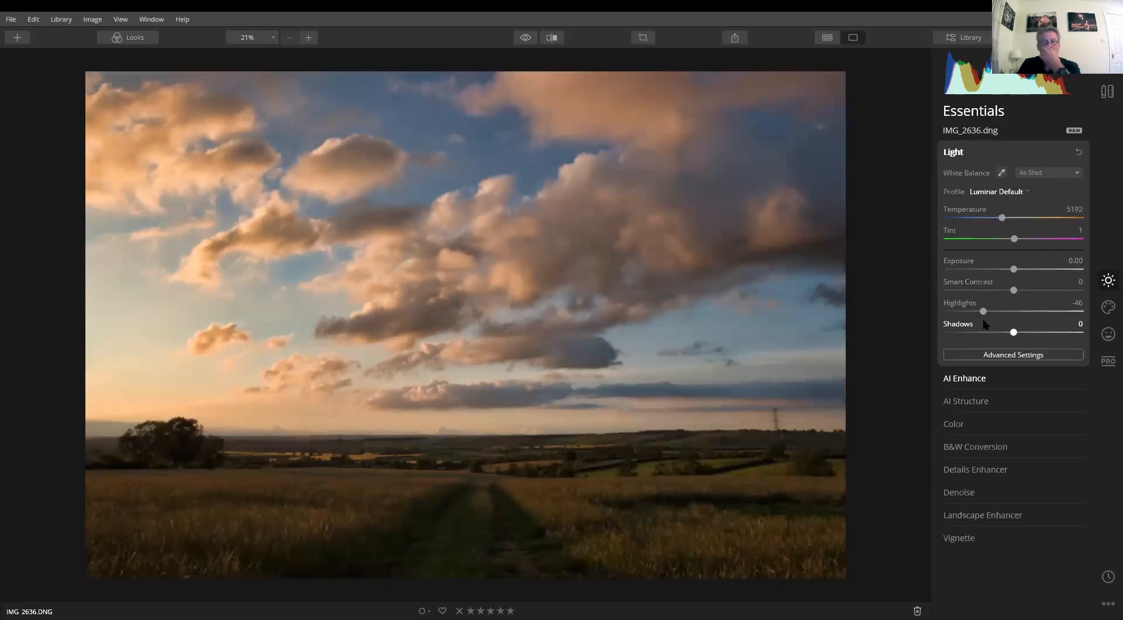
{"action": "left_click", "coordinate": [987, 401]}
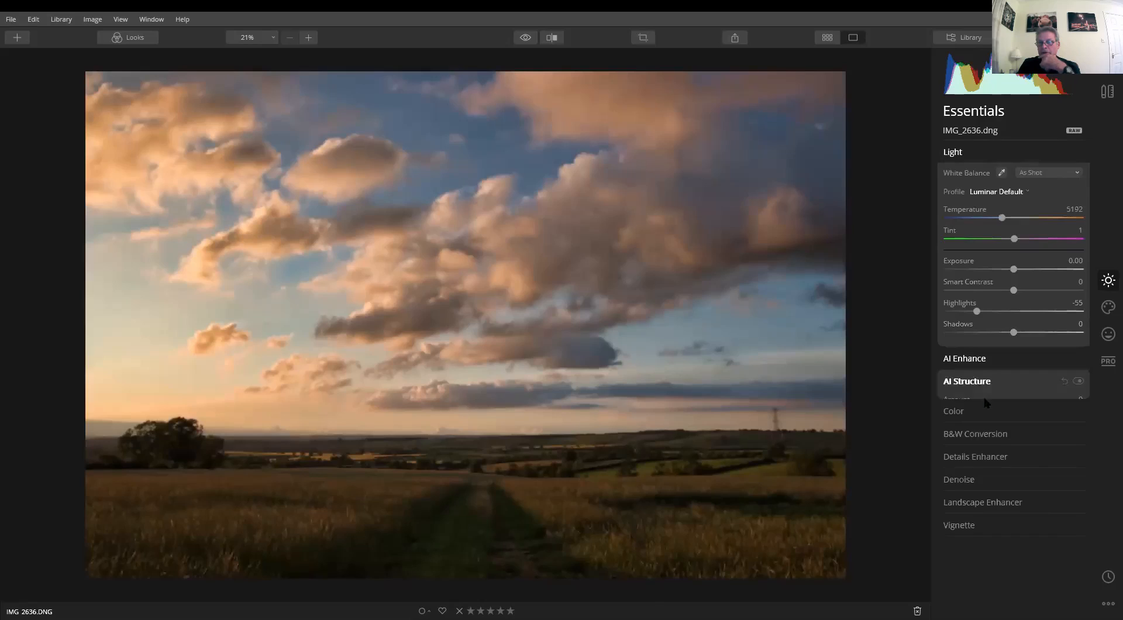
{"action": "left_click_drag", "start_coordinate": [1013, 227], "coordinate": [1047, 223]}
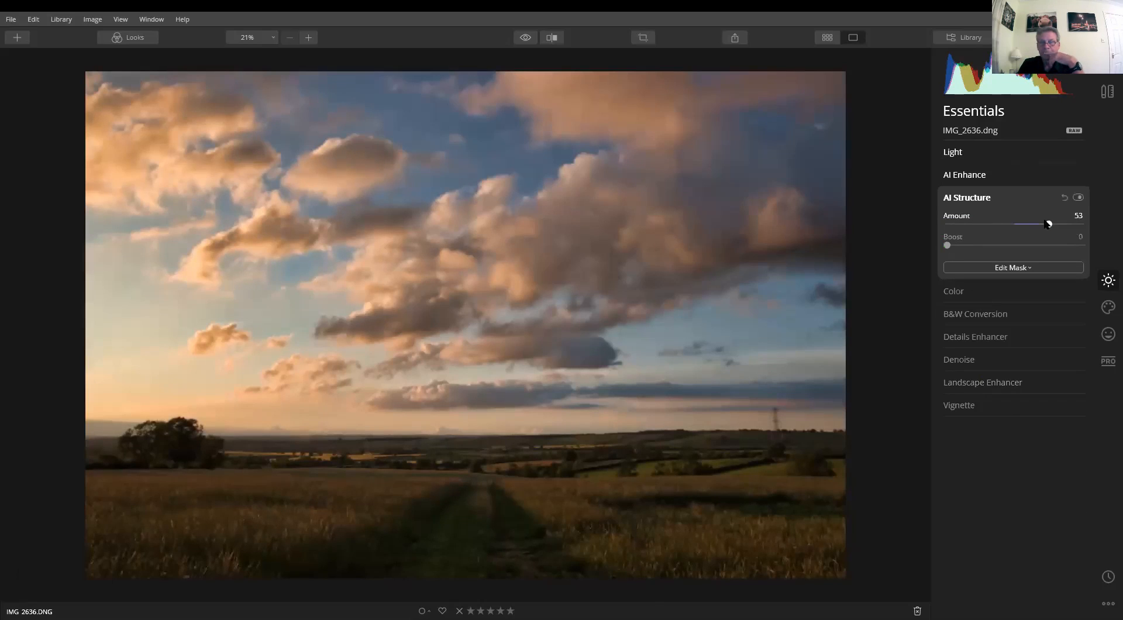
{"action": "mouse_move", "coordinate": [947, 245]}
{"action": "left_mouse_down"}
{"action": "mouse_move", "coordinate": [987, 245]}
{"action": "mouse_move", "coordinate": [953, 247]}
{"action": "mouse_move", "coordinate": [963, 249]}
{"action": "left_mouse_up"}
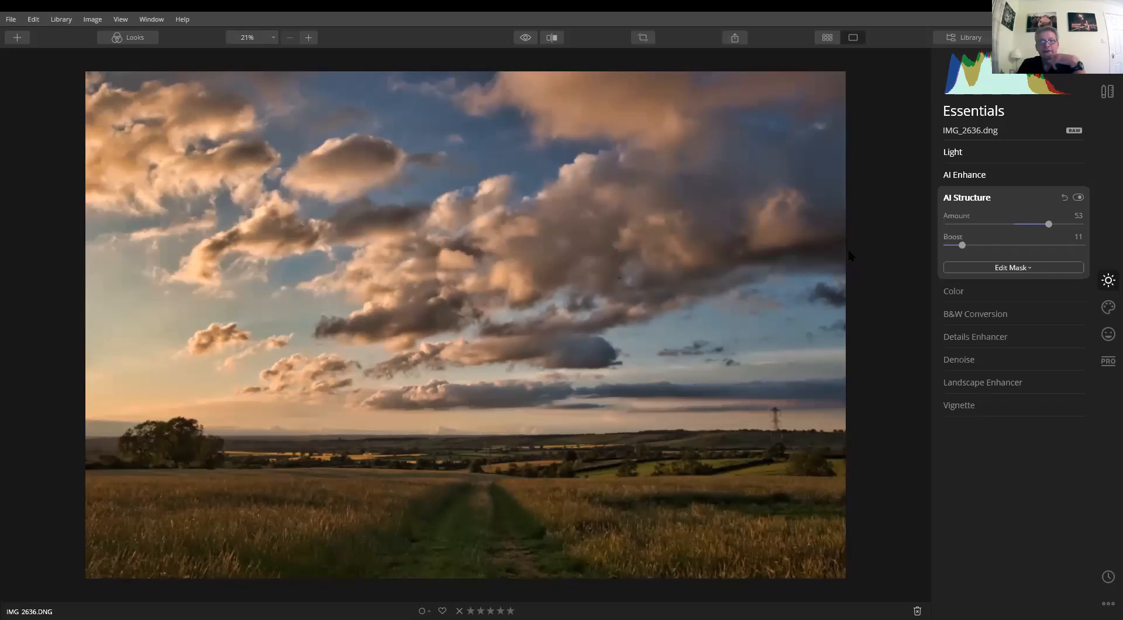
{"action": "left_click_drag", "start_coordinate": [1048, 224], "coordinate": [1041, 227]}
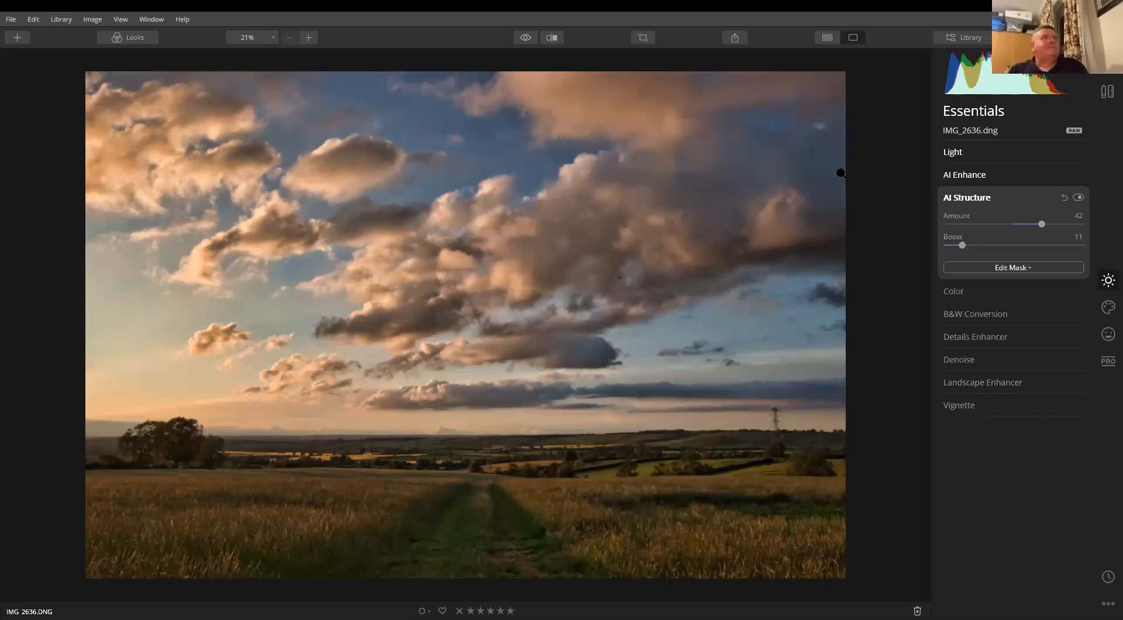
Crop the rocky beach photo IMG_3460.dng more tightly around the sunlit horizon and rocks, keeping the original aspect ratio
{"action": "key", "text": "Right"}
{"action": "key", "text": "Right"}
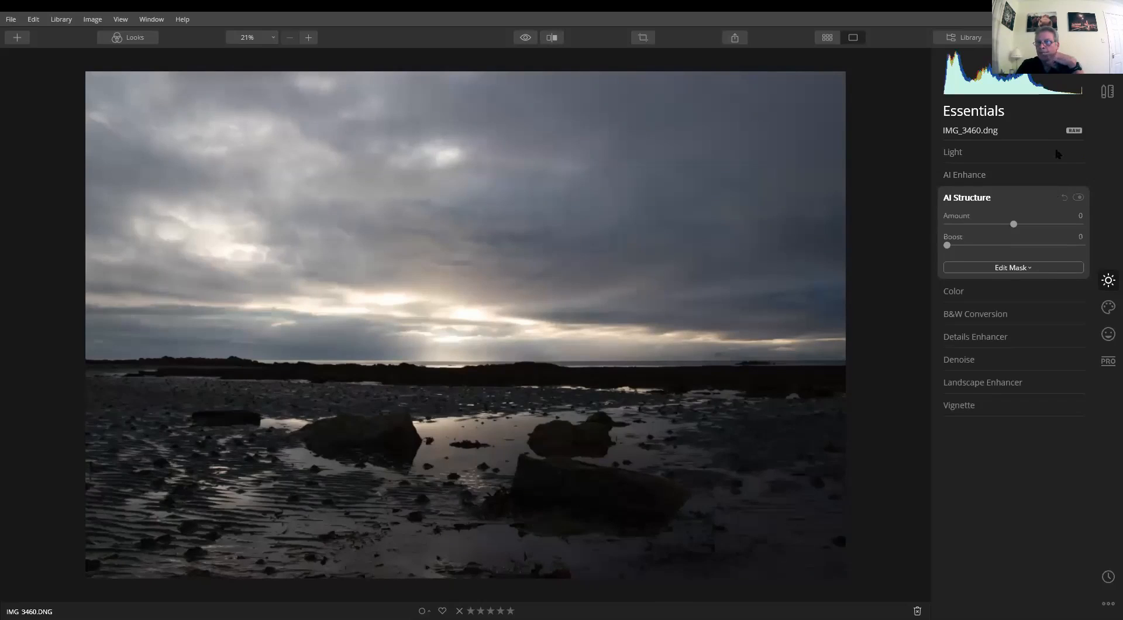
{"action": "left_click", "coordinate": [1107, 91]}
{"action": "left_click", "coordinate": [982, 221]}
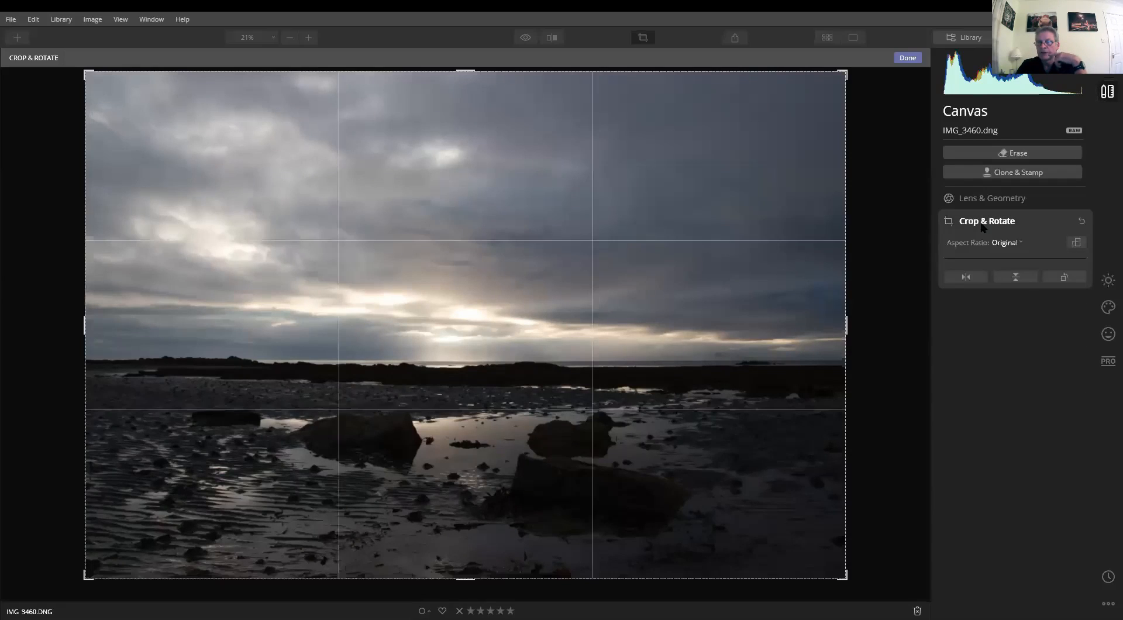
{"action": "left_click_drag", "start_coordinate": [840, 277], "coordinate": [781, 296]}
{"action": "left_click_drag", "start_coordinate": [708, 329], "coordinate": [682, 288]}
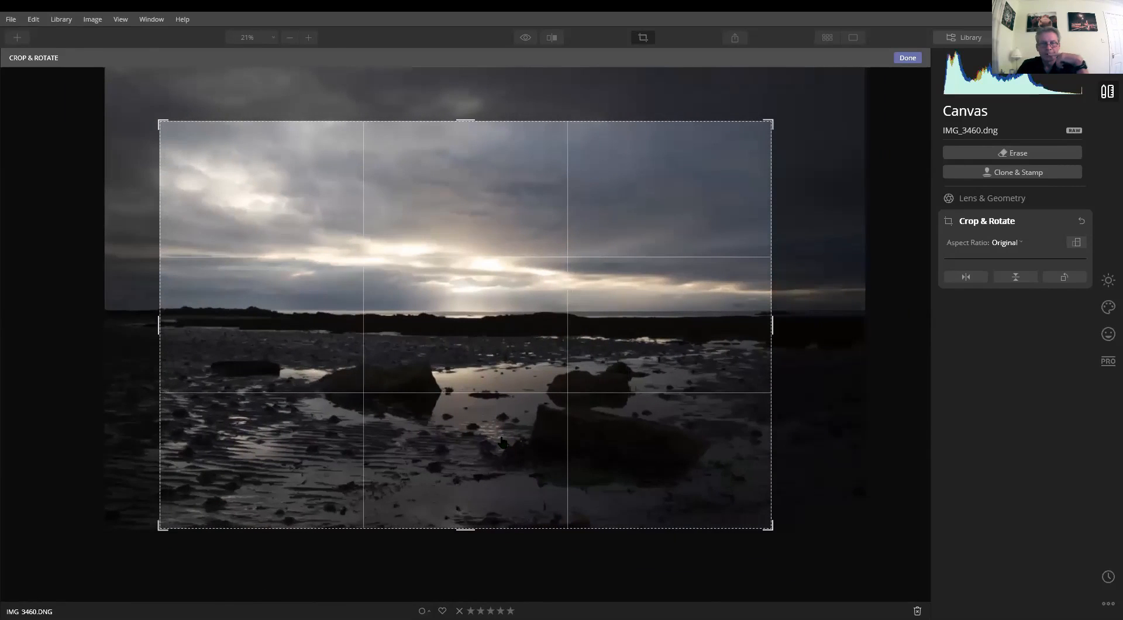
{"action": "left_click_drag", "start_coordinate": [501, 441], "coordinate": [515, 443]}
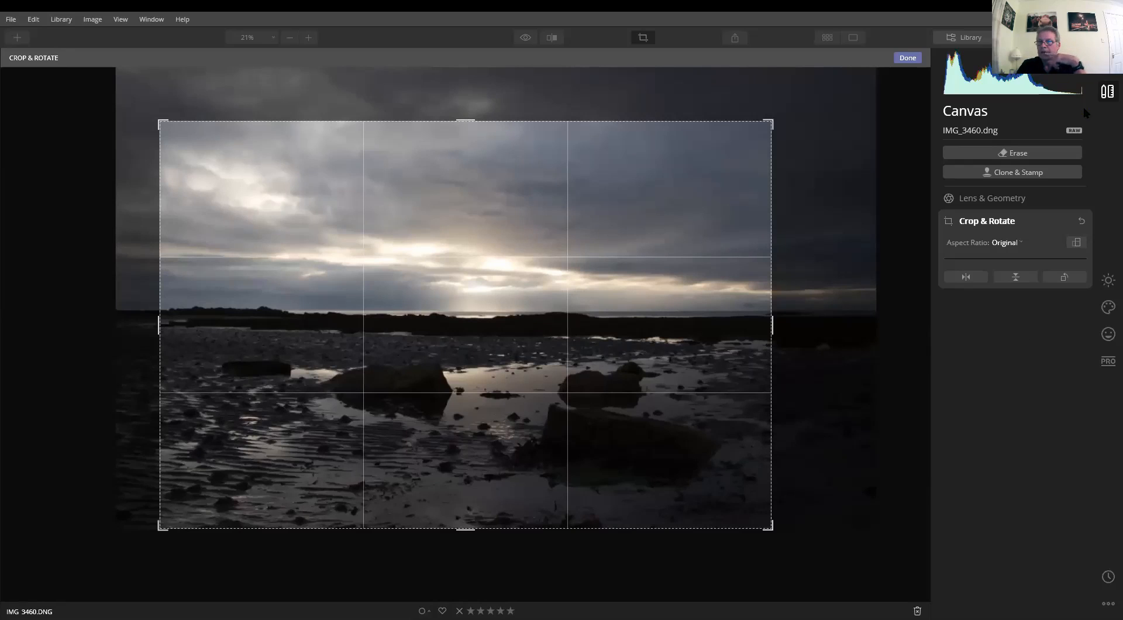
{"action": "left_click", "coordinate": [907, 58]}
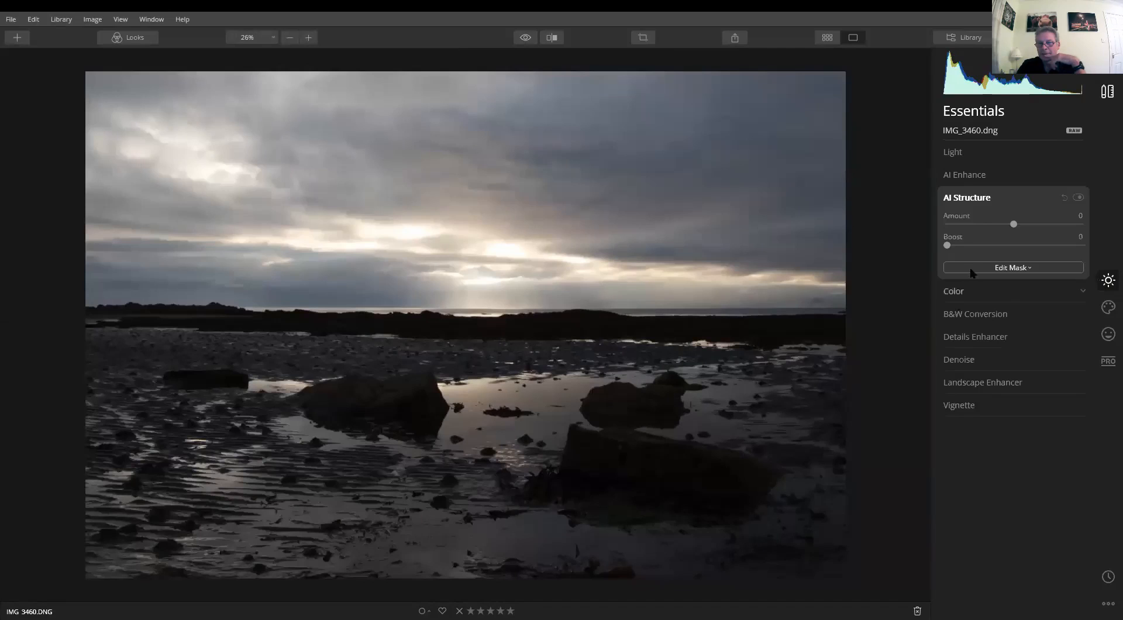
Set the beach photo's Highlights to -100 and Shadows to 19
{"action": "left_click", "coordinate": [978, 160]}
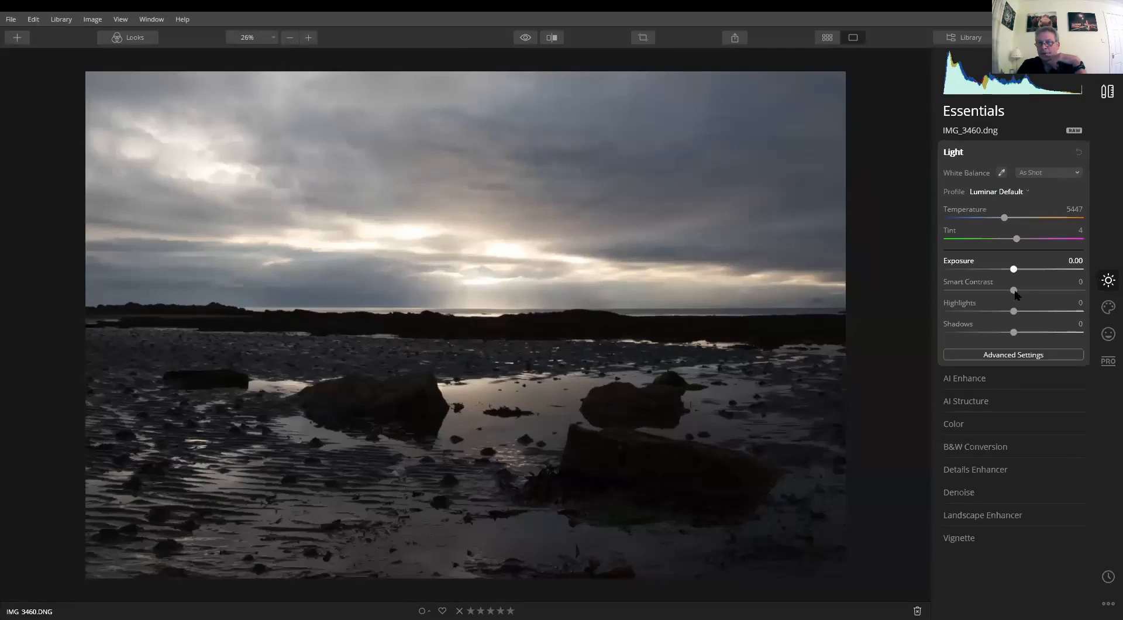
{"action": "left_click_drag", "start_coordinate": [1014, 316], "coordinate": [946, 315]}
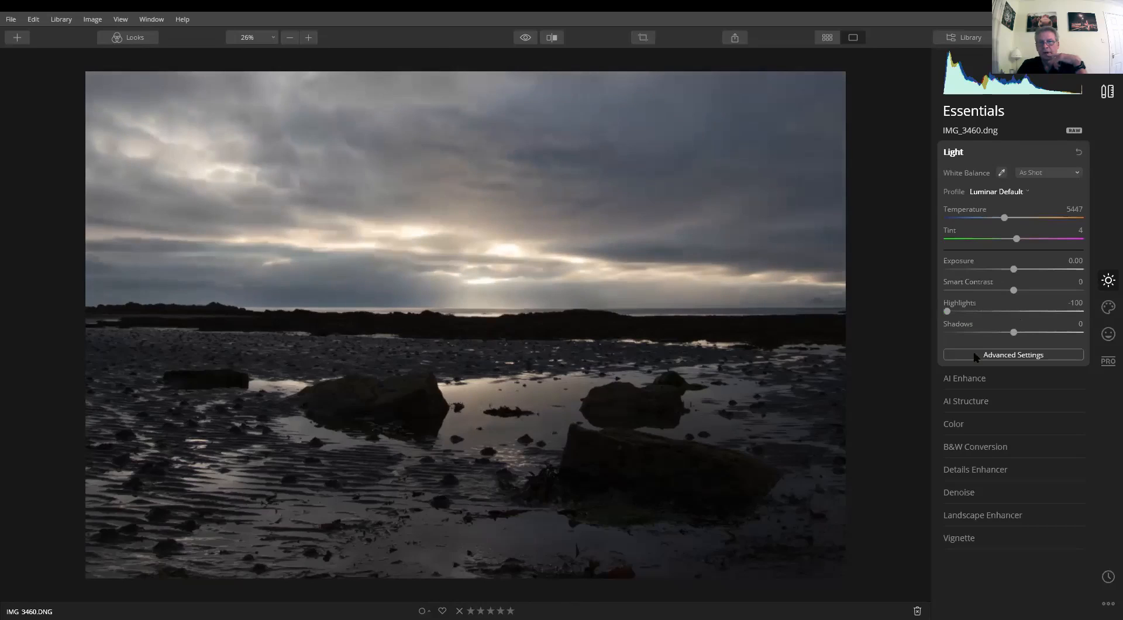
{"action": "left_click_drag", "start_coordinate": [1014, 333], "coordinate": [1027, 333]}
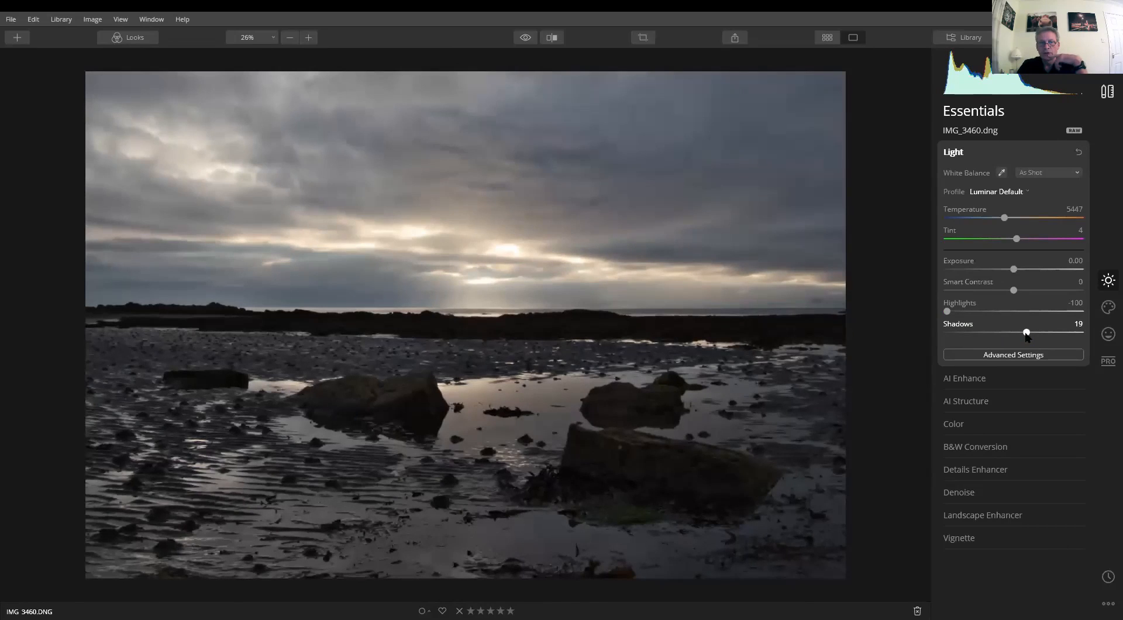
Enhance the beach photo with AI Accent at 21 and AI Sky Enhancer at 53
{"action": "left_click", "coordinate": [1009, 374]}
{"action": "mouse_move", "coordinate": [947, 202]}
{"action": "left_mouse_down"}
{"action": "mouse_move", "coordinate": [985, 202]}
{"action": "mouse_move", "coordinate": [945, 204]}
{"action": "left_mouse_up"}
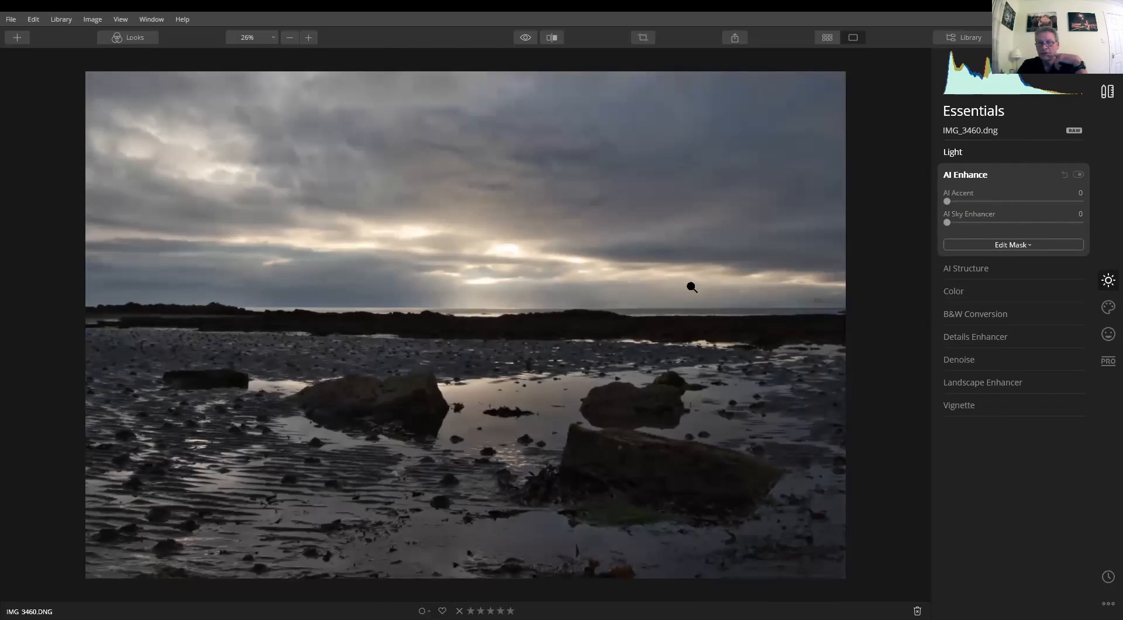
{"action": "right_click", "coordinate": [630, 286]}
{"action": "left_click", "coordinate": [888, 418]}
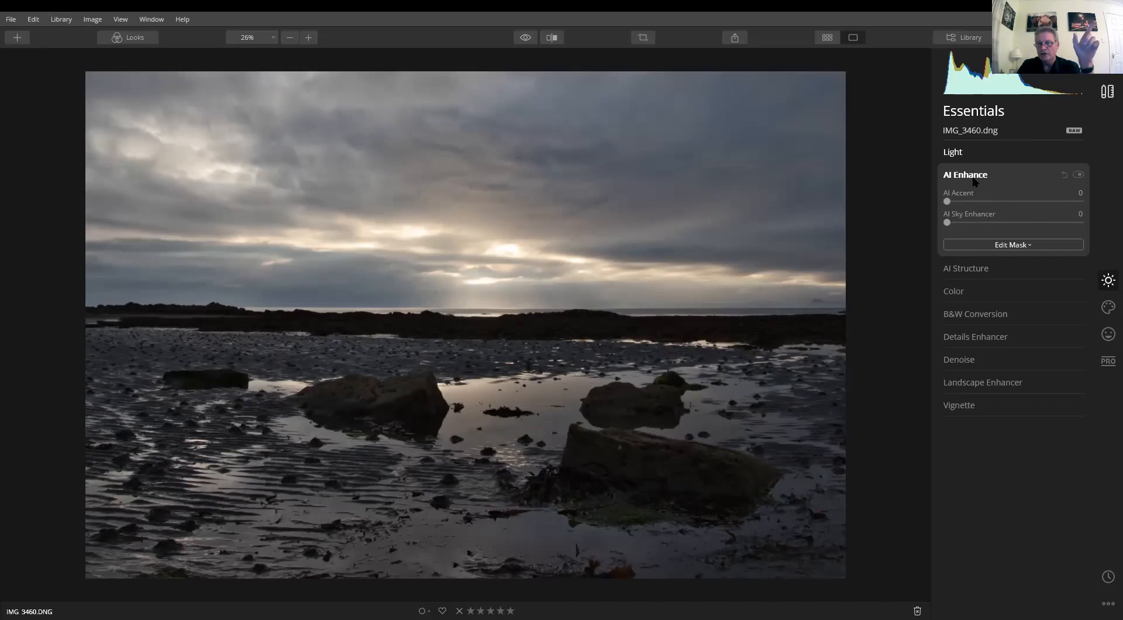
{"action": "left_click_drag", "start_coordinate": [947, 201], "coordinate": [1009, 226]}
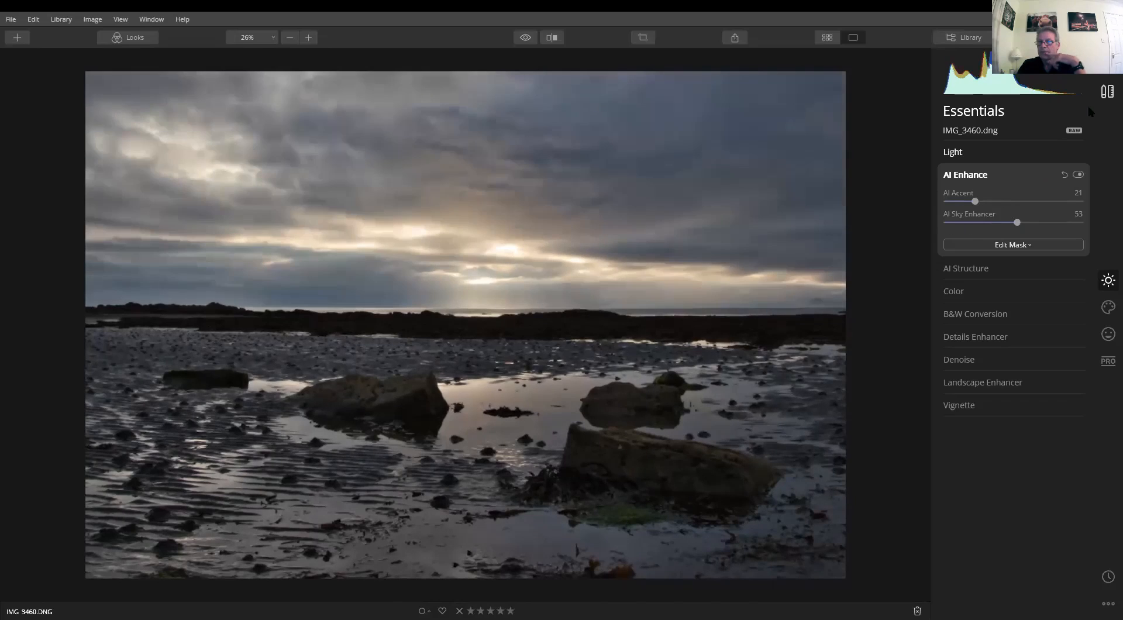
Change the beach photo's white balance to Cloudy and set Smart Contrast to 34
{"action": "left_click", "coordinate": [961, 158]}
{"action": "left_click", "coordinate": [1054, 174]}
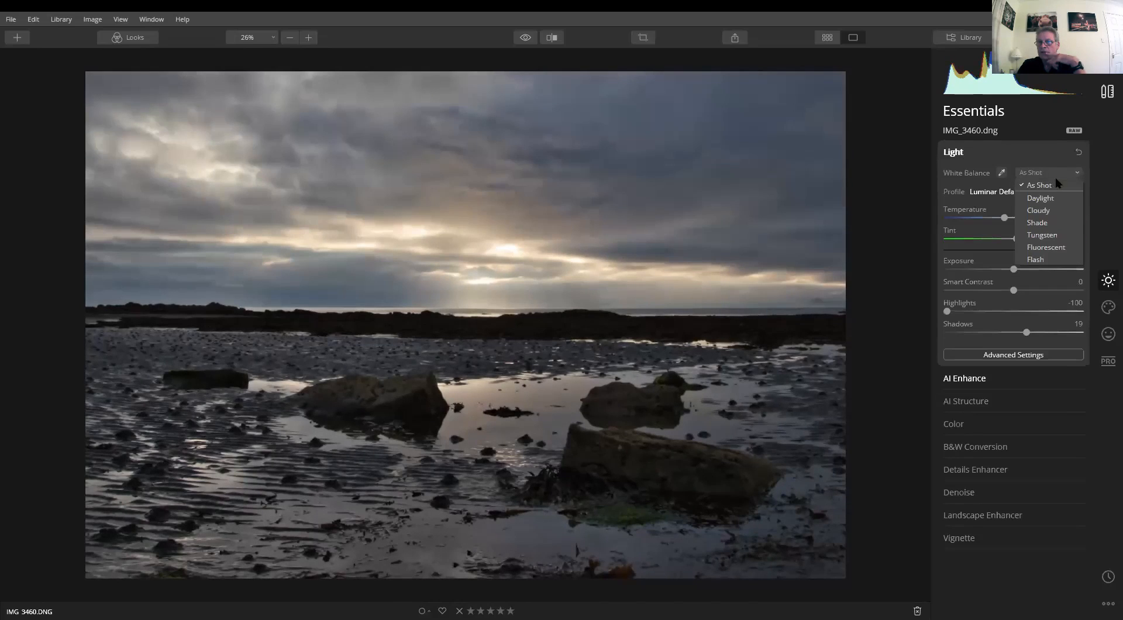
{"action": "left_click", "coordinate": [1050, 210]}
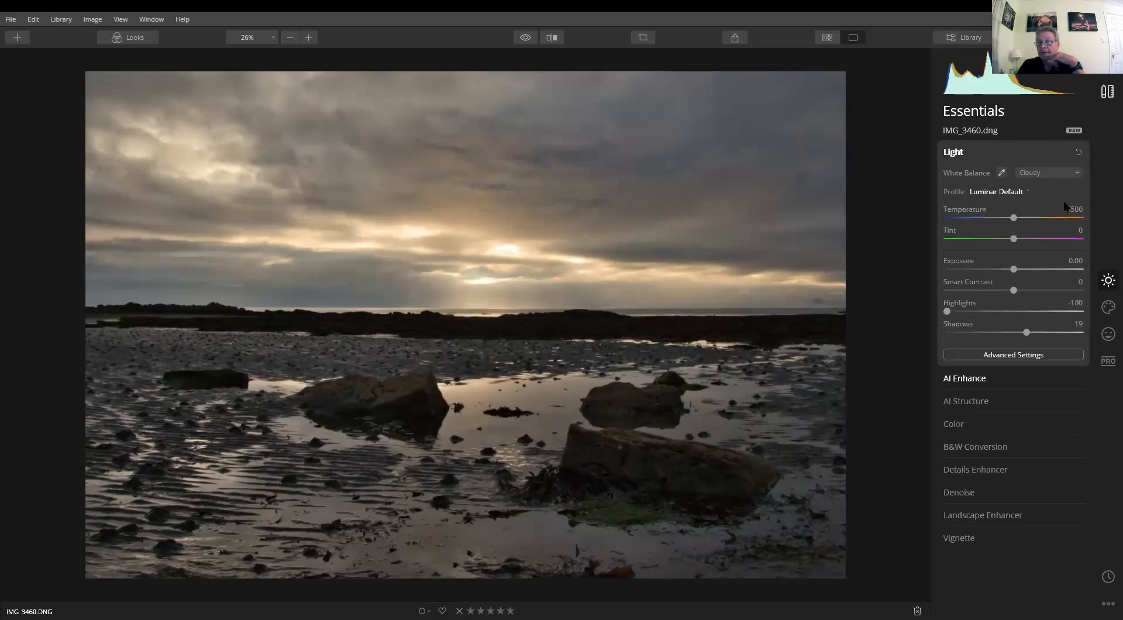
{"action": "left_click_drag", "start_coordinate": [1013, 290], "coordinate": [1036, 290]}
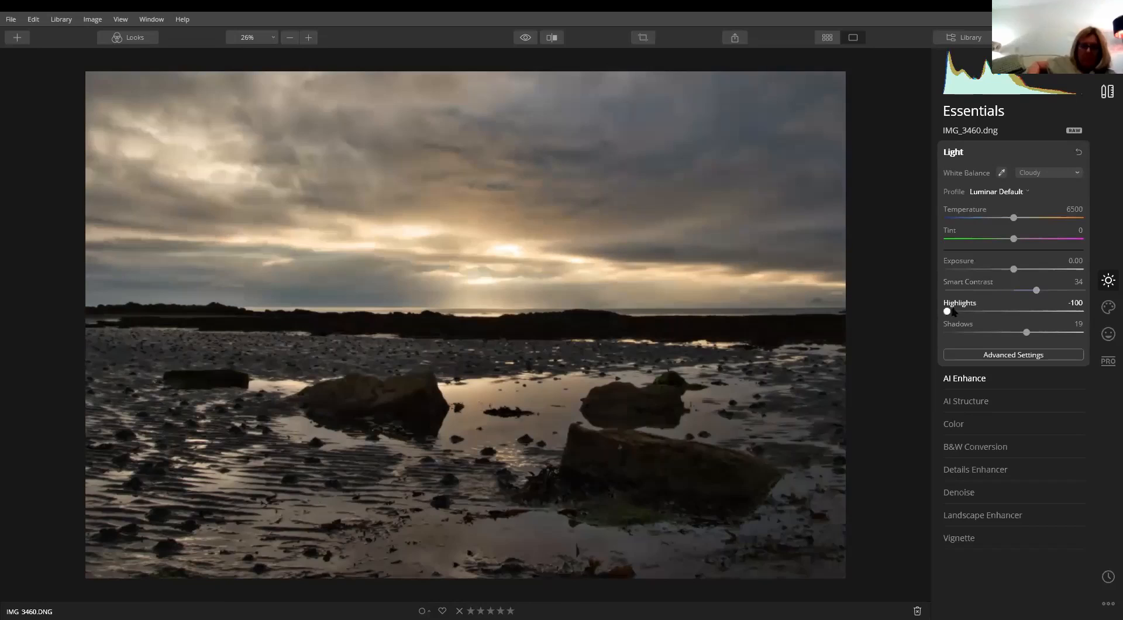
Check the foreground rocks at 100% and set the AI Structure Amount to 9
{"action": "left_click", "coordinate": [974, 402]}
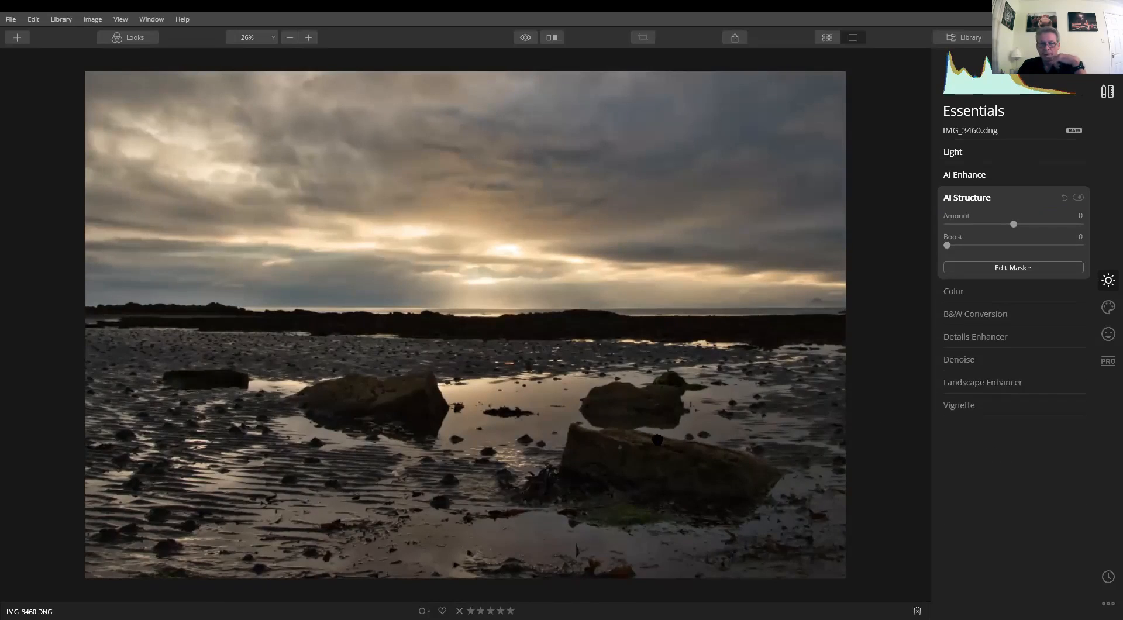
{"action": "left_click", "coordinate": [657, 439]}
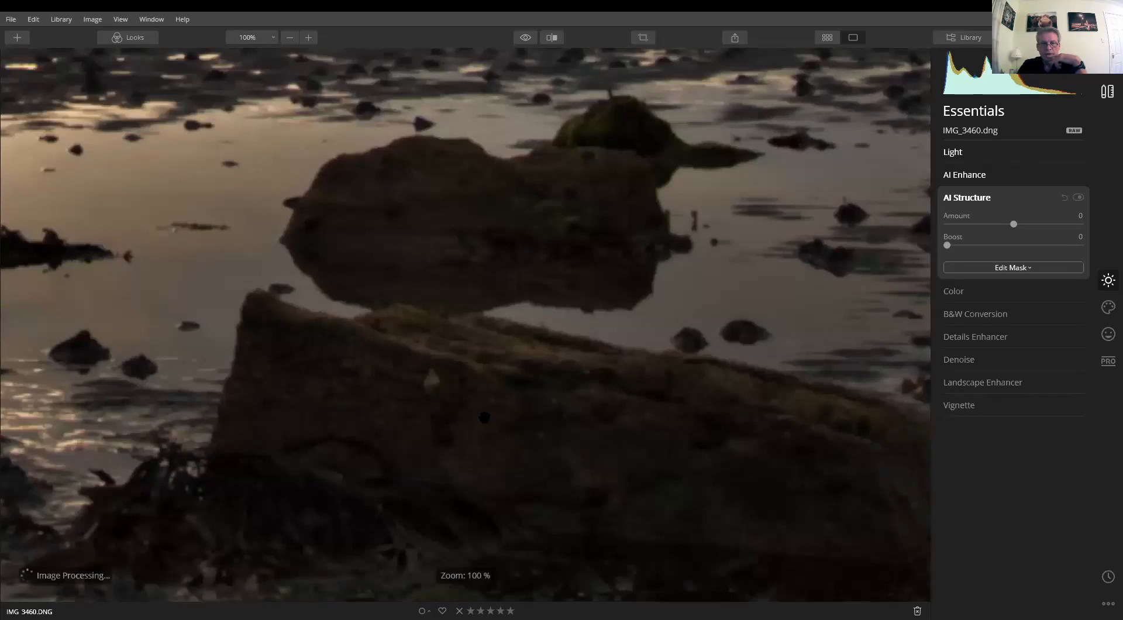
{"action": "left_click", "coordinate": [631, 412]}
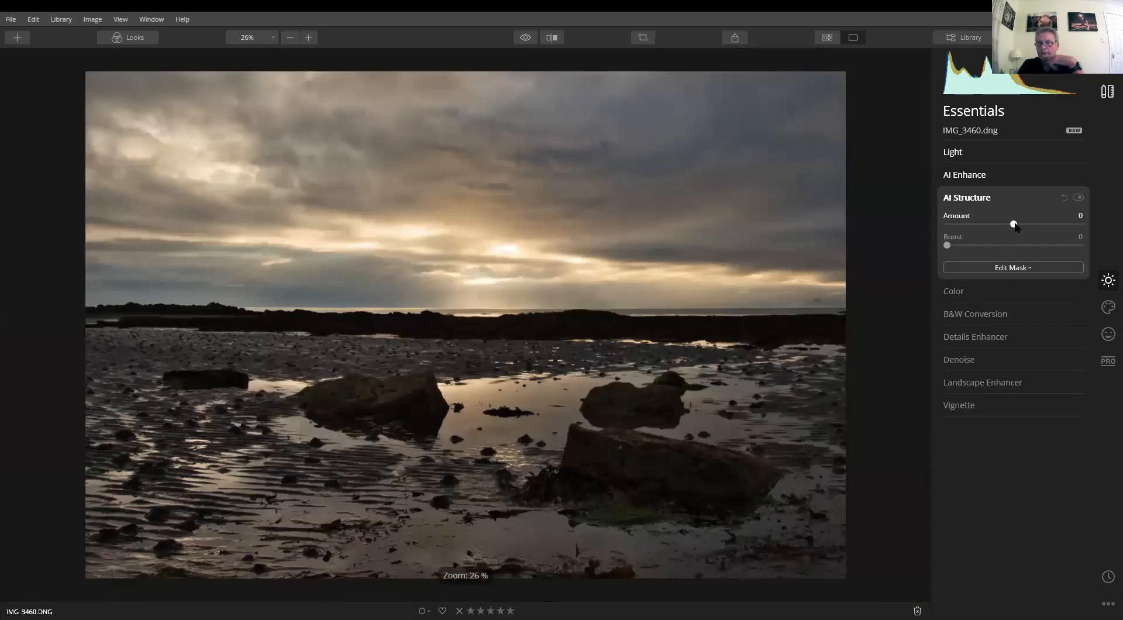
{"action": "left_click_drag", "start_coordinate": [1014, 226], "coordinate": [1021, 231]}
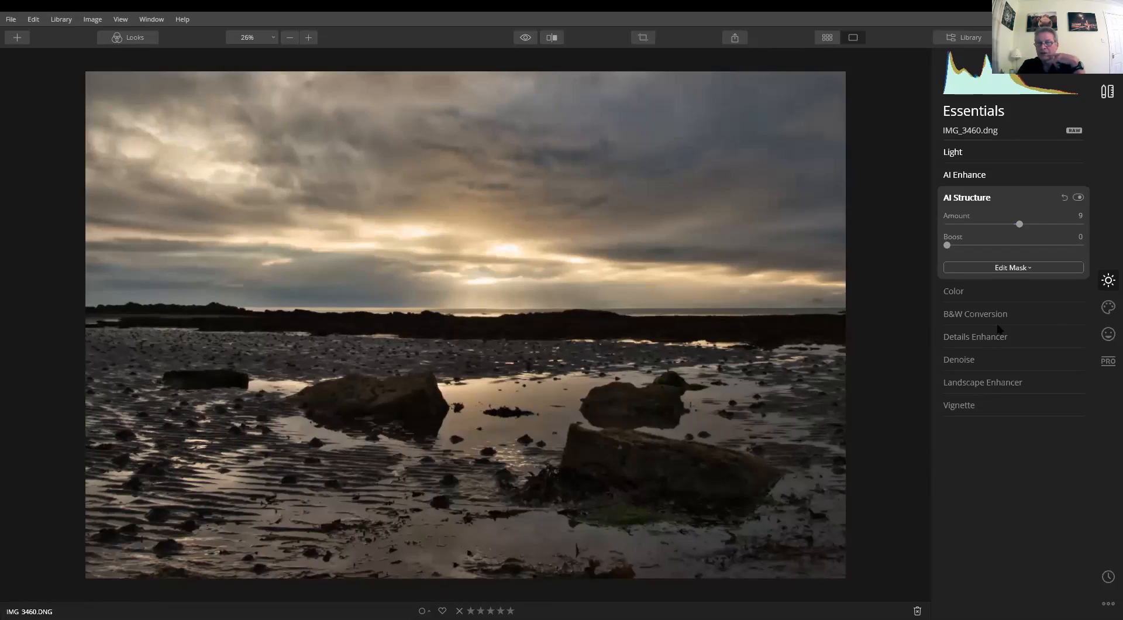
Raise the saturation of only the blue tones to 88 in the advanced Color settings
{"action": "left_click", "coordinate": [992, 293]}
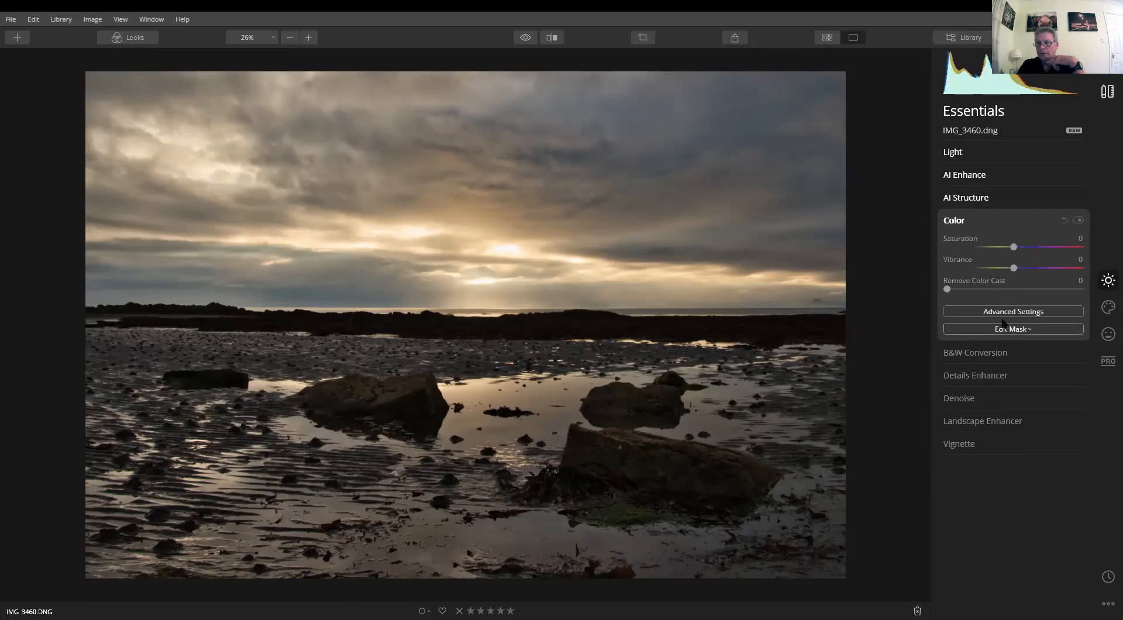
{"action": "left_click", "coordinate": [1004, 314]}
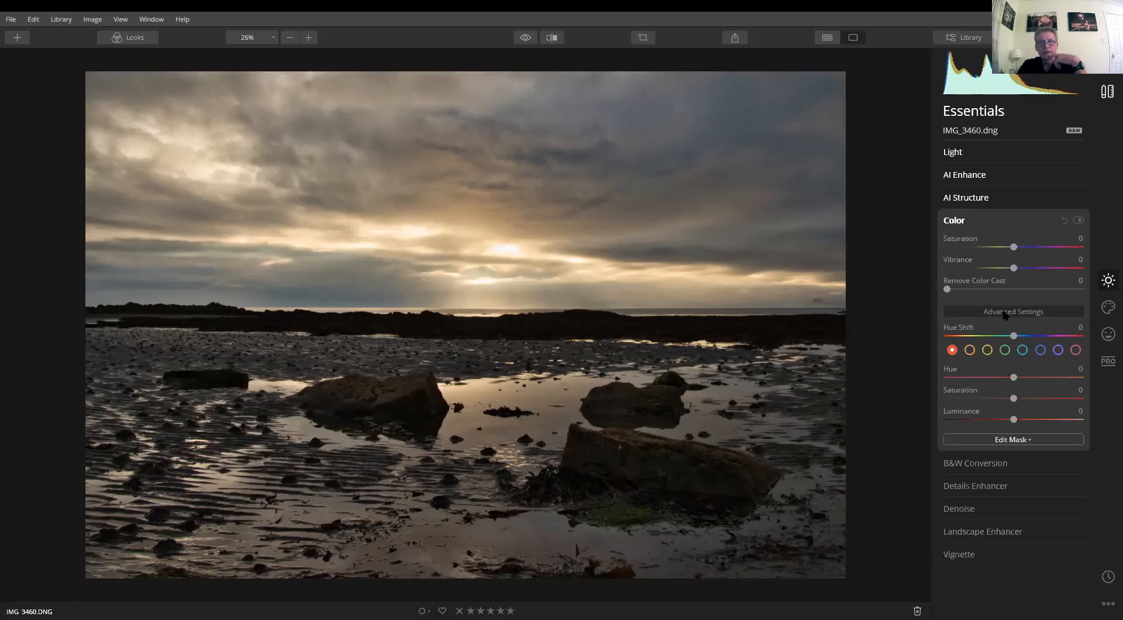
{"action": "left_click", "coordinate": [1040, 351]}
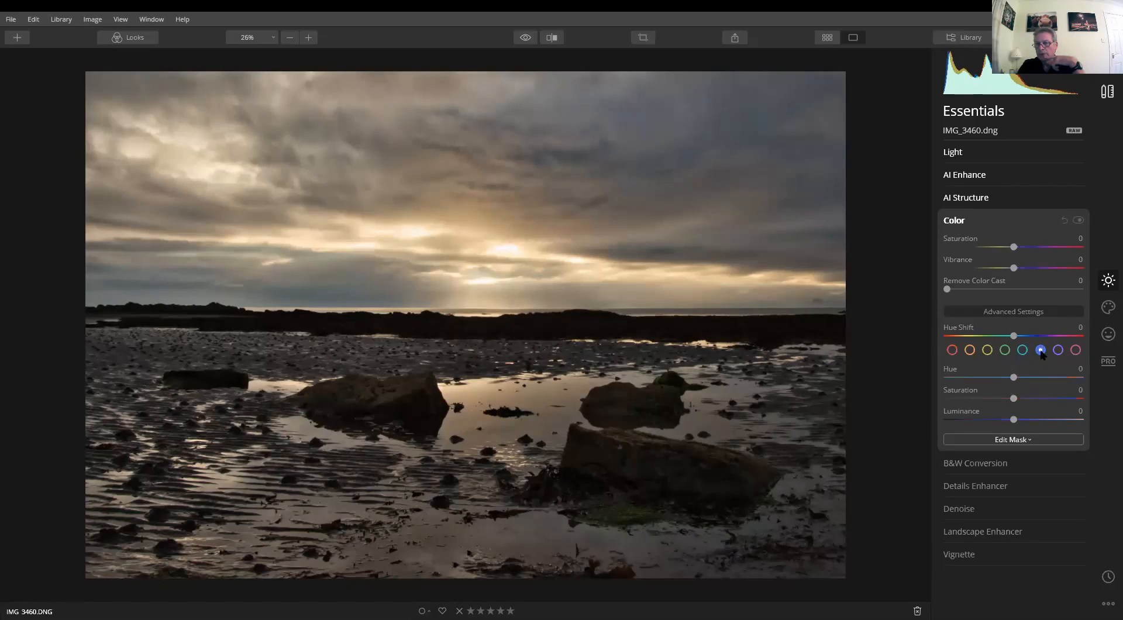
{"action": "left_click", "coordinate": [1049, 398]}
{"action": "left_click_drag", "start_coordinate": [1049, 399], "coordinate": [1072, 398]}
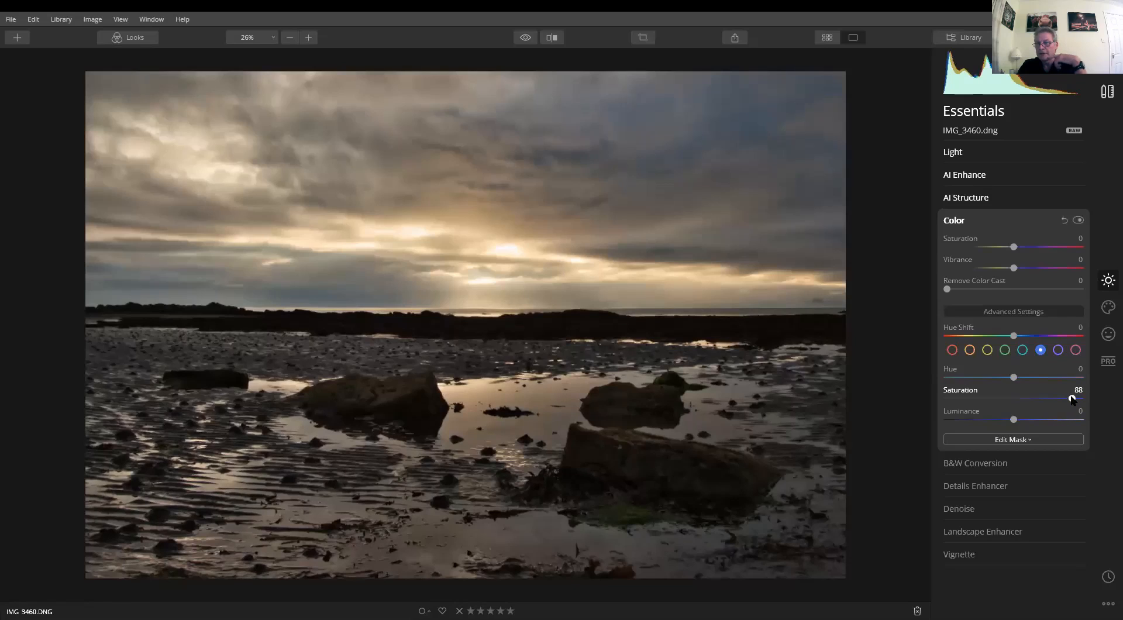
Set the orange tones' Saturation to 43 and Luminance to -15
{"action": "left_click", "coordinate": [969, 350]}
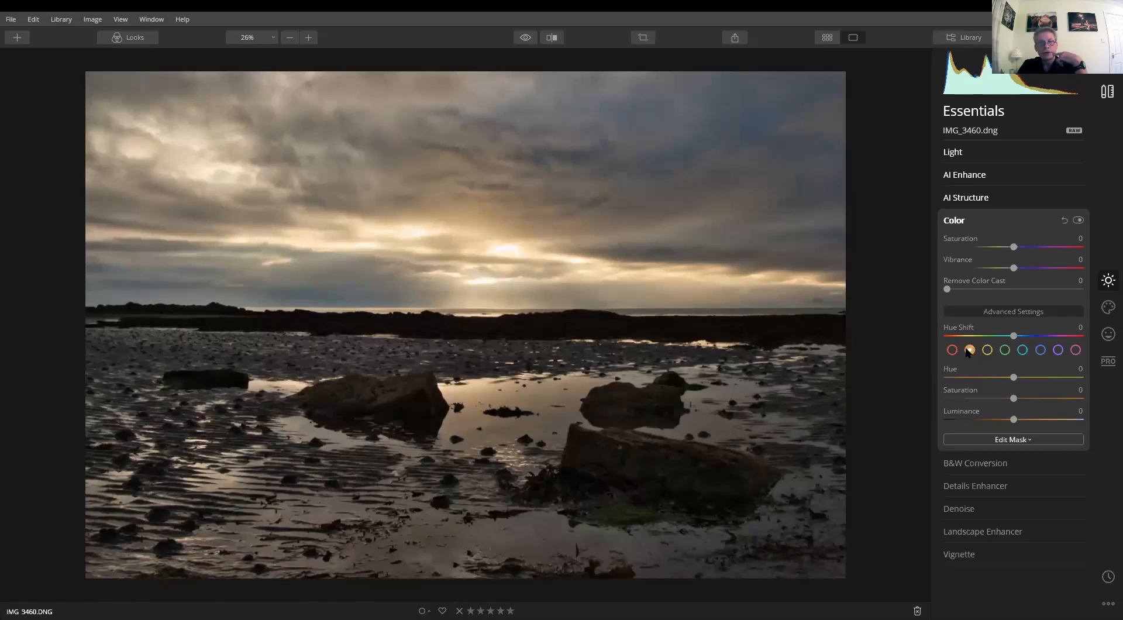
{"action": "left_click_drag", "start_coordinate": [1013, 398], "coordinate": [1040, 399]}
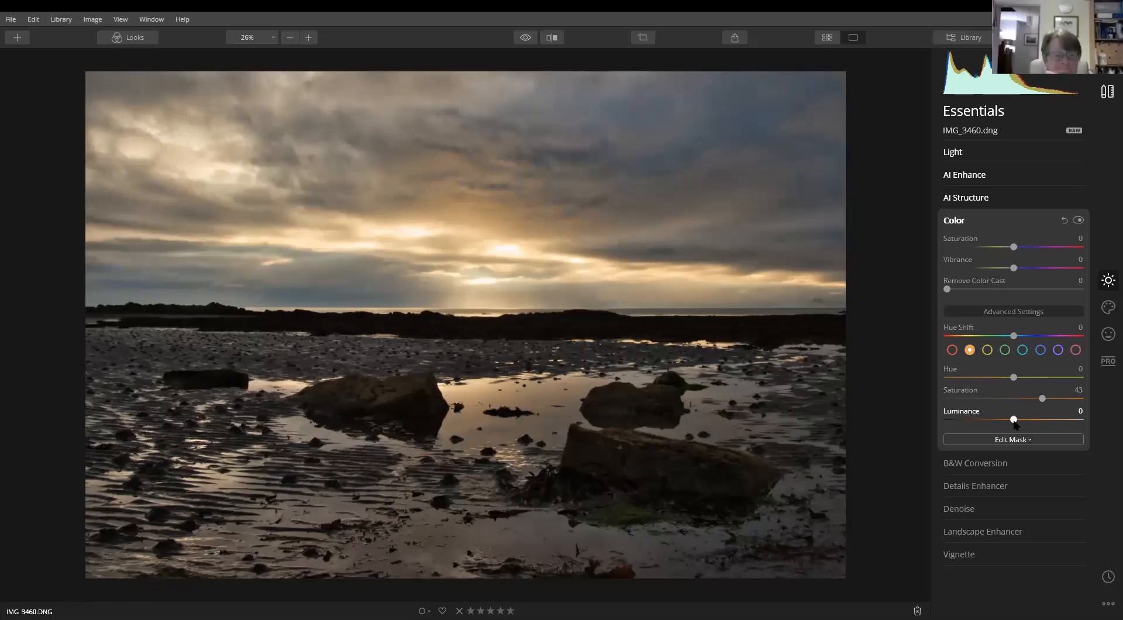
{"action": "left_click_drag", "start_coordinate": [1015, 422], "coordinate": [1004, 421]}
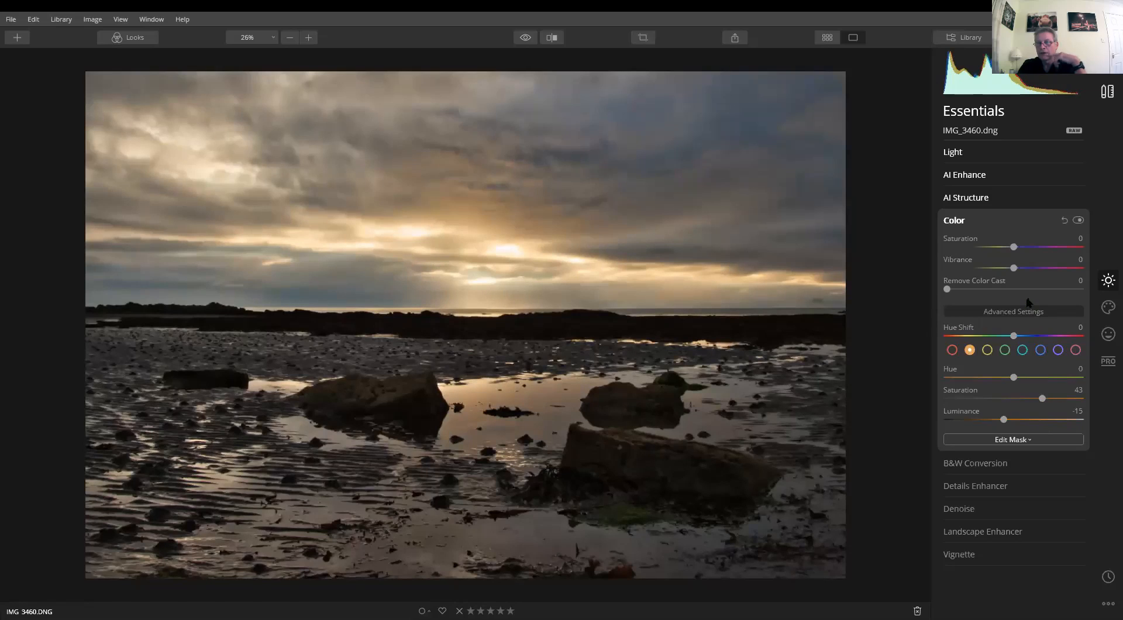
Set the beach photo's overall color Saturation to 14 and check the large foreground rock at 100%
{"action": "left_click_drag", "start_coordinate": [1014, 248], "coordinate": [1022, 248]}
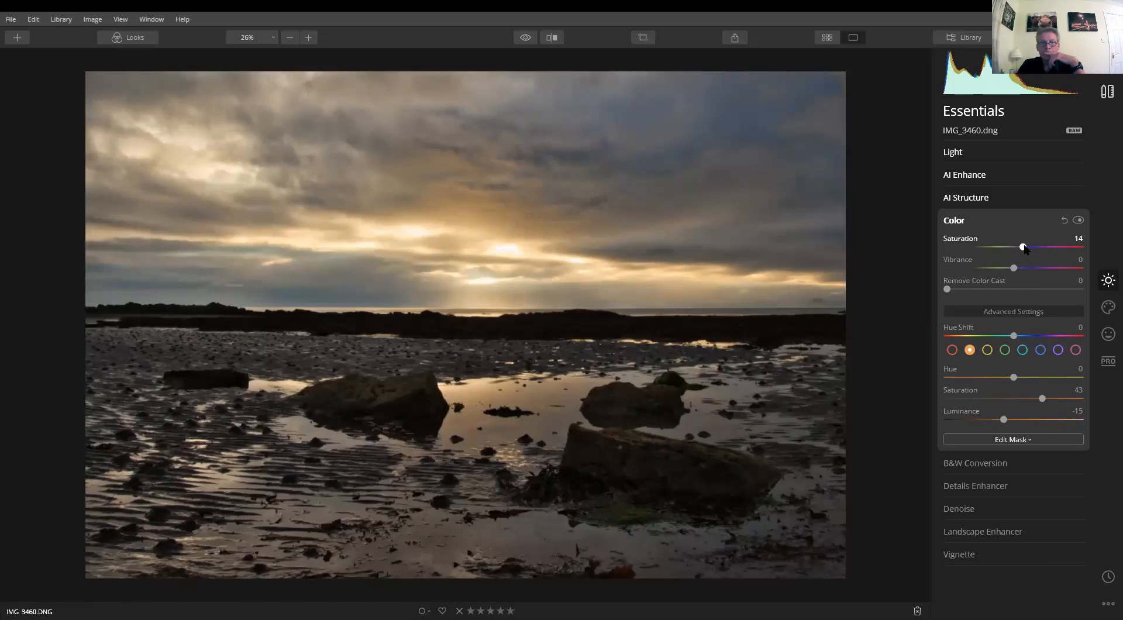
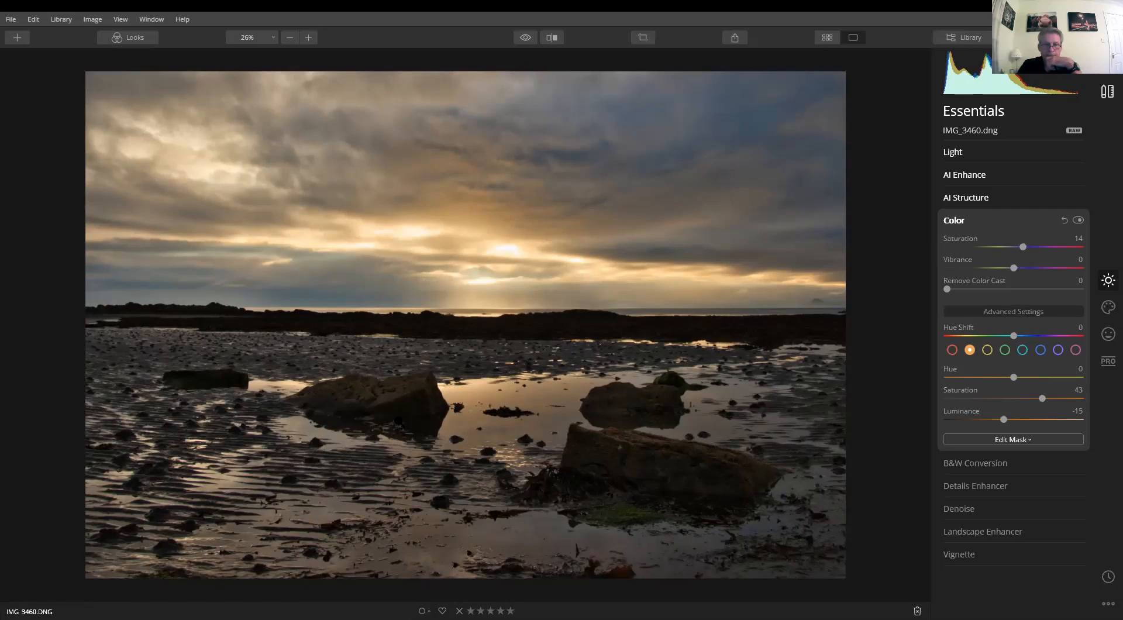
{"action": "double_click", "coordinate": [651, 474]}
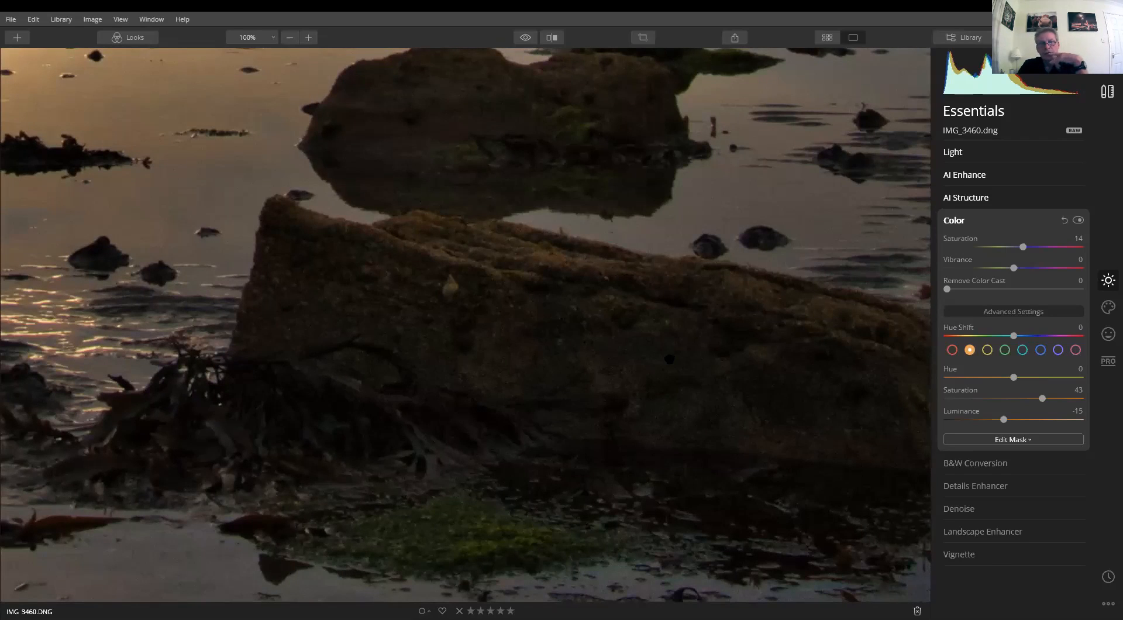
{"action": "left_click", "coordinate": [669, 358]}
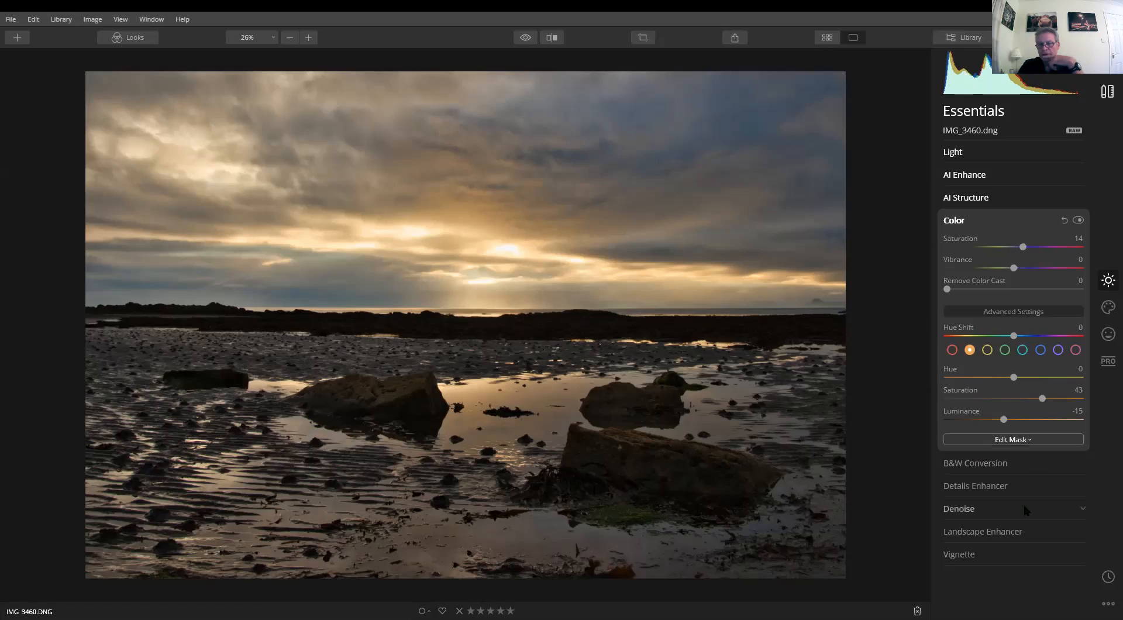
Apply the Landscape Enhancer with Dehaze at 19 and Golden Hour at 18
{"action": "left_click", "coordinate": [983, 531]}
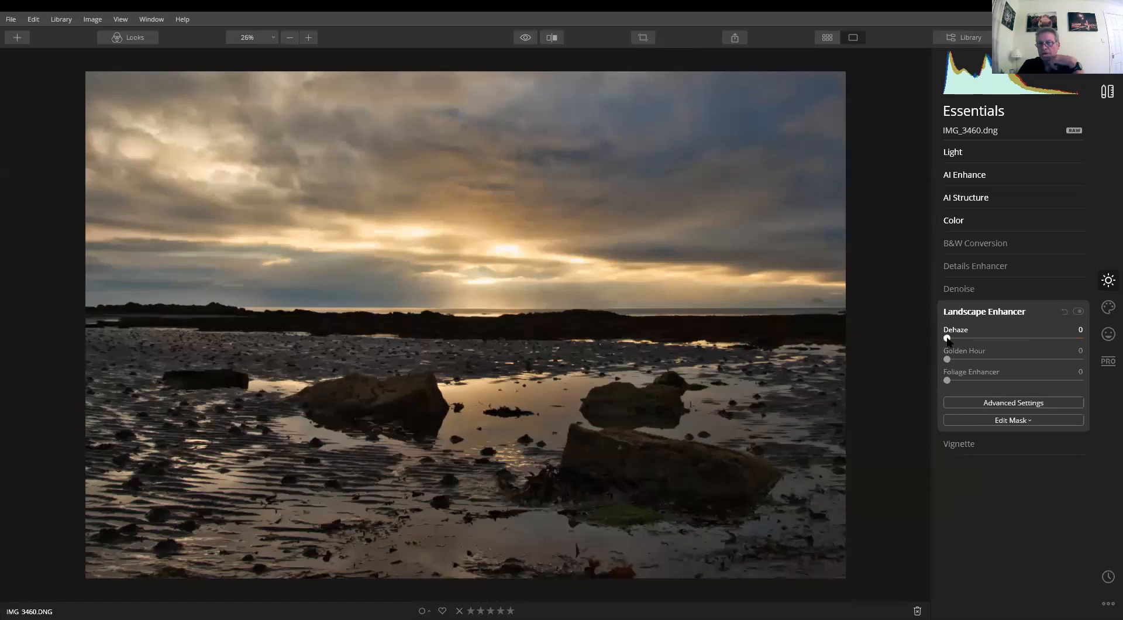
{"action": "left_click_drag", "start_coordinate": [946, 338], "coordinate": [968, 361]}
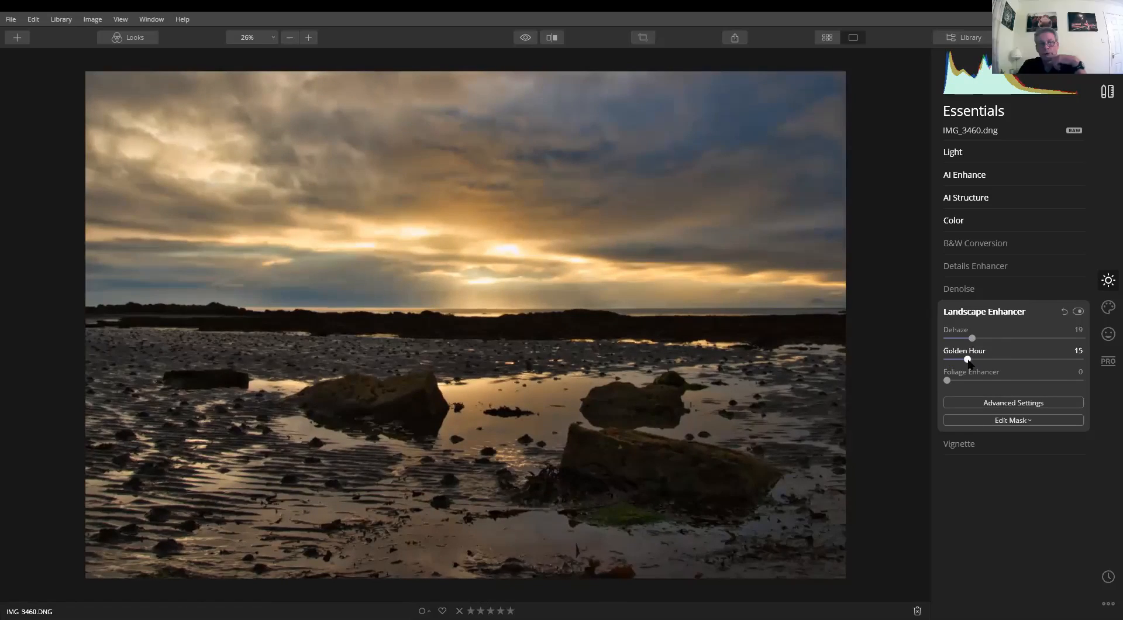
{"action": "left_click", "coordinate": [959, 443]}
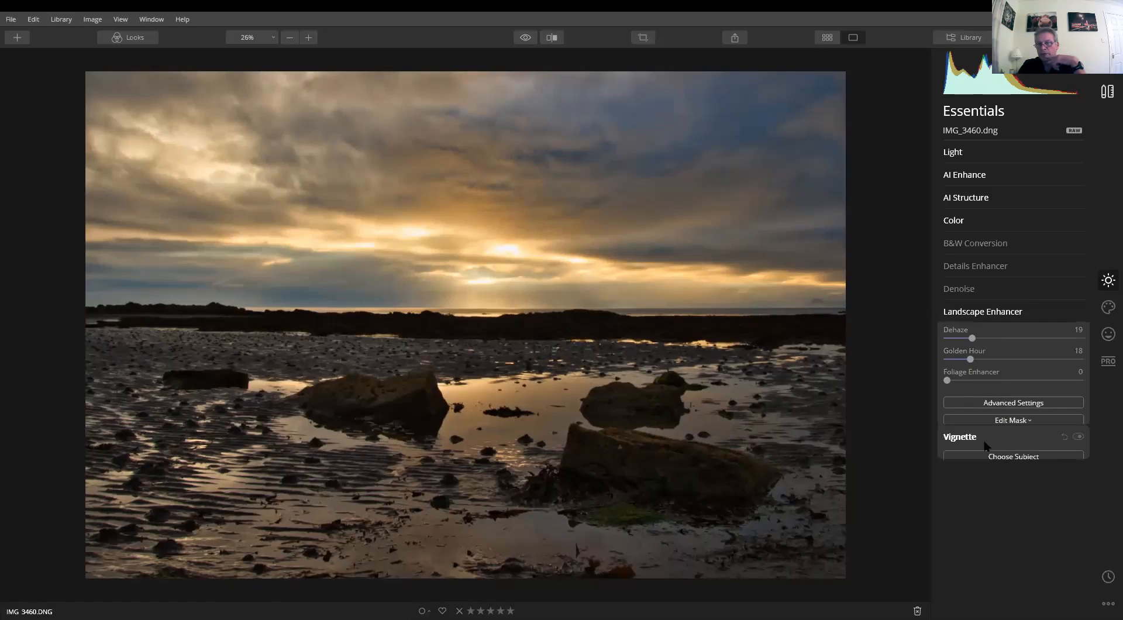
Set Luminosity Denoise to 45 and Color Denoise to 23, comparing the foreground rock at 100% with and without Denoise
{"action": "left_click", "coordinate": [975, 289]}
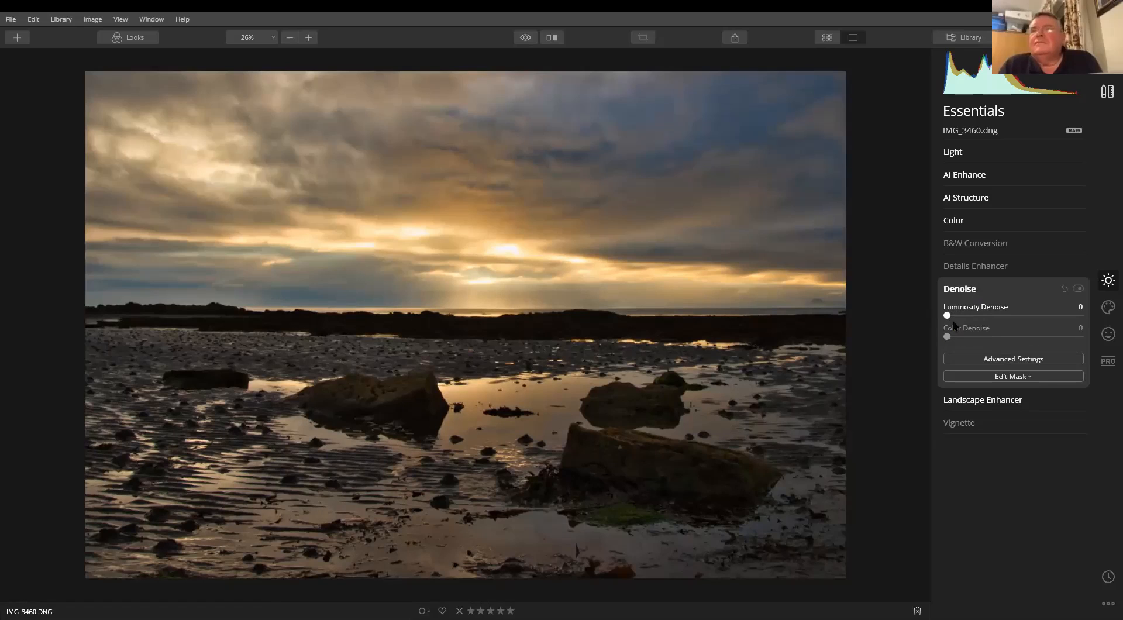
{"action": "left_click", "coordinate": [1001, 315]}
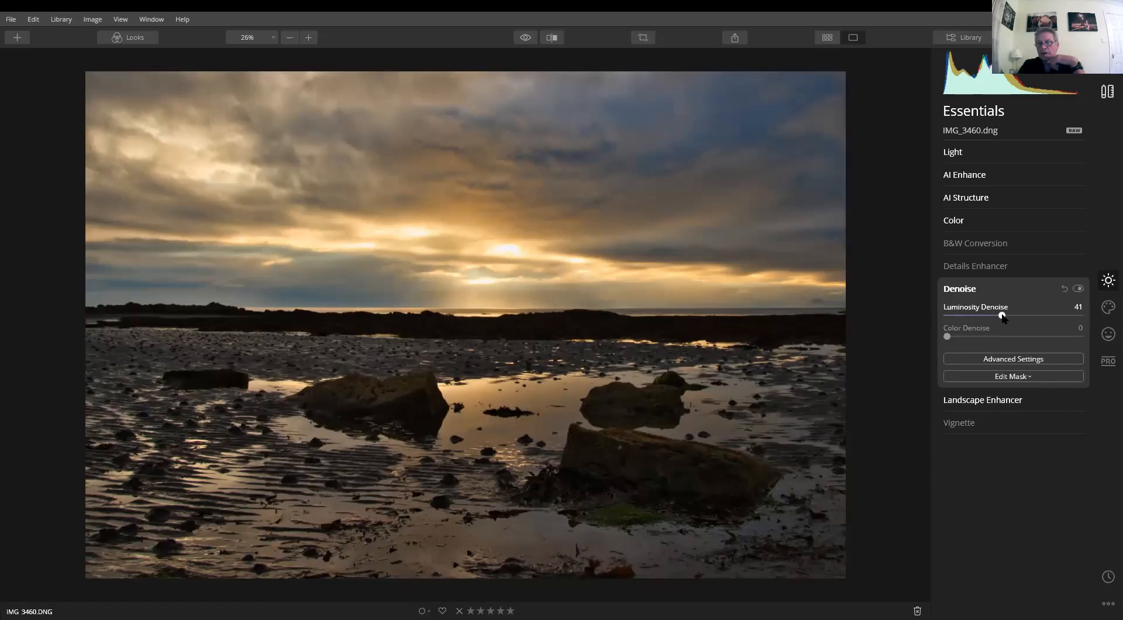
{"action": "left_click", "coordinate": [668, 466]}
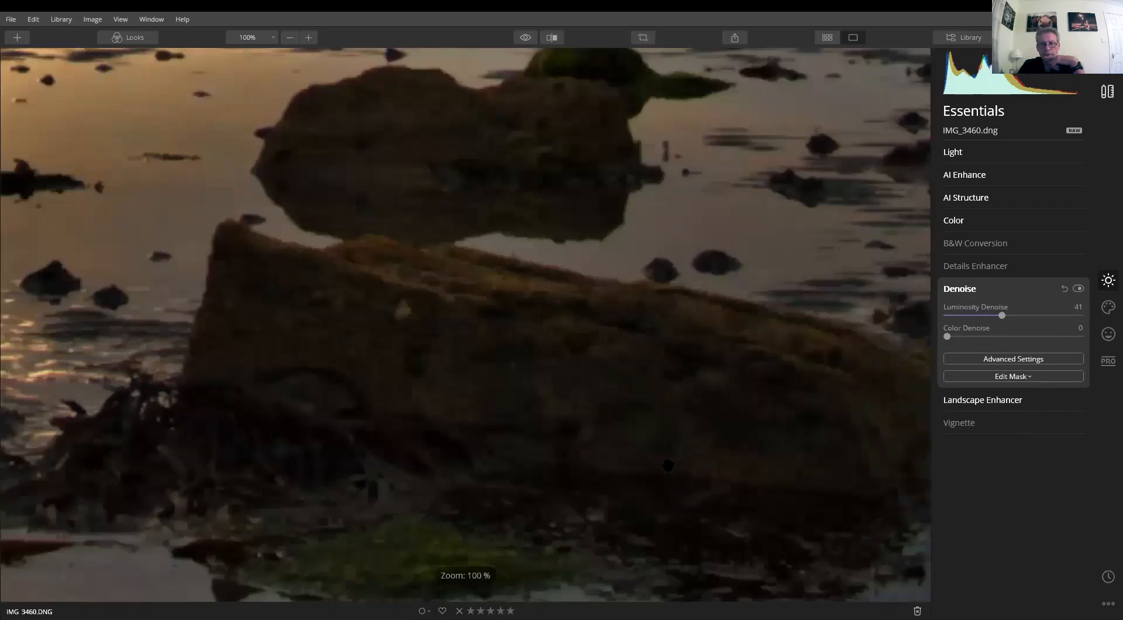
{"action": "left_click_drag", "start_coordinate": [639, 435], "coordinate": [475, 329]}
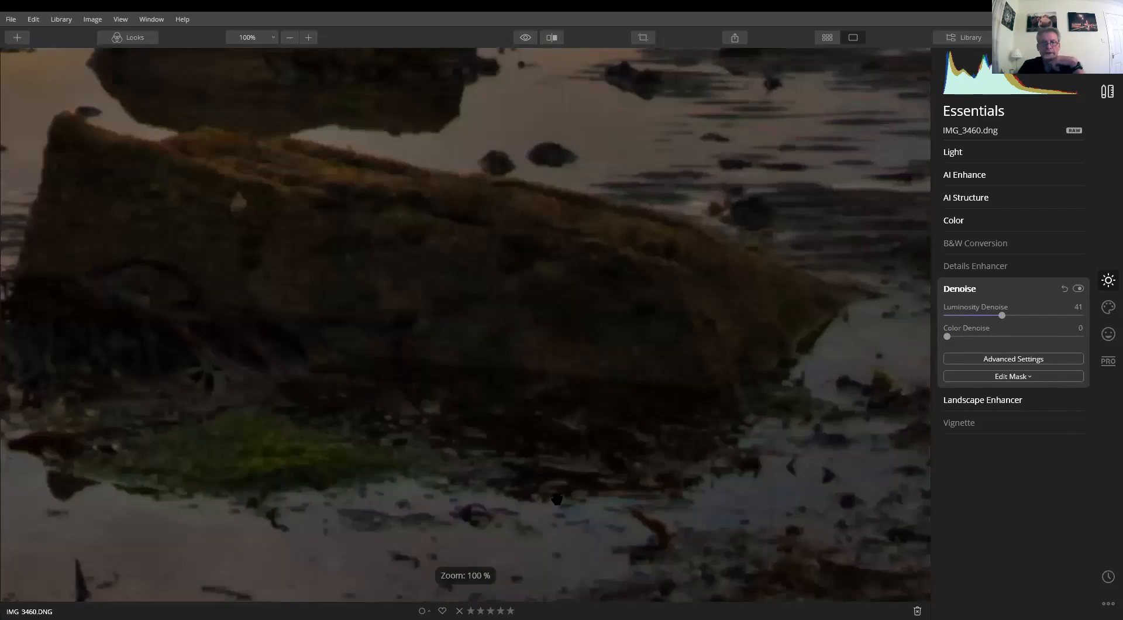
{"action": "left_click", "coordinate": [1079, 289]}
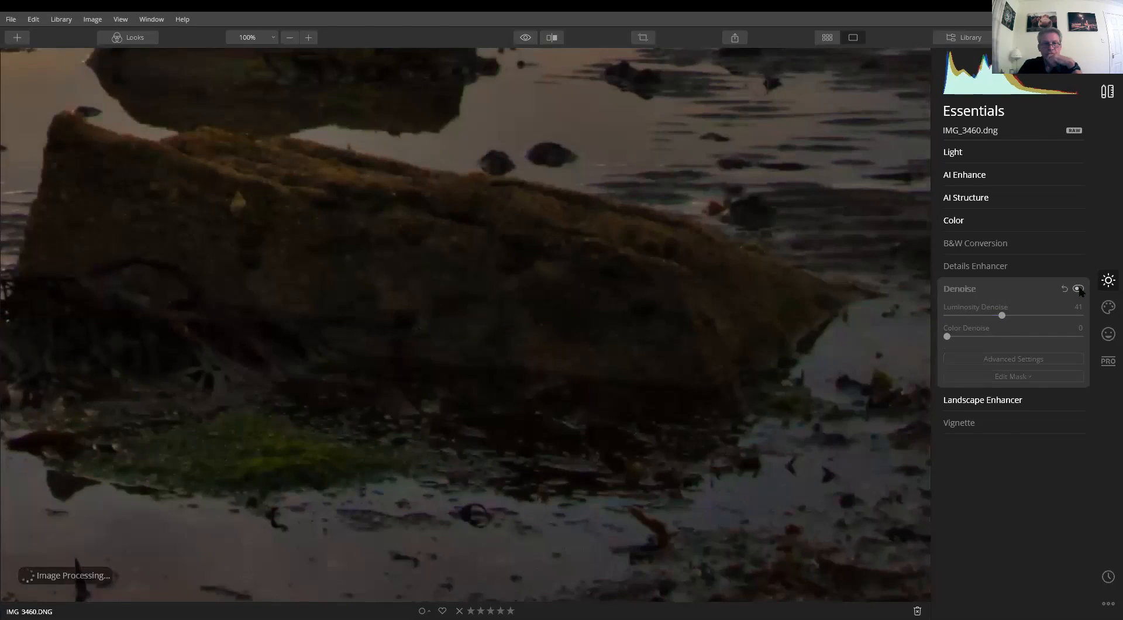
{"action": "left_click", "coordinate": [1079, 289]}
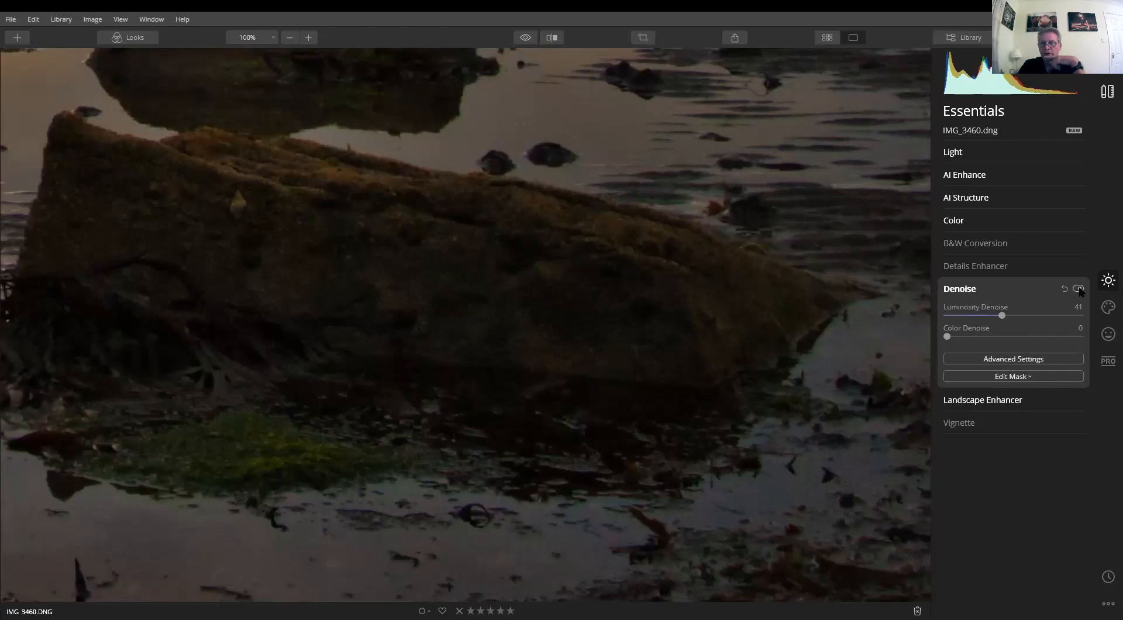
{"action": "left_click", "coordinate": [977, 337]}
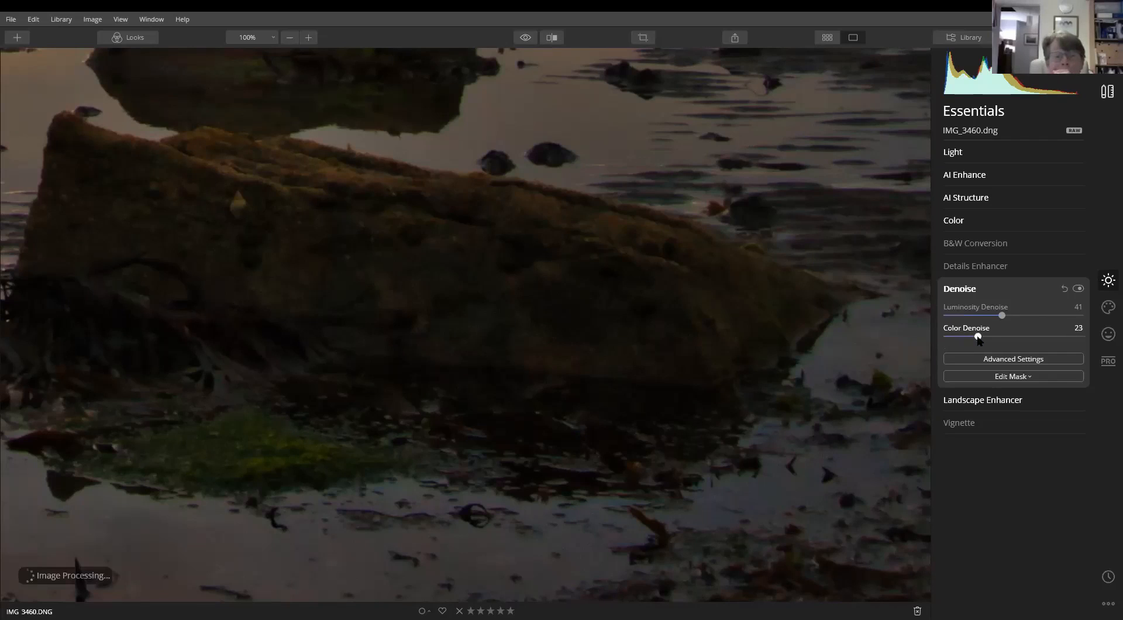
{"action": "left_click", "coordinate": [1006, 316]}
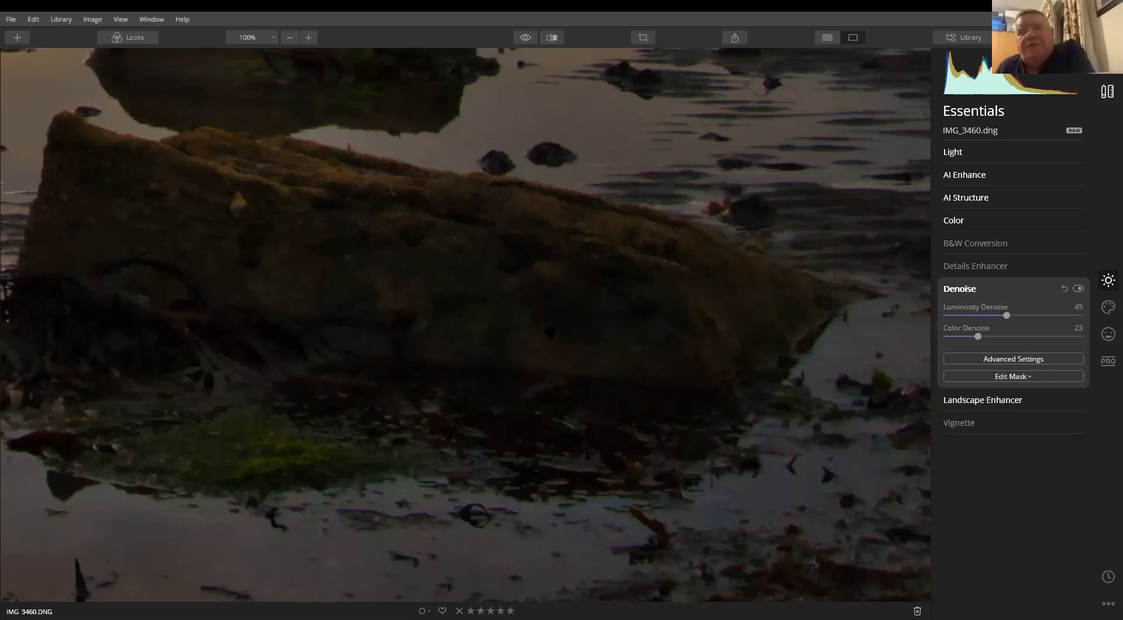
{"action": "left_click", "coordinate": [550, 332]}
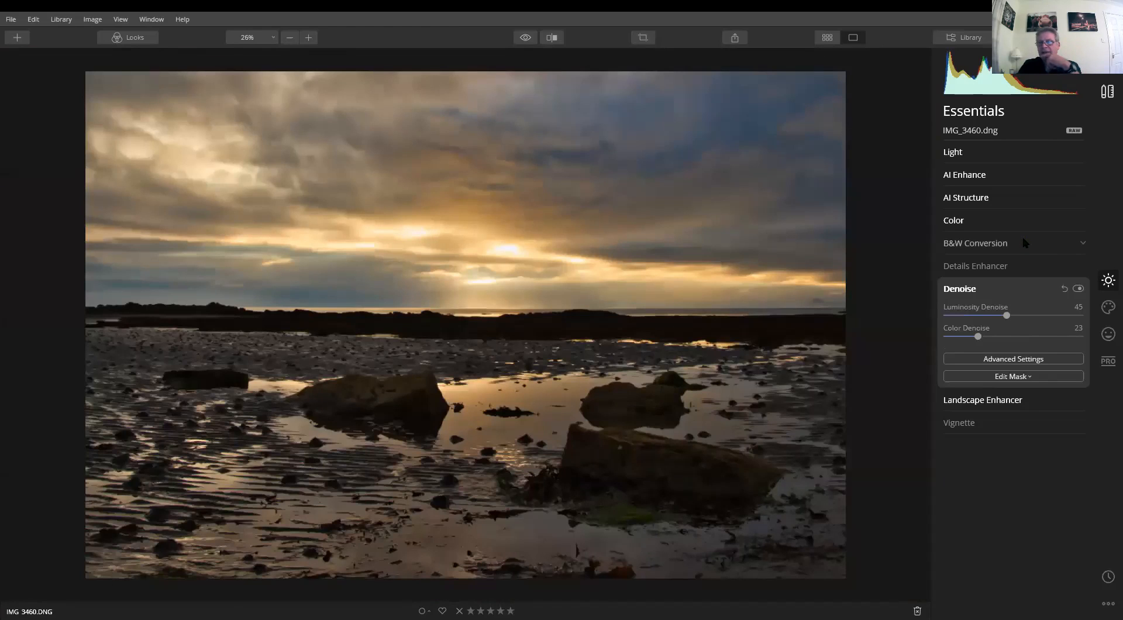
Try stronger and weaker shadow recovery in the Light settings and set Shadows to 28
{"action": "left_click", "coordinate": [1015, 146]}
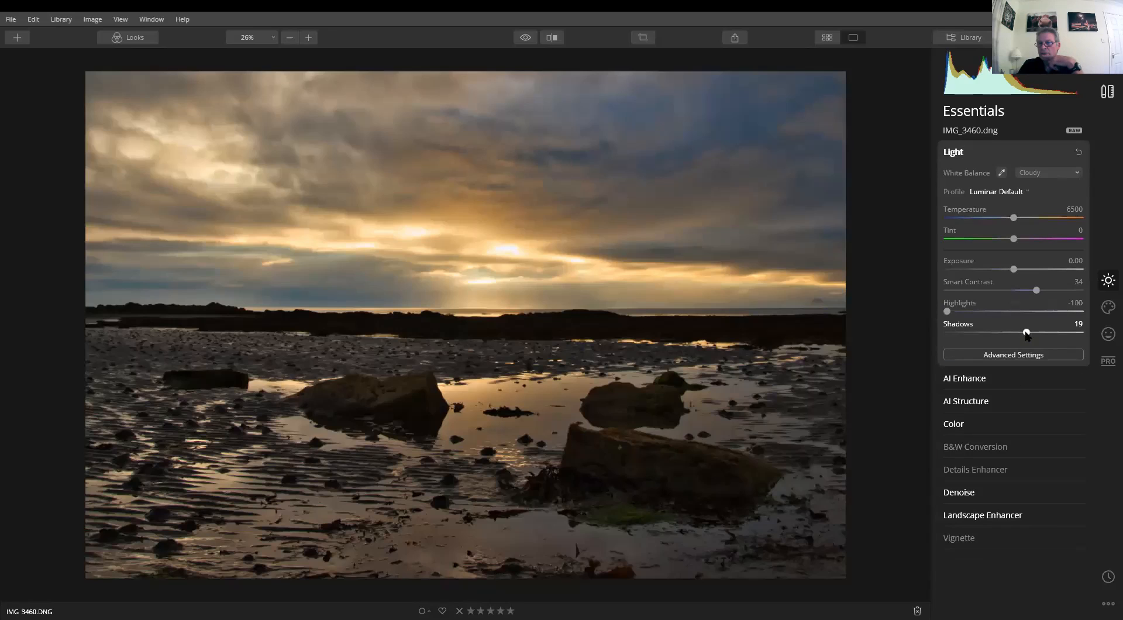
{"action": "left_click_drag", "start_coordinate": [1026, 332], "coordinate": [1061, 333]}
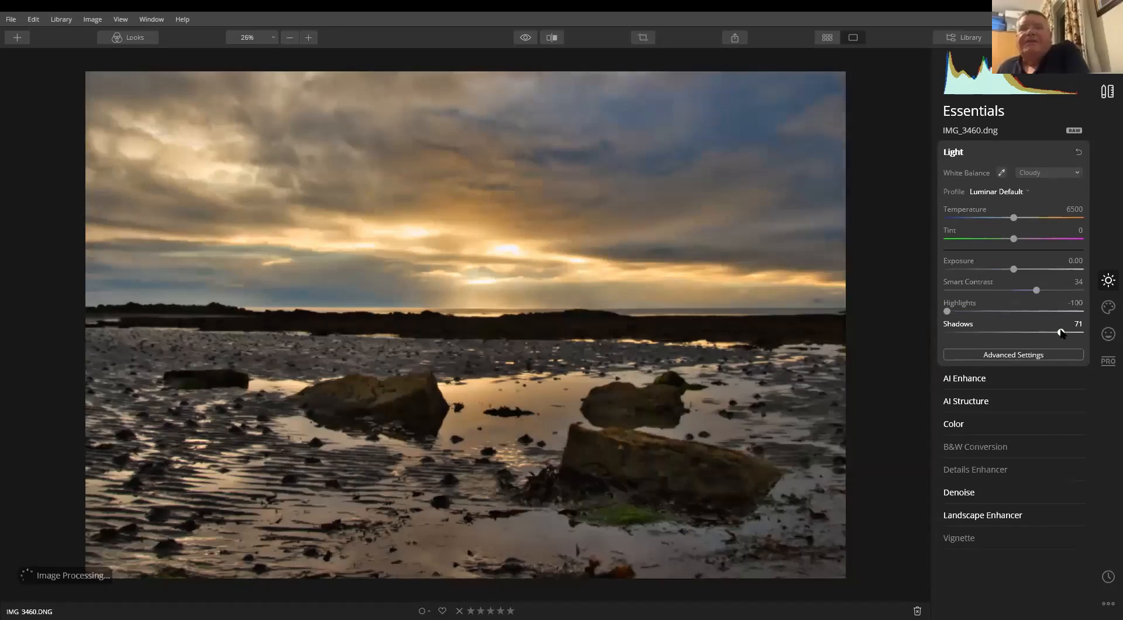
{"action": "left_click_drag", "start_coordinate": [1061, 333], "coordinate": [1026, 335]}
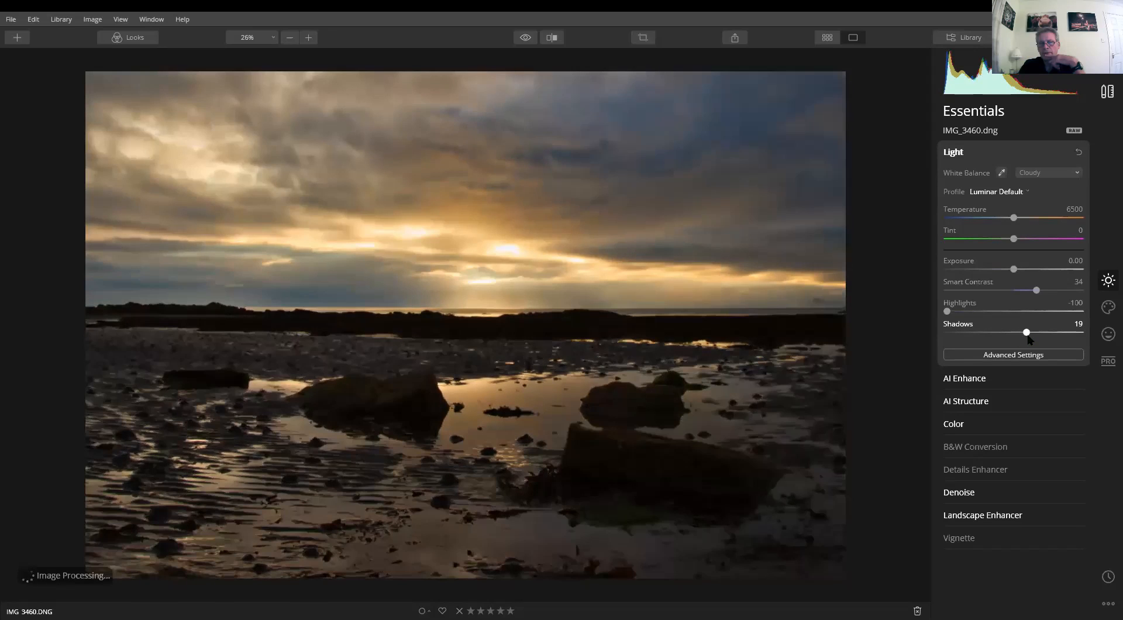
{"action": "left_click_drag", "start_coordinate": [1034, 334], "coordinate": [1046, 335]}
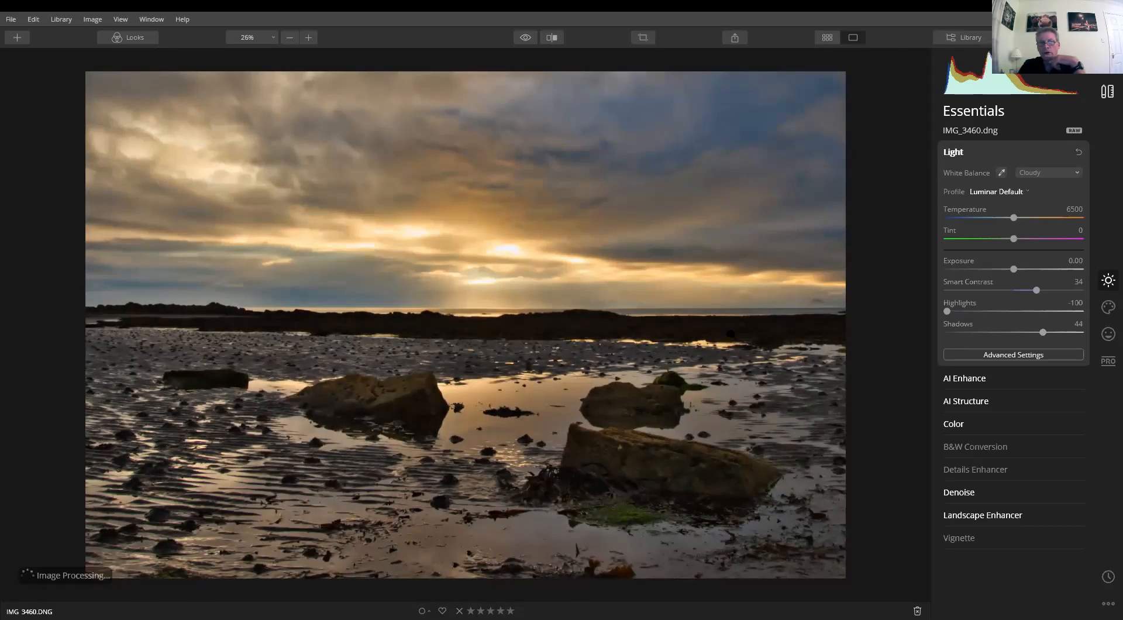
{"action": "left_click", "coordinate": [1029, 333]}
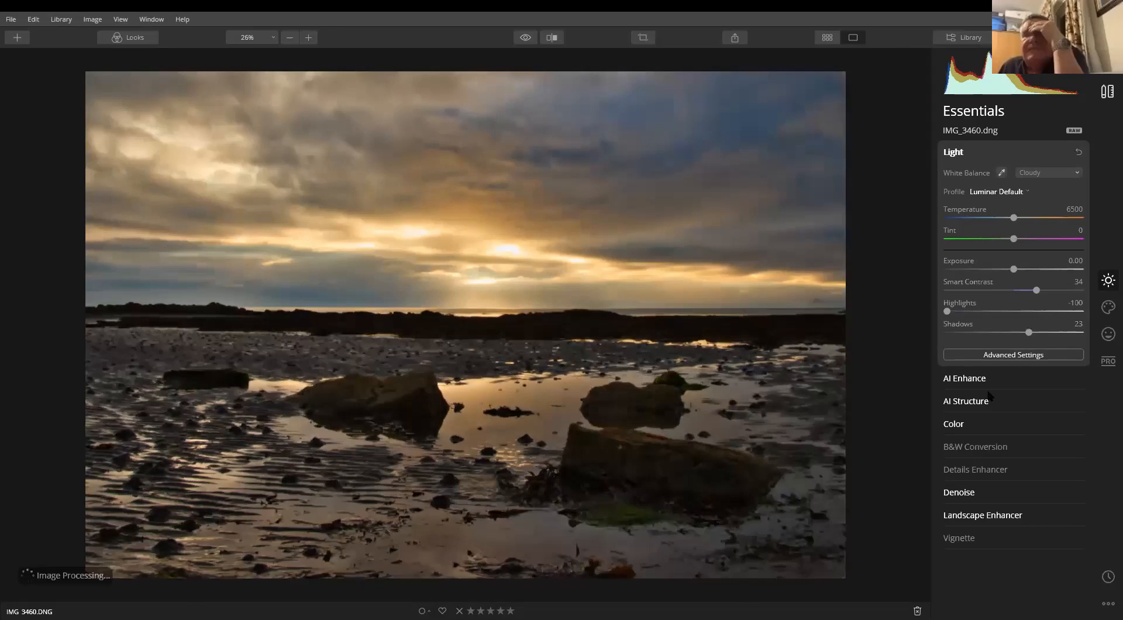
{"action": "left_click_drag", "start_coordinate": [1029, 332], "coordinate": [1032, 332]}
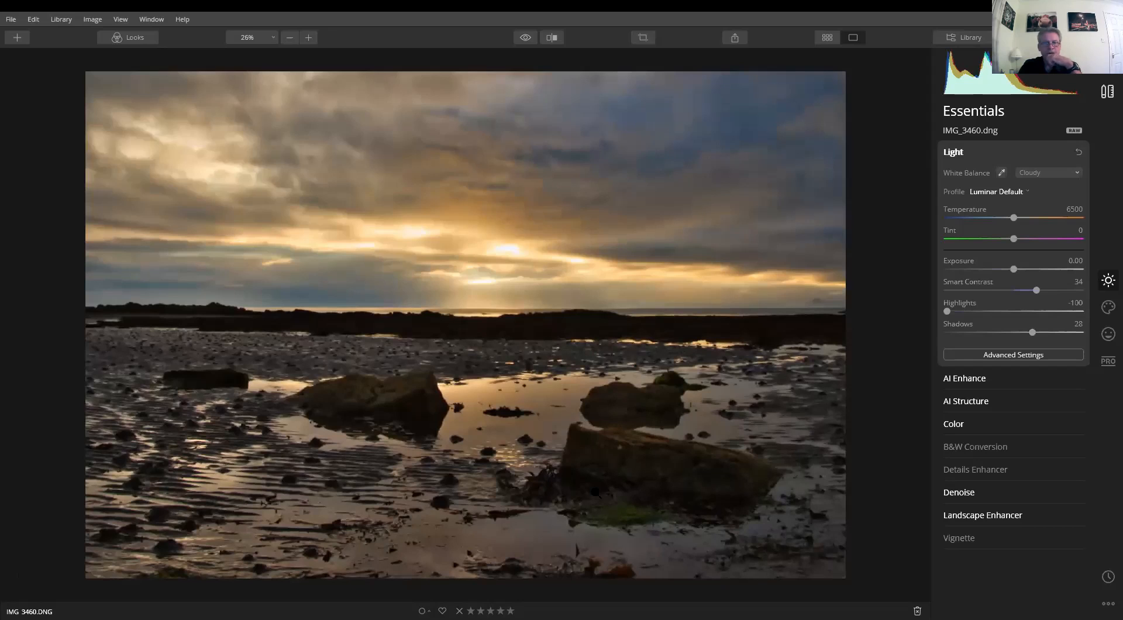
Add a Type 2 Orton Effect to the beach photo with an Amount of 43
{"action": "left_click", "coordinate": [1108, 333]}
{"action": "left_click", "coordinate": [1000, 220]}
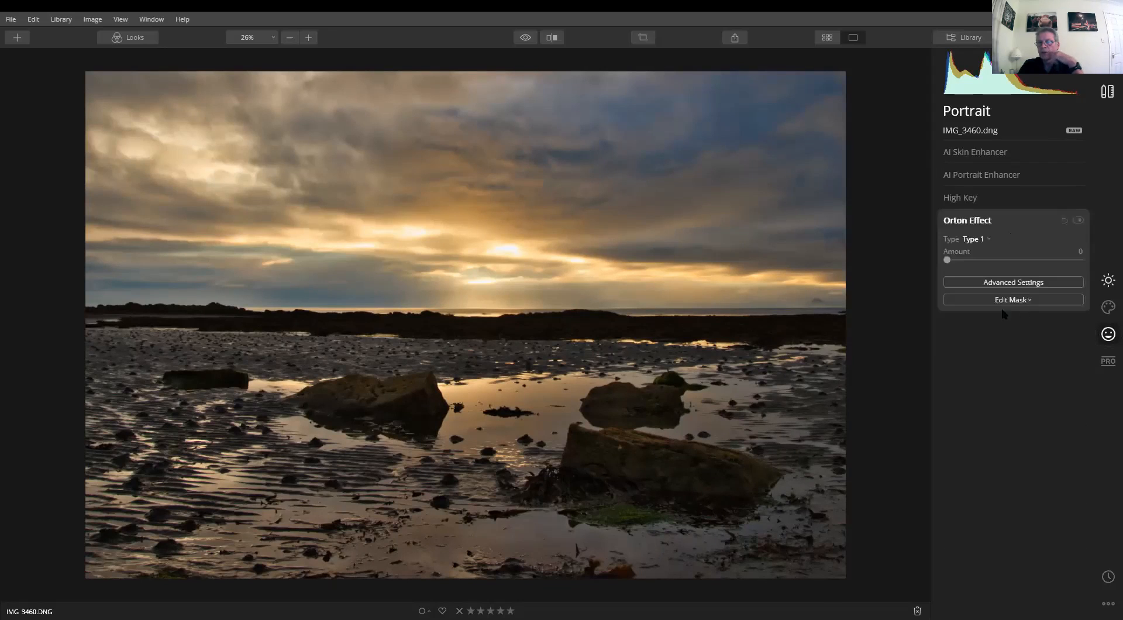
{"action": "left_click", "coordinate": [984, 241]}
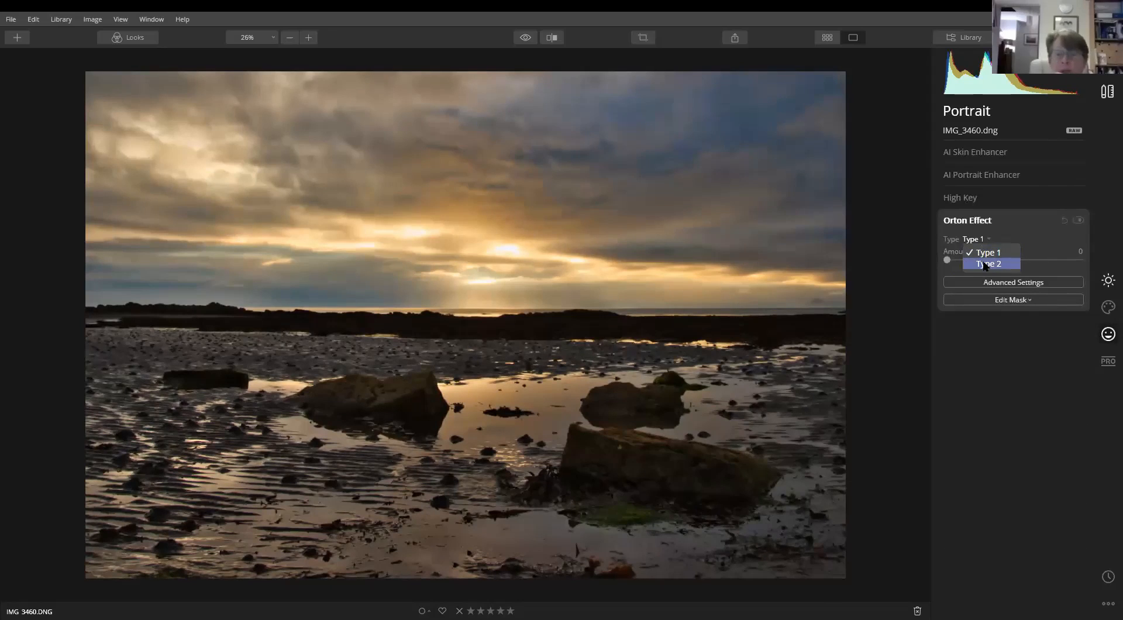
{"action": "left_click", "coordinate": [983, 260]}
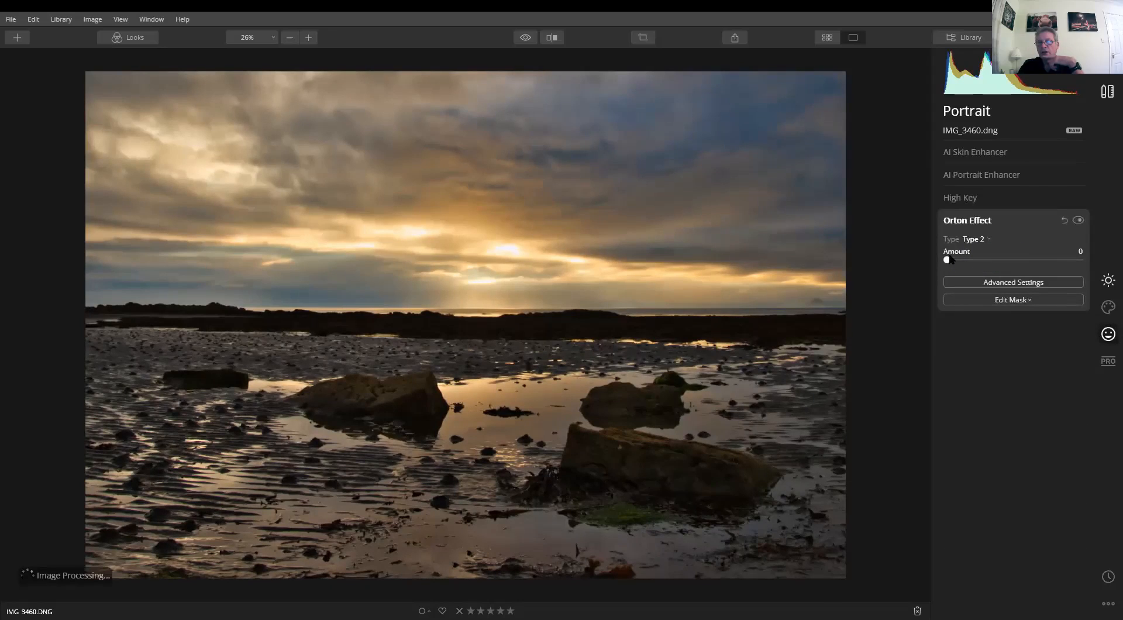
{"action": "left_click_drag", "start_coordinate": [946, 260], "coordinate": [1000, 263]}
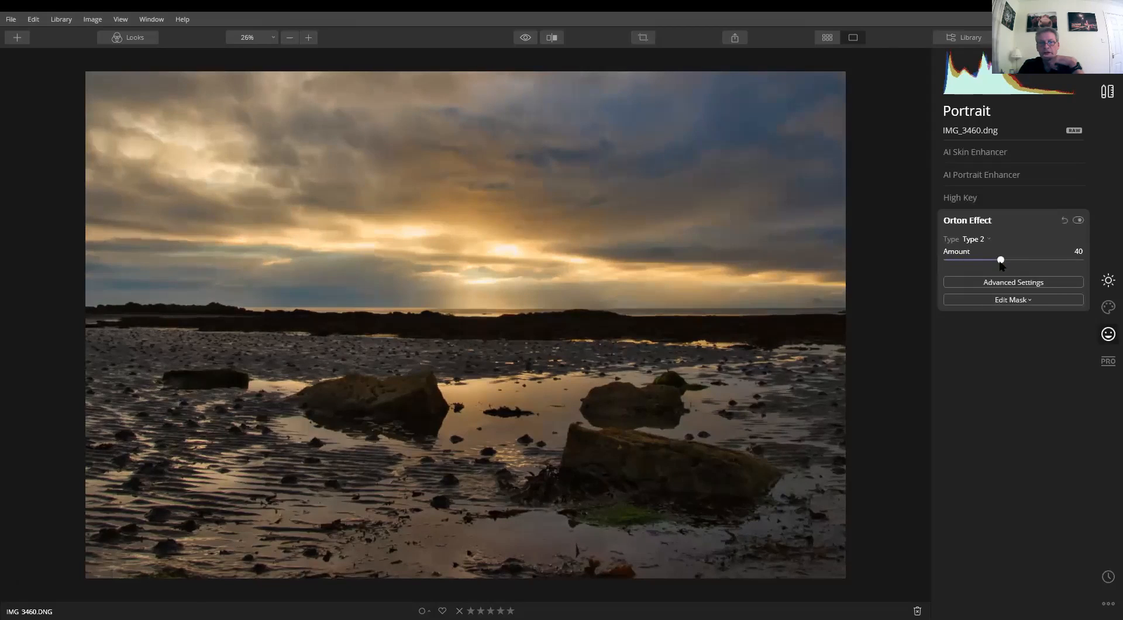
{"action": "left_click_drag", "start_coordinate": [1001, 264], "coordinate": [1004, 262]}
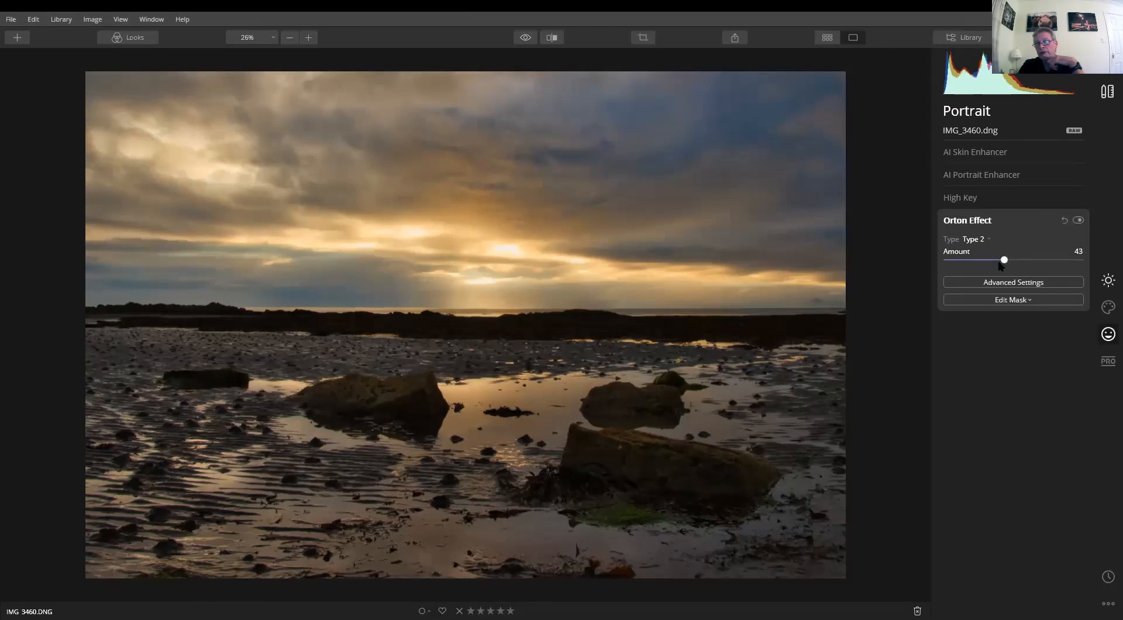
Compare Orton Effect Type 1 against Type 2, keep Type 2 and set its Amount to 50
{"action": "left_click", "coordinate": [973, 239]}
{"action": "left_click", "coordinate": [980, 253]}
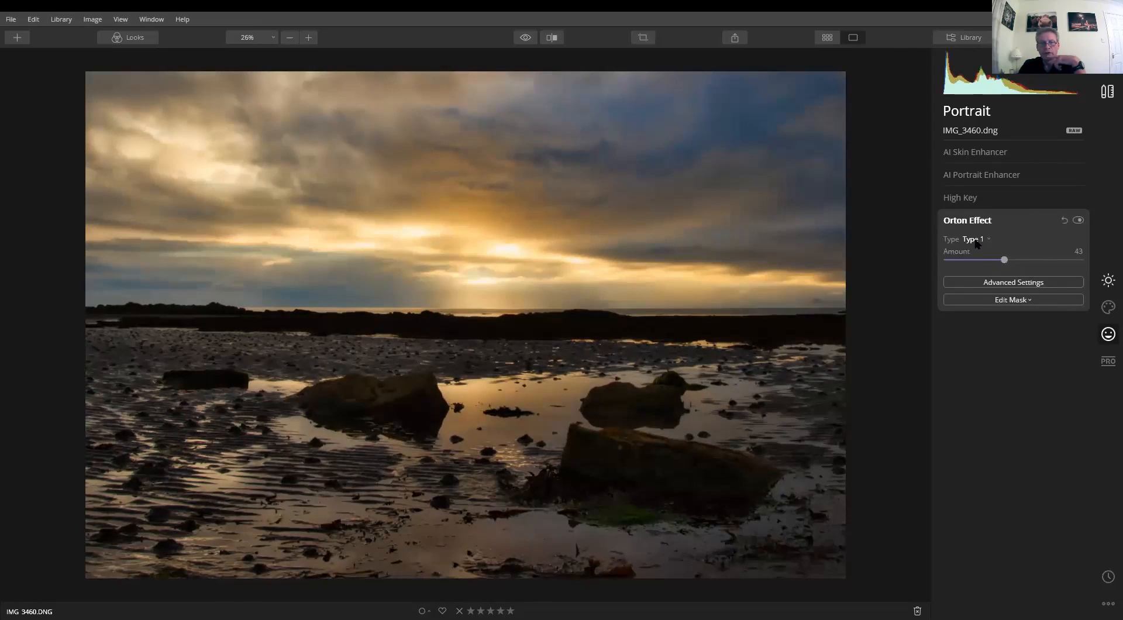
{"action": "left_click", "coordinate": [976, 243]}
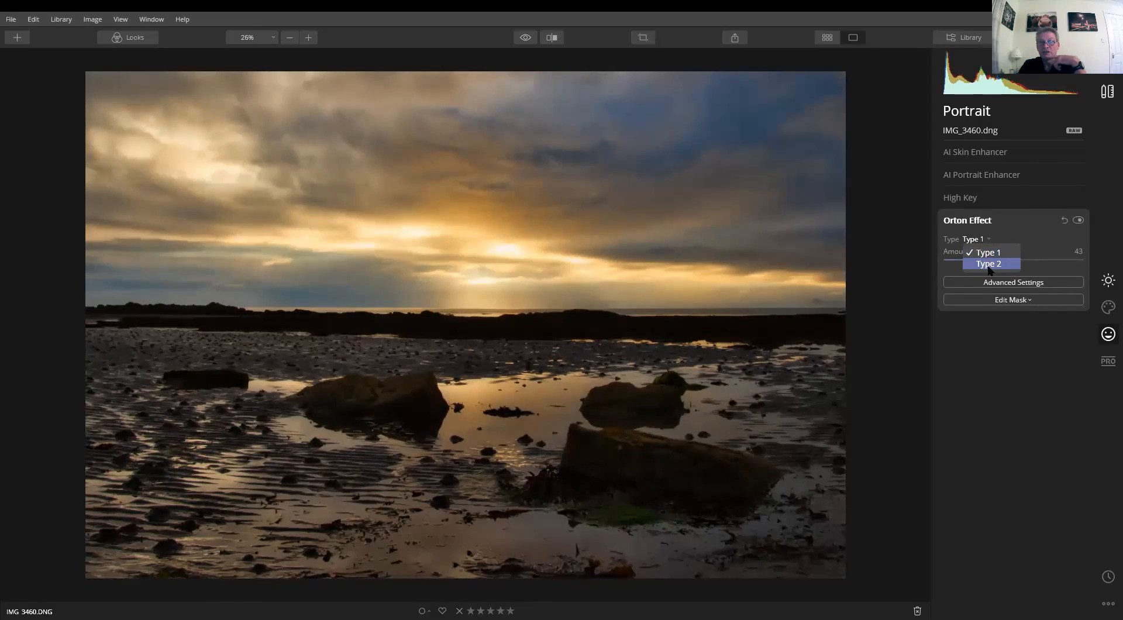
{"action": "left_click", "coordinate": [989, 264]}
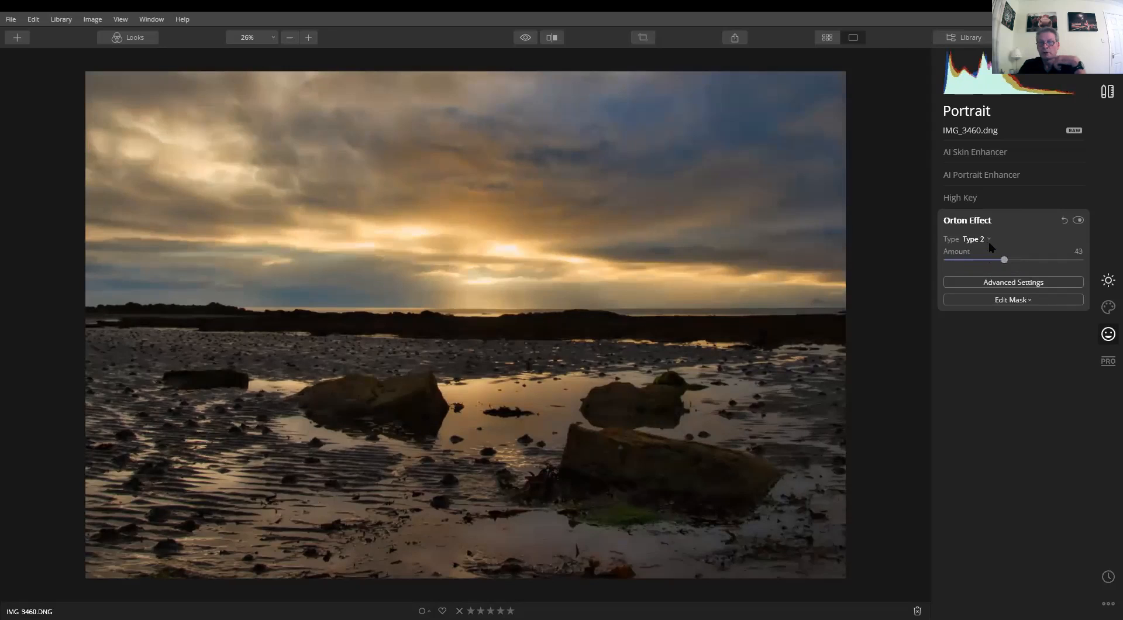
{"action": "left_click", "coordinate": [988, 241]}
{"action": "left_click", "coordinate": [983, 250]}
{"action": "left_click", "coordinate": [985, 239]}
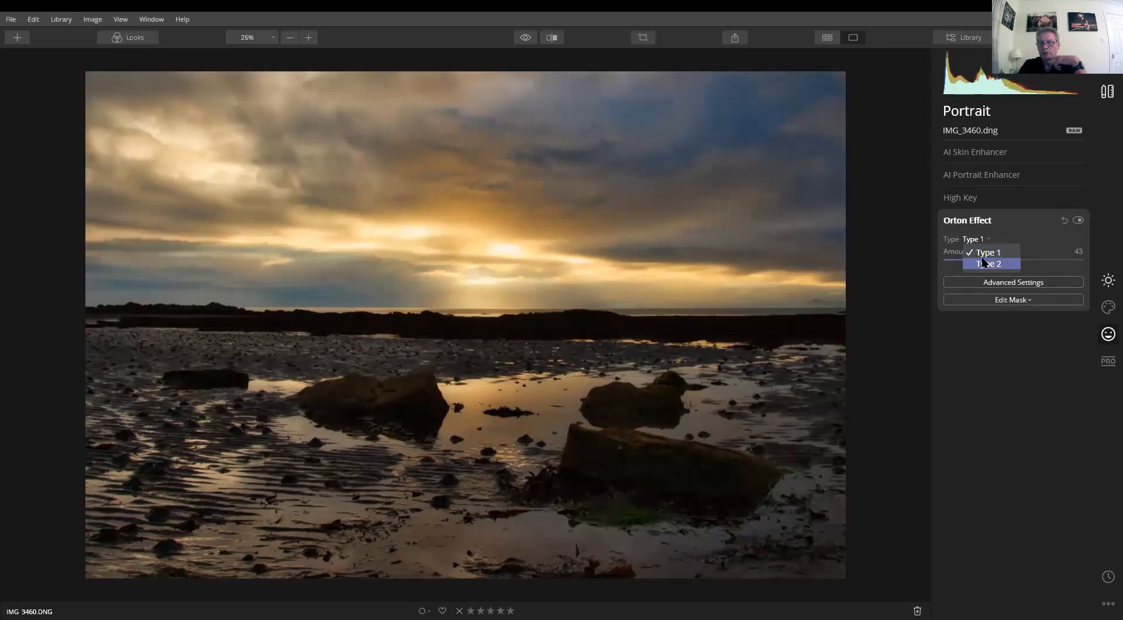
{"action": "left_click", "coordinate": [984, 264]}
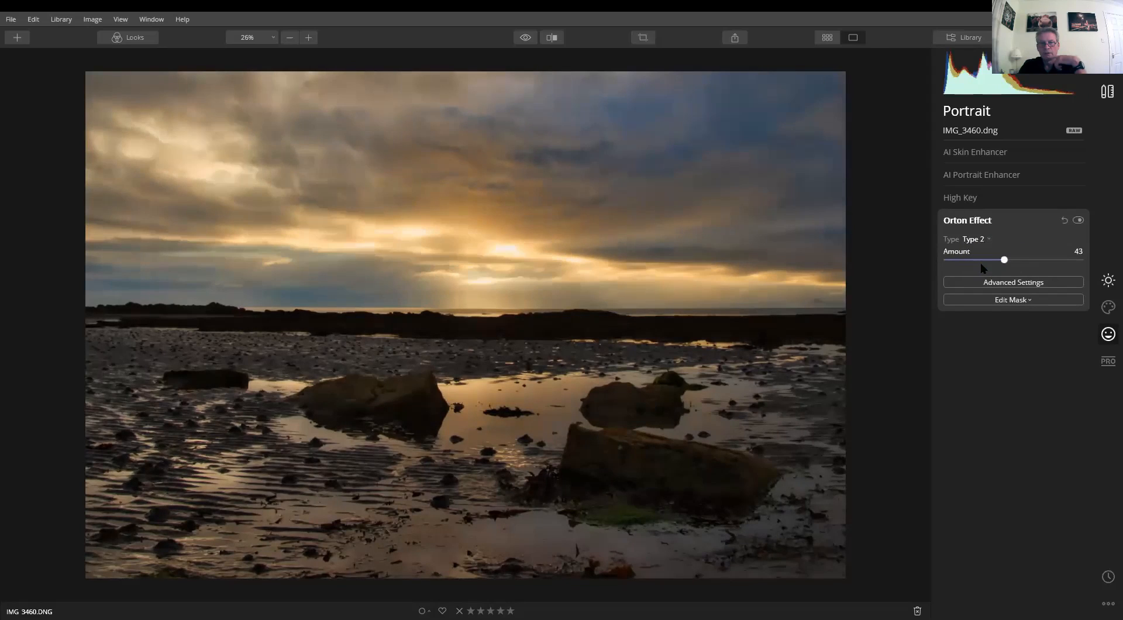
{"action": "left_click_drag", "start_coordinate": [1004, 260], "coordinate": [1014, 260]}
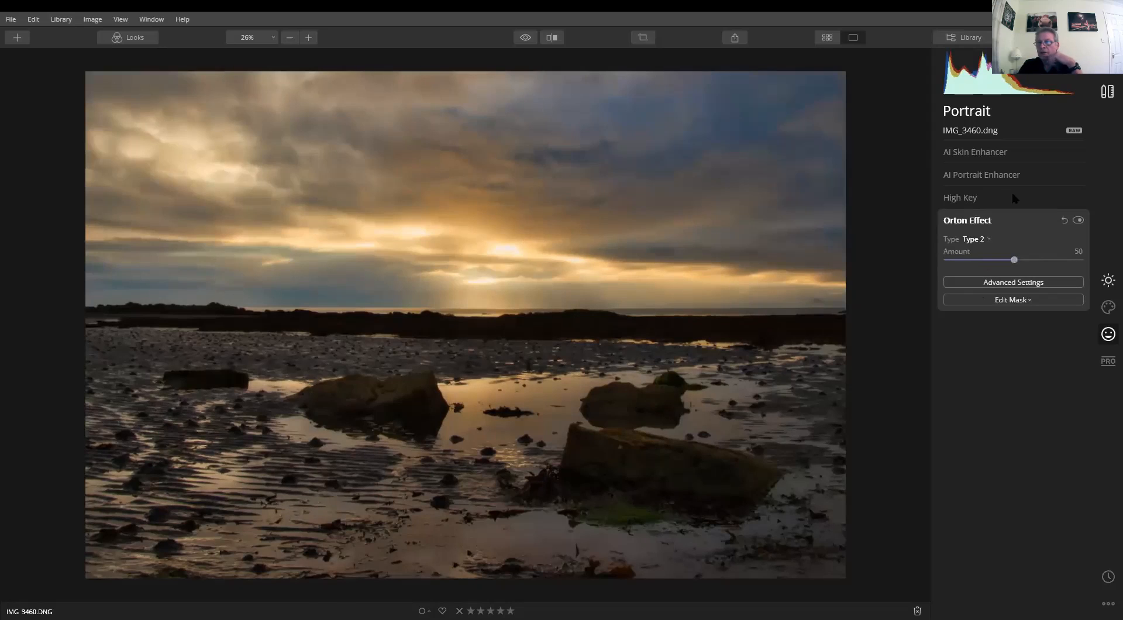
Try the Mystical creative effect on the beach photo with an Amount of 7, then return it to 0
{"action": "left_click", "coordinate": [959, 199]}
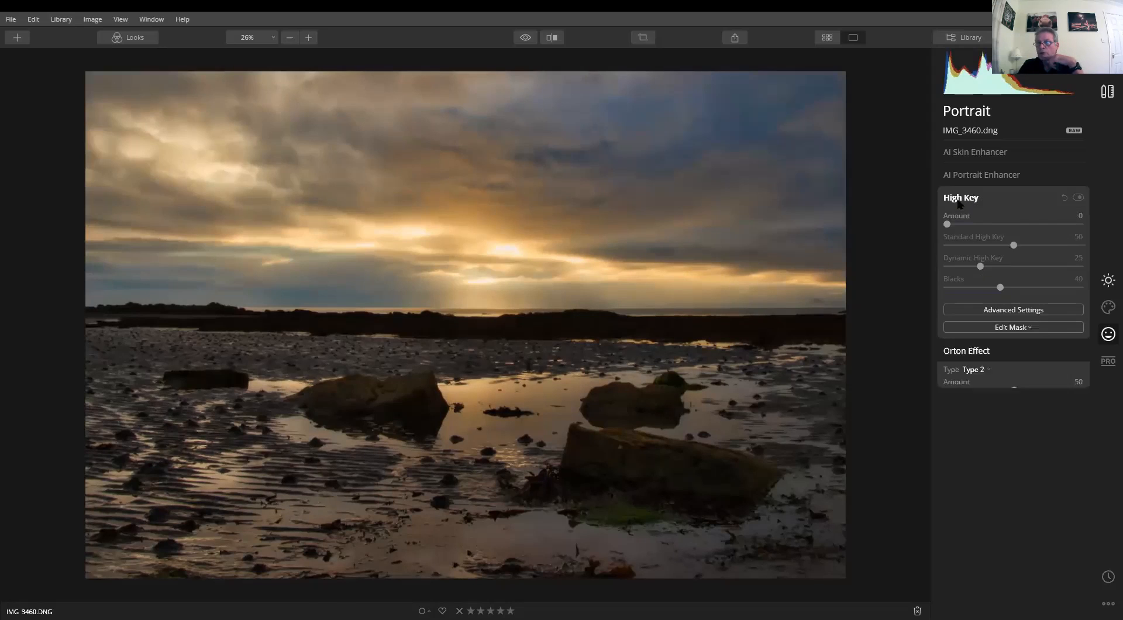
{"action": "left_click", "coordinate": [1107, 306]}
{"action": "left_click", "coordinate": [987, 266]}
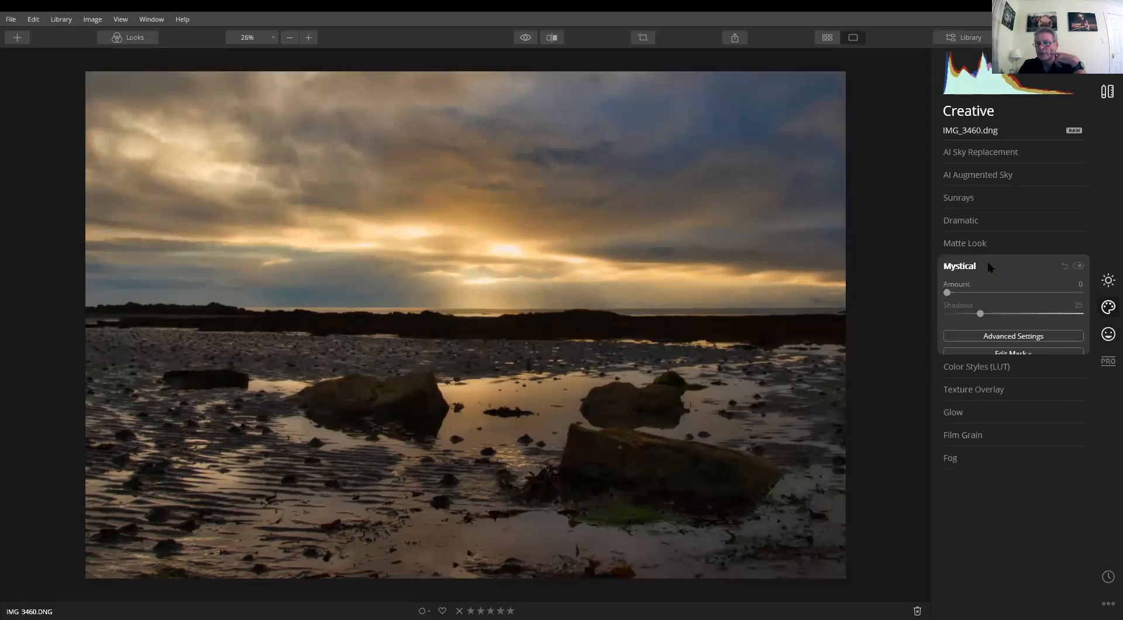
{"action": "mouse_move", "coordinate": [947, 293]}
{"action": "left_mouse_down"}
{"action": "mouse_move", "coordinate": [1002, 296]}
{"action": "mouse_move", "coordinate": [957, 297]}
{"action": "left_mouse_up"}
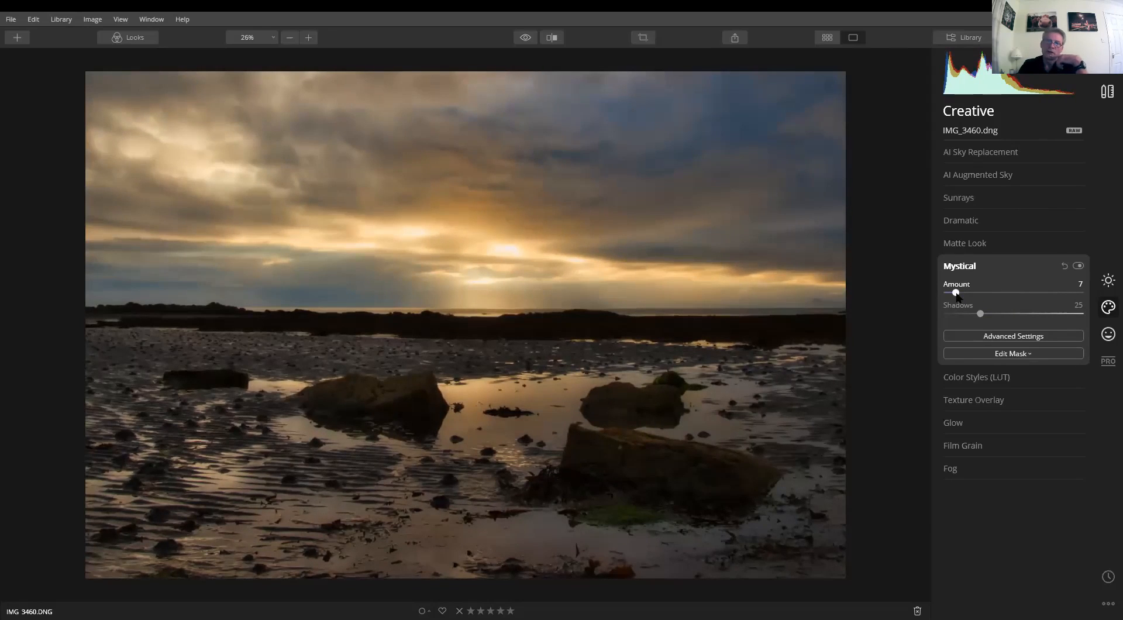
{"action": "left_click_drag", "start_coordinate": [956, 296], "coordinate": [943, 297]}
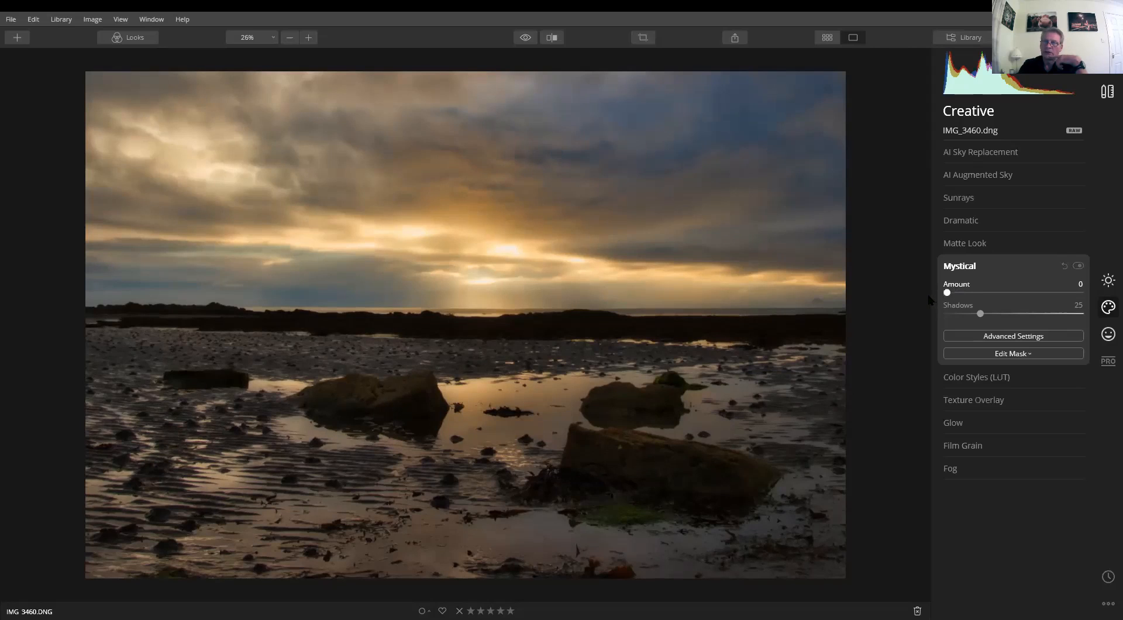
Start a vignette on the beach photo with subject placement and advanced settings available, and set its Amount to -19
{"action": "left_click", "coordinate": [1108, 280]}
{"action": "left_click", "coordinate": [985, 492]}
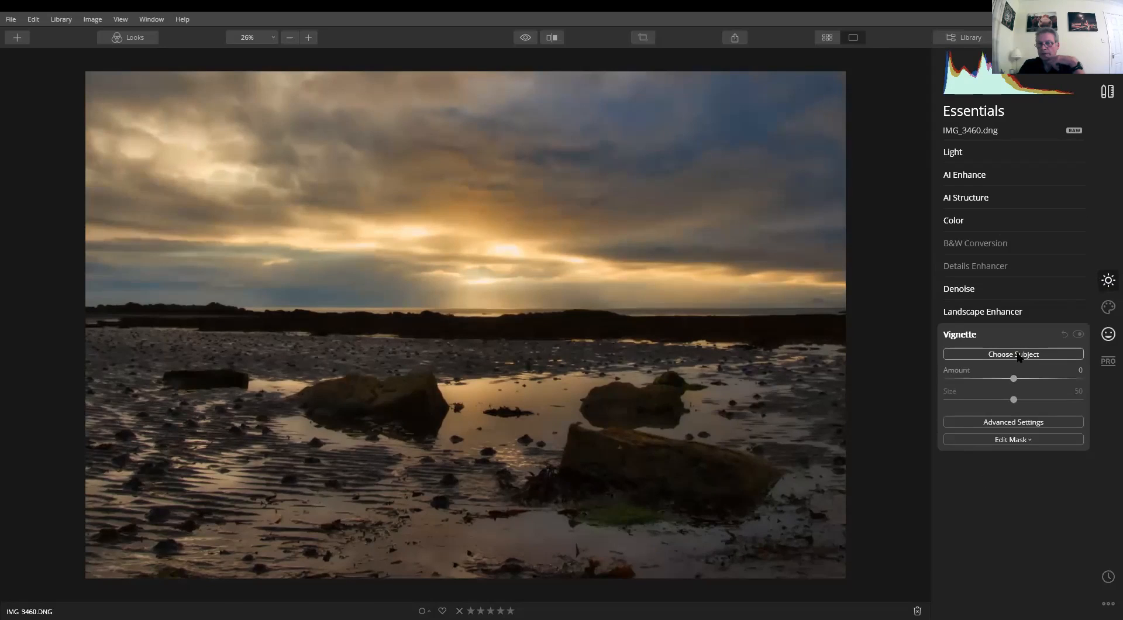
{"action": "left_click", "coordinate": [978, 355]}
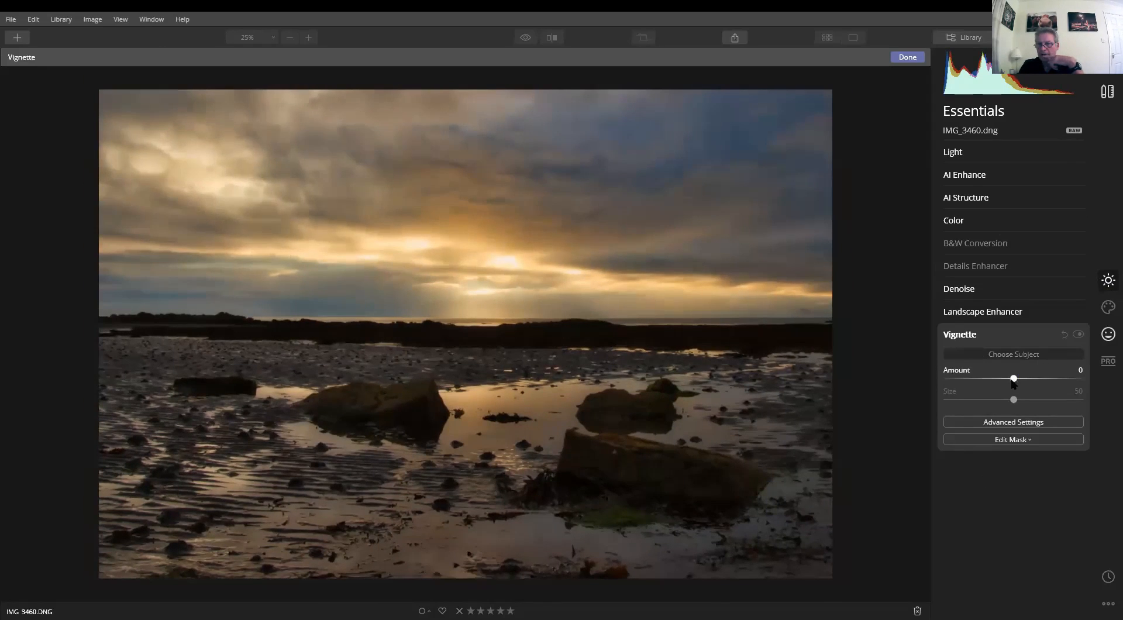
{"action": "left_click", "coordinate": [1013, 422]}
{"action": "left_click_drag", "start_coordinate": [1014, 379], "coordinate": [1001, 379]}
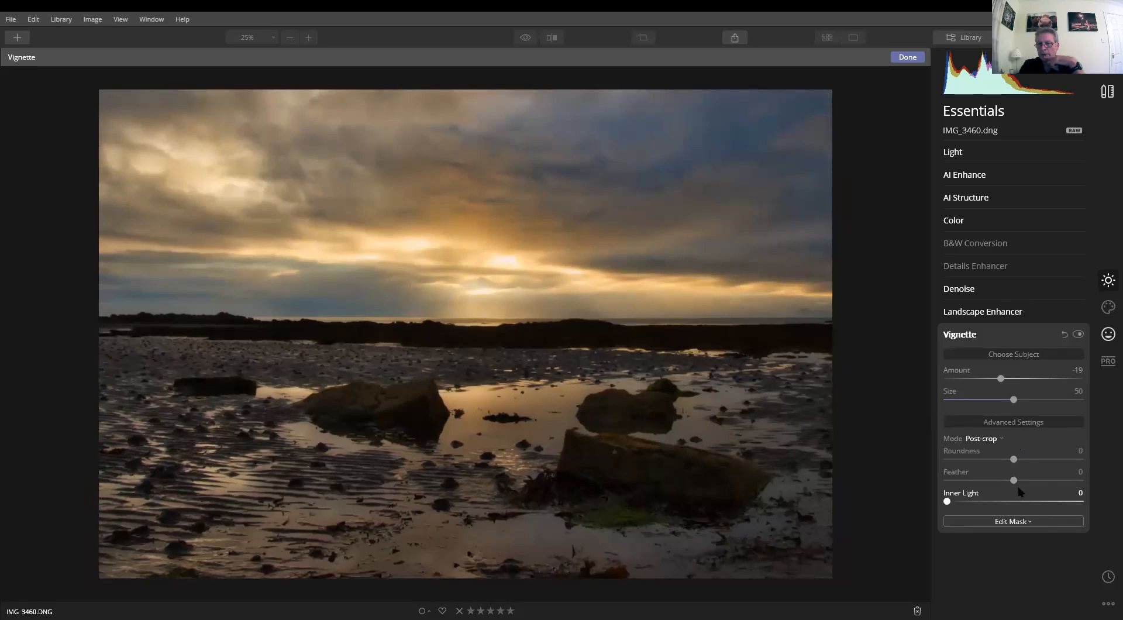
Exaggerate the vignette with Feather -100 and Amount -79 and try different centre positions along the horizon
{"action": "left_click_drag", "start_coordinate": [1014, 480], "coordinate": [946, 480]}
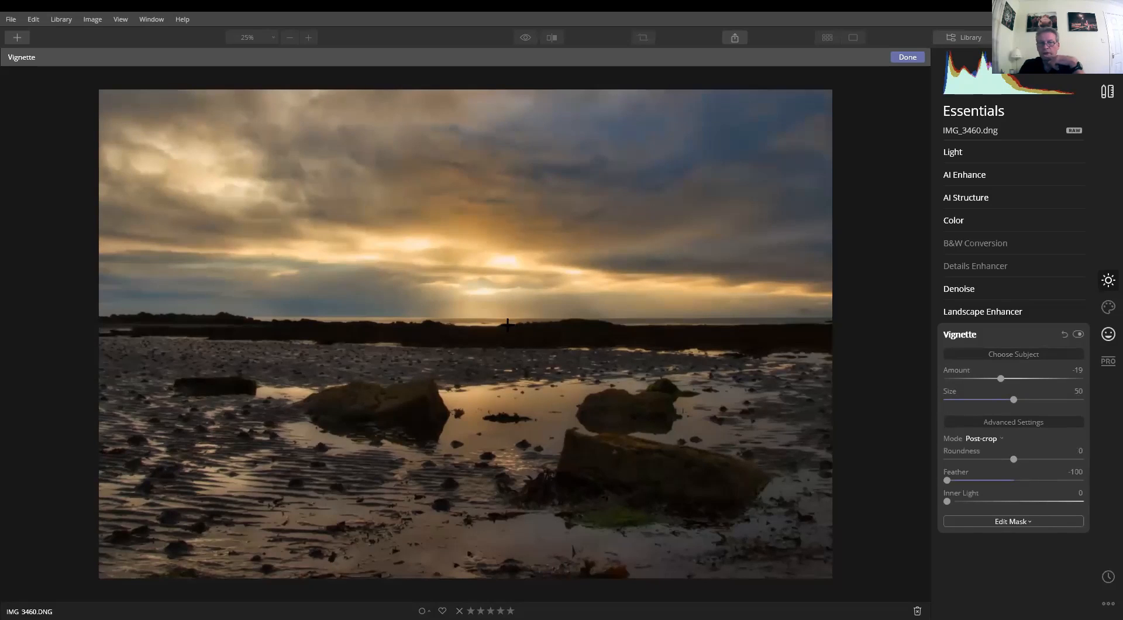
{"action": "left_click_drag", "start_coordinate": [1001, 379], "coordinate": [961, 379]}
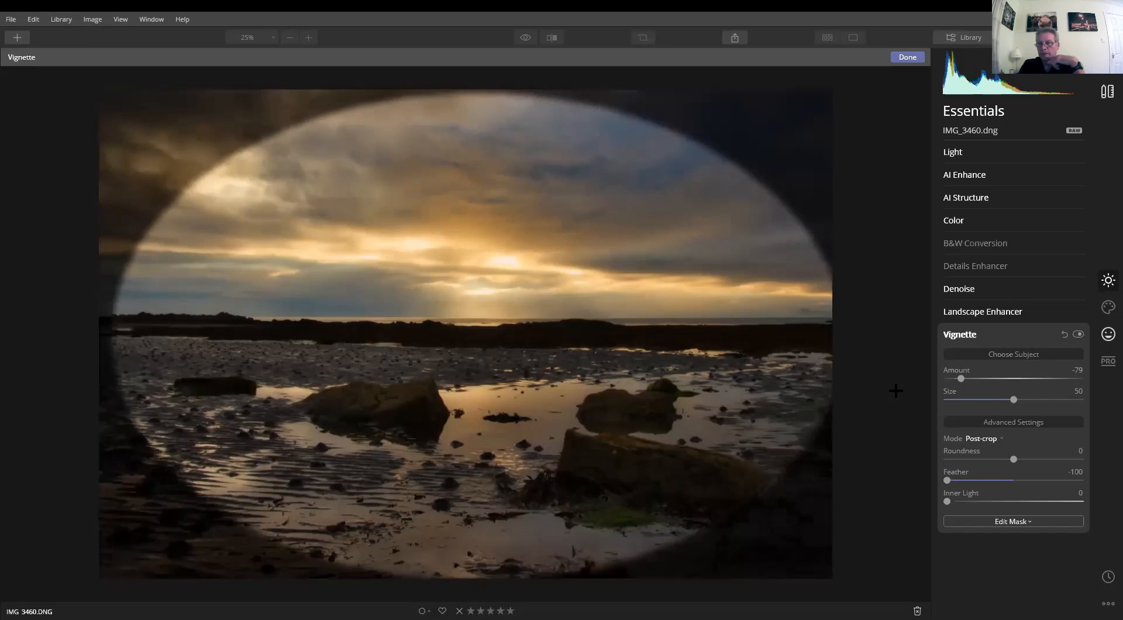
{"action": "left_click", "coordinate": [390, 347]}
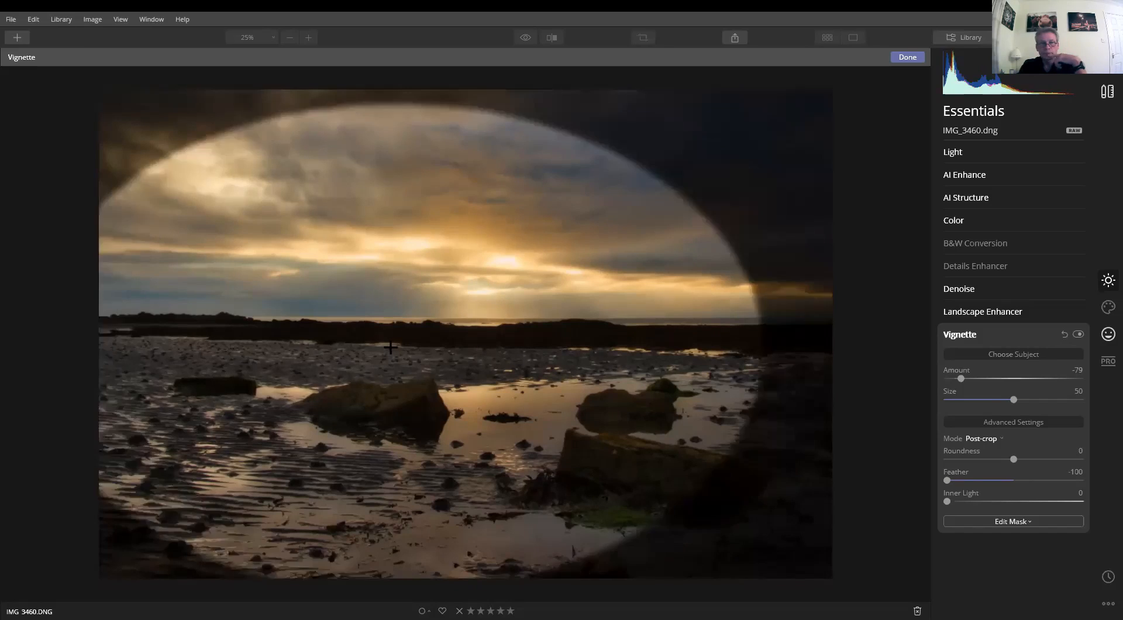
{"action": "left_click", "coordinate": [480, 331]}
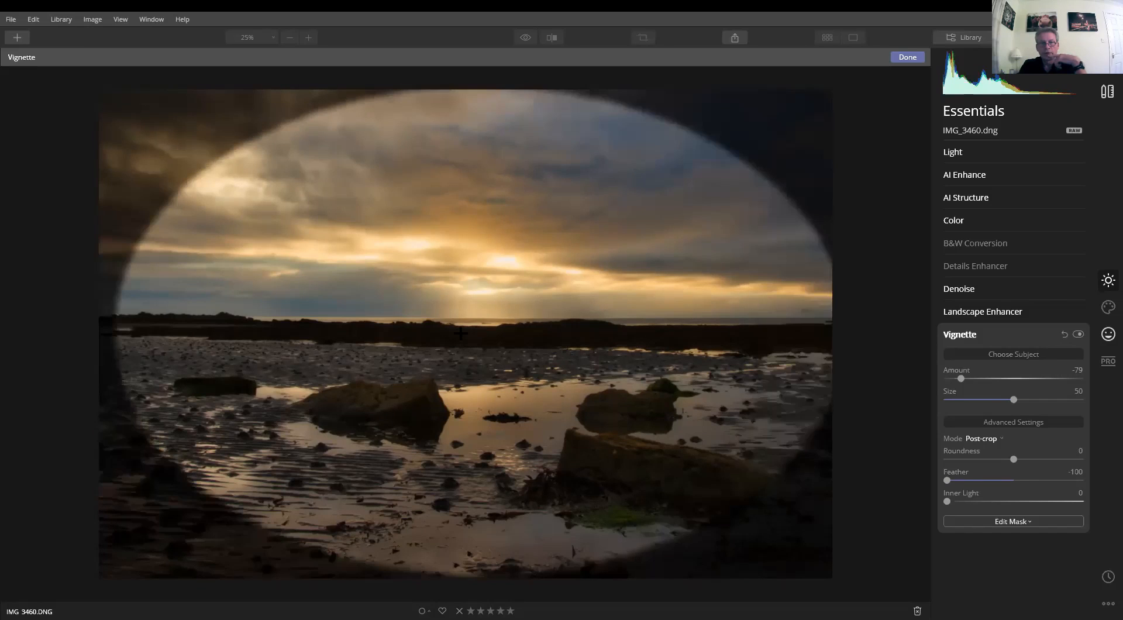
{"action": "left_click", "coordinate": [462, 334]}
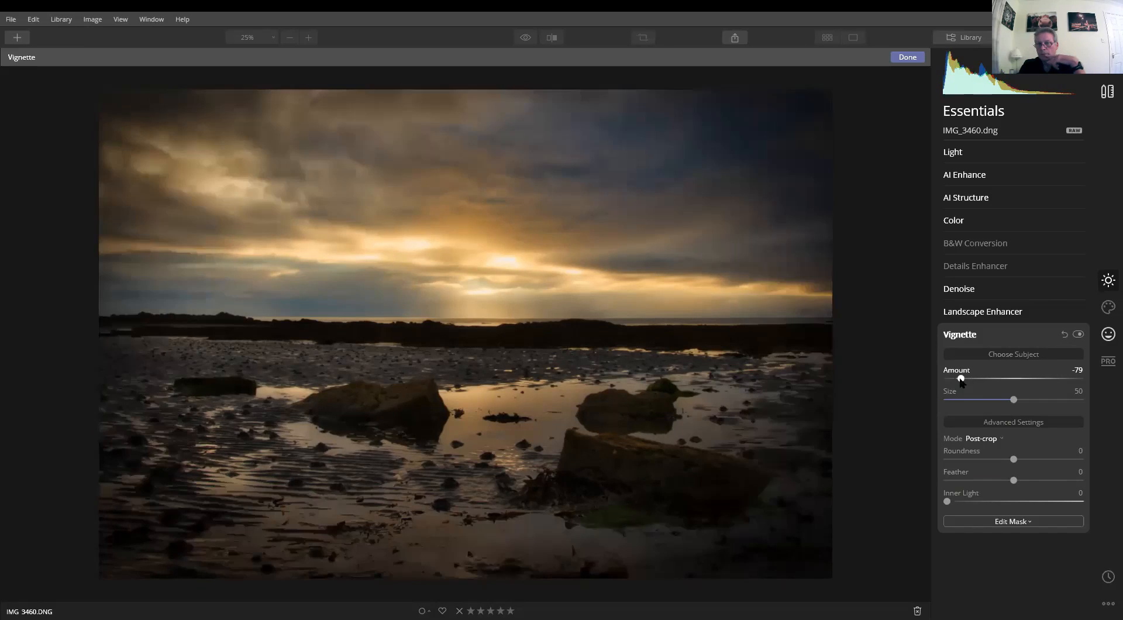
Set the vignette's Amount to -43, Roundness to -15 and Inner Light to 36, trying weaker inner light along the way
{"action": "left_click_drag", "start_coordinate": [960, 380], "coordinate": [978, 381]}
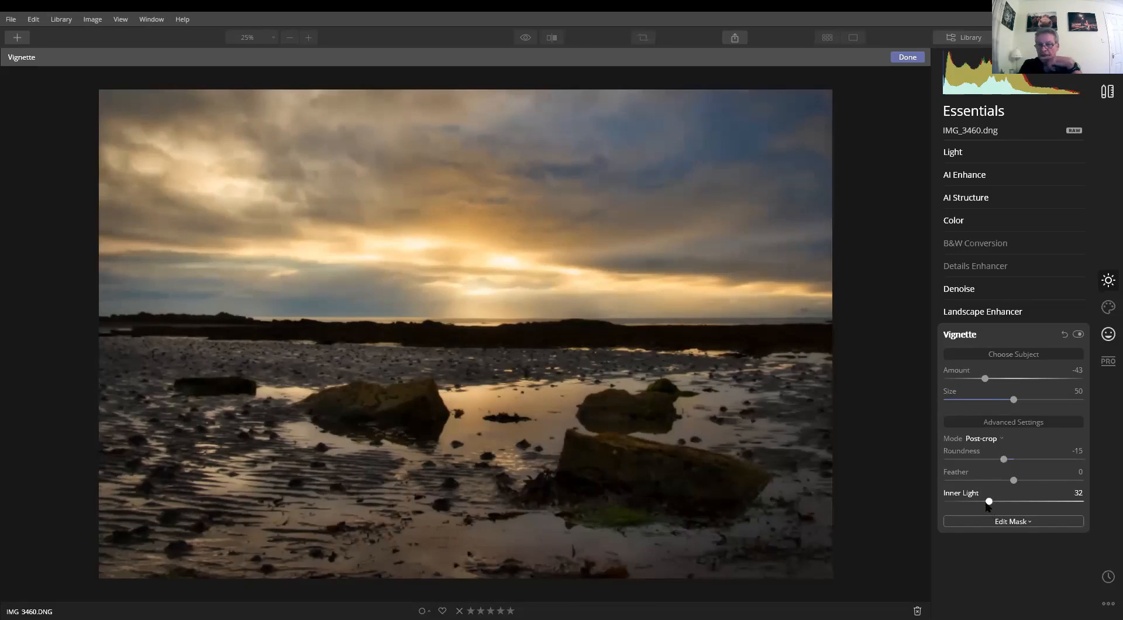
{"action": "left_click_drag", "start_coordinate": [988, 501], "coordinate": [907, 507]}
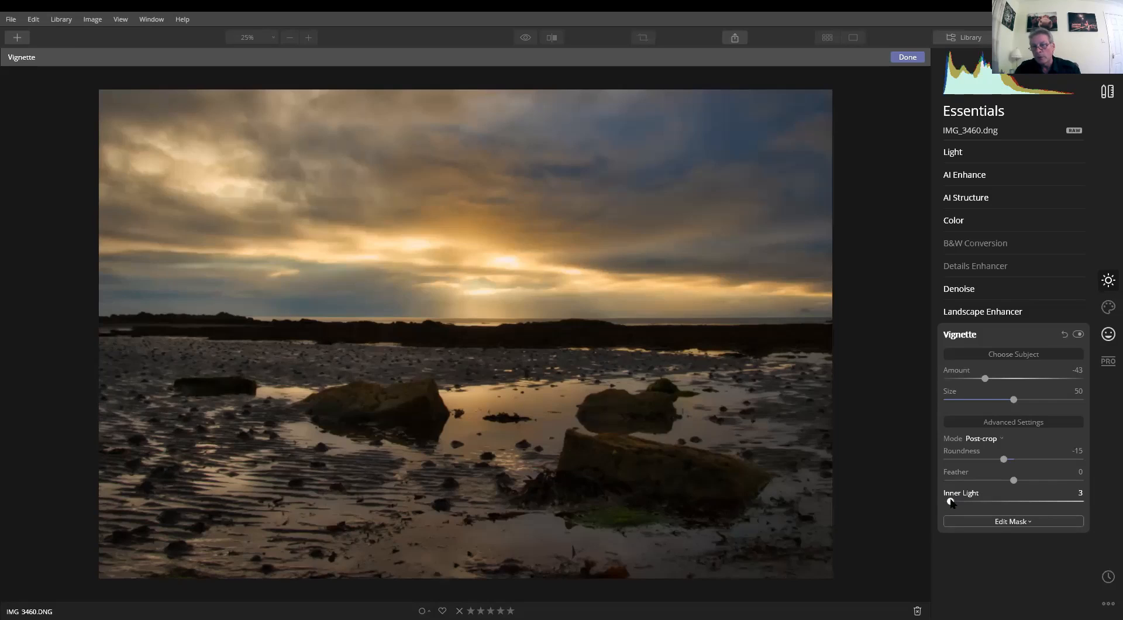
{"action": "left_click_drag", "start_coordinate": [957, 502], "coordinate": [991, 502]}
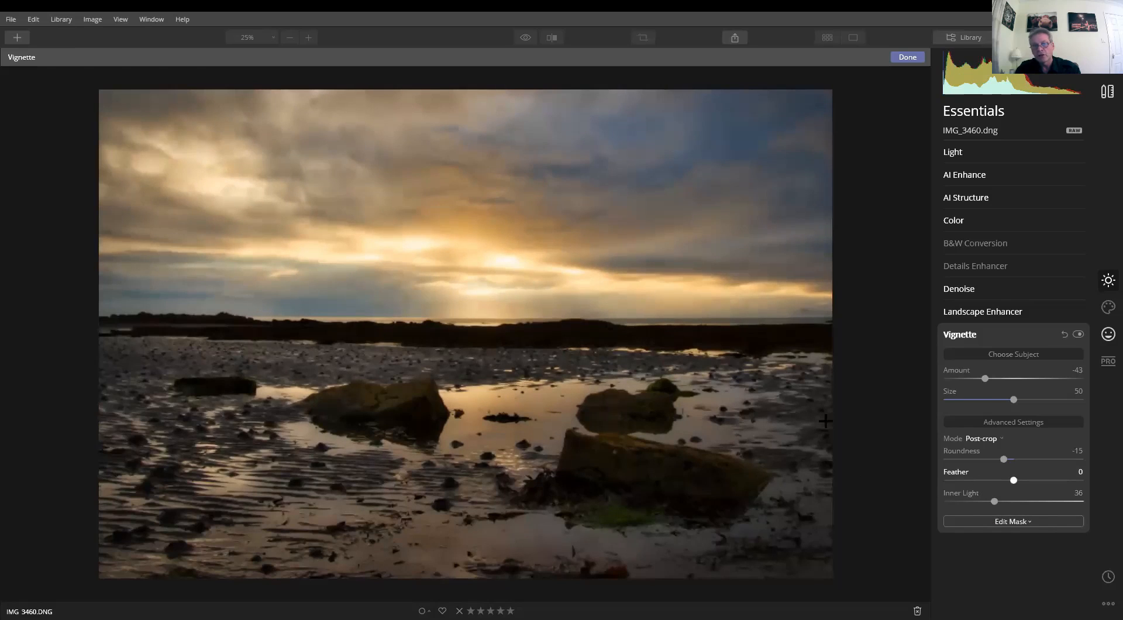
Compare vignette centres over the sky and the foreground, place the centre on the bright sky above the horizon and finish subject placement
{"action": "left_click", "coordinate": [486, 233]}
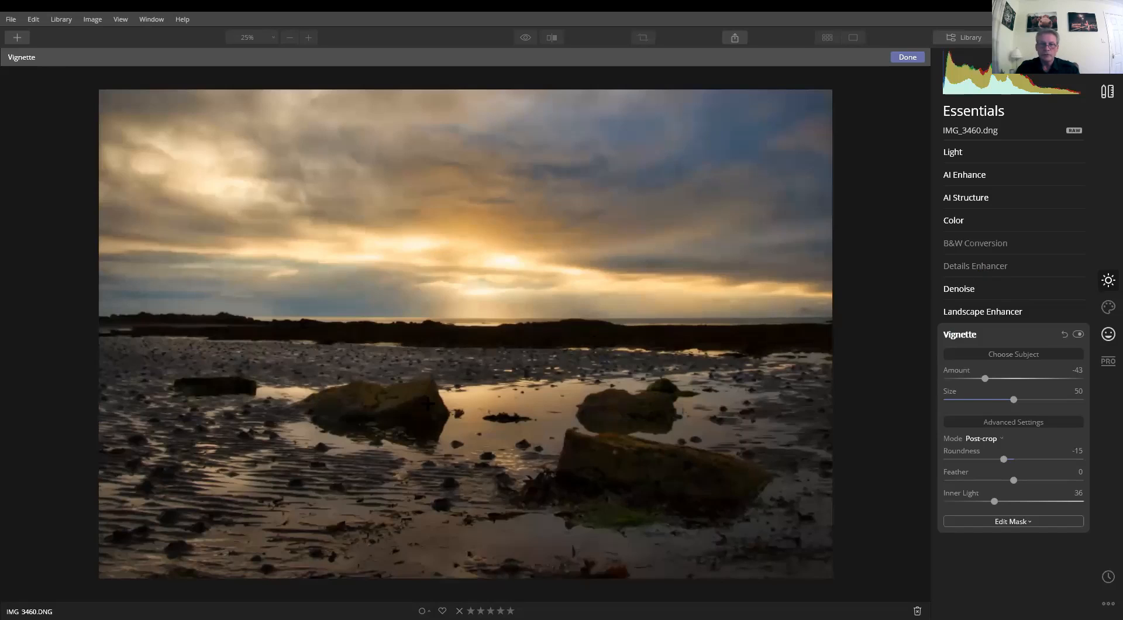
{"action": "left_click", "coordinate": [450, 467]}
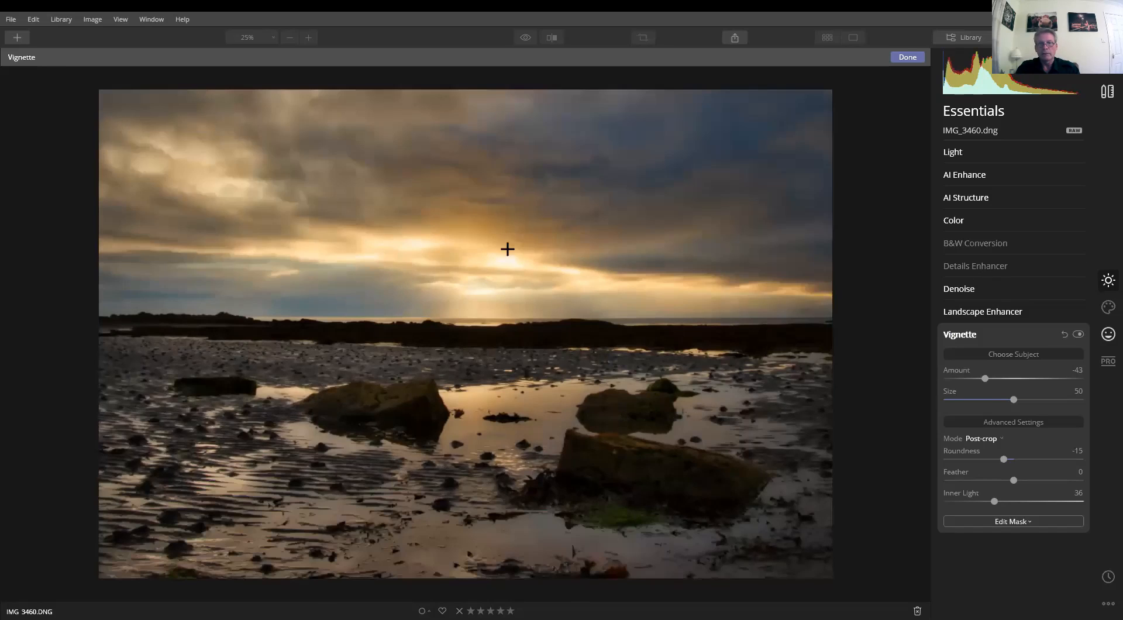
{"action": "left_click", "coordinate": [507, 221]}
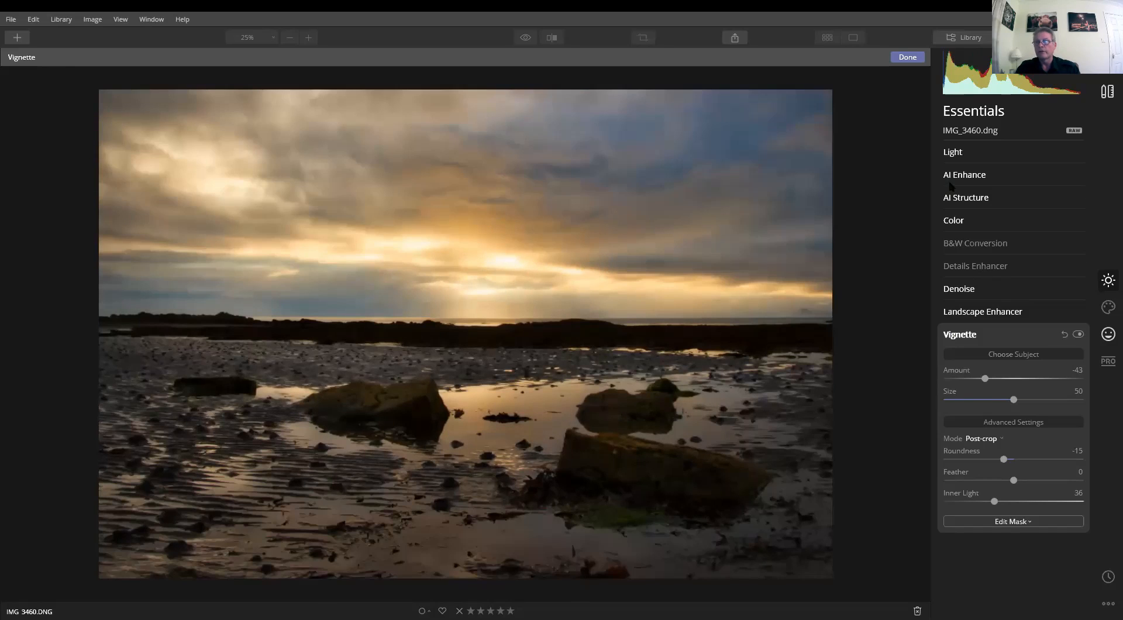
{"action": "left_click", "coordinate": [908, 58]}
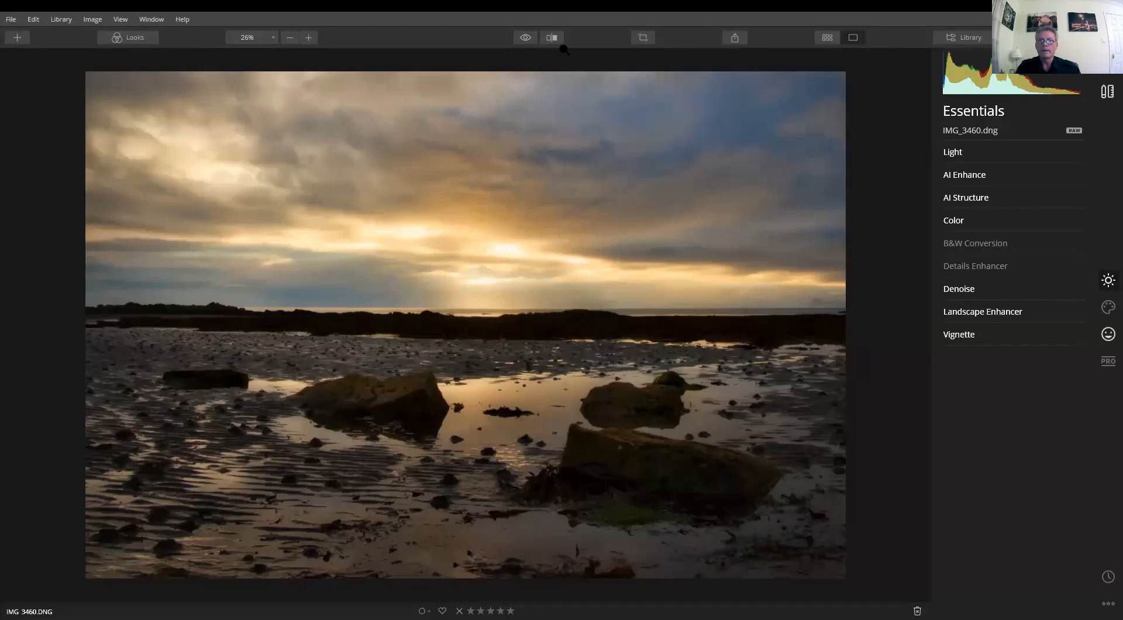
Compare the edited beach photo with the original, using both the quick preview and the split before/after view
{"action": "left_click", "coordinate": [524, 39]}
{"action": "left_click", "coordinate": [524, 39]}
{"action": "left_click", "coordinate": [524, 39]}
{"action": "left_click", "coordinate": [524, 39]}
{"action": "left_click", "coordinate": [525, 38]}
{"action": "left_click", "coordinate": [525, 38]}
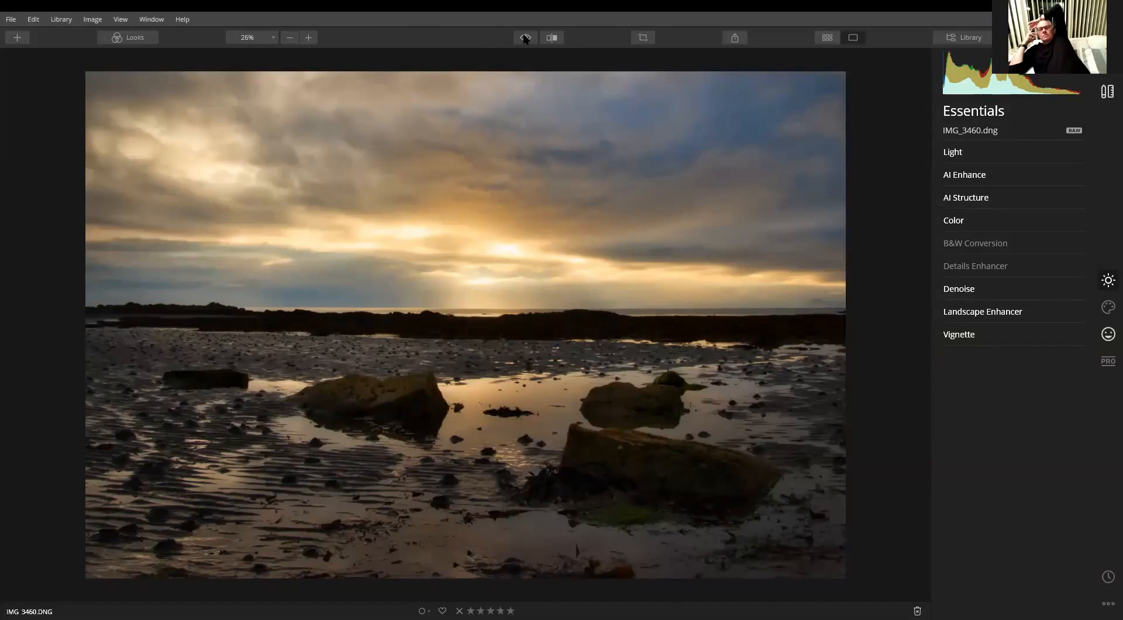
{"action": "left_click", "coordinate": [551, 37]}
{"action": "left_click_drag", "start_coordinate": [461, 286], "coordinate": [407, 272]}
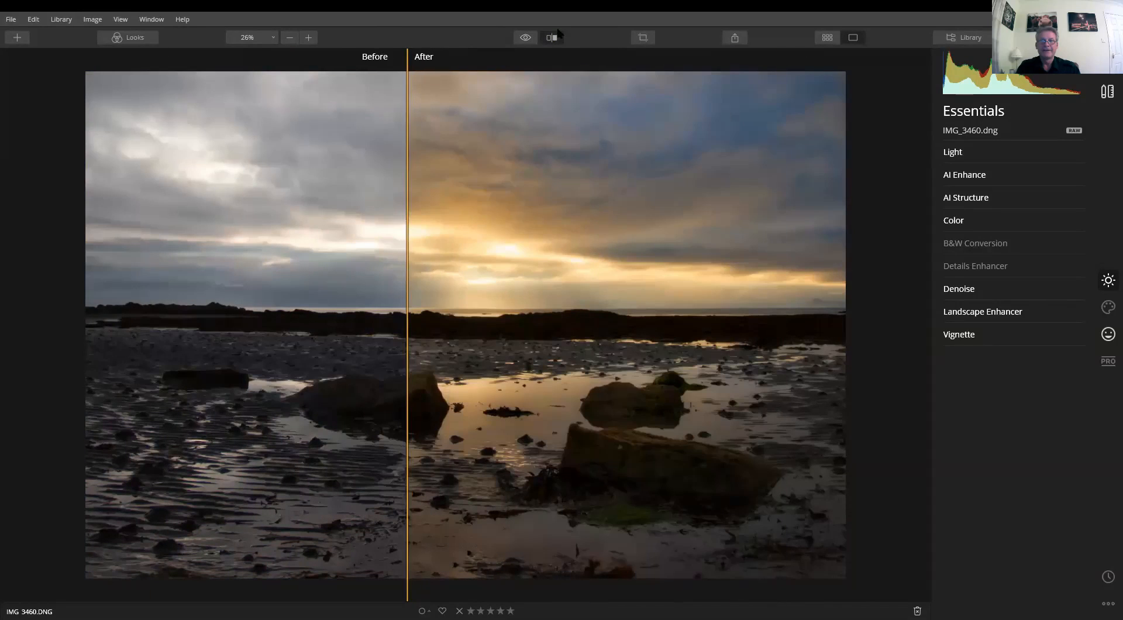
{"action": "left_click", "coordinate": [547, 39]}
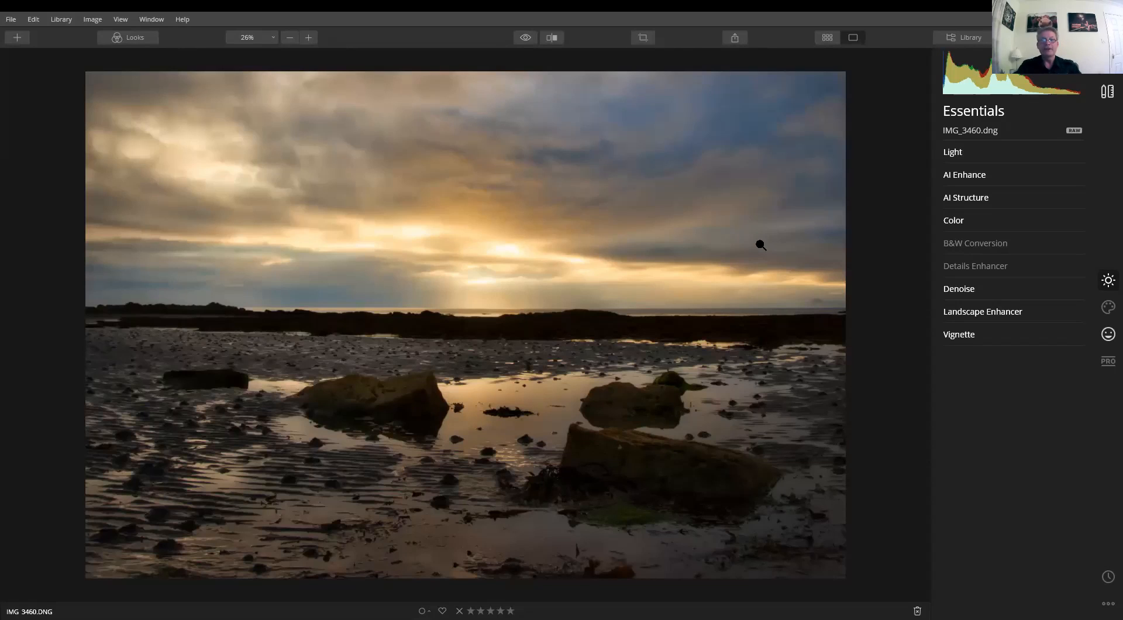
Browse the Recently Edited photos in the gallery and open the black-and-white portrait of a child
{"action": "left_click", "coordinate": [827, 40]}
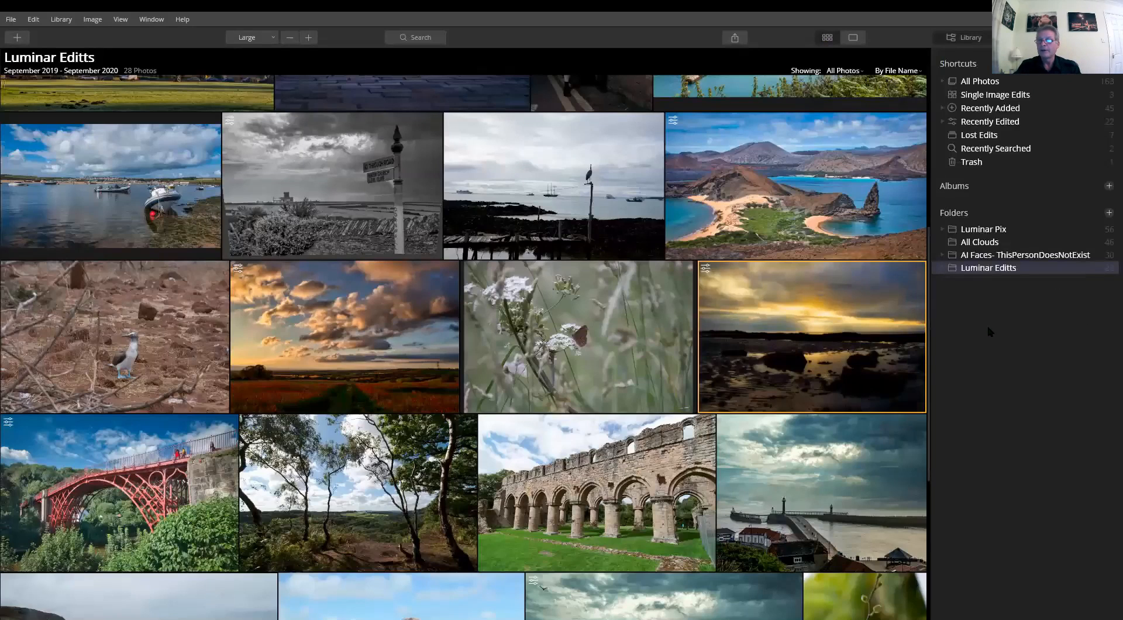
{"action": "left_click", "coordinate": [988, 122]}
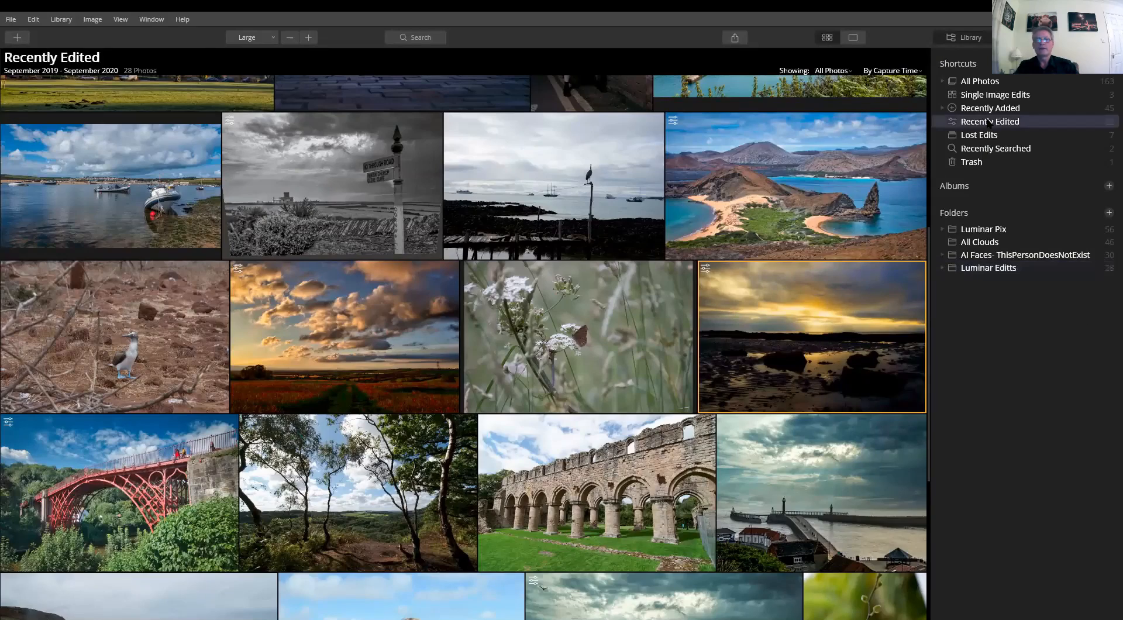
{"action": "scroll", "coordinate": [451, 363], "scroll_direction": "down", "scroll_amount": 3}
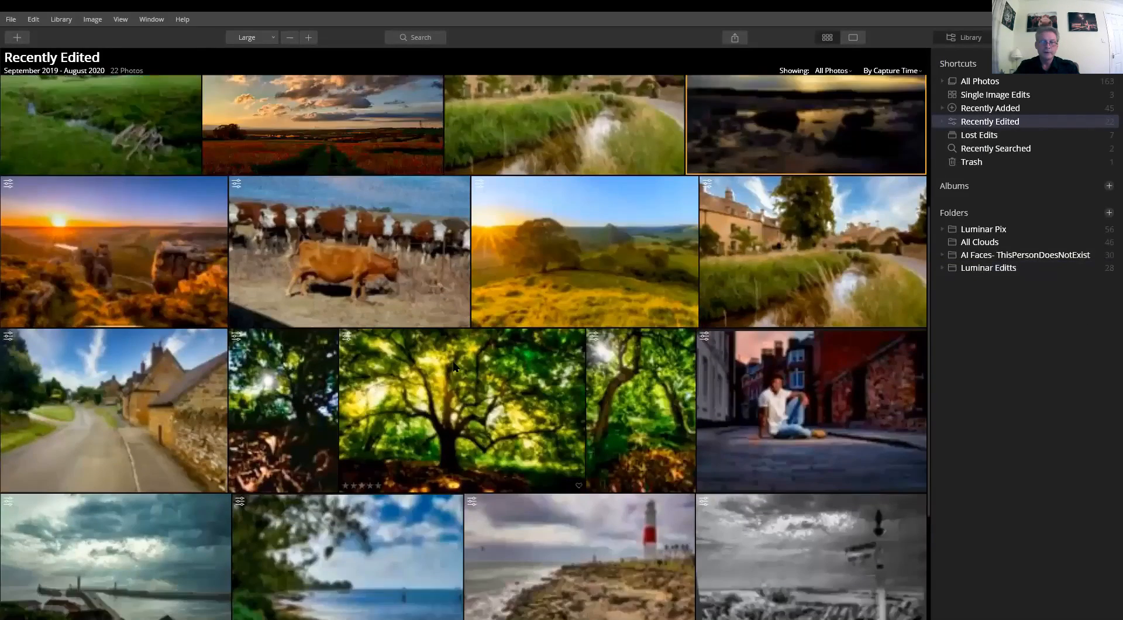
{"action": "scroll", "coordinate": [452, 360], "scroll_direction": "down", "scroll_amount": 1}
{"action": "scroll", "coordinate": [537, 330], "scroll_direction": "up", "scroll_amount": 5}
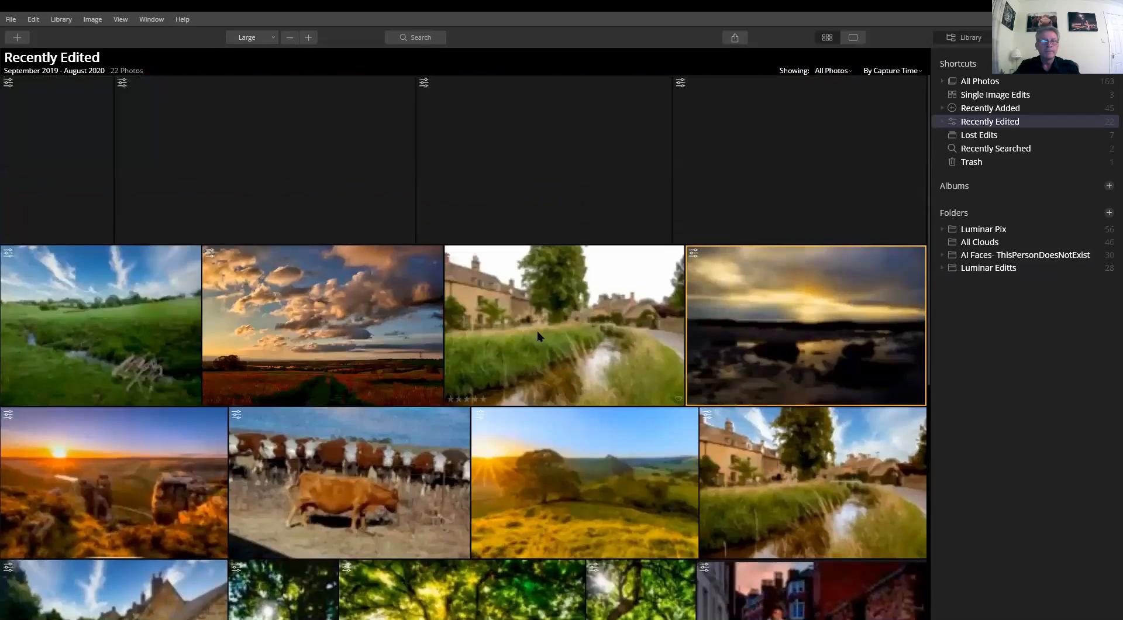
{"action": "left_click", "coordinate": [48, 185]}
{"action": "double_click", "coordinate": [47, 184]}
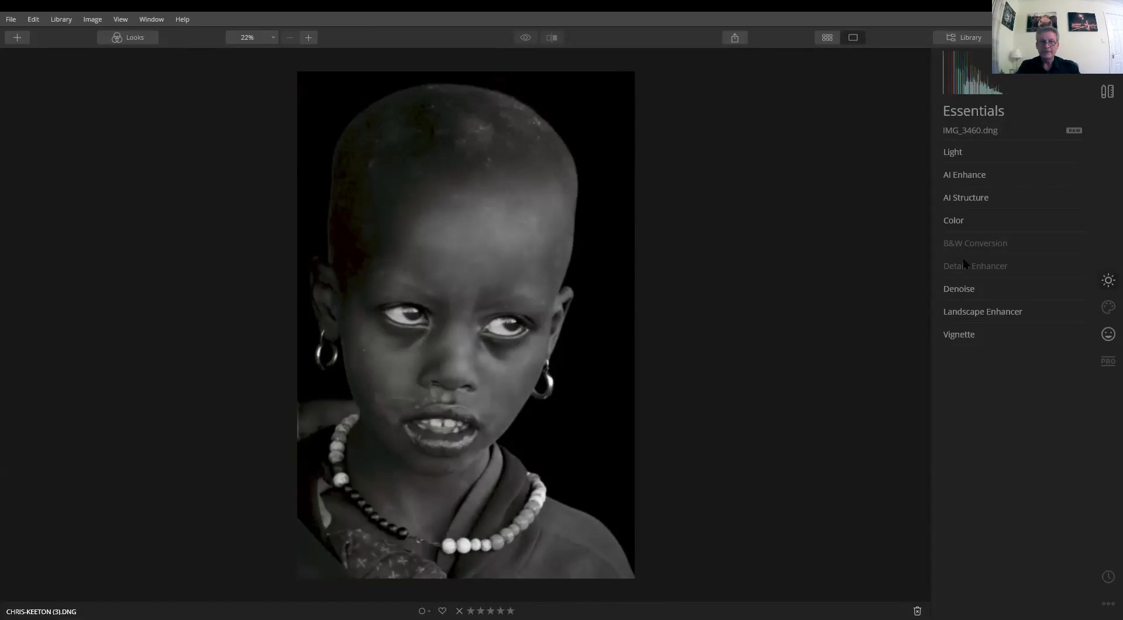
Step through the recently edited photos in single view, ending back on beach photo IMG_3460.dng
{"action": "key", "text": "Right"}
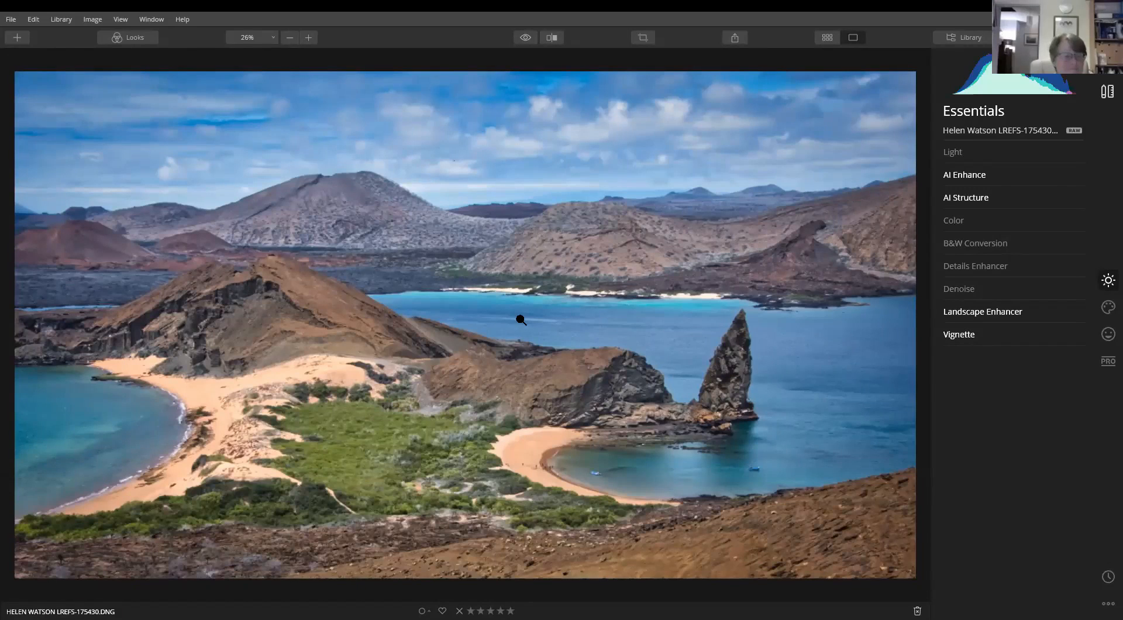
{"action": "key", "text": "Right"}
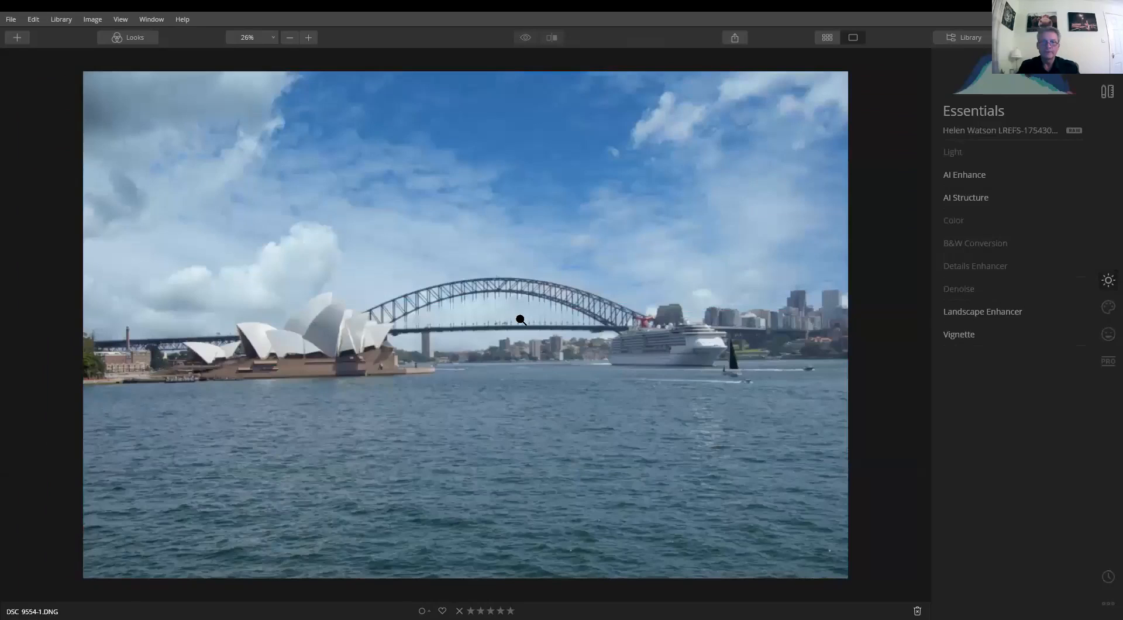
{"action": "key", "text": "Right"}
{"action": "key", "text": "Right"}
{"action": "key", "text": "Right"}
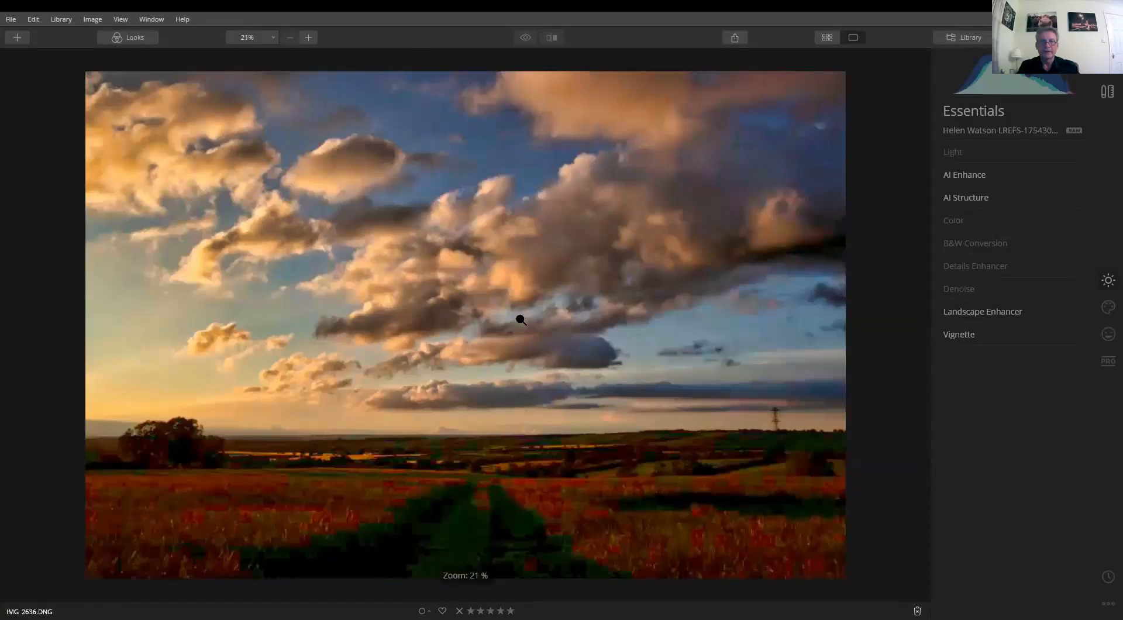
{"action": "key", "text": "Right"}
{"action": "key", "text": "Right"}
{"action": "key", "text": "Right"}
{"action": "key", "text": "Left"}
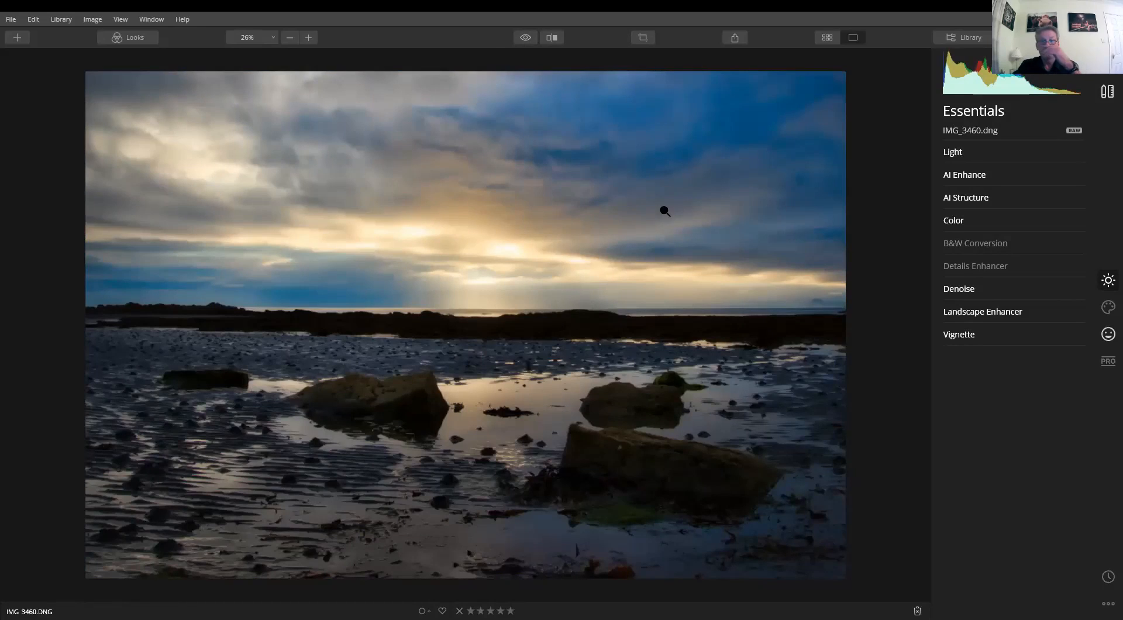
Review the settings and file formats for exporting the beach photo to an image, and close the export without saving
{"action": "left_click", "coordinate": [735, 39]}
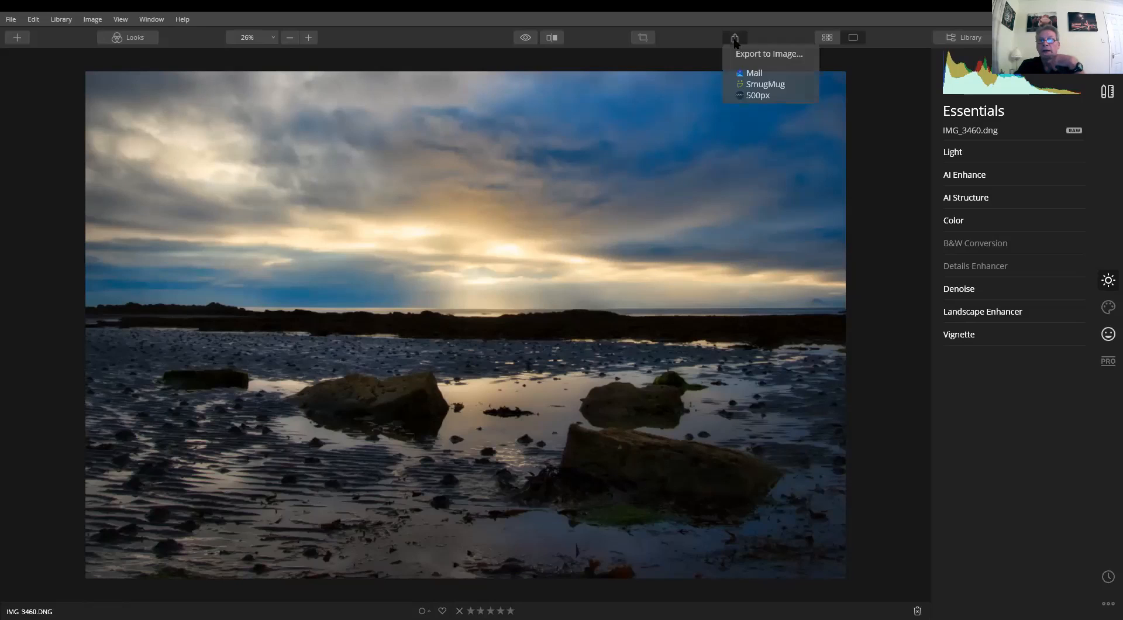
{"action": "left_click", "coordinate": [755, 53]}
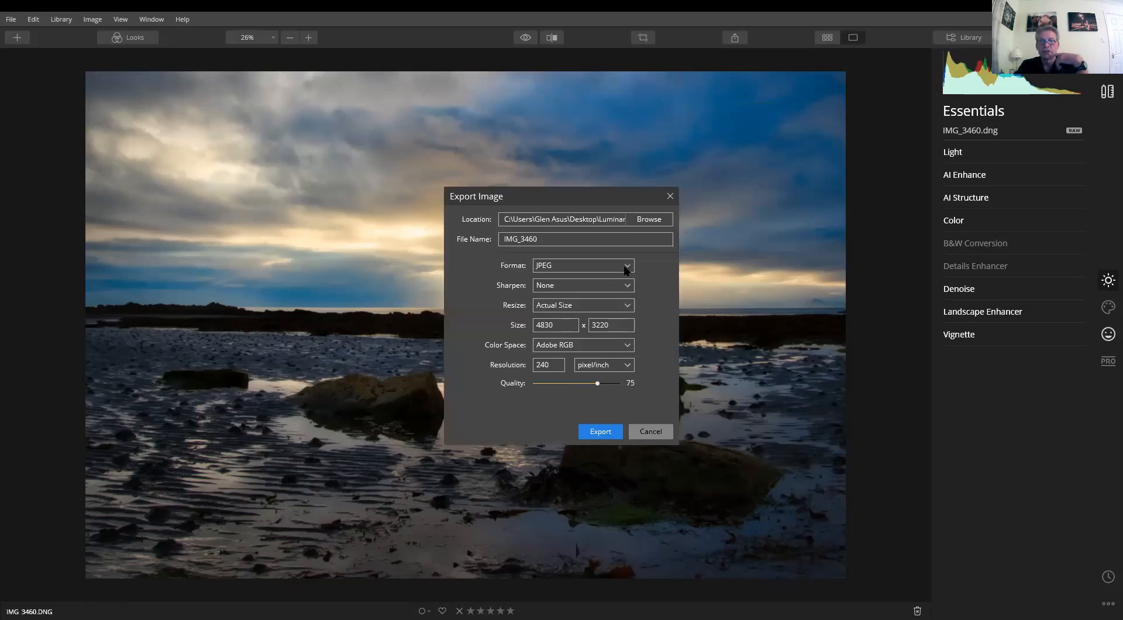
{"action": "left_click", "coordinate": [624, 266]}
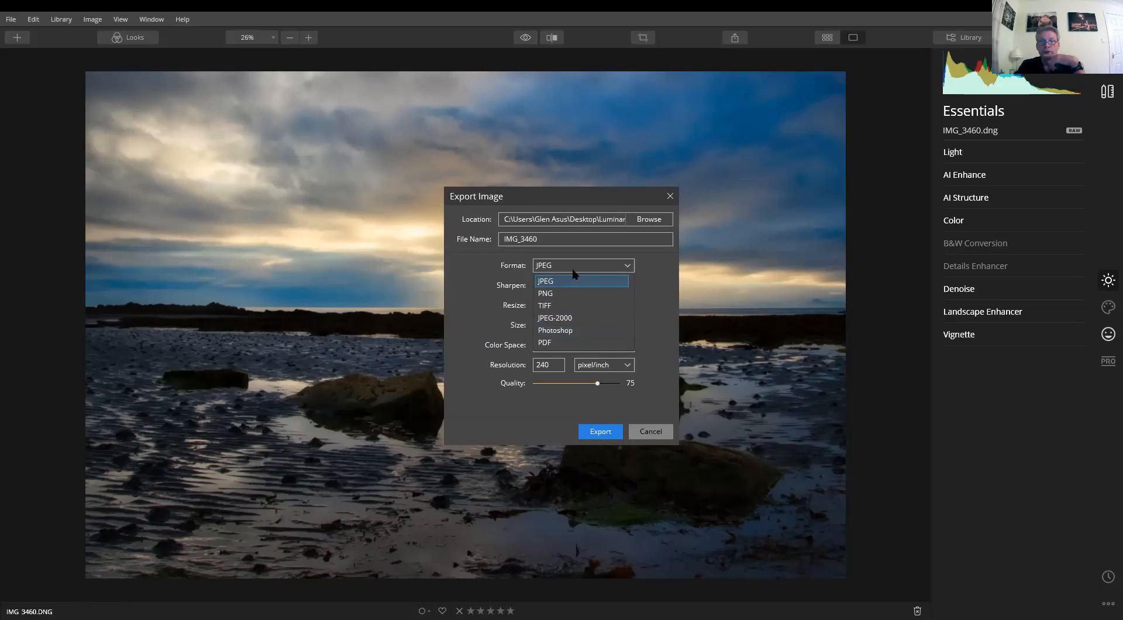
{"action": "left_click", "coordinate": [647, 293]}
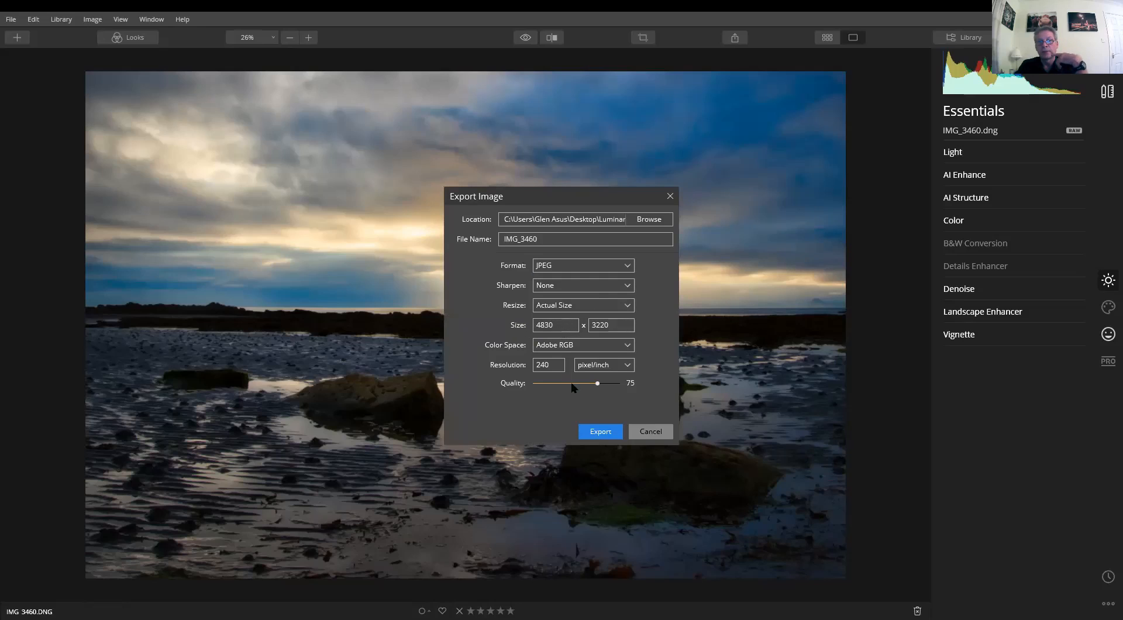
{"action": "left_click", "coordinate": [645, 432]}
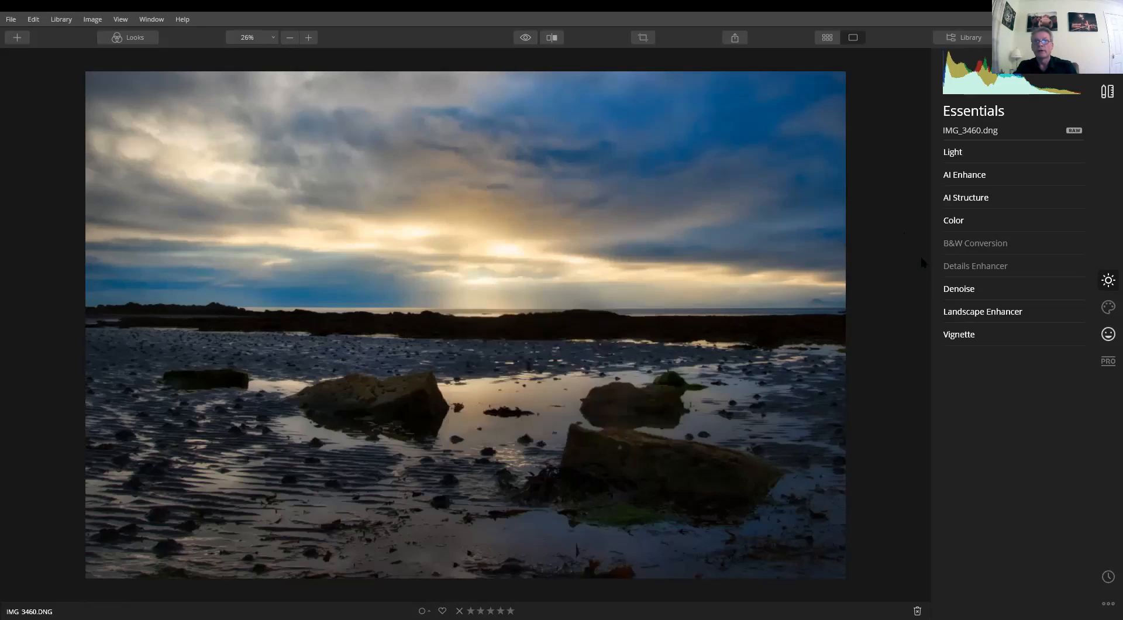
Browse the Recently Edited gallery, viewing the portrait of the man on the cobbled street and opening the cloudy harbour photo
{"action": "left_click", "coordinate": [823, 38]}
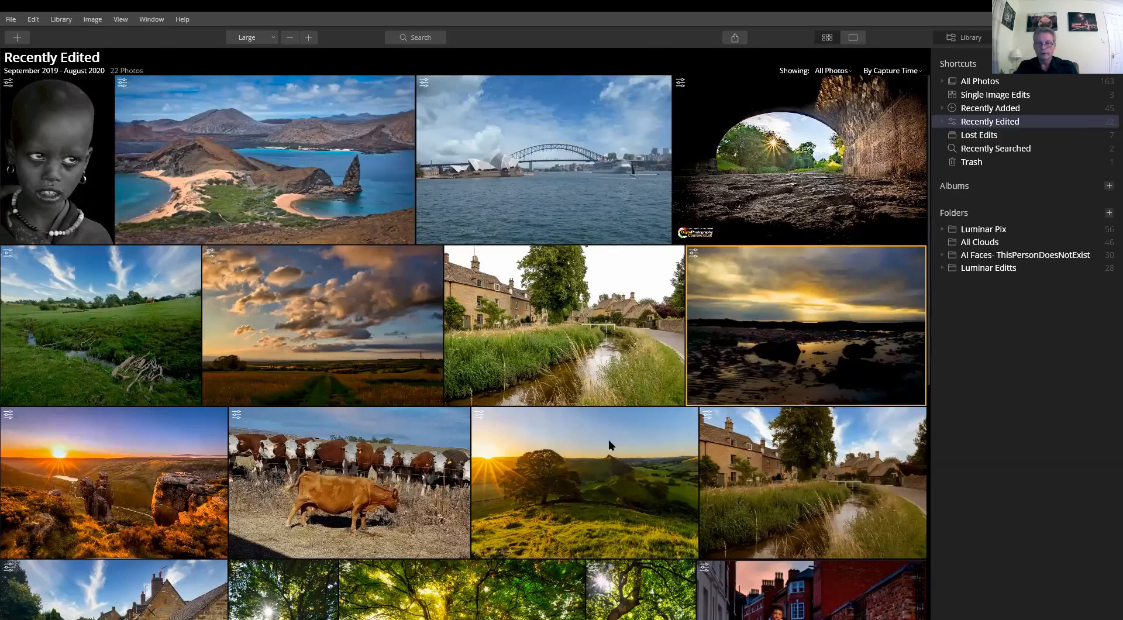
{"action": "scroll", "coordinate": [845, 444], "scroll_direction": "down", "scroll_amount": 5}
{"action": "scroll", "coordinate": [844, 445], "scroll_direction": "down", "scroll_amount": 3}
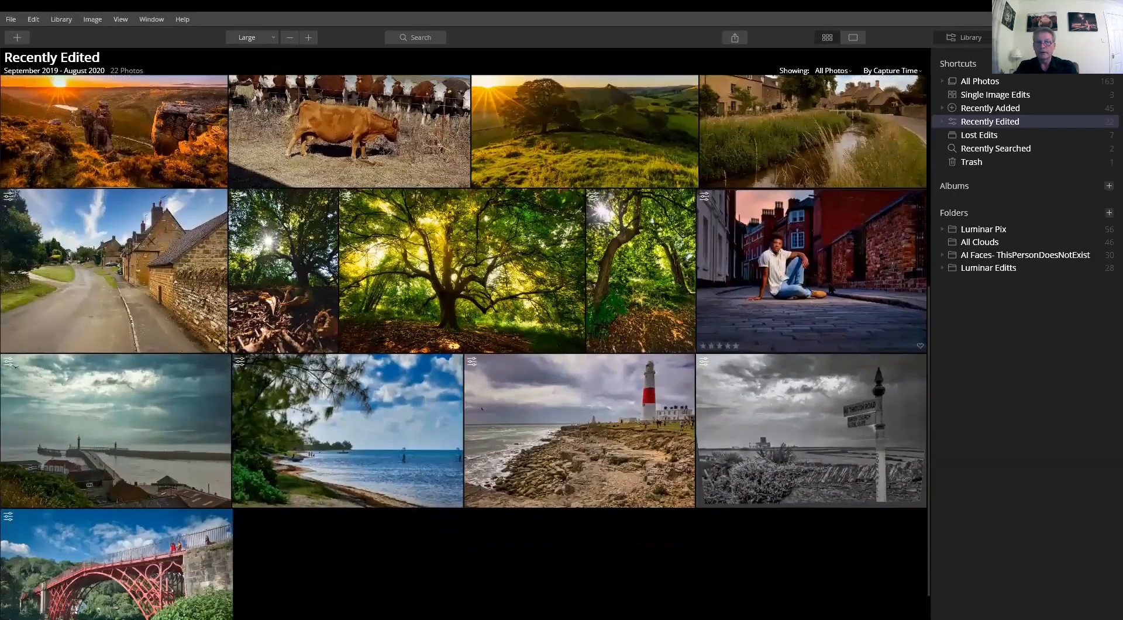
{"action": "left_click", "coordinate": [827, 284]}
{"action": "double_click", "coordinate": [828, 285]}
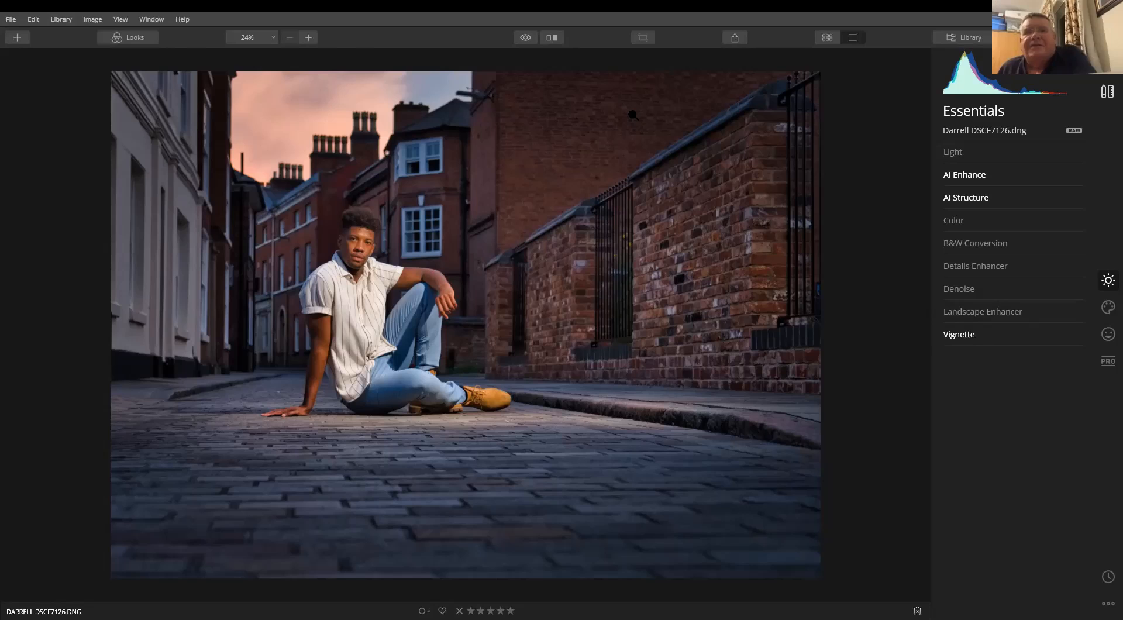
{"action": "left_click", "coordinate": [826, 38]}
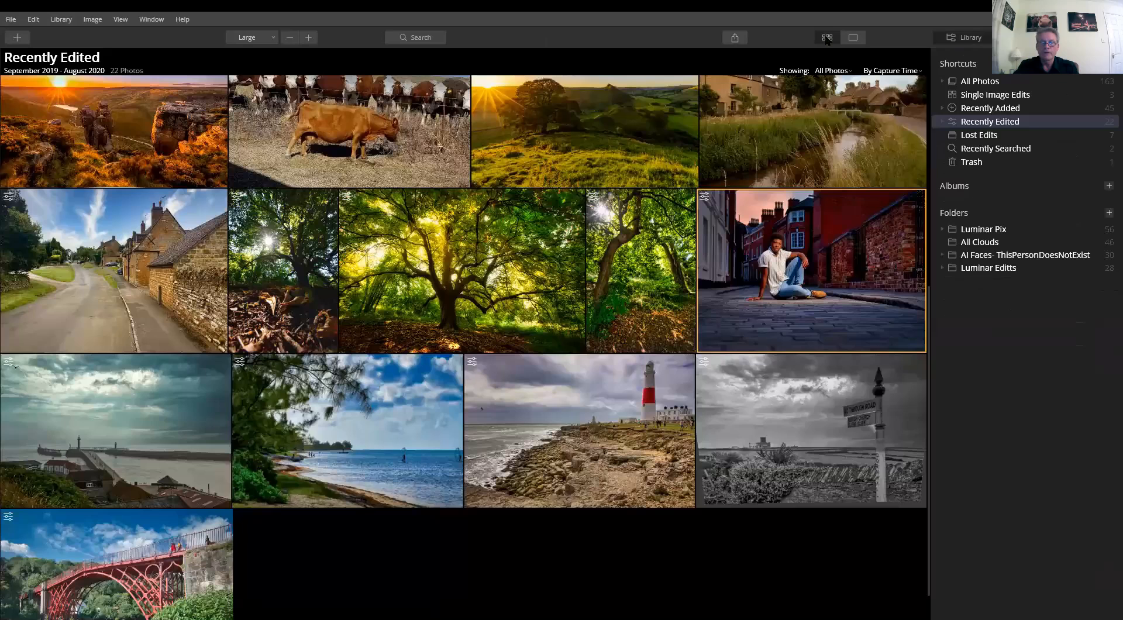
{"action": "double_click", "coordinate": [116, 444]}
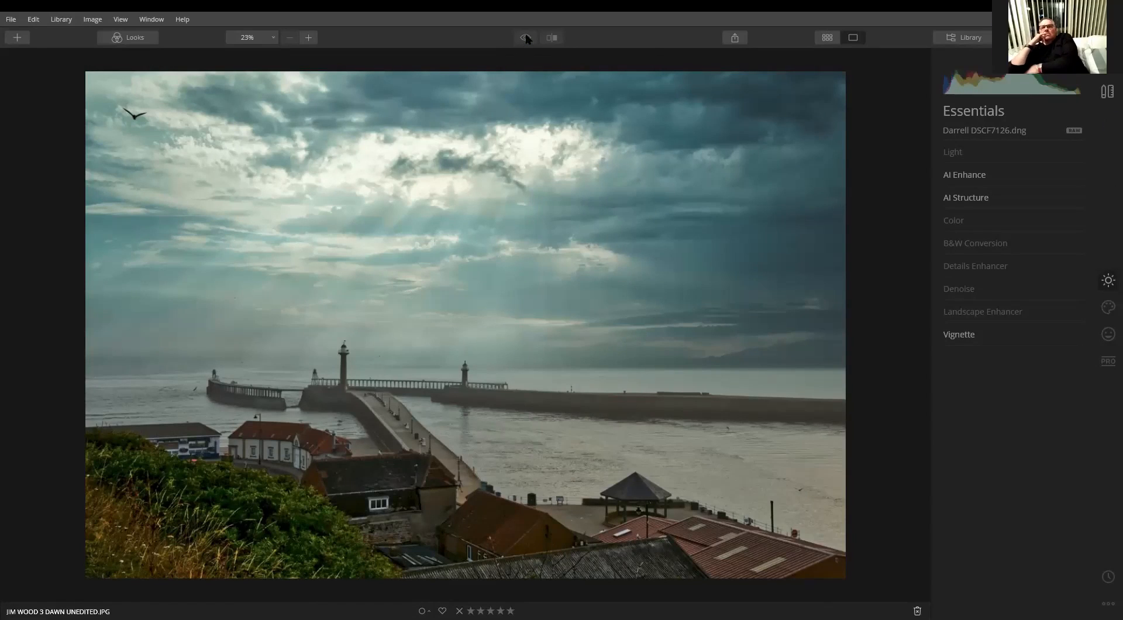
Try a black-and-white conversion of the harbour photo with Smart Contrast at 51 and Exposure at -0.22
{"action": "left_click", "coordinate": [997, 243]}
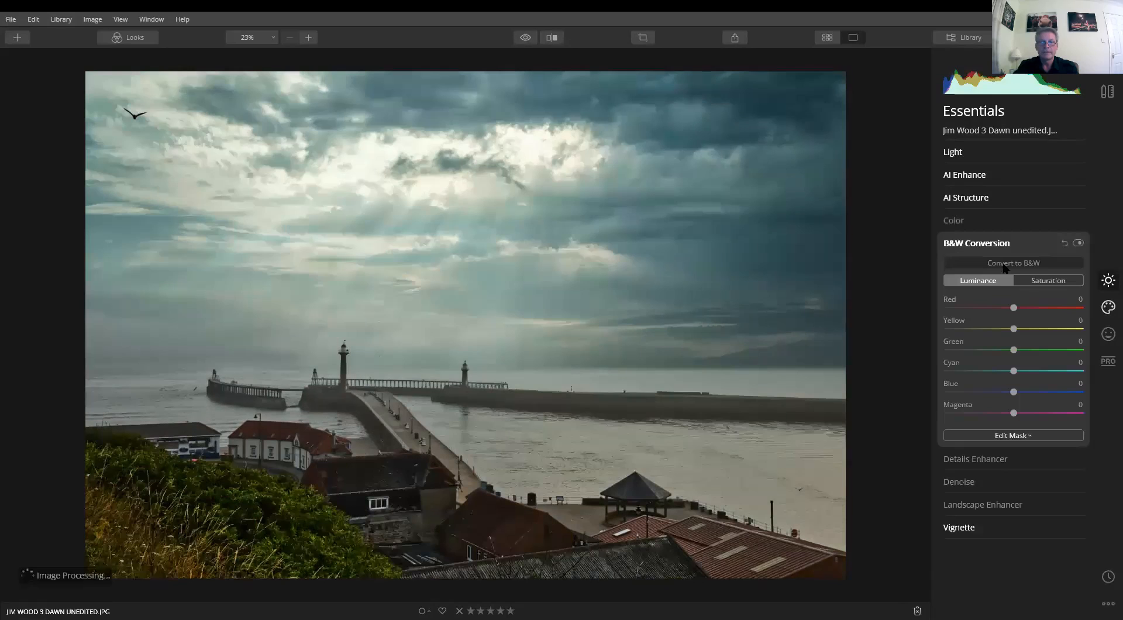
{"action": "left_click", "coordinate": [1003, 265]}
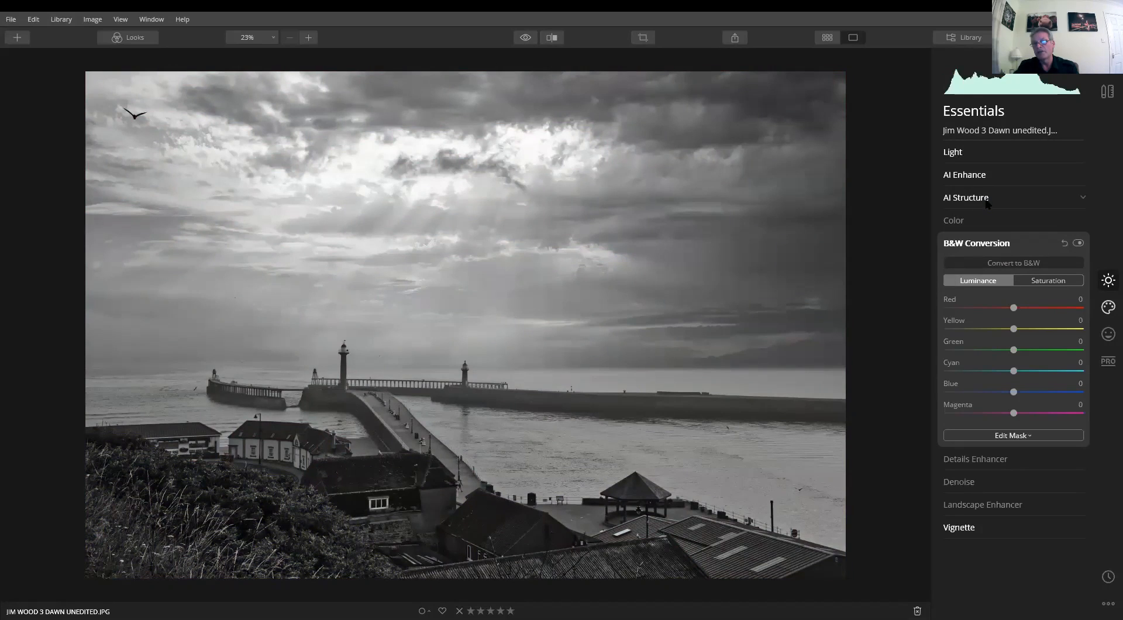
{"action": "left_click", "coordinate": [980, 150]}
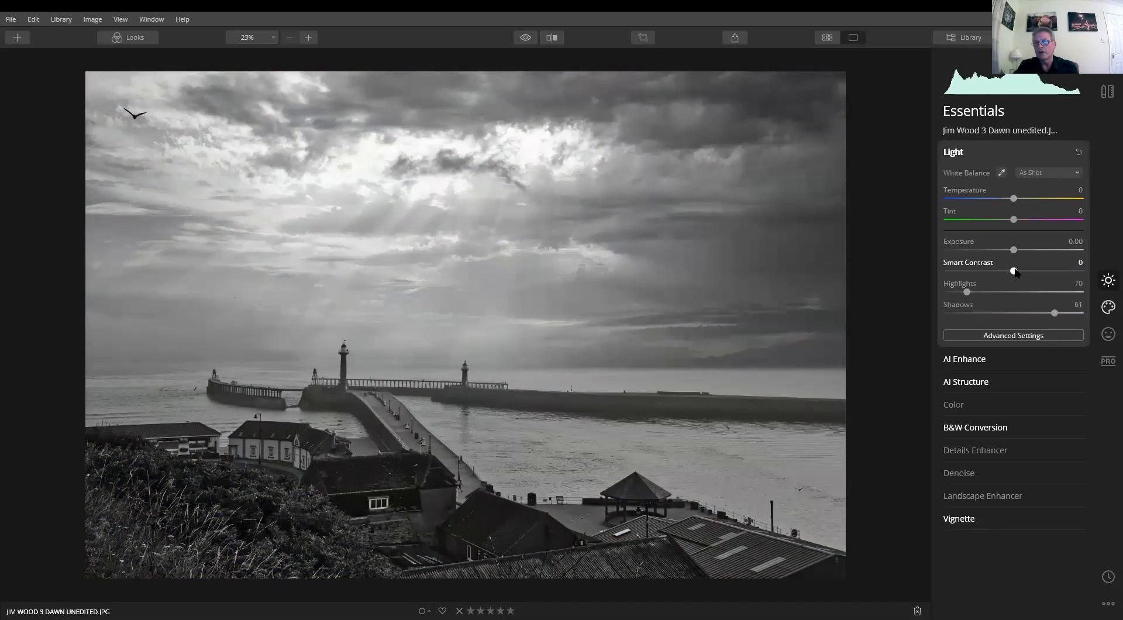
{"action": "left_click_drag", "start_coordinate": [1013, 273], "coordinate": [1047, 273]}
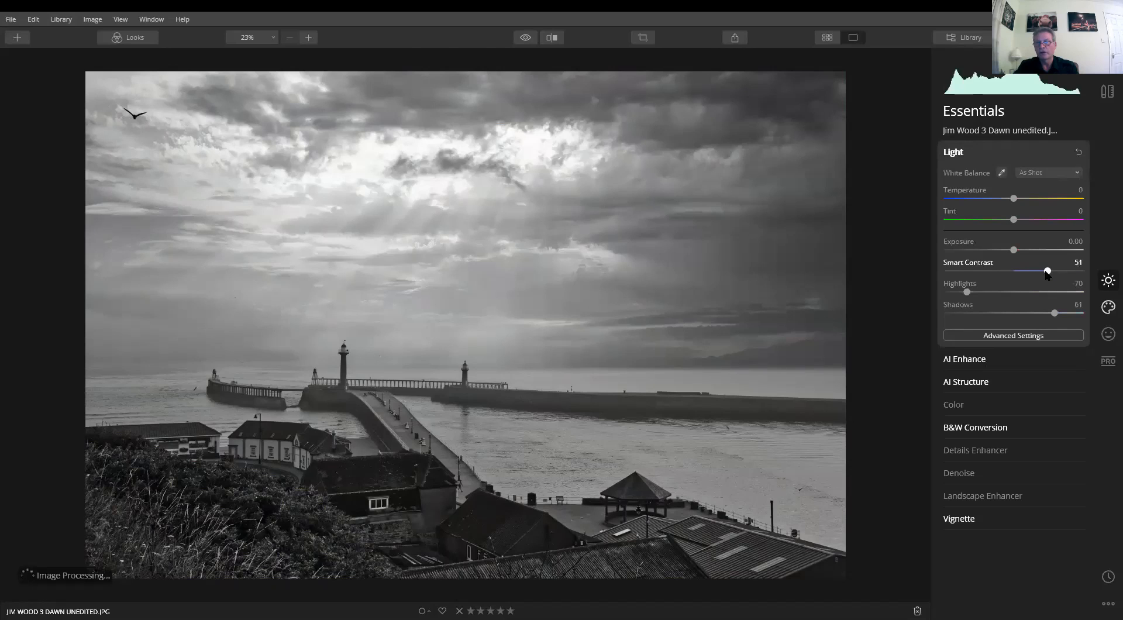
{"action": "mouse_move", "coordinate": [1012, 249]}
{"action": "left_mouse_down"}
{"action": "mouse_move", "coordinate": [1001, 251]}
{"action": "mouse_move", "coordinate": [1010, 250]}
{"action": "left_mouse_up"}
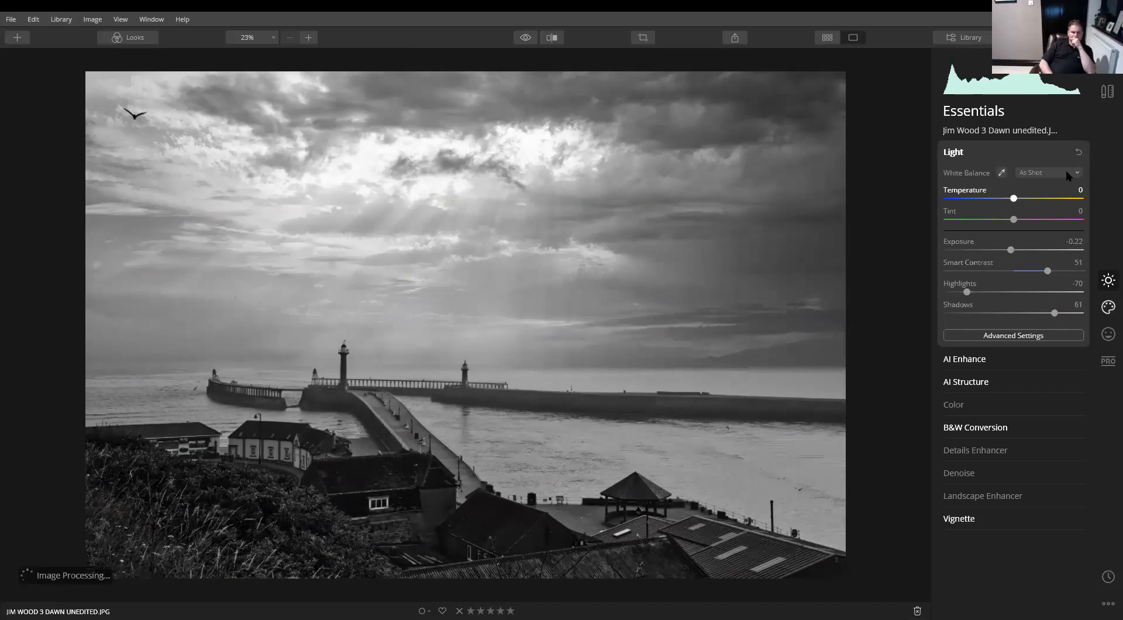
Reset all Light adjustments on the harbour photo and turn off its black-and-white conversion
{"action": "left_click", "coordinate": [1076, 150]}
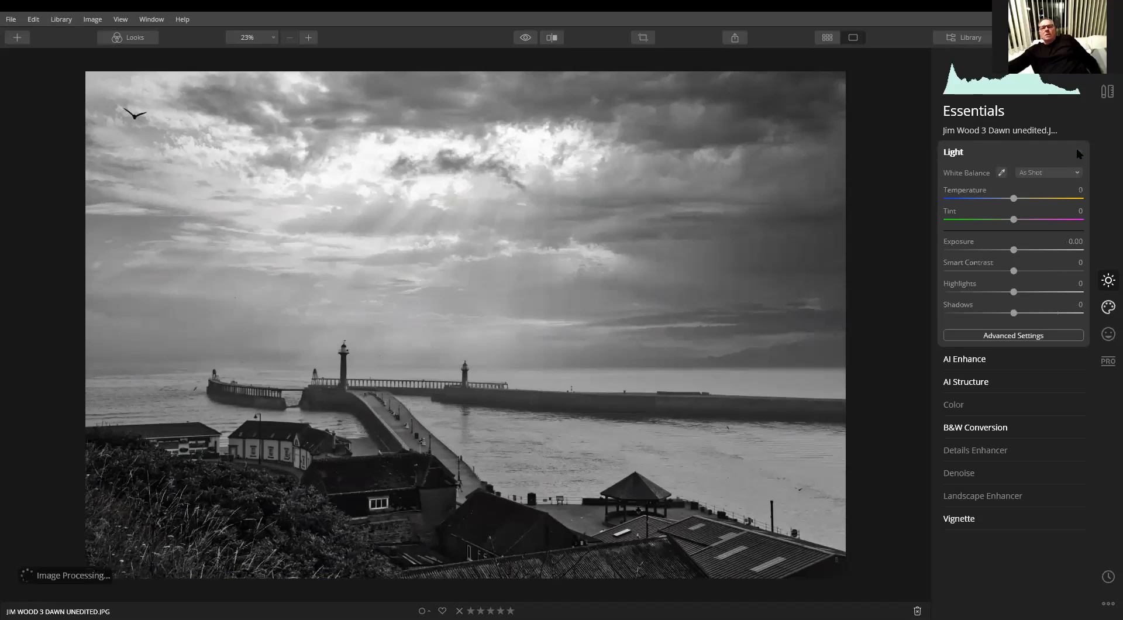
{"action": "left_click", "coordinate": [1076, 426]}
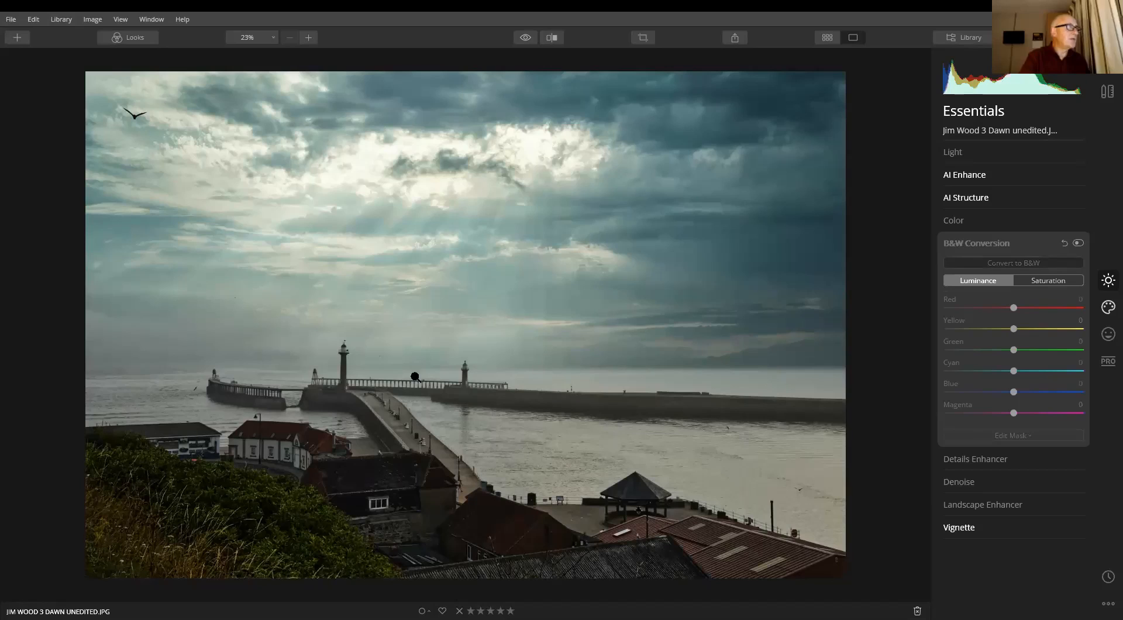
View the tropical shore, lighthouse, black-and-white signpost and red iron bridge photos from the gallery one after another
{"action": "left_click", "coordinate": [826, 37]}
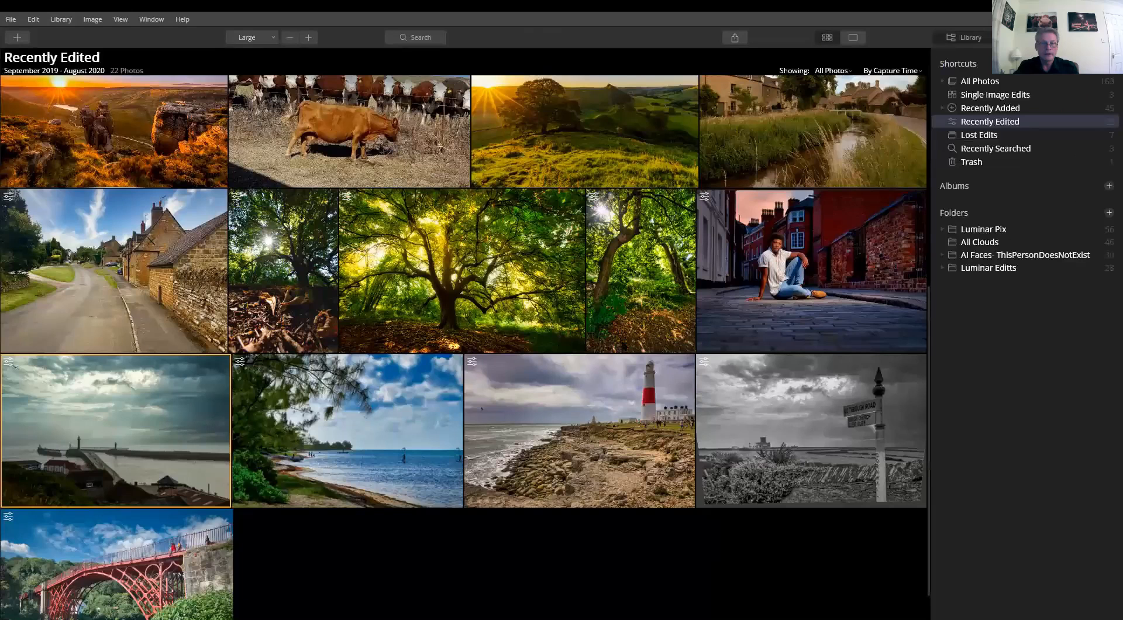
{"action": "double_click", "coordinate": [368, 433]}
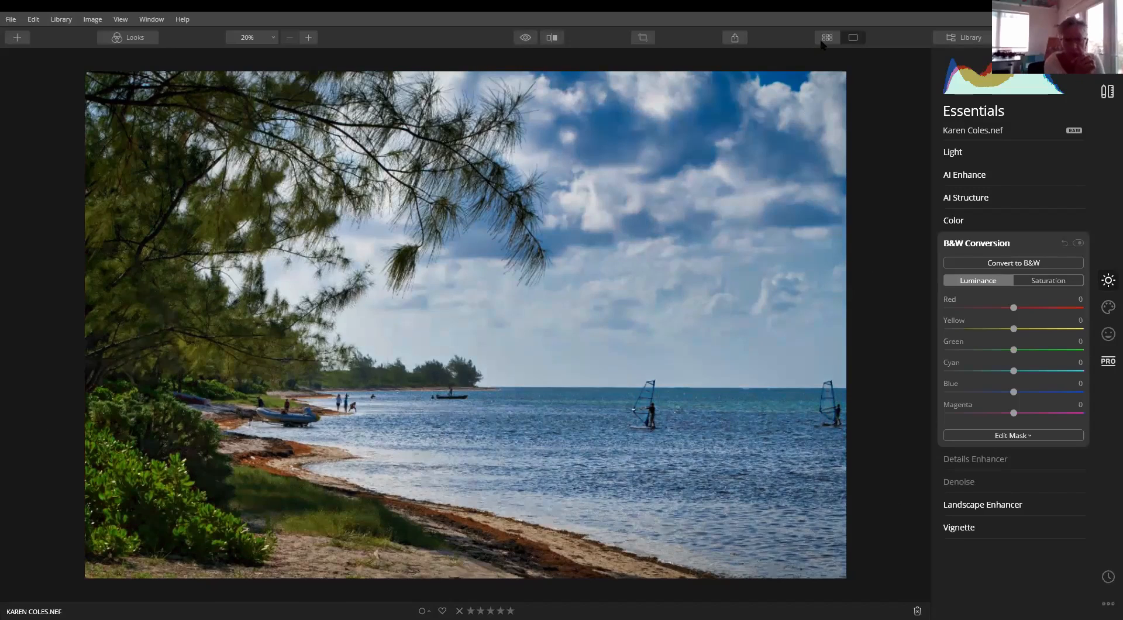
{"action": "left_click", "coordinate": [826, 38]}
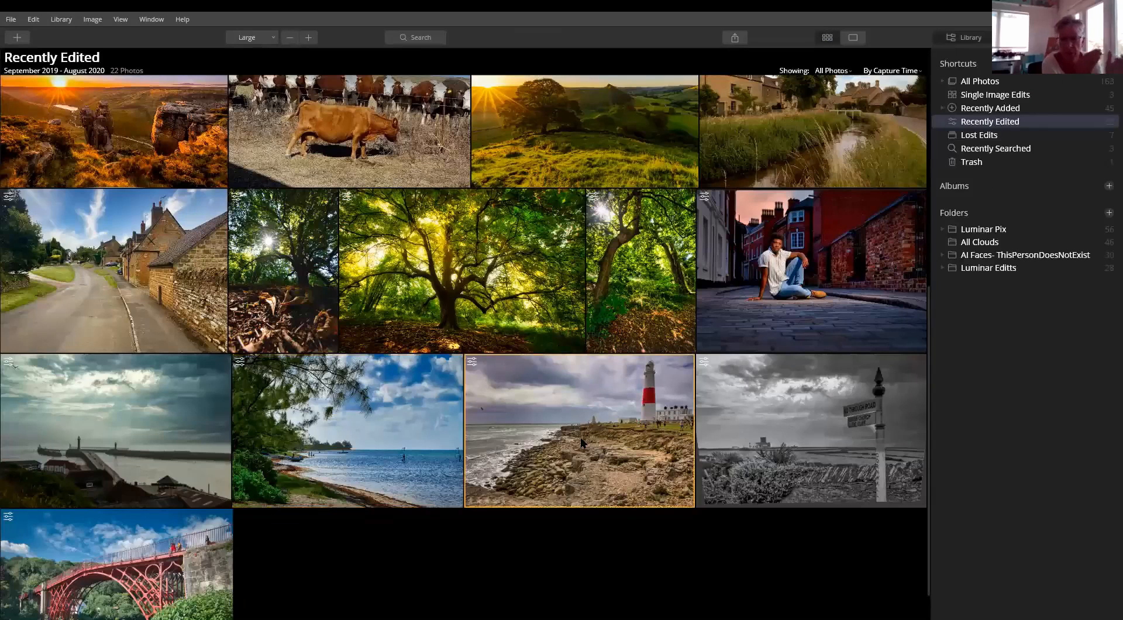
{"action": "double_click", "coordinate": [582, 443]}
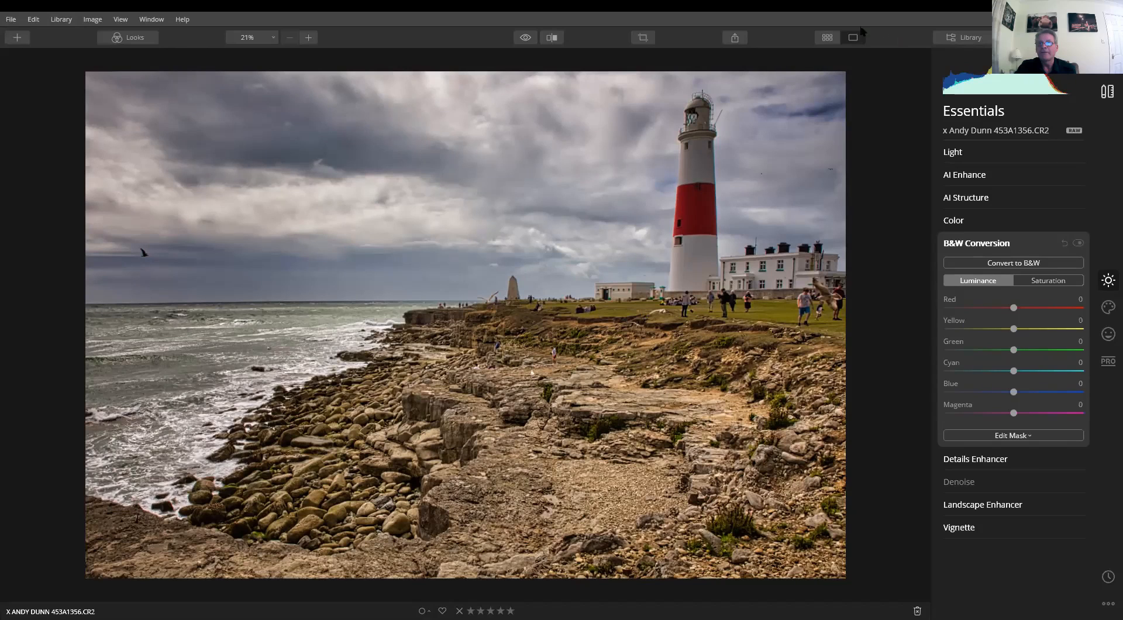
{"action": "left_click", "coordinate": [833, 35]}
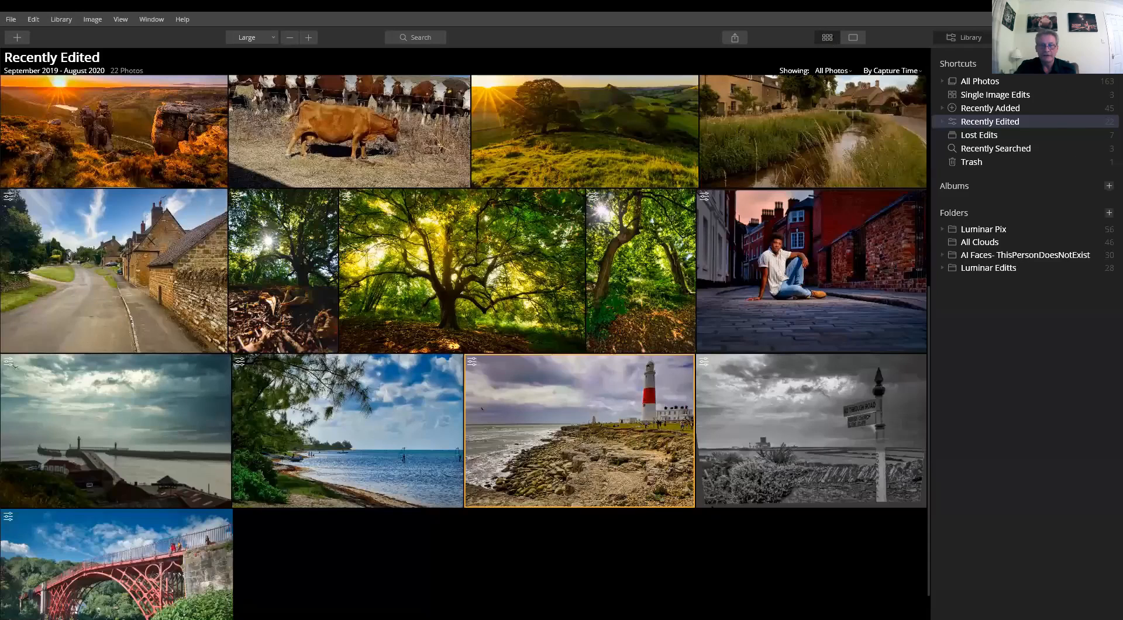
{"action": "double_click", "coordinate": [795, 423]}
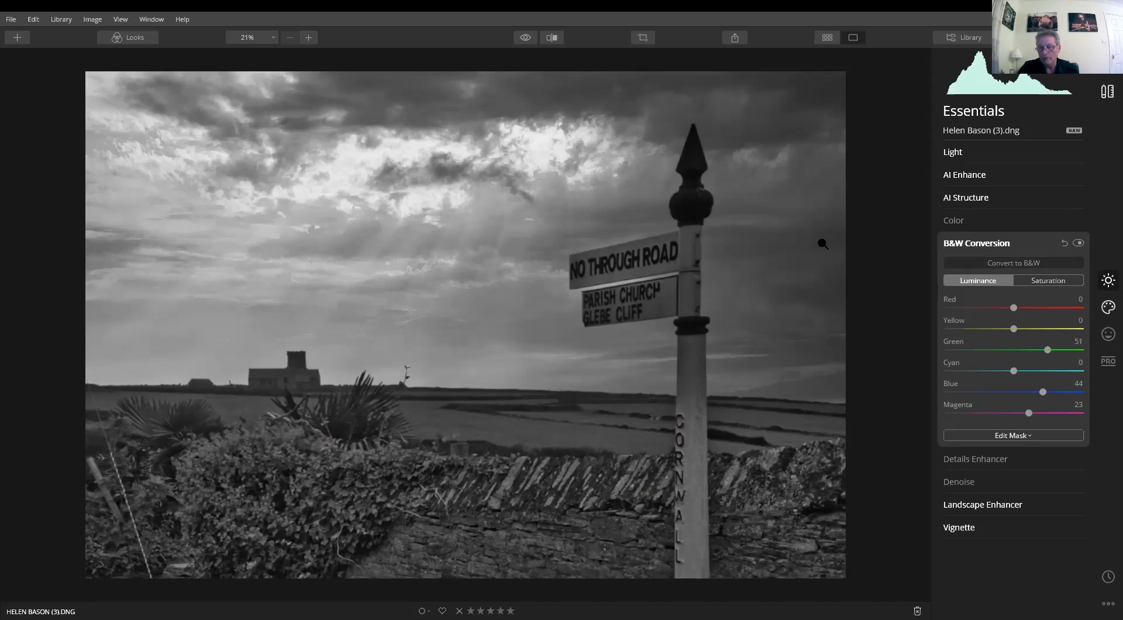
{"action": "key", "text": "Right"}
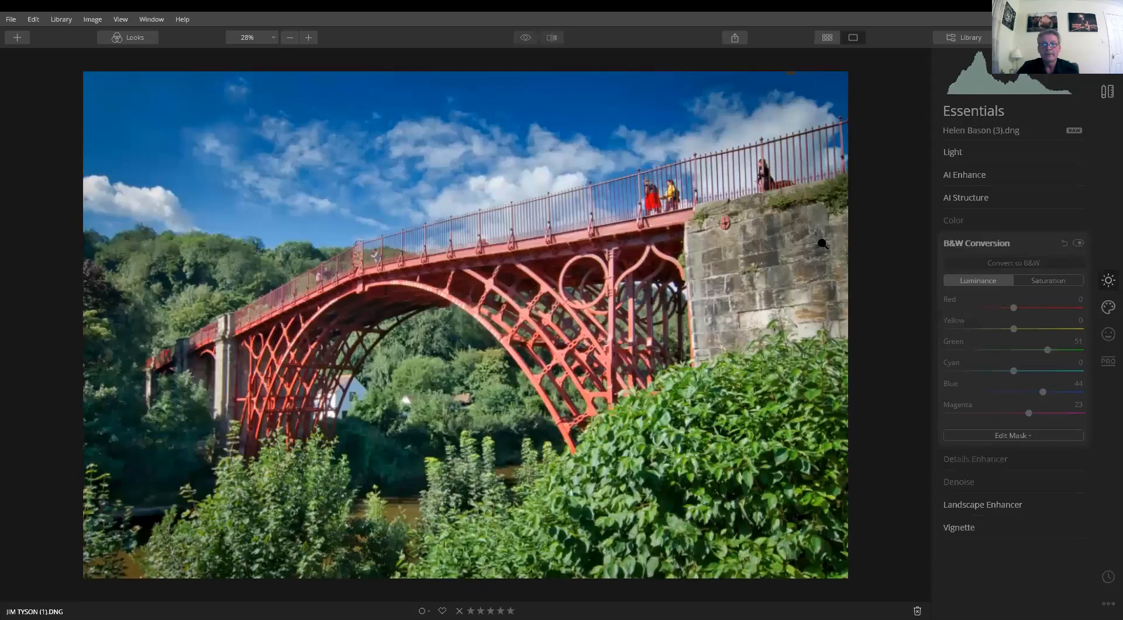